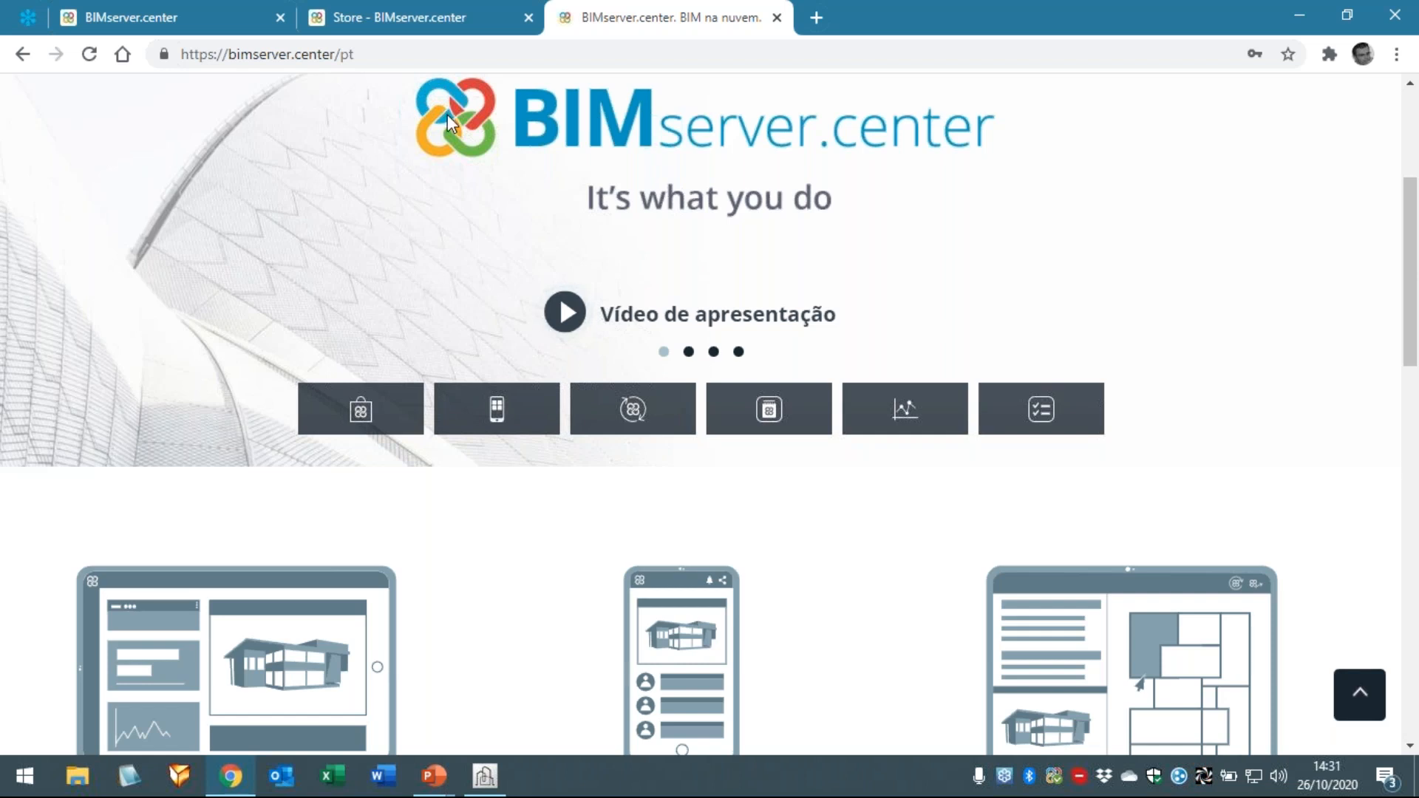
- Browse the BIMserver.center home page and open the CYPE Architecture page in the Store
scroll(429, 191, up, 2)
scroll(429, 191, up, 3)
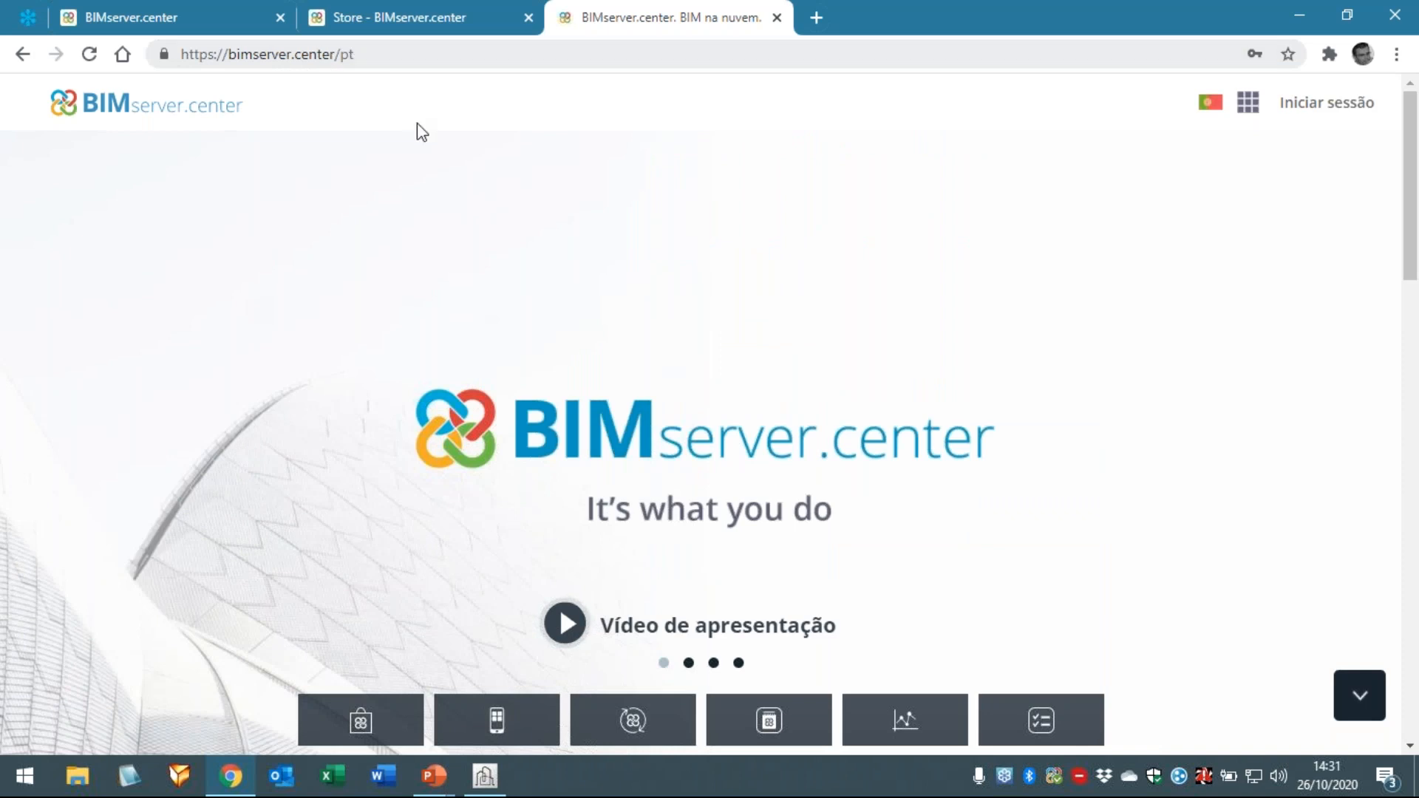
scroll(408, 390, down, 2)
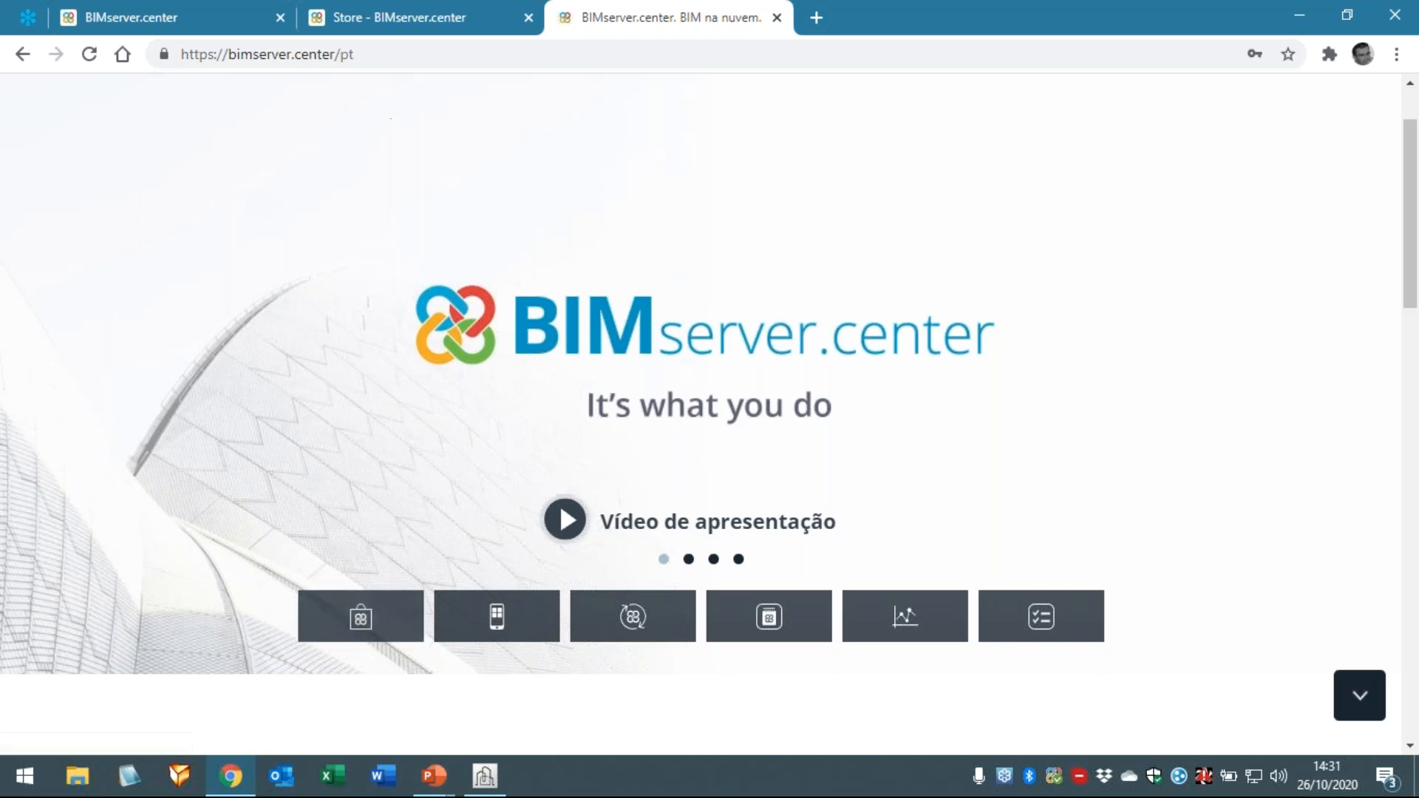
click(414, 17)
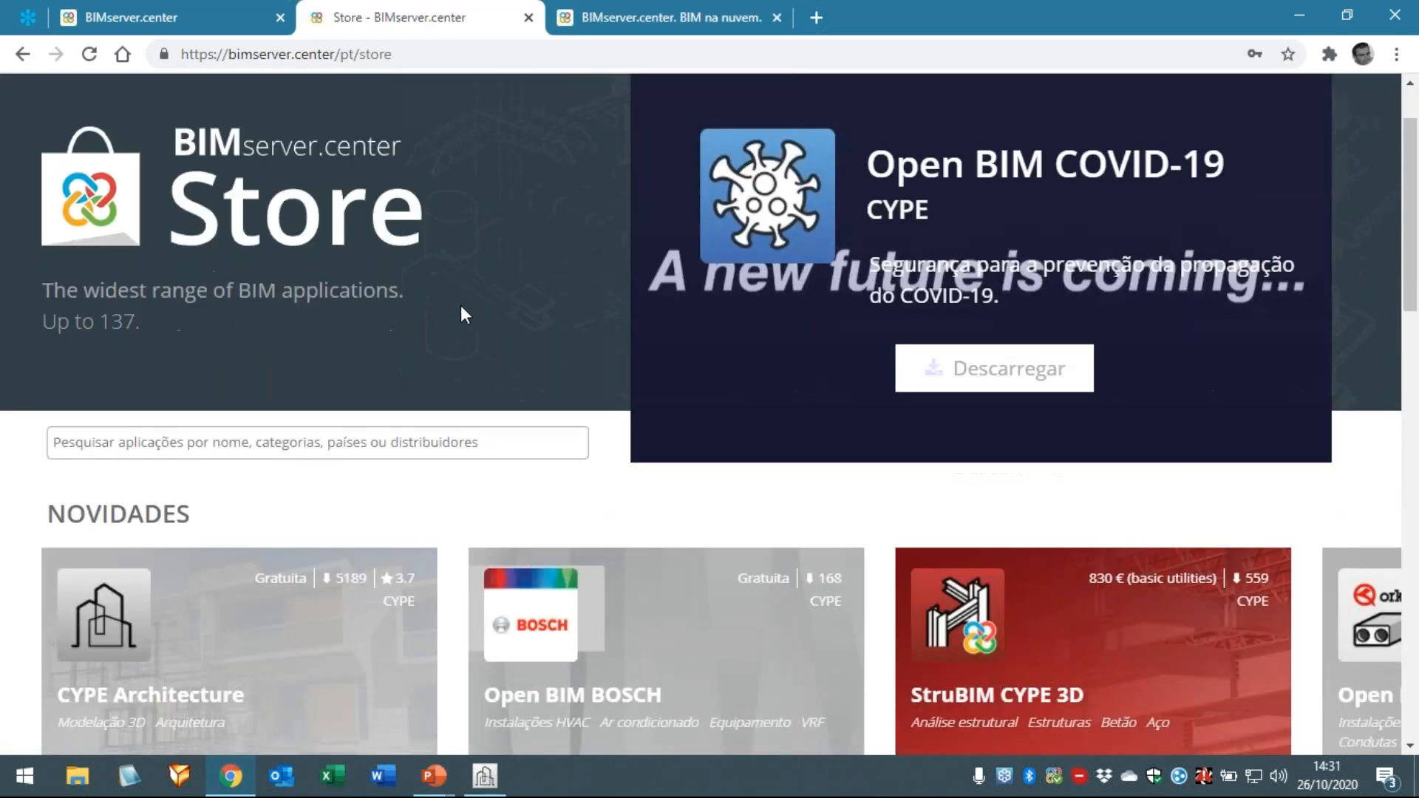
scroll(461, 306, down, 3)
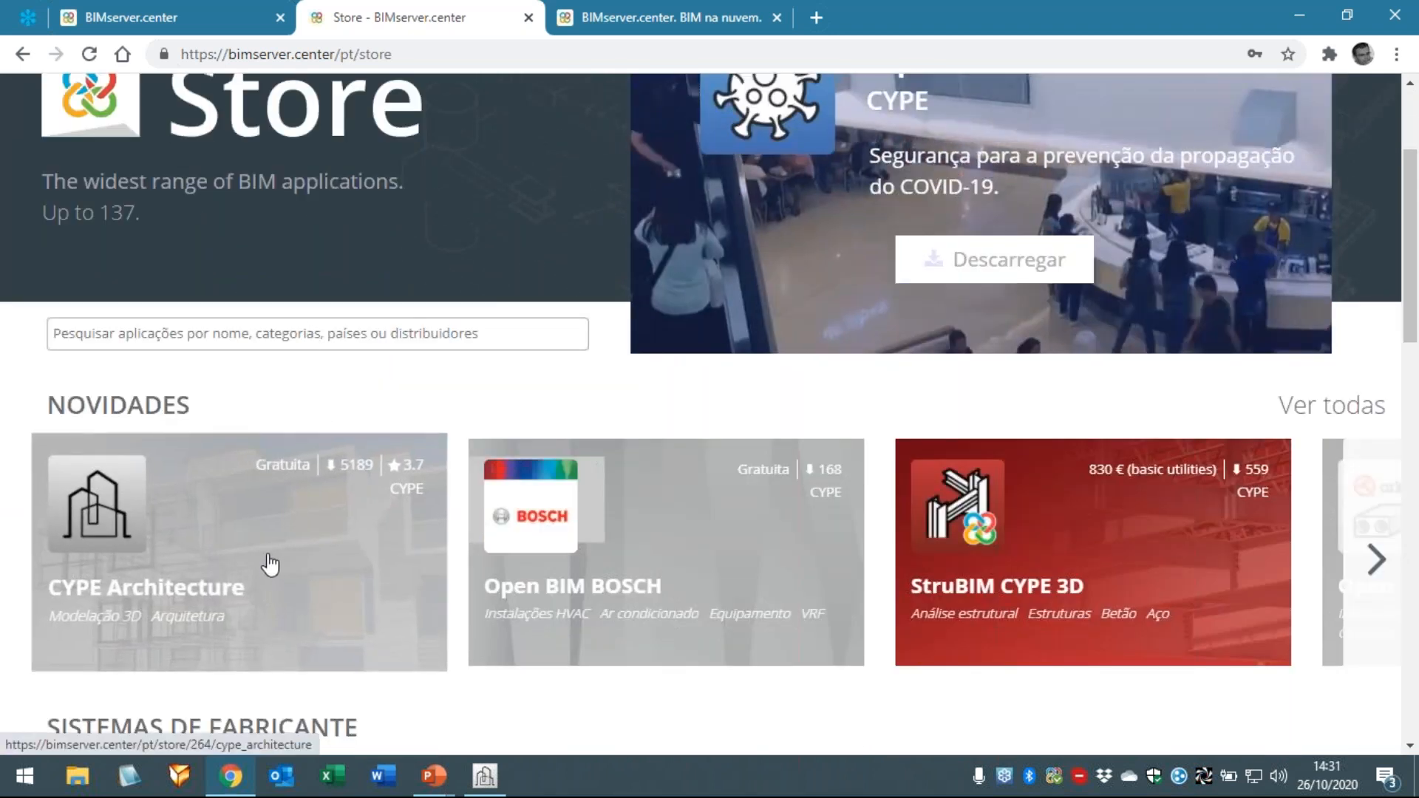
click(270, 564)
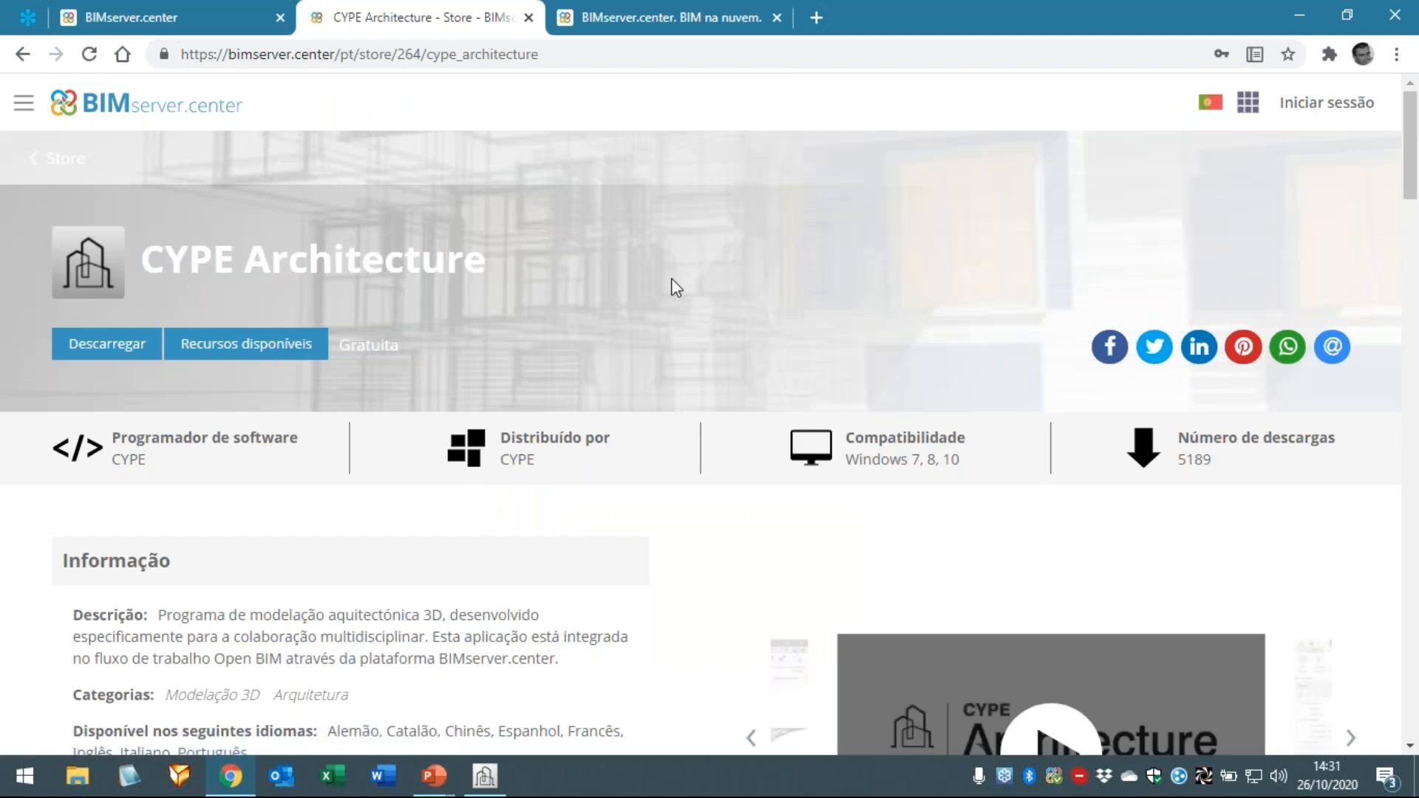
- Review the CYPE Architecture information, request its download and sign in to BIMserver.center with the saved account credentials
scroll(671, 284, down, 5)
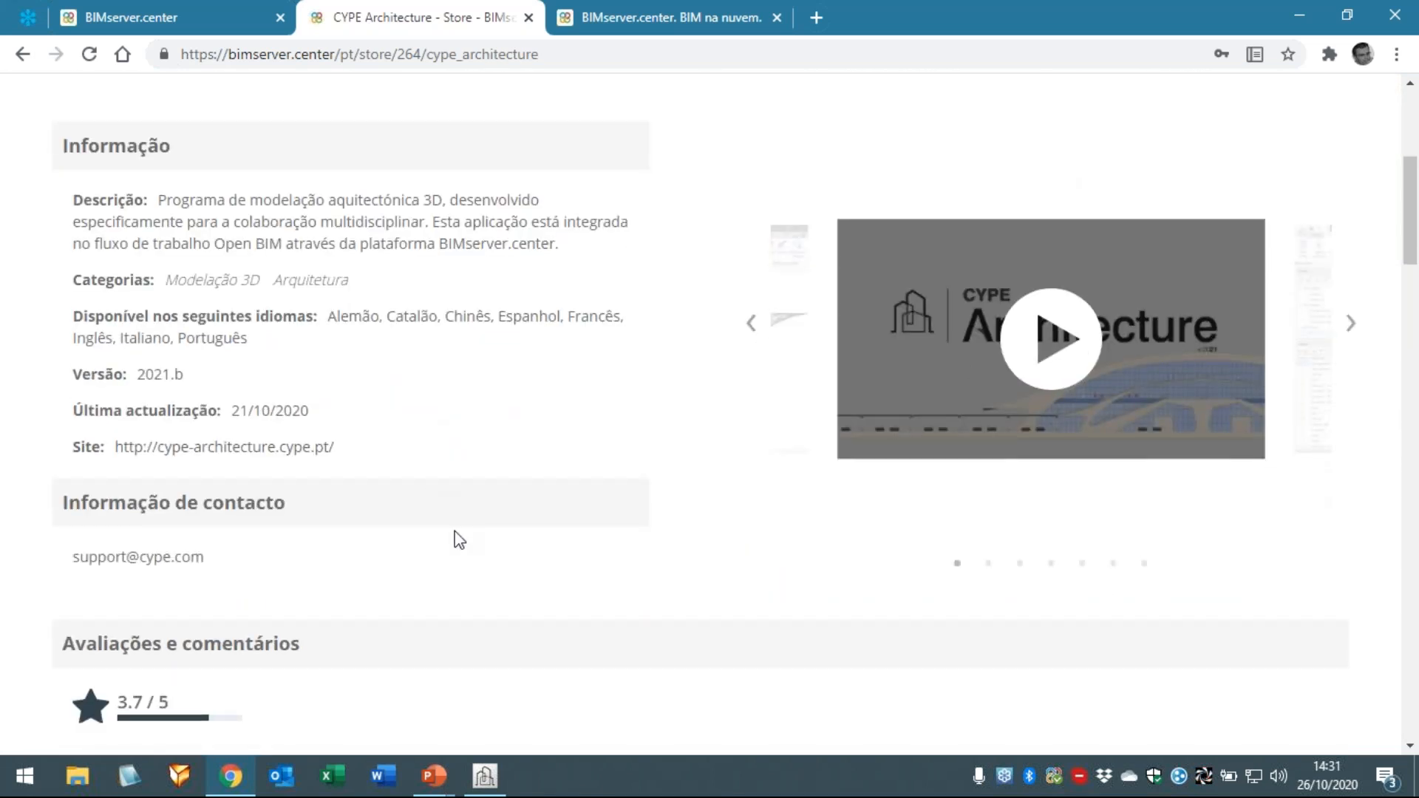
scroll(458, 539, up, 4)
scroll(104, 261, up, 2)
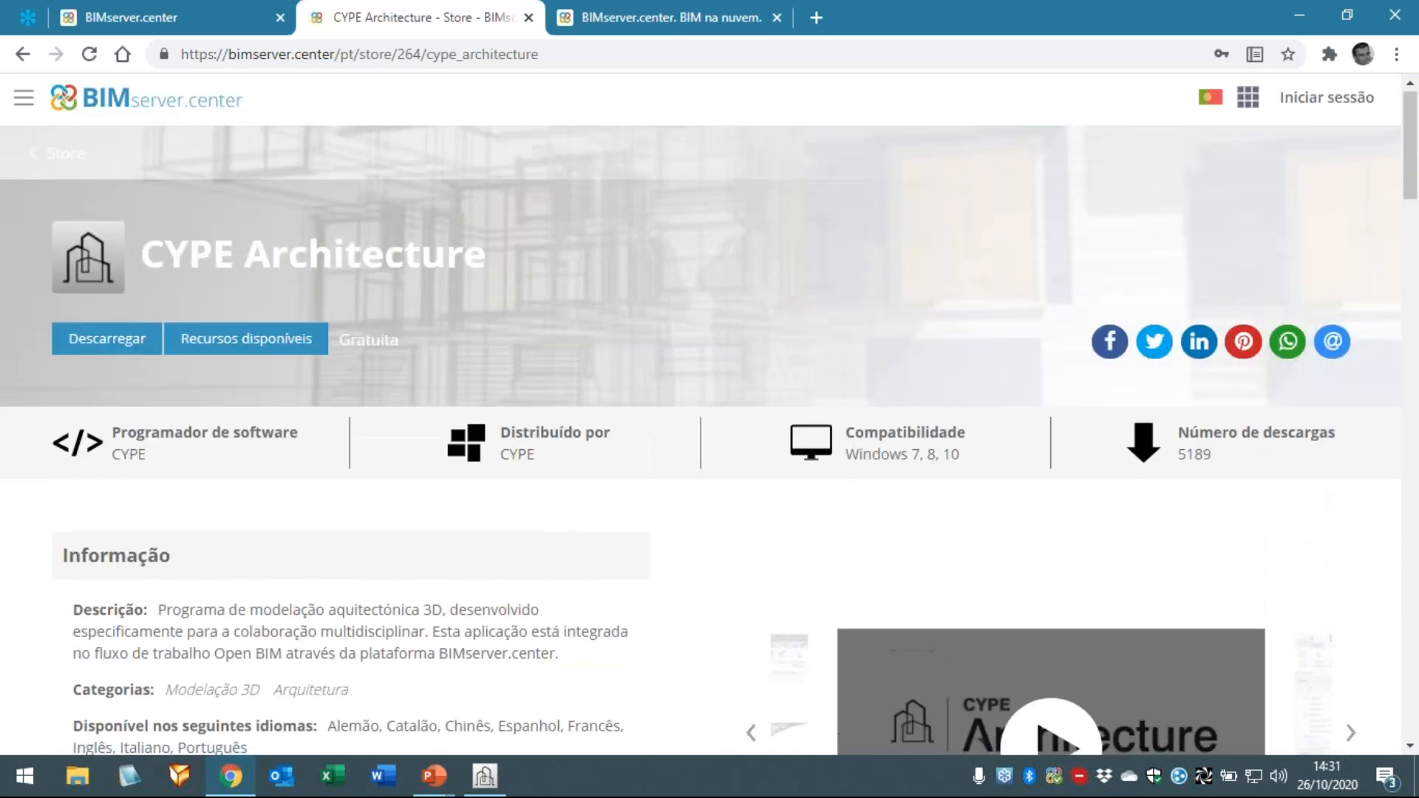
click(85, 347)
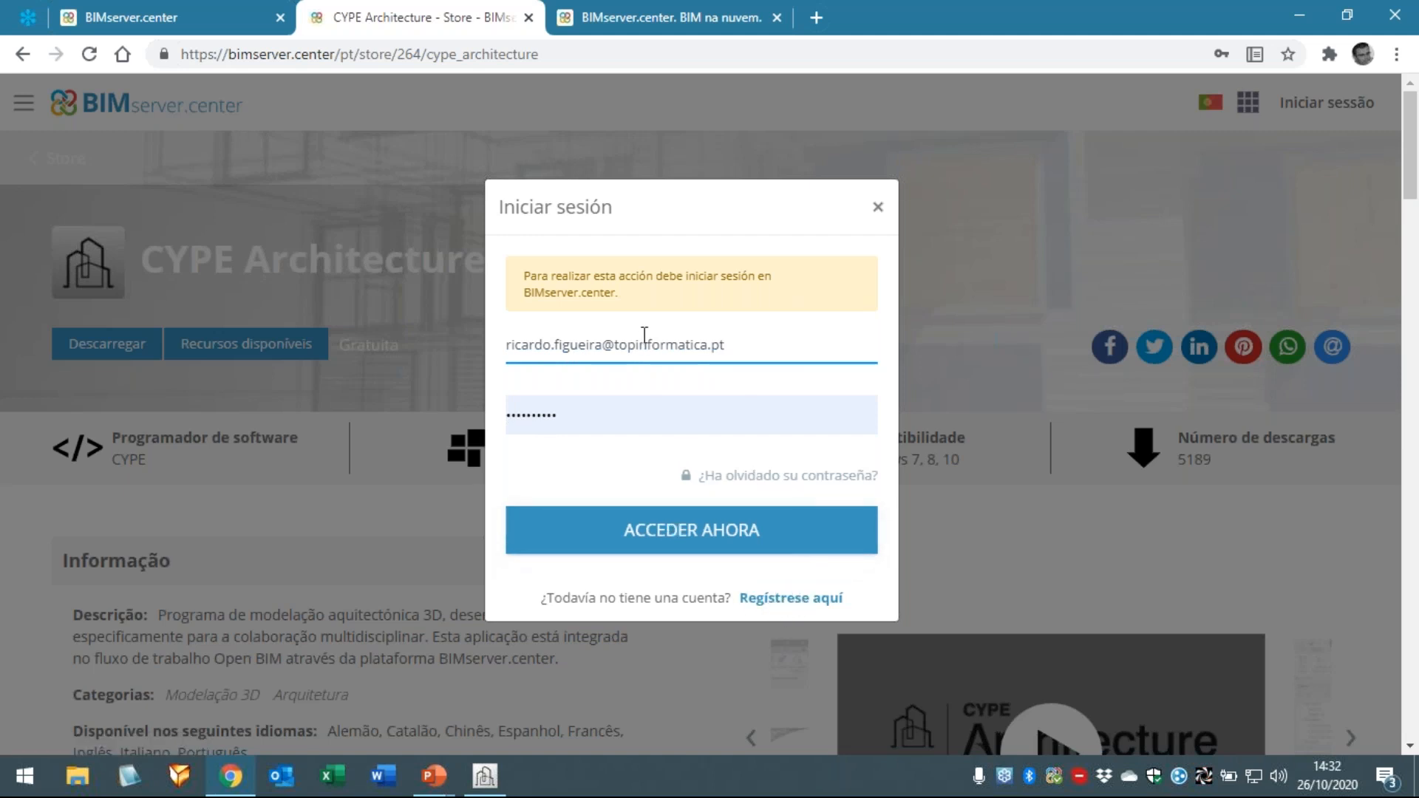
click(673, 537)
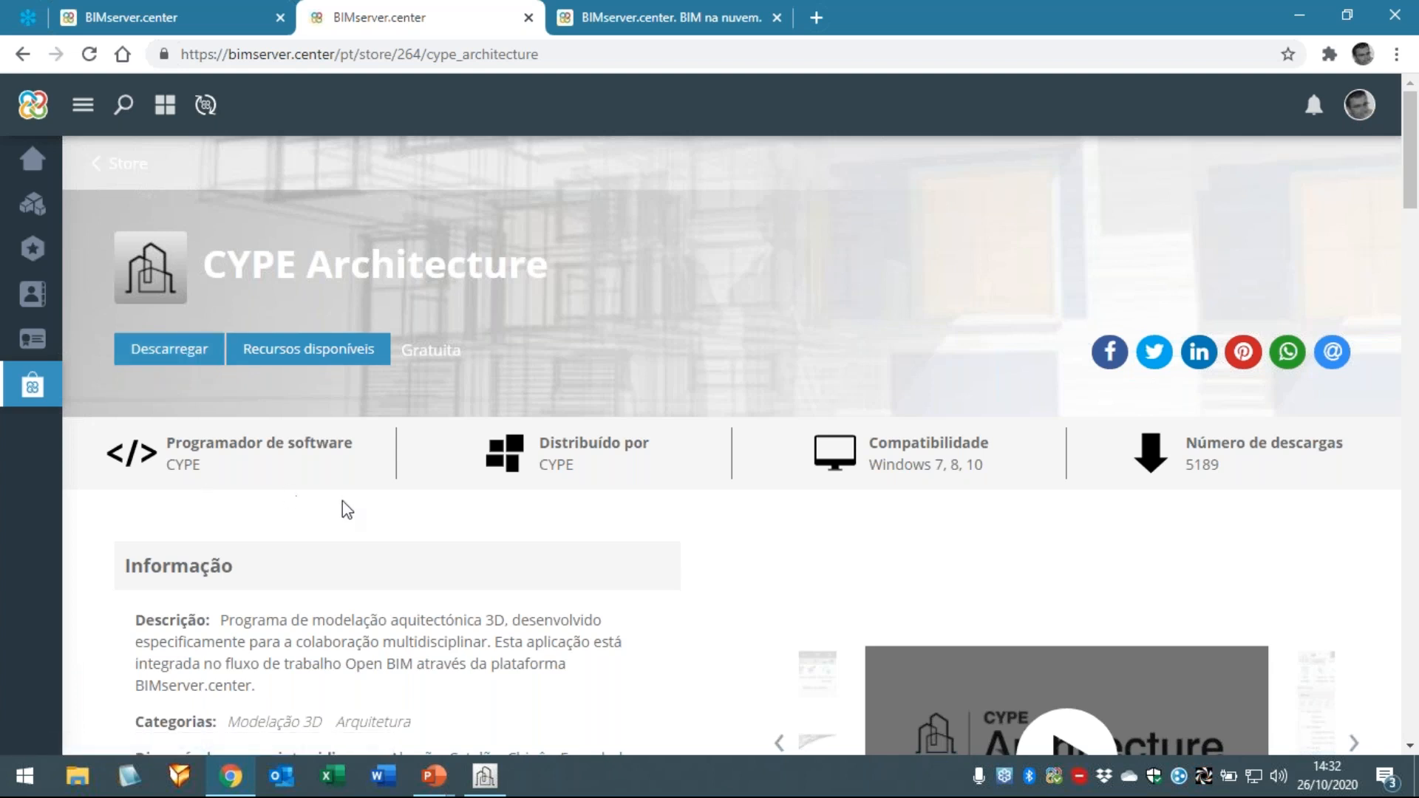
- Switch to CYPE Architecture and check the connected account and its projects in BIMserver.center Sync
click(486, 777)
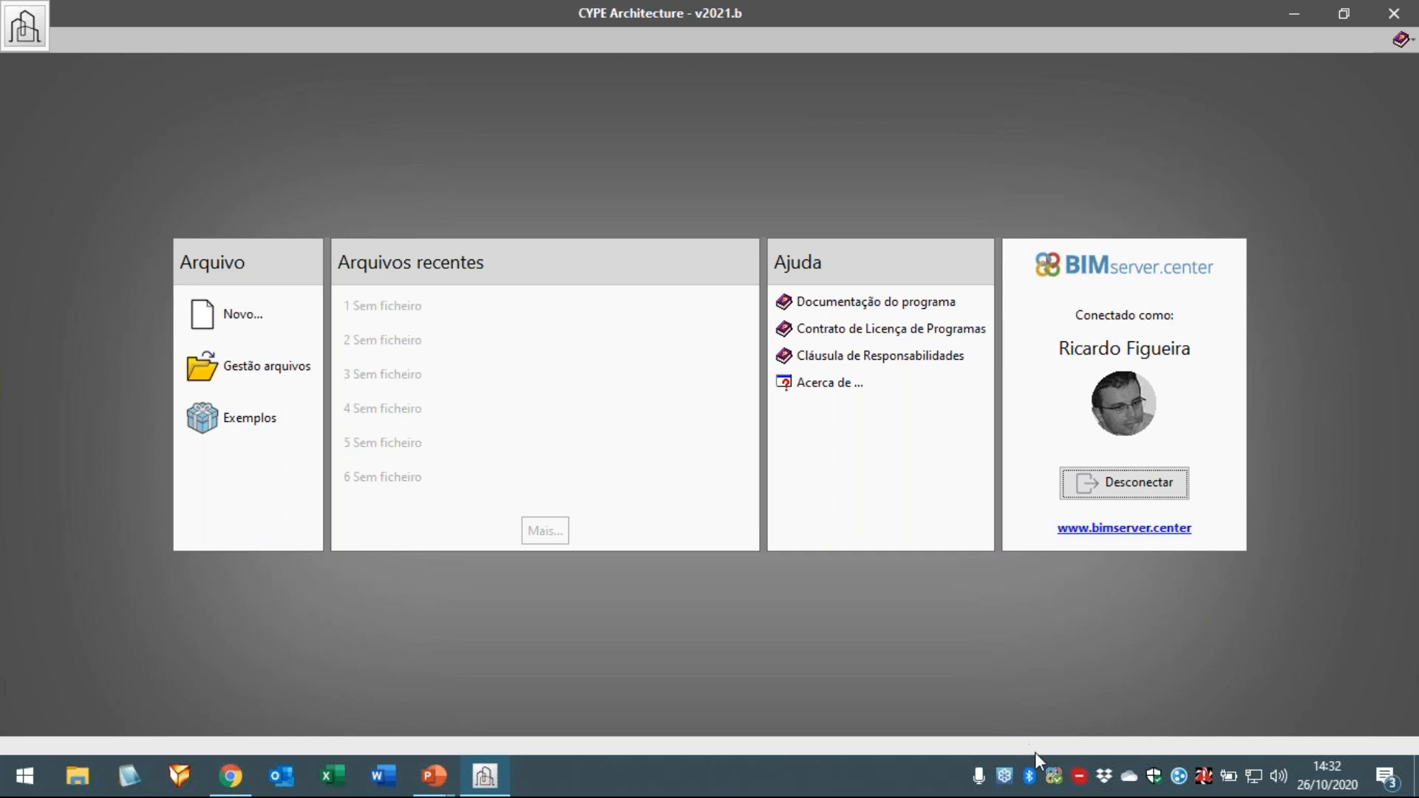
click(1056, 786)
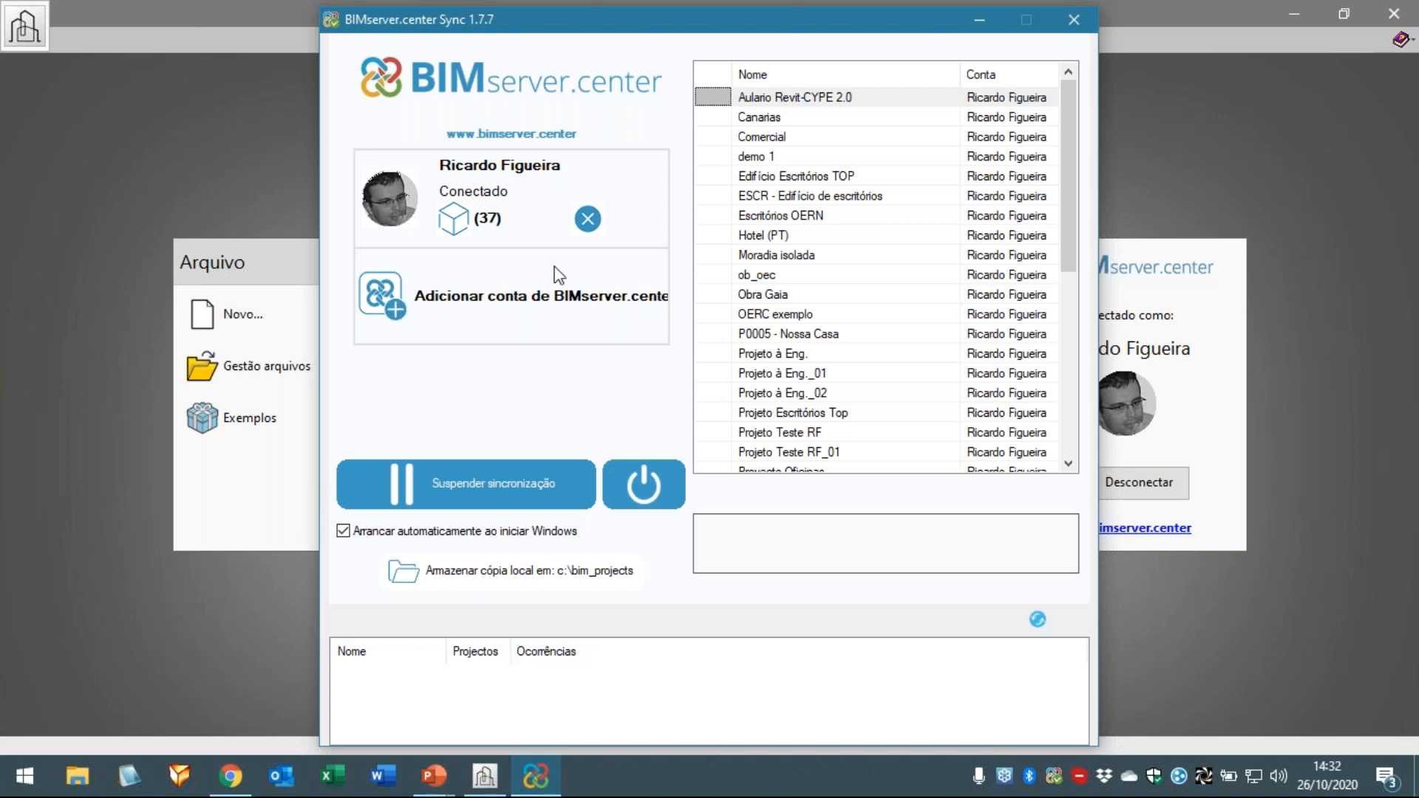
click(983, 20)
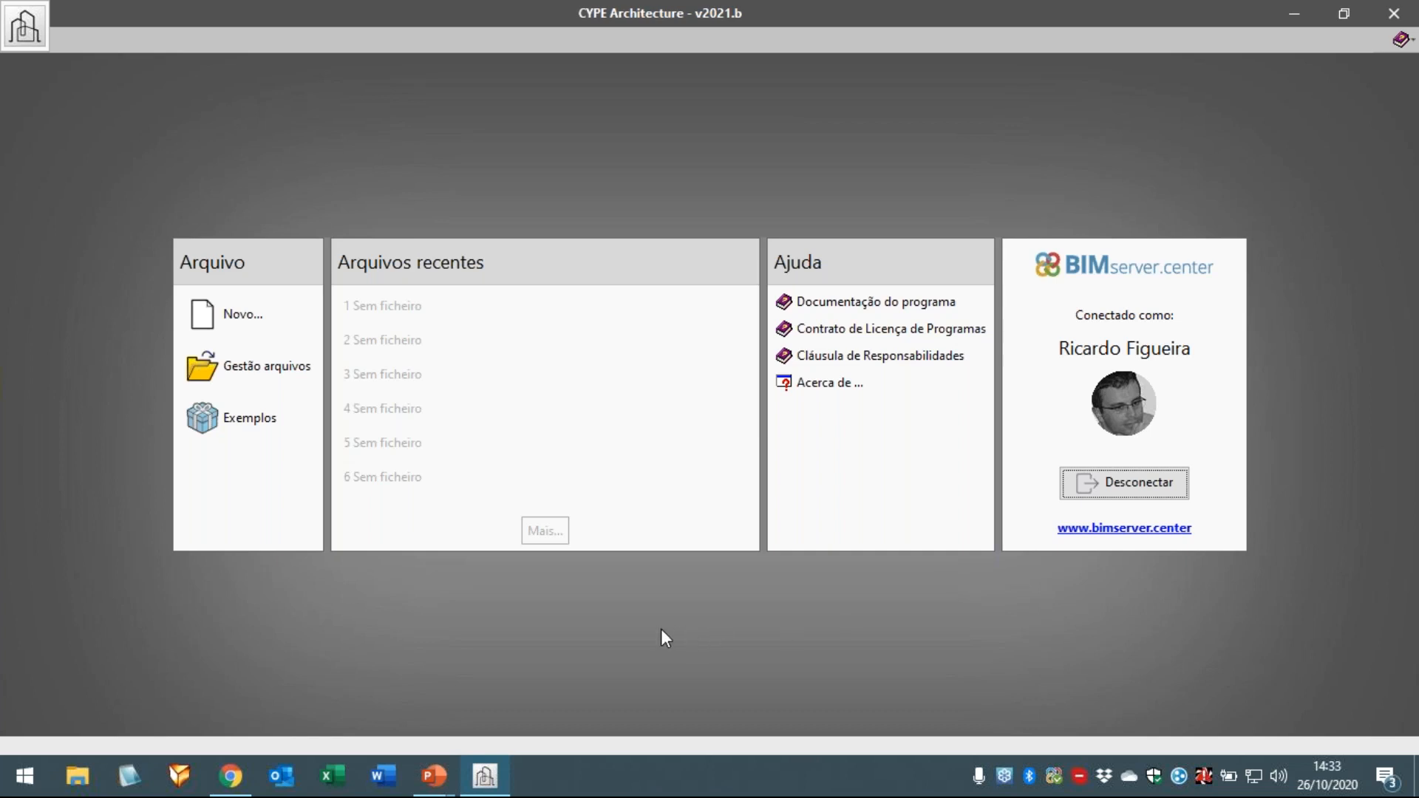
- Switch to Chrome, view the new project form from the BIMserver.center projects list, and open the Casa M project
click(243, 778)
click(37, 206)
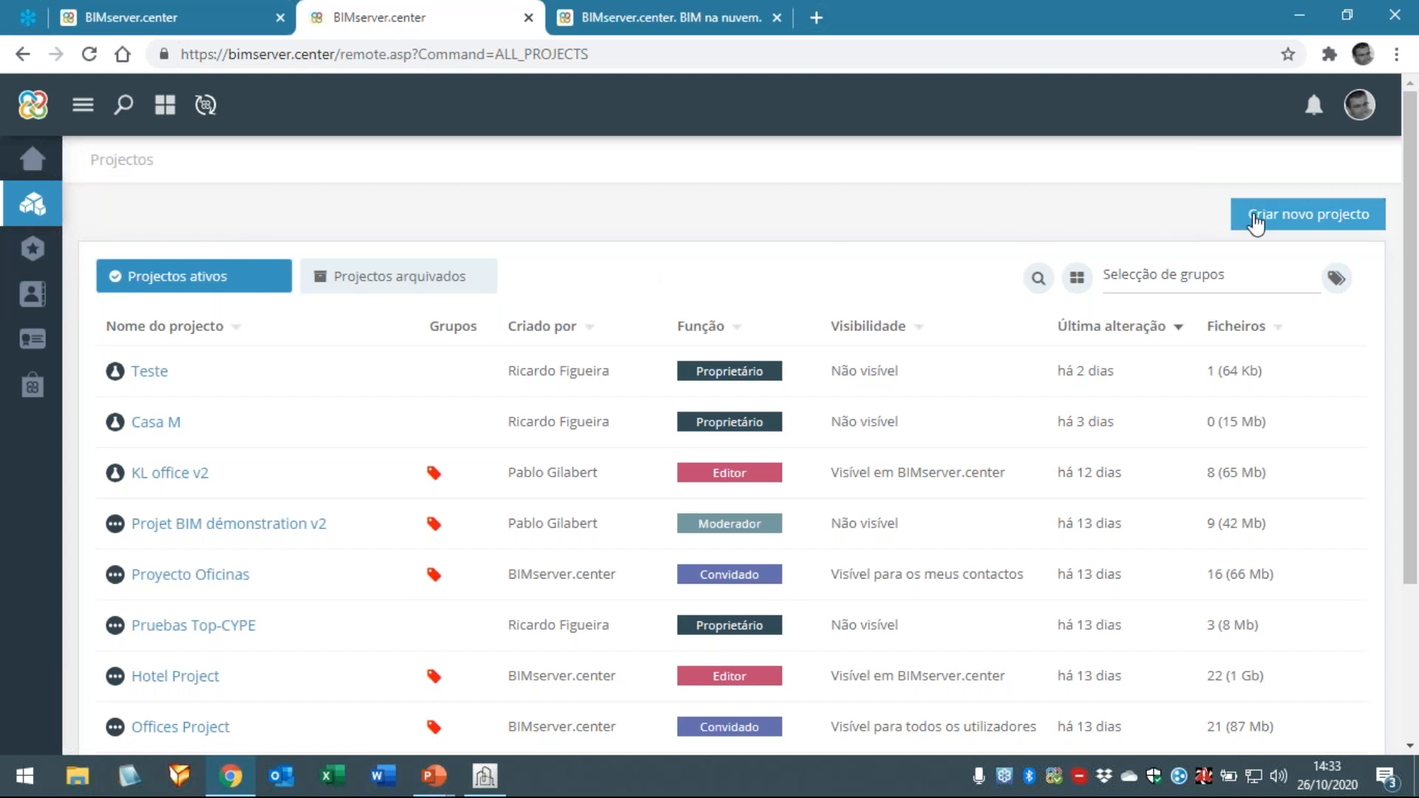
click(1308, 213)
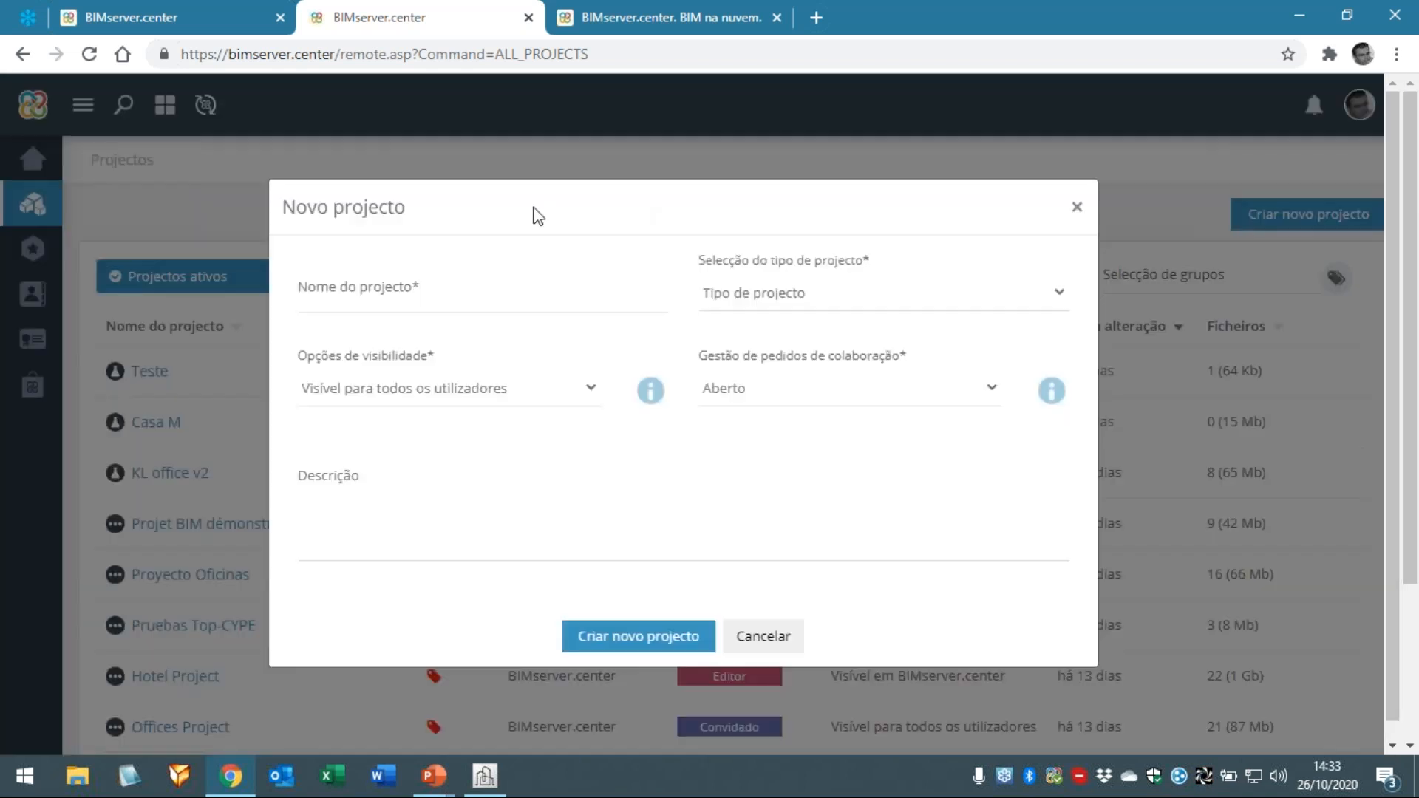
click(404, 292)
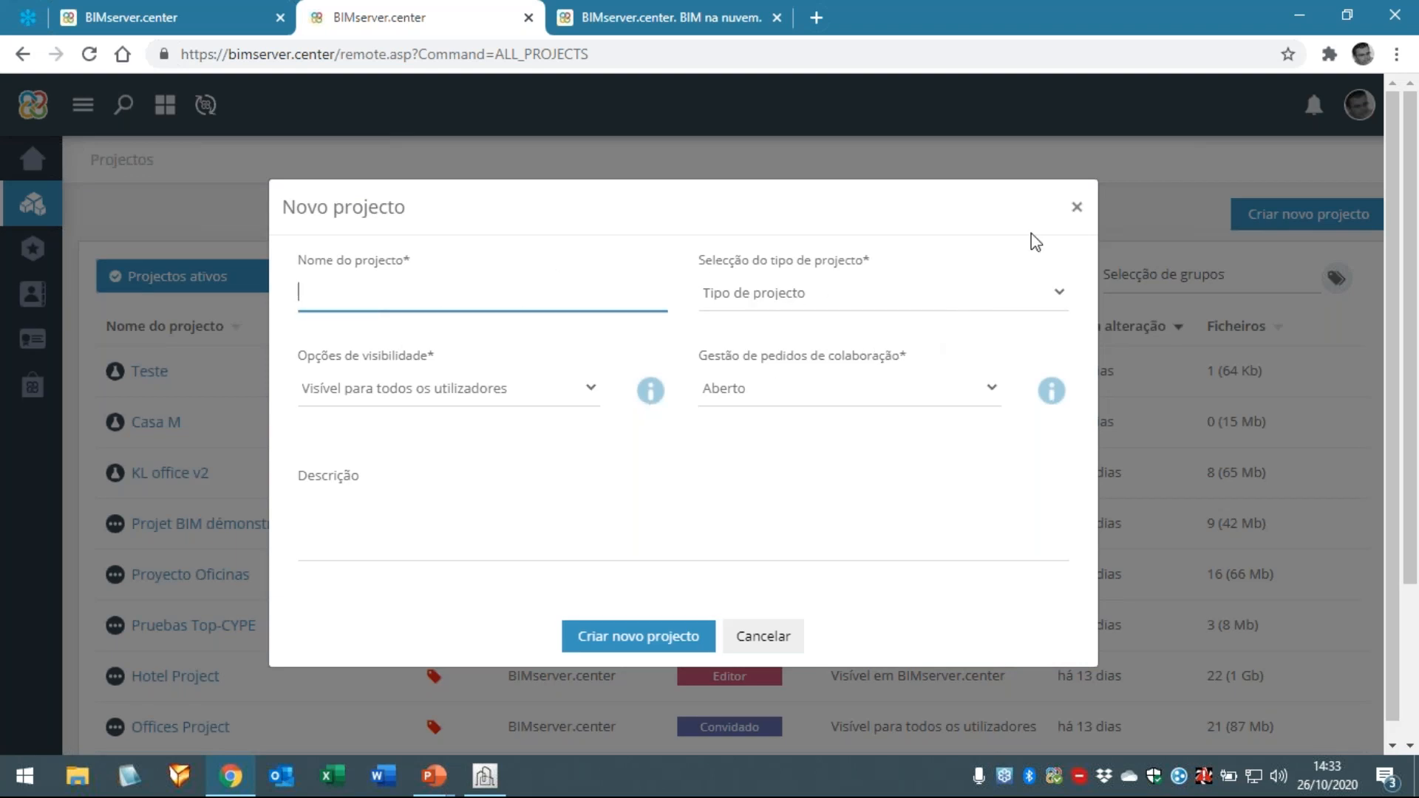
click(1077, 207)
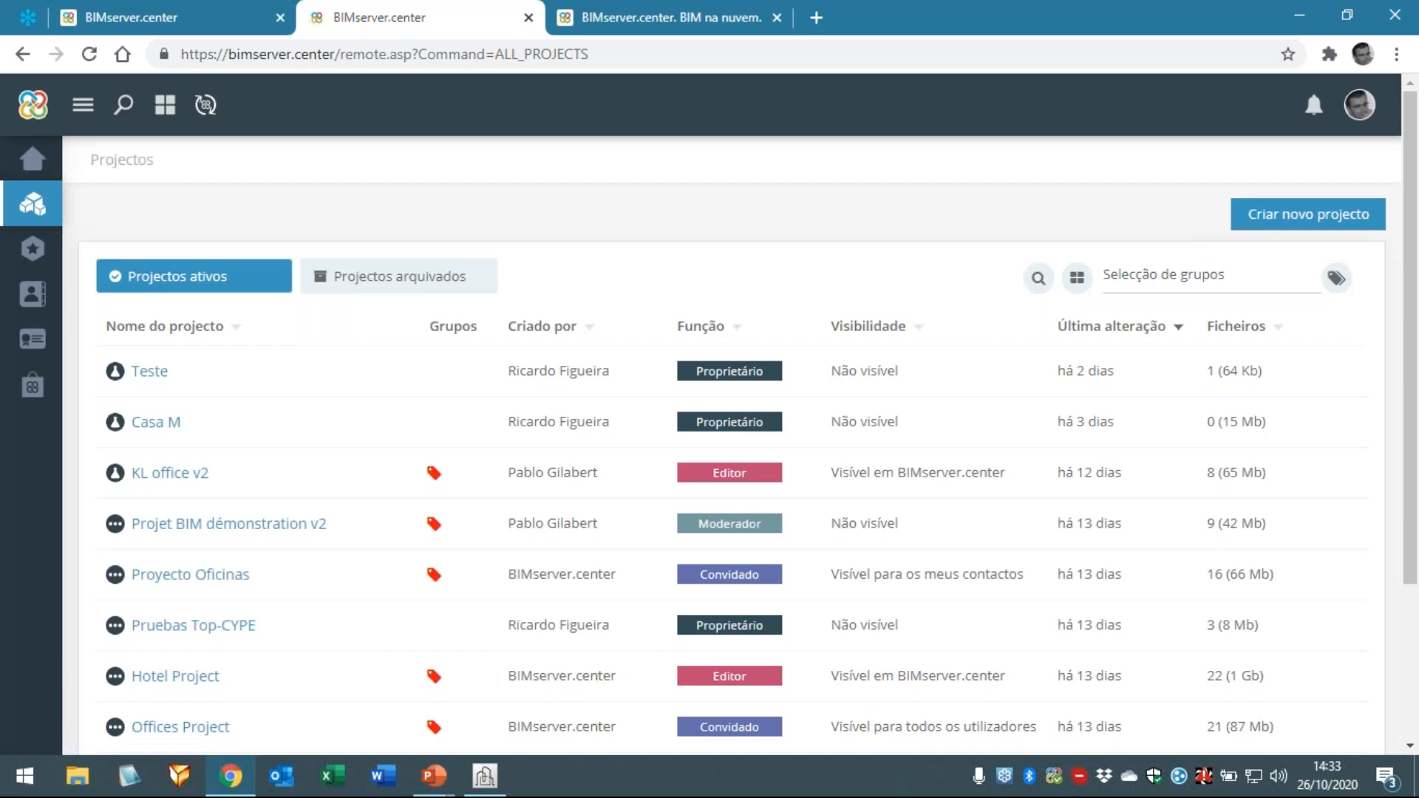
click(157, 425)
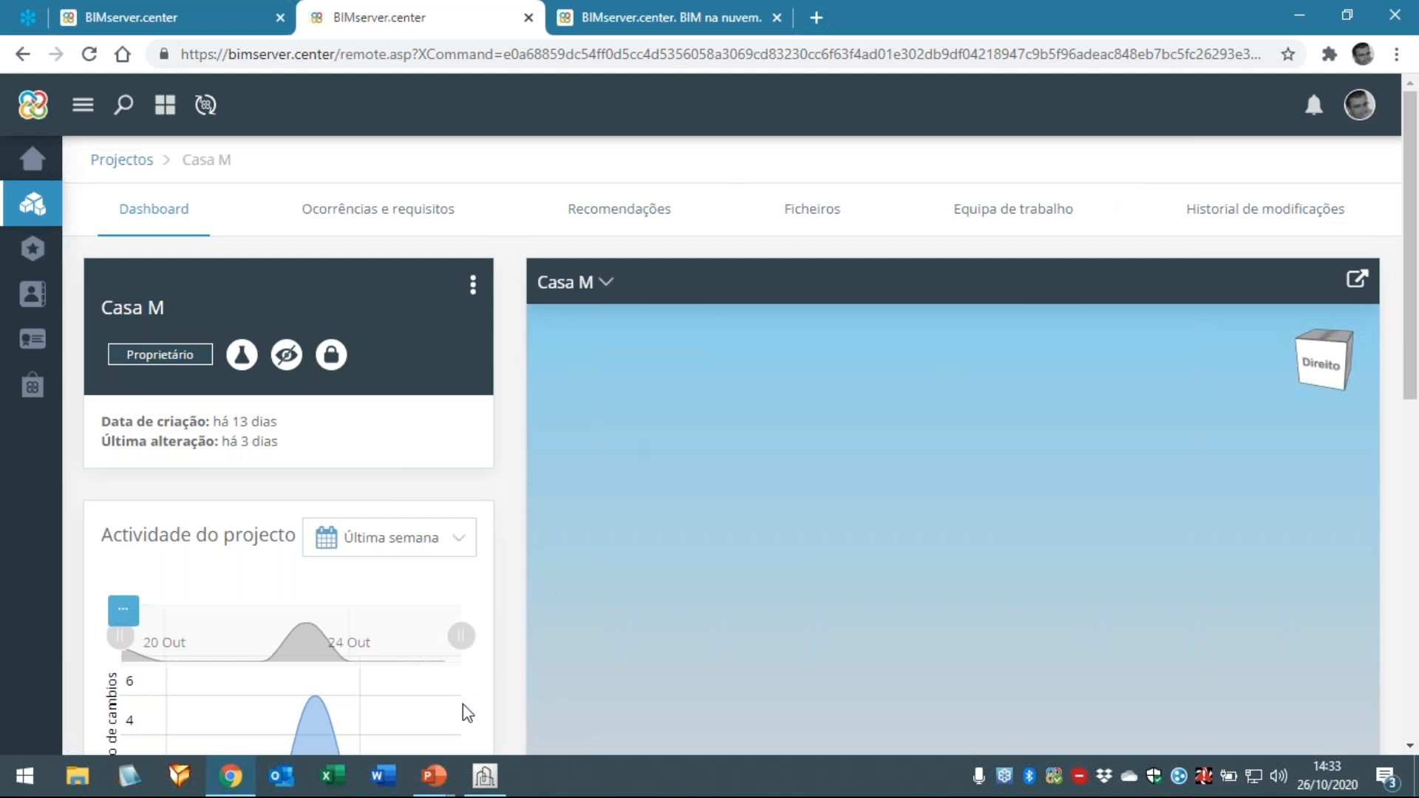
- Switch to CYPE Architecture and create a new job with the file name Casa M
click(487, 778)
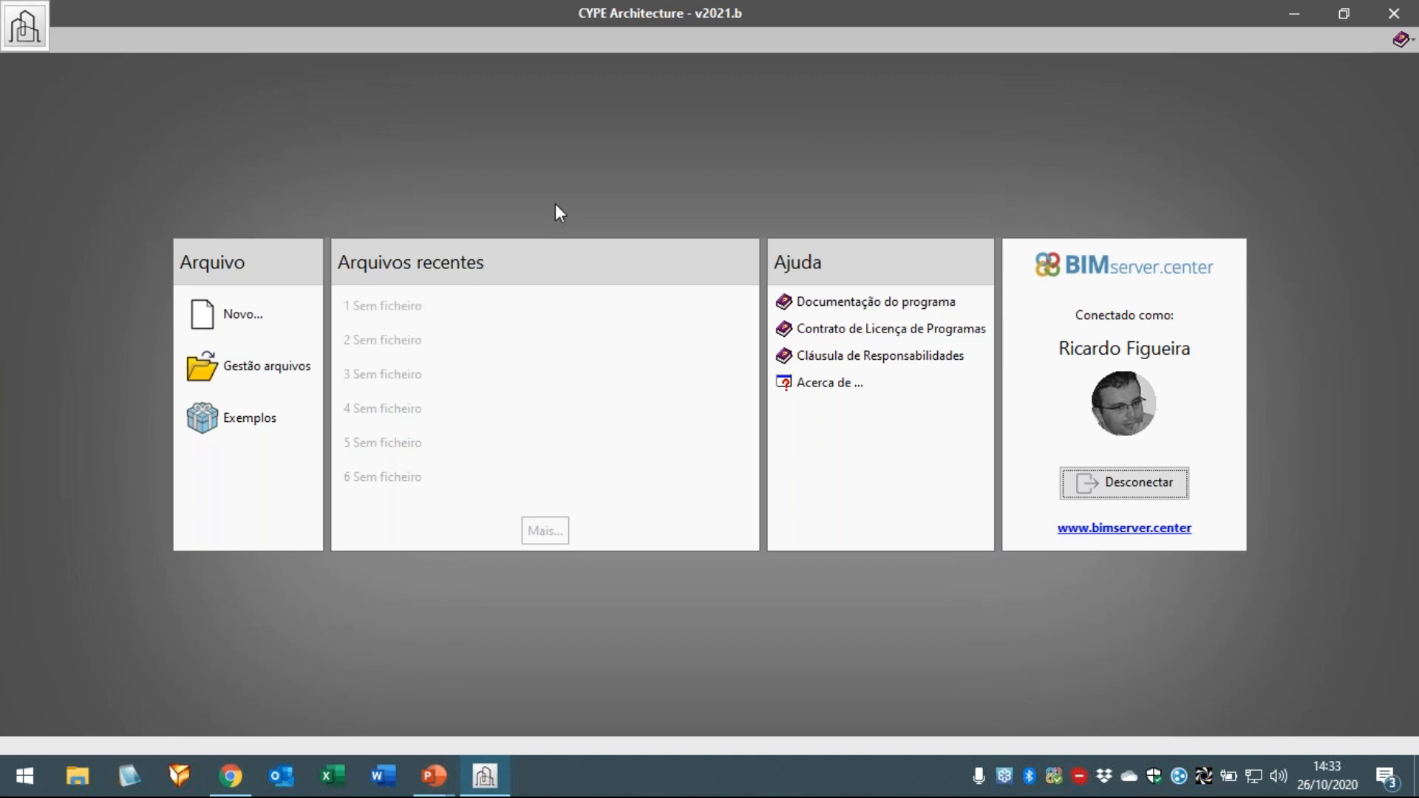
click(215, 316)
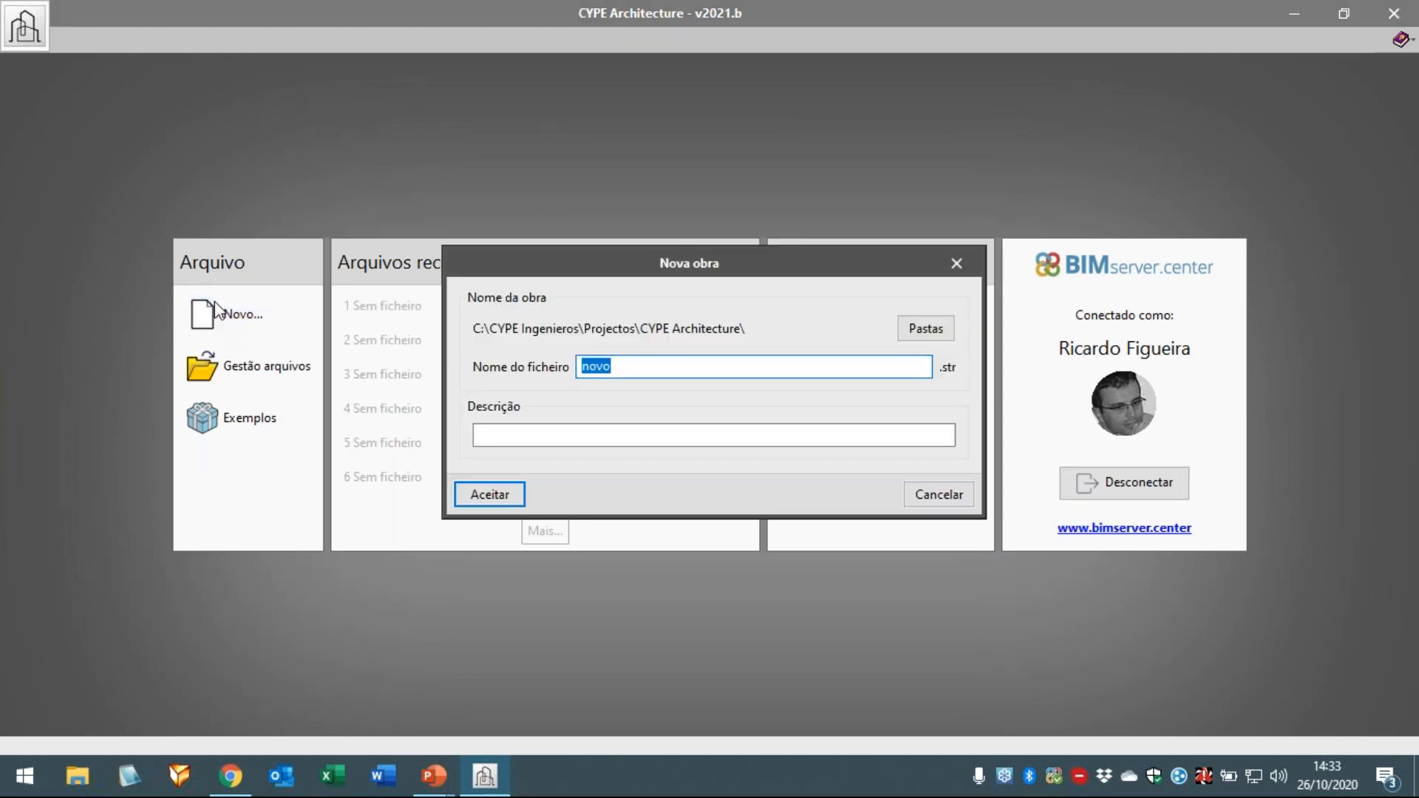
text(Csa)
key(BackSpace)
key(BackSpace)
text(asa M)
click(490, 502)
- Link the new job to the existing Casa M project on BIMserver.center and finish the BIM model import
click(599, 442)
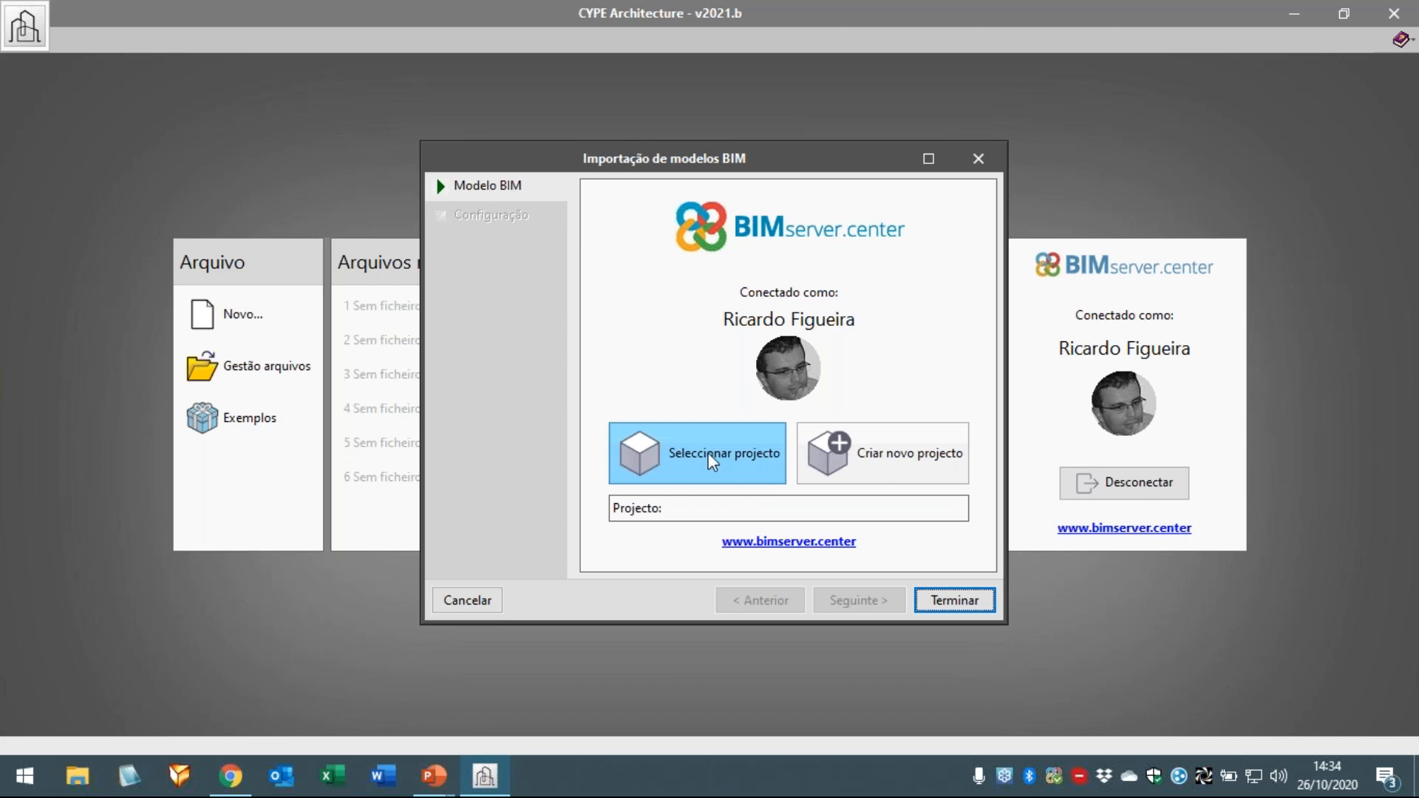
click(653, 455)
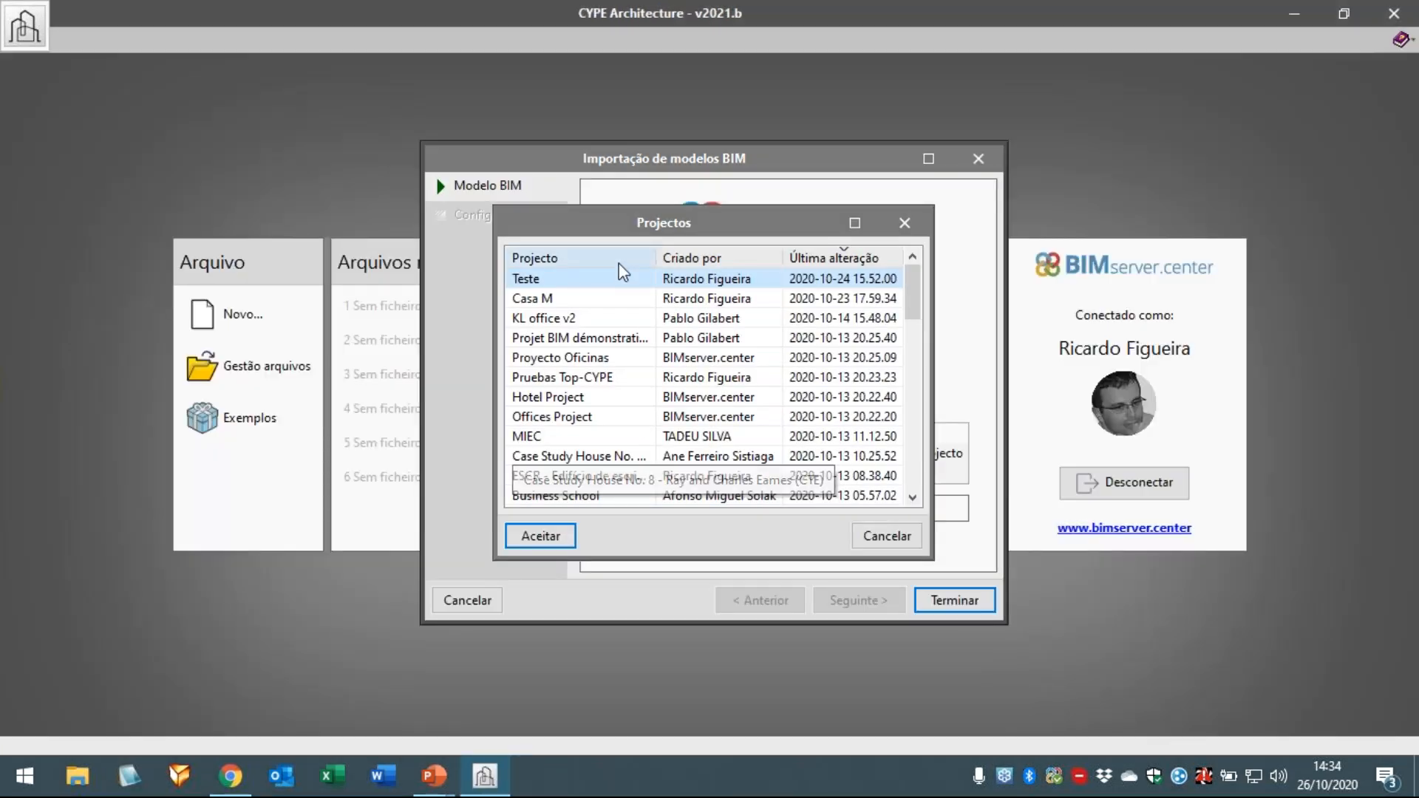
click(547, 299)
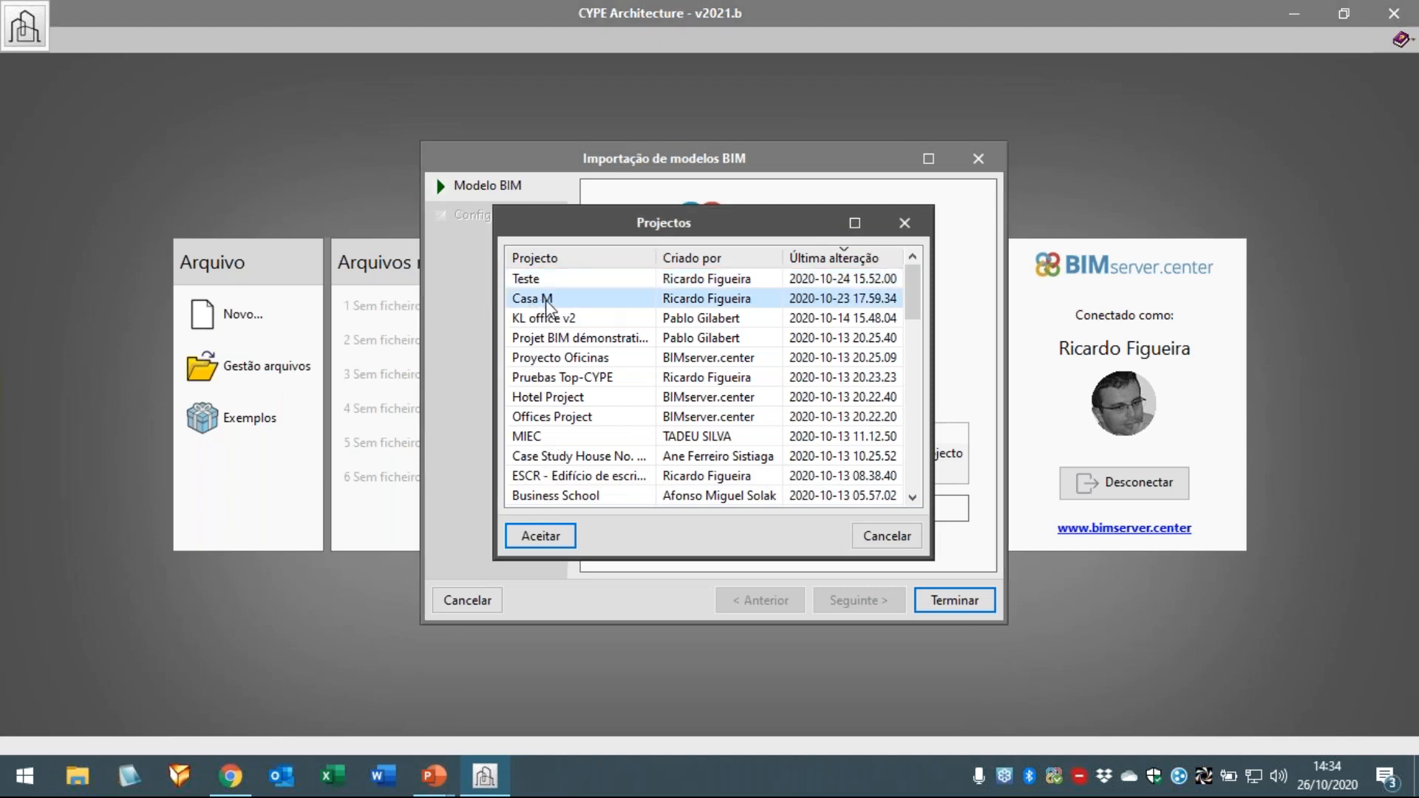
click(522, 535)
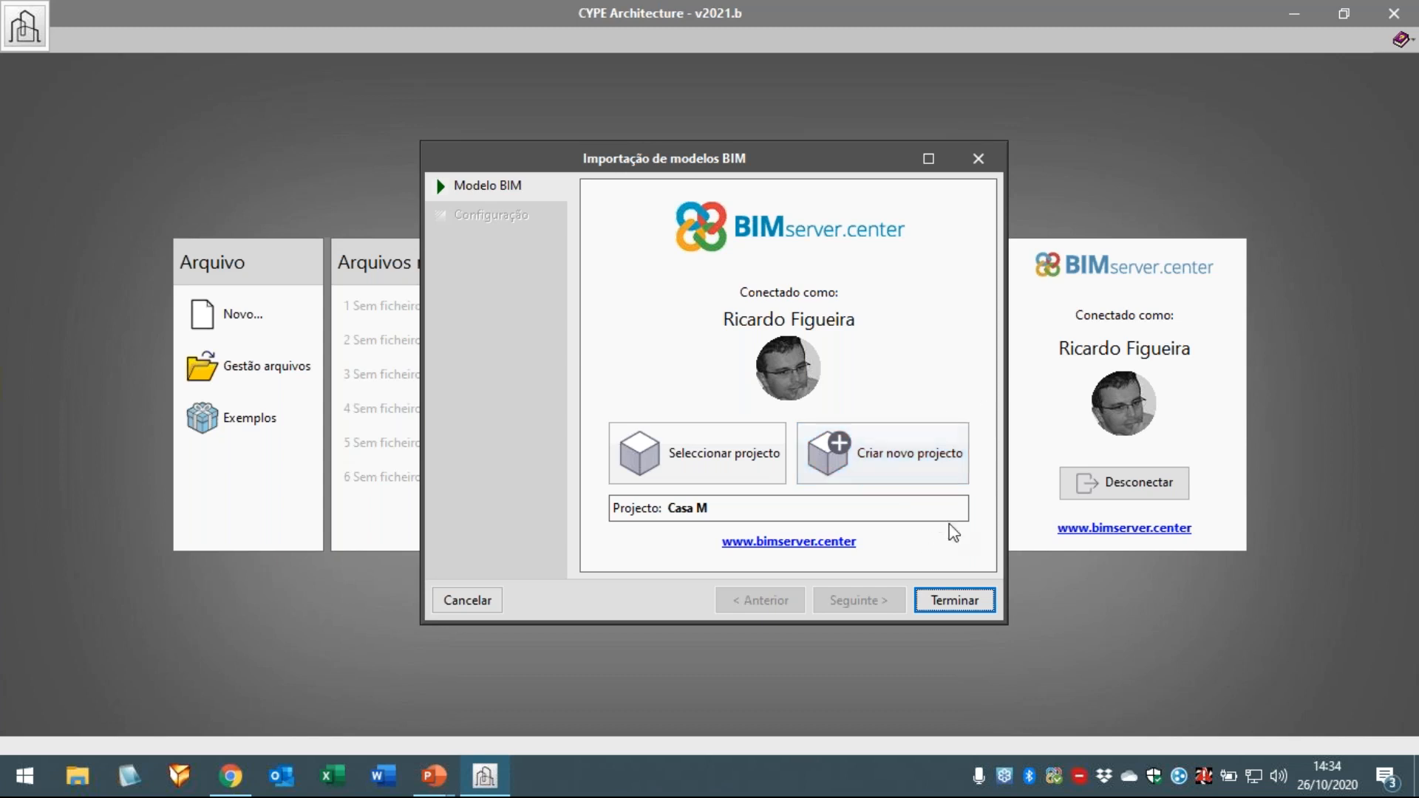
click(961, 602)
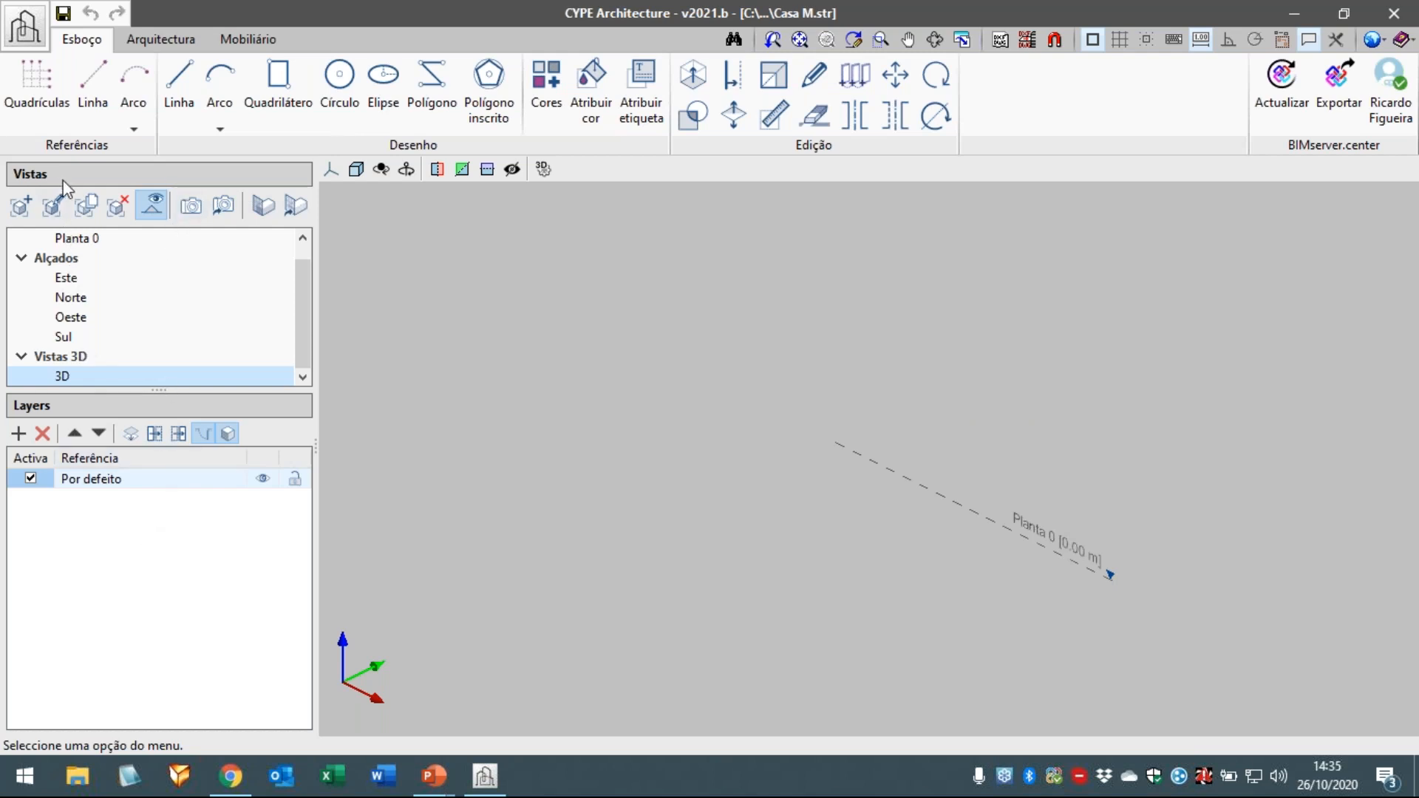
- Enlarge the Vistas list and examine the Esboço, Arquitectura and Mobiliário tools and the file commands
drag(161, 384, 167, 425)
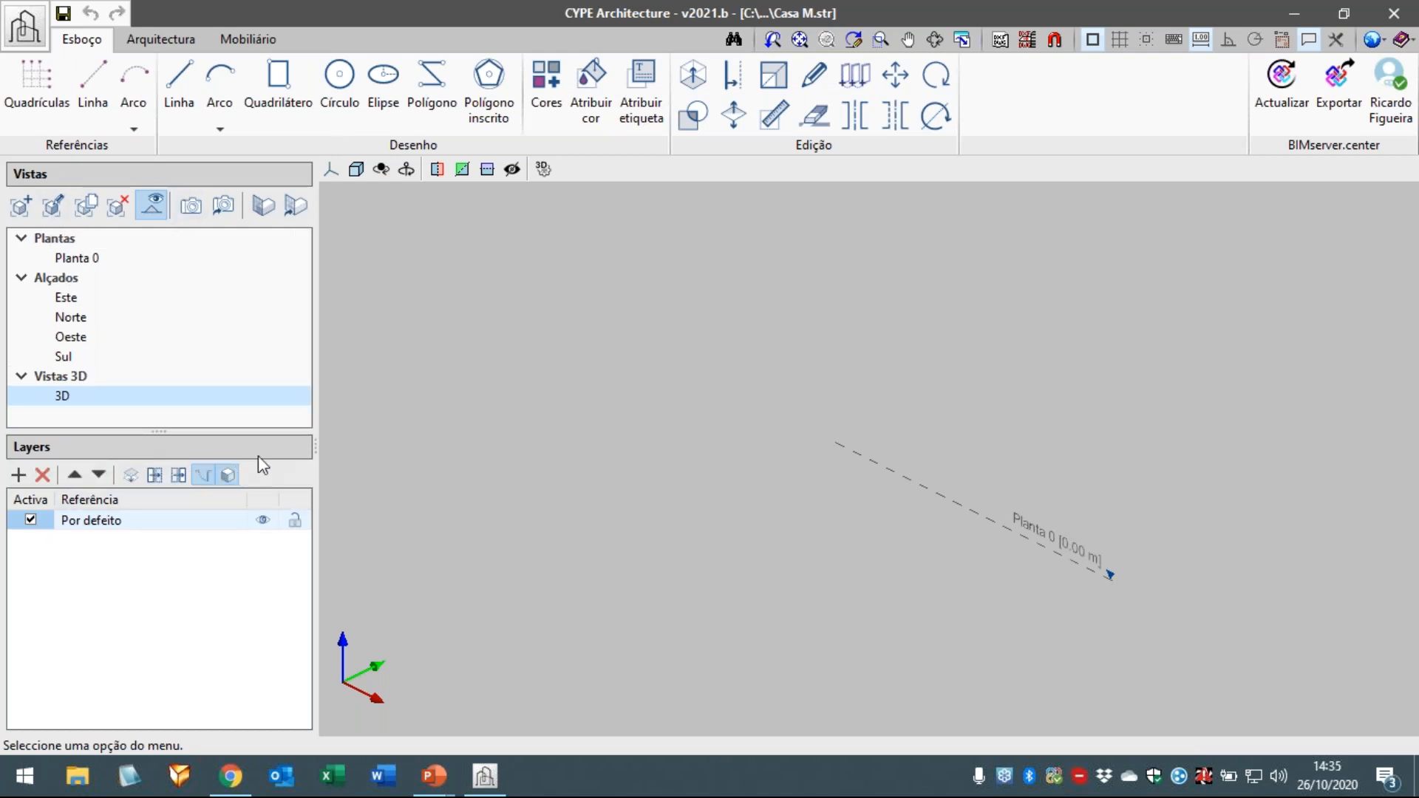
drag(312, 449, 314, 448)
click(66, 111)
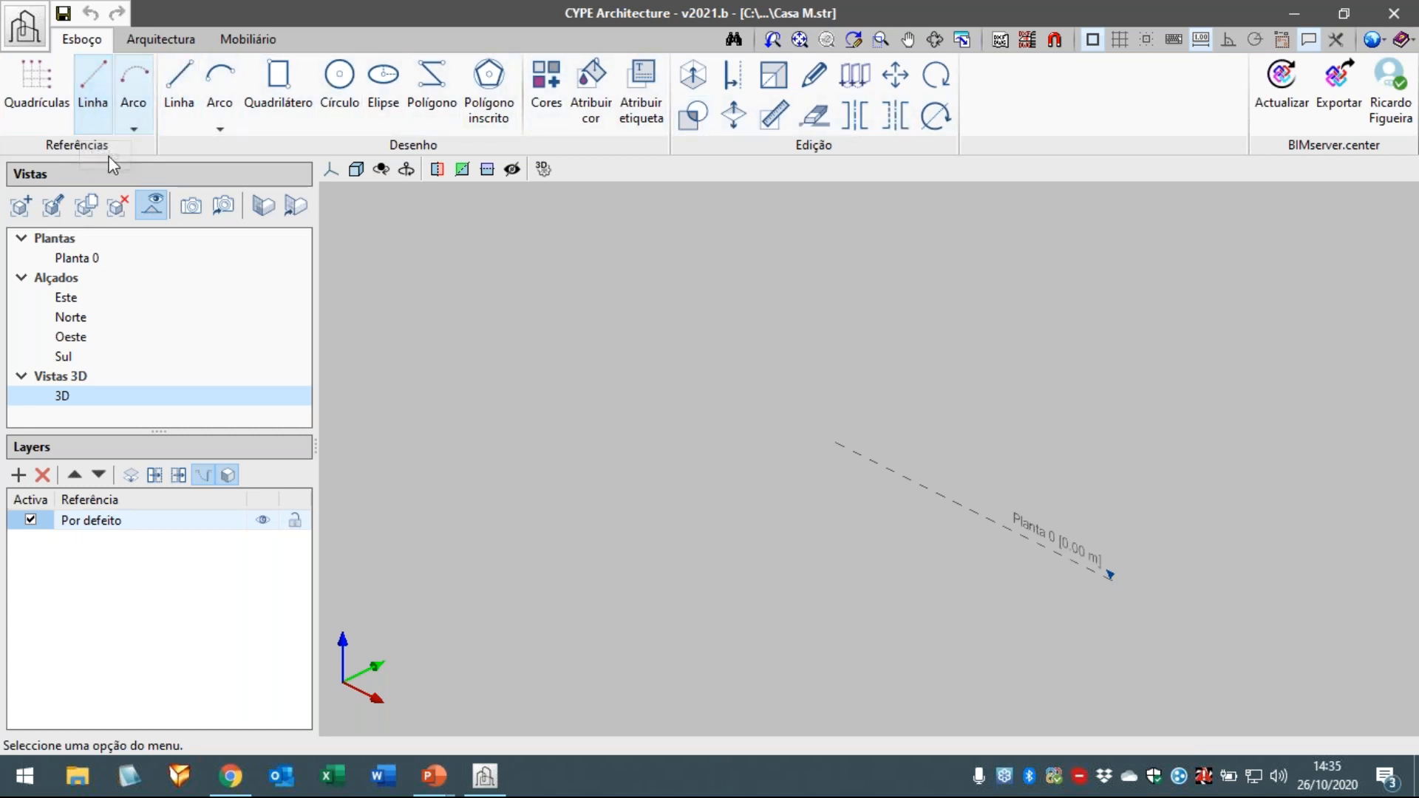
click(169, 41)
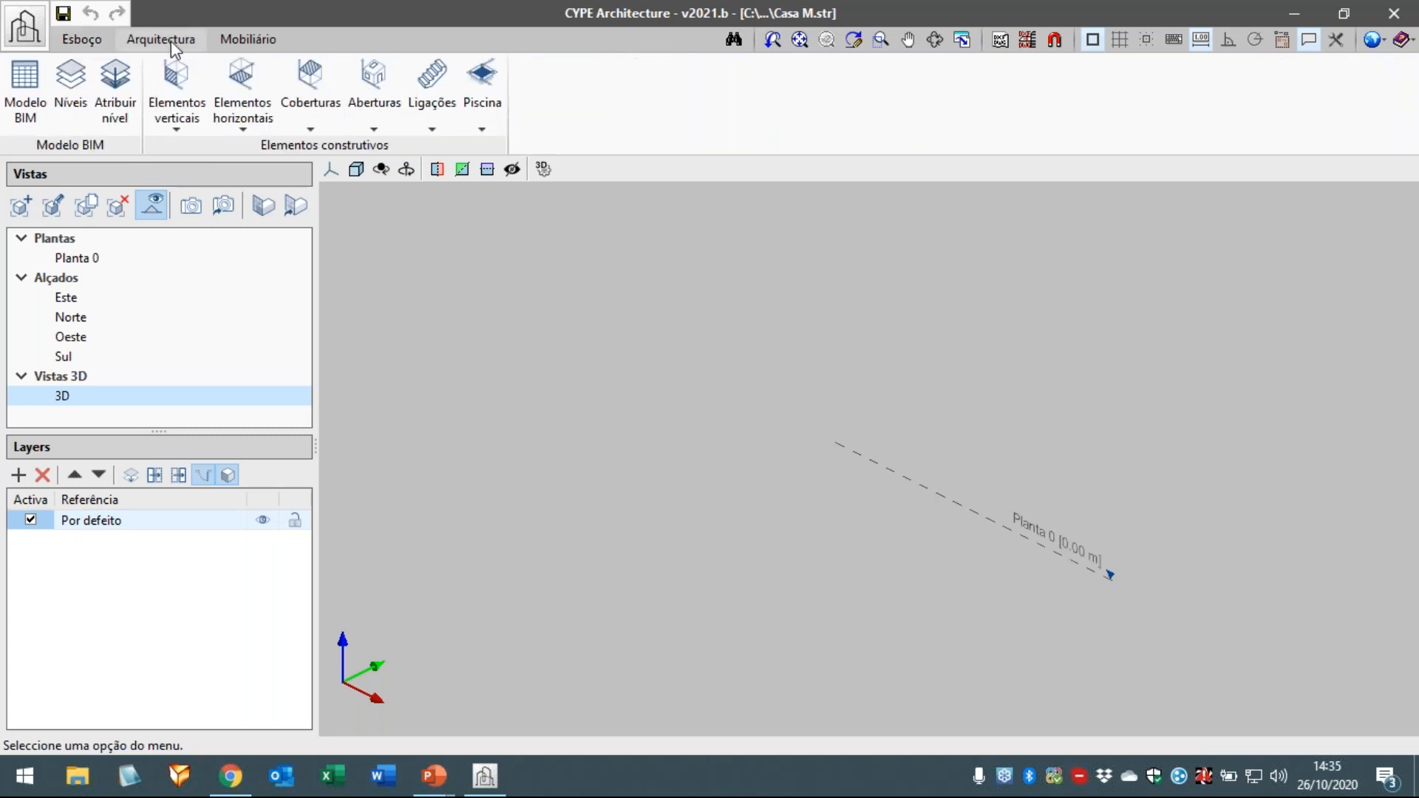
click(247, 44)
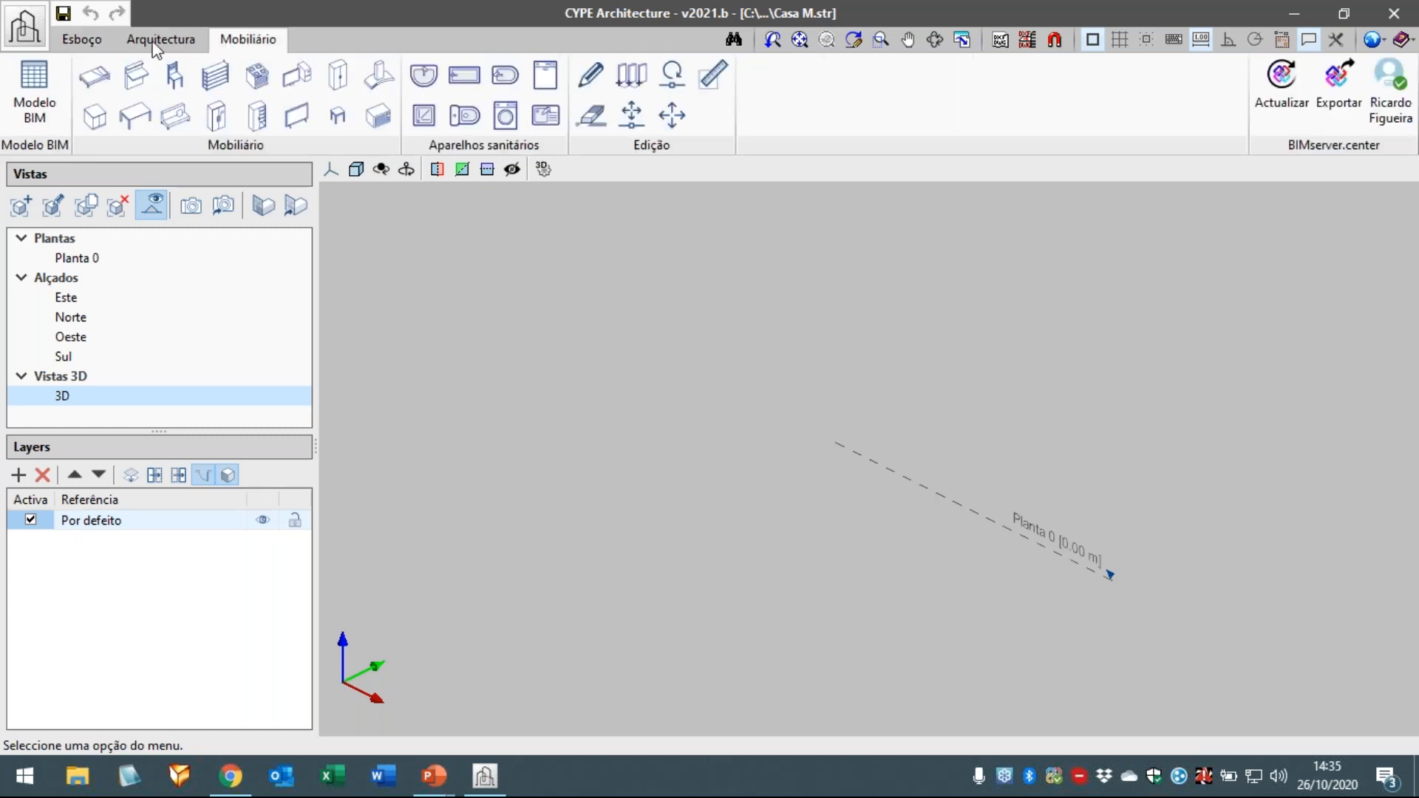
click(24, 26)
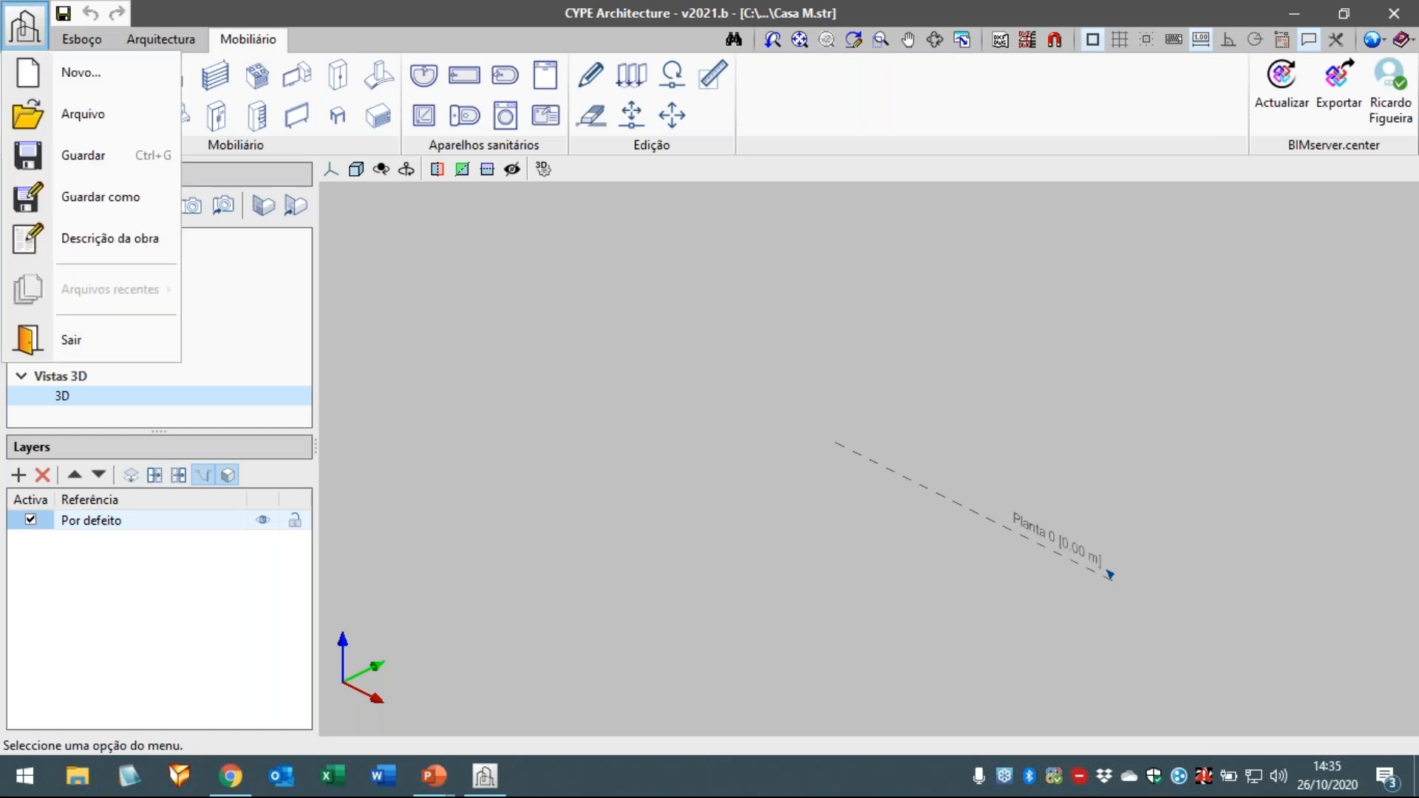
click(270, 19)
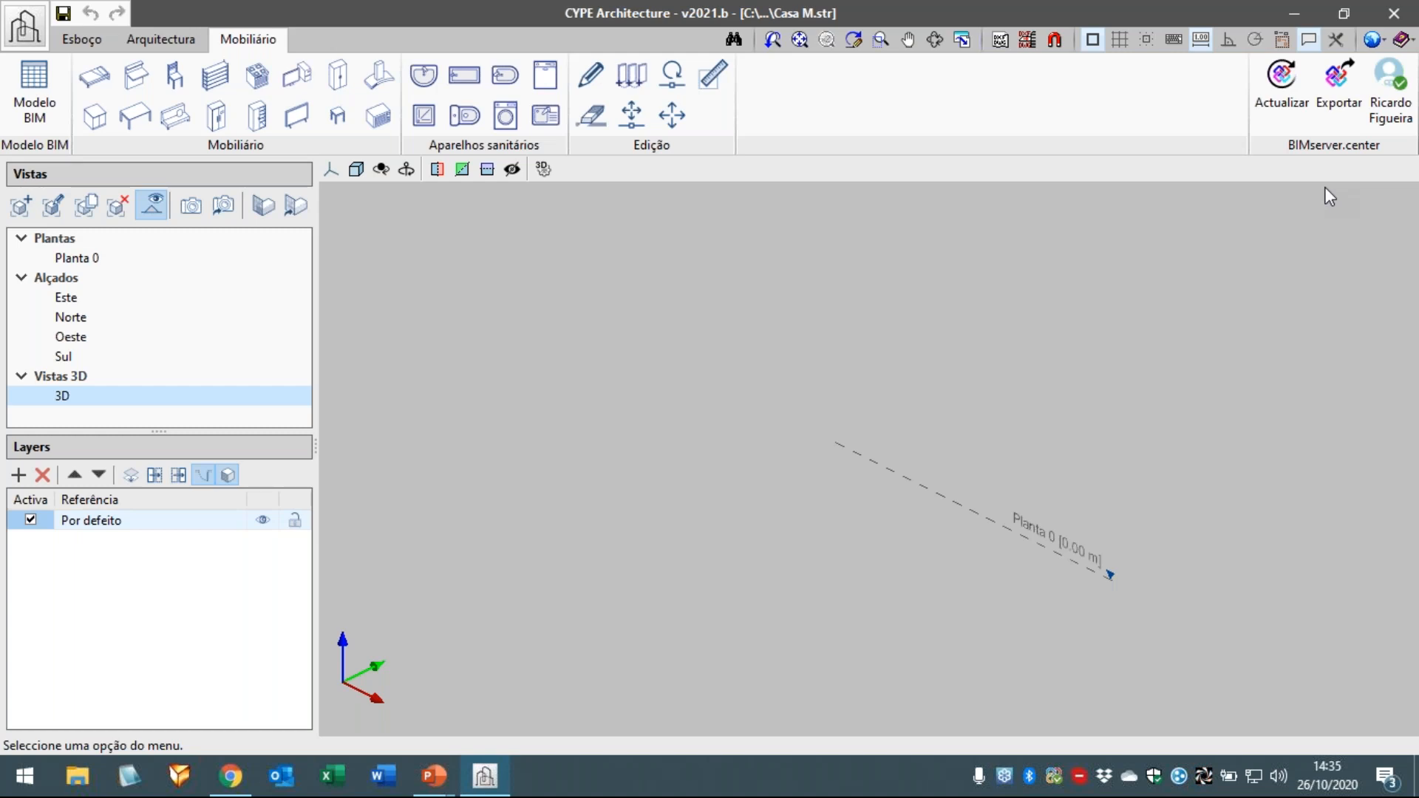
- In the units settings, set Comprimento to 3 decimals and Dimensões da escada to 2 decimals
click(1364, 47)
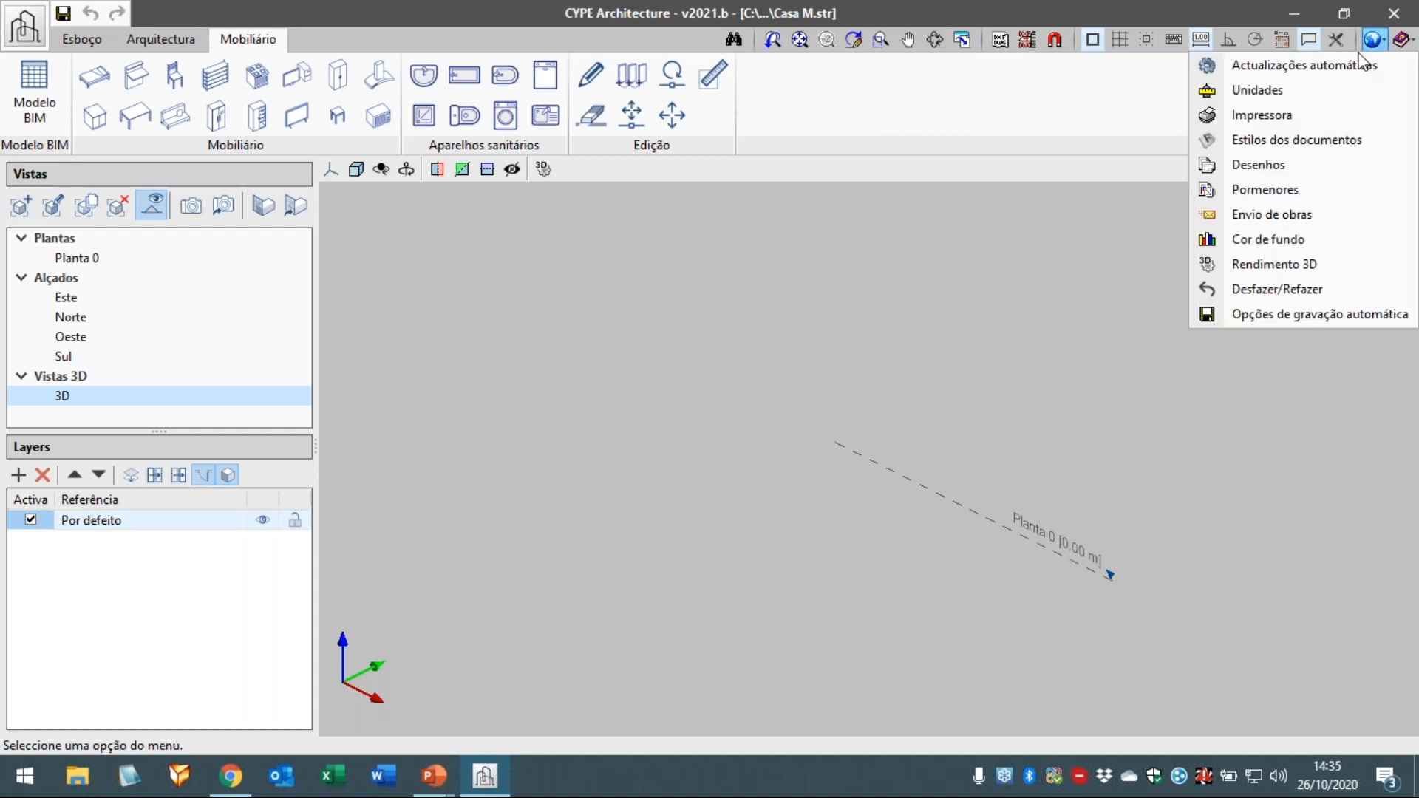
click(1341, 91)
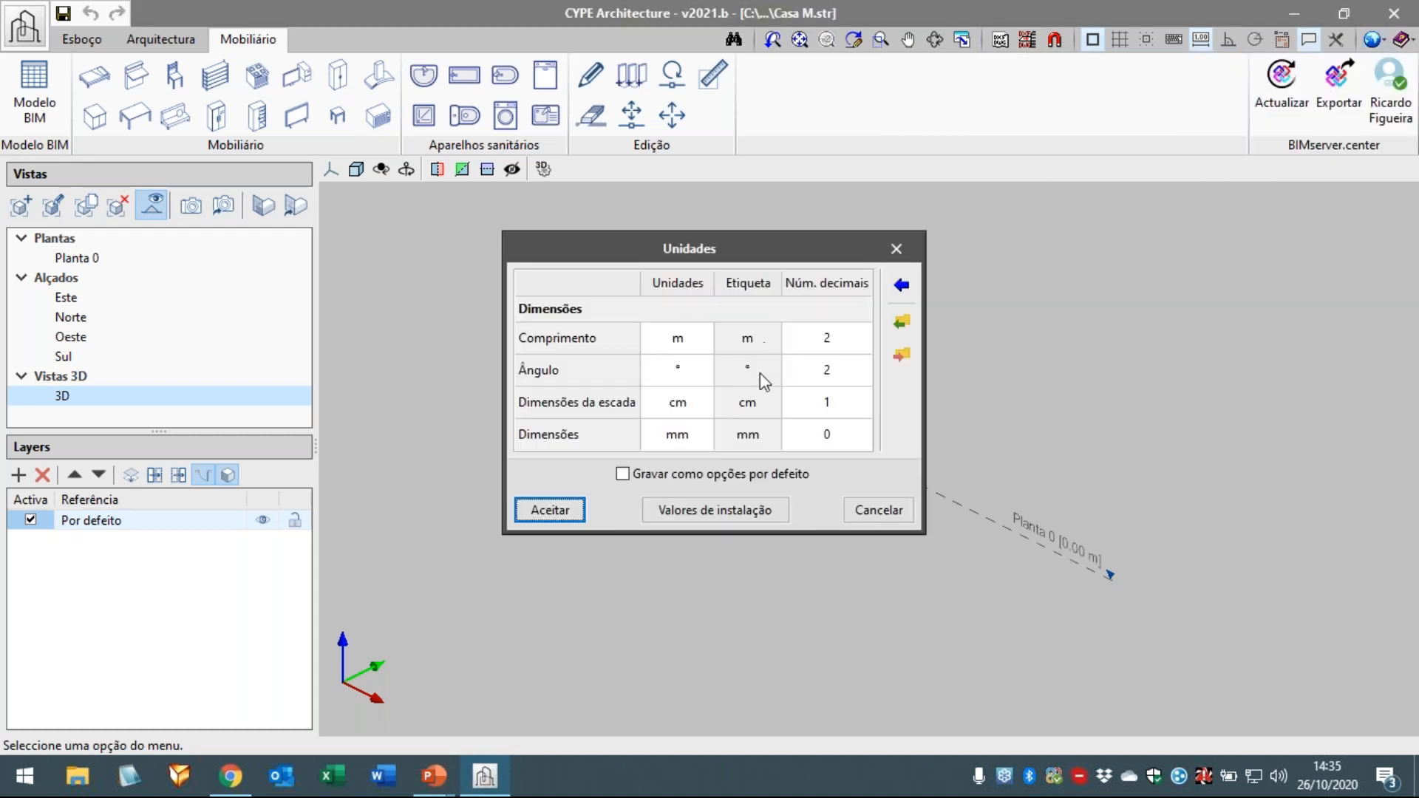
click(822, 345)
text(3)
key(Tab)
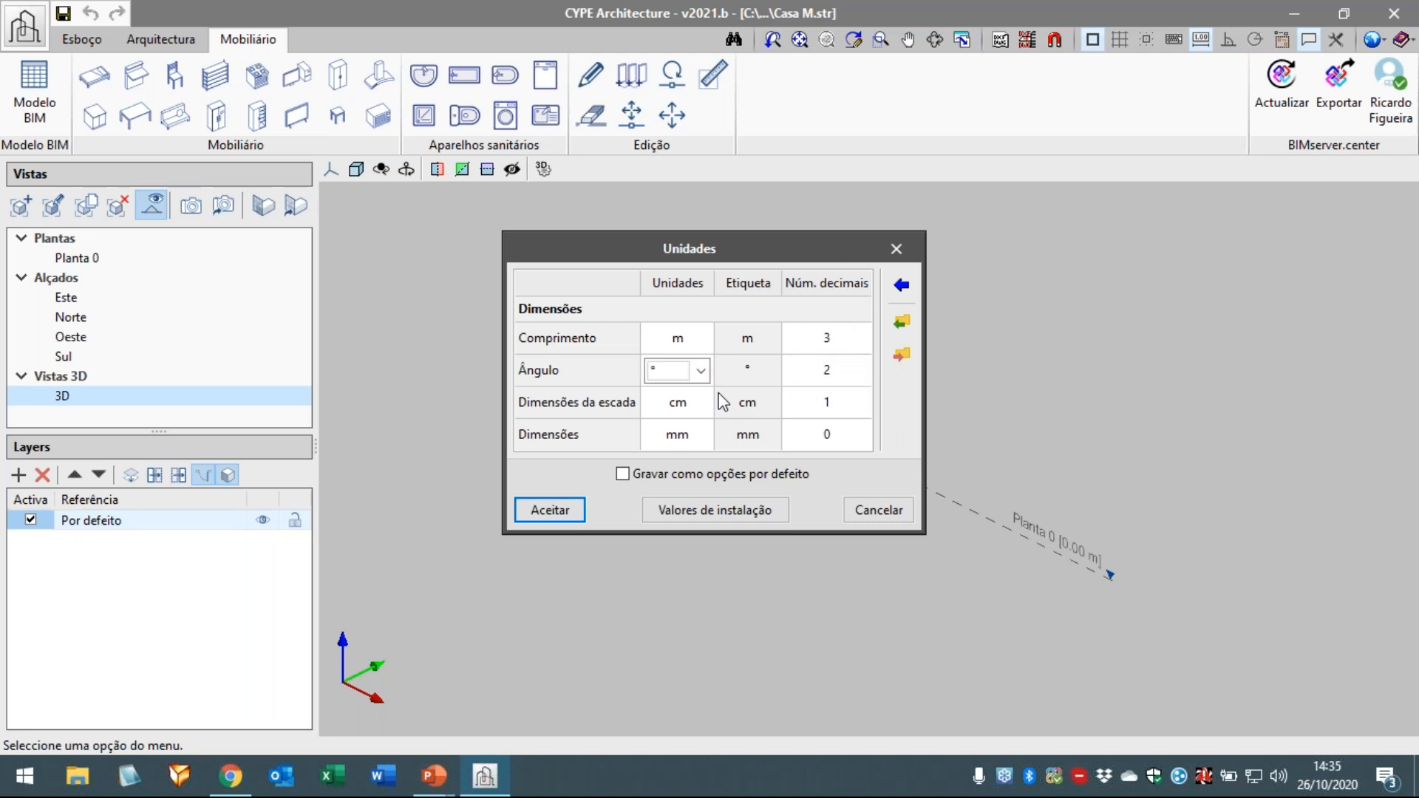
click(802, 406)
text(2)
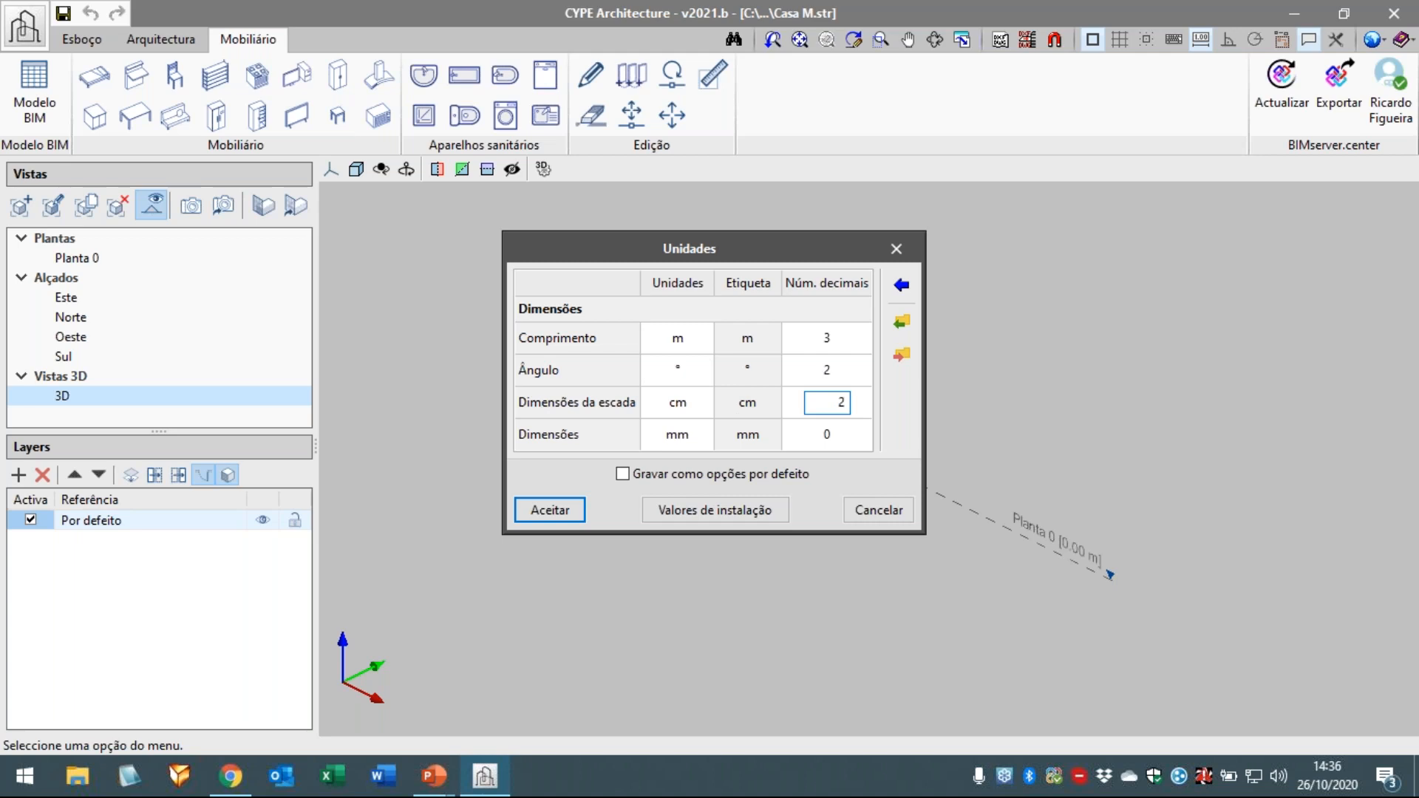
key(Tab)
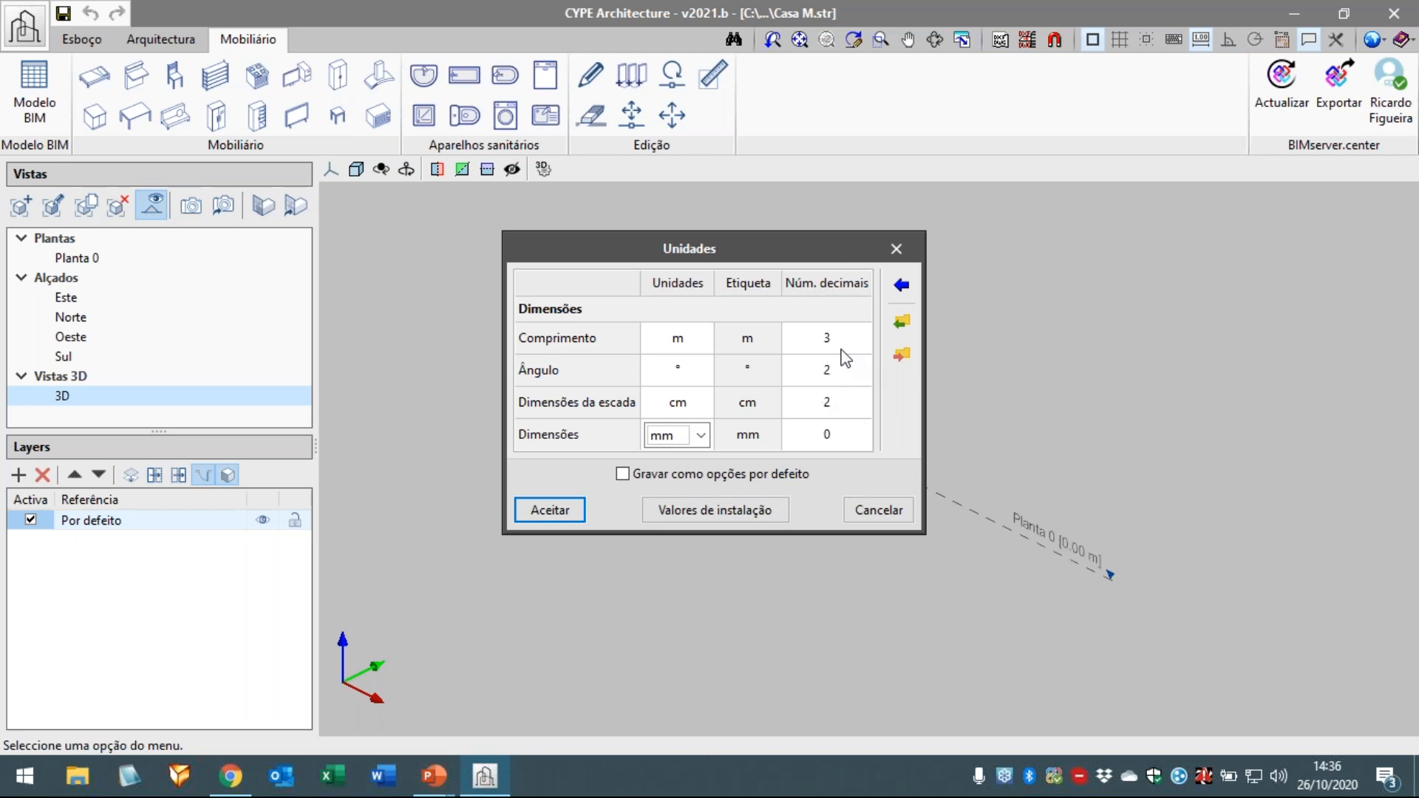
- Export the units configuration to a file named top
click(903, 358)
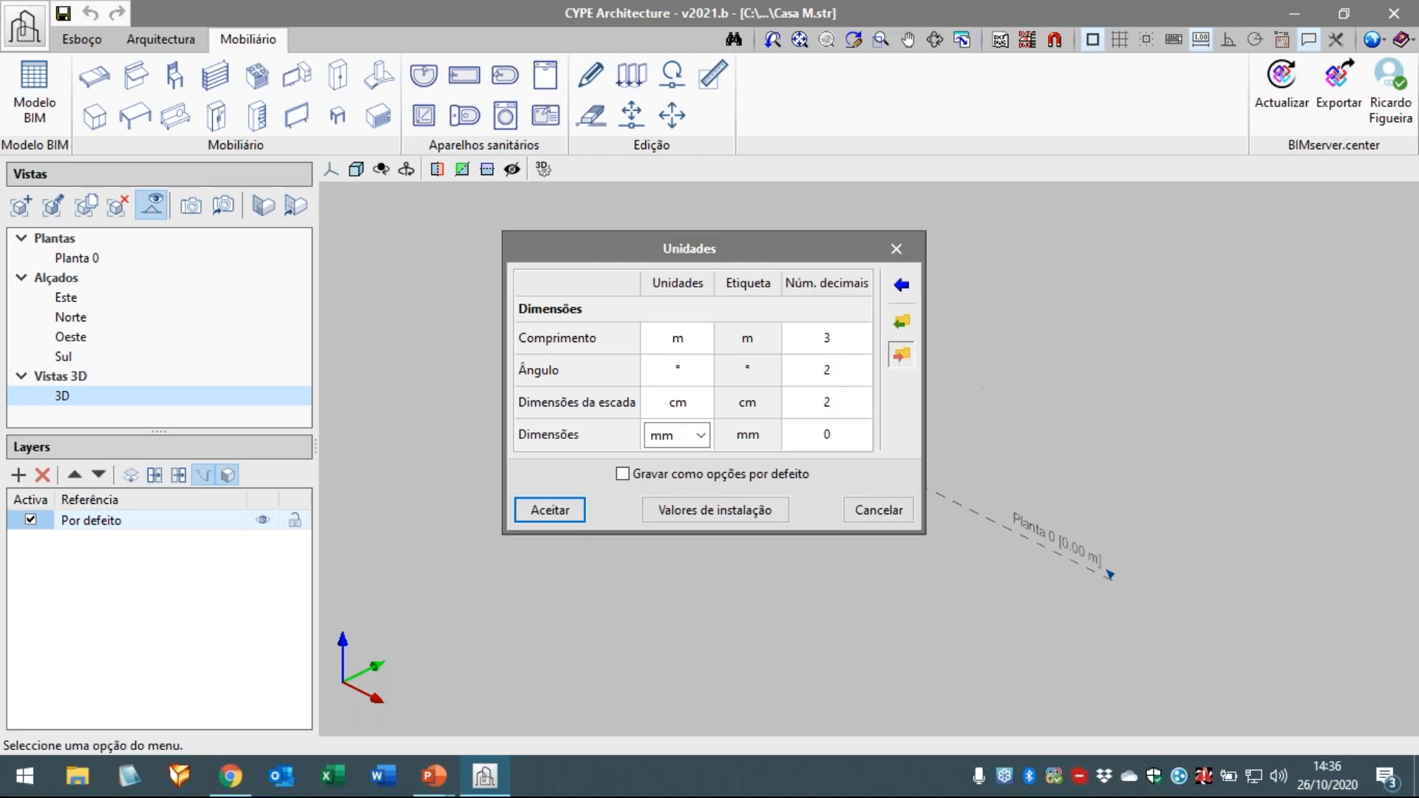
text(top)
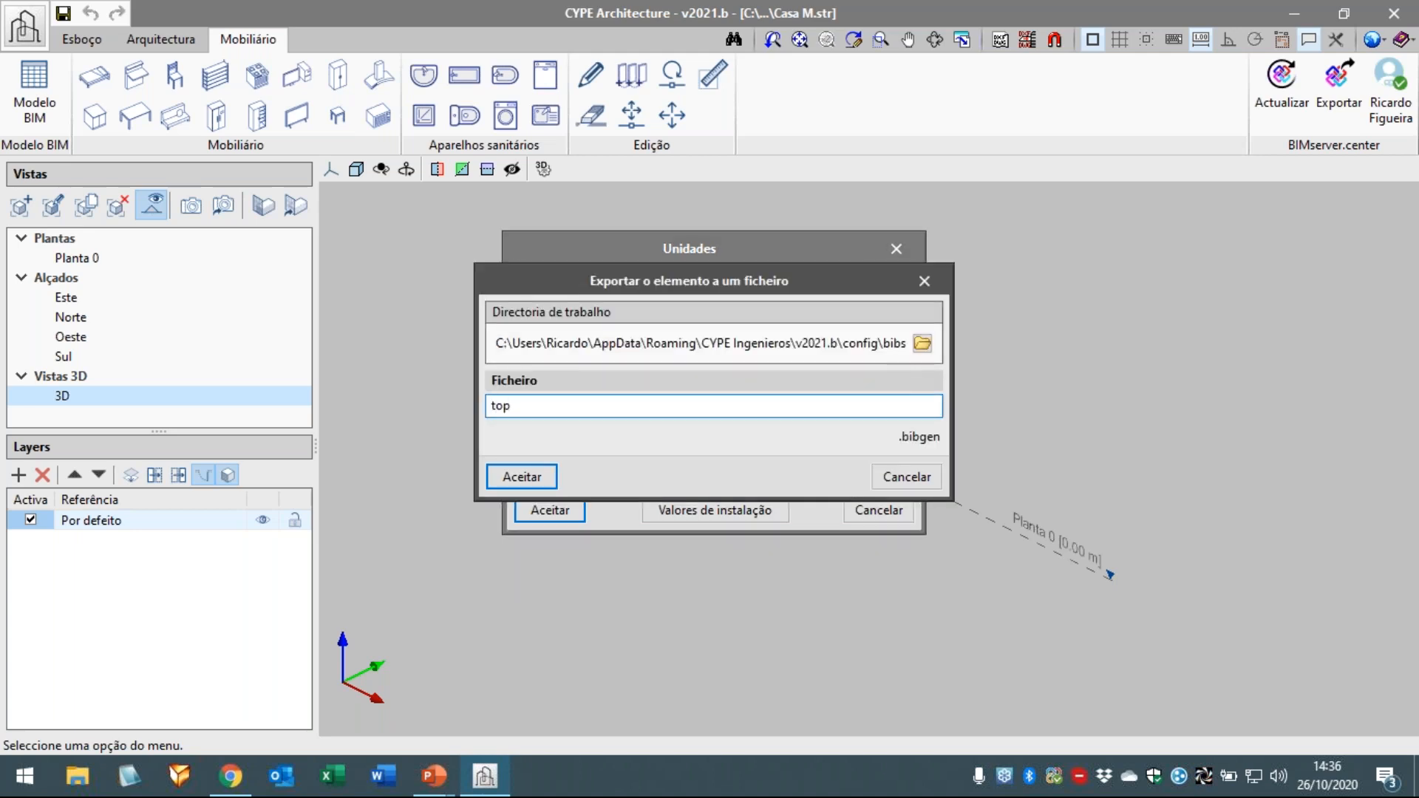
click(524, 477)
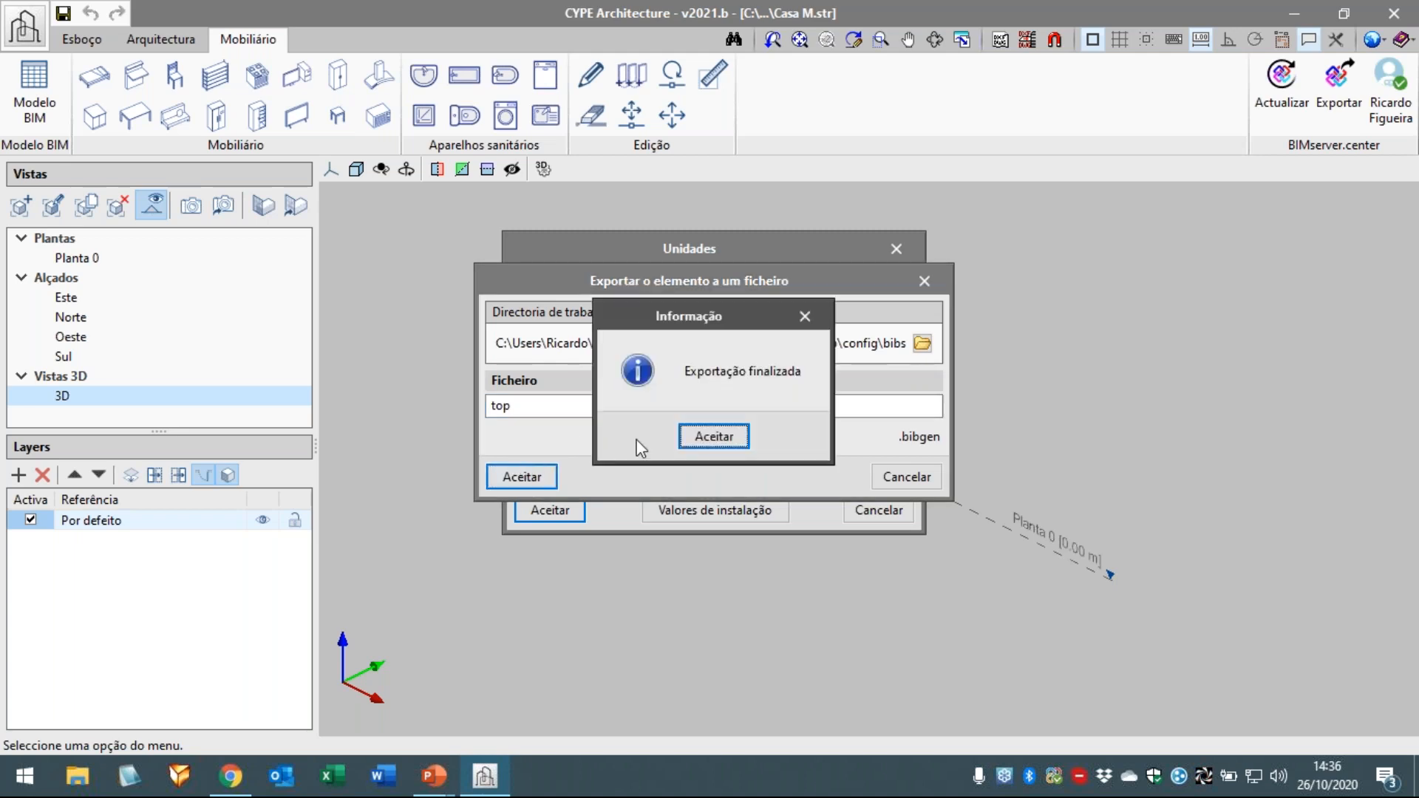
click(702, 440)
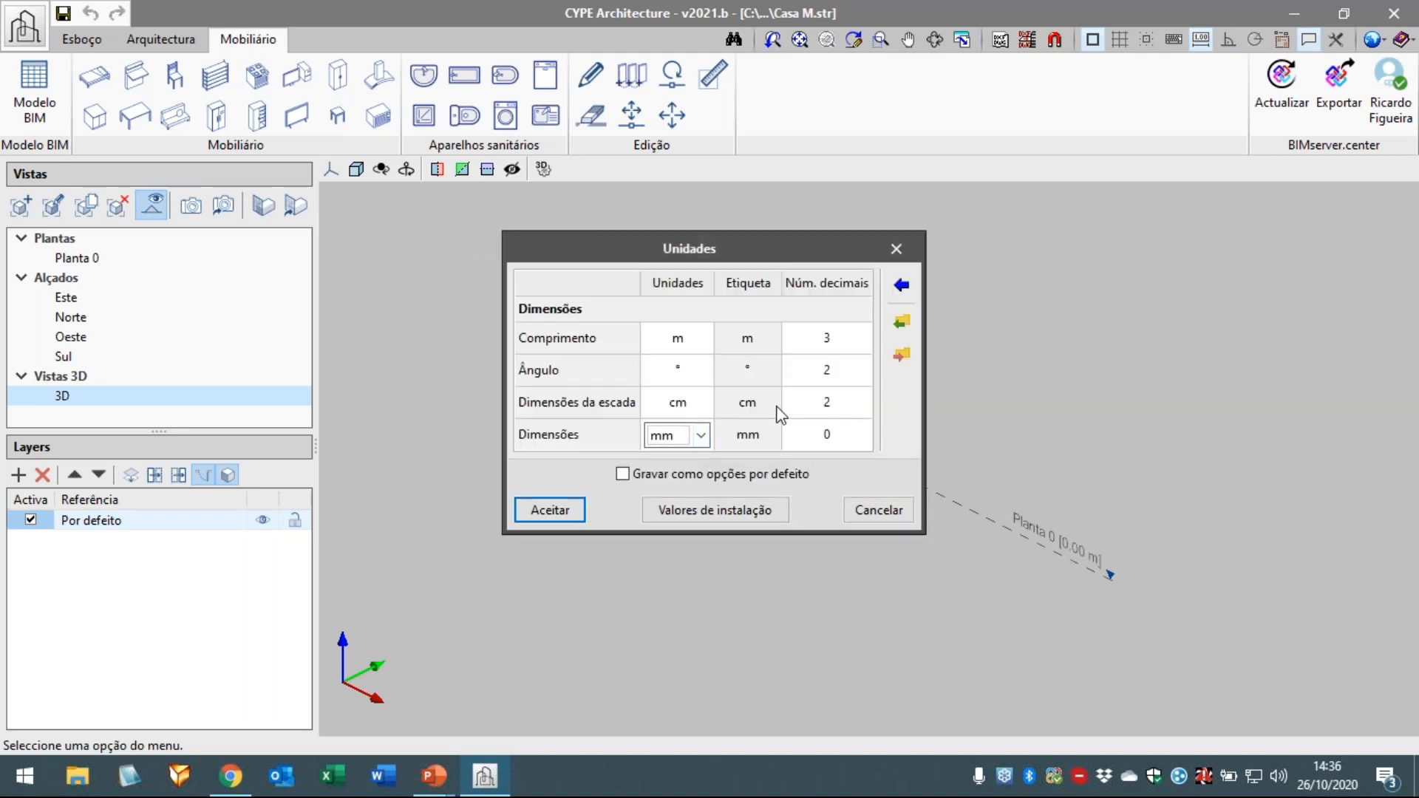
- View the import option for saved unit configurations without importing, and accept the units settings
click(902, 325)
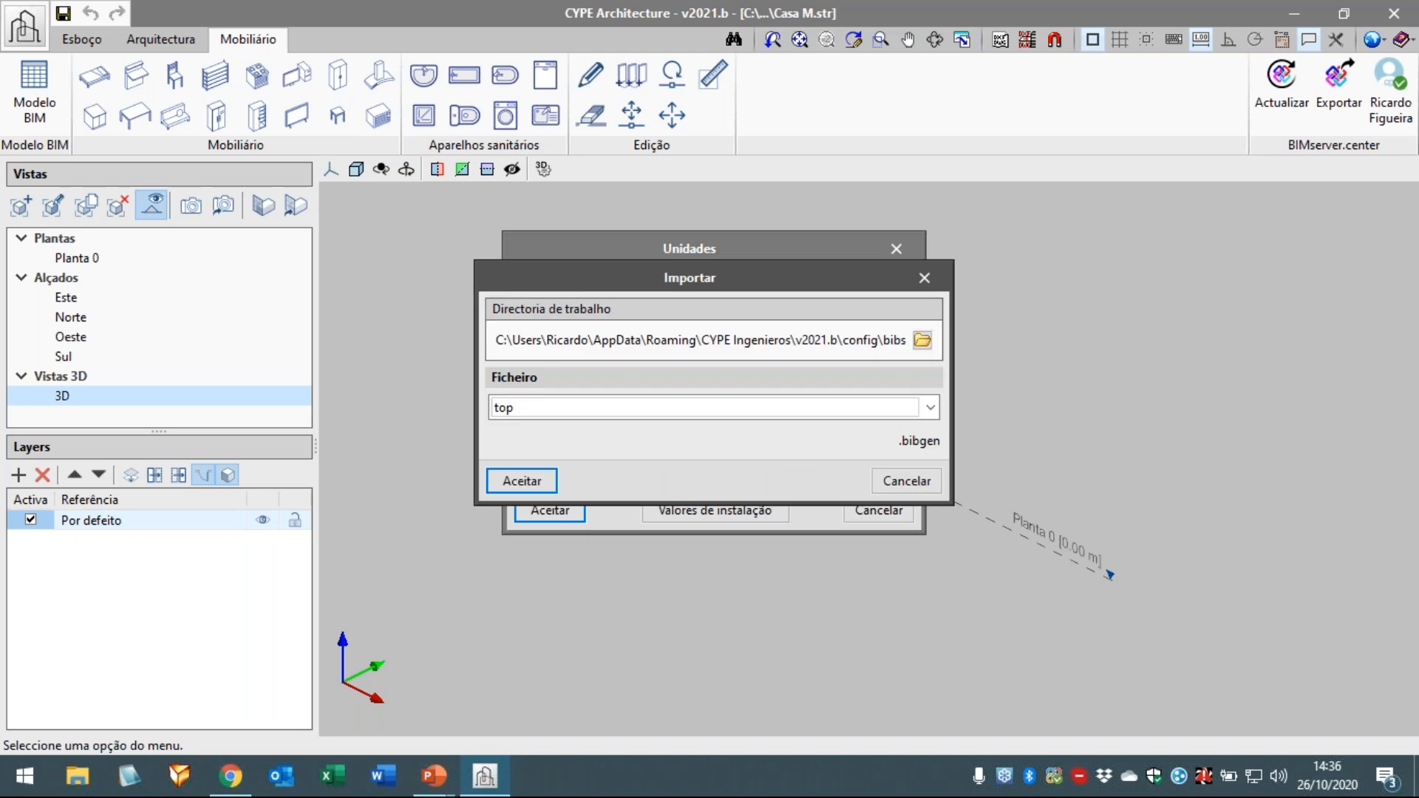
click(895, 483)
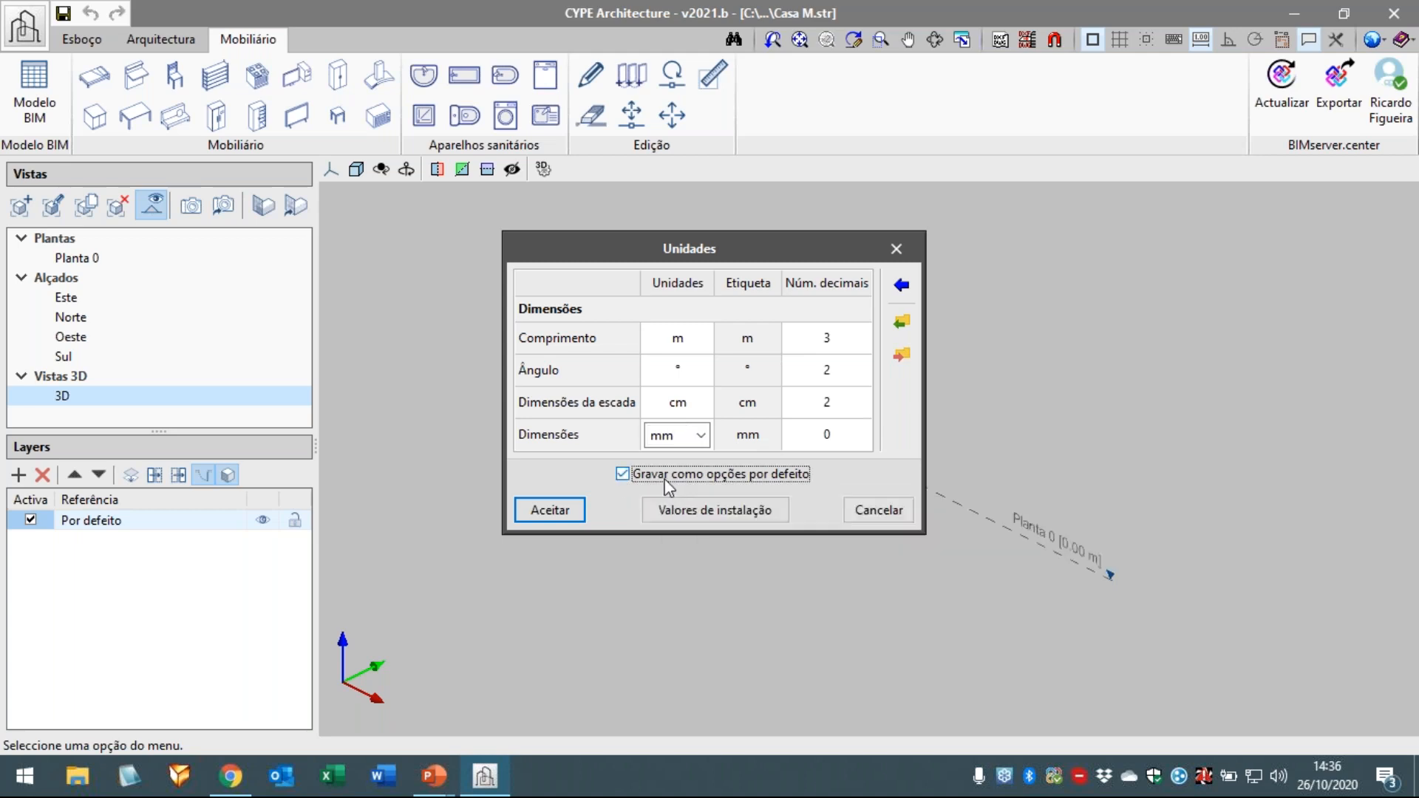
click(797, 479)
click(574, 511)
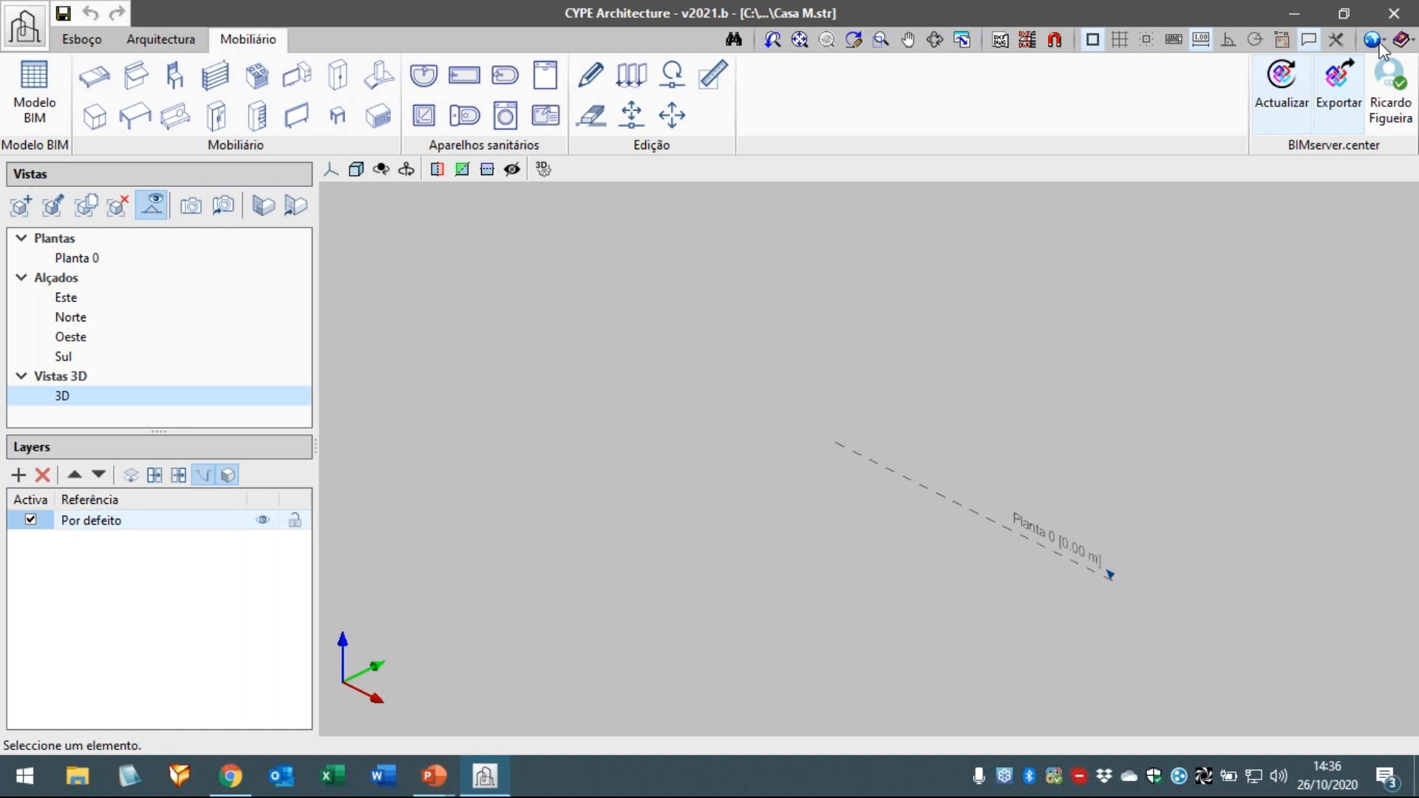
- Change the workspace background colour to the light blue gradient
click(1375, 39)
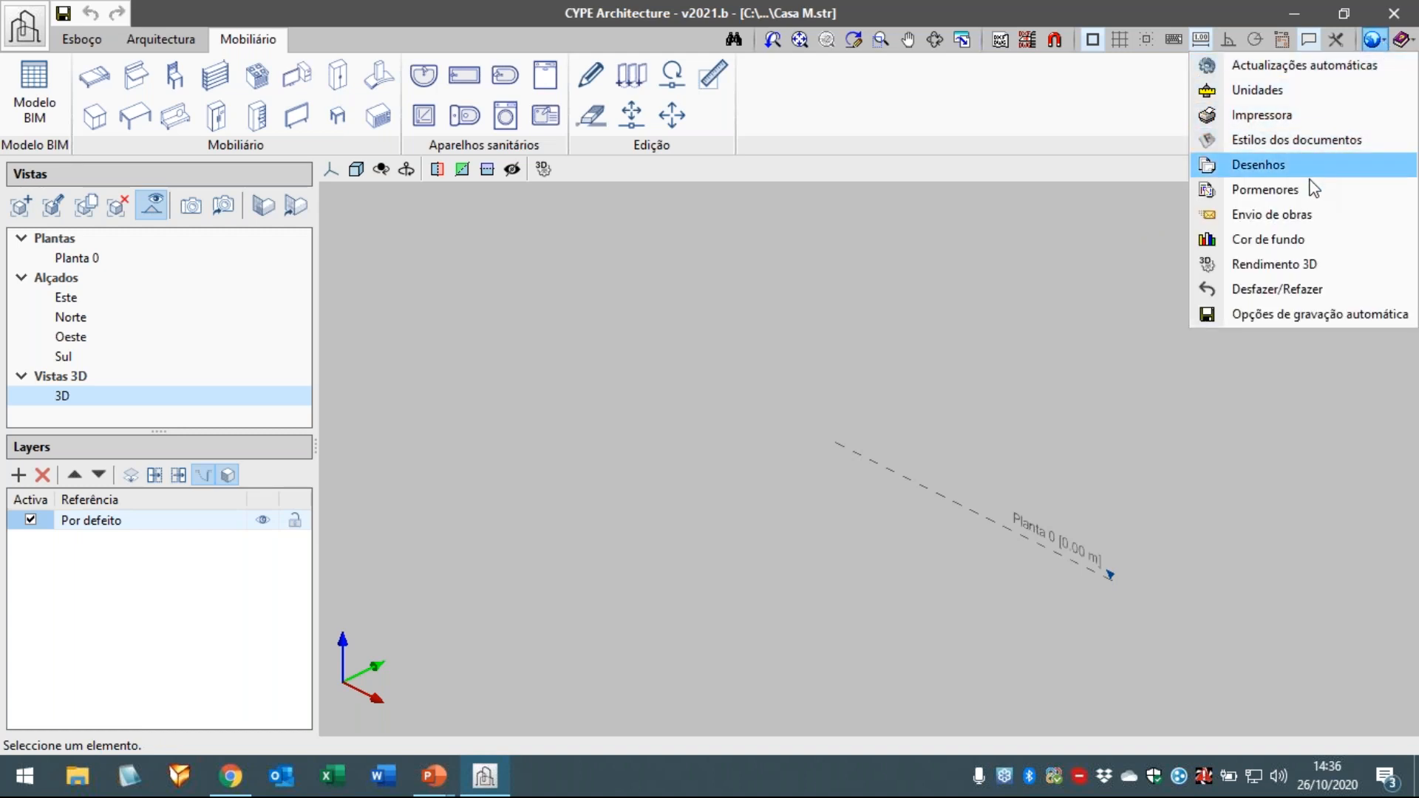
click(1257, 239)
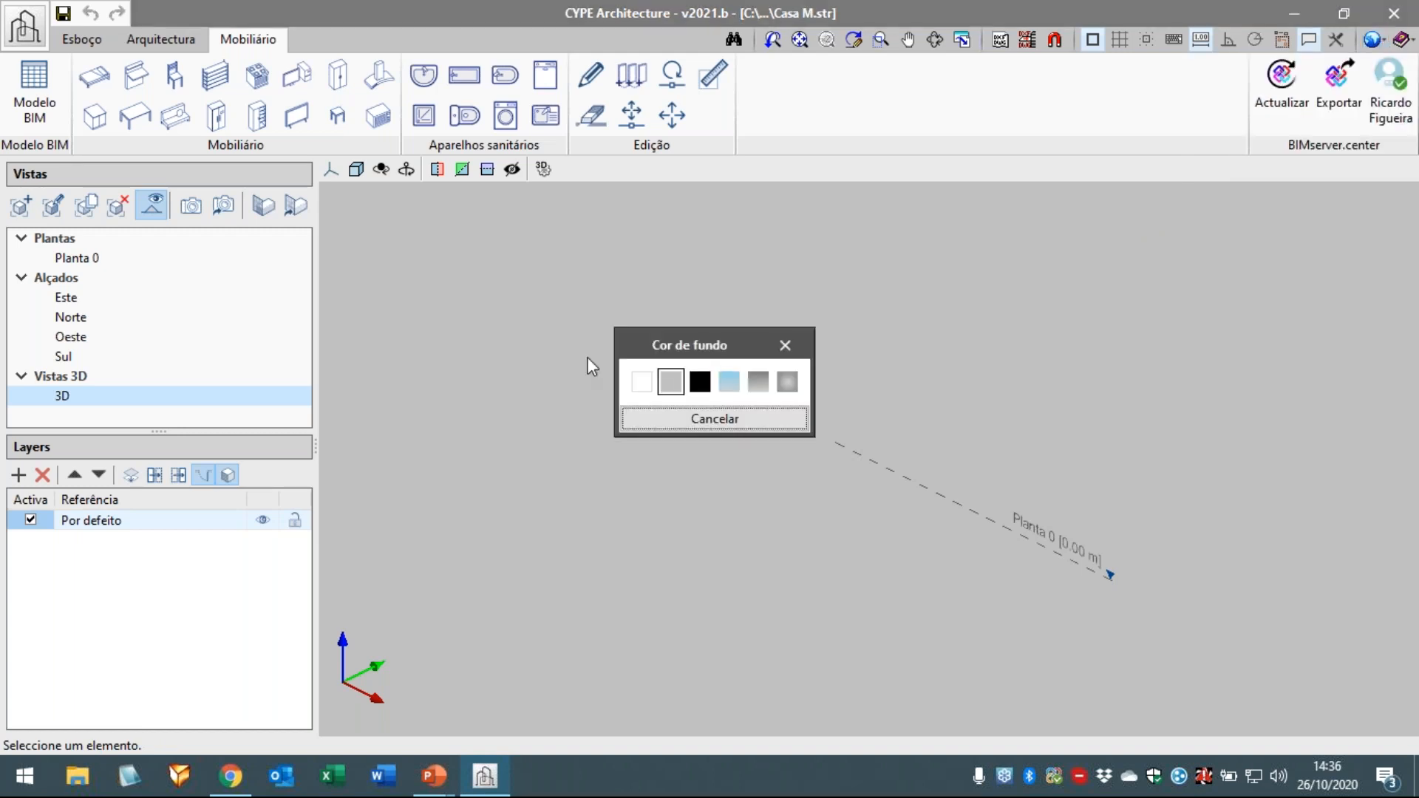
click(729, 382)
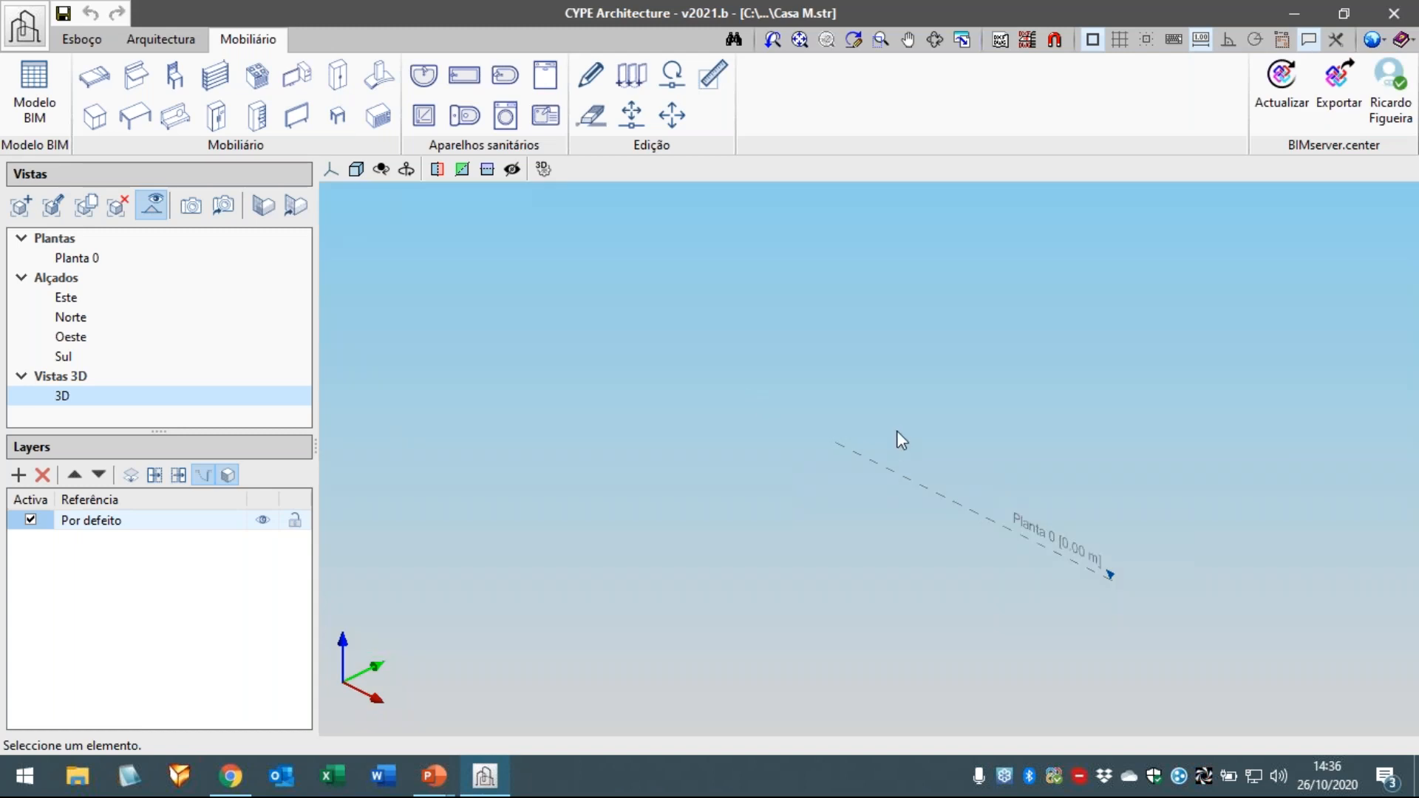
- Set the maximum number of undo/redo actions to 20
click(1371, 39)
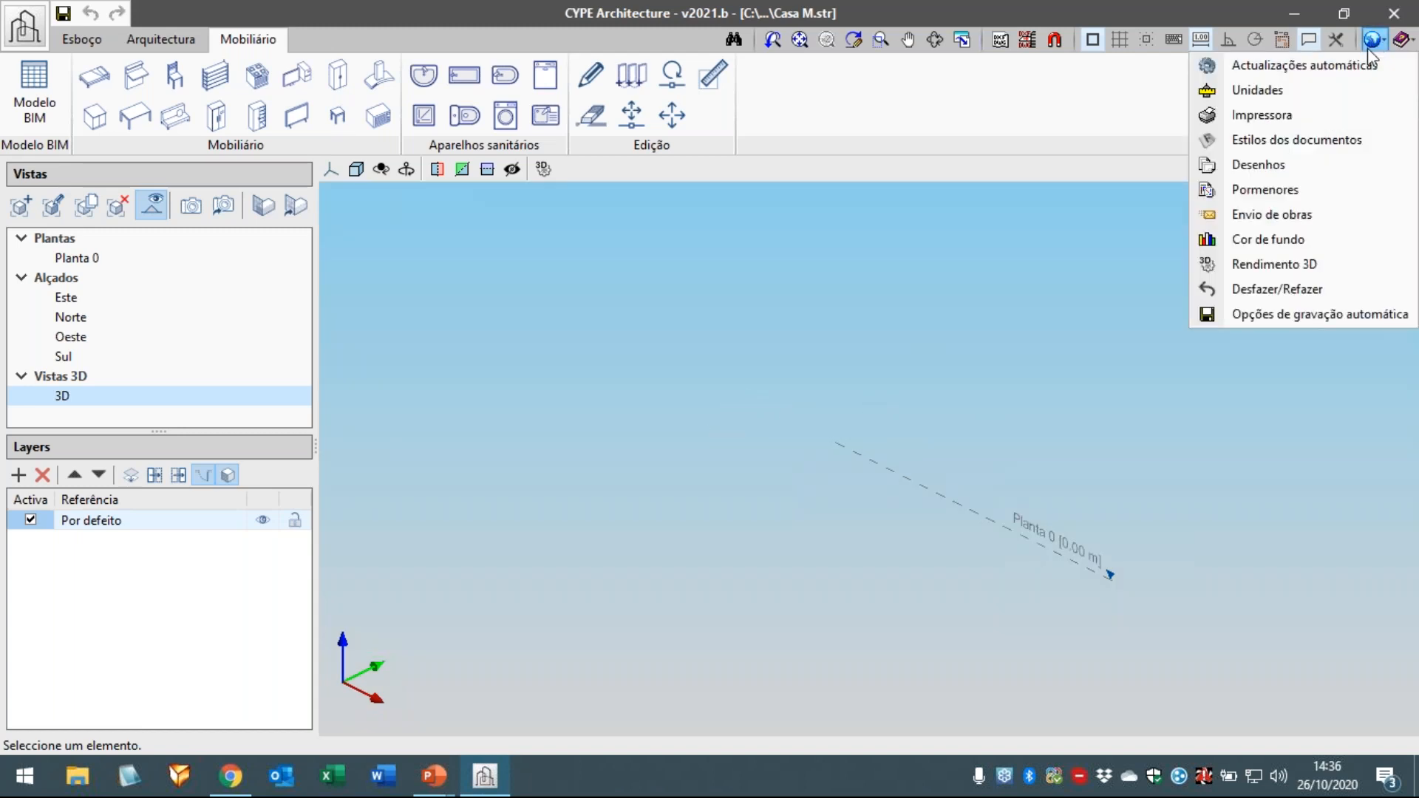
click(1277, 289)
text(20)
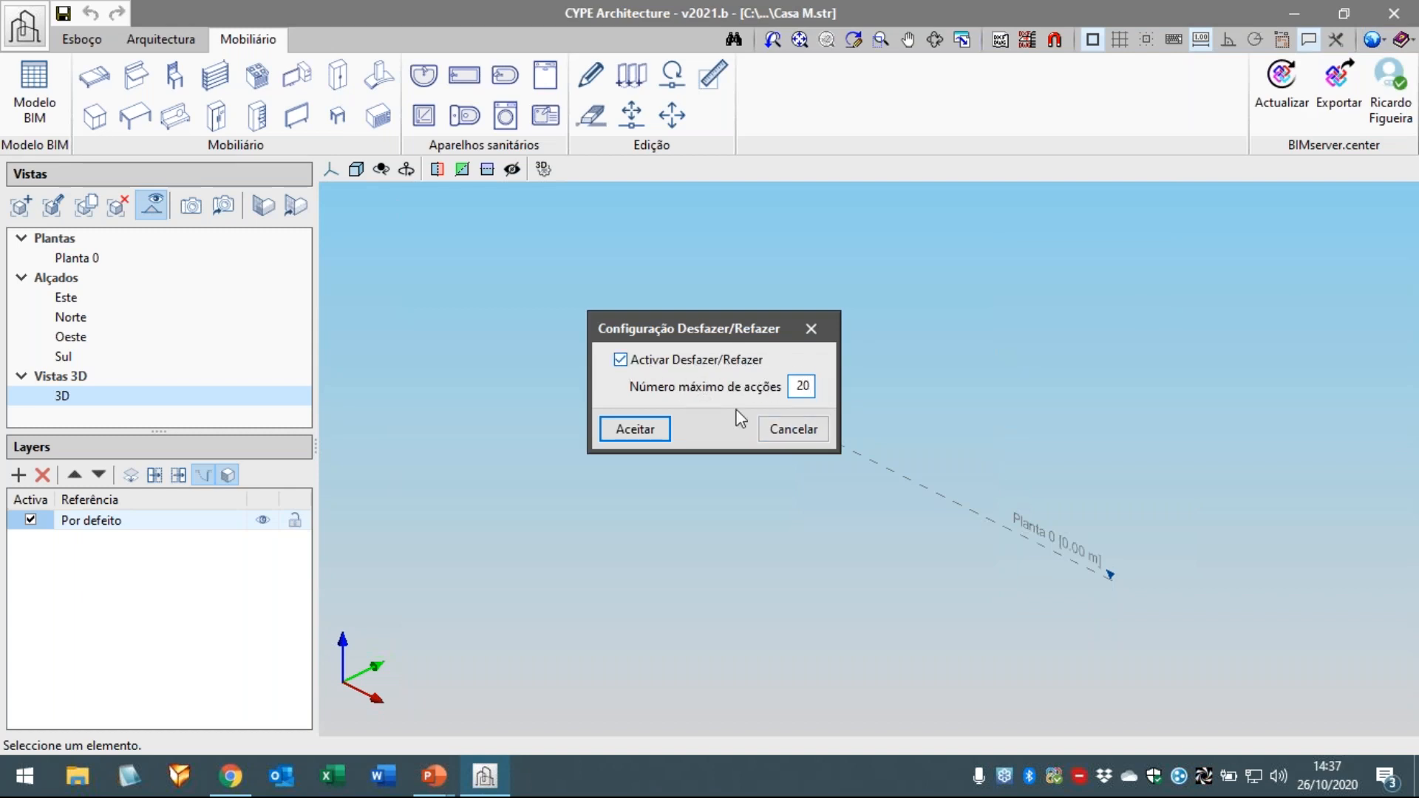
click(633, 430)
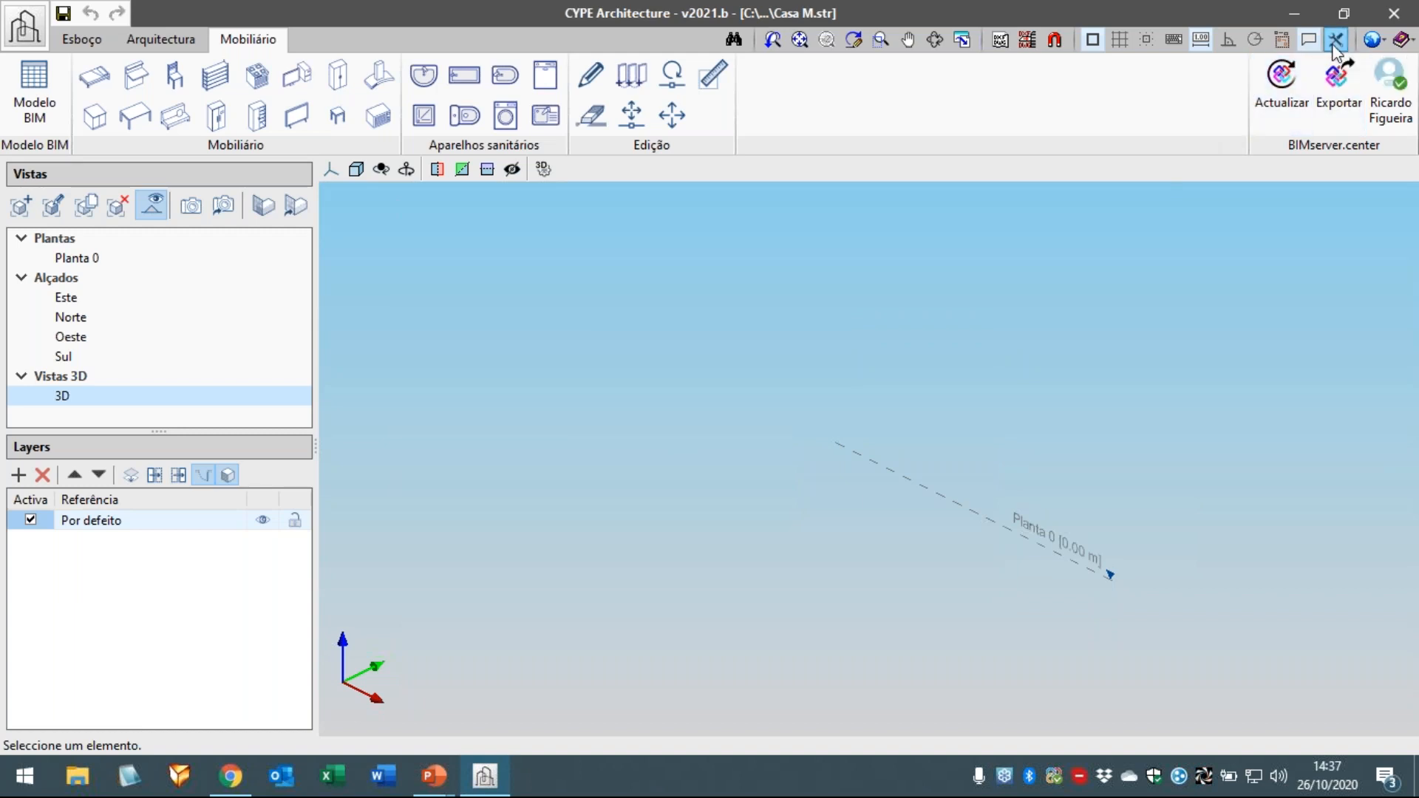
- Switch to the PowerPoint slideshow and advance from the agenda to the Esboço, Arquitectura and Mobiliário workflow slide
middle_drag(939, 390, 938, 377)
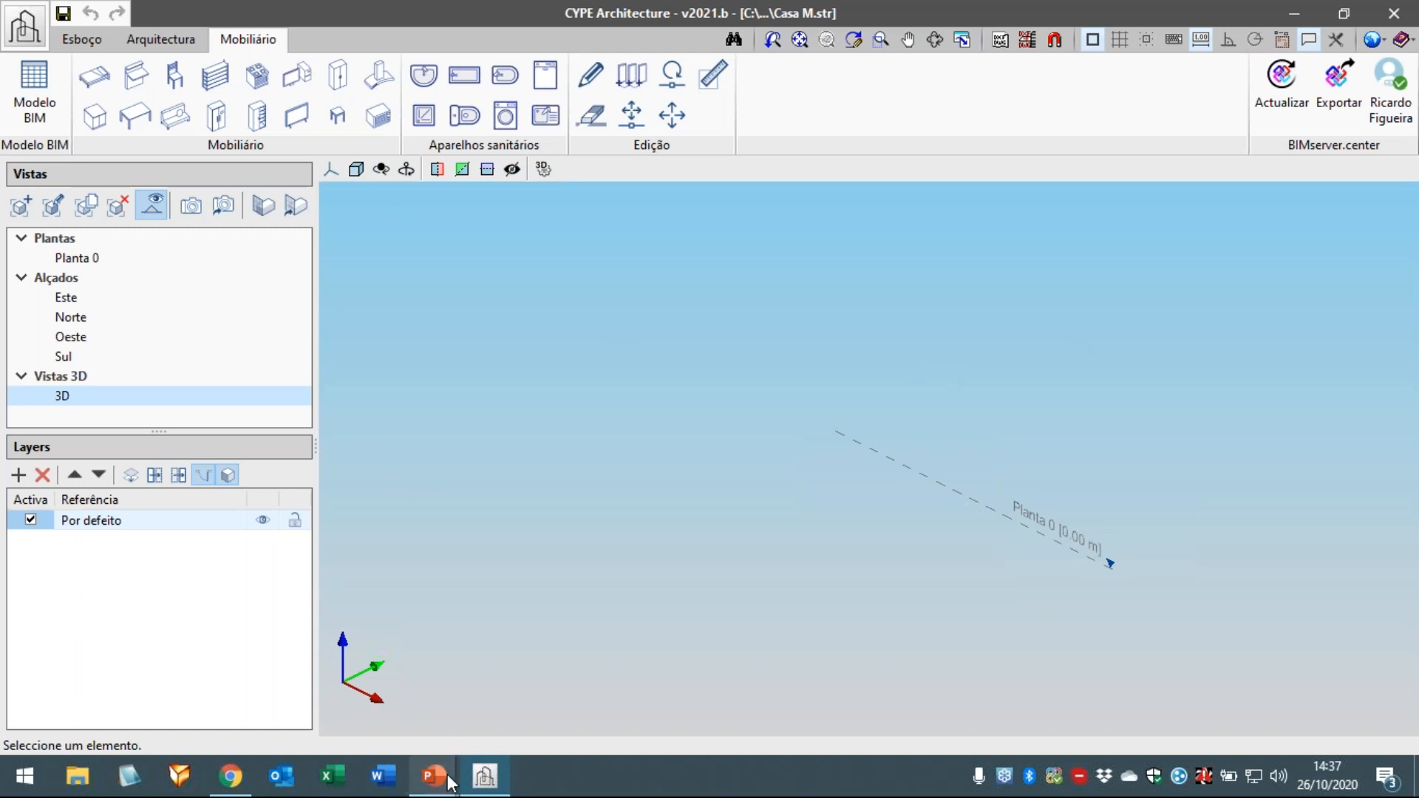
mouse_move(433, 776)
click(502, 694)
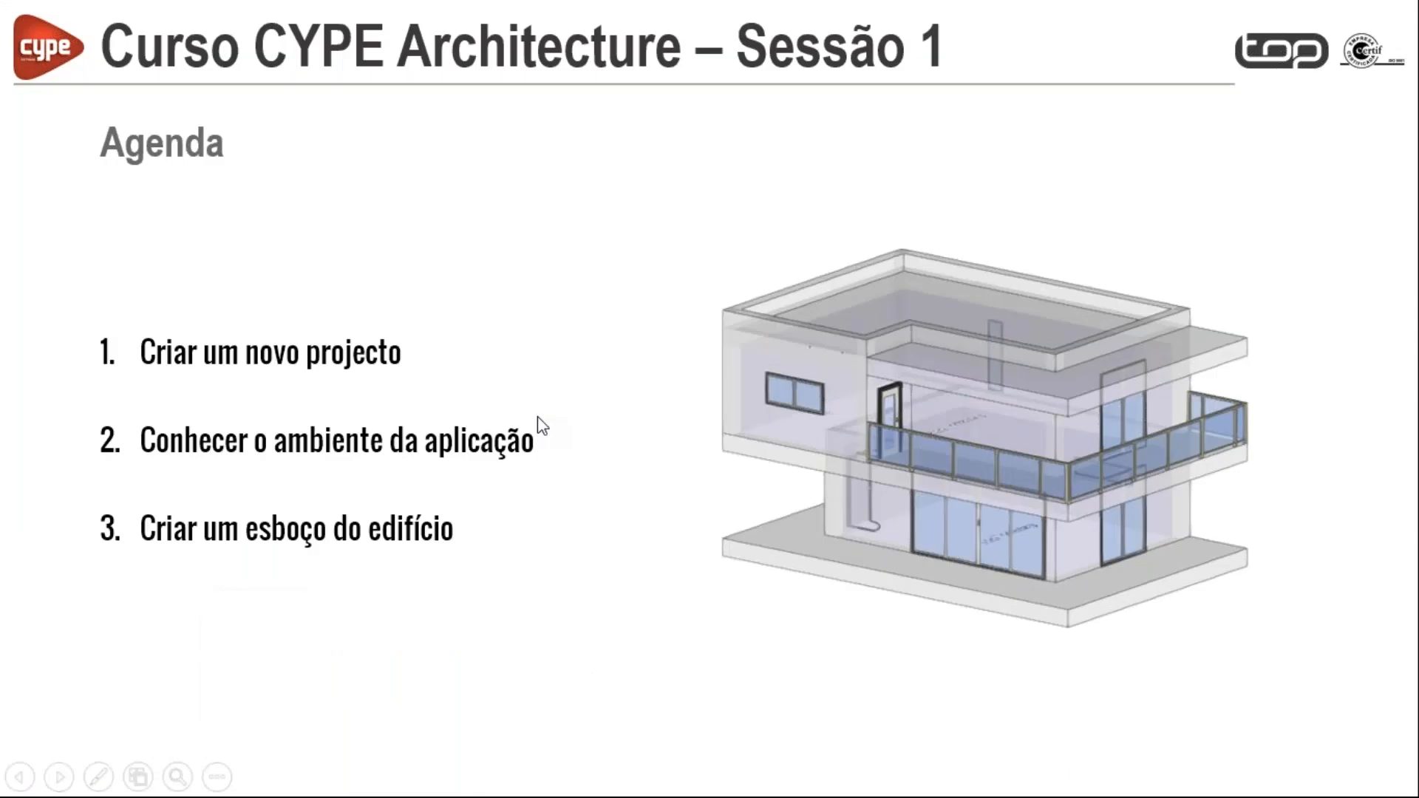
click(538, 418)
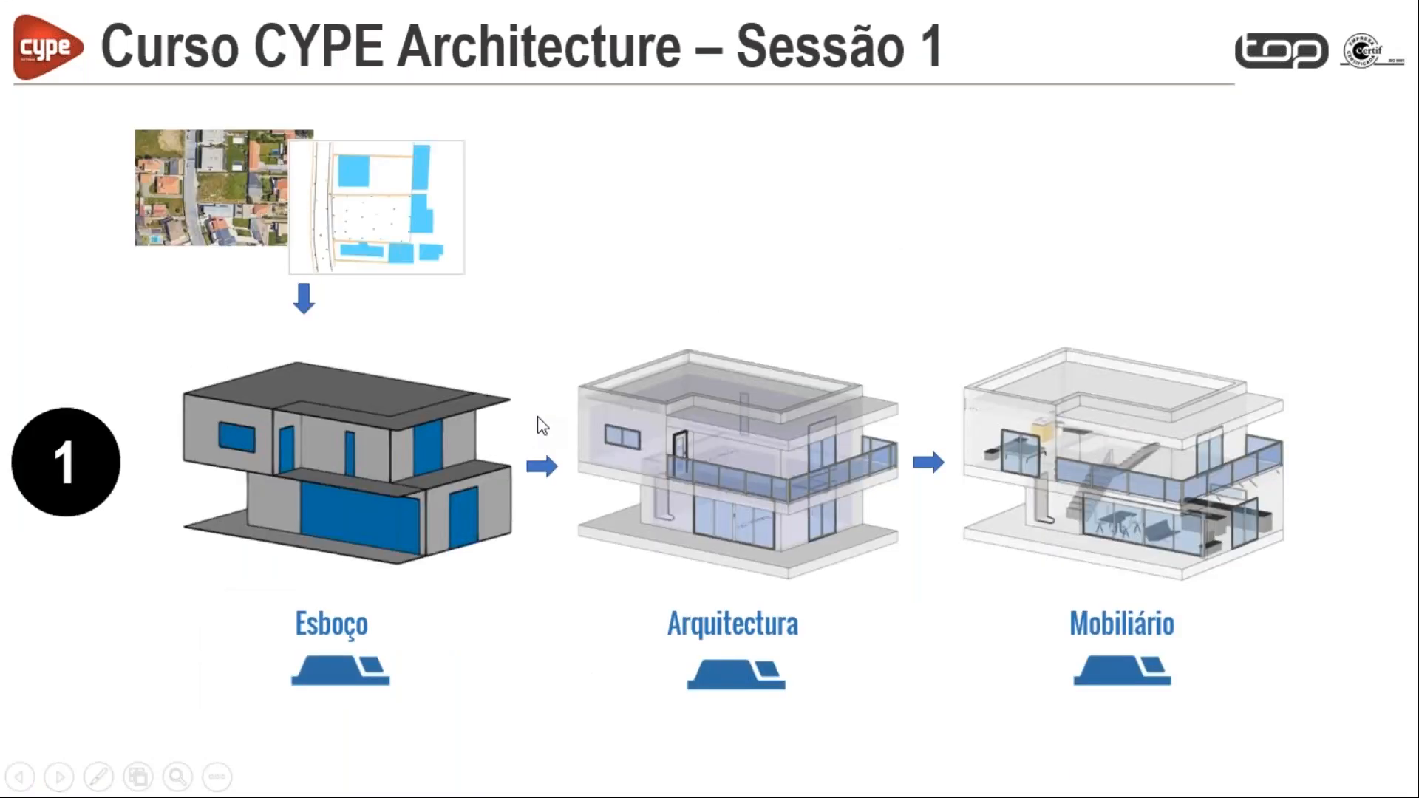
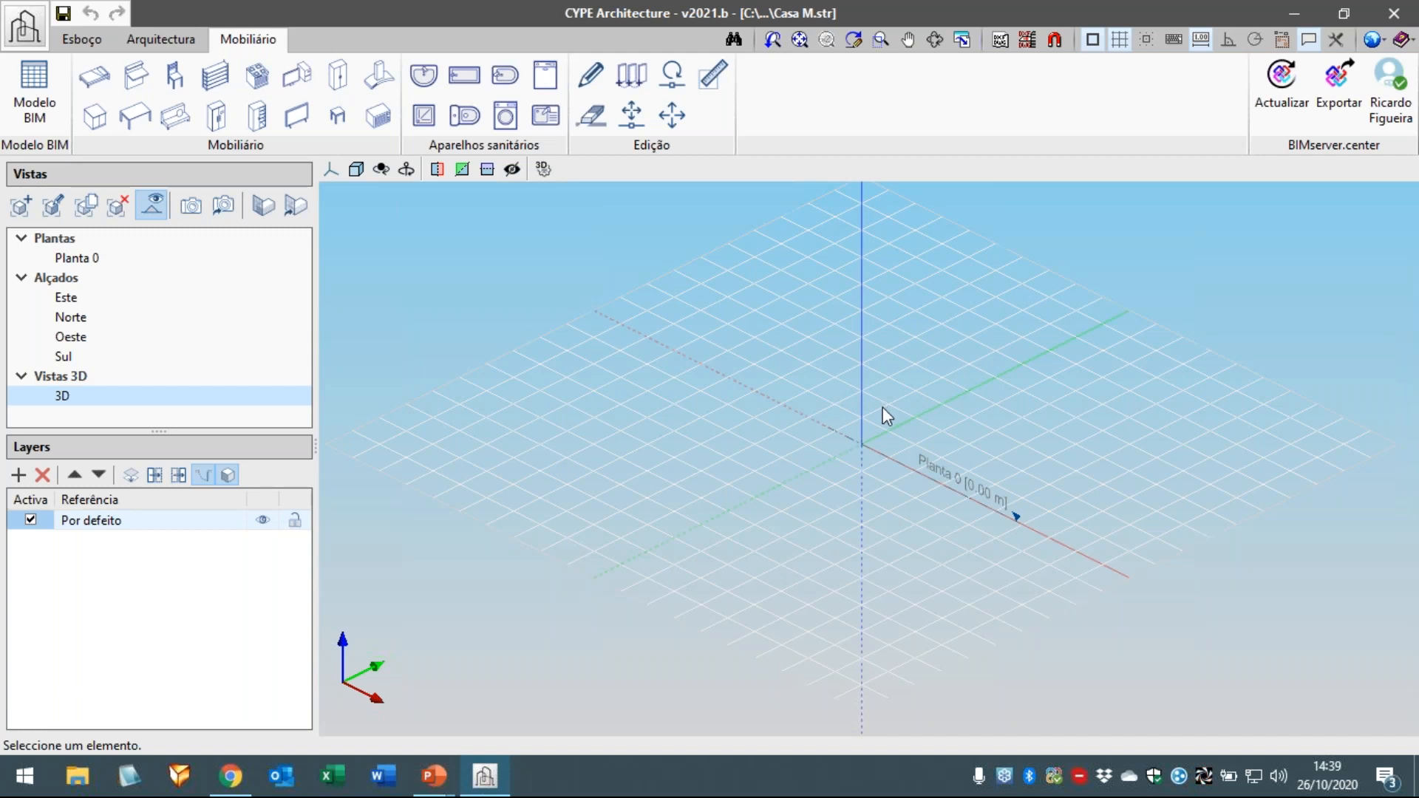
drag(880, 402, 912, 386)
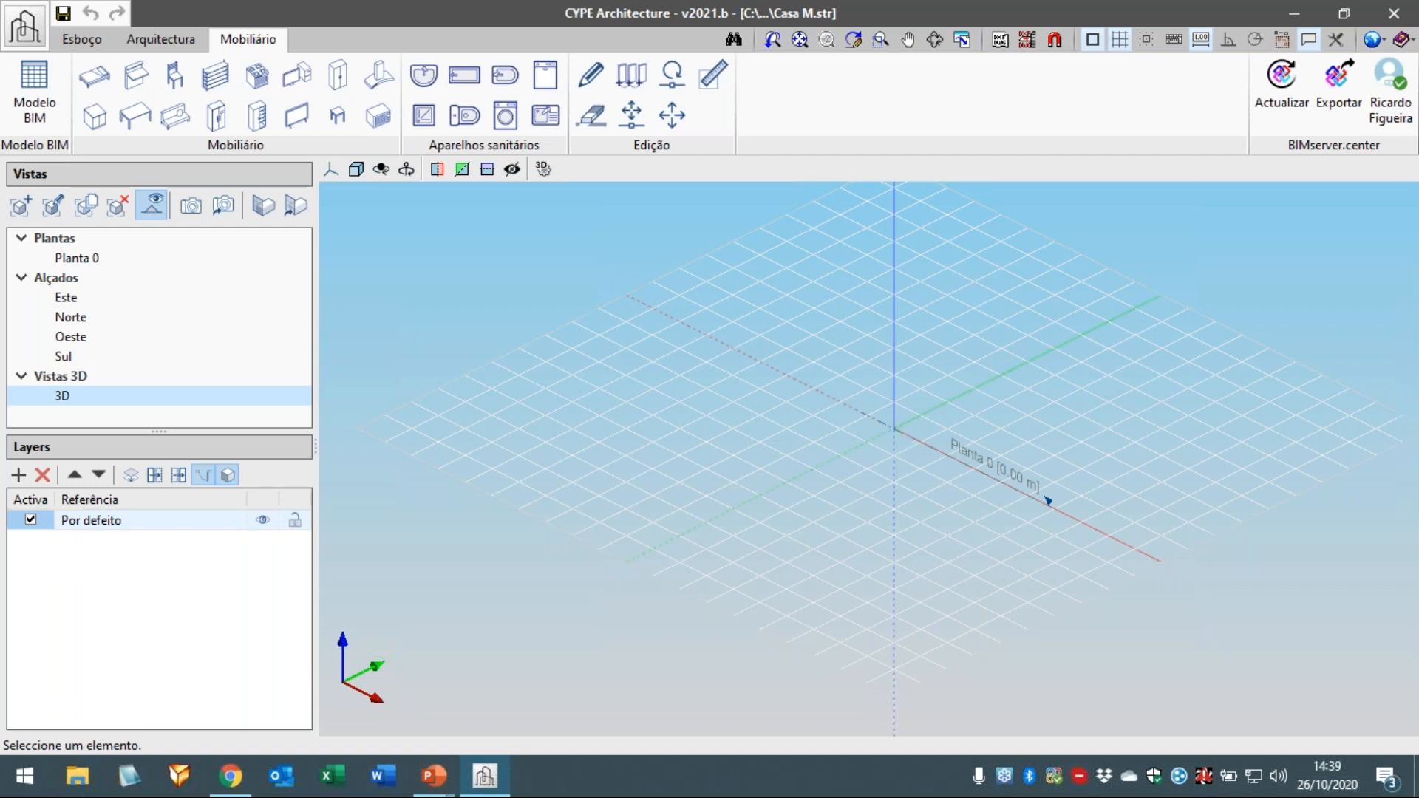
mouse_move(902, 424)
middle_down()
mouse_move(932, 377)
mouse_move(884, 430)
mouse_move(985, 450)
mouse_move(849, 431)
mouse_move(927, 452)
mouse_move(896, 465)
mouse_move(896, 441)
middle_up()
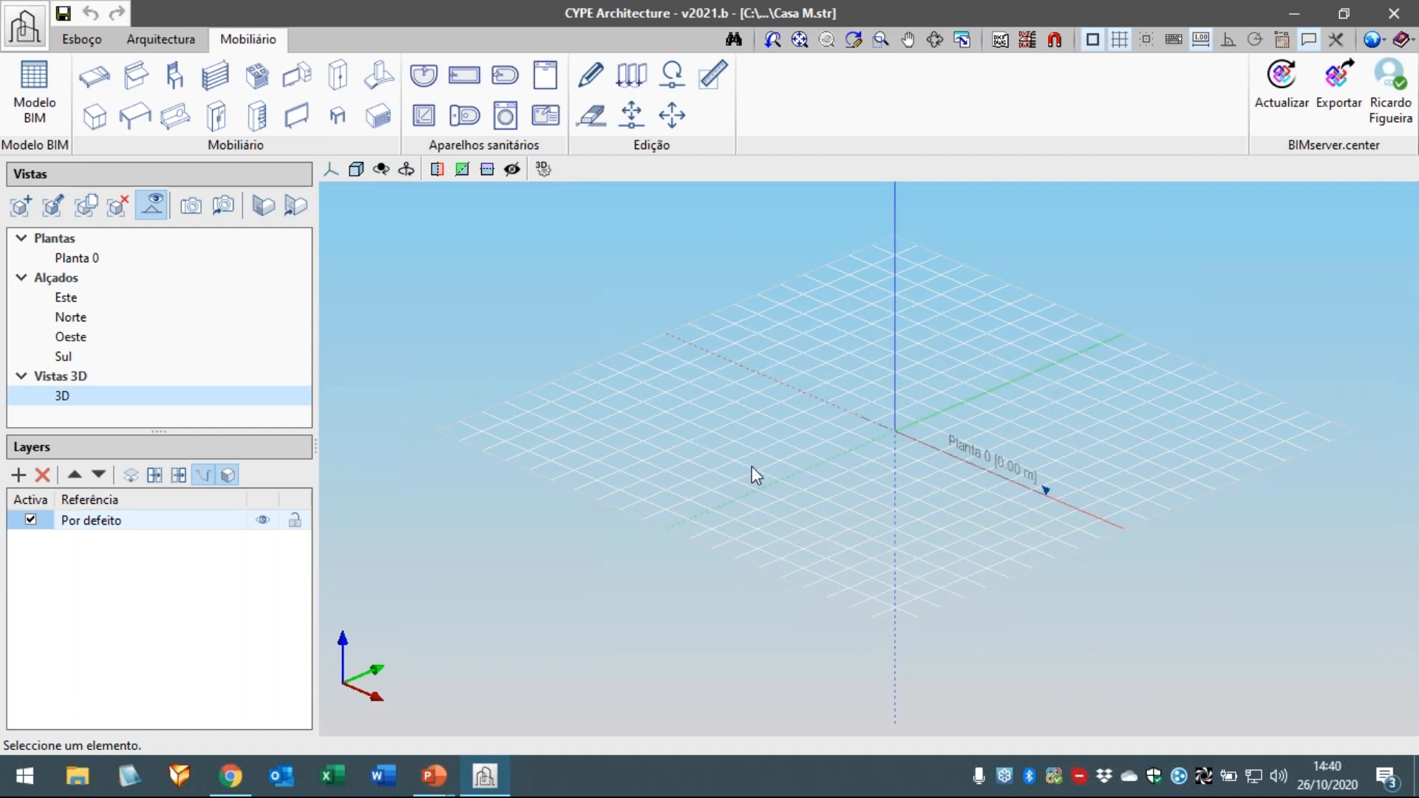
scroll(942, 359, up, 2)
middle_drag(942, 403, 888, 394)
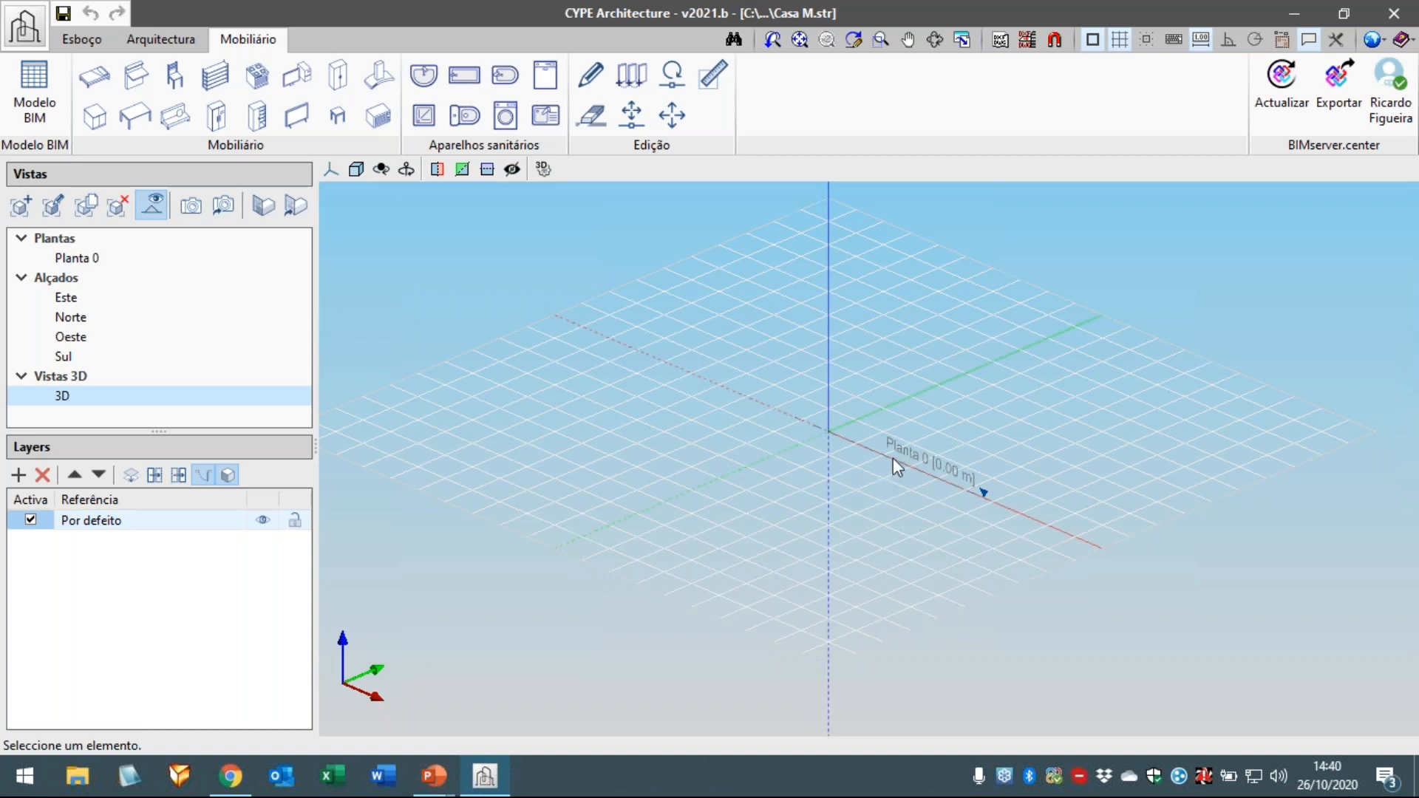
middle_drag(927, 431, 951, 453)
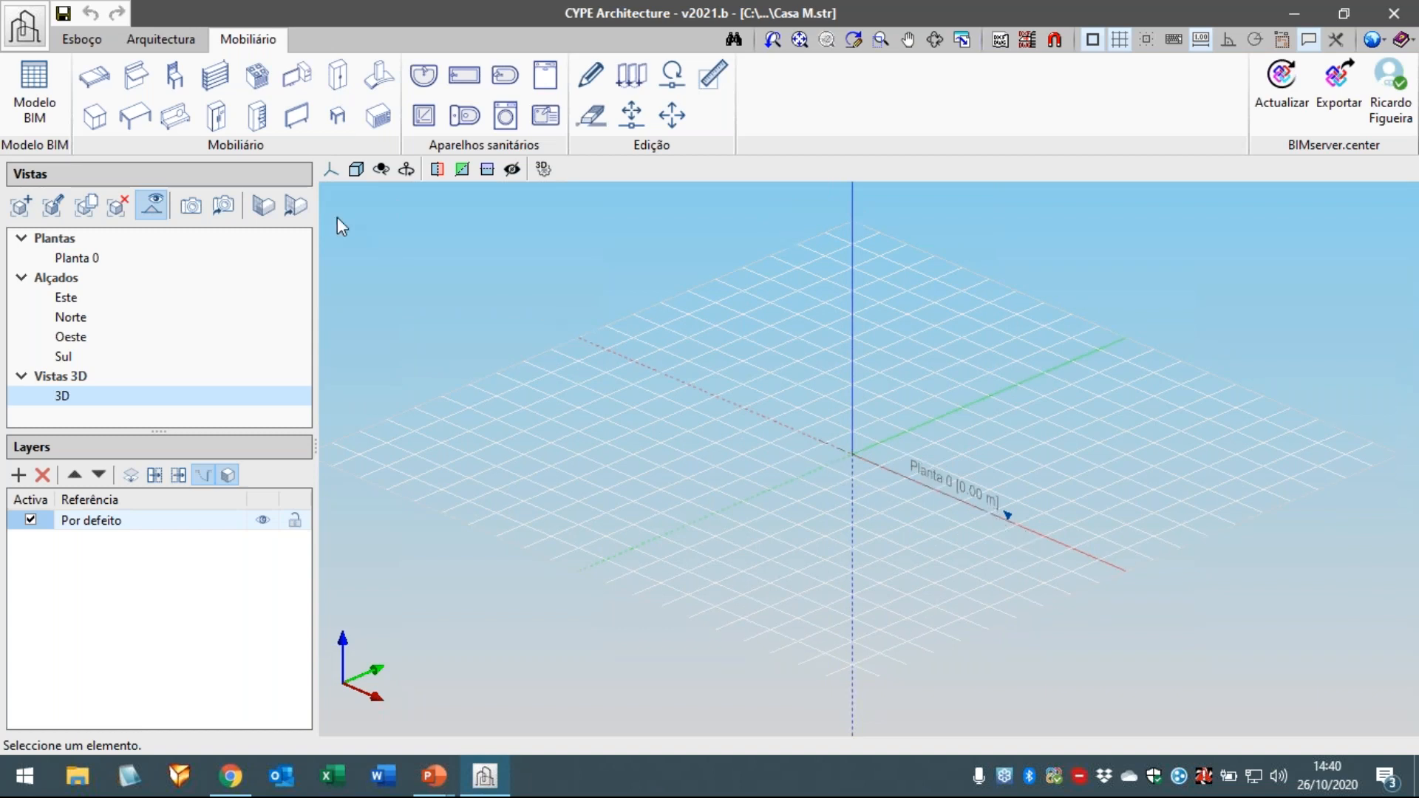
- Start a two-corner quadrilateral sketch on the Planta 0 work plane, briefly trying 3D mode and returning to Modo 2D
click(85, 43)
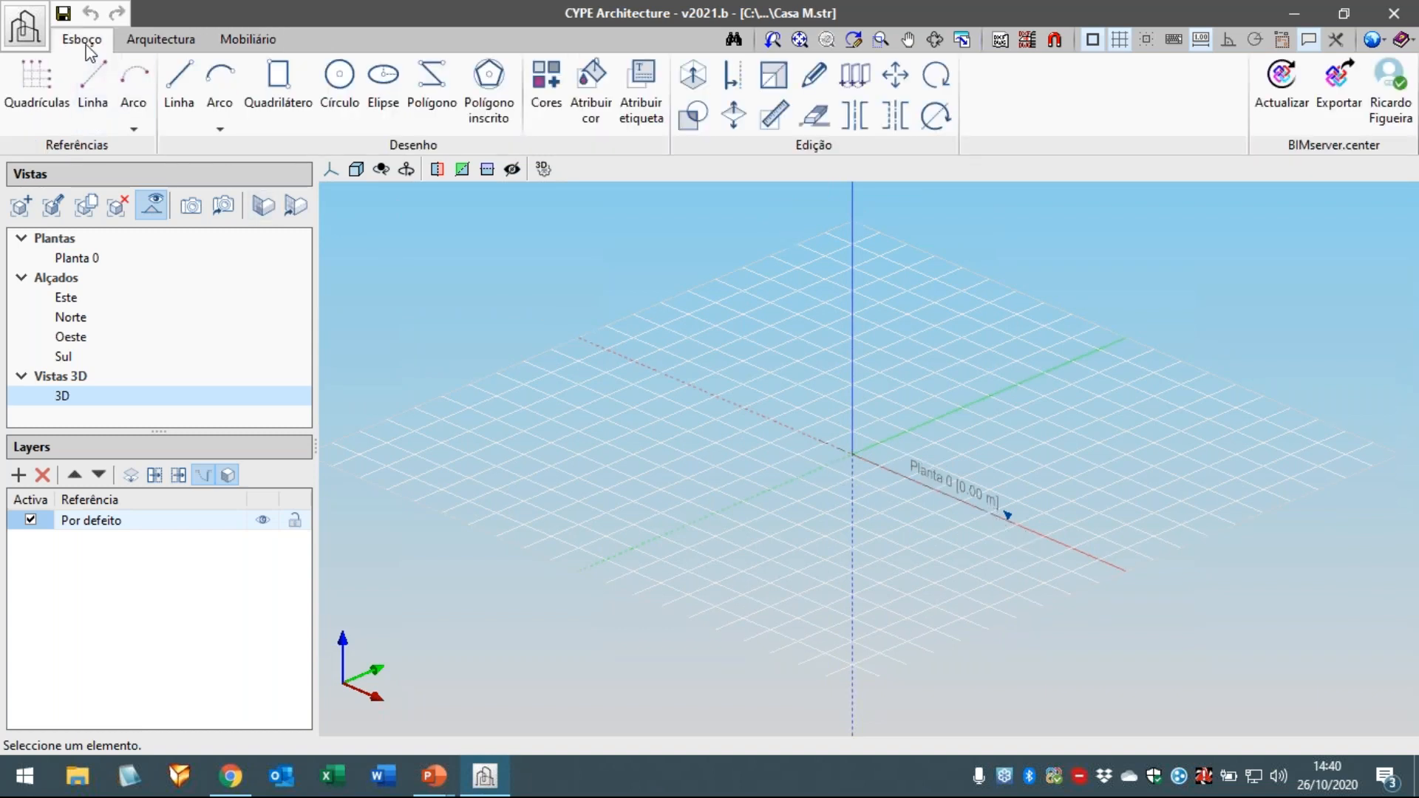
click(276, 116)
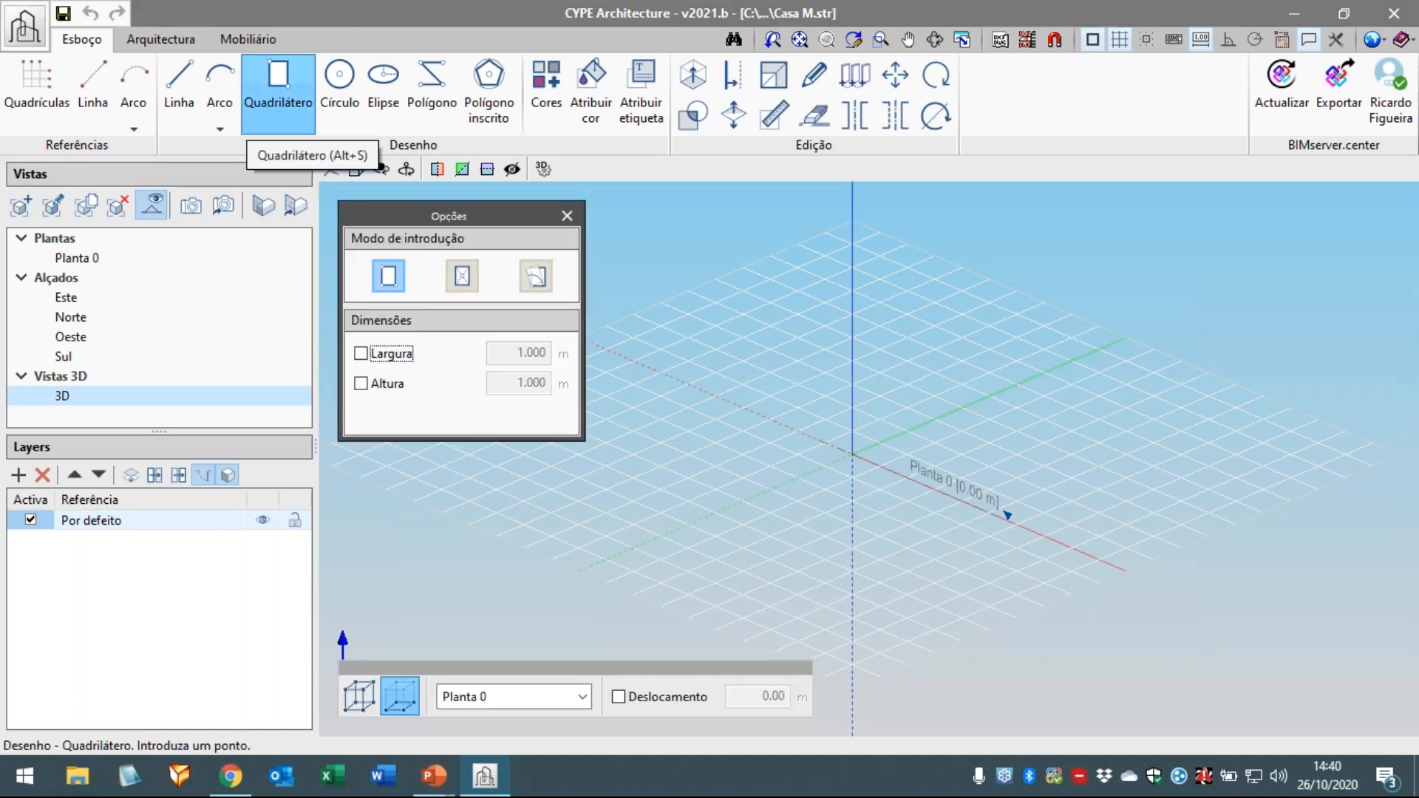
drag(413, 217, 406, 200)
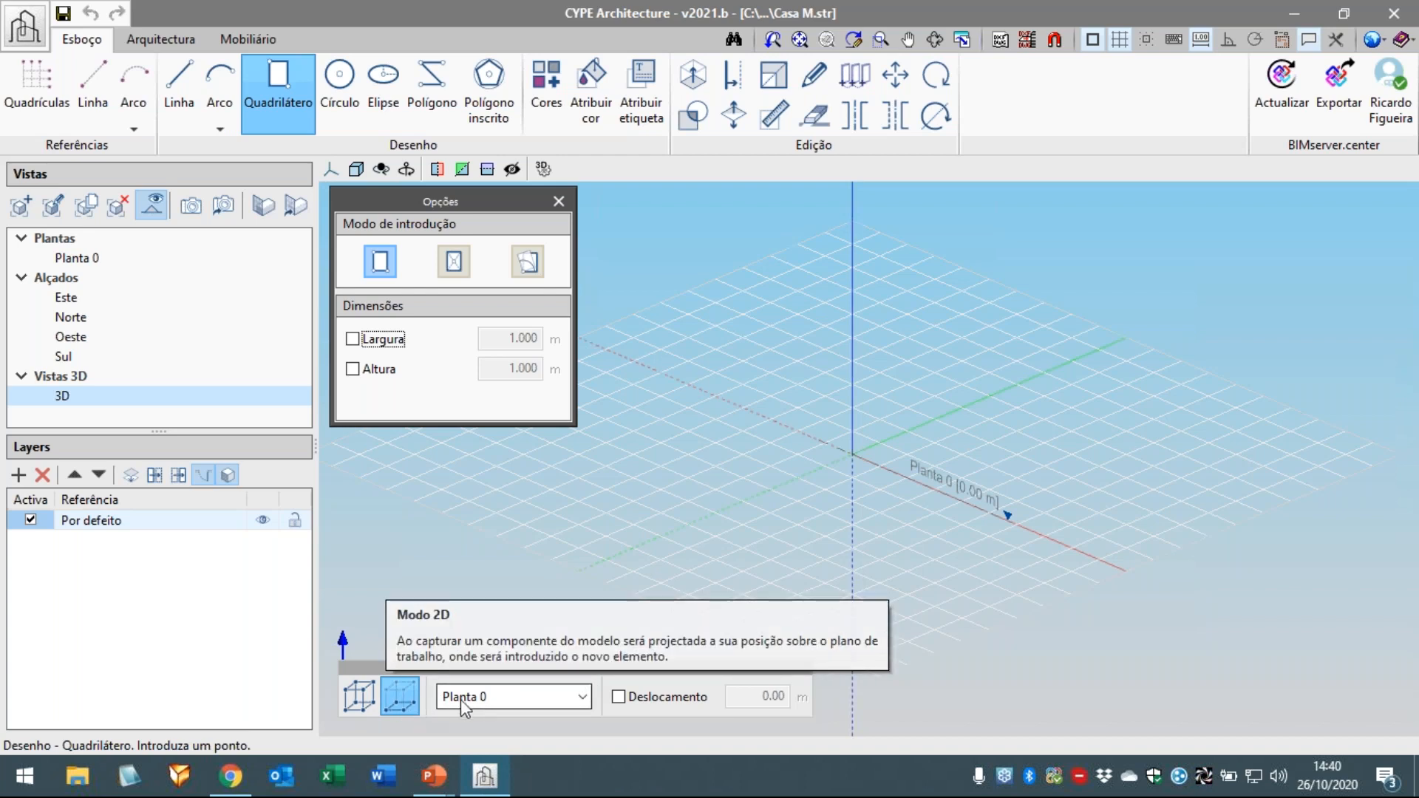
click(539, 698)
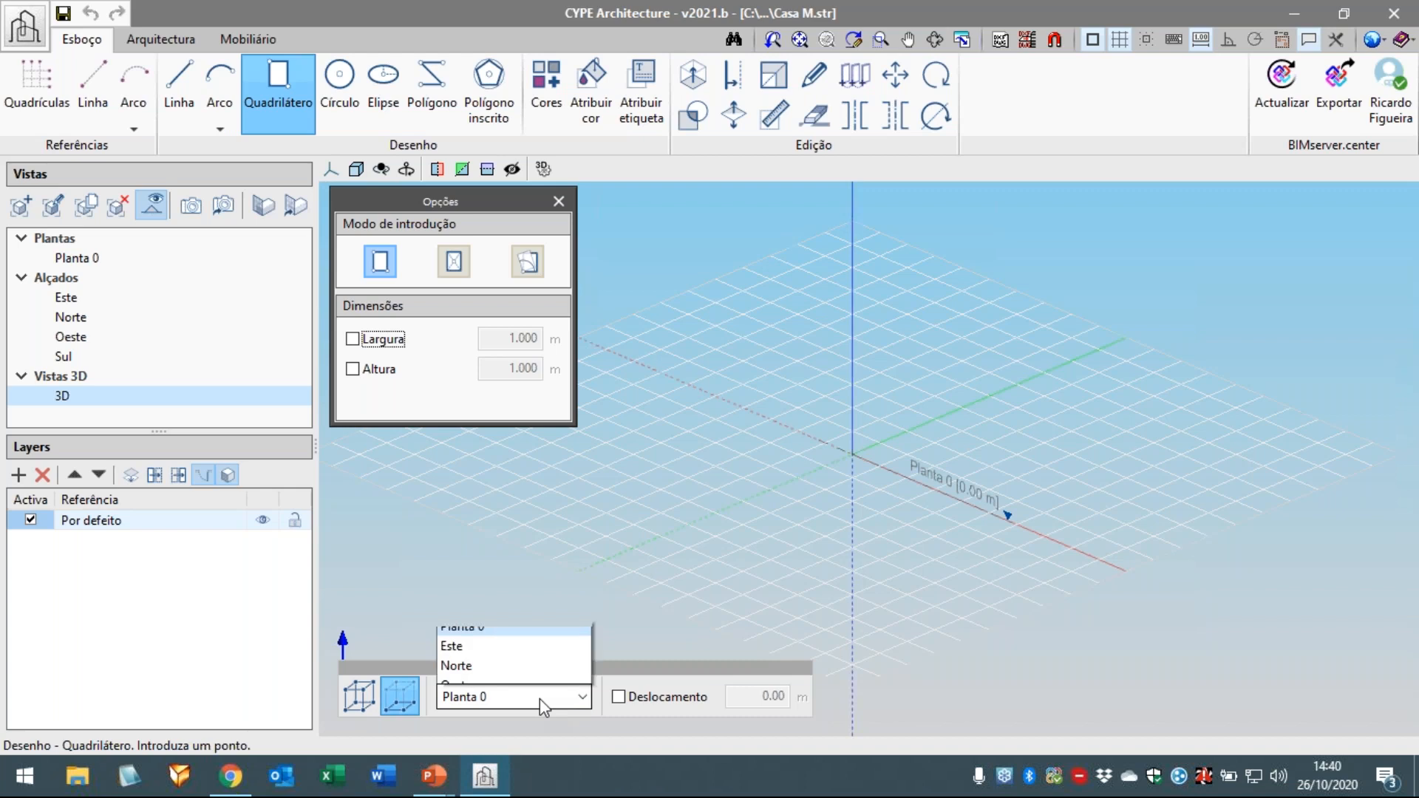
click(541, 698)
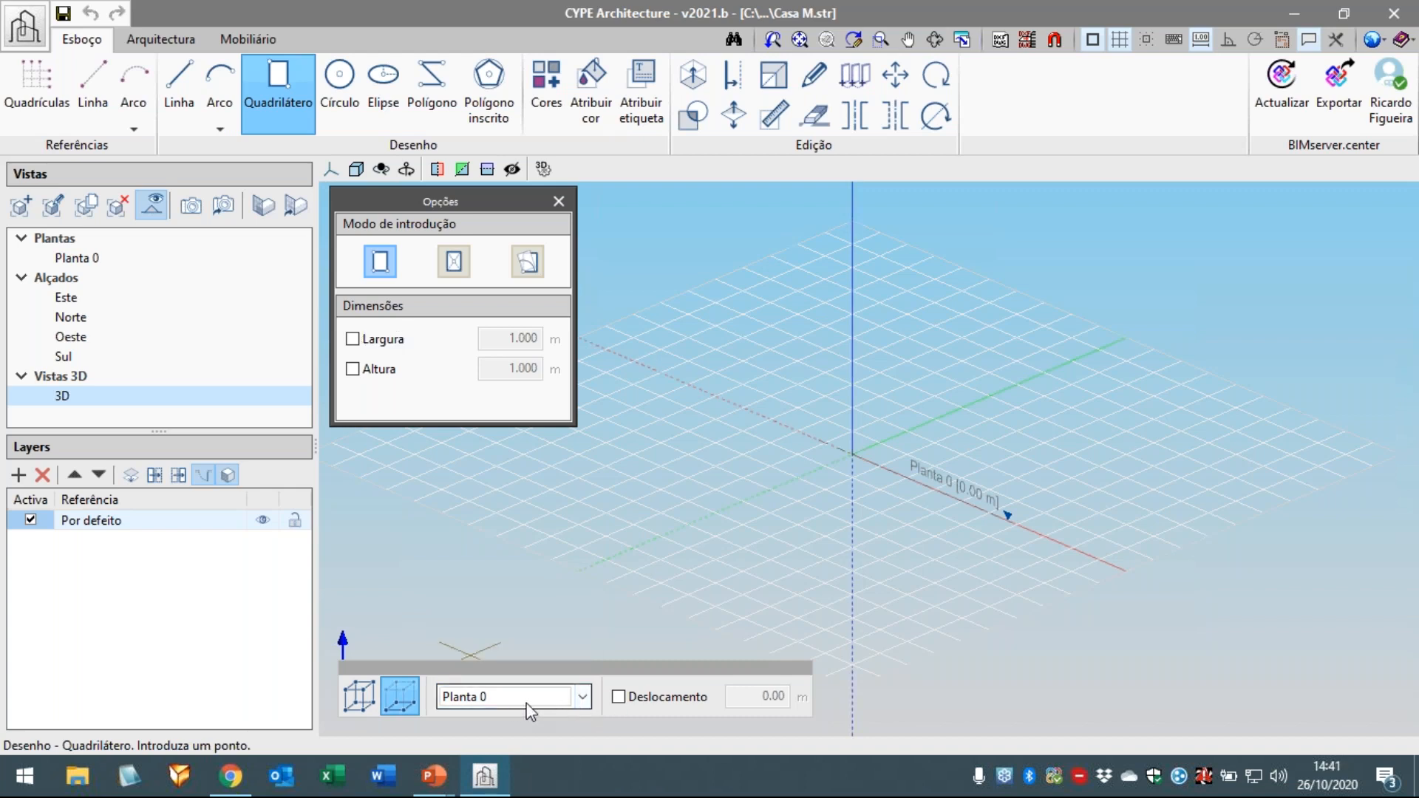
click(367, 695)
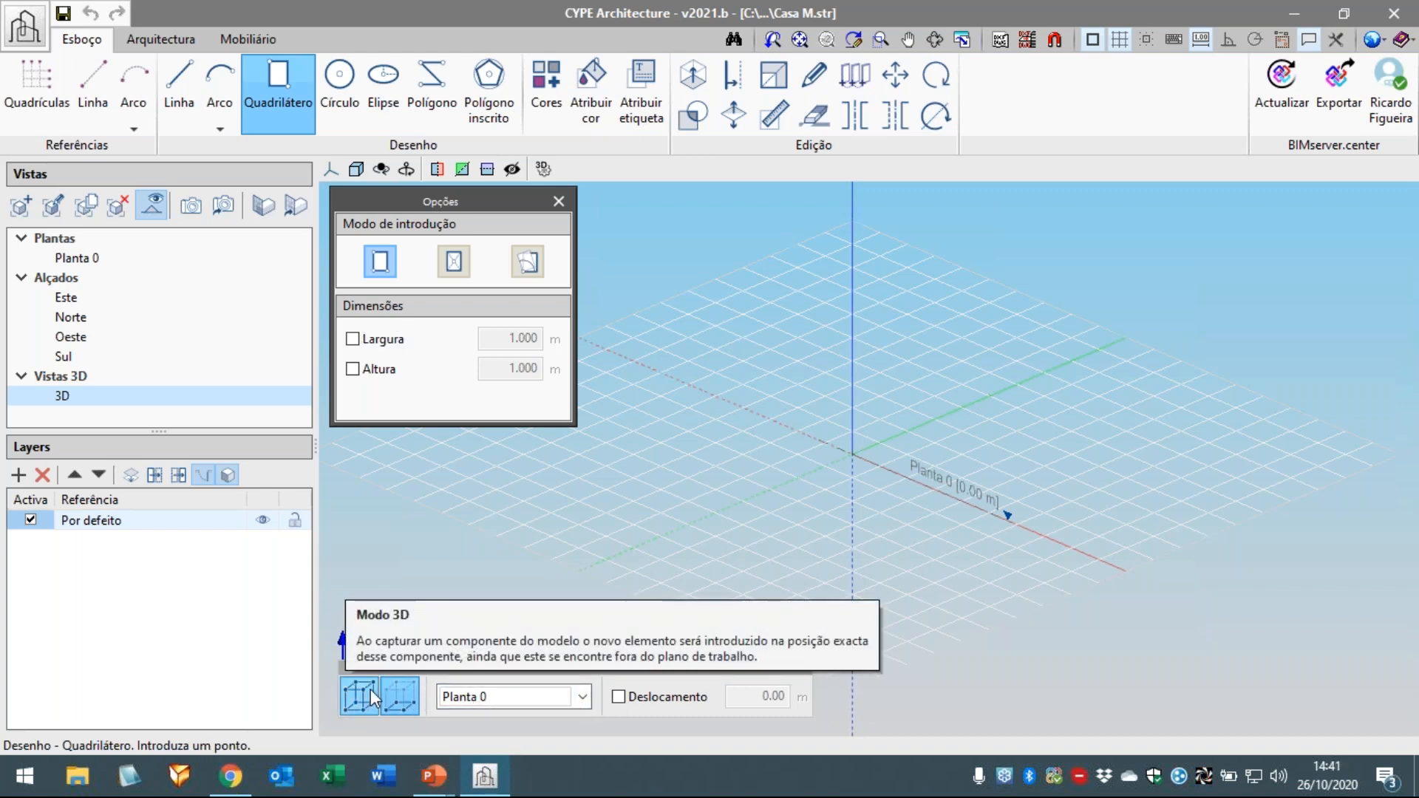
click(400, 695)
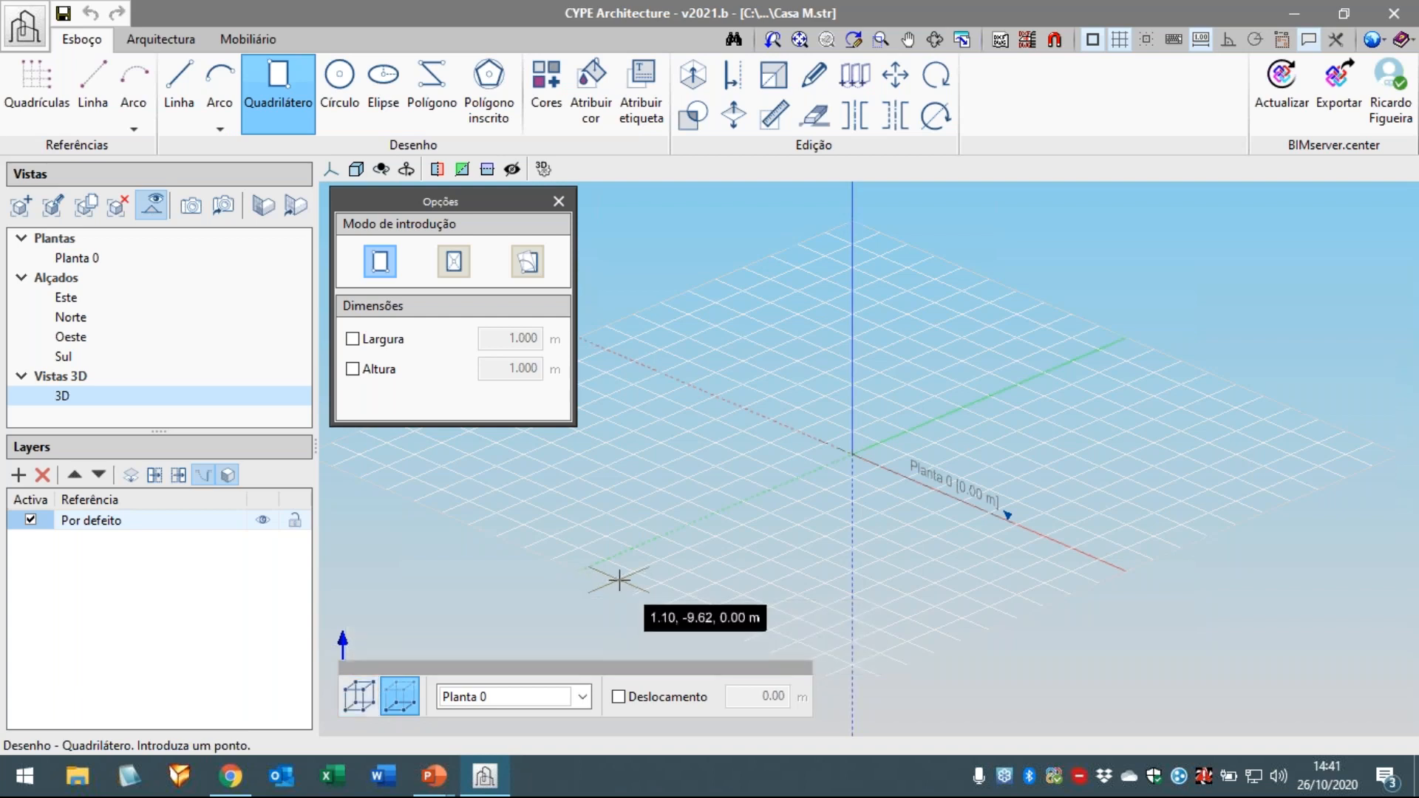
- Draw a rectangle from the origin with its first side 5 m along the red axis, entering 3 m as the second length
scroll(725, 463, down, 1)
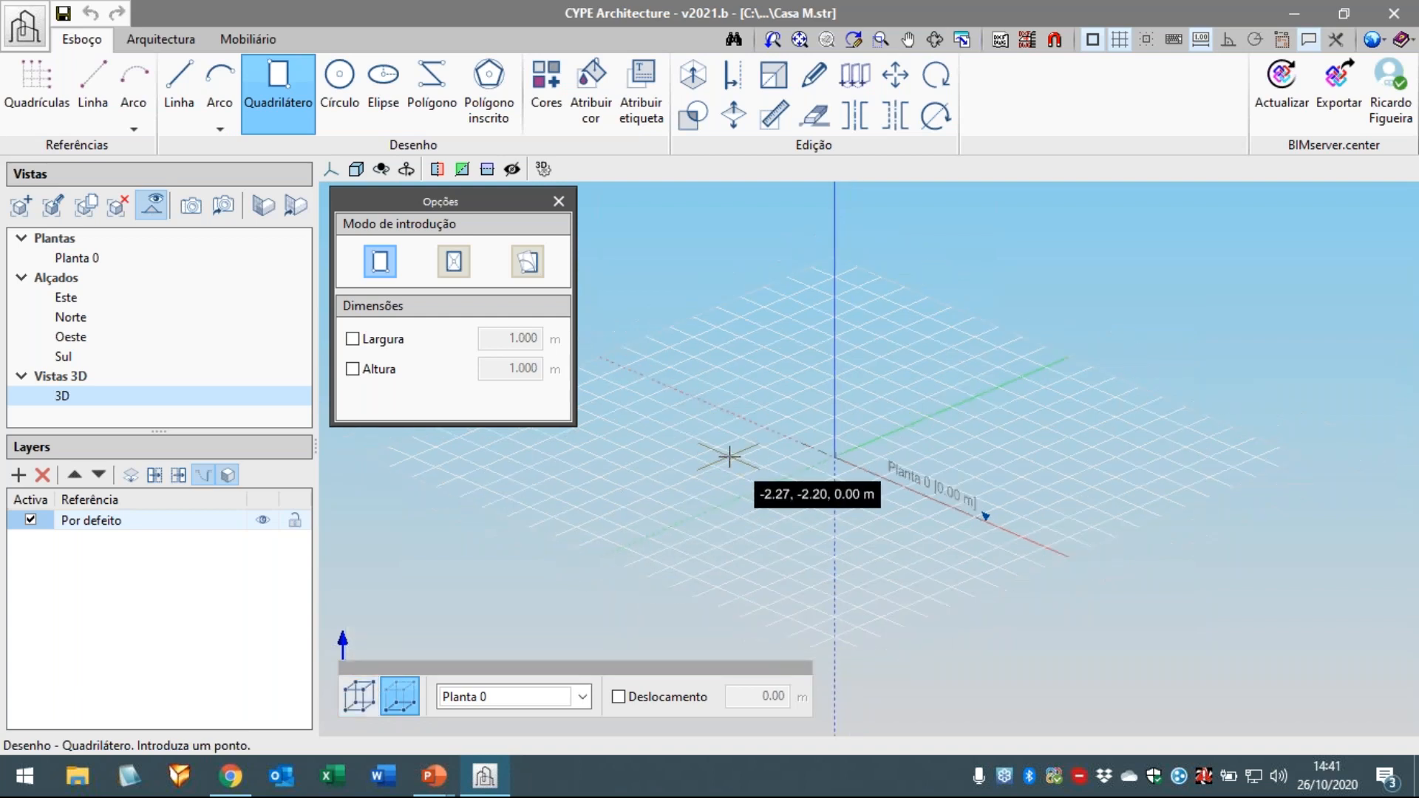
middle_drag(728, 456, 754, 465)
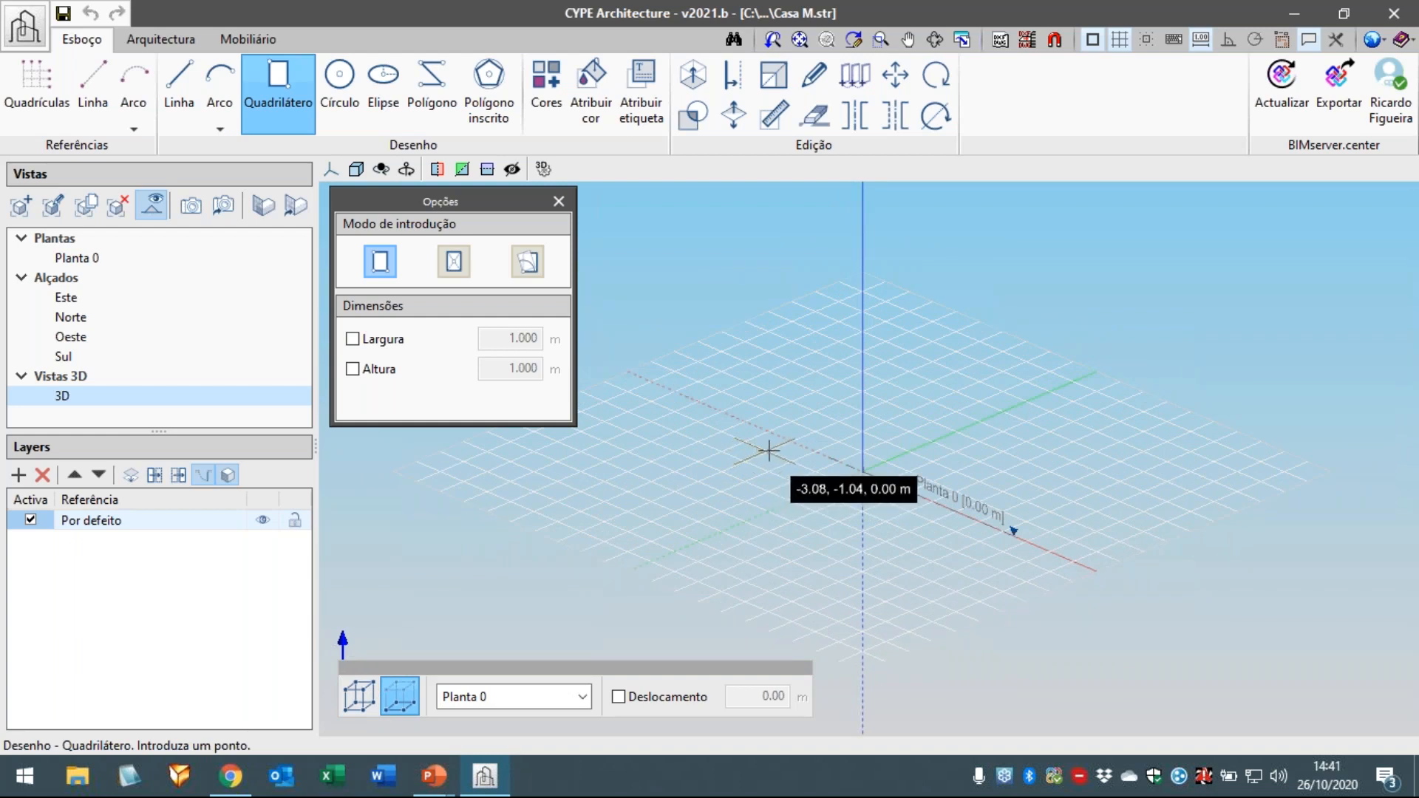
scroll(857, 463, up, 1)
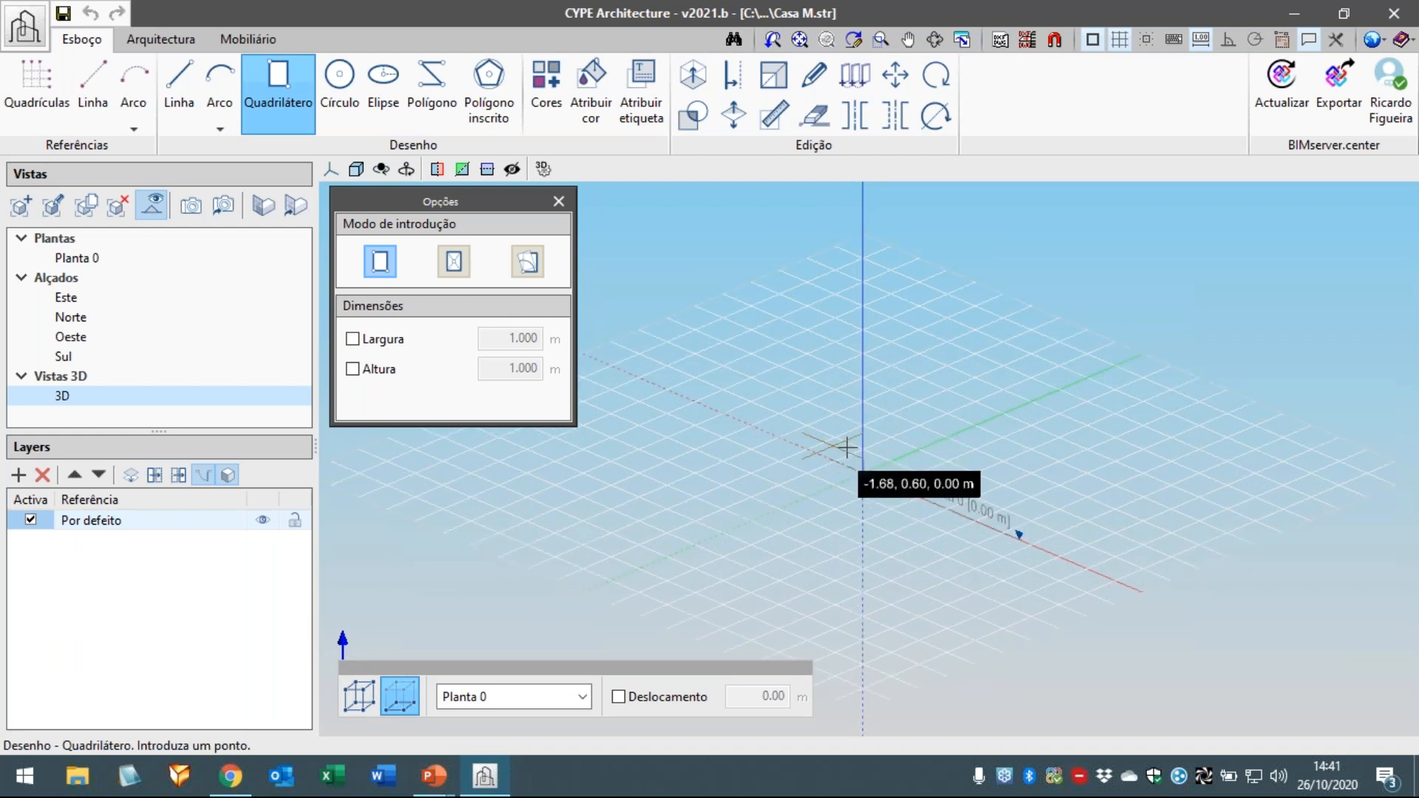
scroll(856, 450, up, 1)
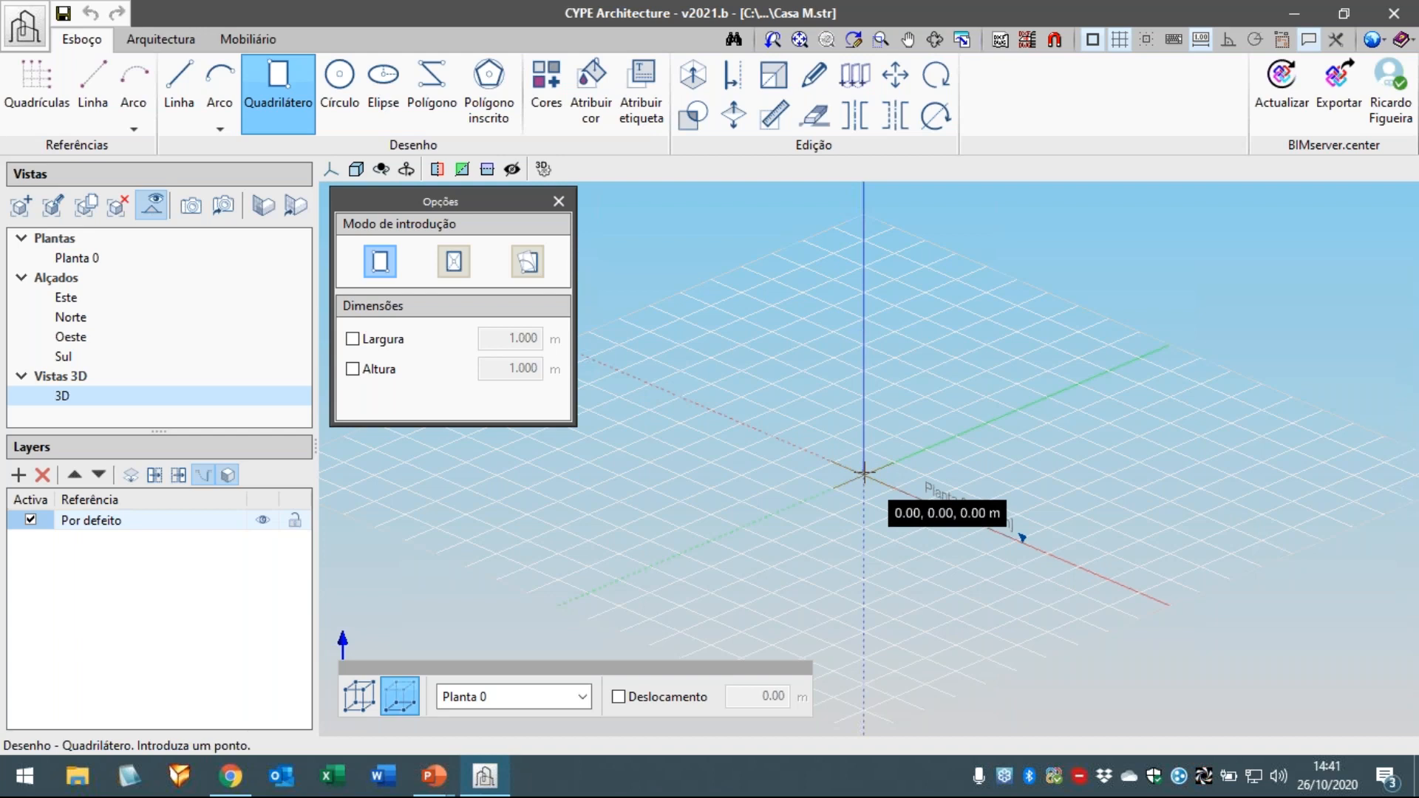
click(863, 473)
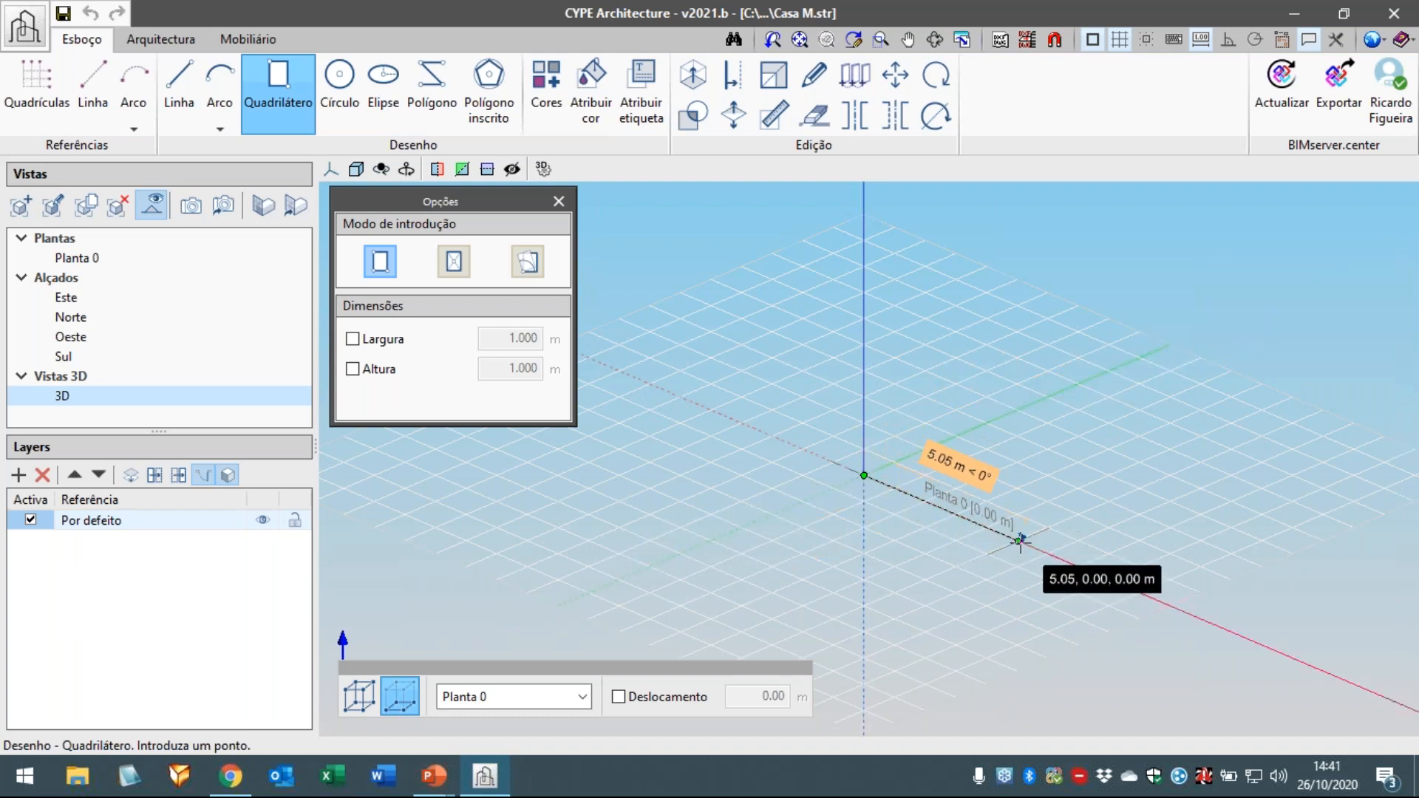
click(1066, 561)
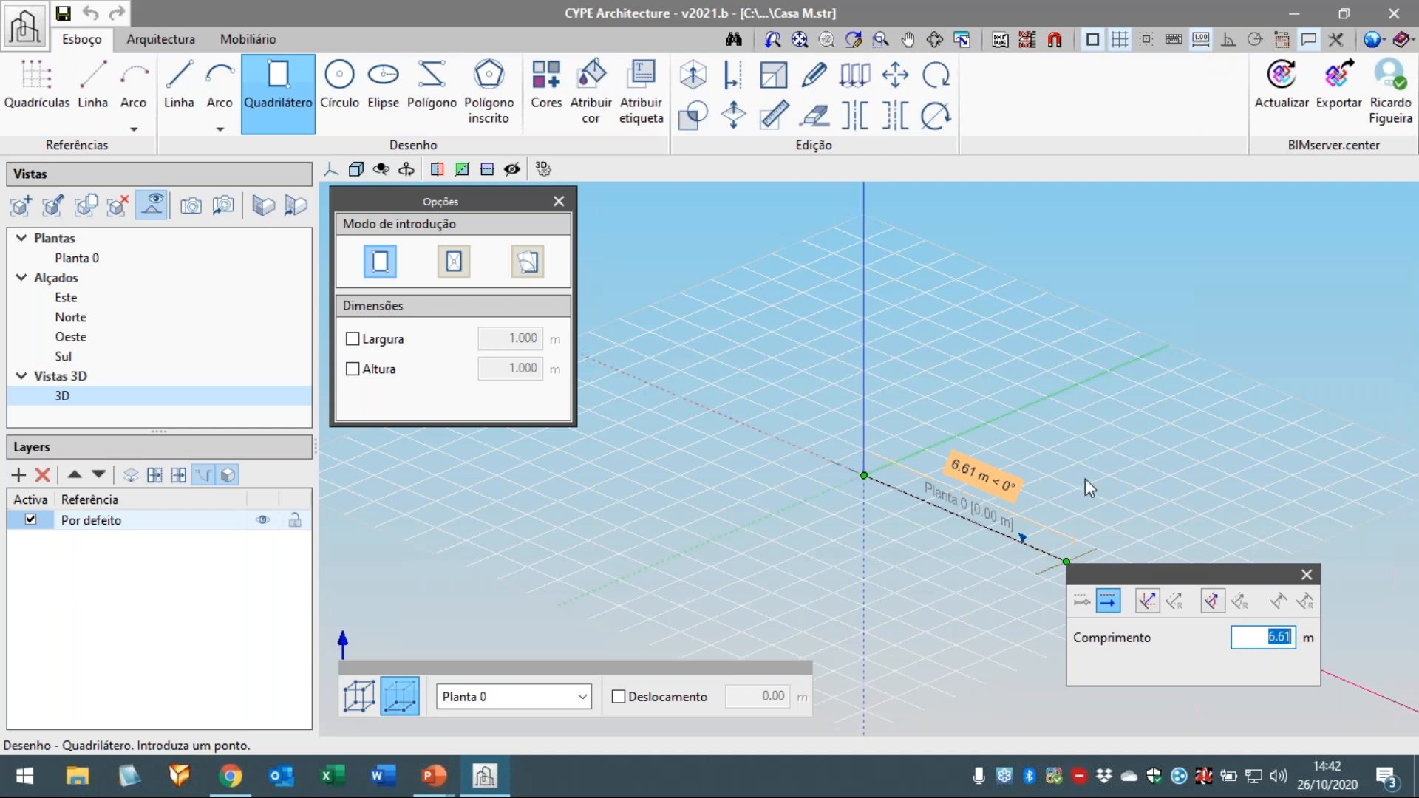
text(5)
key(Return)
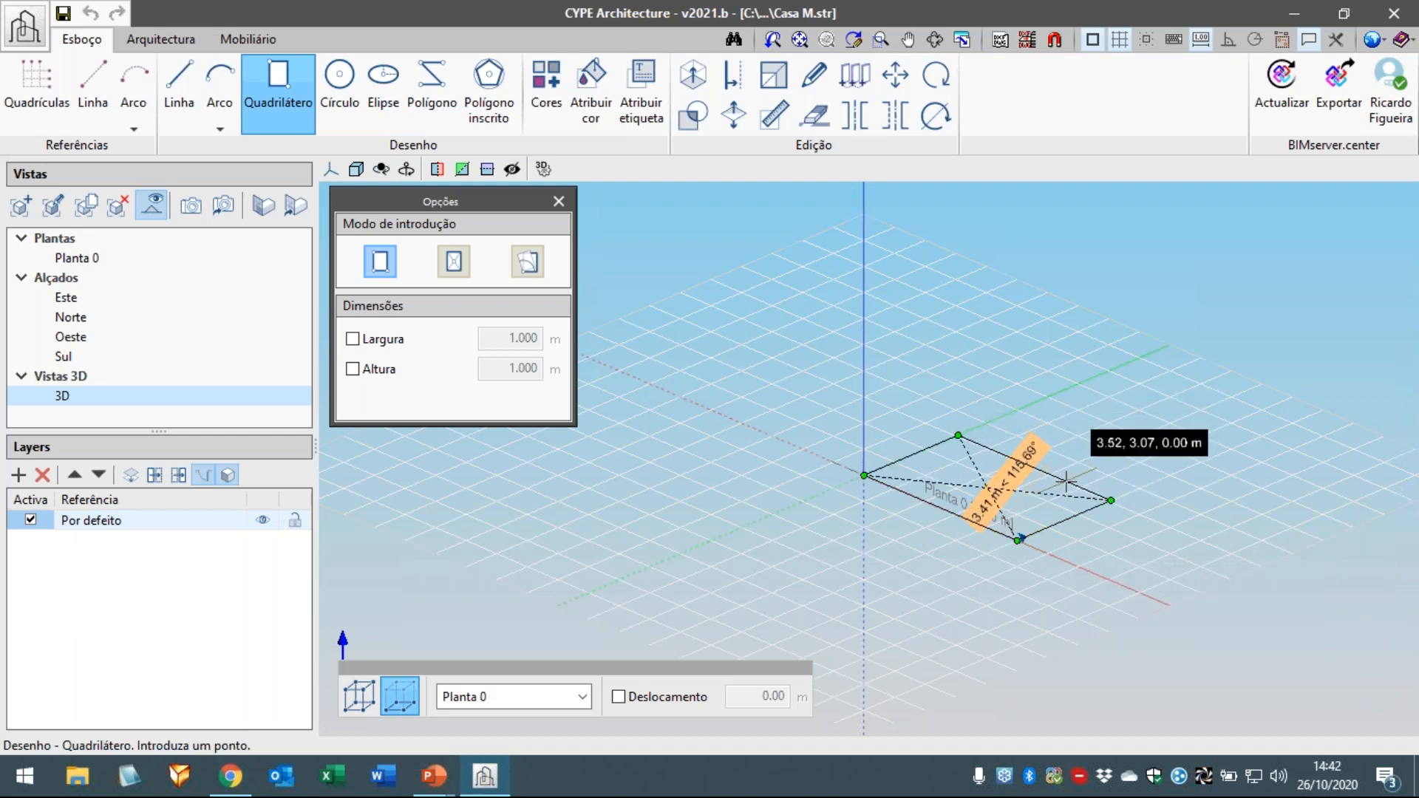
key(Return)
text(3)
key(Return)
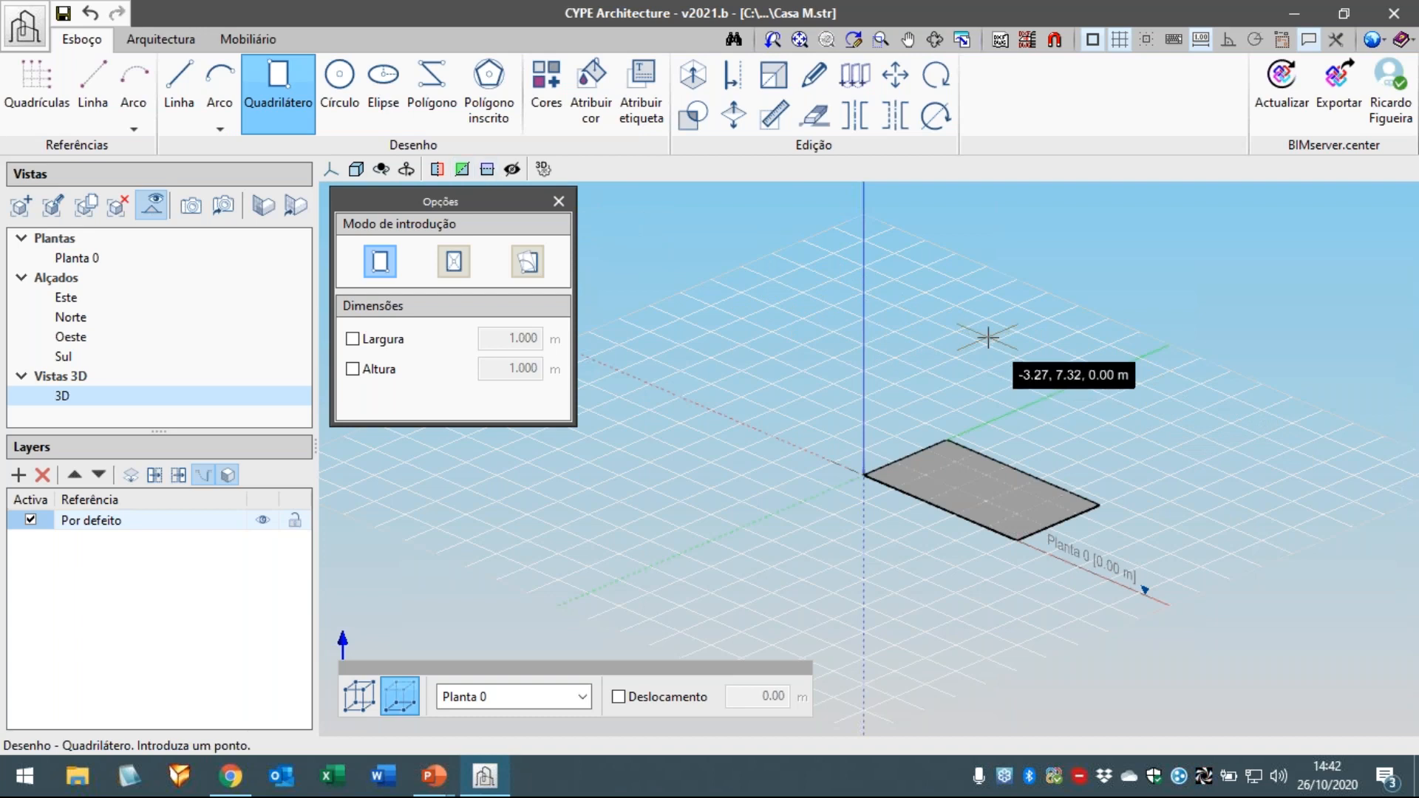
key(Escape)
- Invert the rectangular face and flip it back to its original side
middle_drag(1124, 463, 1039, 411)
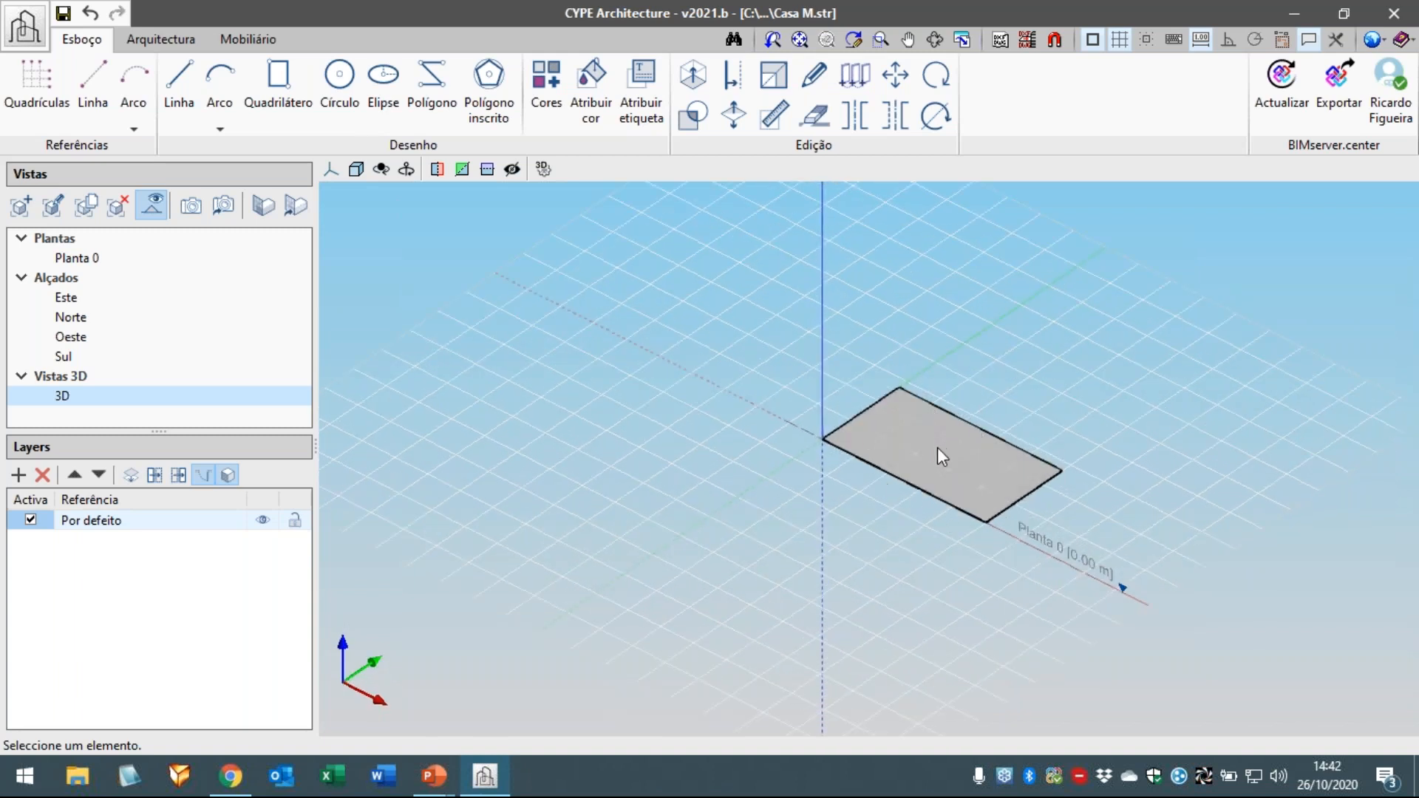
mouse_move(1057, 510)
shift+middle_down()
mouse_move(1036, 405)
mouse_move(1043, 511)
shift+middle_up()
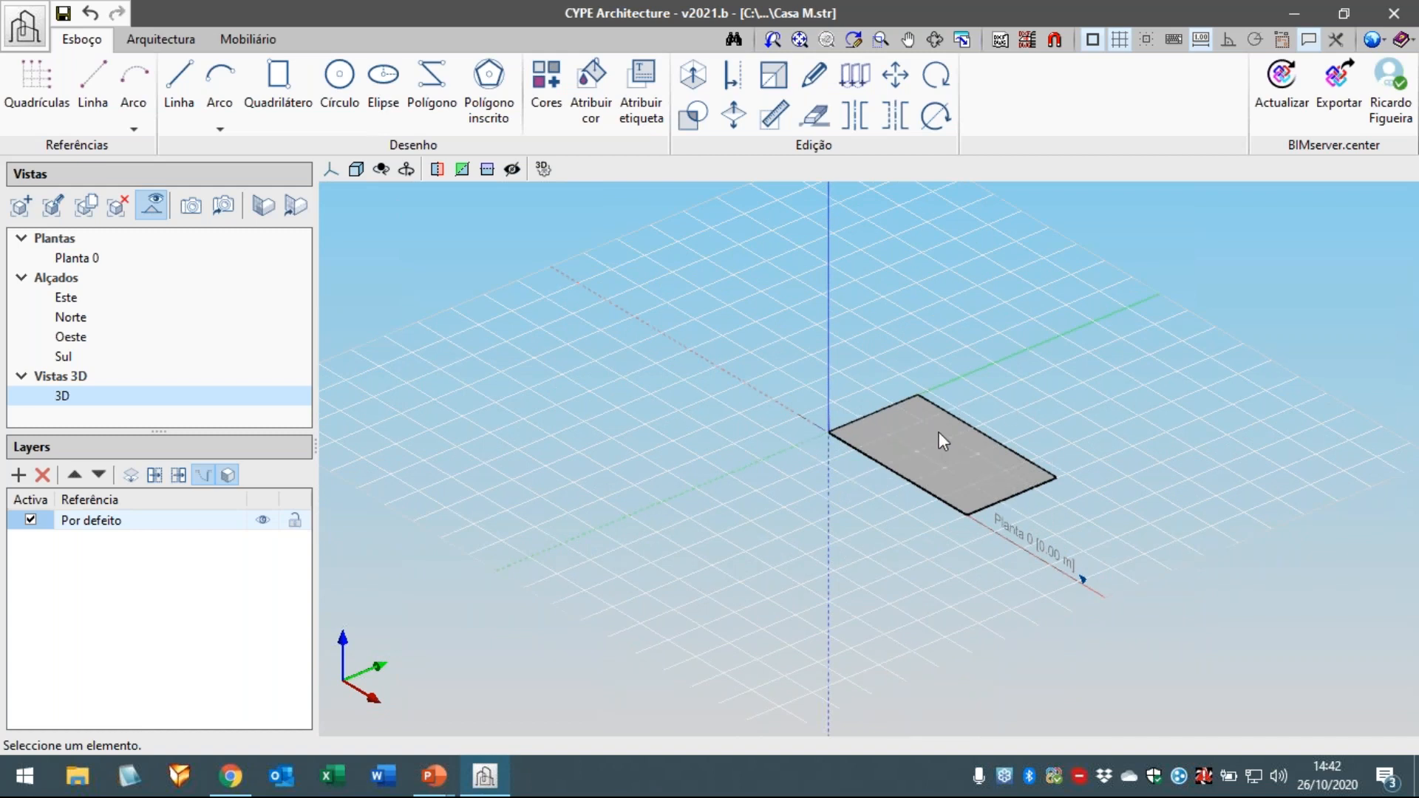
mouse_move(1068, 389)
middle_down()
mouse_move(1048, 431)
mouse_move(1101, 450)
middle_up()
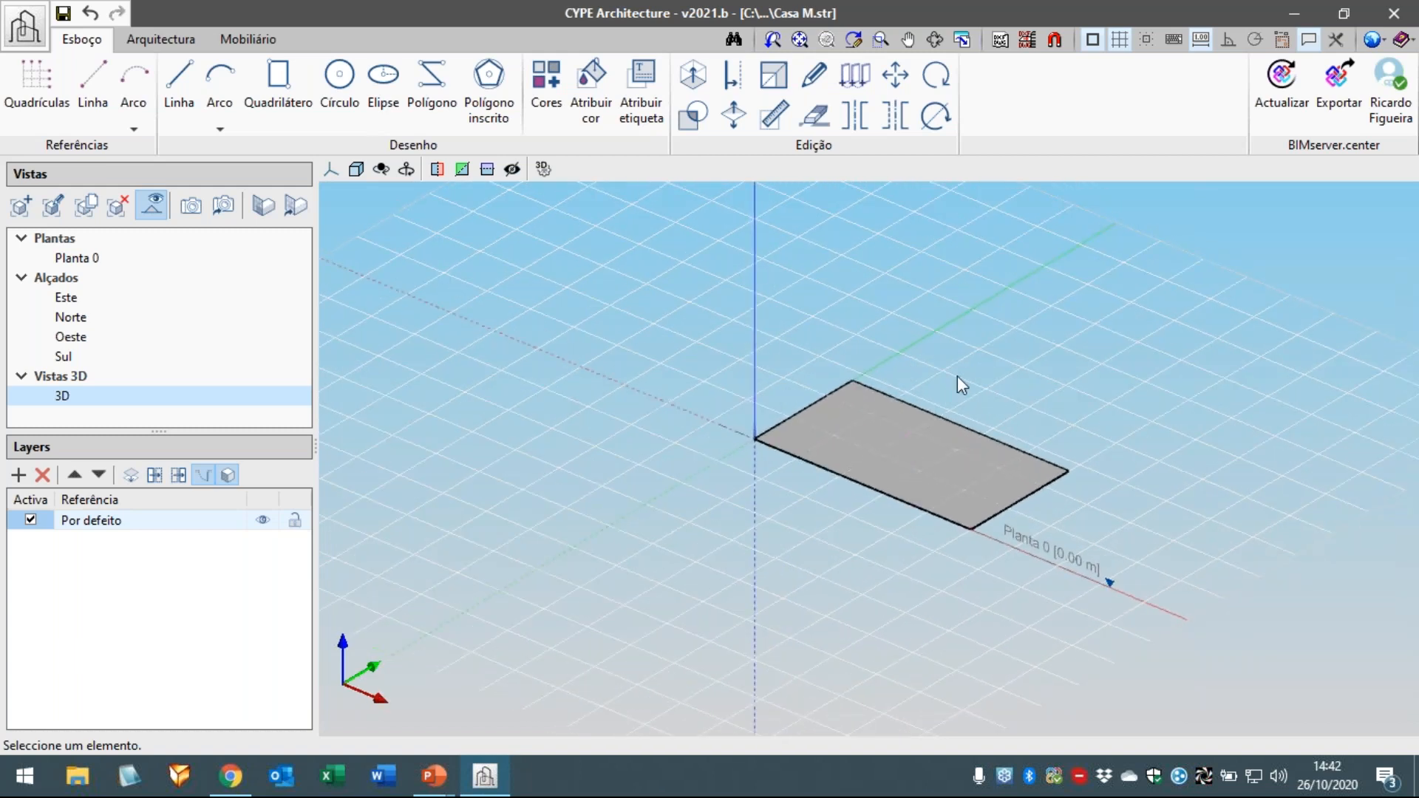
click(740, 124)
click(905, 459)
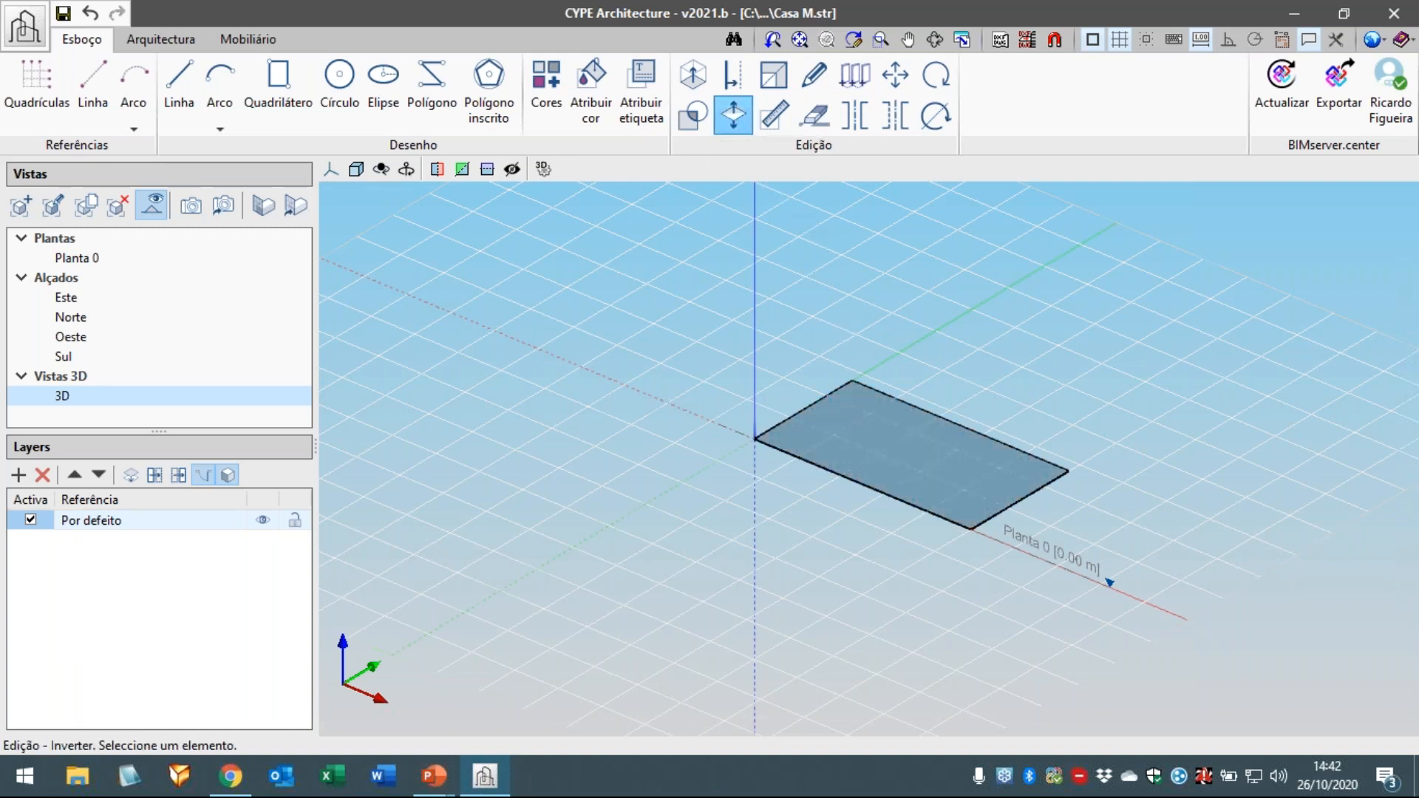
click(874, 446)
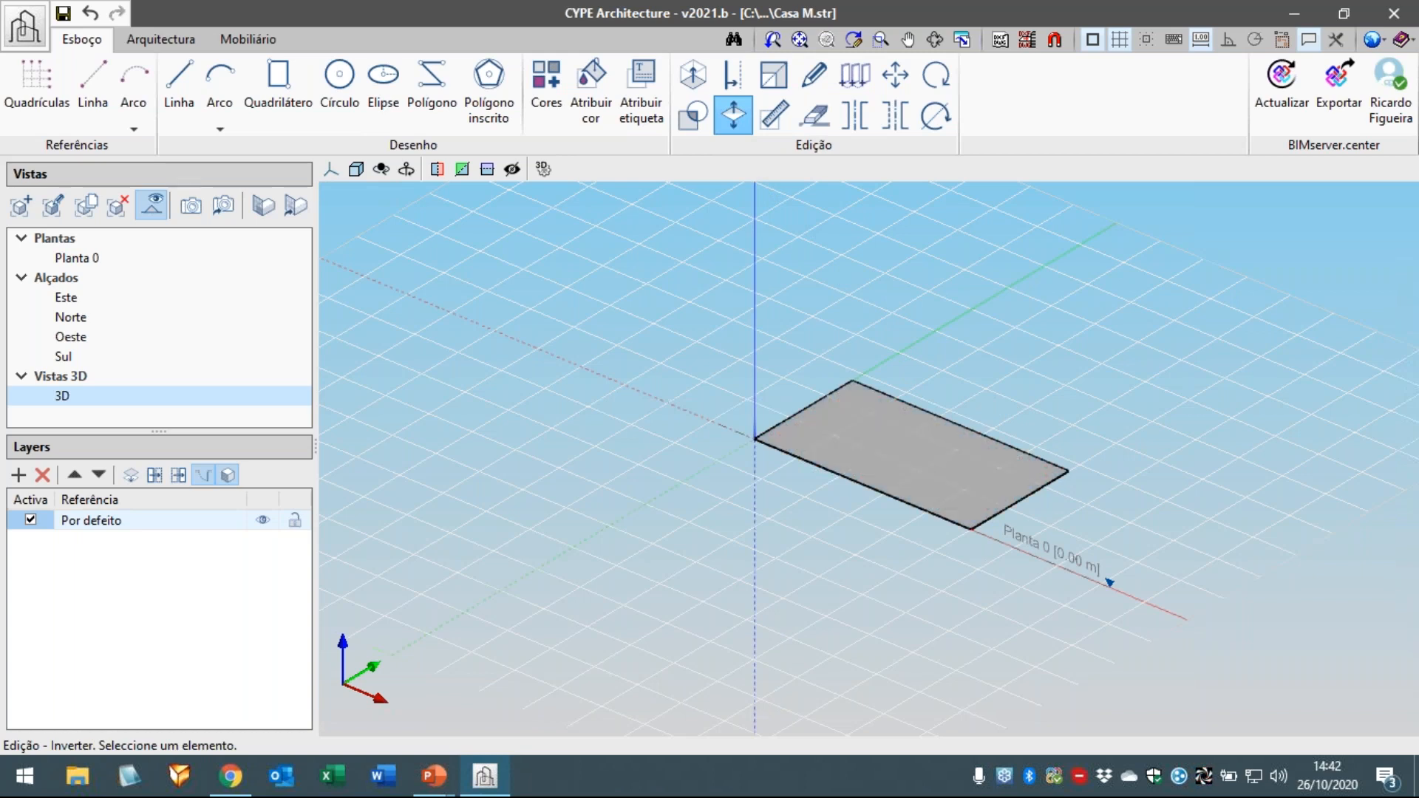
- Extrude the rectangular face 2 m upwards into a box
scroll(732, 502, down, 3)
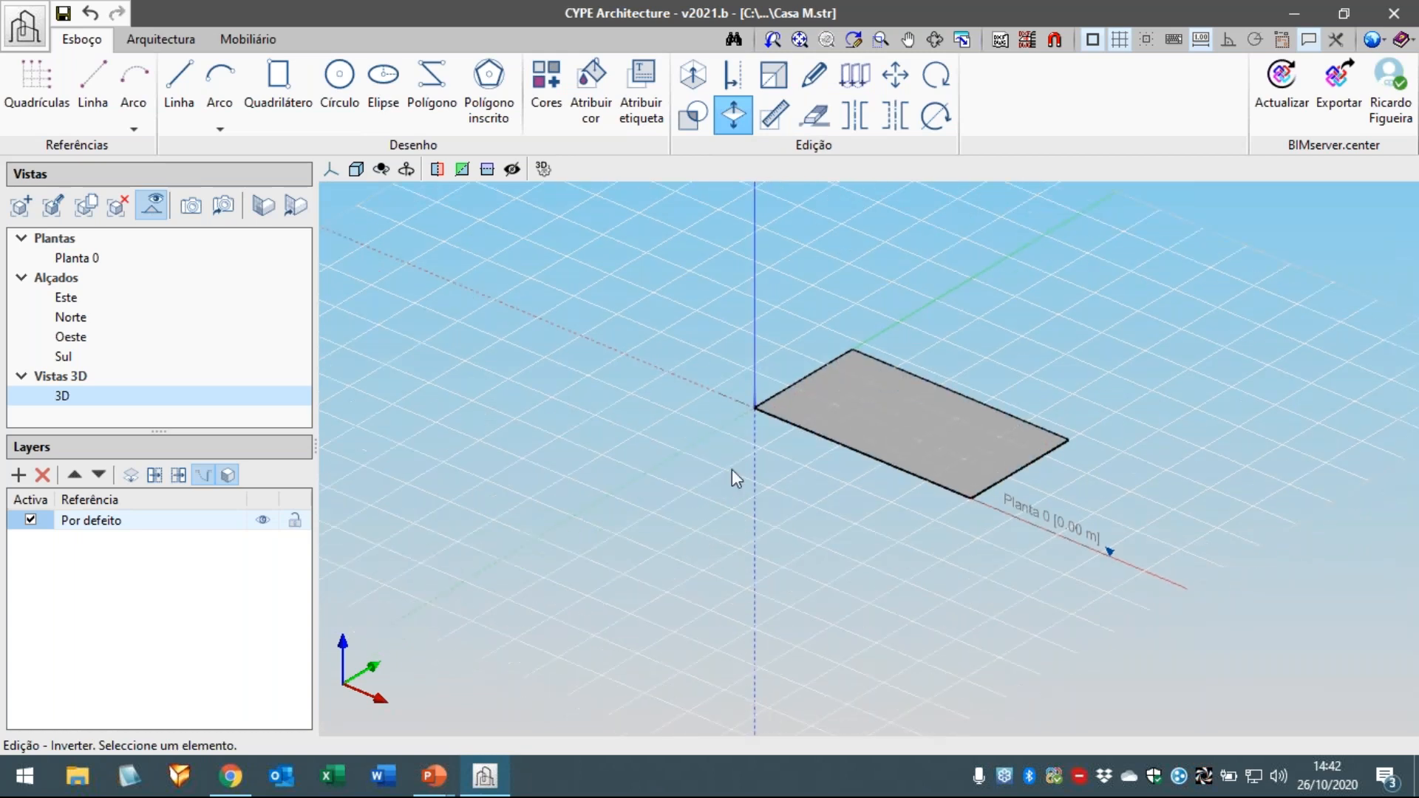
middle_drag(793, 506, 791, 473)
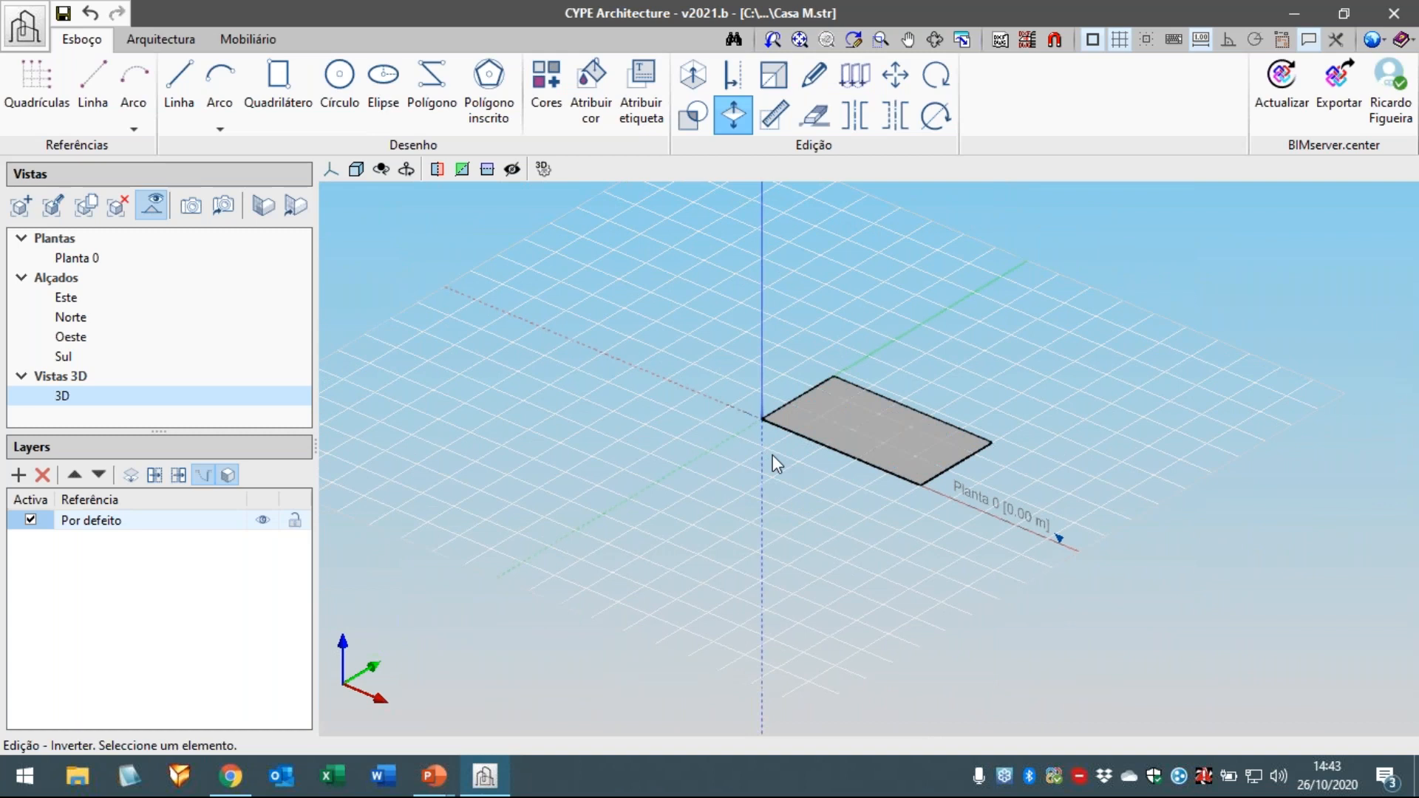
click(698, 77)
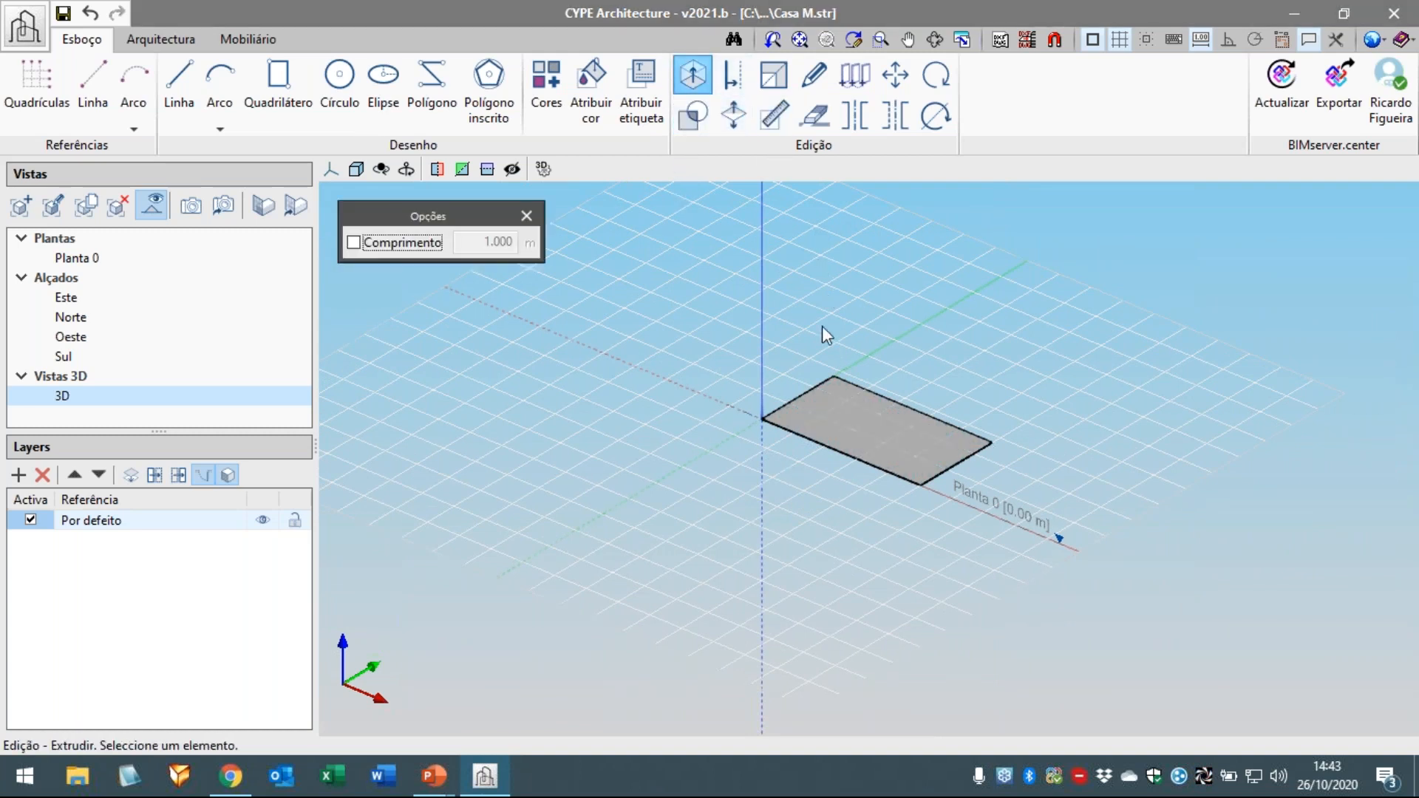
click(854, 424)
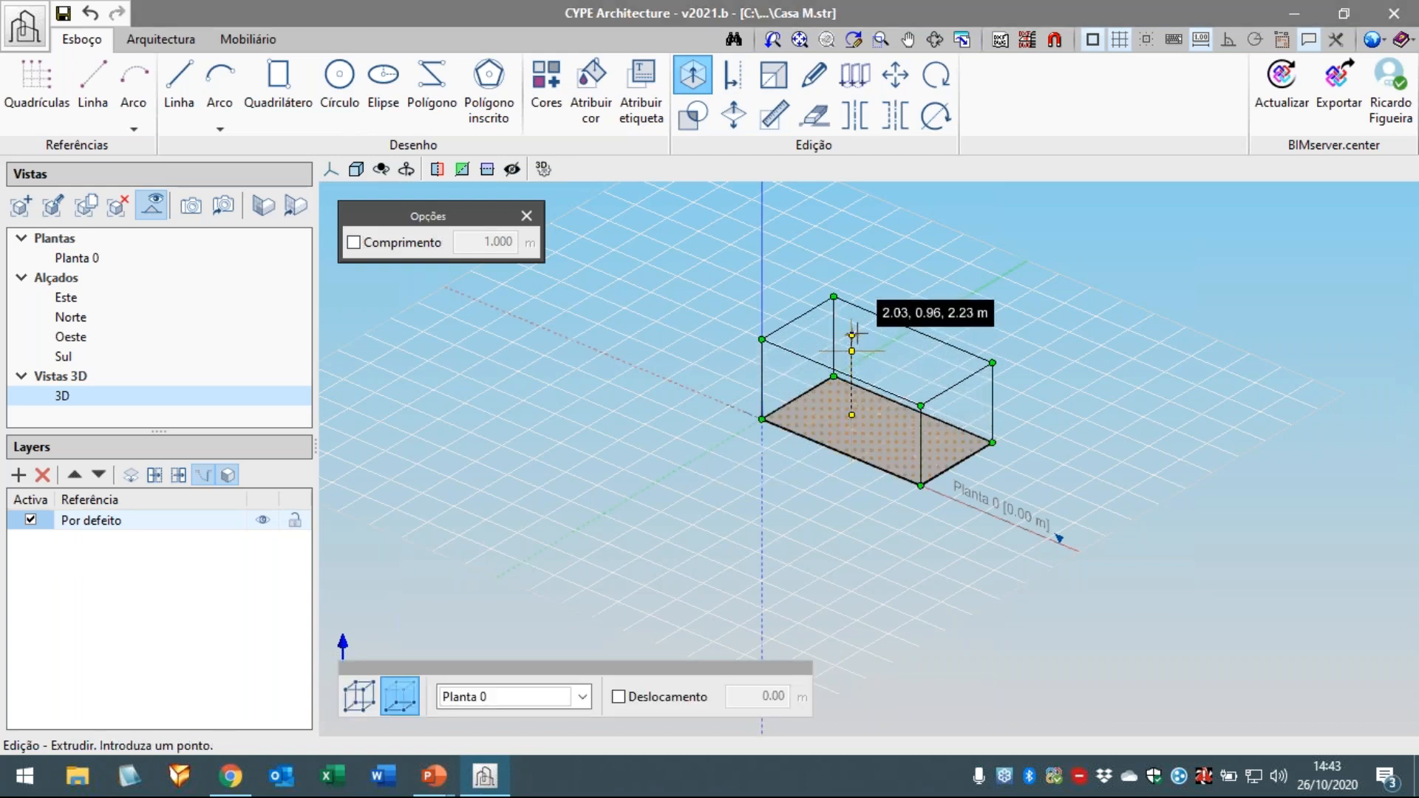
click(857, 331)
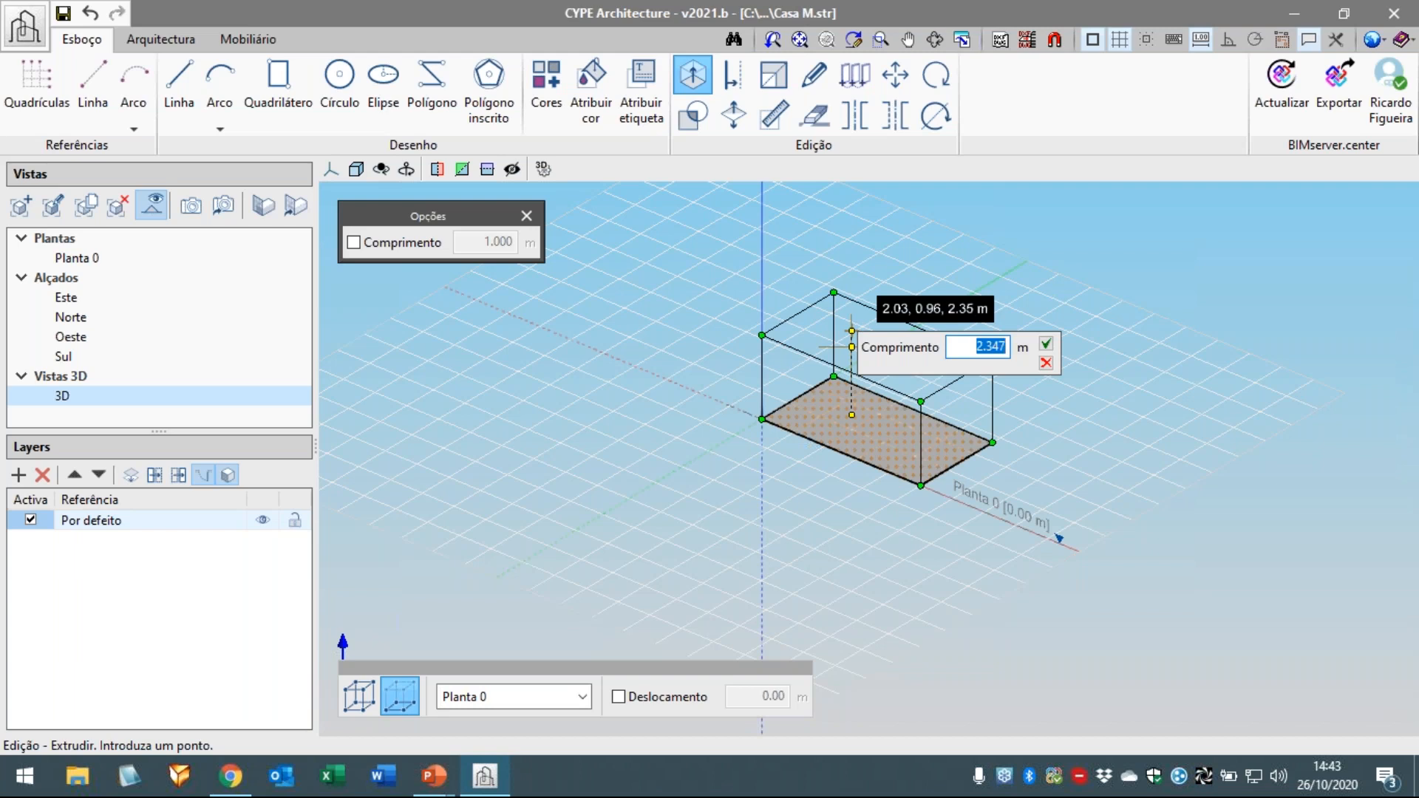
text(2)
key(Tab)
key(Return)
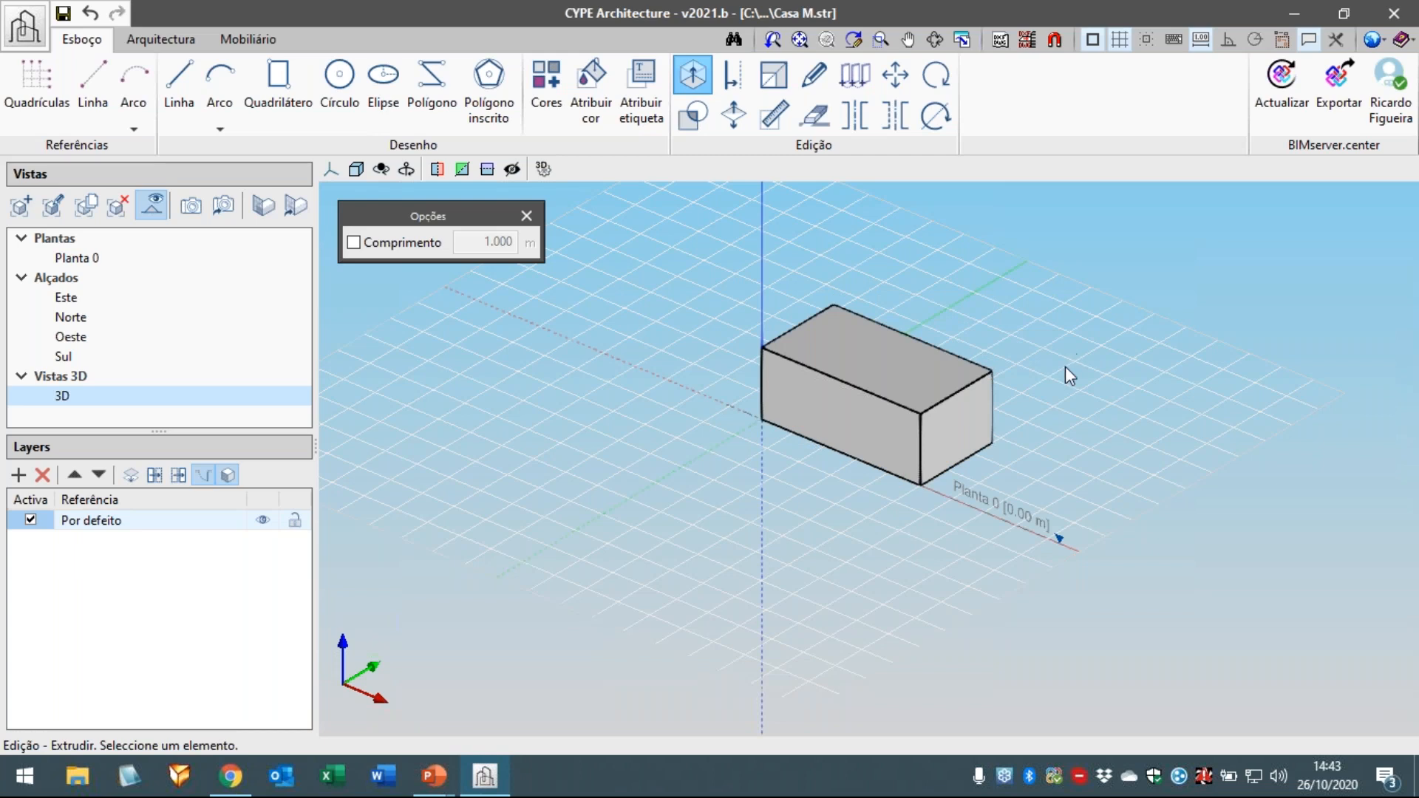
middle_drag(1034, 451, 1101, 427)
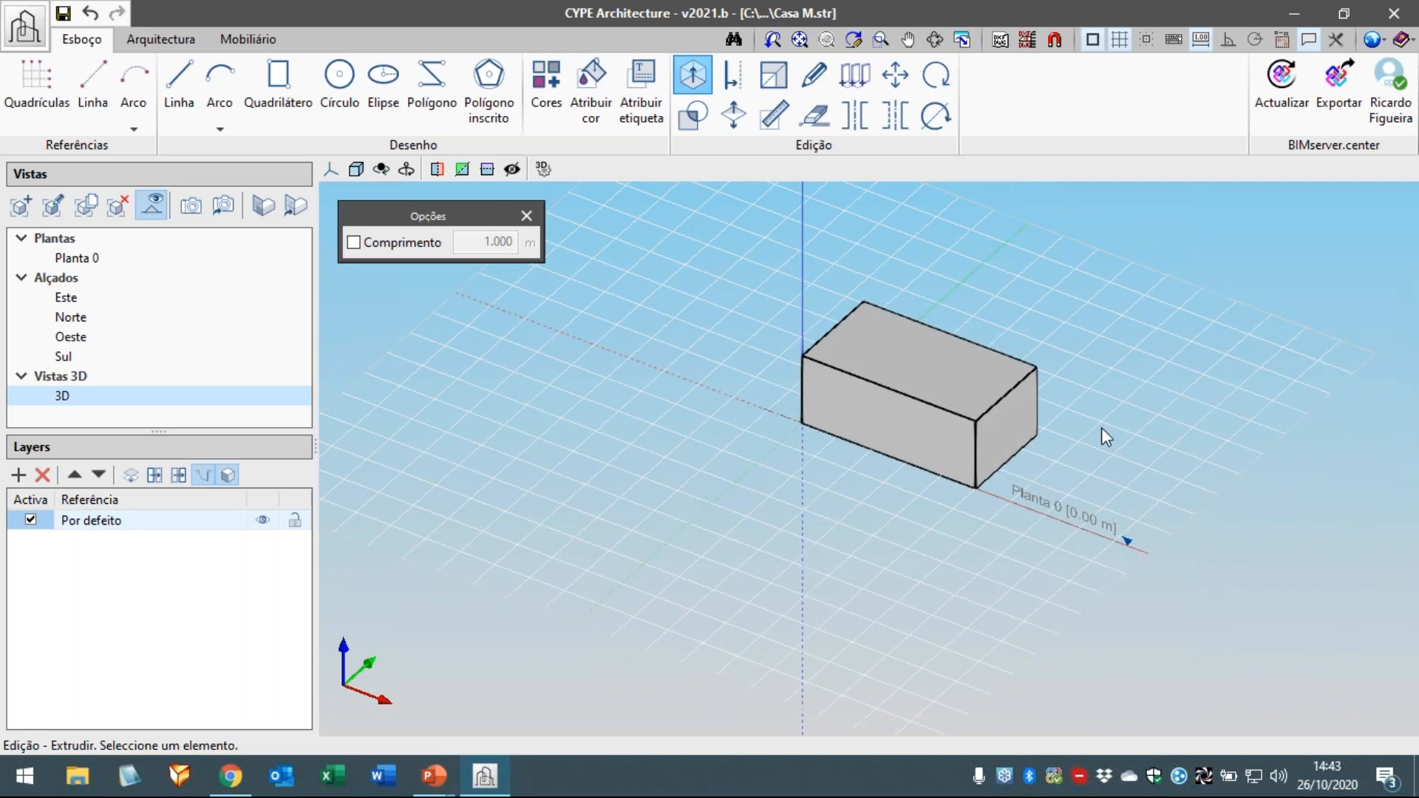
middle_drag(1077, 474, 1084, 513)
key(Escape)
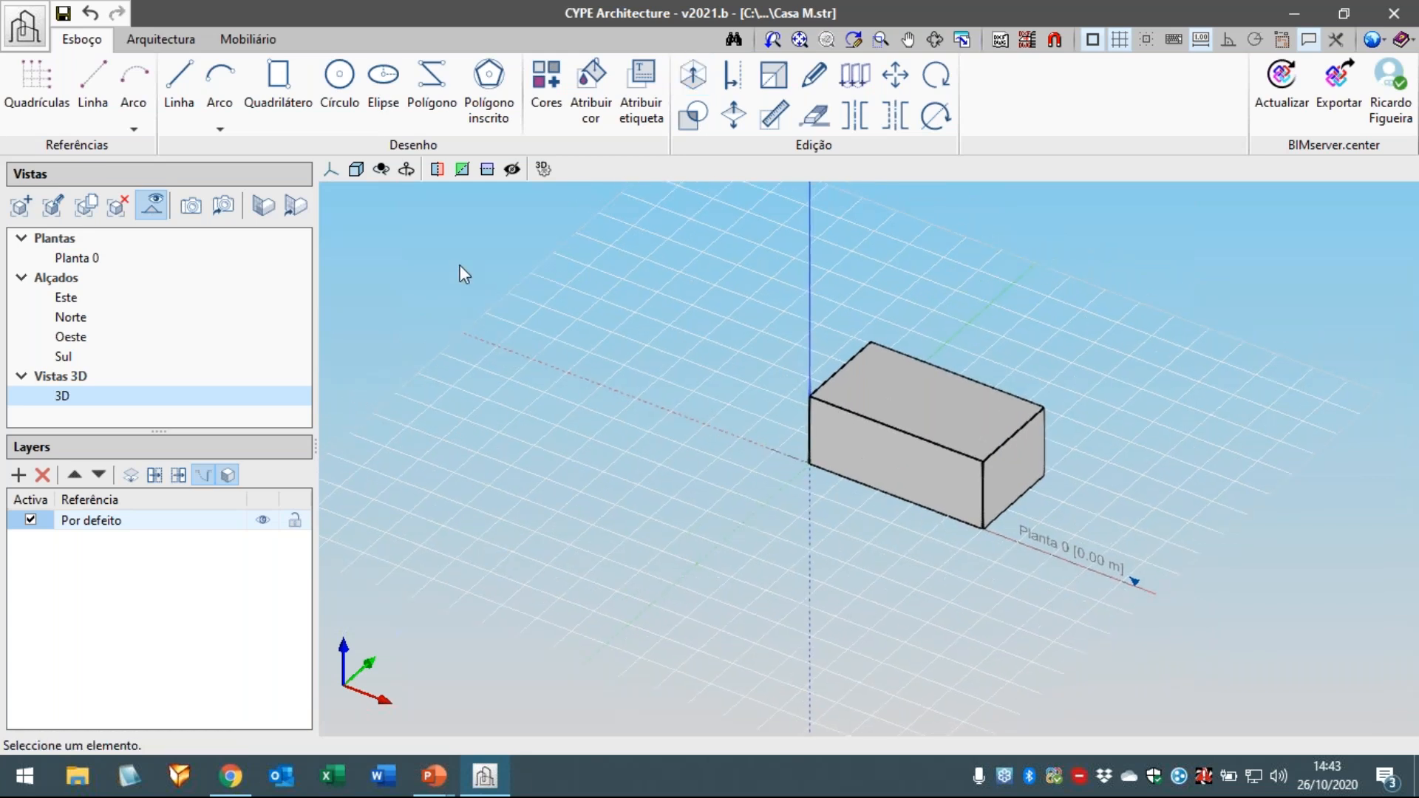
- Section the box with a horizontal cutting plane, reversing its direction and lowering it to inspect the interior
middle_drag(554, 464, 580, 423)
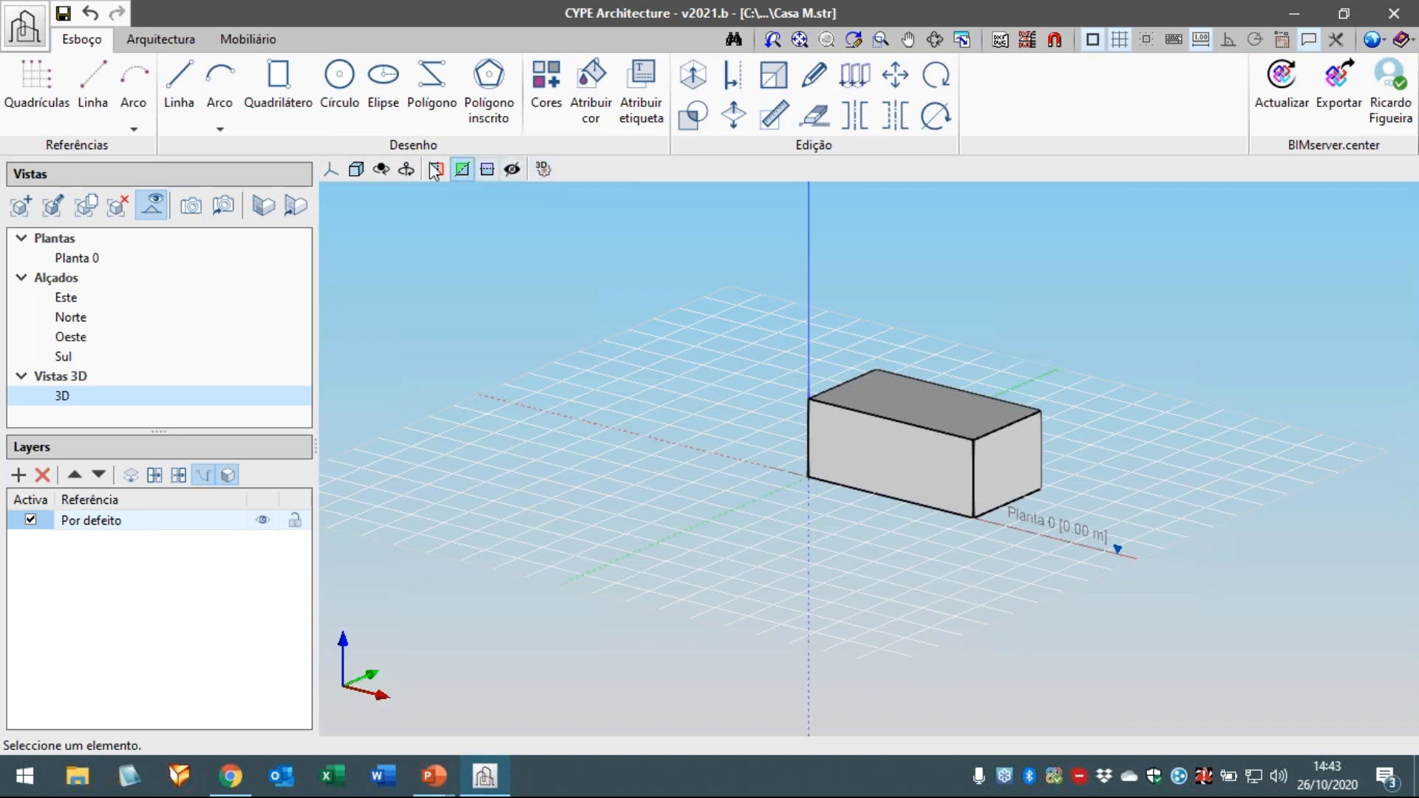
middle_drag(669, 268, 517, 202)
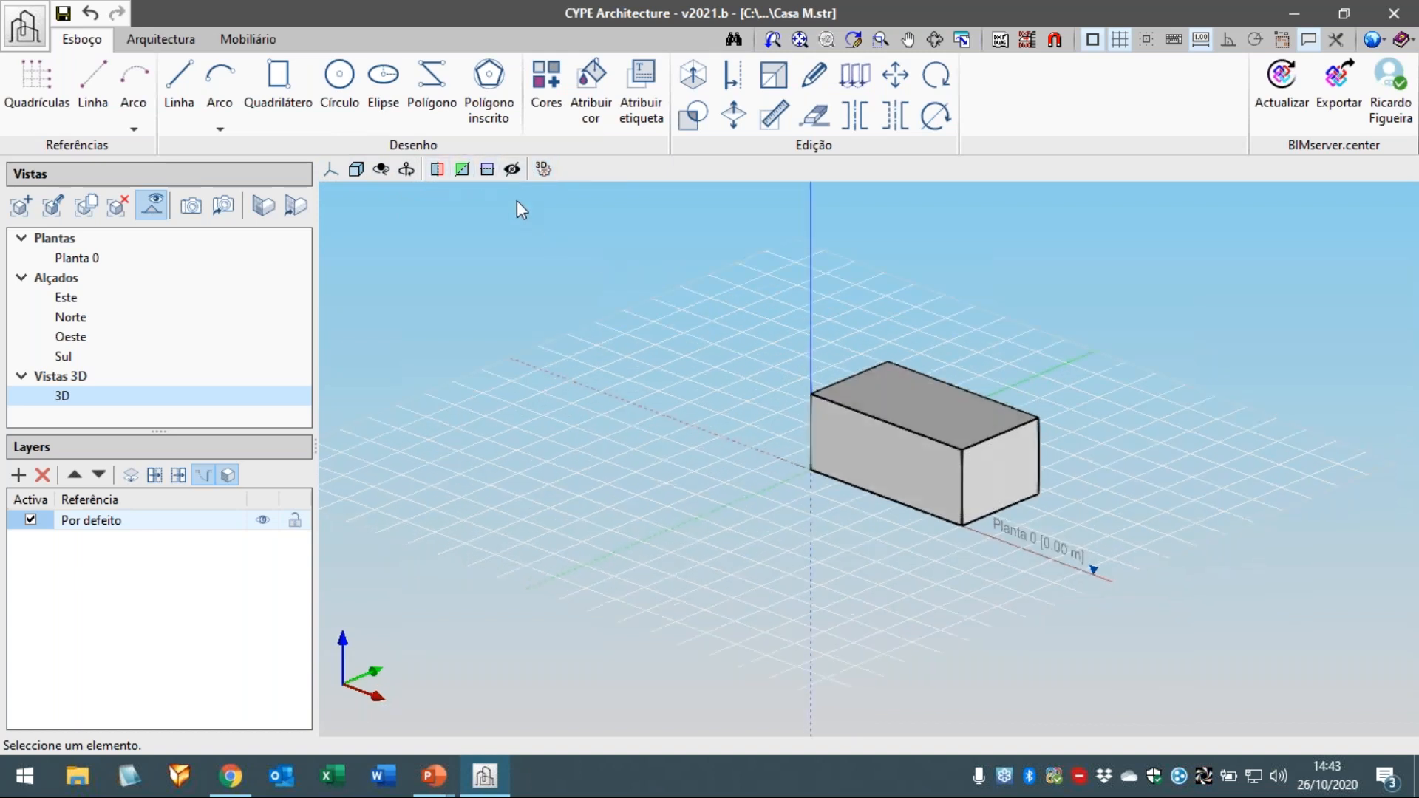
click(489, 170)
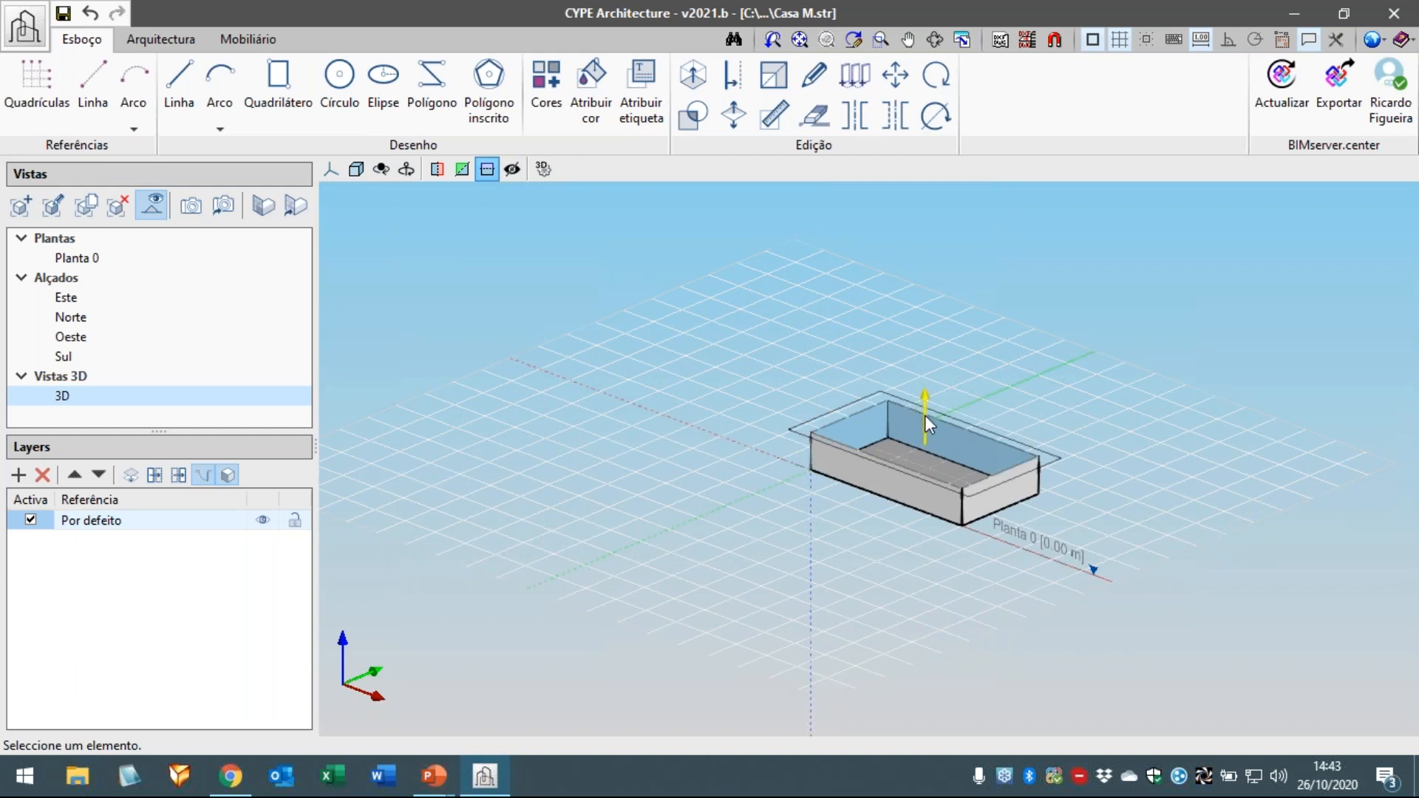
scroll(924, 414, up, 1)
scroll(923, 389, up, 2)
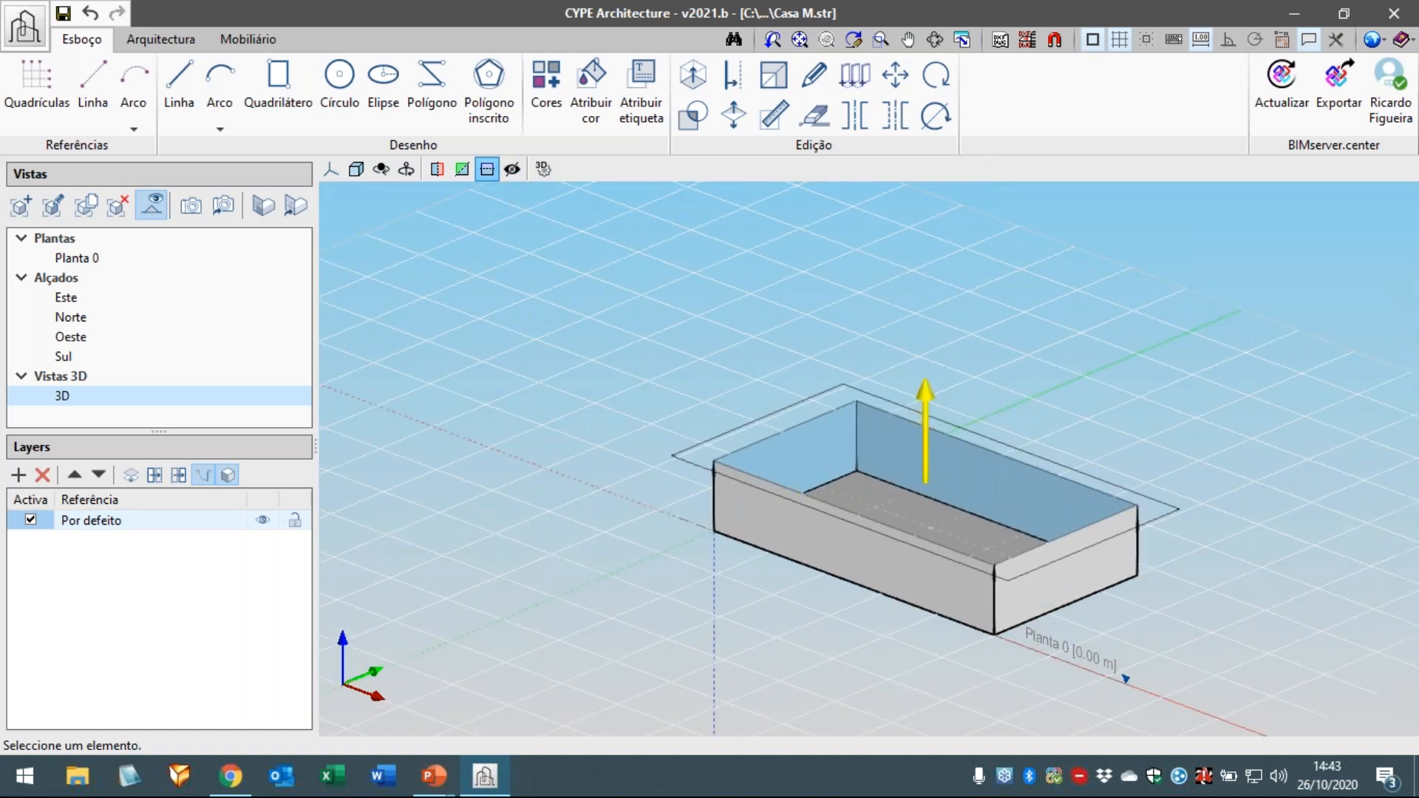
drag(926, 399, 924, 521)
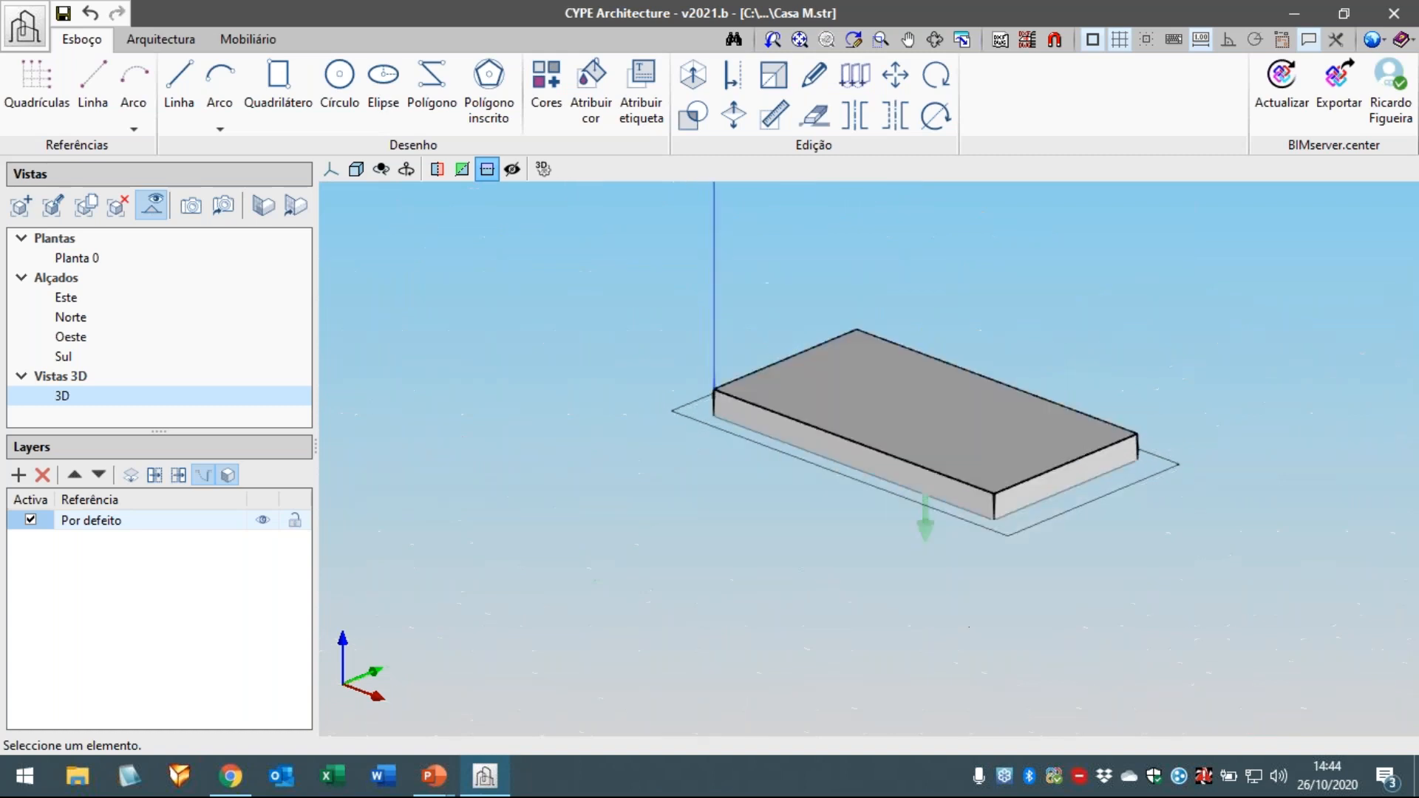
shift+middle_drag(894, 604, 918, 568)
drag(924, 548, 923, 628)
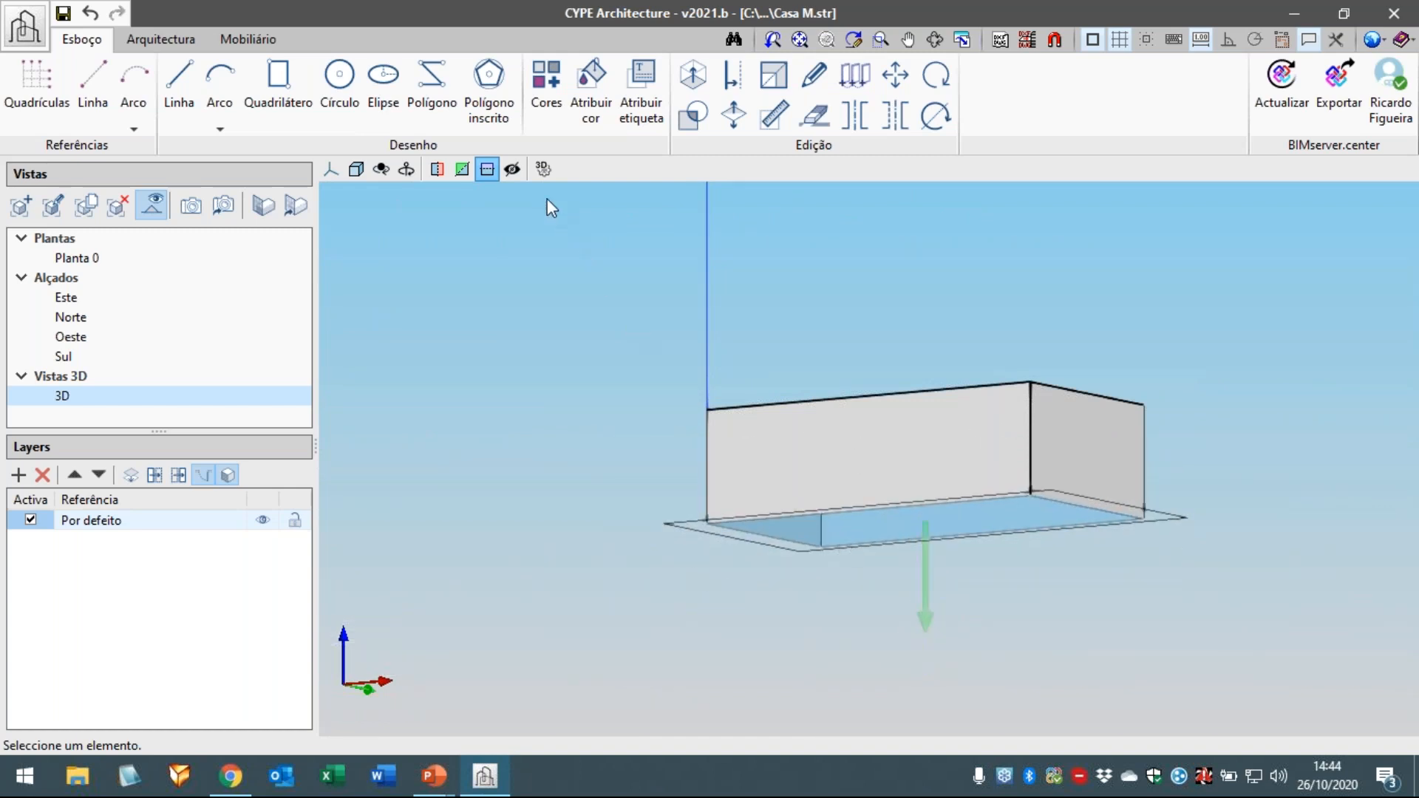
- Turn off the horizontal section plane and view the whole box from above
click(512, 169)
click(512, 170)
click(487, 173)
shift+middle_drag(544, 329, 585, 378)
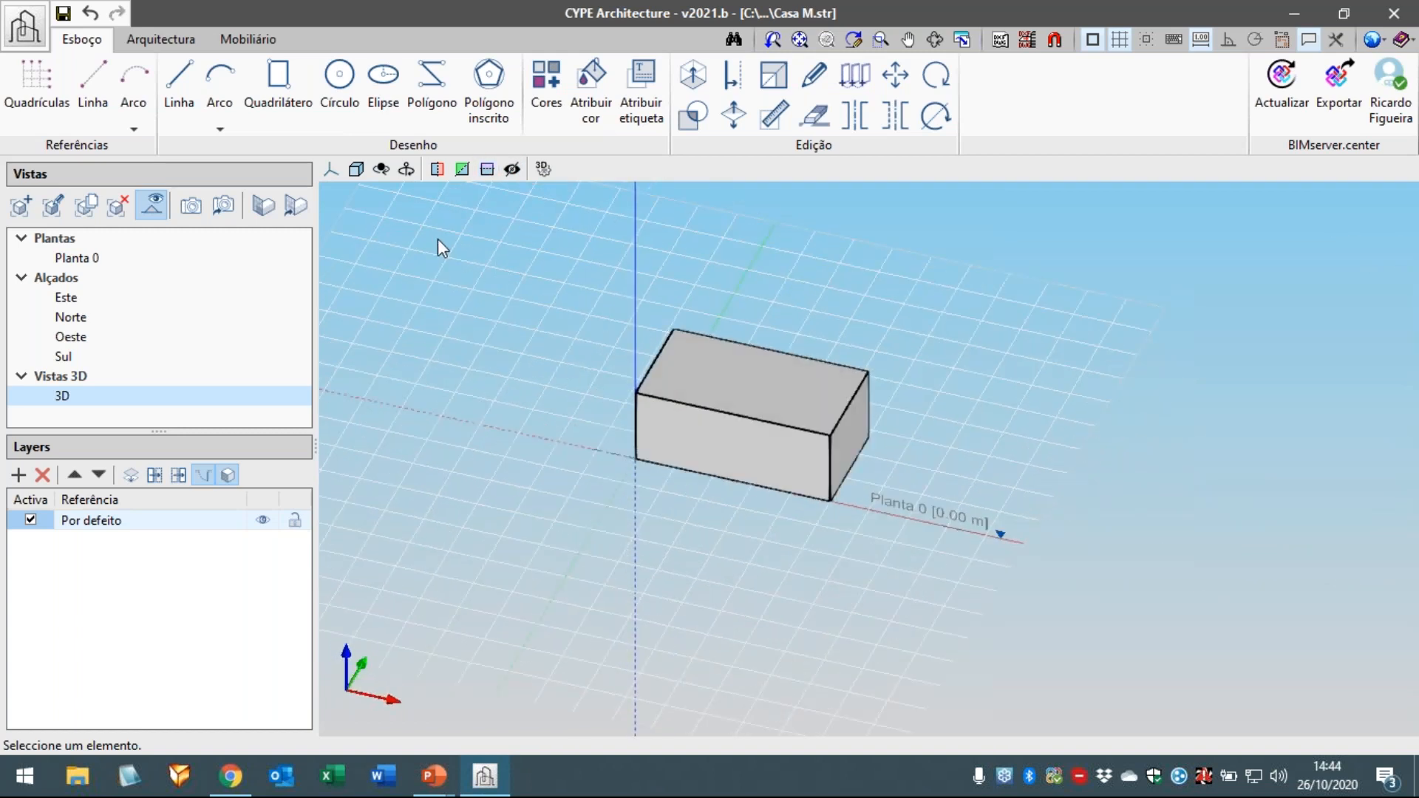
- Show the box in perspective projection, inspect it from different angles, and restore the parallel projection
click(358, 168)
scroll(894, 475, up, 5)
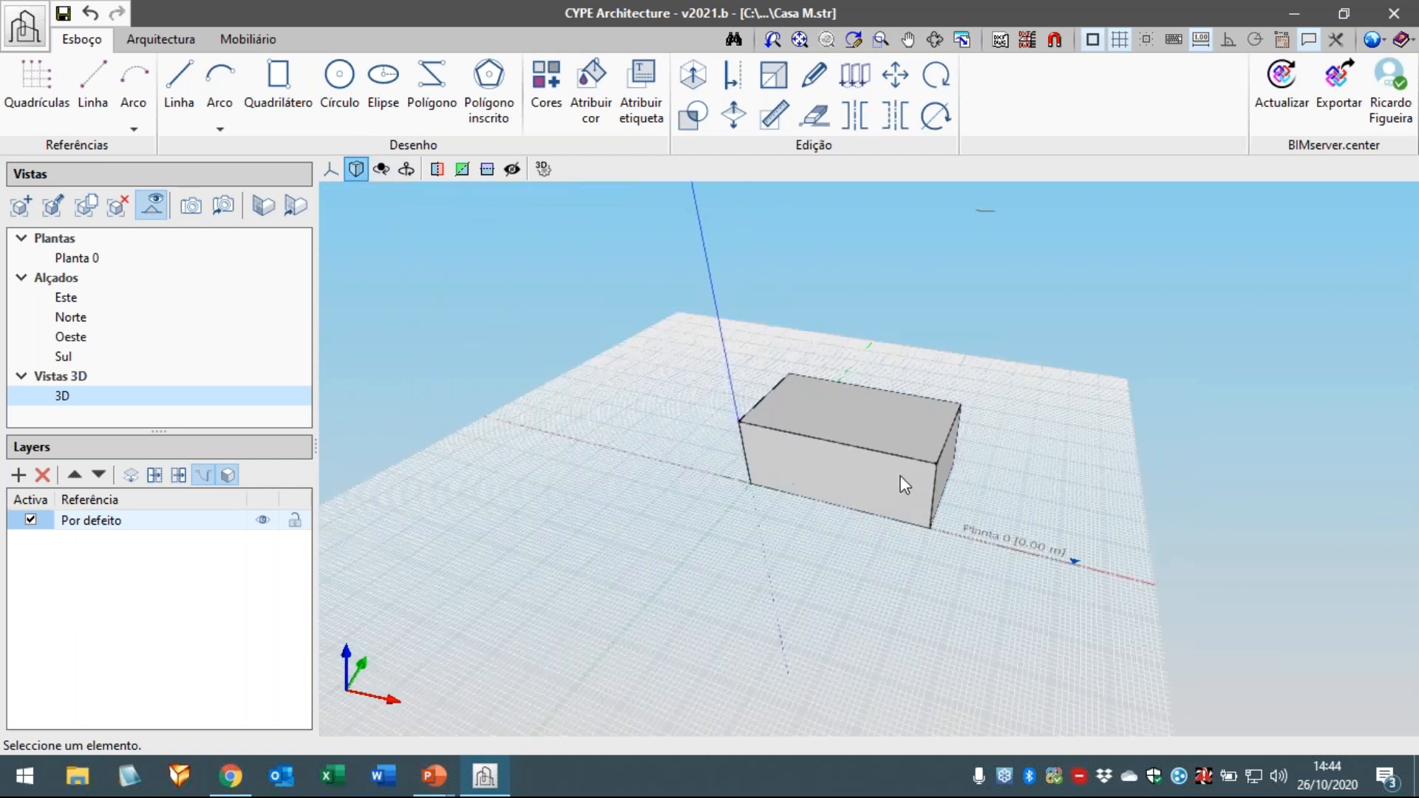
middle_drag(903, 480, 872, 468)
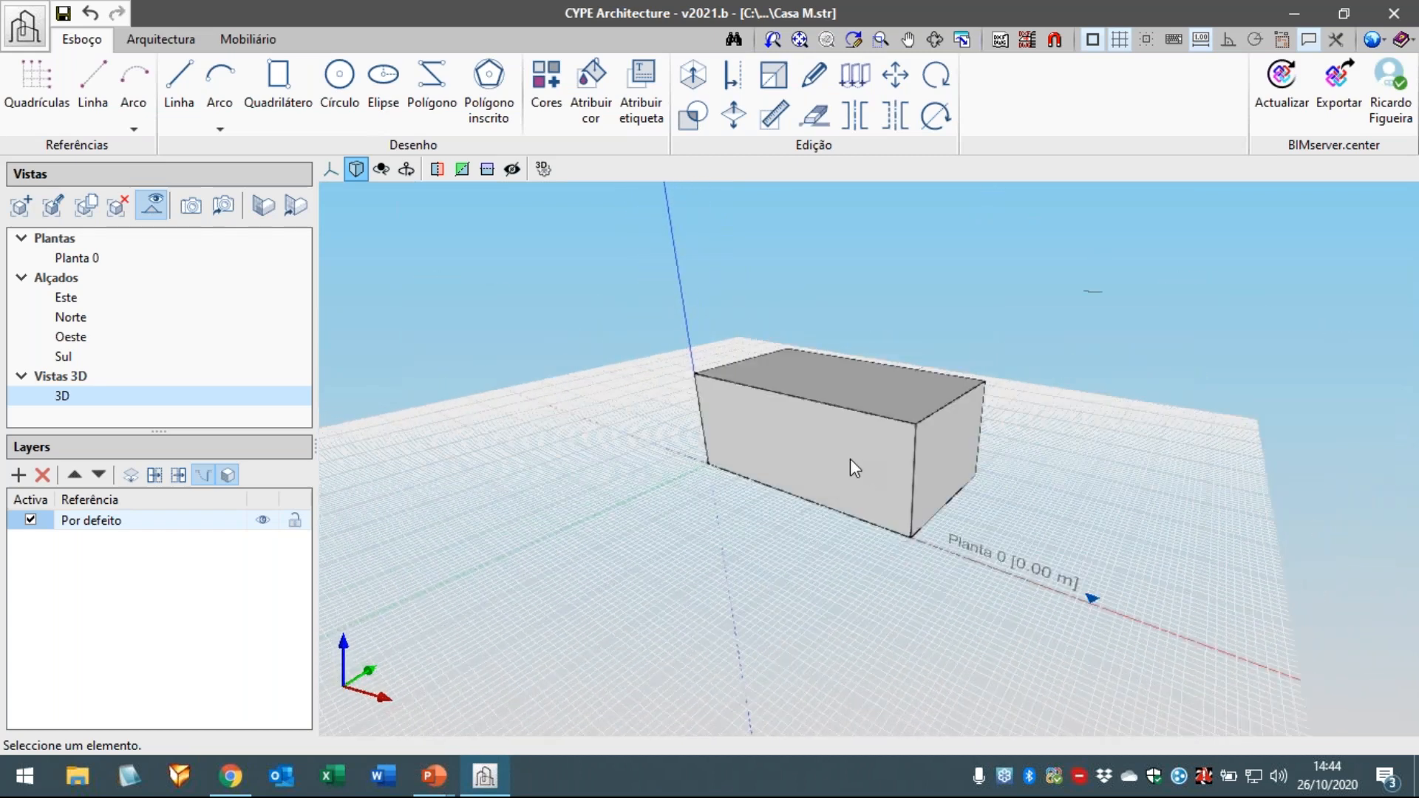
middle_drag(852, 462, 874, 478)
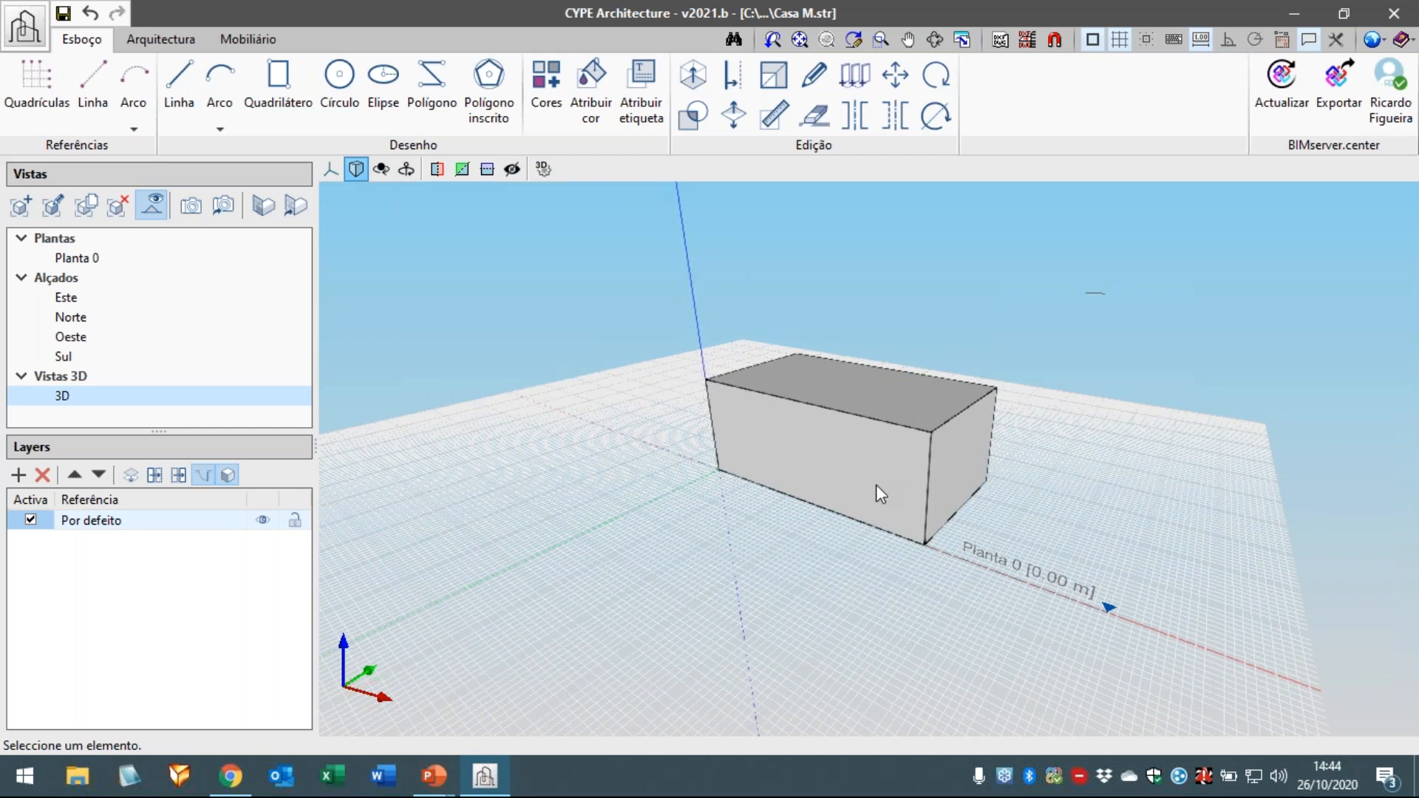
scroll(886, 484, up, 1)
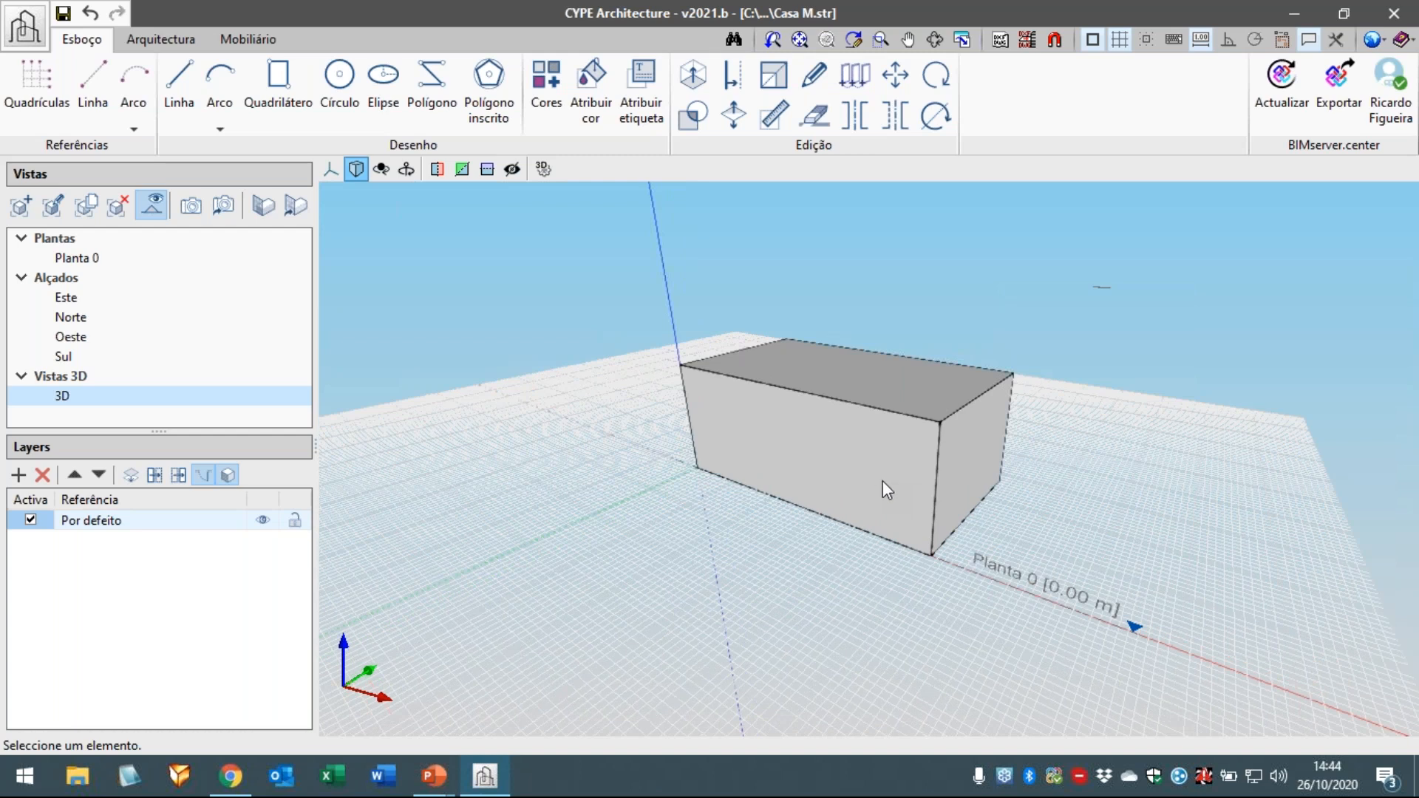
mouse_move(877, 482)
shift+middle_down()
mouse_move(855, 486)
mouse_move(902, 481)
mouse_move(845, 481)
mouse_move(904, 484)
mouse_move(839, 478)
mouse_move(902, 478)
mouse_move(879, 482)
shift+middle_up()
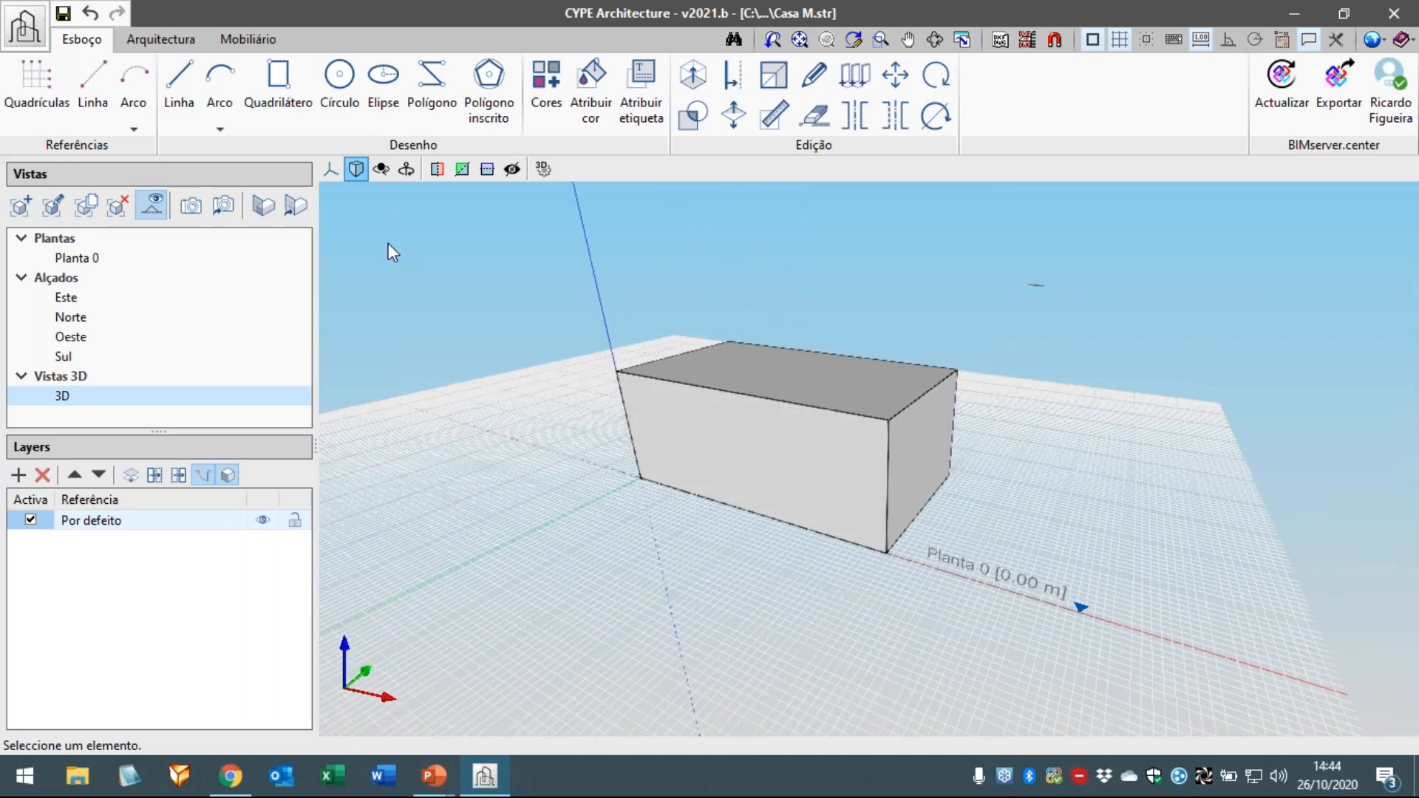
click(357, 169)
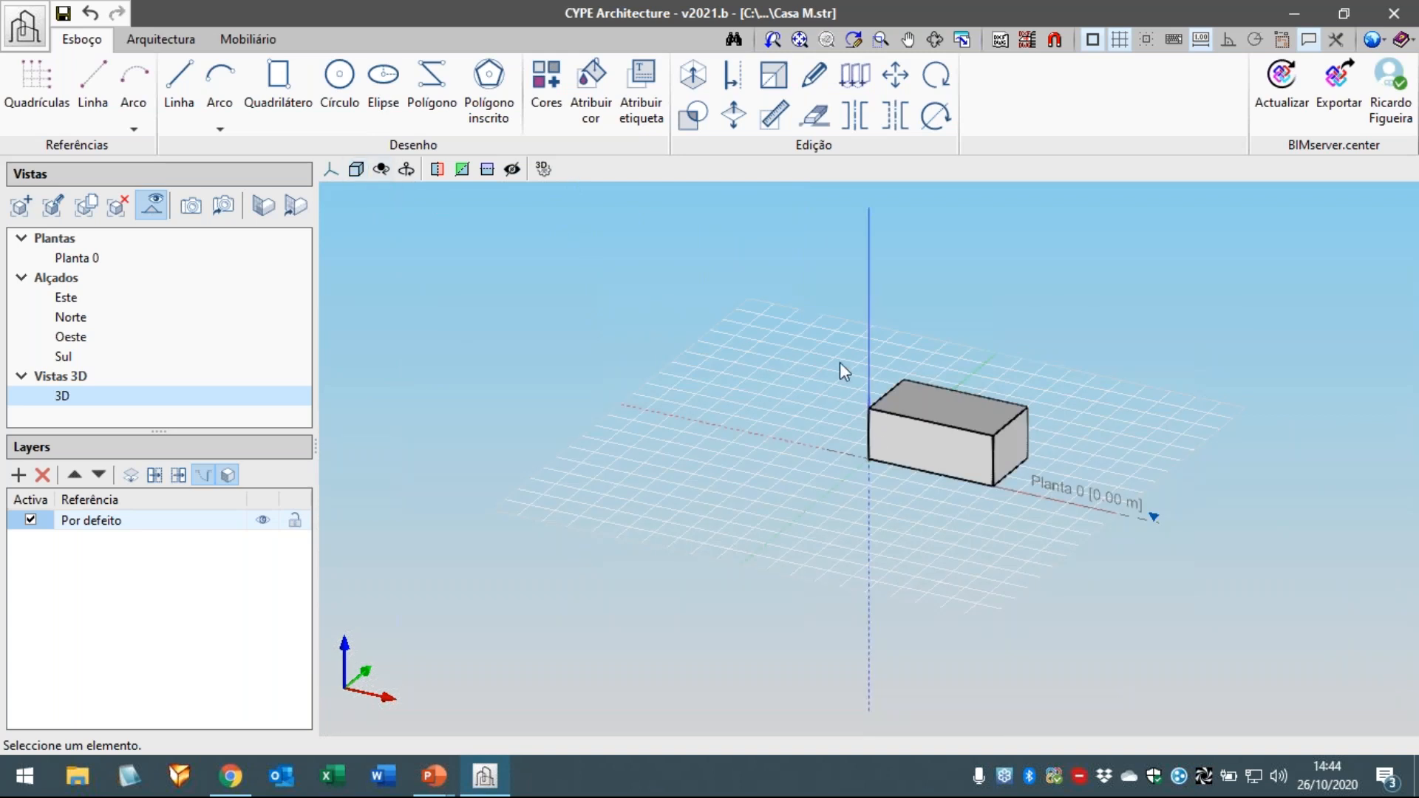
- View the box from a preset side view along the X axis and return to an oblique view
scroll(934, 413, up, 3)
middle_drag(934, 427, 850, 443)
click(332, 171)
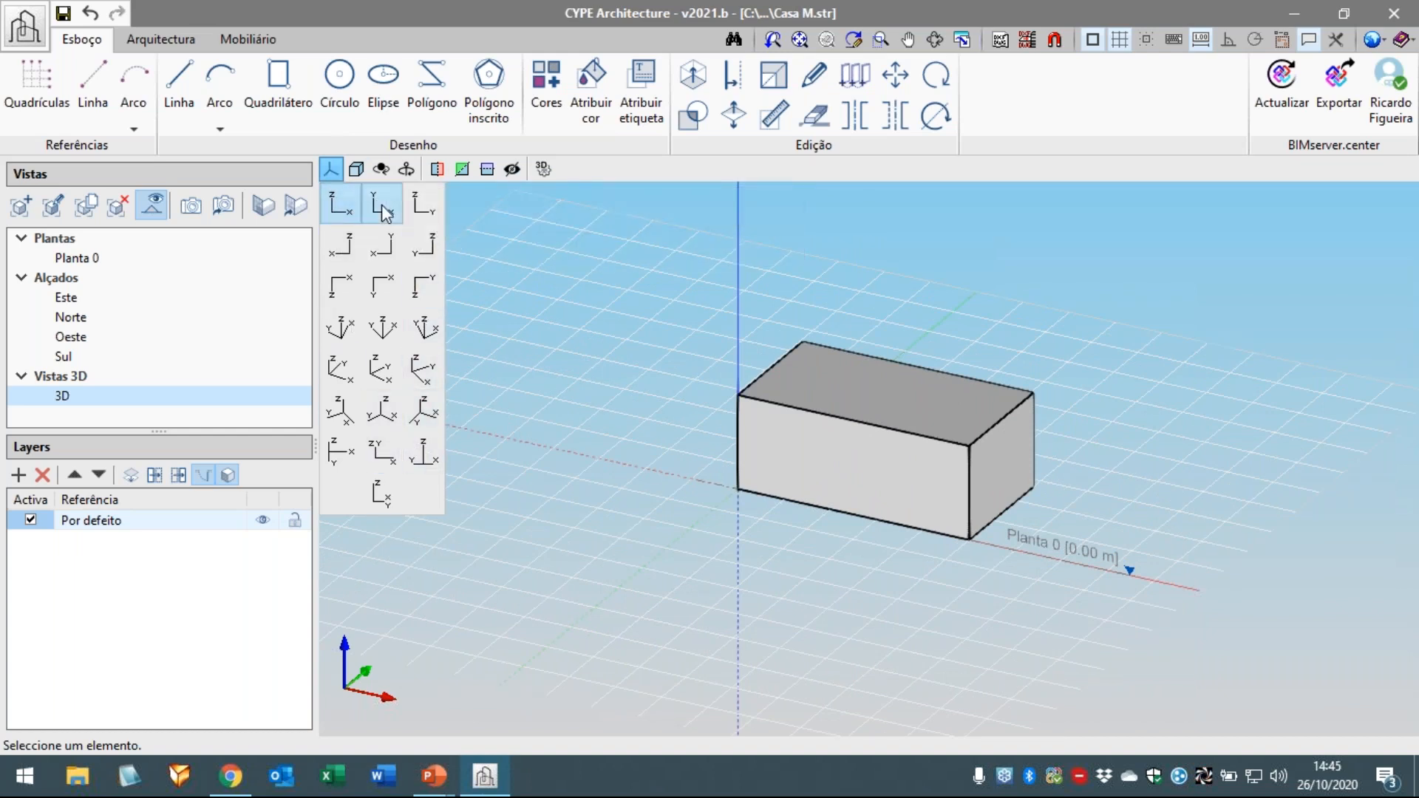
click(325, 170)
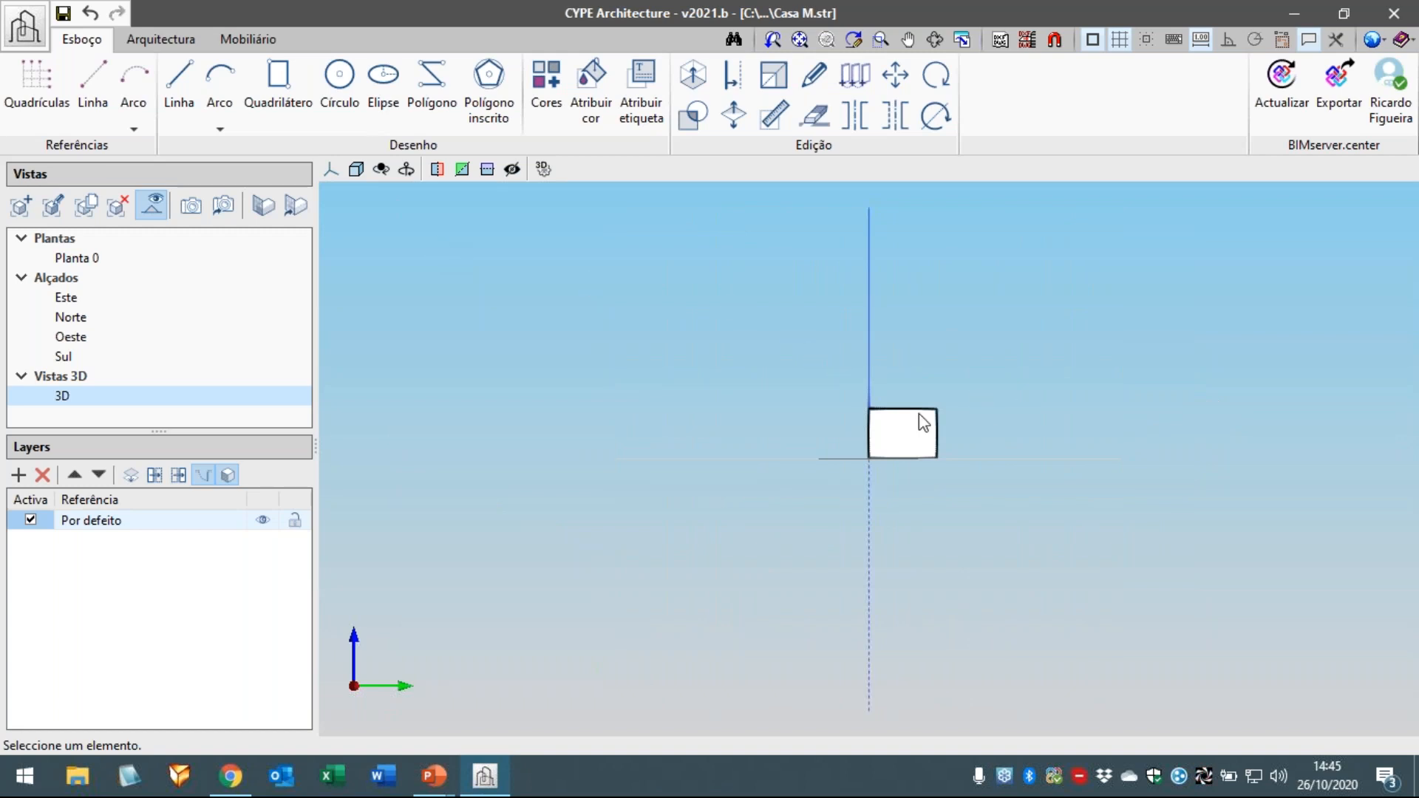
middle_drag(1002, 426, 877, 448)
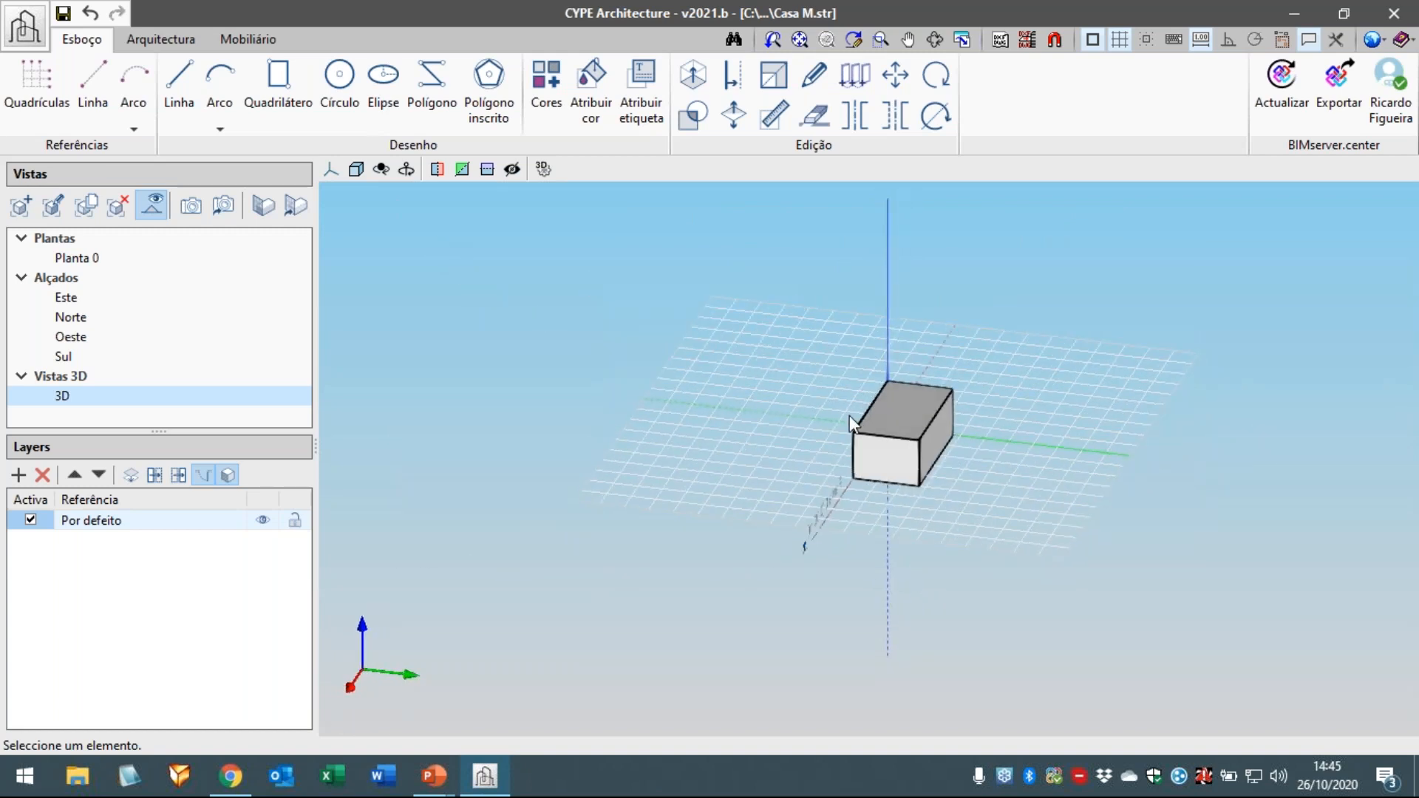
middle_drag(854, 425, 991, 444)
scroll(919, 436, up, 1)
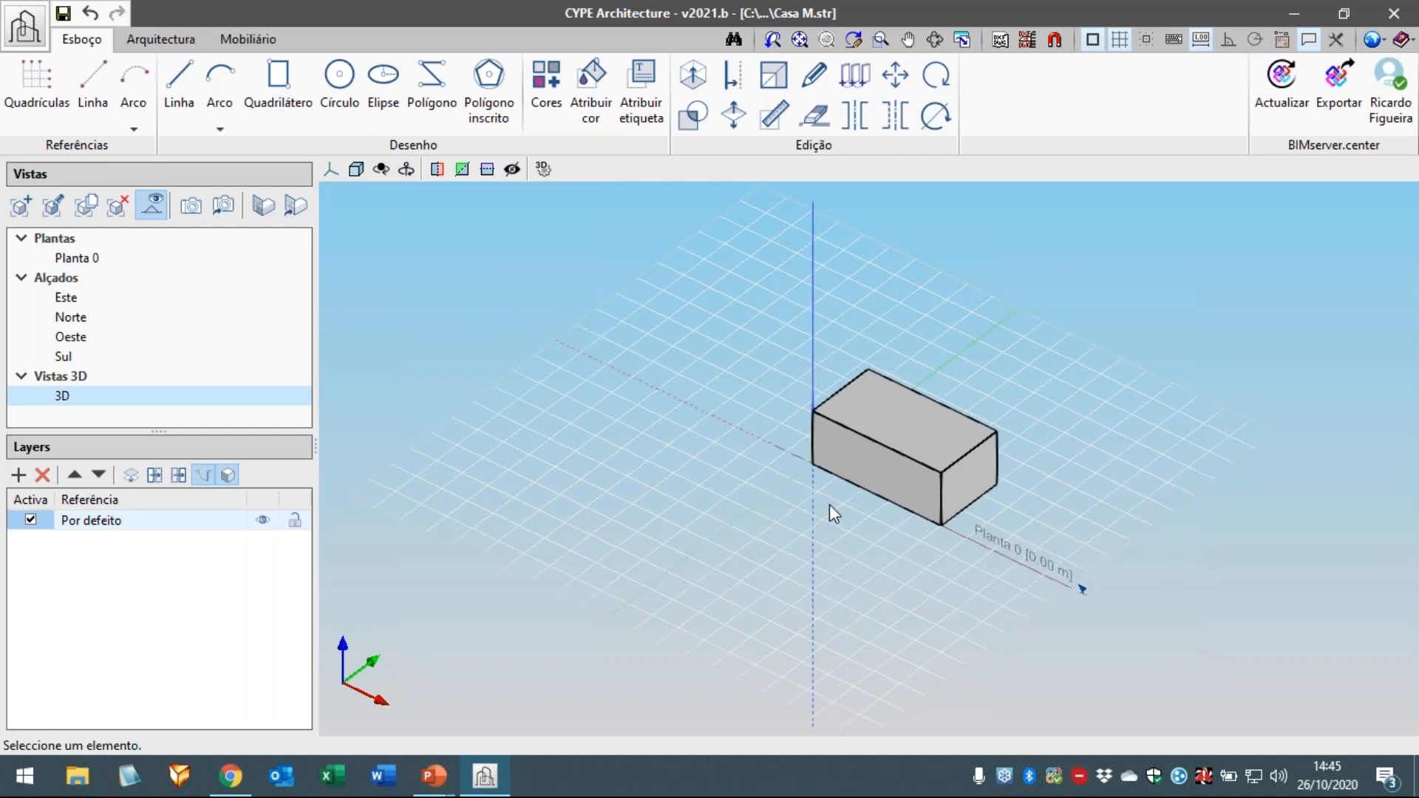
middle_drag(833, 509, 889, 503)
scroll(889, 503, up, 1)
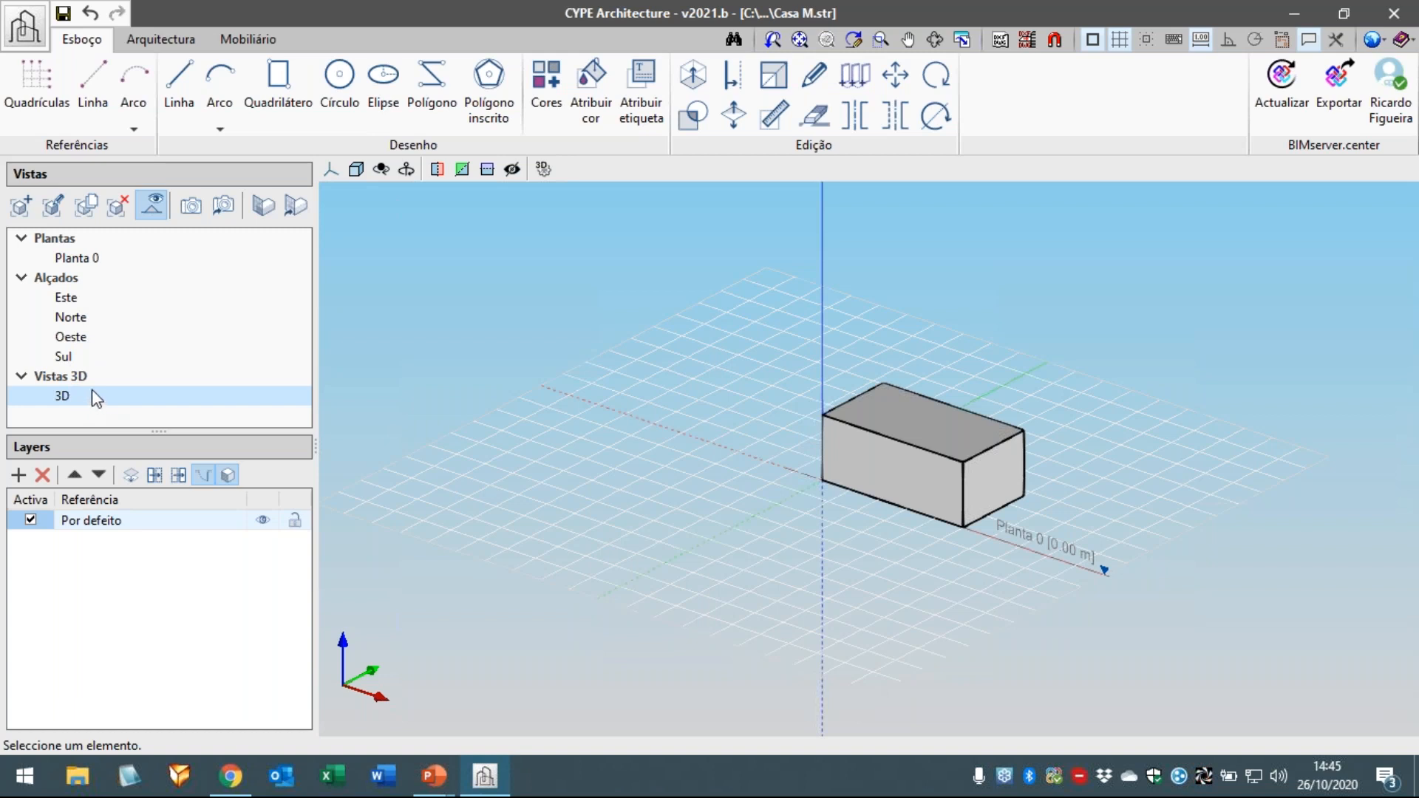
- Examine the elevation markers around the model and toggle the display of the view markers off and on
scroll(839, 421, down, 3)
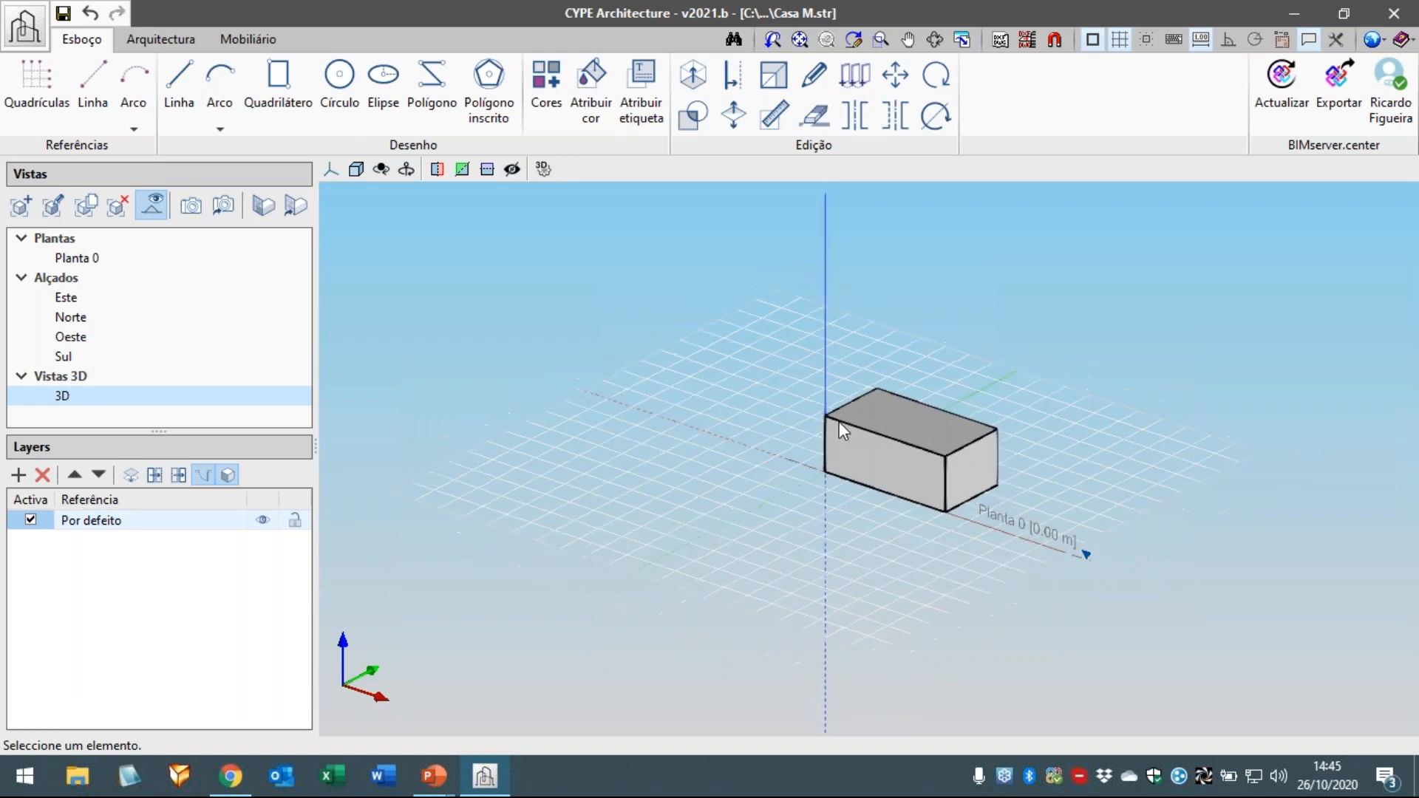
scroll(837, 422, down, 2)
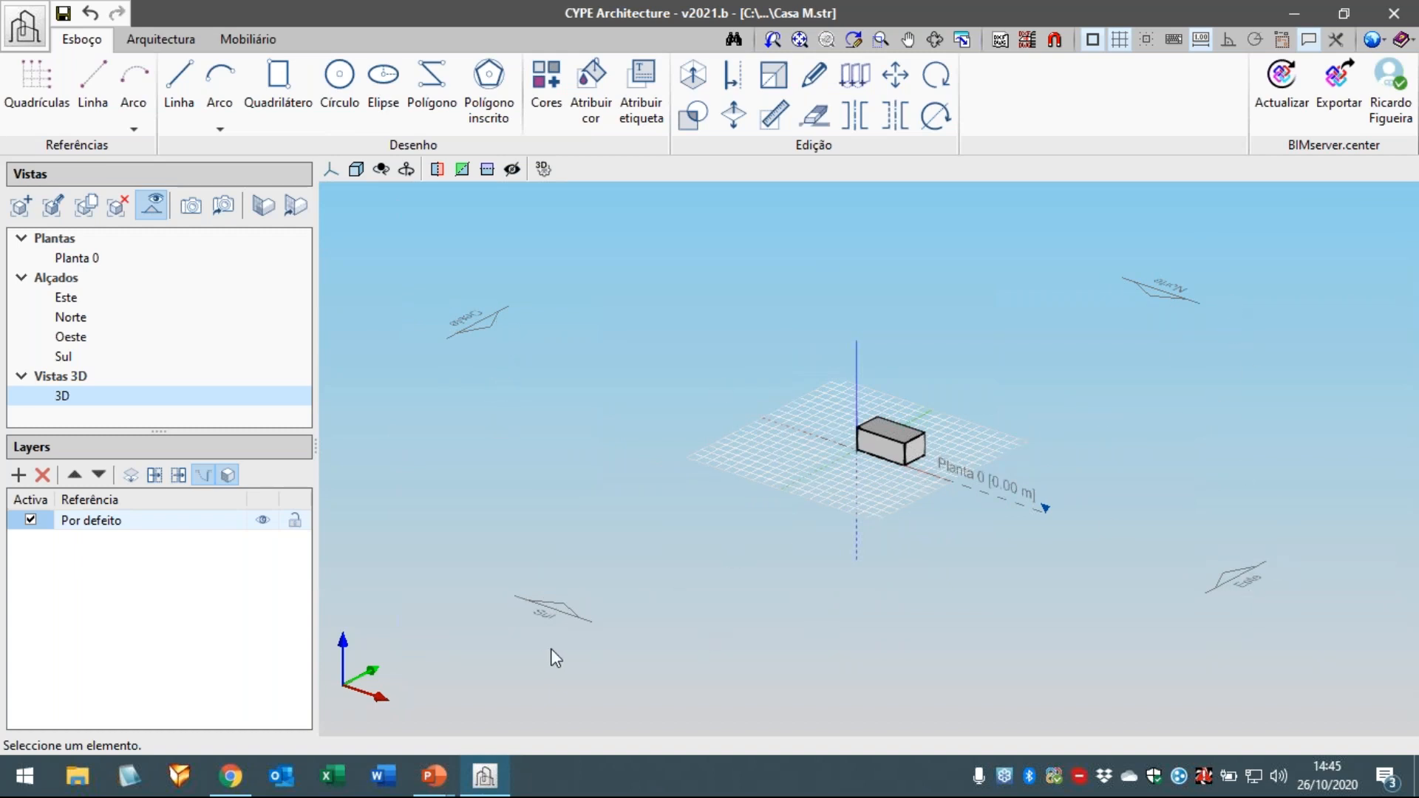
click(156, 210)
click(157, 210)
- Display the Este and Norte elevations and the Planta 0 floor plan
click(65, 299)
click(74, 322)
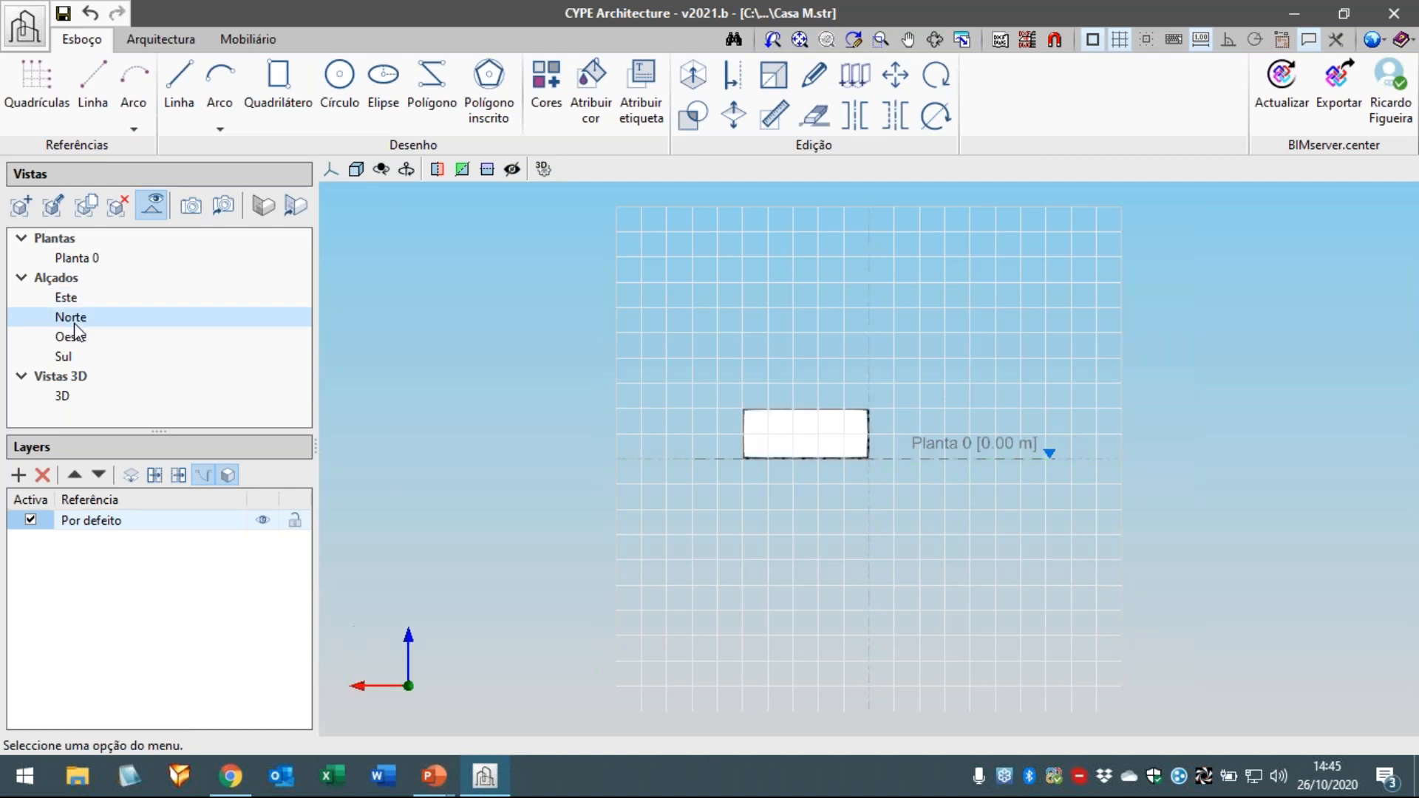
click(89, 258)
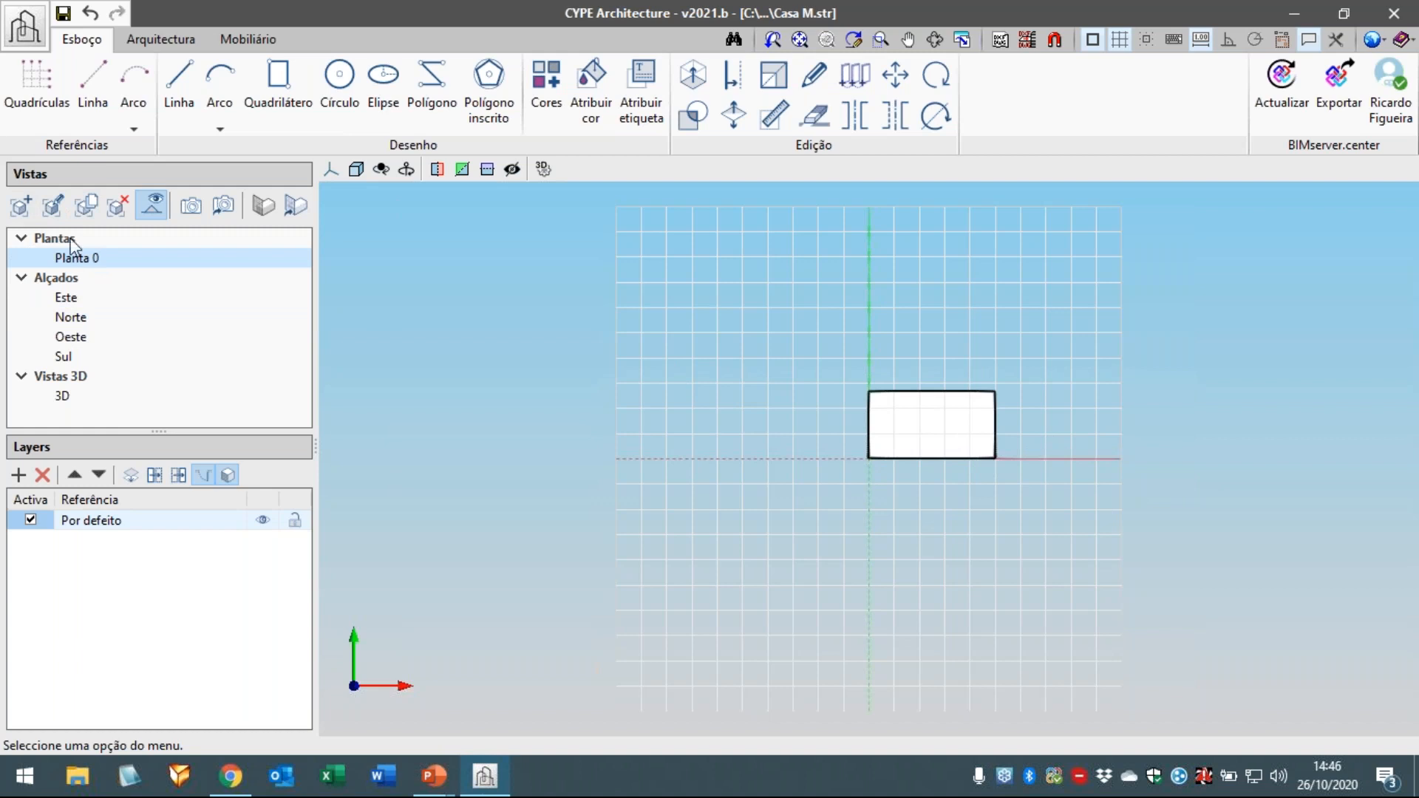
- Review the upper and lower plane distance settings of Planta 0, cancel without changes, and return to the 3D view
click(56, 205)
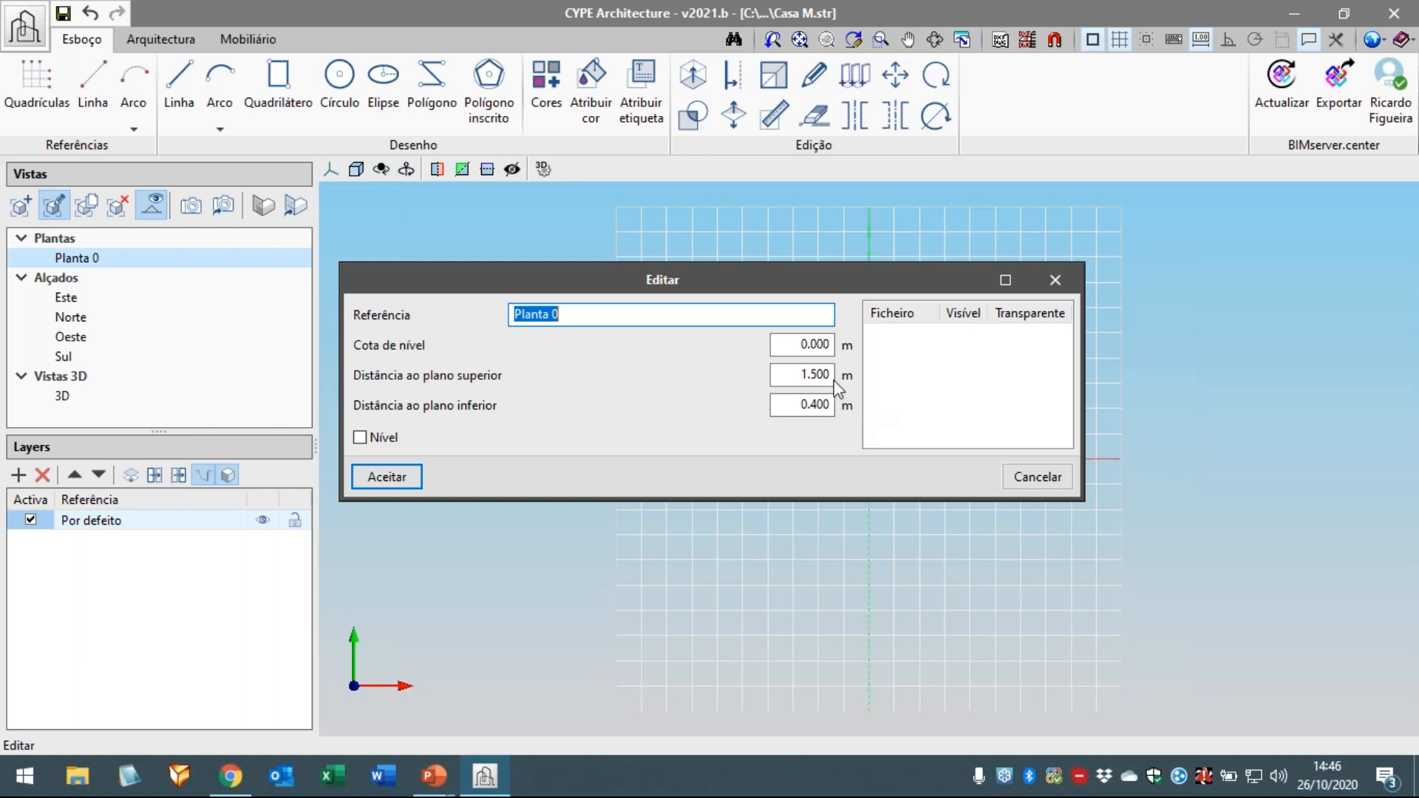
mouse_move(833, 377)
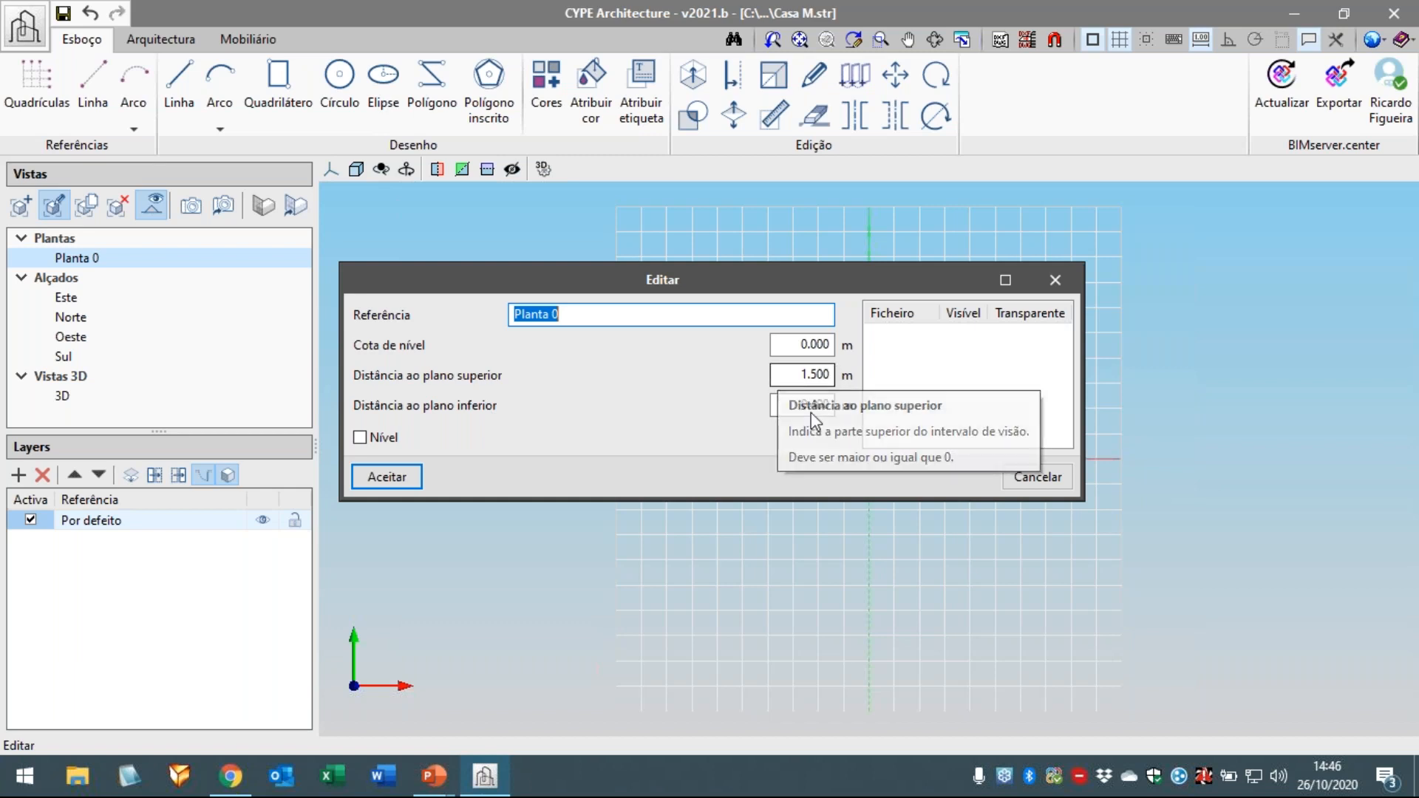
mouse_move(816, 408)
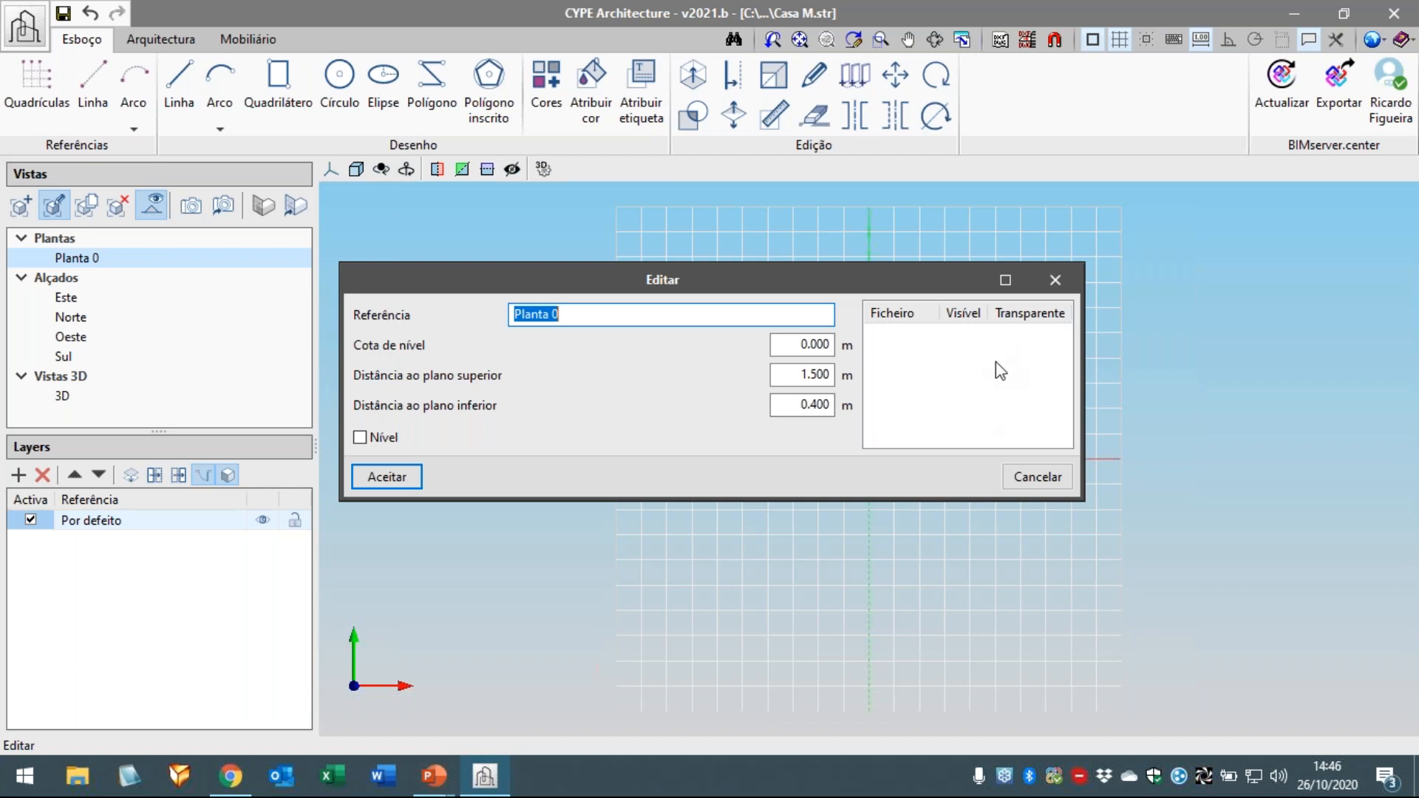
click(1024, 479)
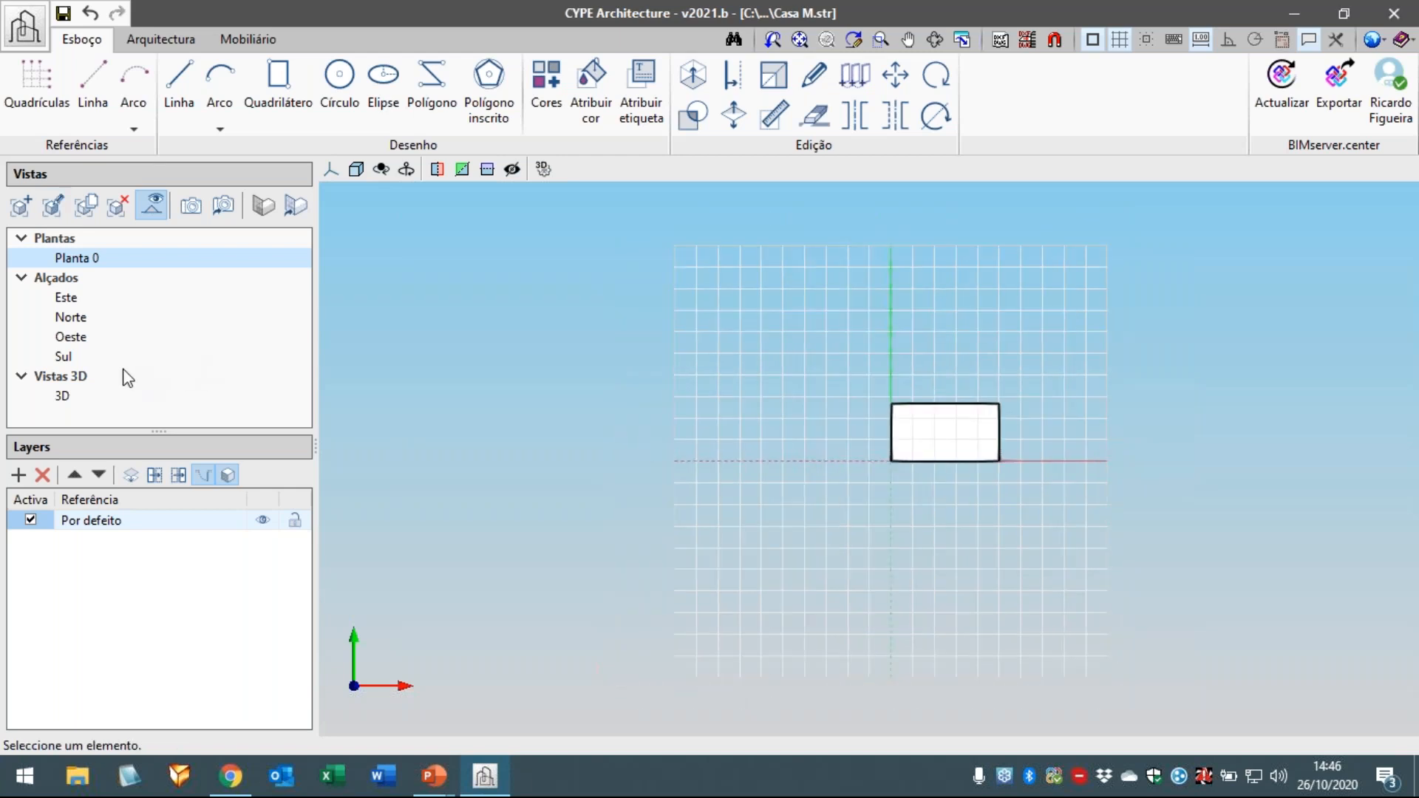
click(101, 398)
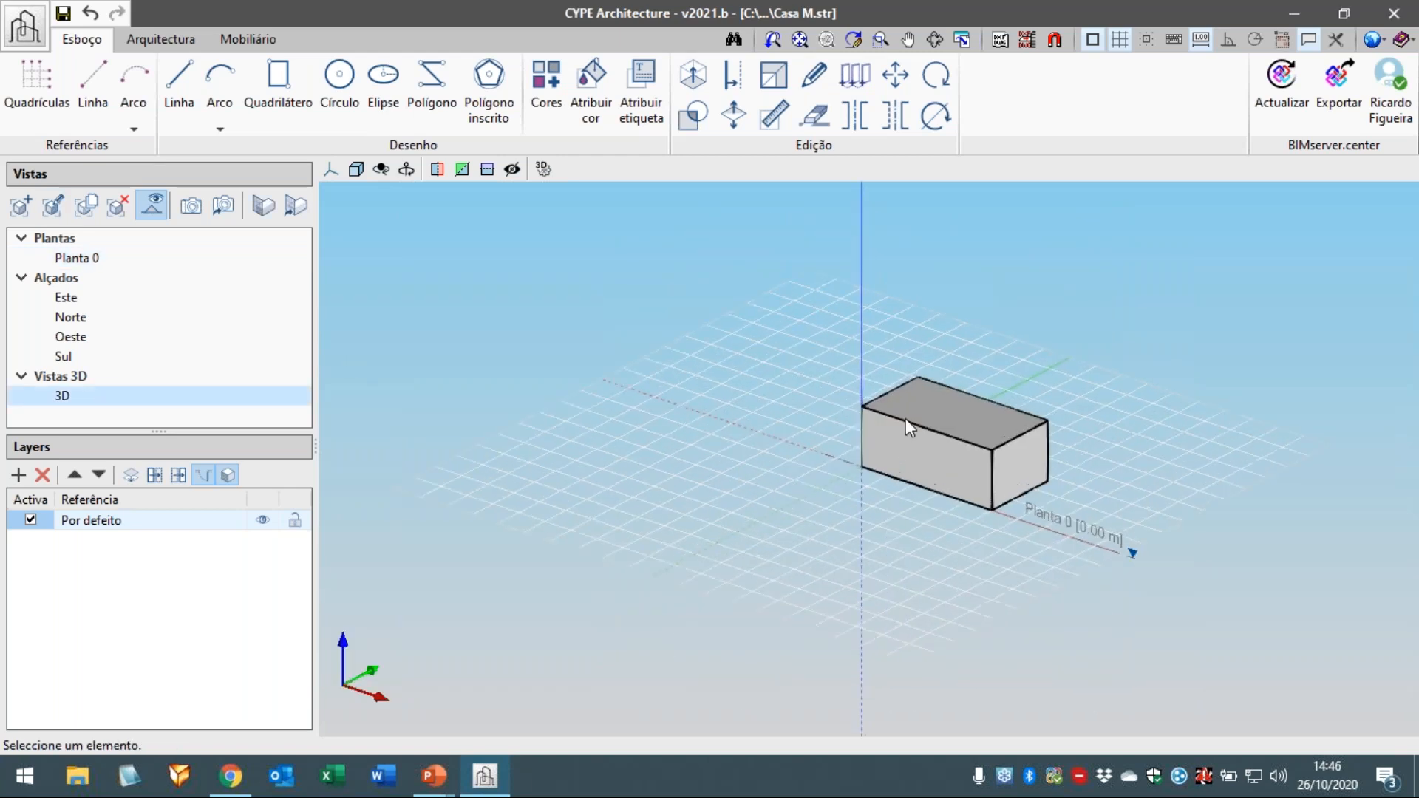
- Begin a new view of type Corte and enable the Ponto médio object snap for picking its points
click(21, 207)
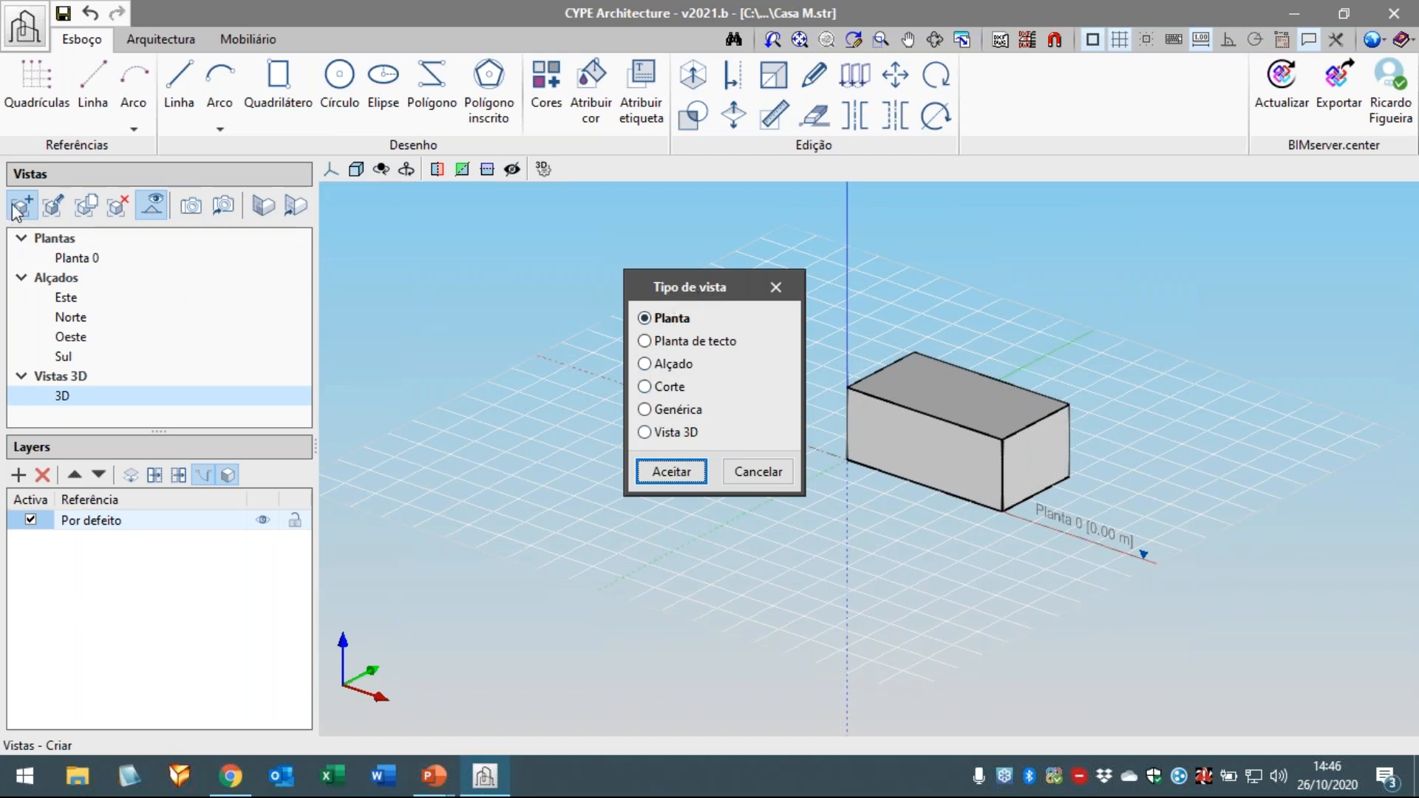
click(655, 387)
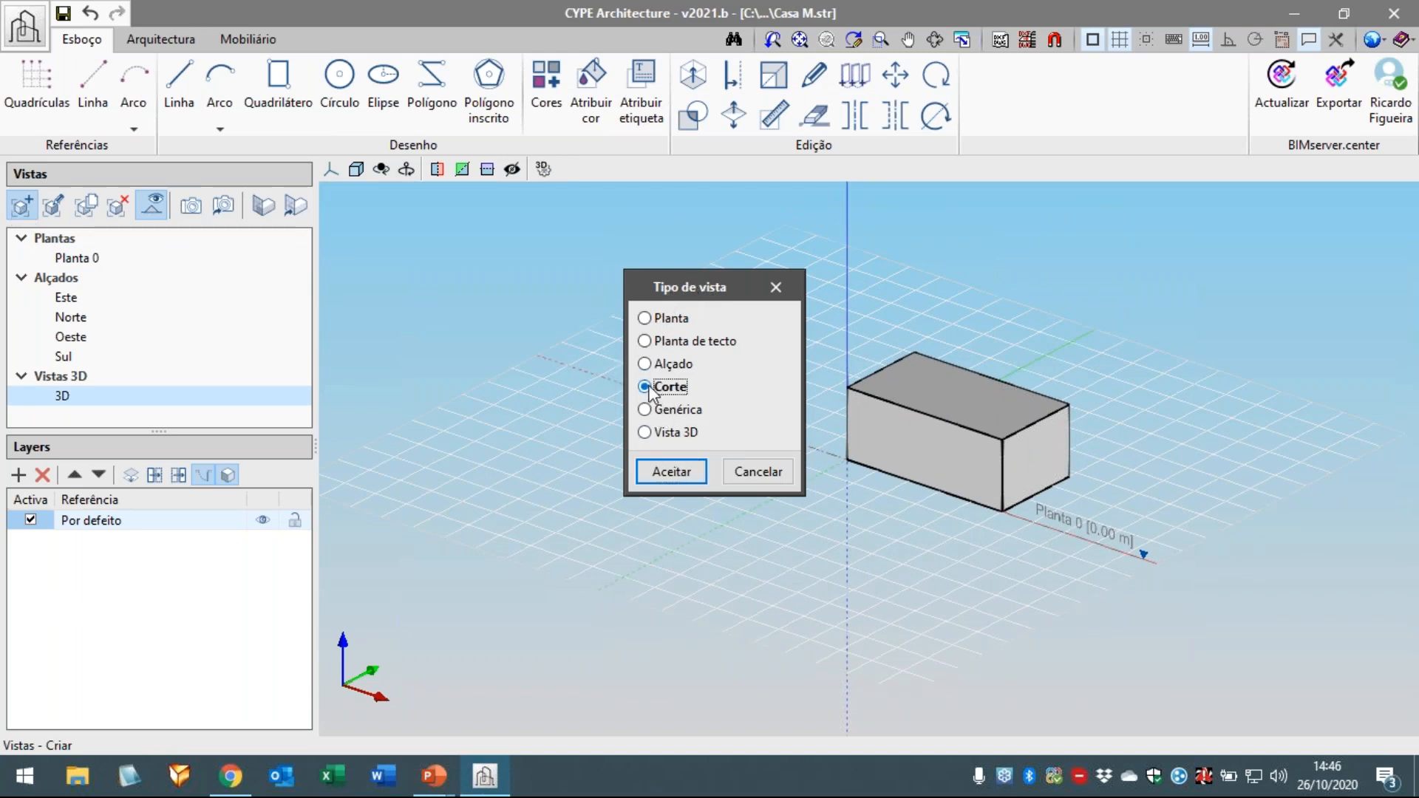
click(658, 470)
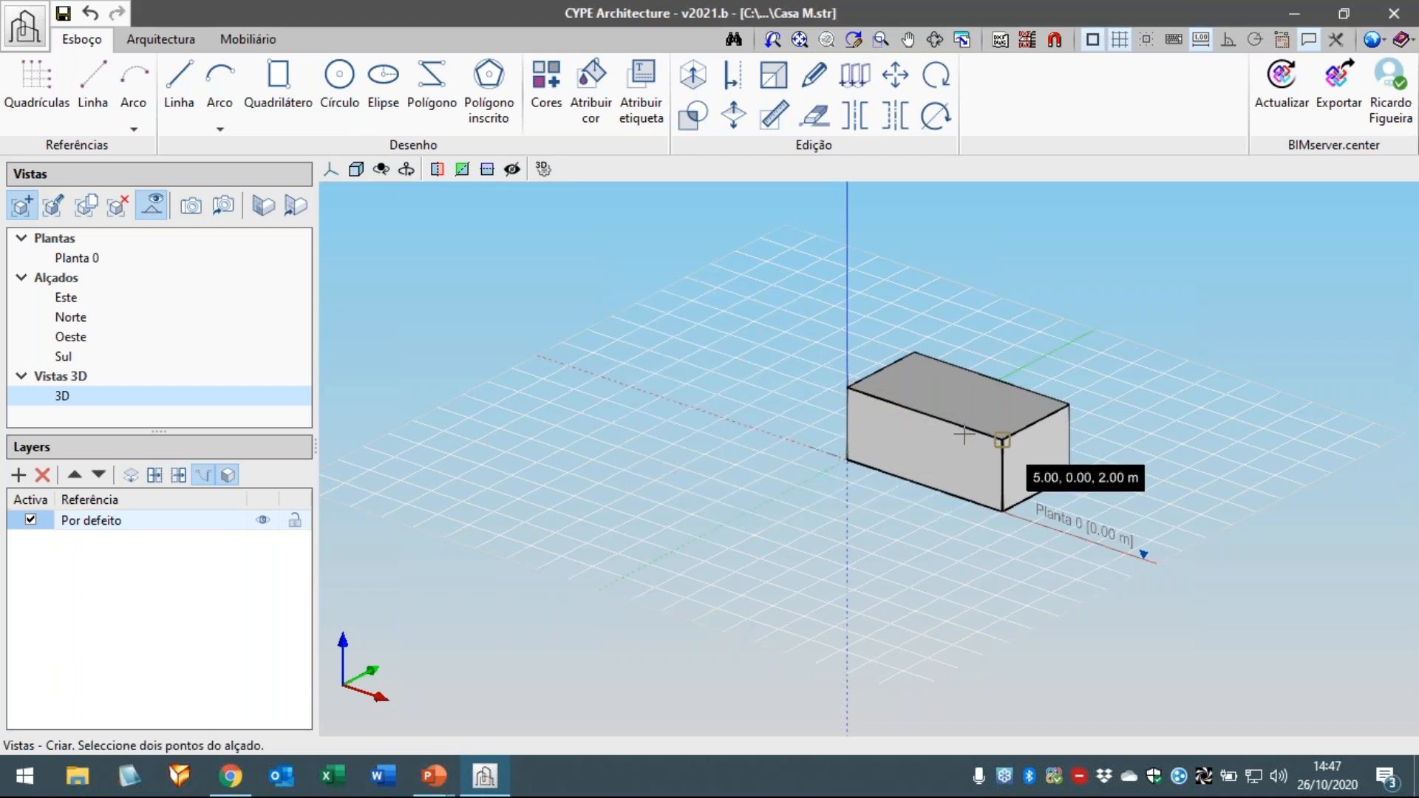
scroll(946, 427, up, 3)
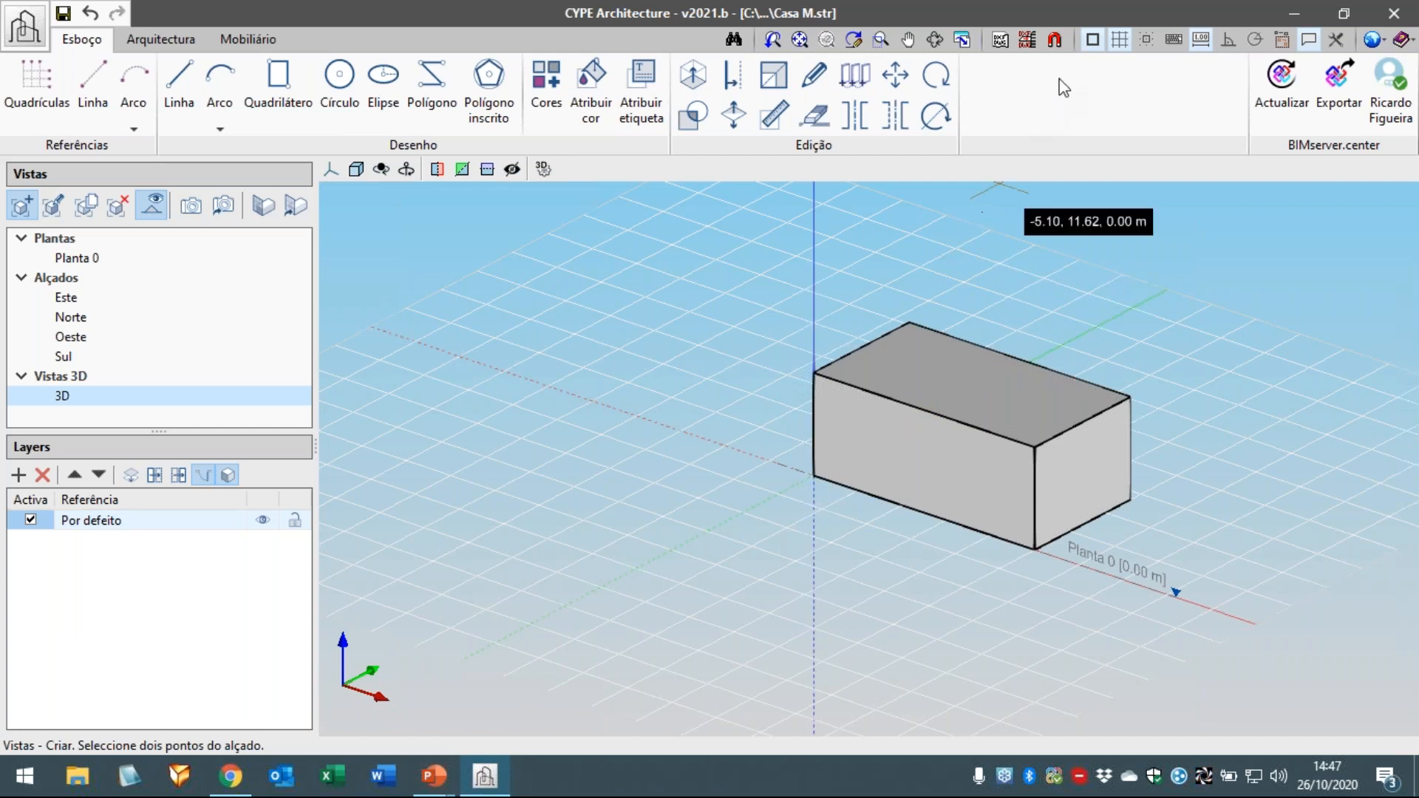
click(1092, 39)
click(681, 330)
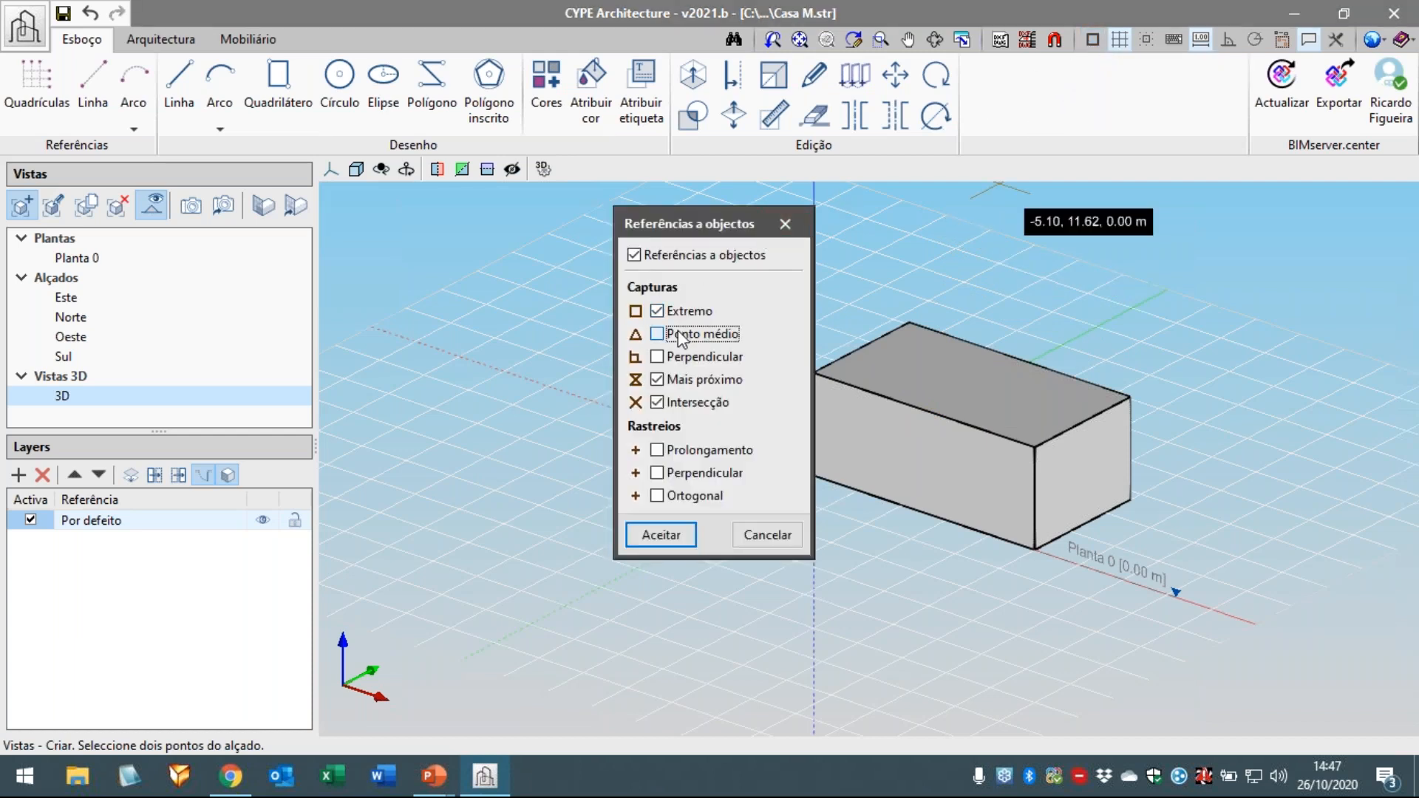
click(649, 535)
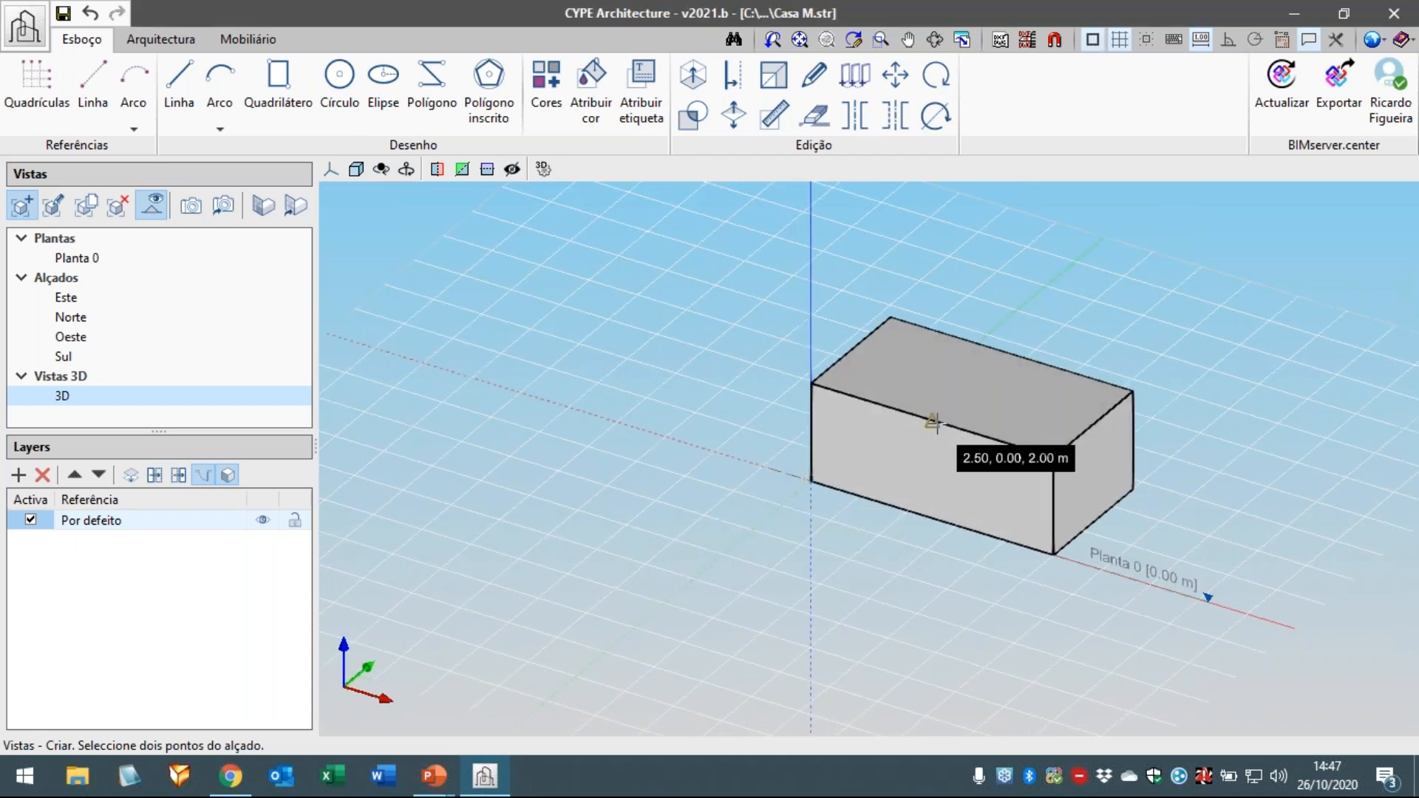
- Define the section across the midpoints of the box's long top edges, facing negative X, named C1 with a 6 m rear plane distance
click(936, 422)
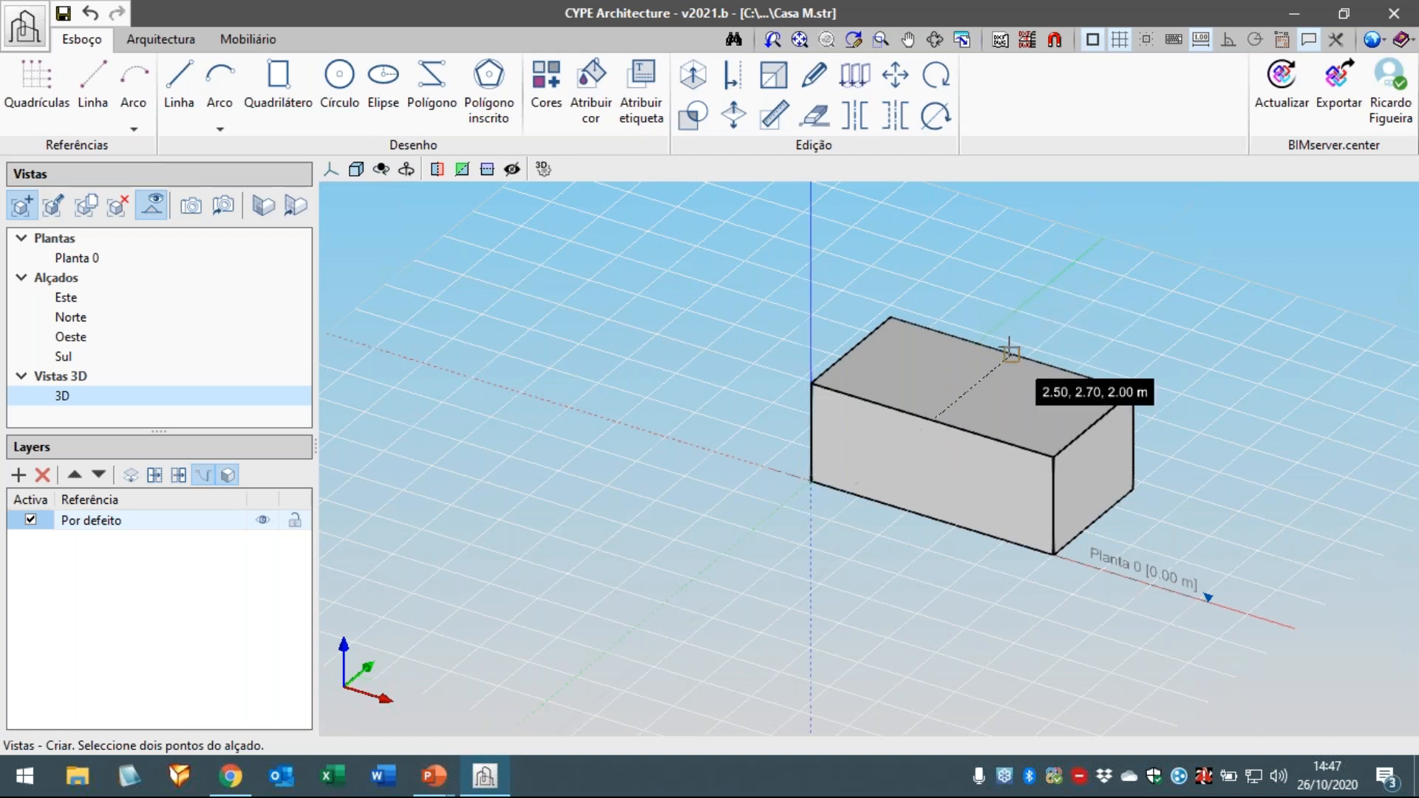
click(983, 335)
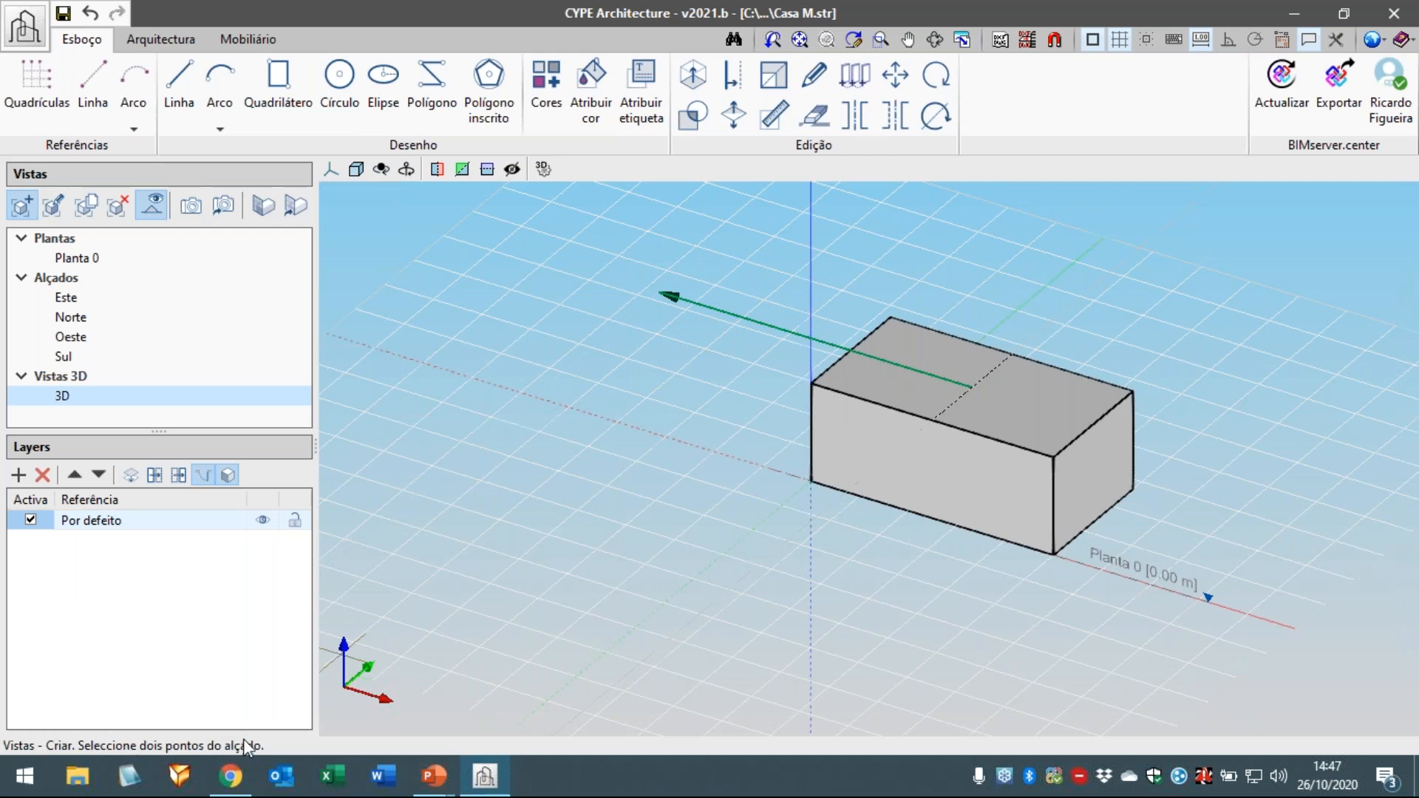
click(777, 332)
text(C1)
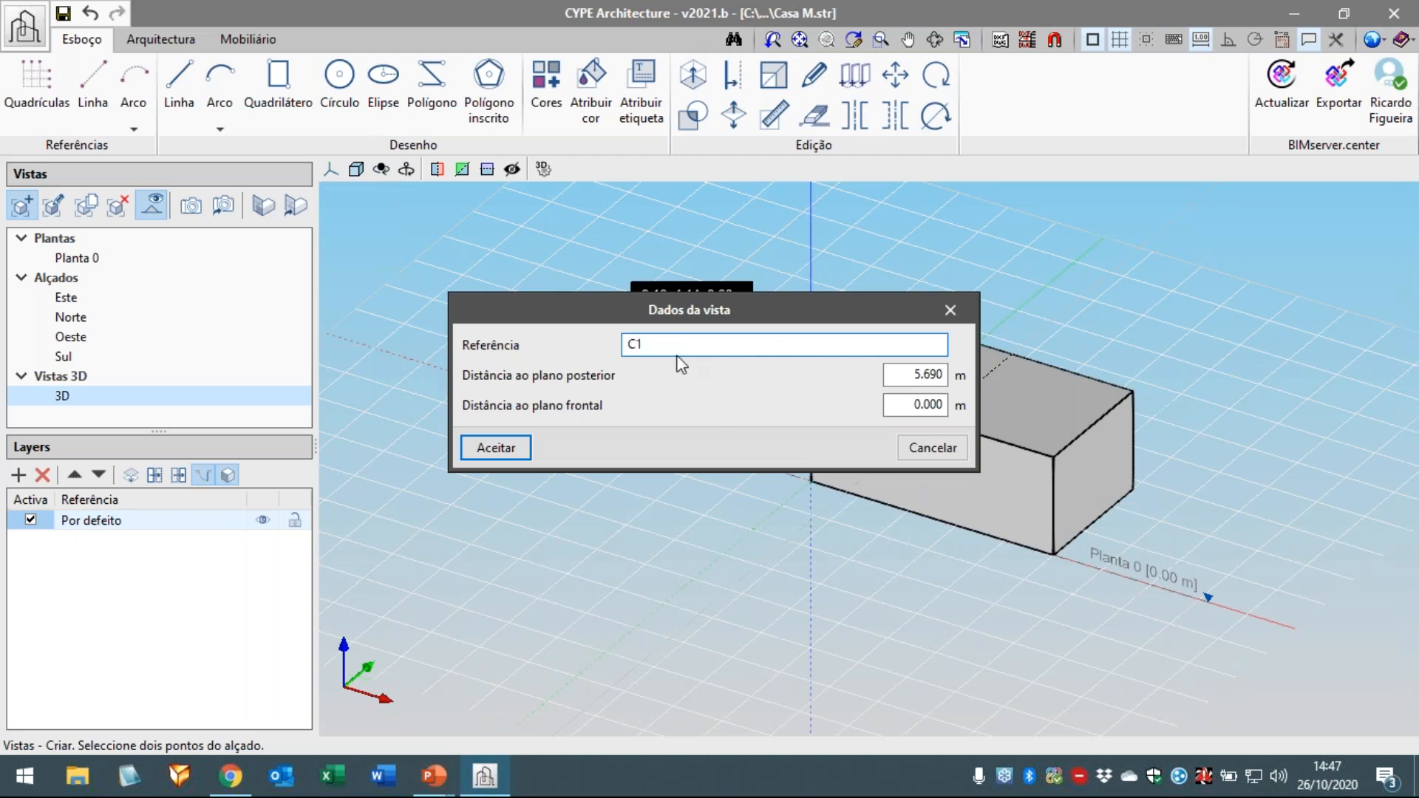
click(910, 375)
text(6)
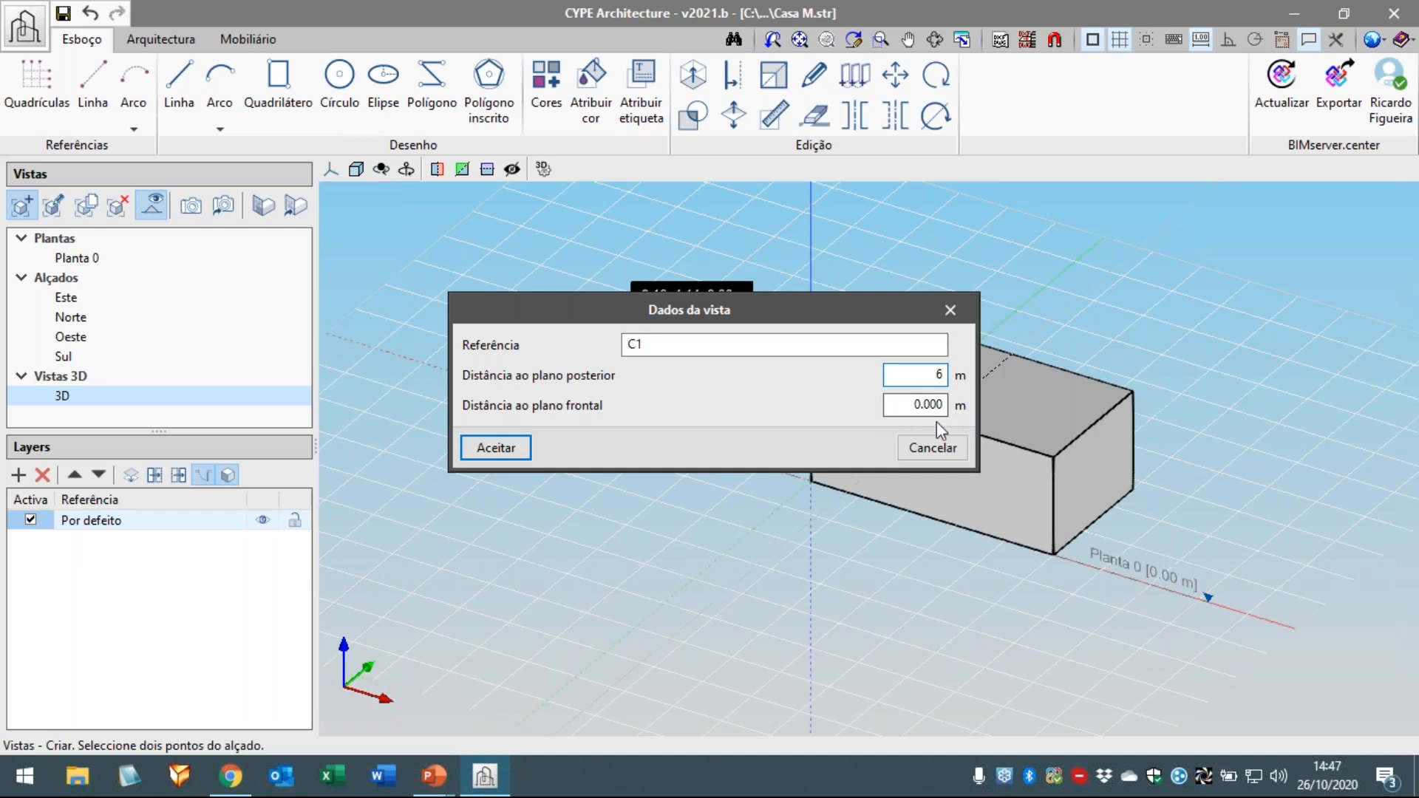
click(492, 446)
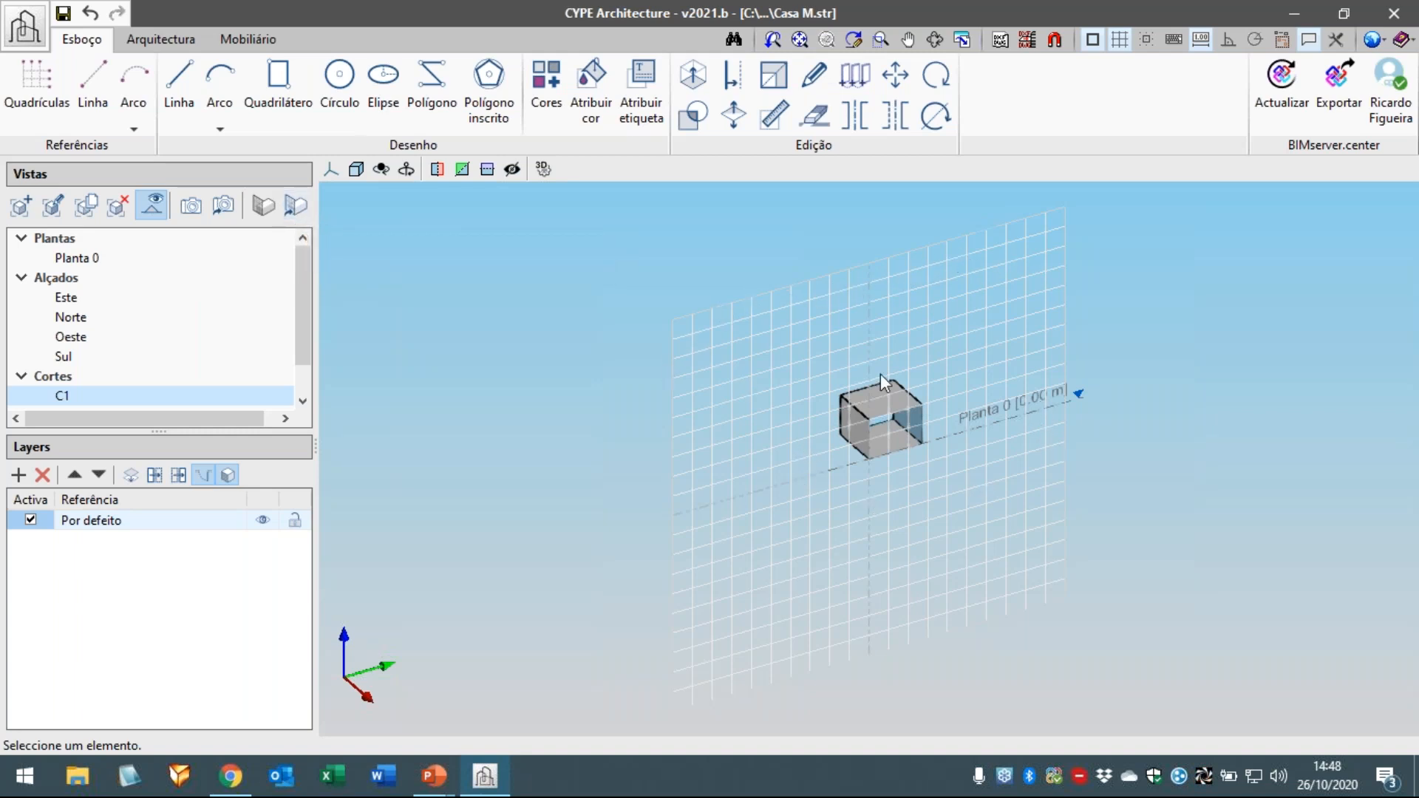
- Orient the C1 section view perpendicular to its plane and return to the 3D view of the whole box
click(296, 205)
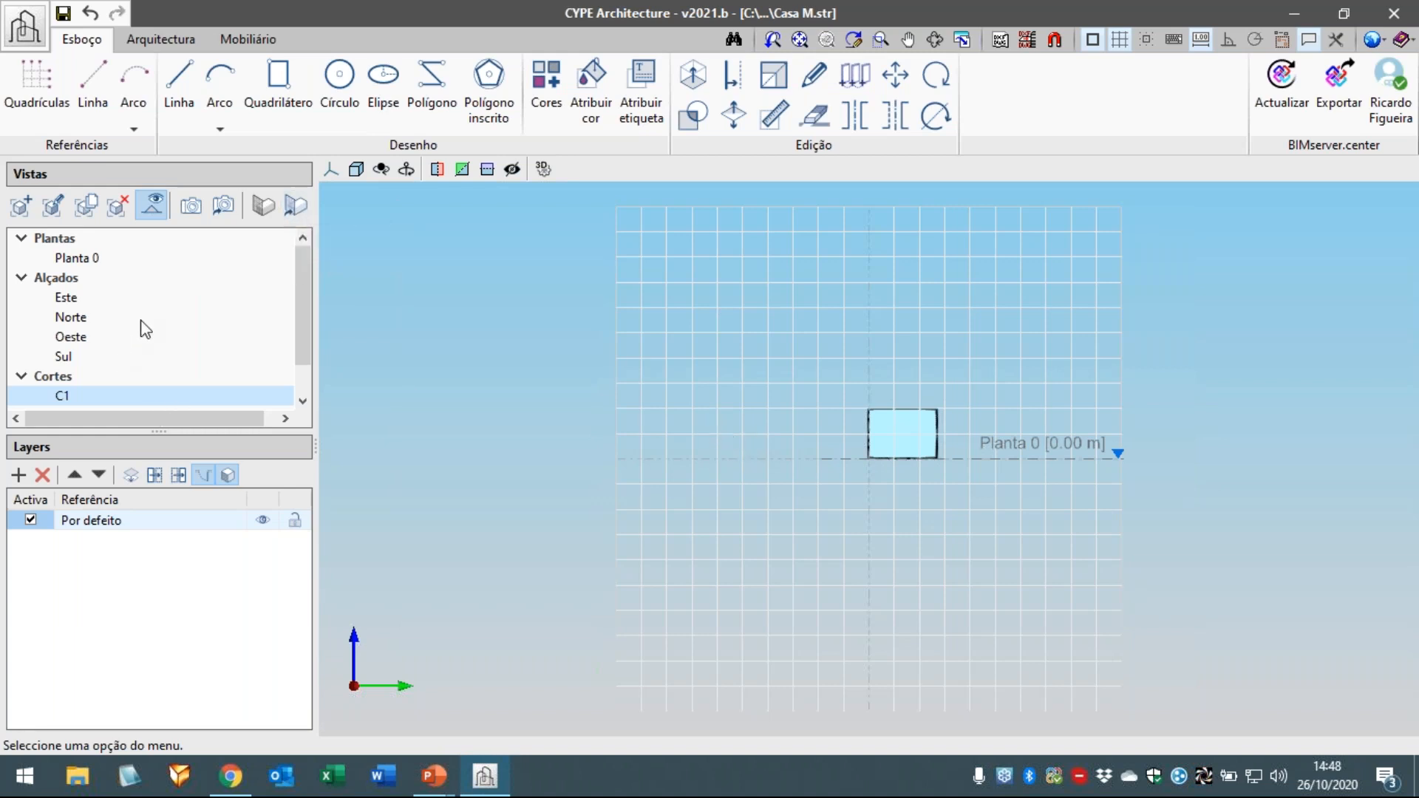
scroll(140, 326, down, 1)
click(62, 396)
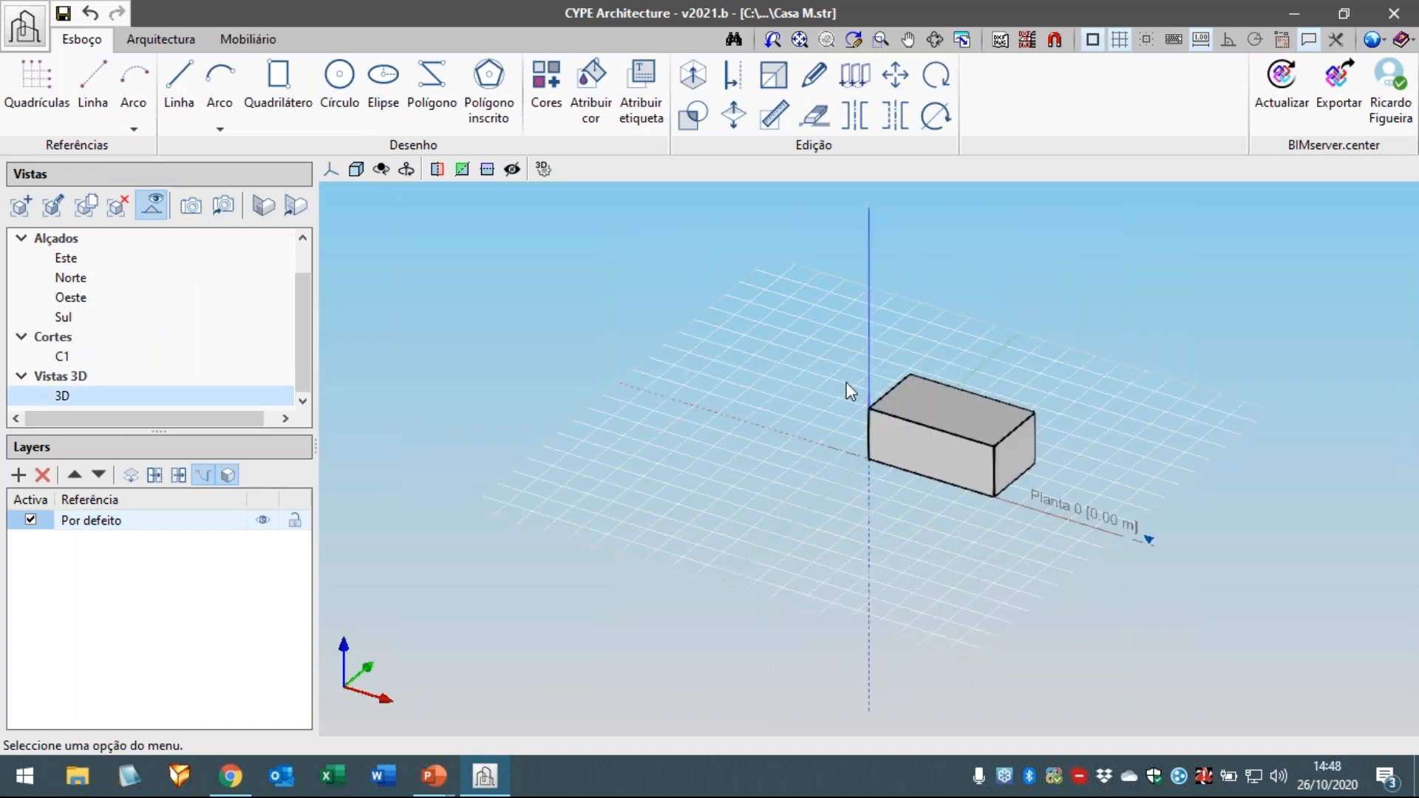
middle_drag(932, 401, 805, 378)
scroll(835, 415, up, 1)
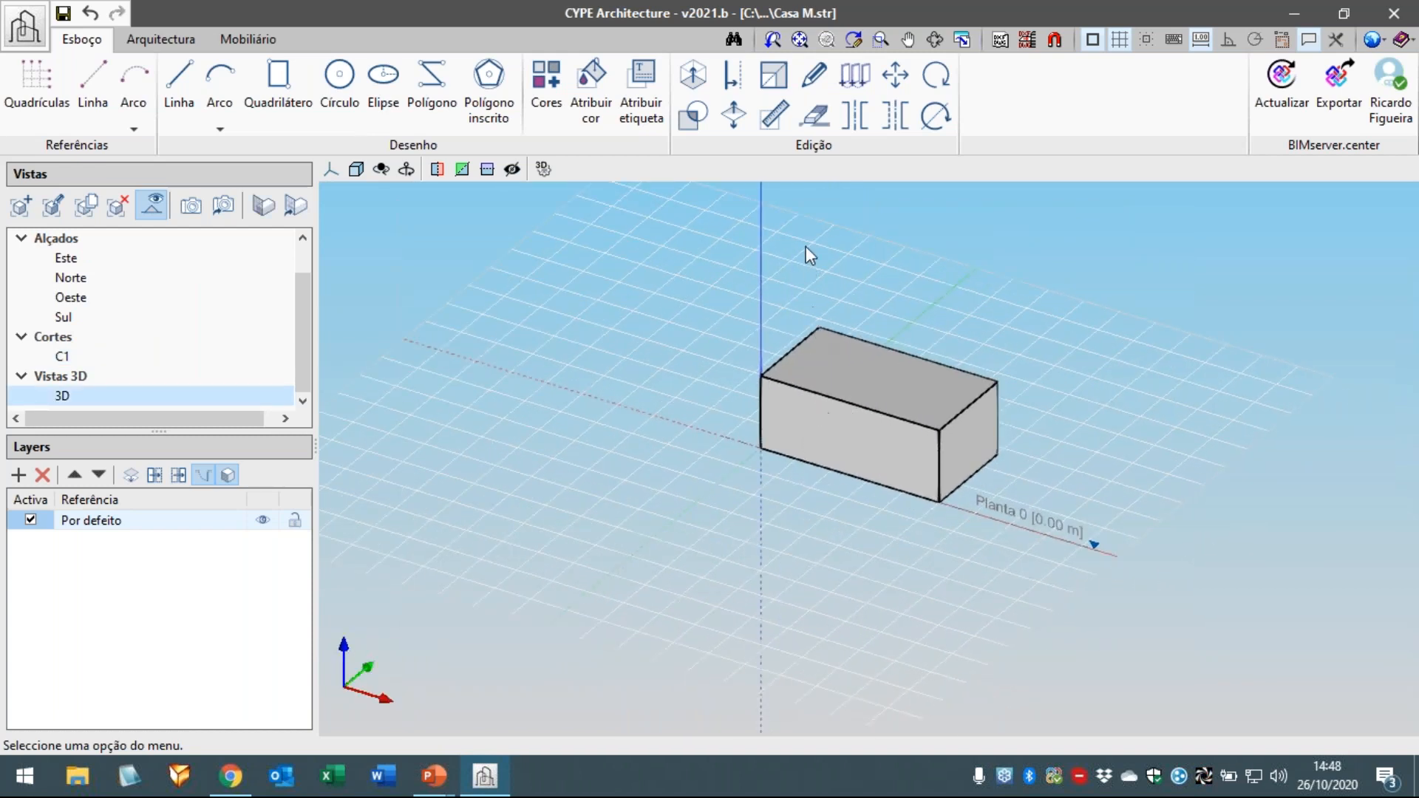
- Erase the box's front top long edge, then erase the end face on its positive X side
click(817, 117)
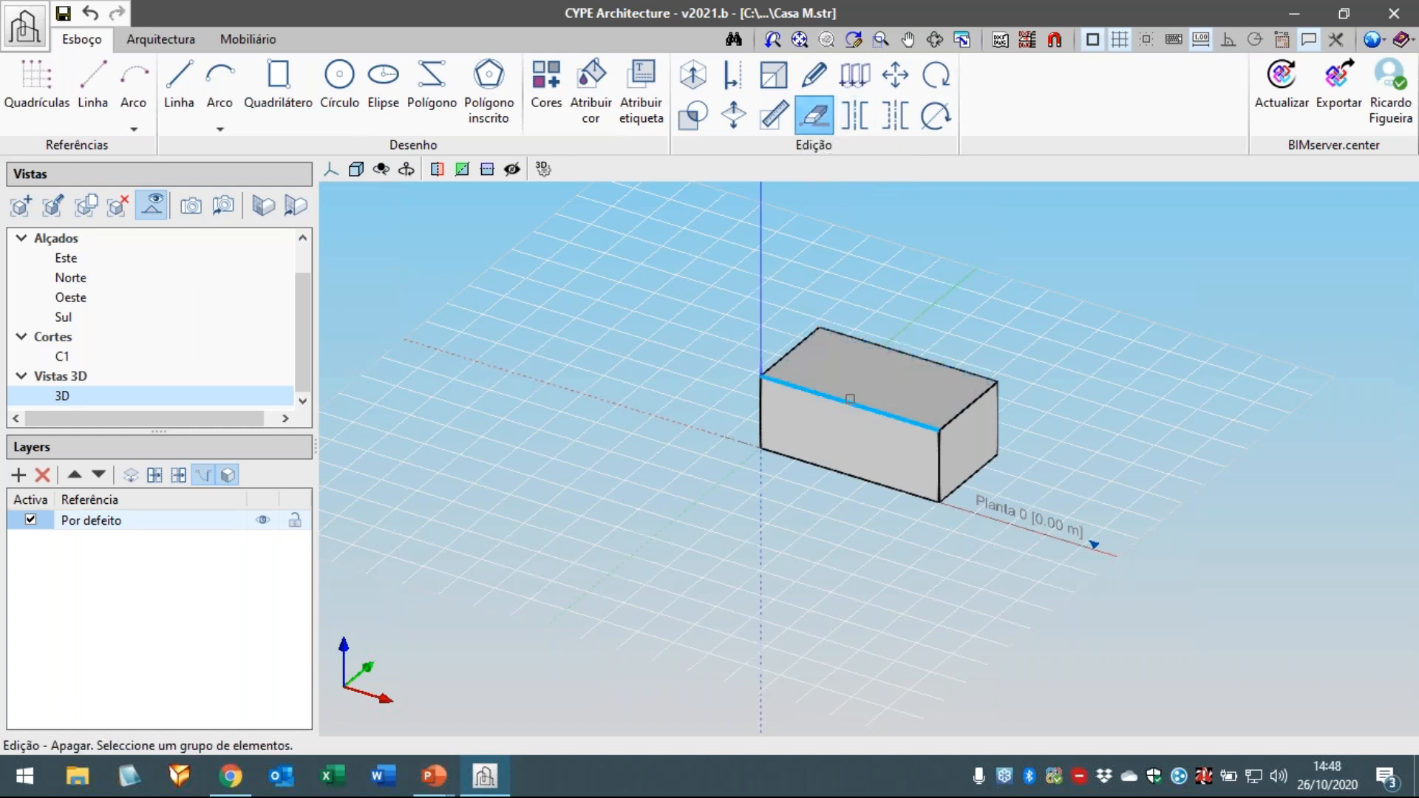
click(847, 398)
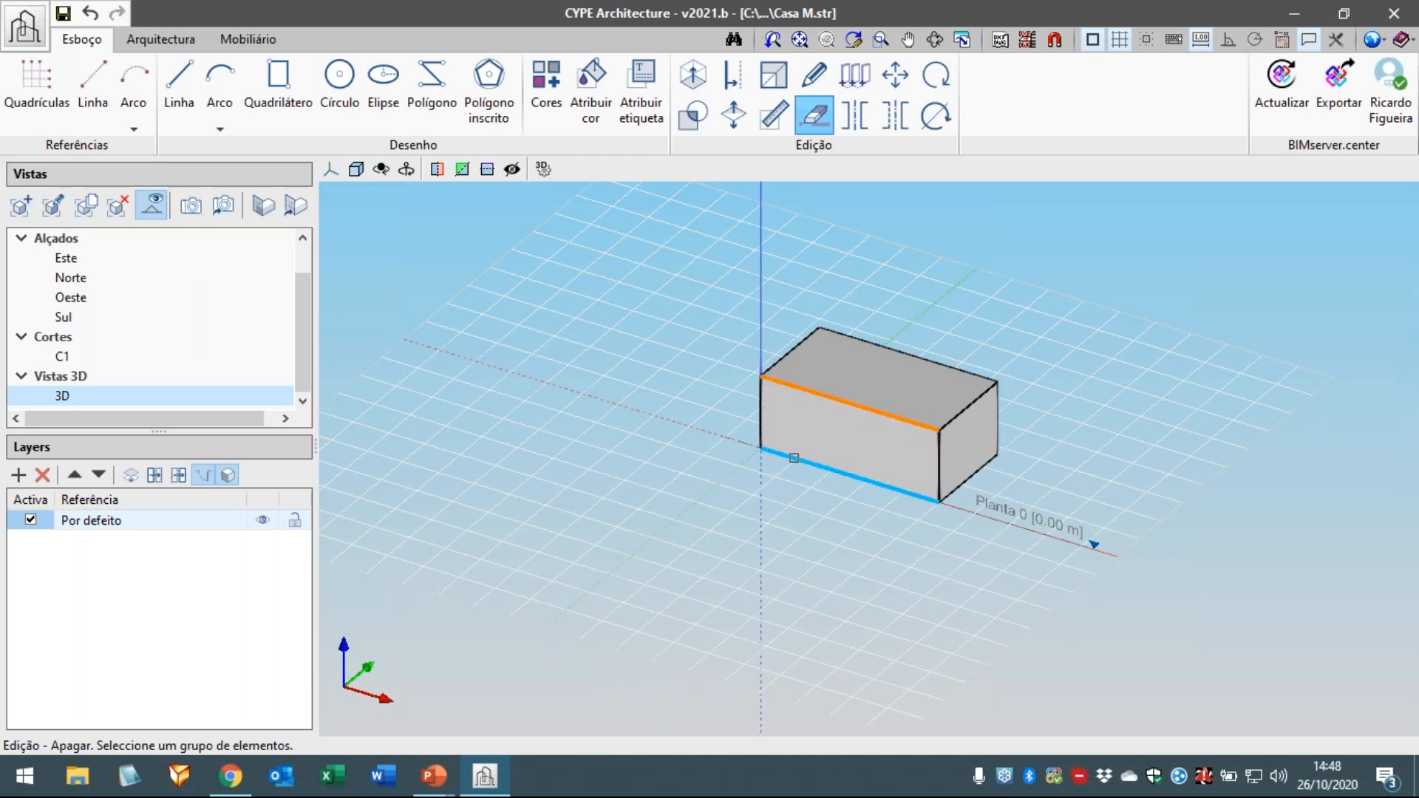
right_click(794, 492)
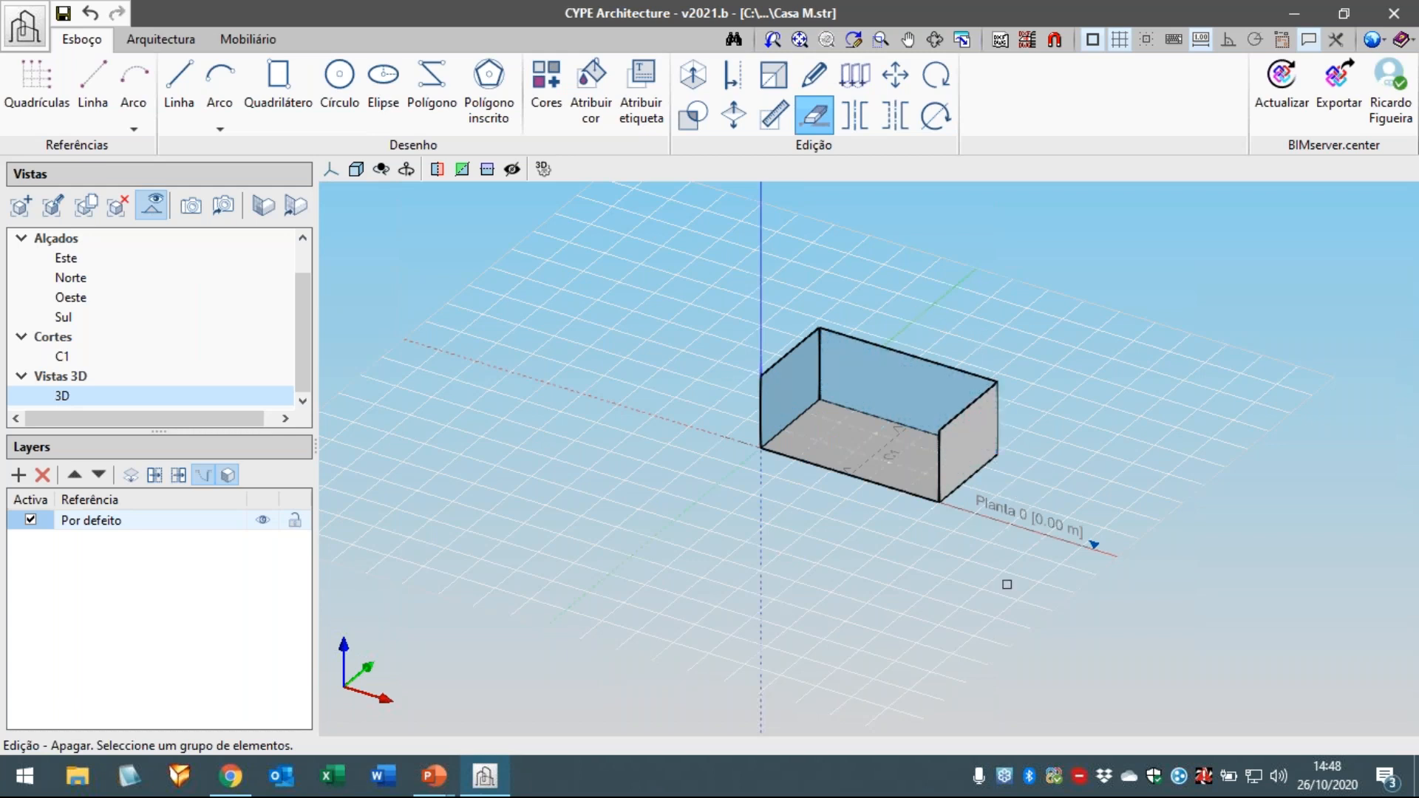
scroll(1088, 455, up, 2)
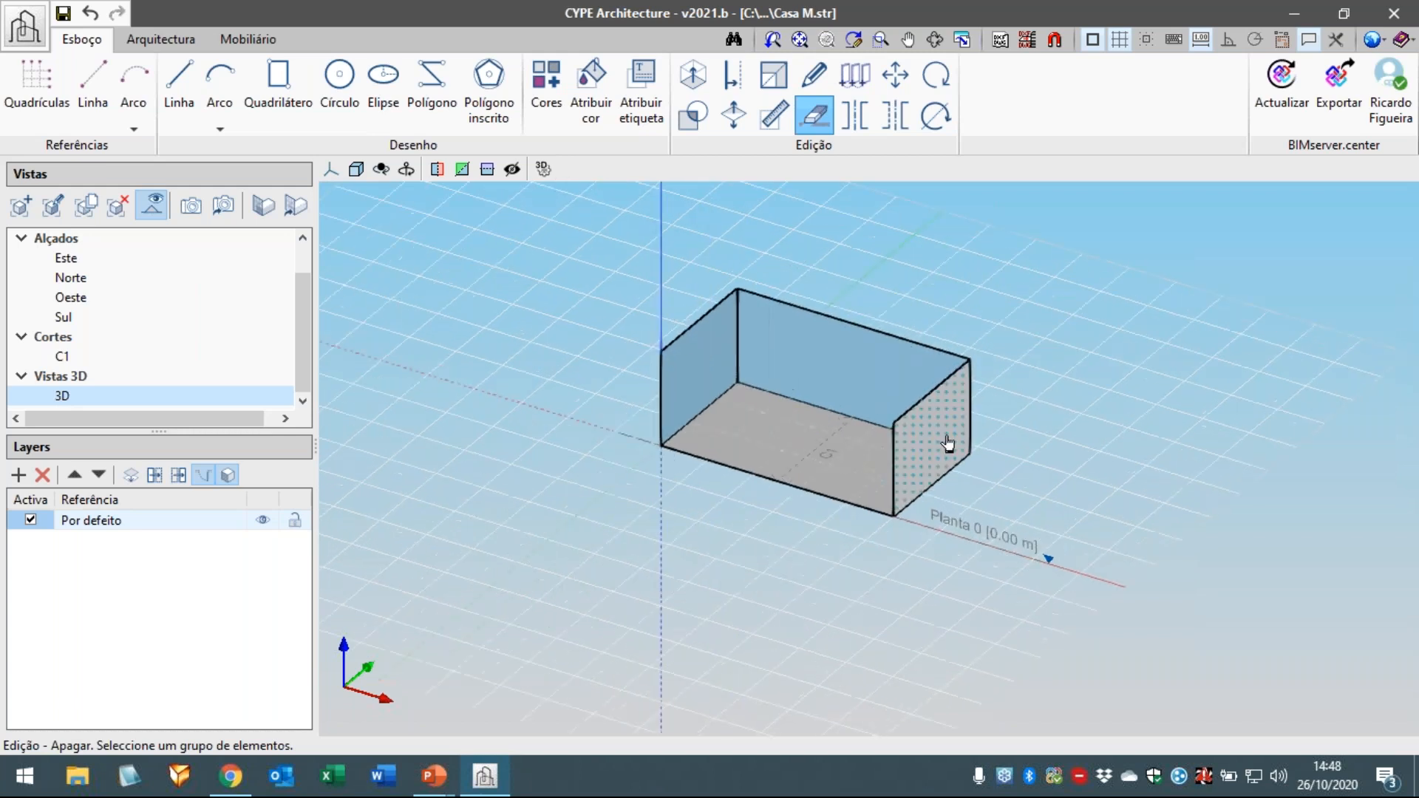
click(949, 444)
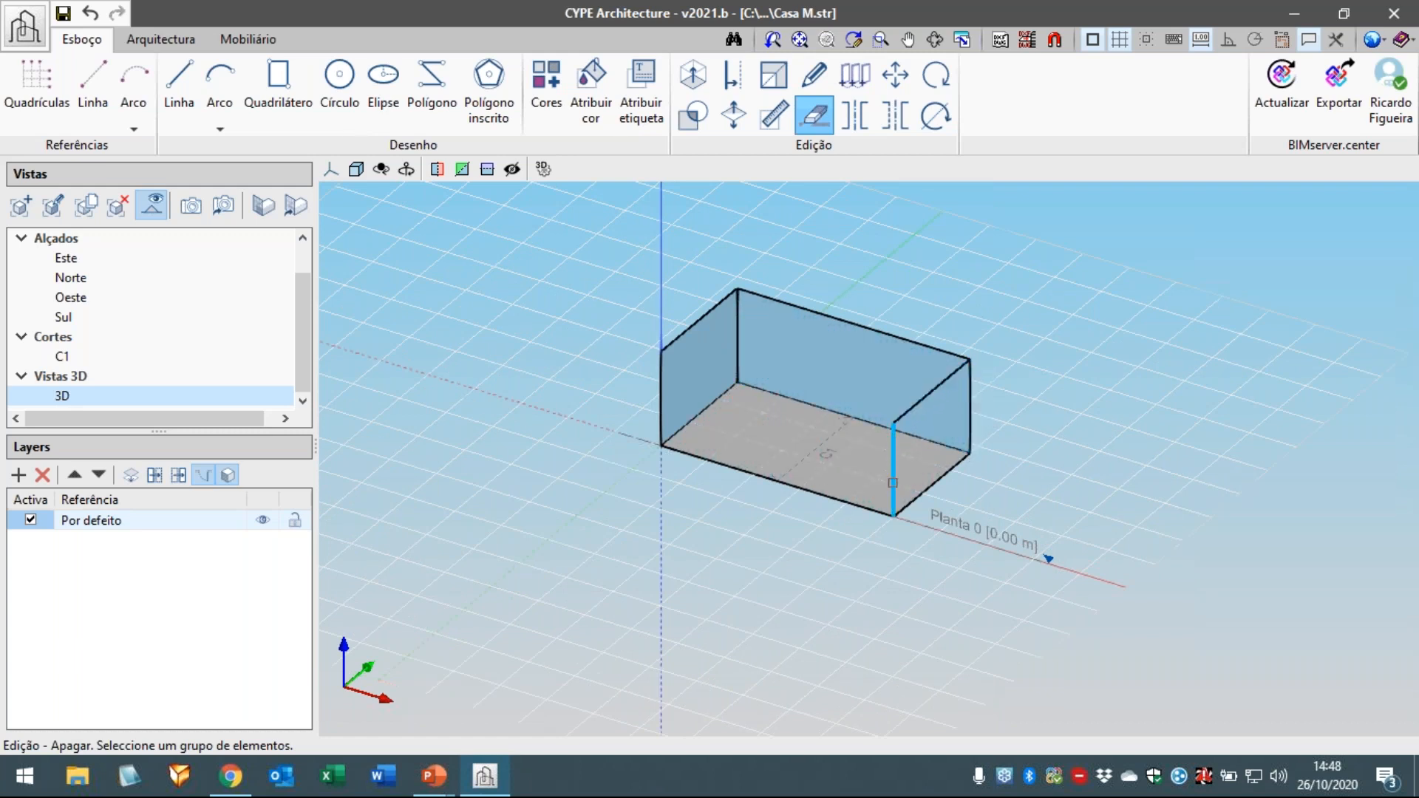
- Erase all remaining edges and faces of the box from the 3D view
scroll(893, 483, down, 3)
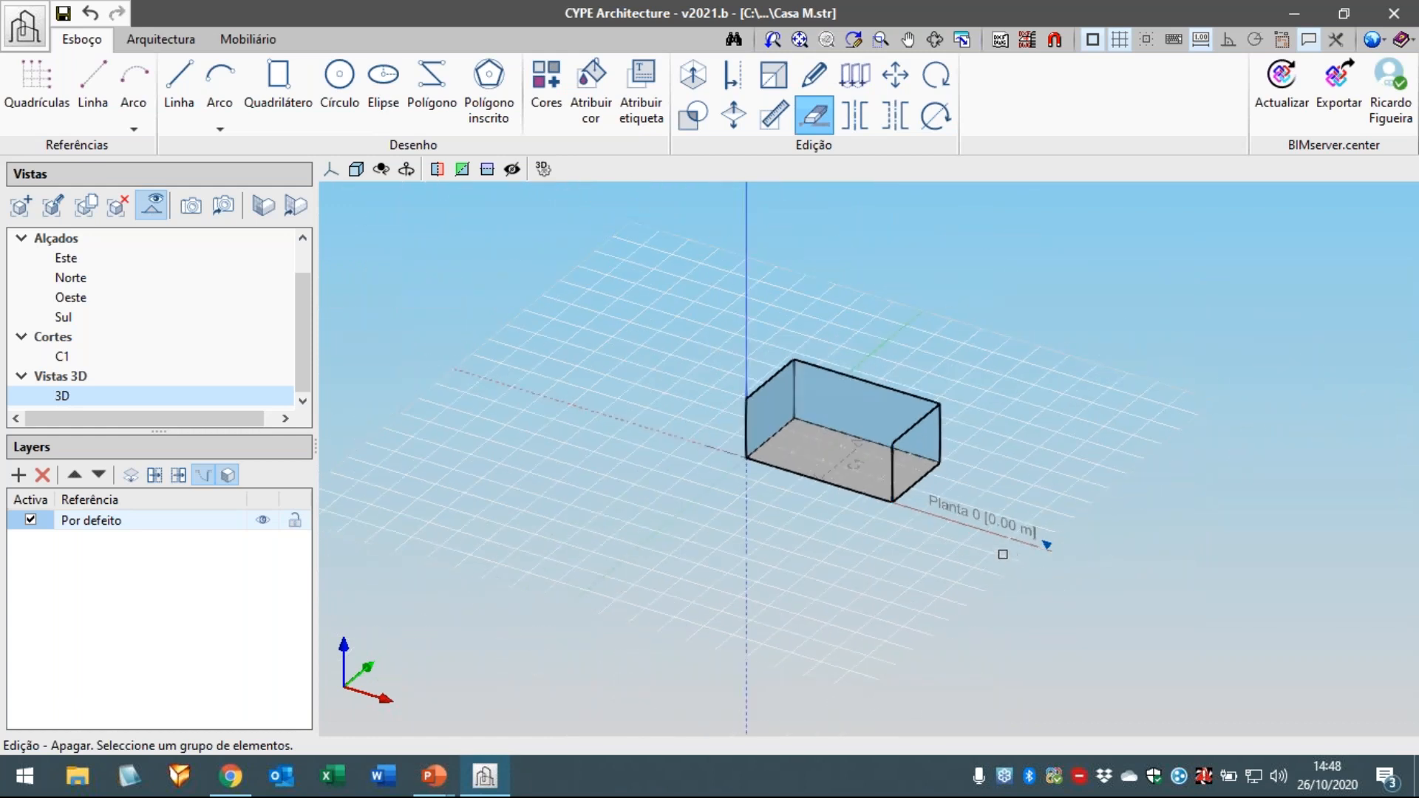
middle_drag(1077, 573, 917, 416)
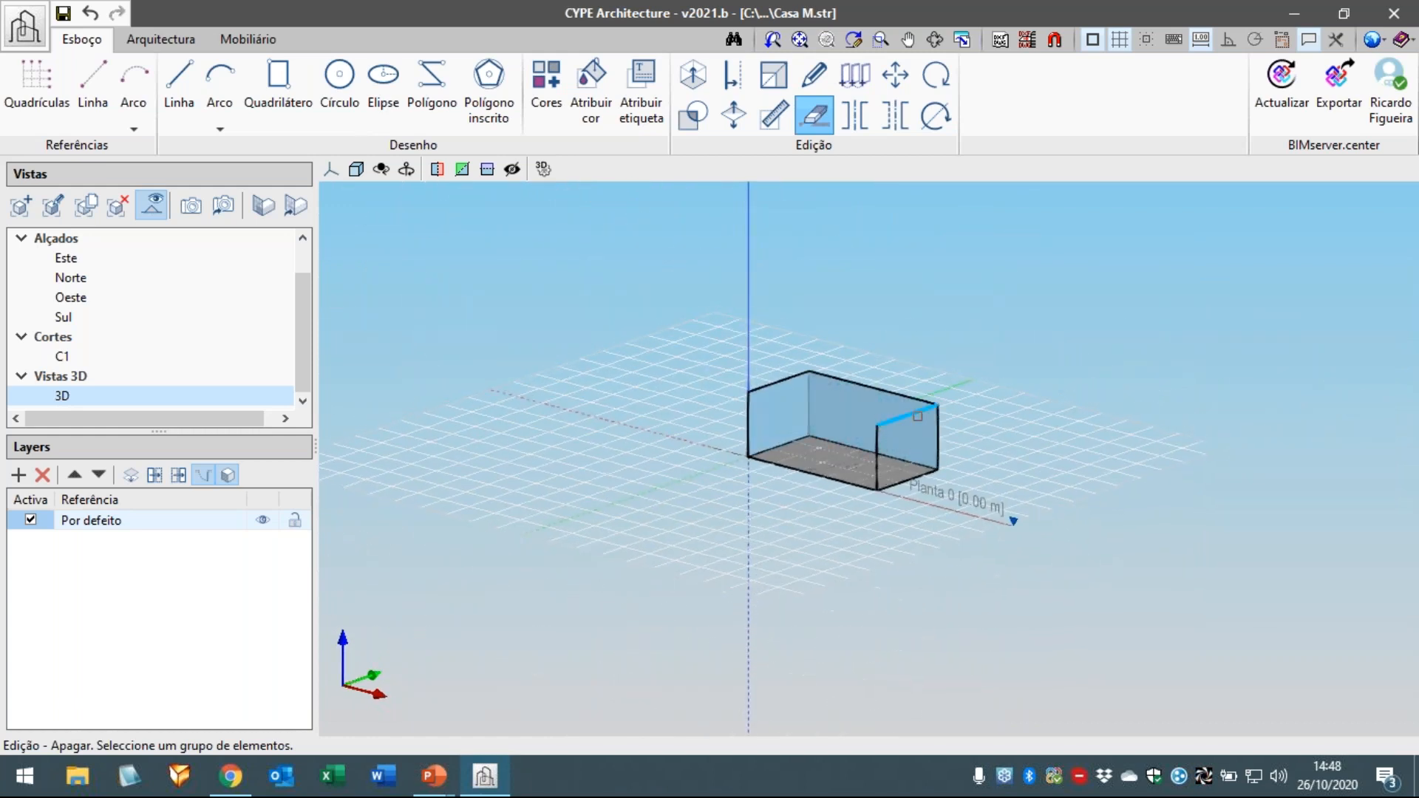
click(905, 414)
click(877, 457)
click(877, 457)
right_click(1006, 307)
drag(509, 282, 663, 304)
drag(1210, 573, 618, 339)
right_click(636, 286)
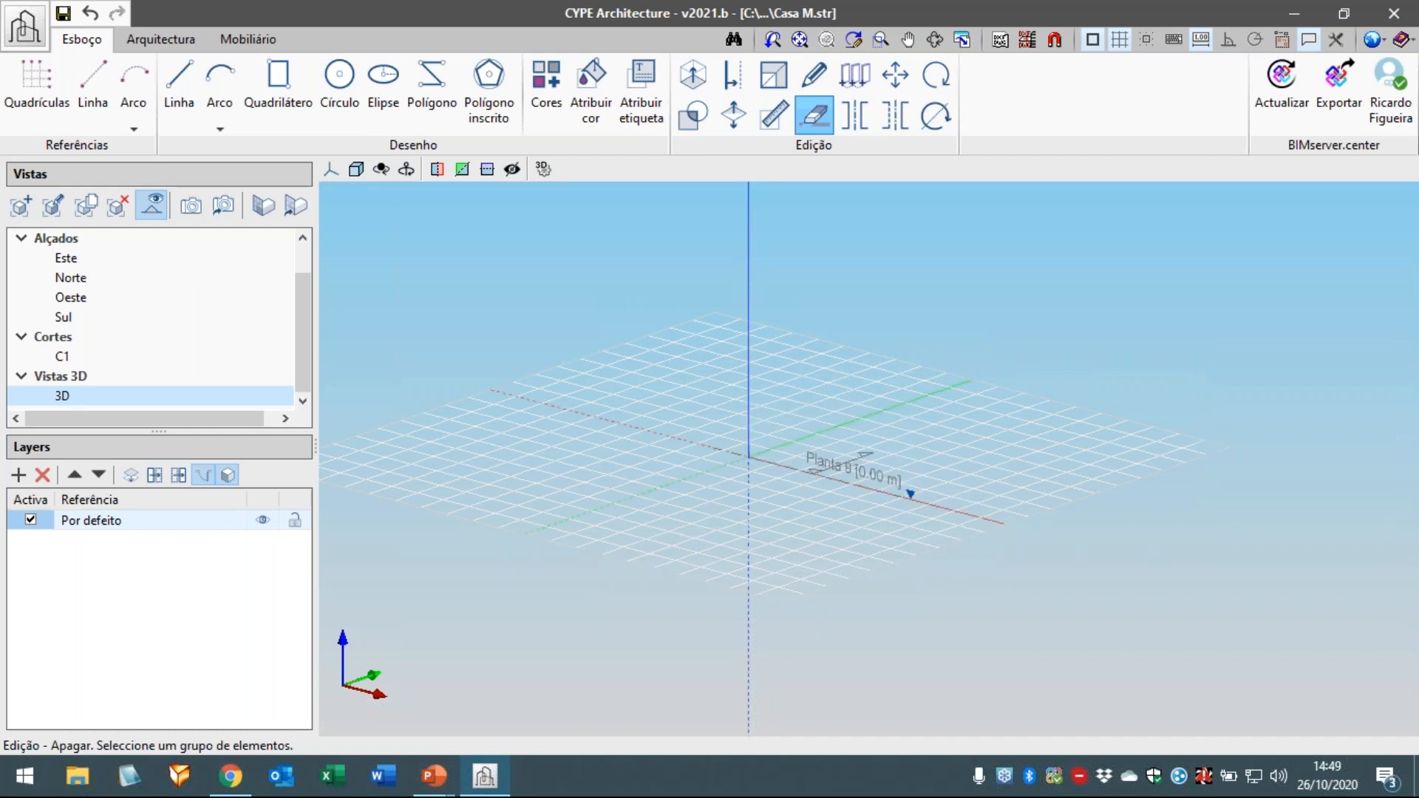
middle_drag(650, 301, 702, 330)
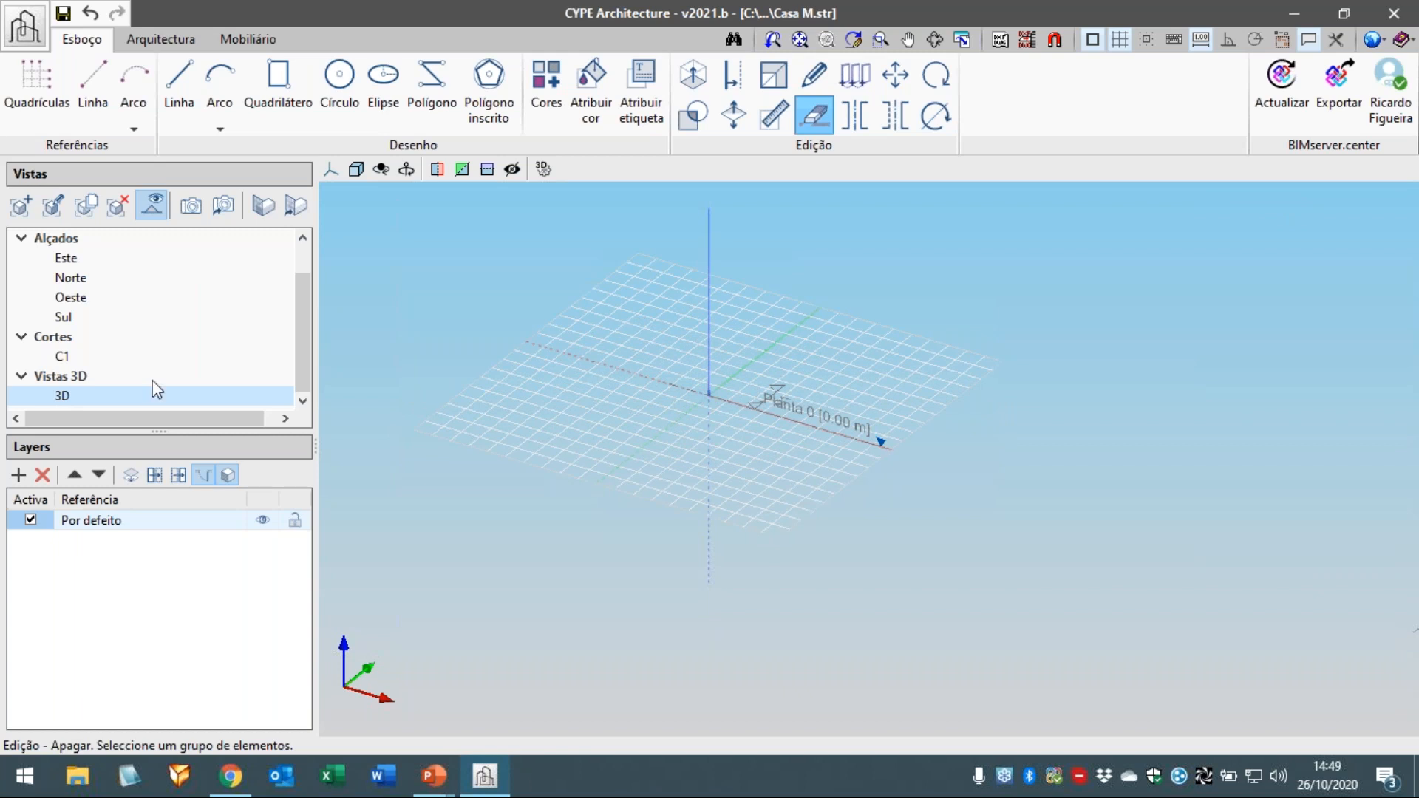
- Delete the section view C1 from the list of views
click(70, 360)
right_click(72, 363)
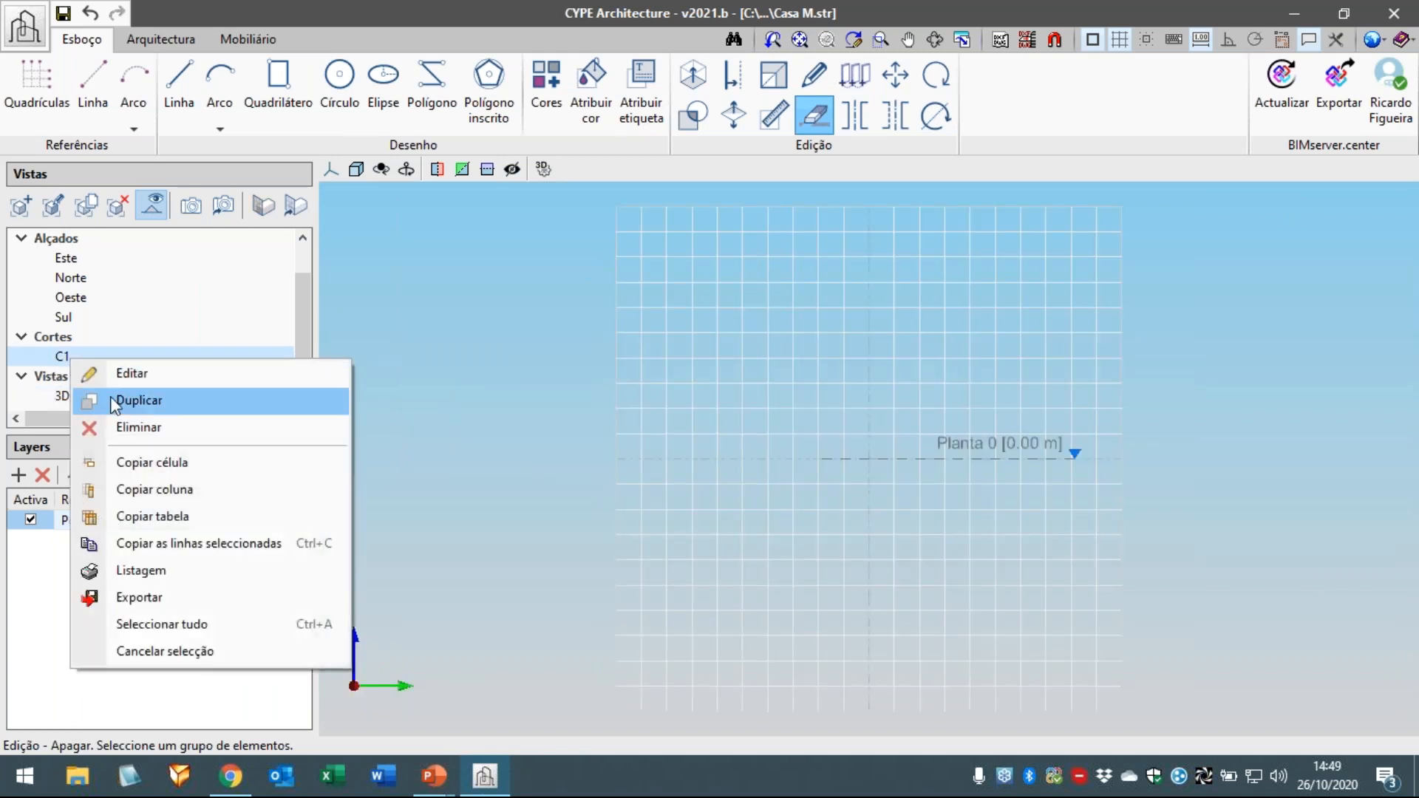
click(164, 424)
click(615, 437)
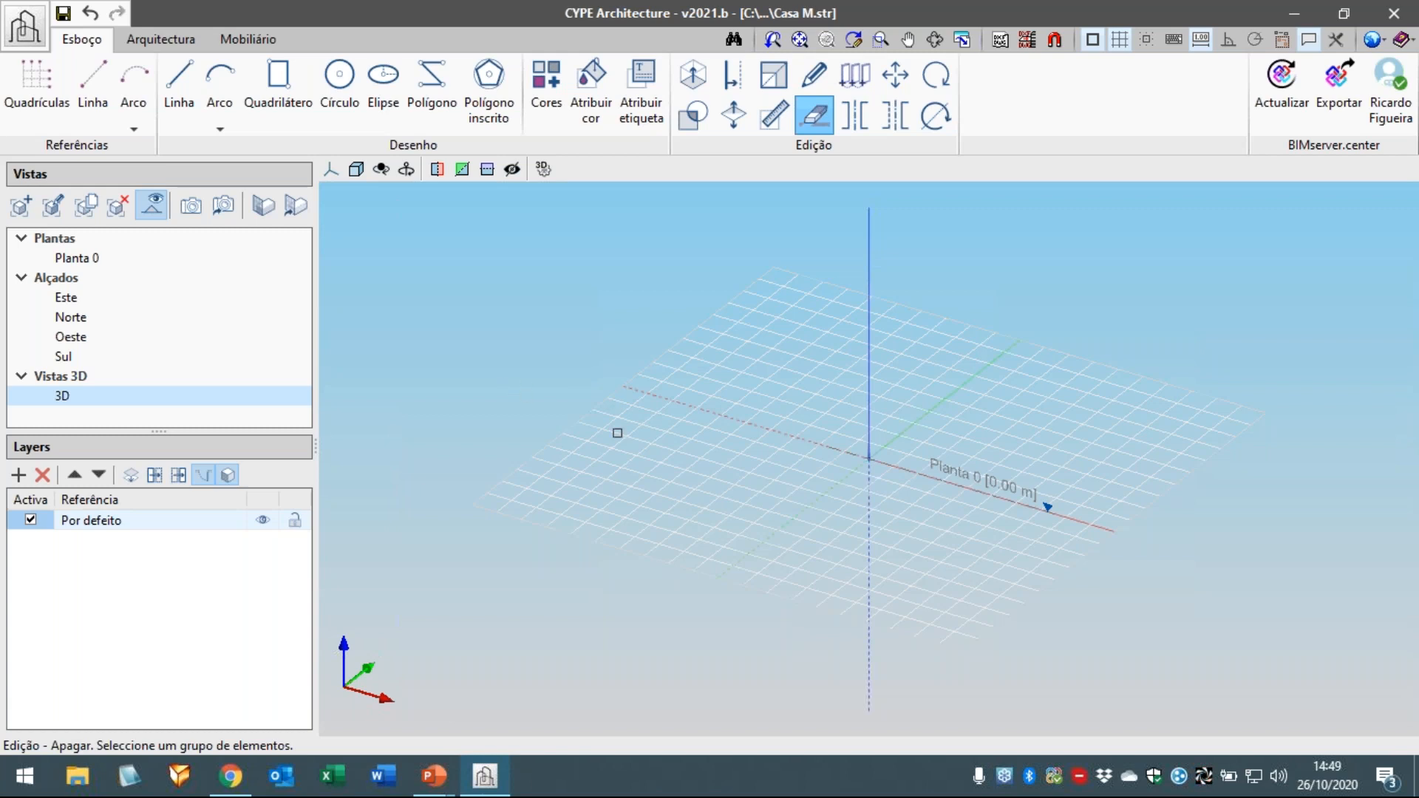
- Create a reference grid R1 with global X and Y coordinates of 0.000 m and a rotation of 0.00°
click(52, 94)
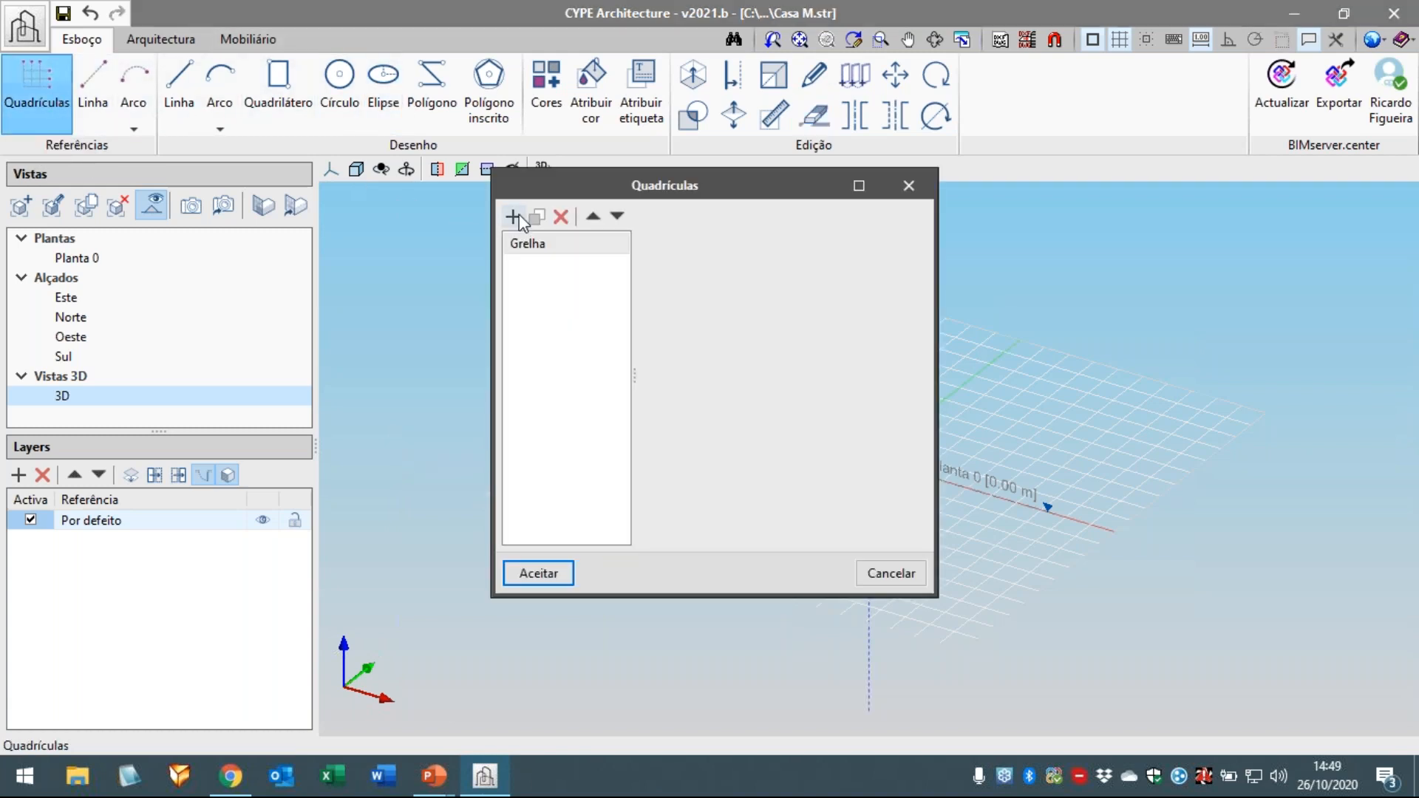
click(513, 216)
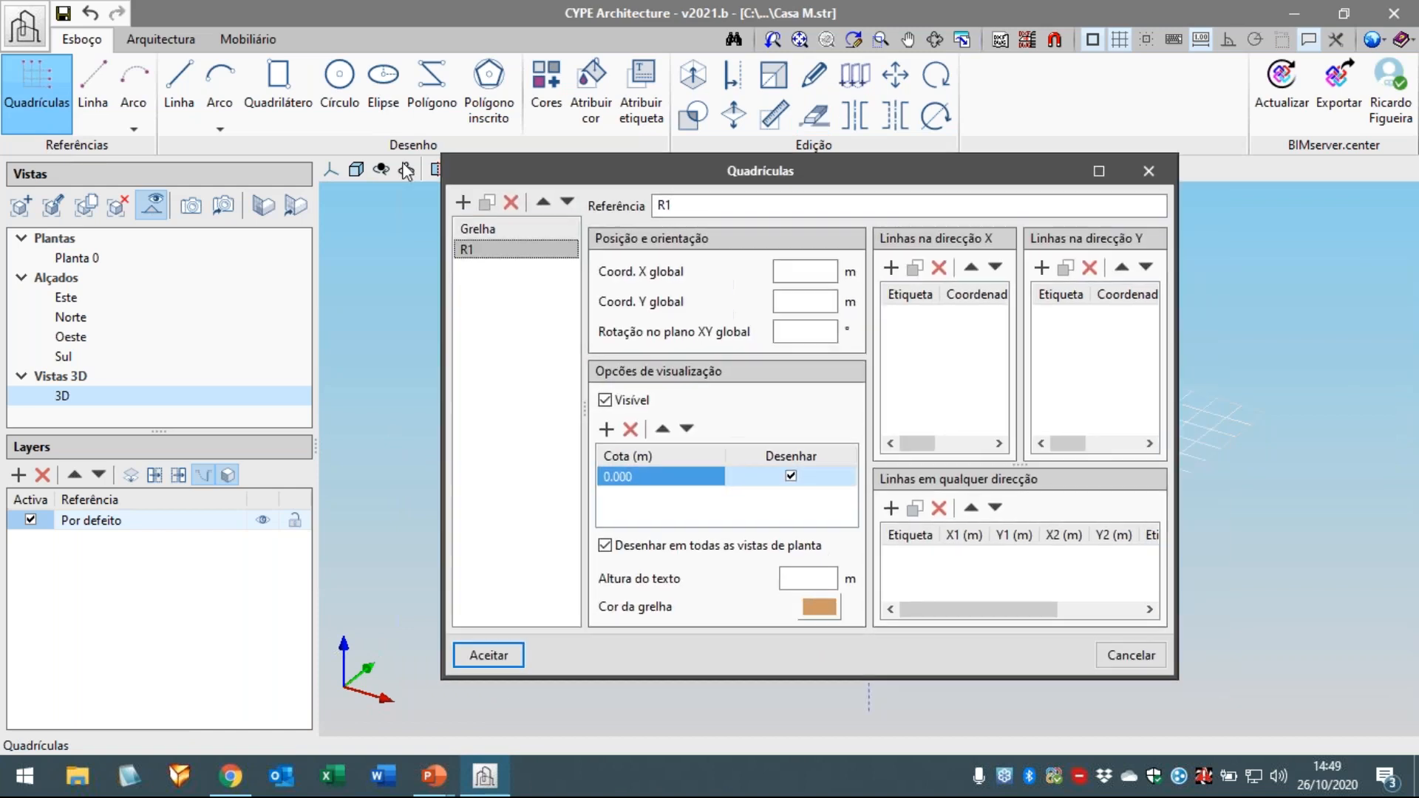
drag(406, 172, 200, 133)
drag(929, 656, 1178, 703)
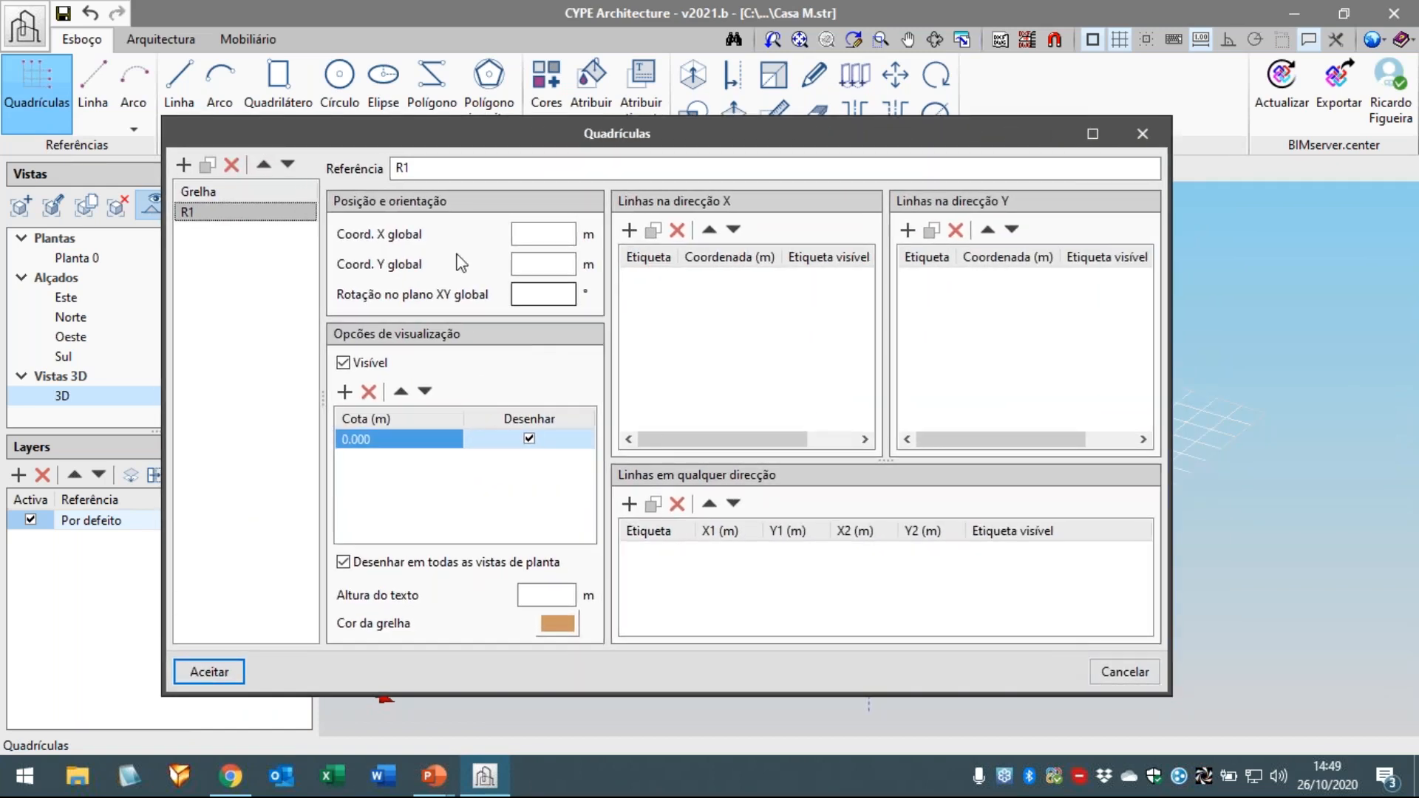
click(539, 235)
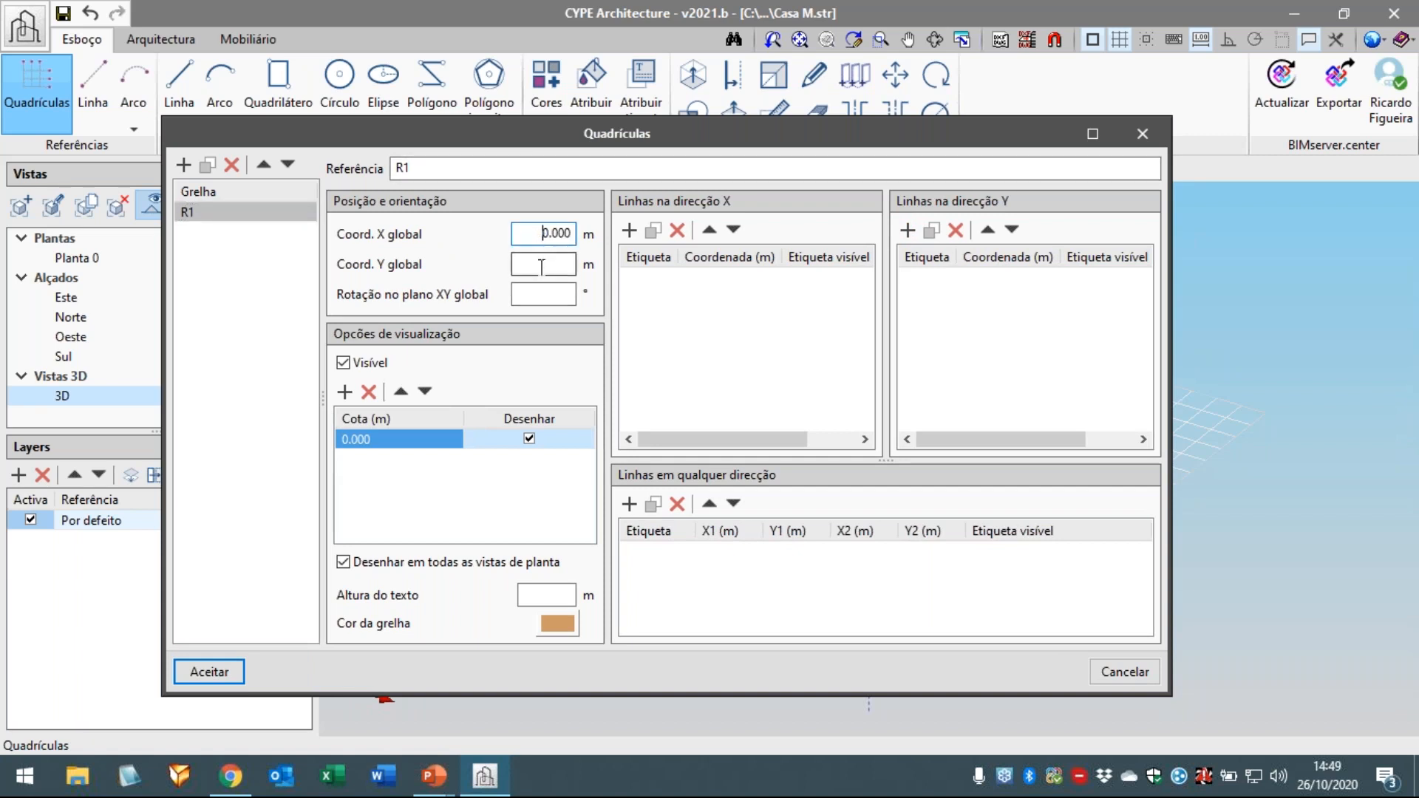
click(543, 268)
click(545, 290)
- Change the colour of grid R1 to a darker orange
click(557, 623)
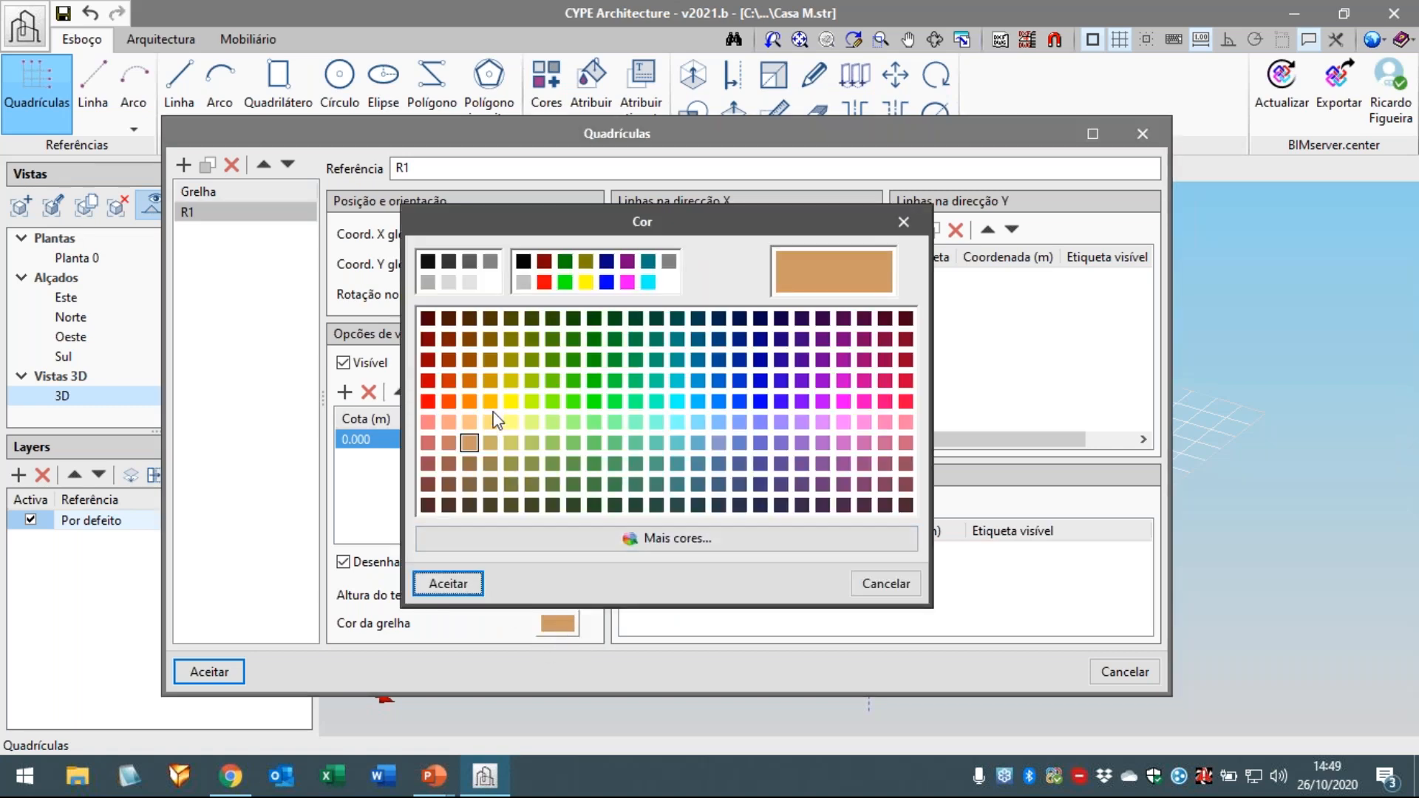
click(469, 379)
click(457, 582)
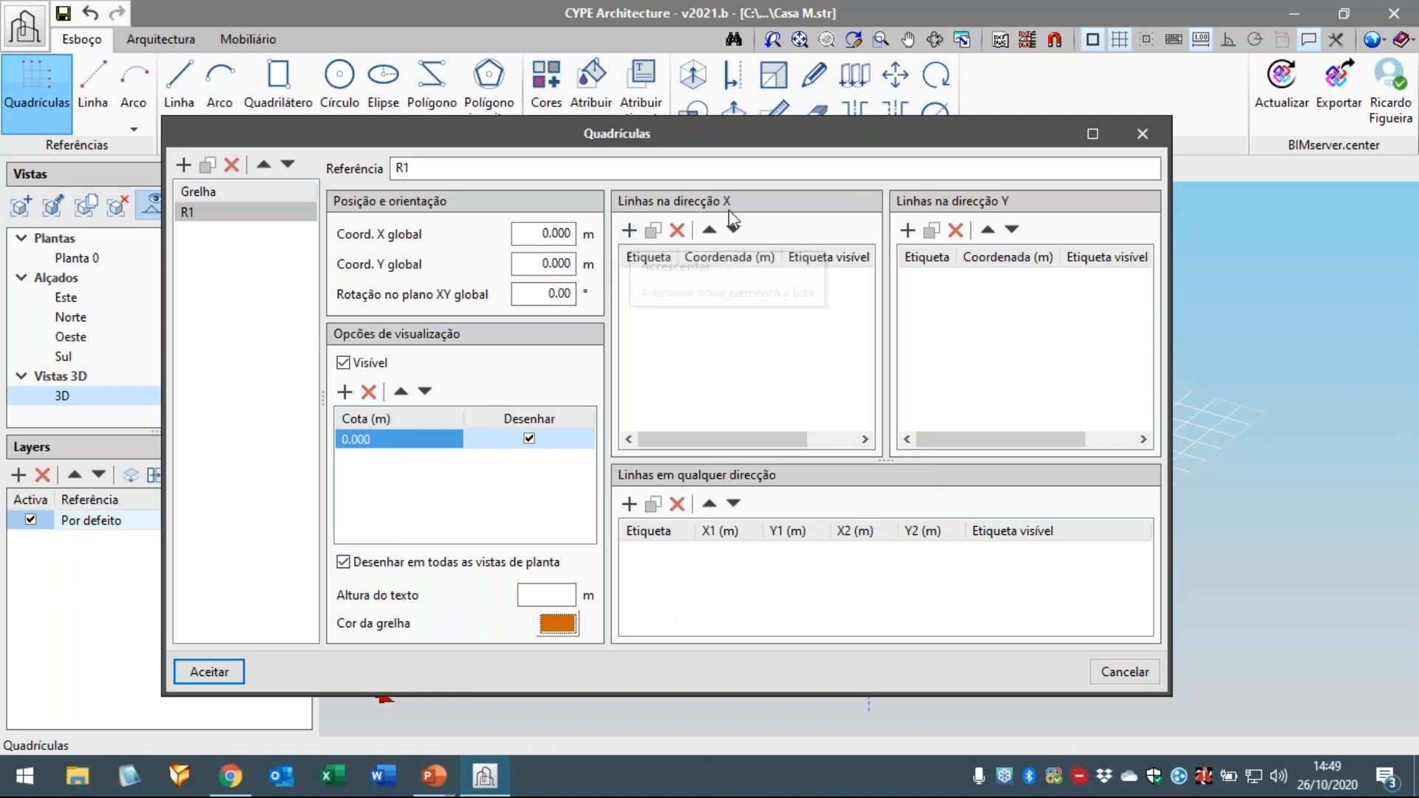
- Add six grid lines in the X direction, labelled V1 to V6
click(629, 229)
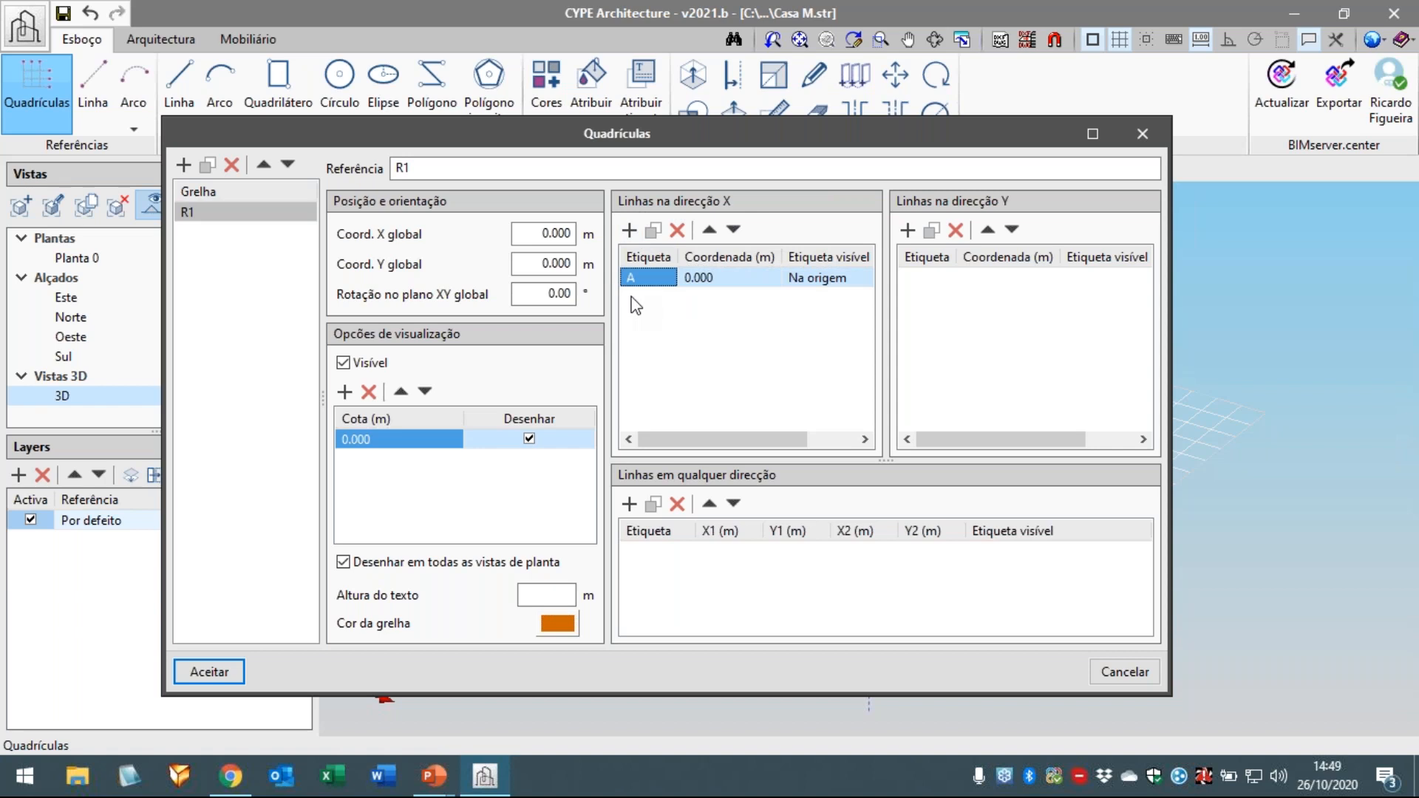
text(V1)
click(630, 230)
click(630, 230)
click(630, 230)
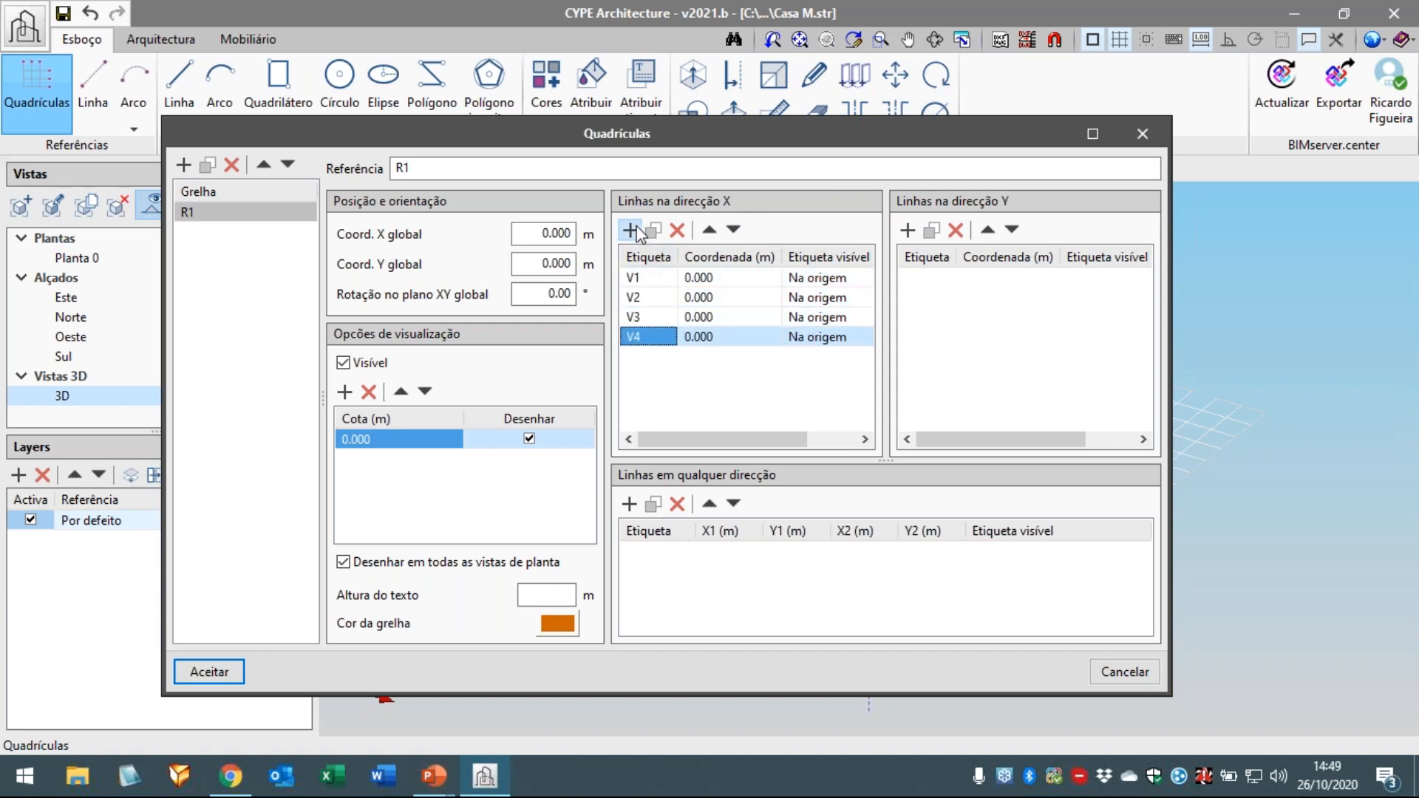
click(630, 229)
click(631, 230)
- Set the X-direction line coordinates to 2 m for V2, 5 for V3, 8 for V4, 10 for V5 and 12 for V6
click(719, 298)
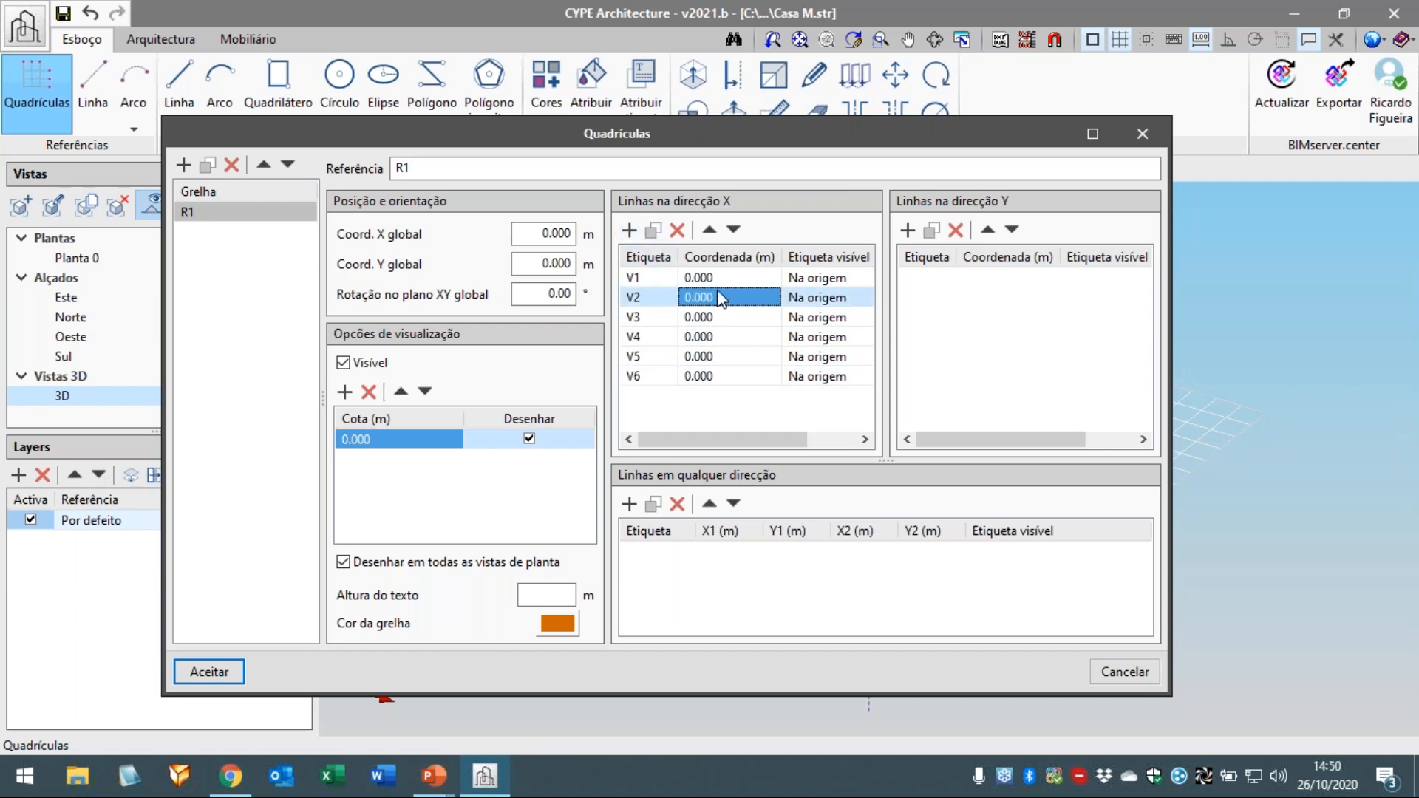
text(2)
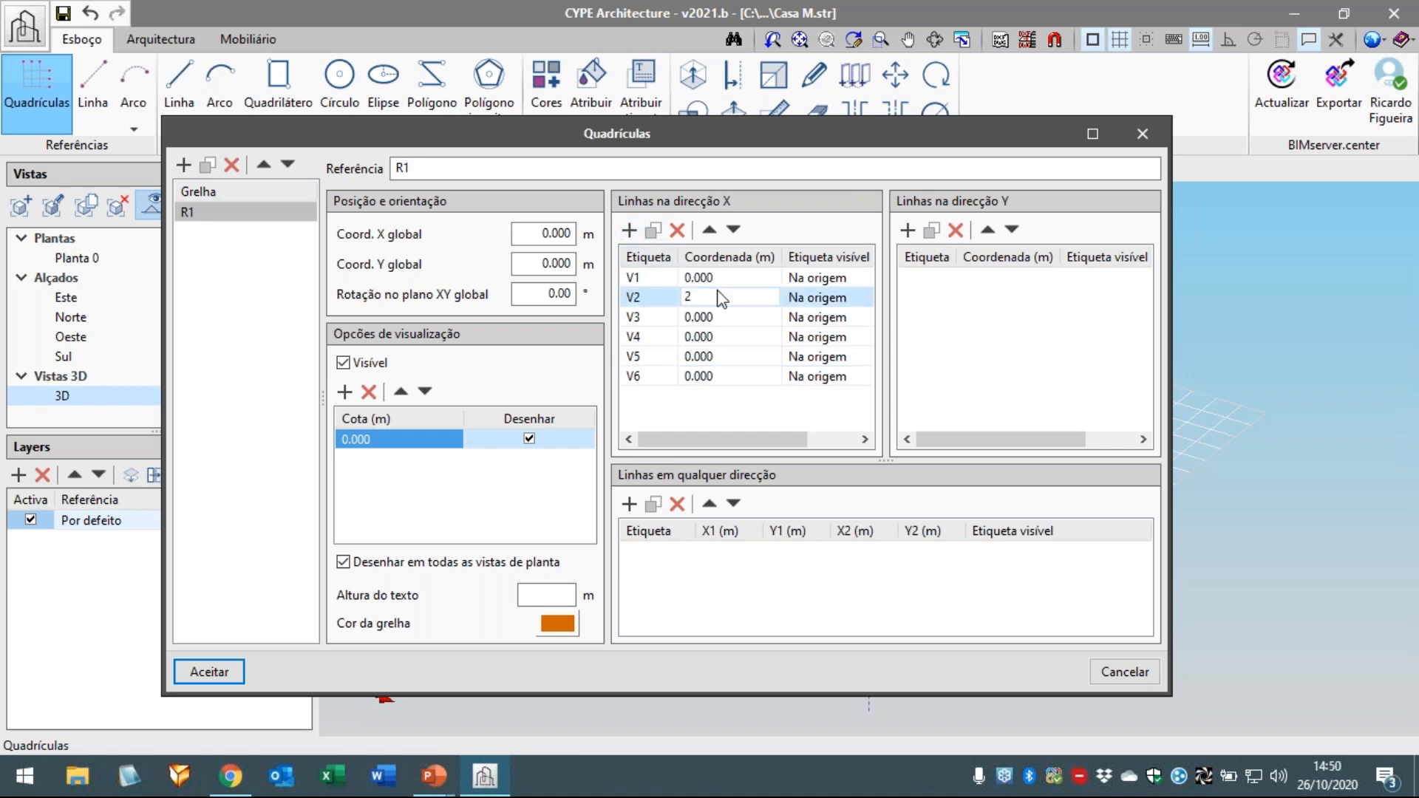
key(Return)
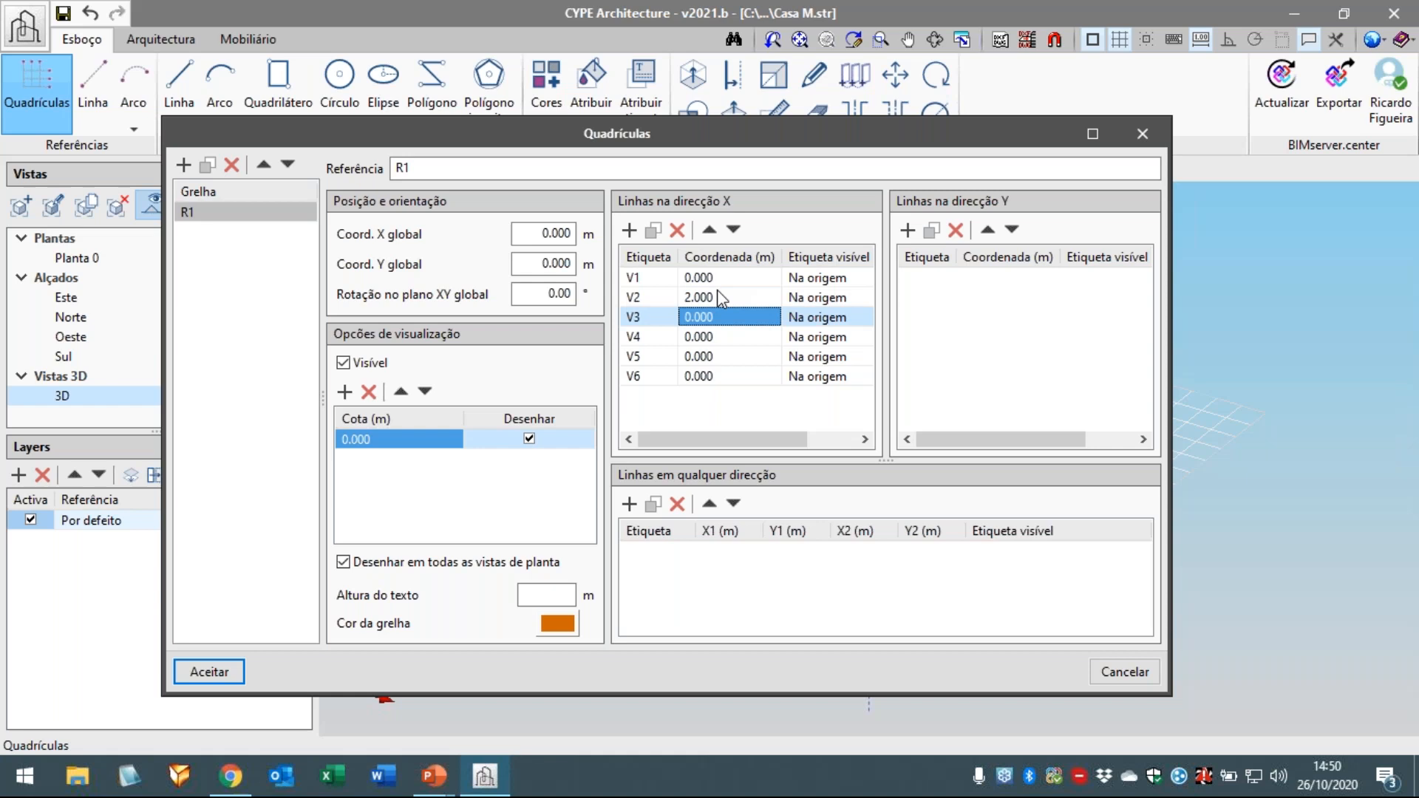
text(5)
key(Return)
text(8)
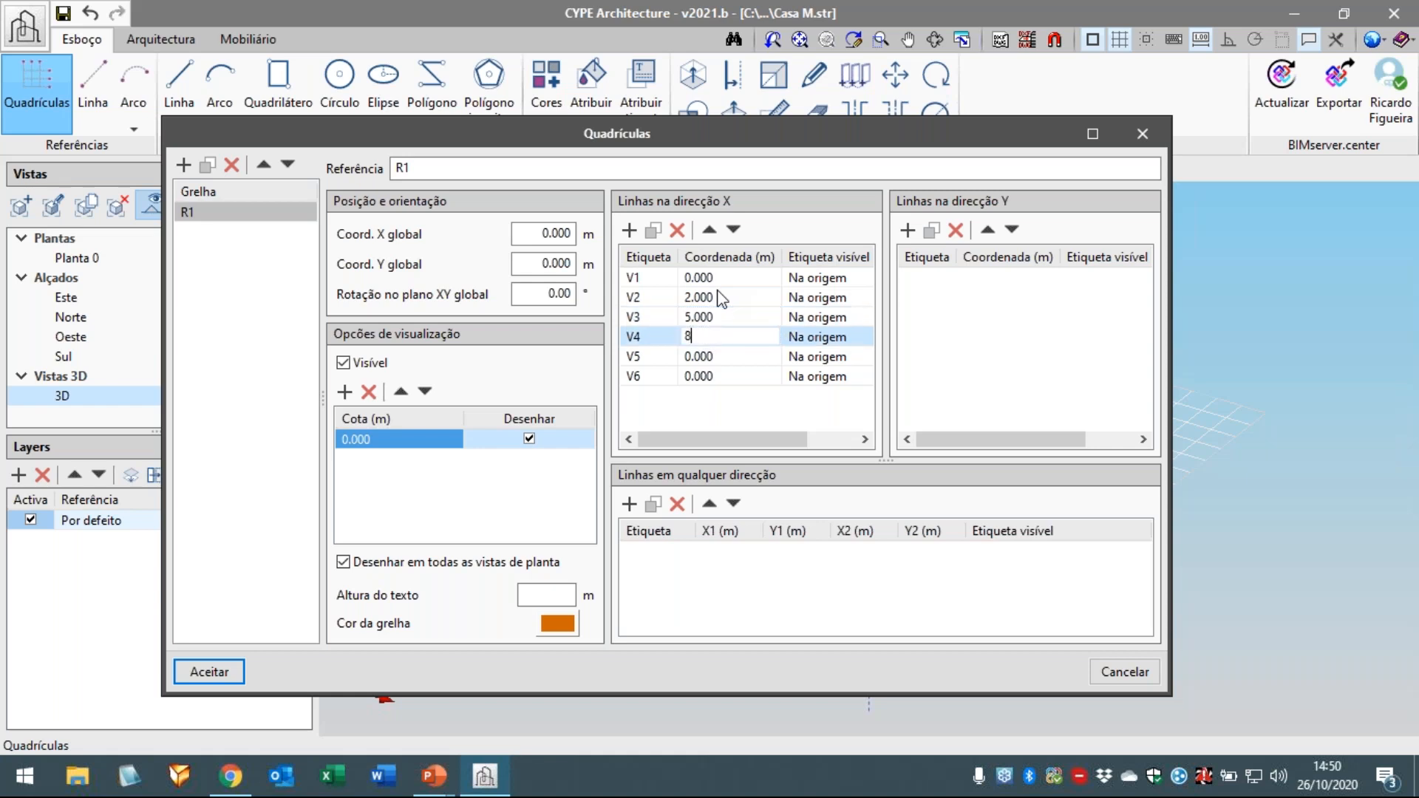
key(Return)
text(10)
key(Return)
text(12)
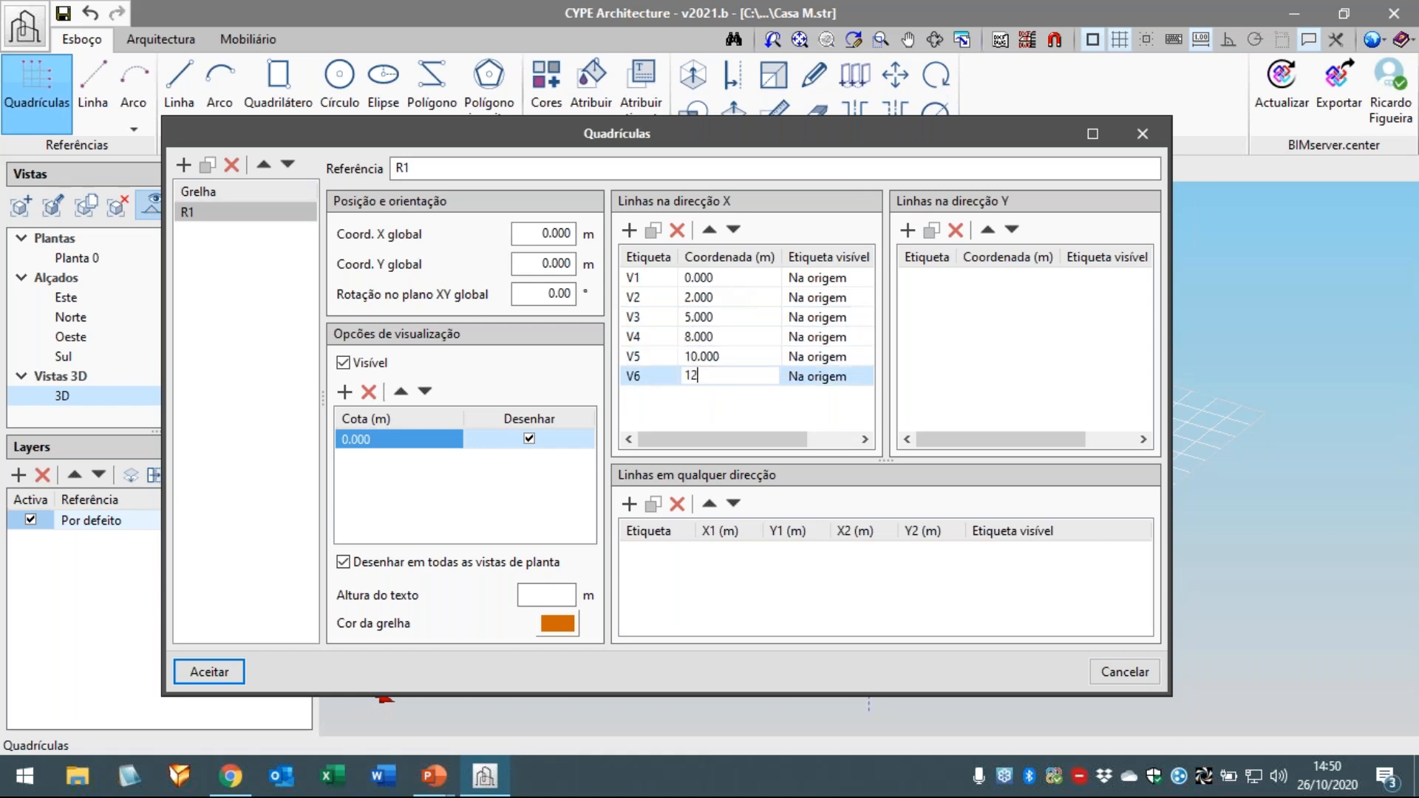
- Add four grid lines in the Y direction, labelled H1 to H4
click(908, 231)
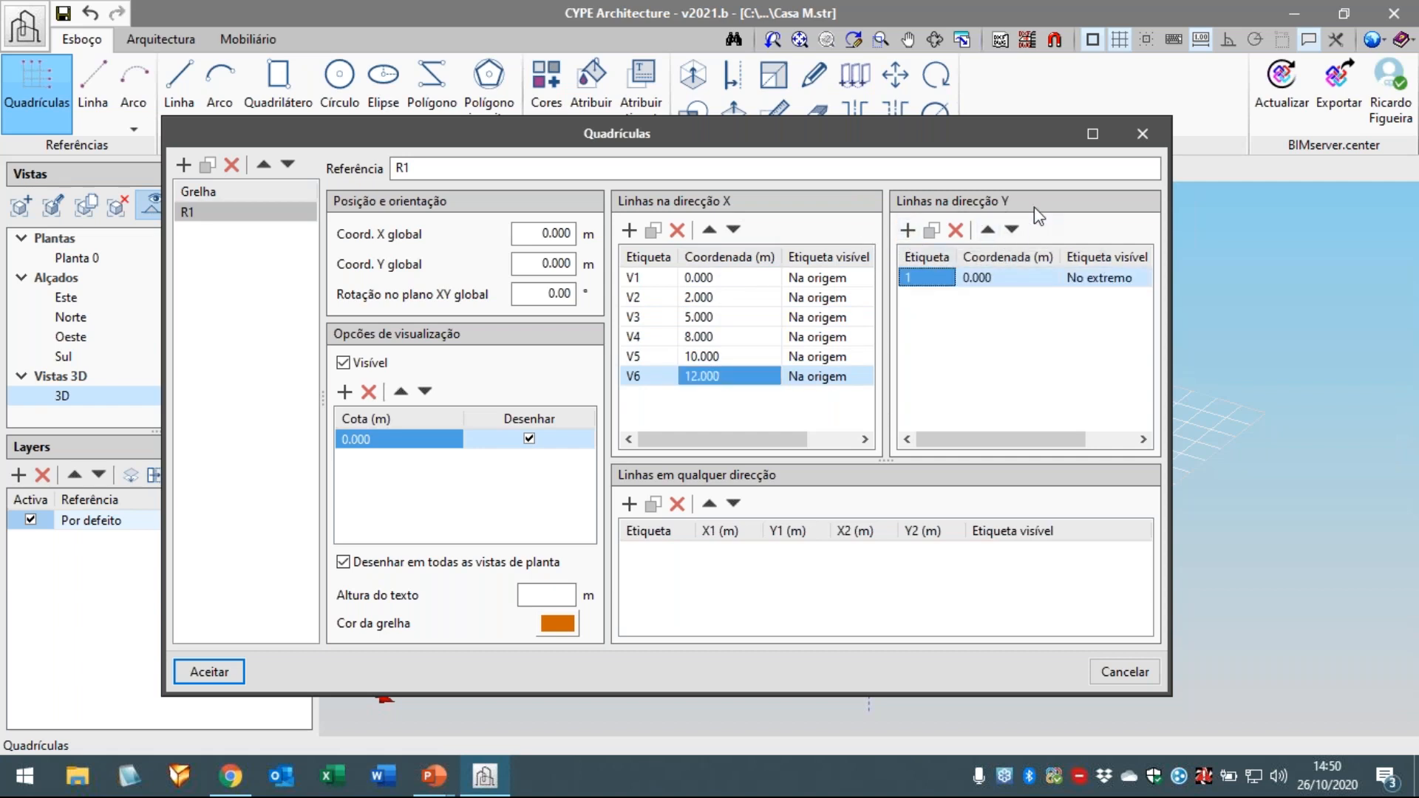
click(947, 277)
text(H1)
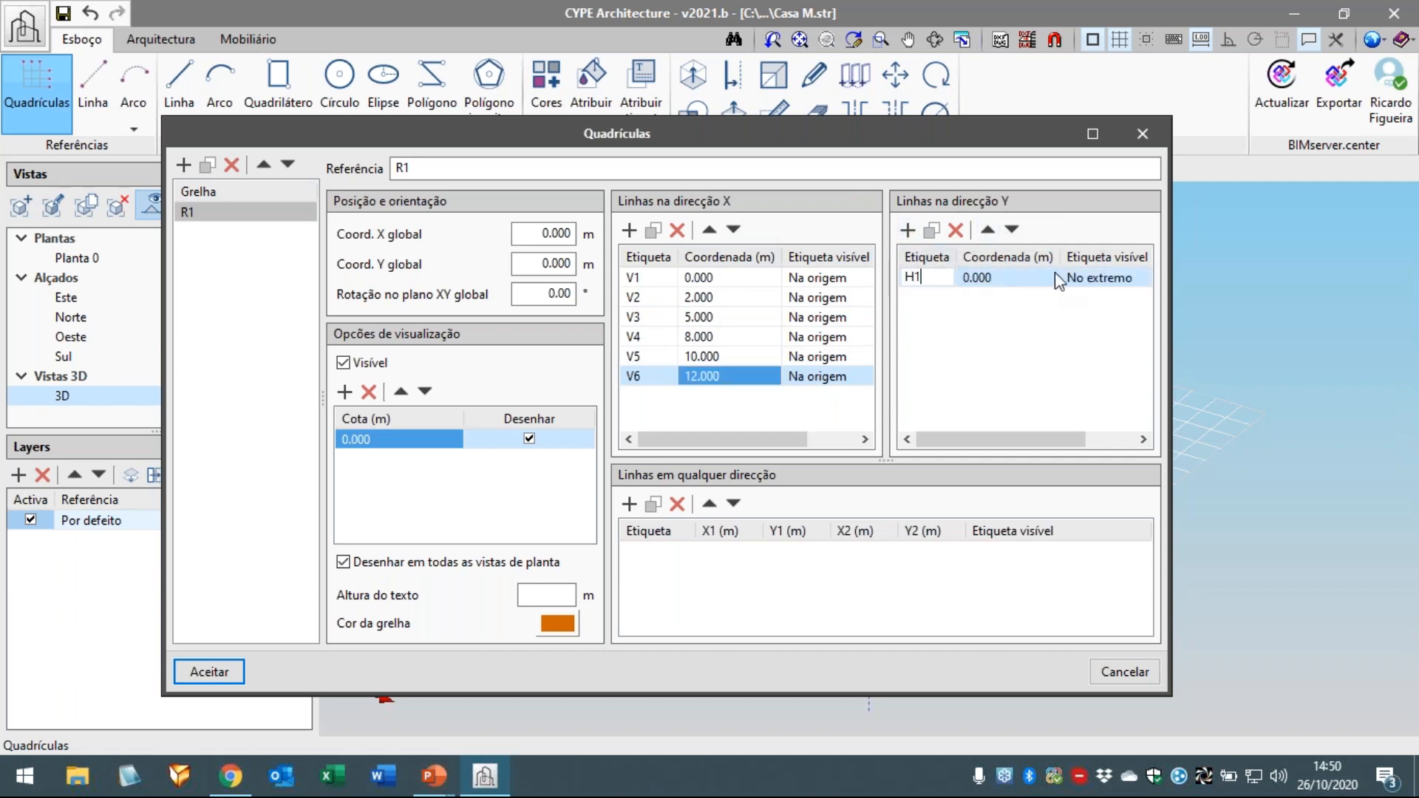
click(913, 228)
click(913, 227)
click(913, 228)
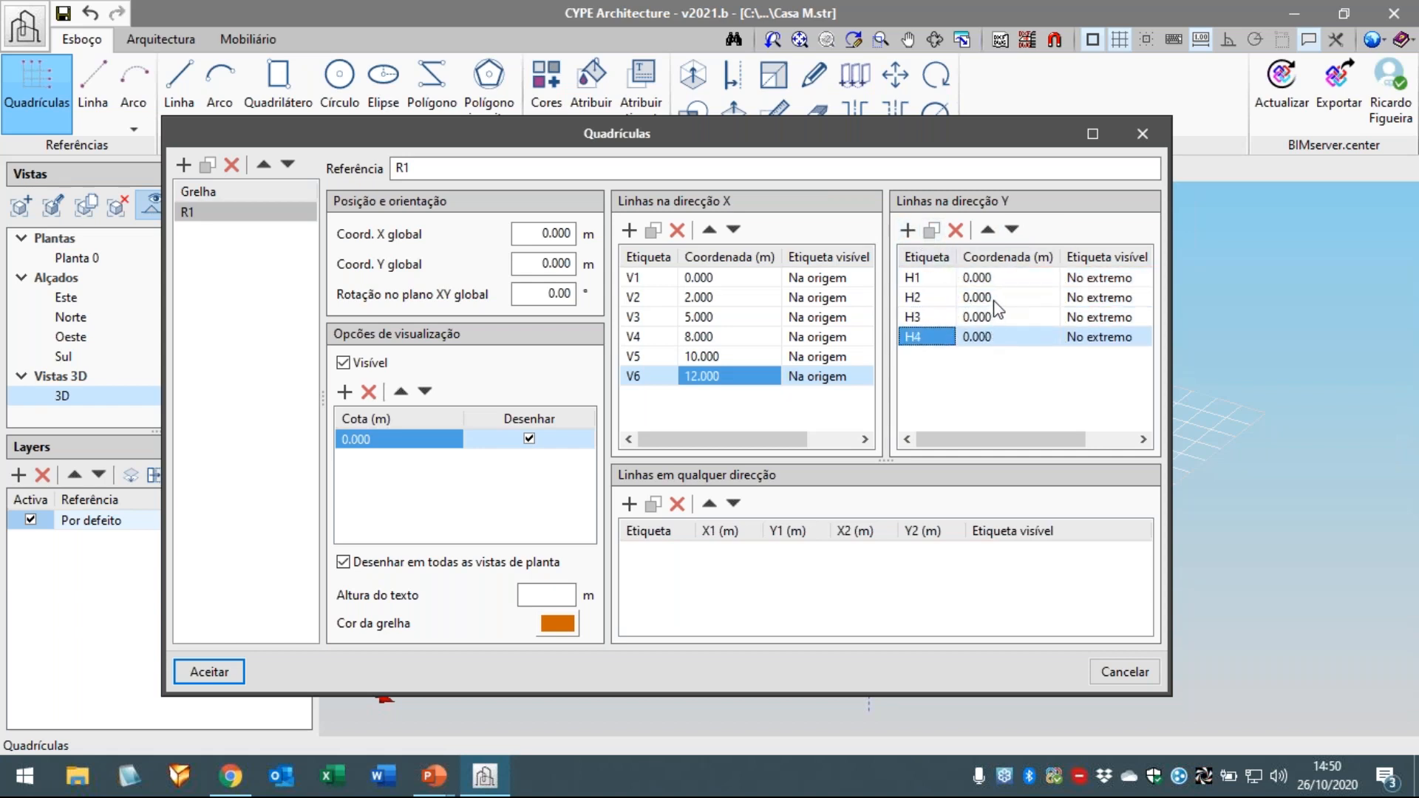
- Set the Y-direction line coordinates to 2 m for H2, 6 for H3 and 8 for H4, and accept the grid definition
click(994, 300)
text(2)
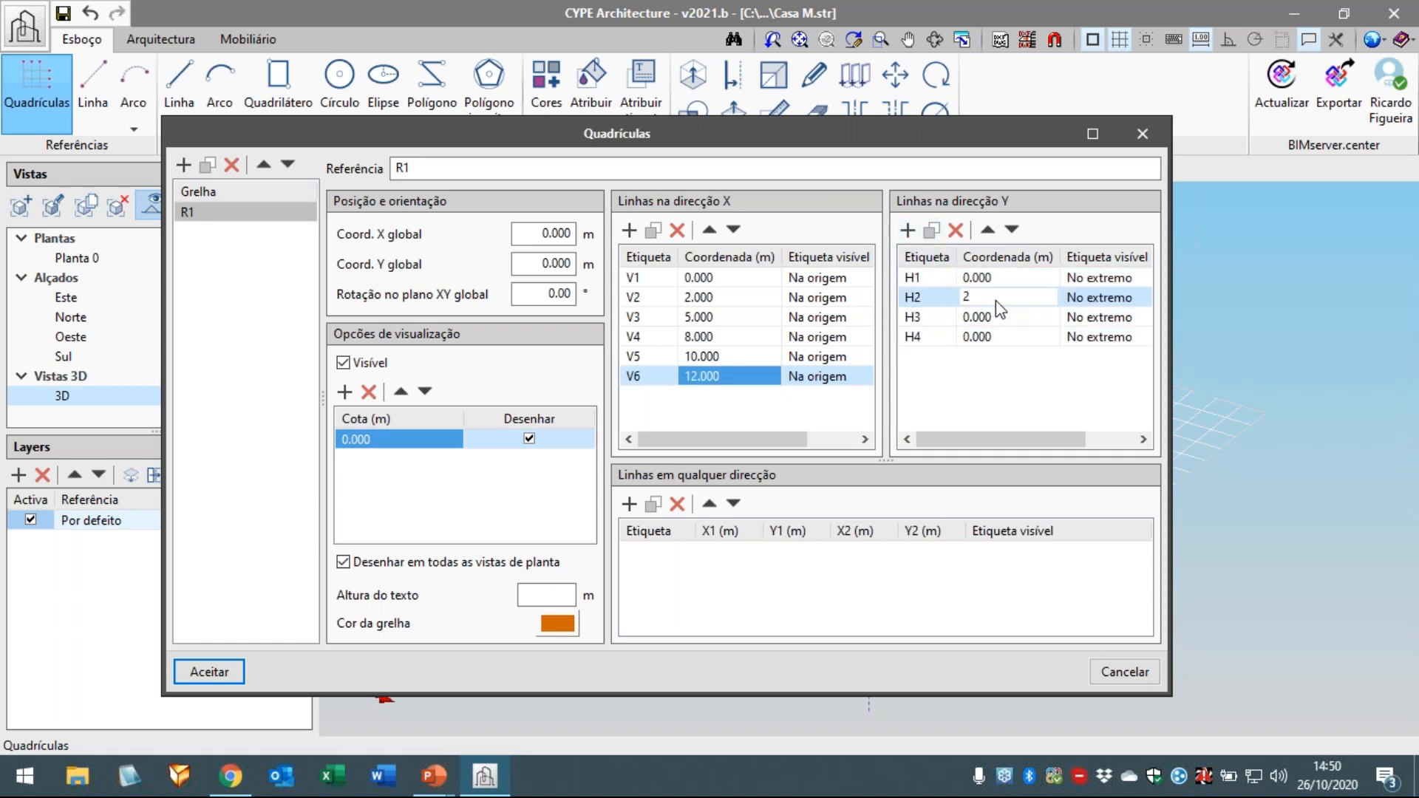
key(Return)
text(6)
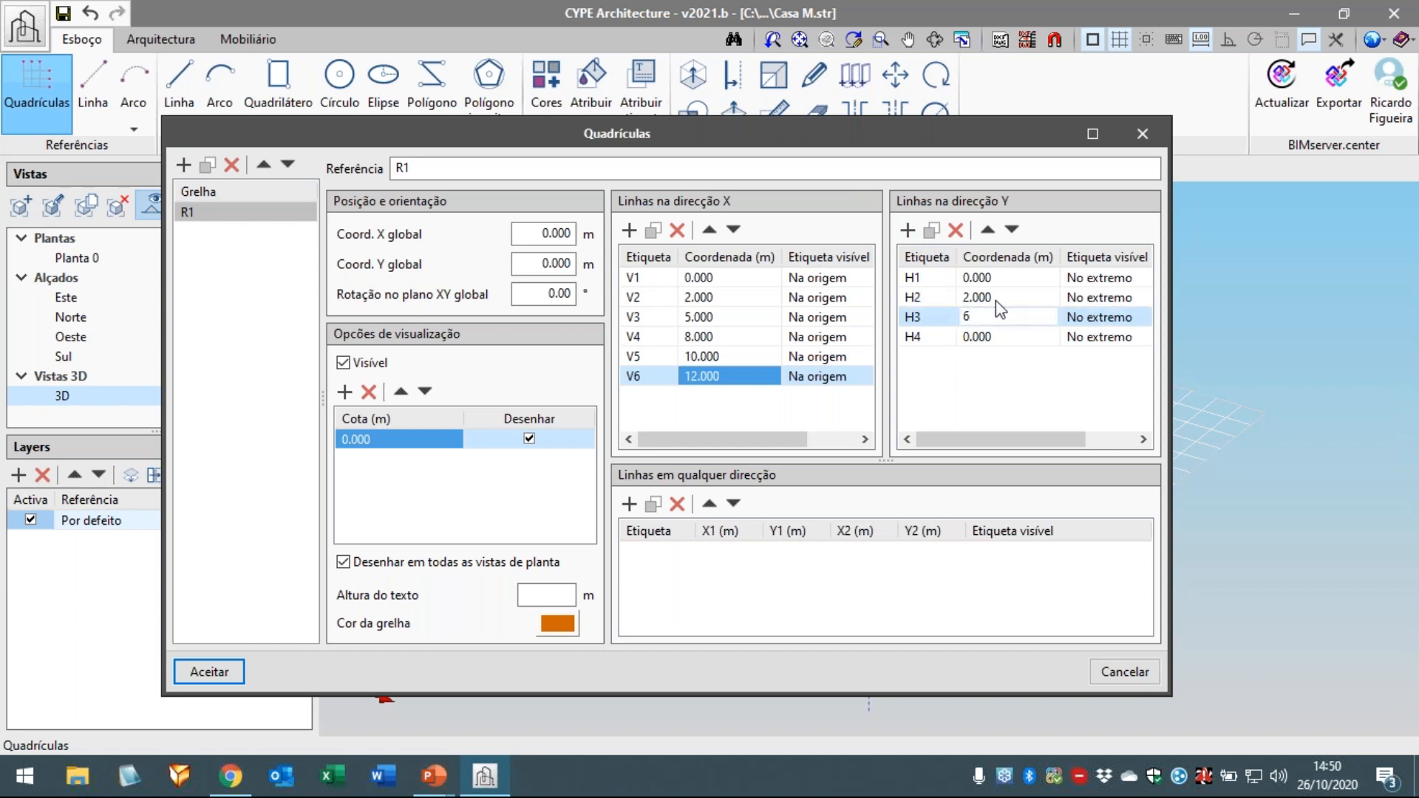
key(Return)
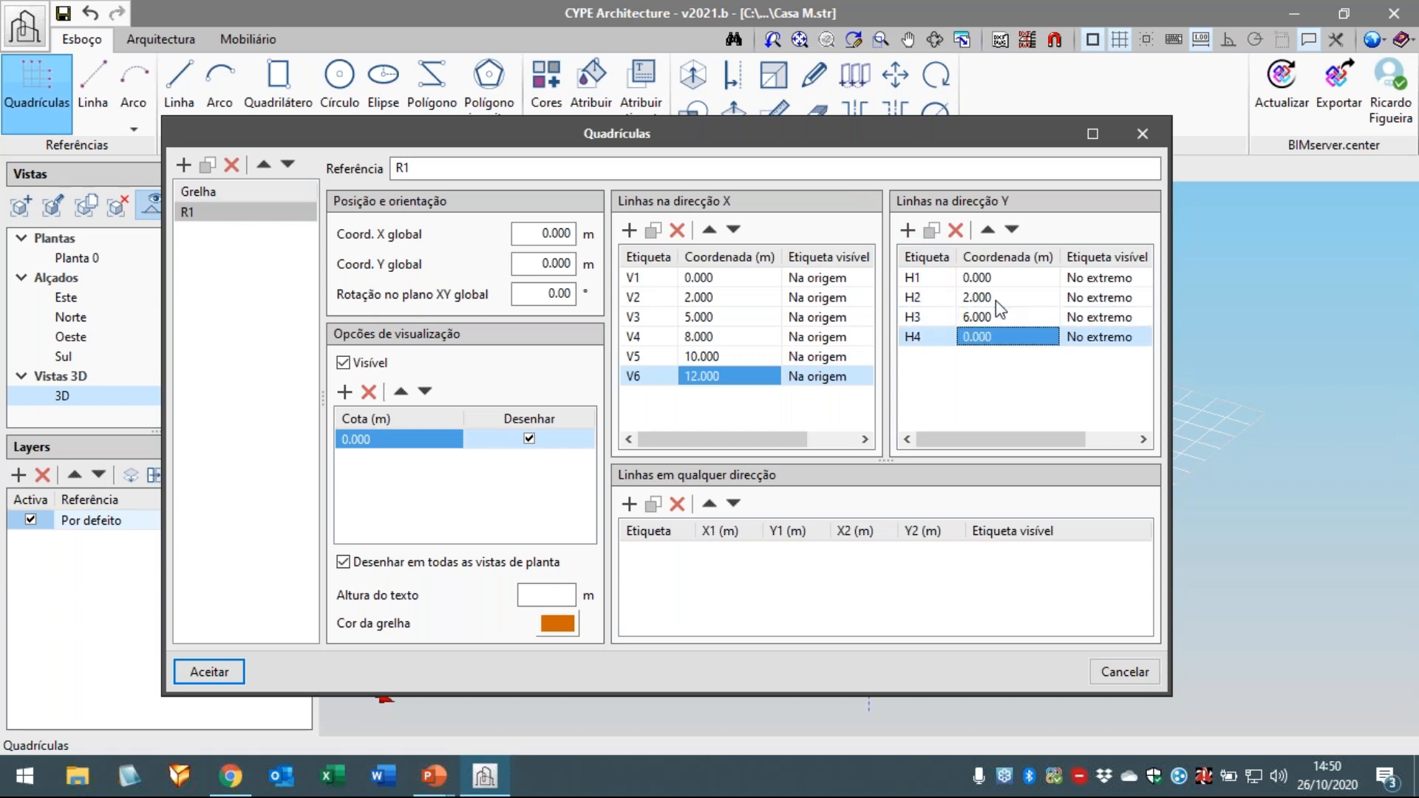
text(8)
key(Return)
click(209, 672)
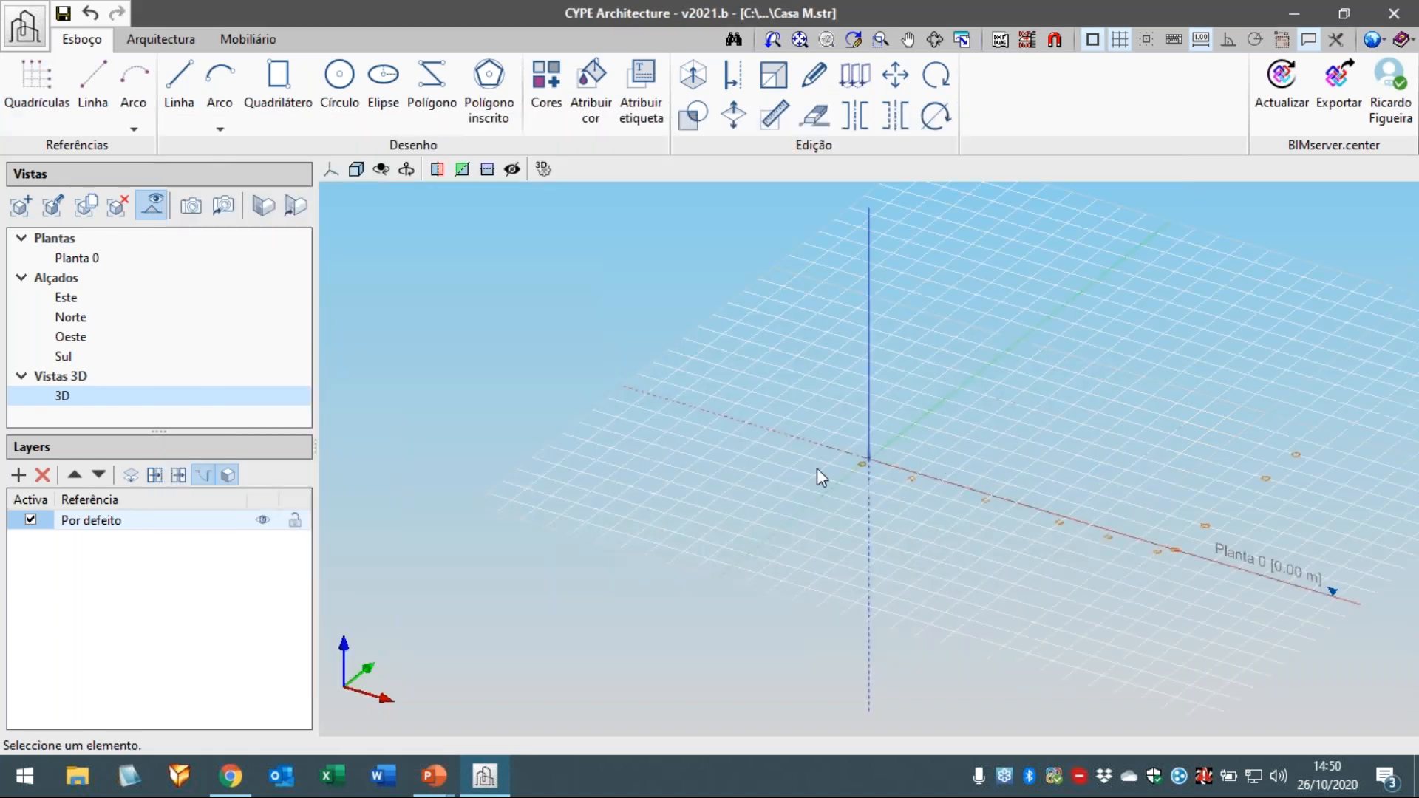
- Hide the white background grid in the 3D view, leaving the R1 reference grid displayed
middle_drag(914, 476, 850, 484)
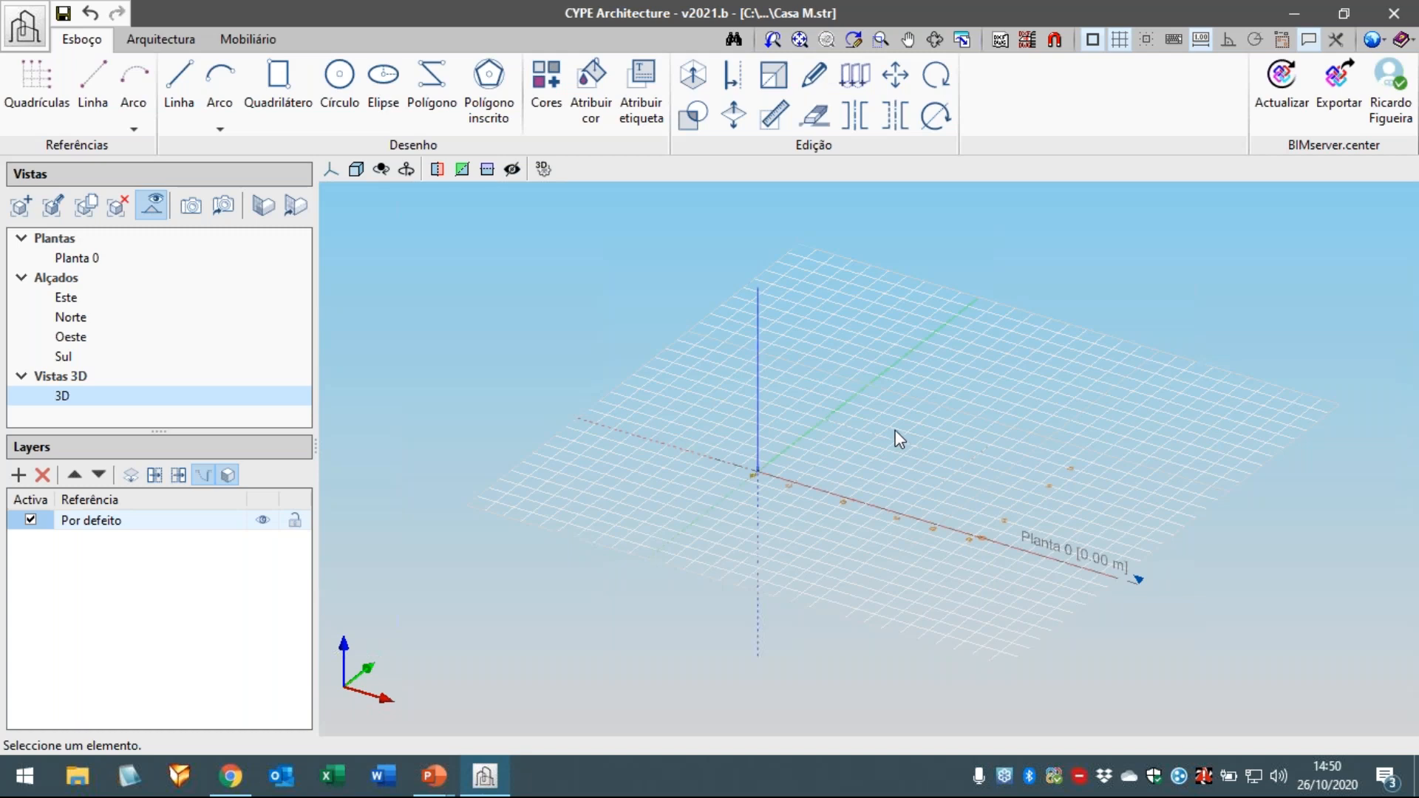
key(F7)
scroll(892, 427, up, 4)
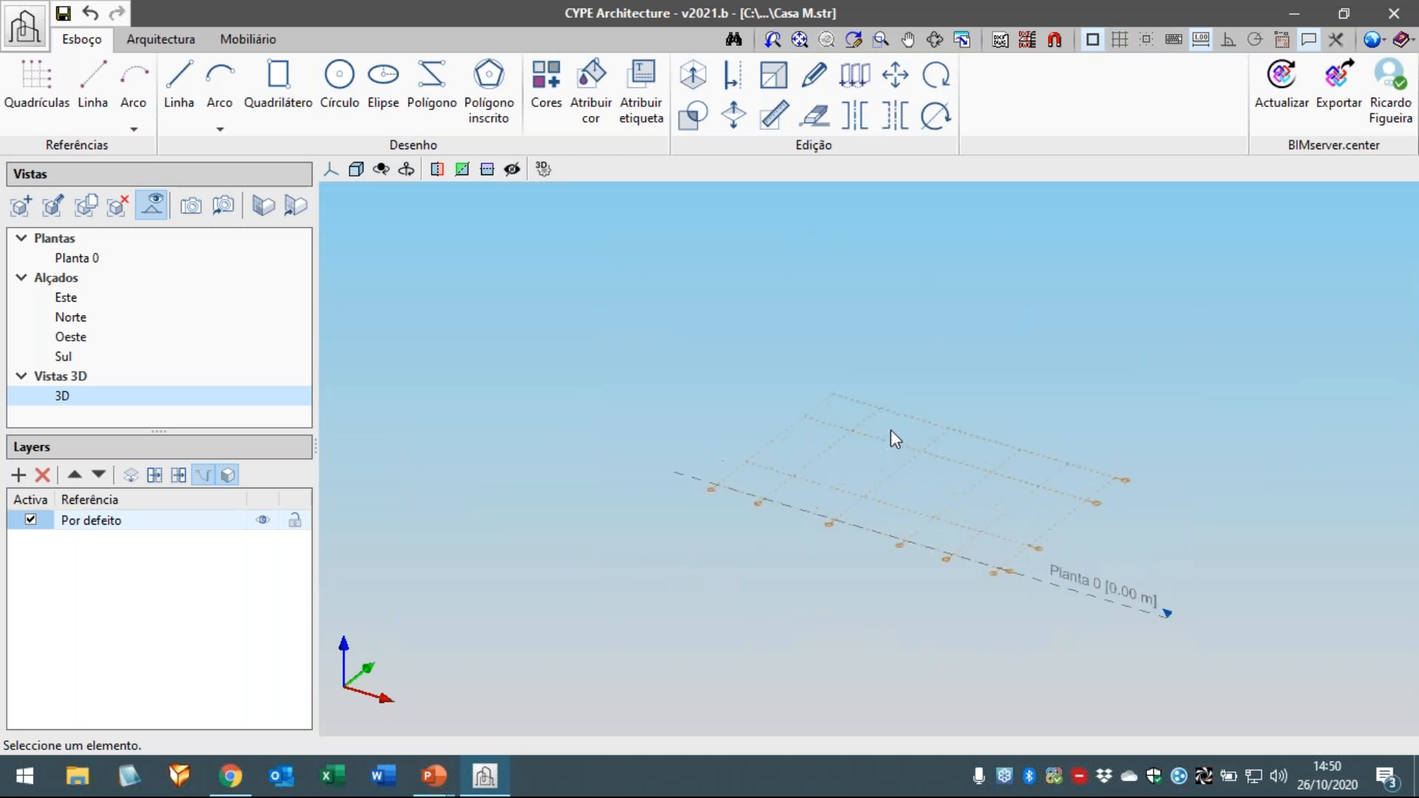
middle_drag(949, 492, 916, 394)
scroll(938, 453, up, 3)
middle_drag(935, 463, 910, 497)
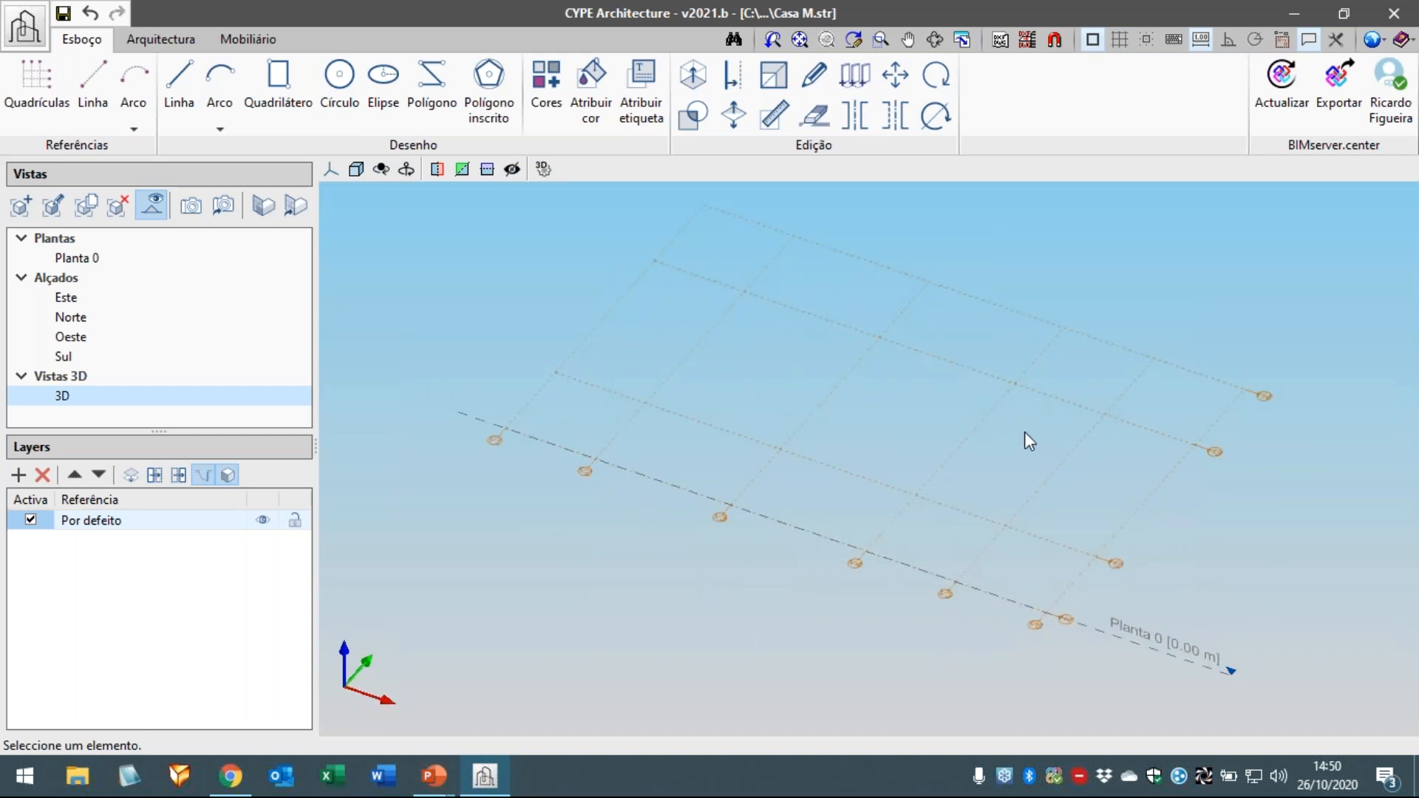
click(178, 116)
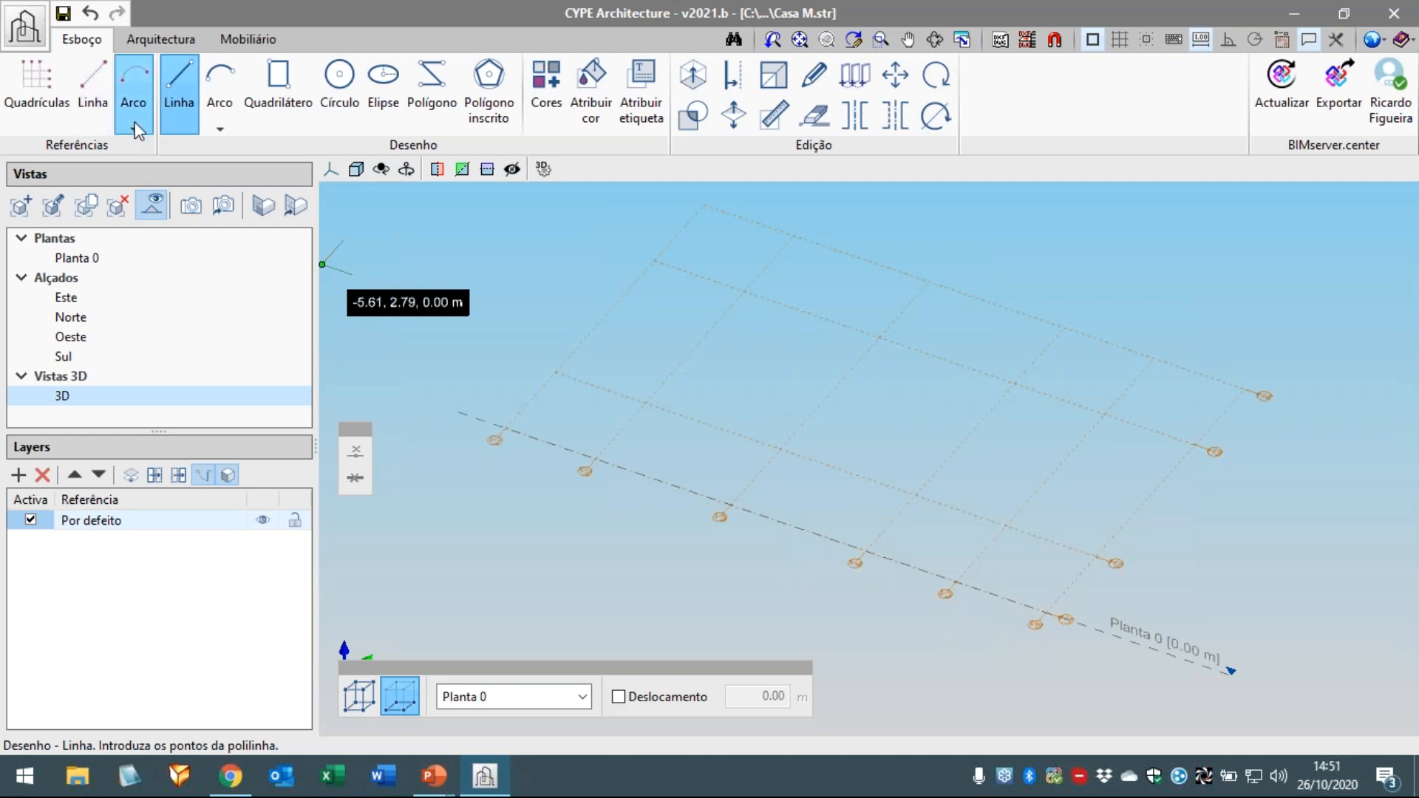
click(95, 113)
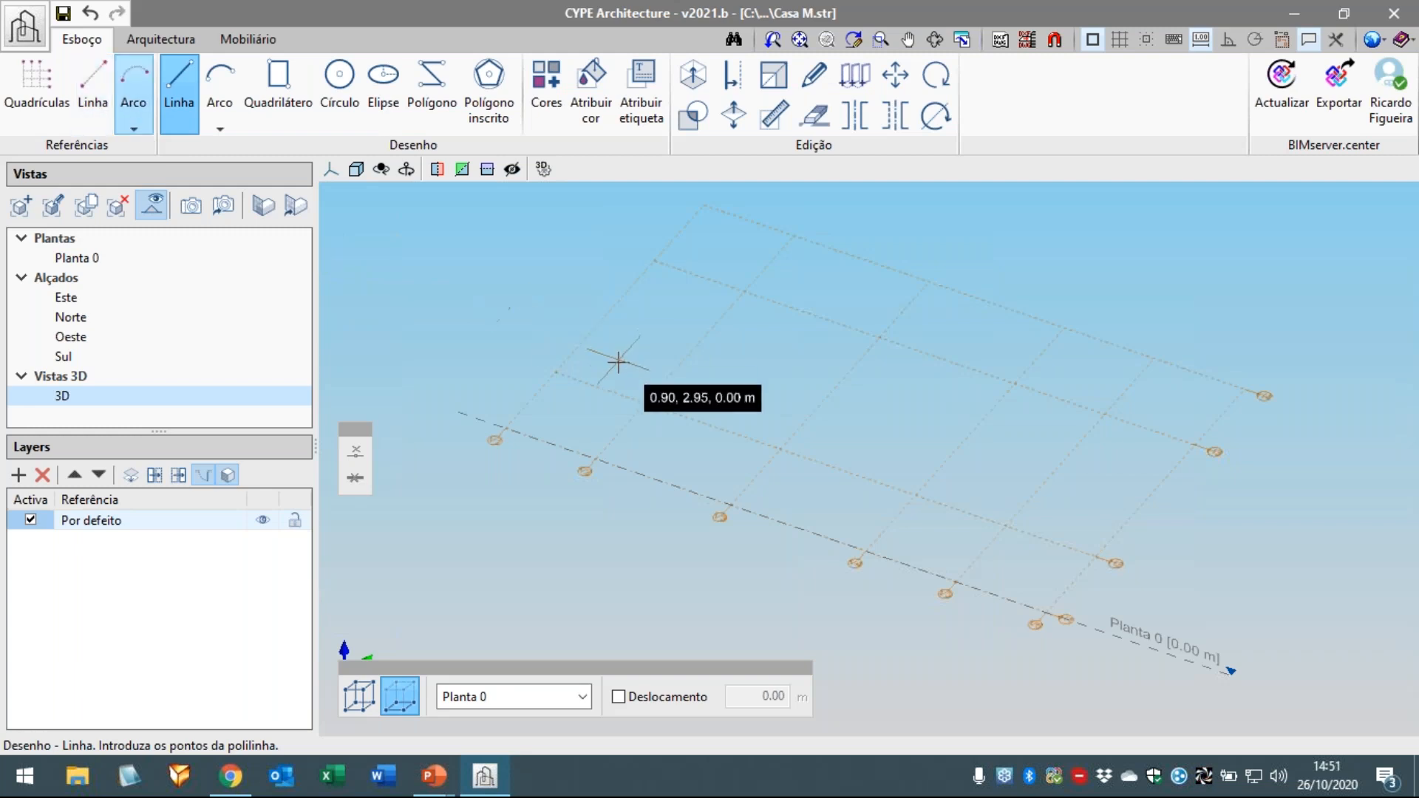
scroll(650, 390, down, 3)
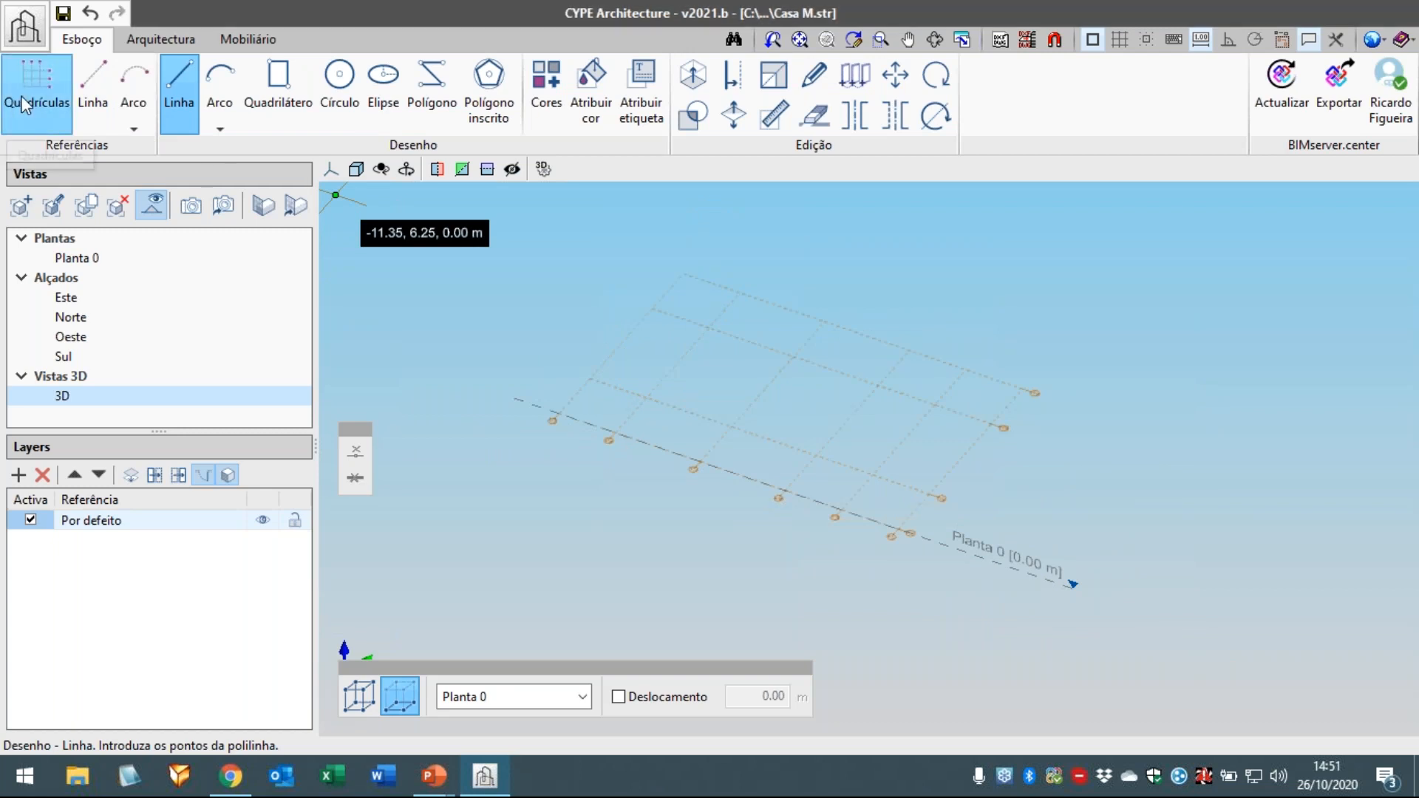
- Turn off the visibility of the R1 reference grid and accept the grid settings
click(24, 105)
click(375, 365)
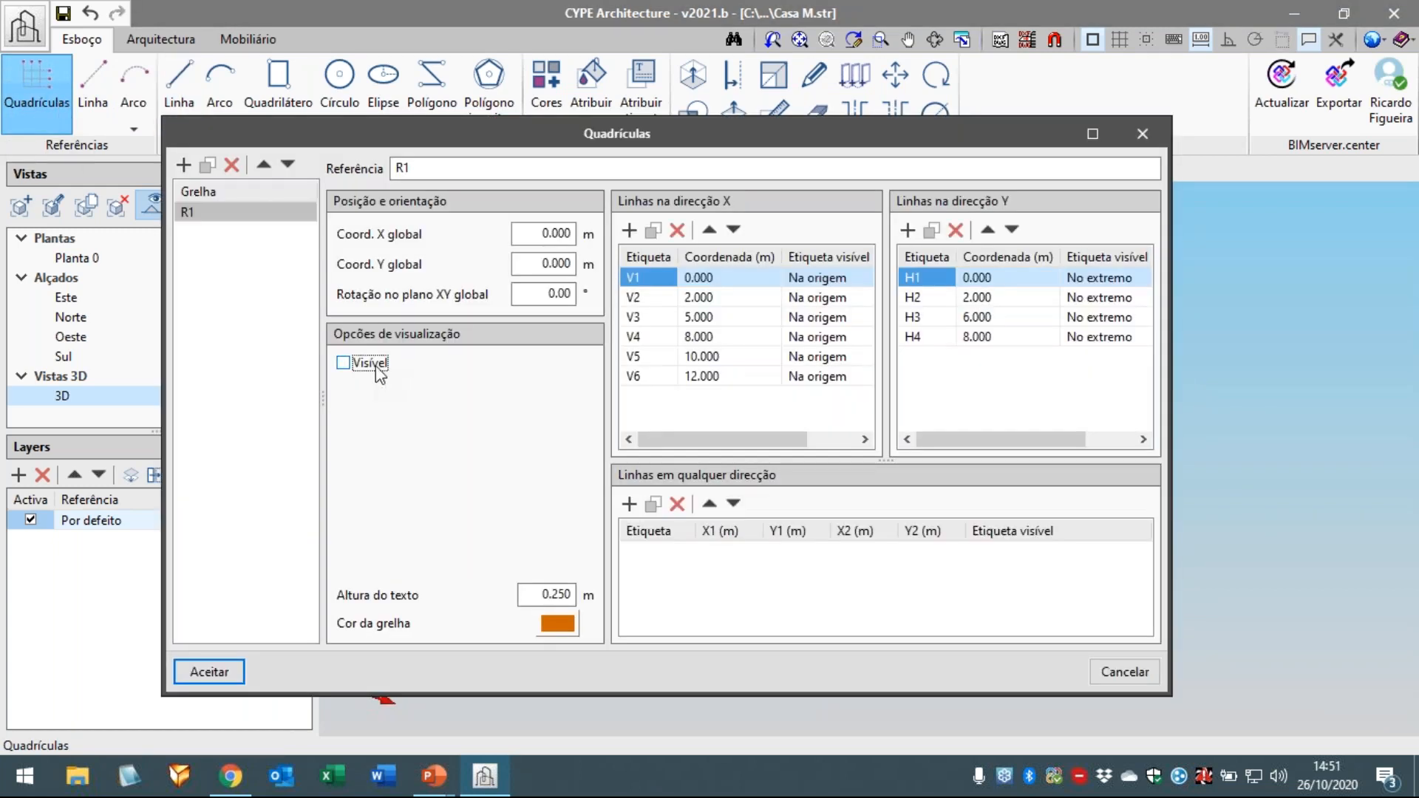
click(225, 673)
middle_drag(598, 422, 681, 423)
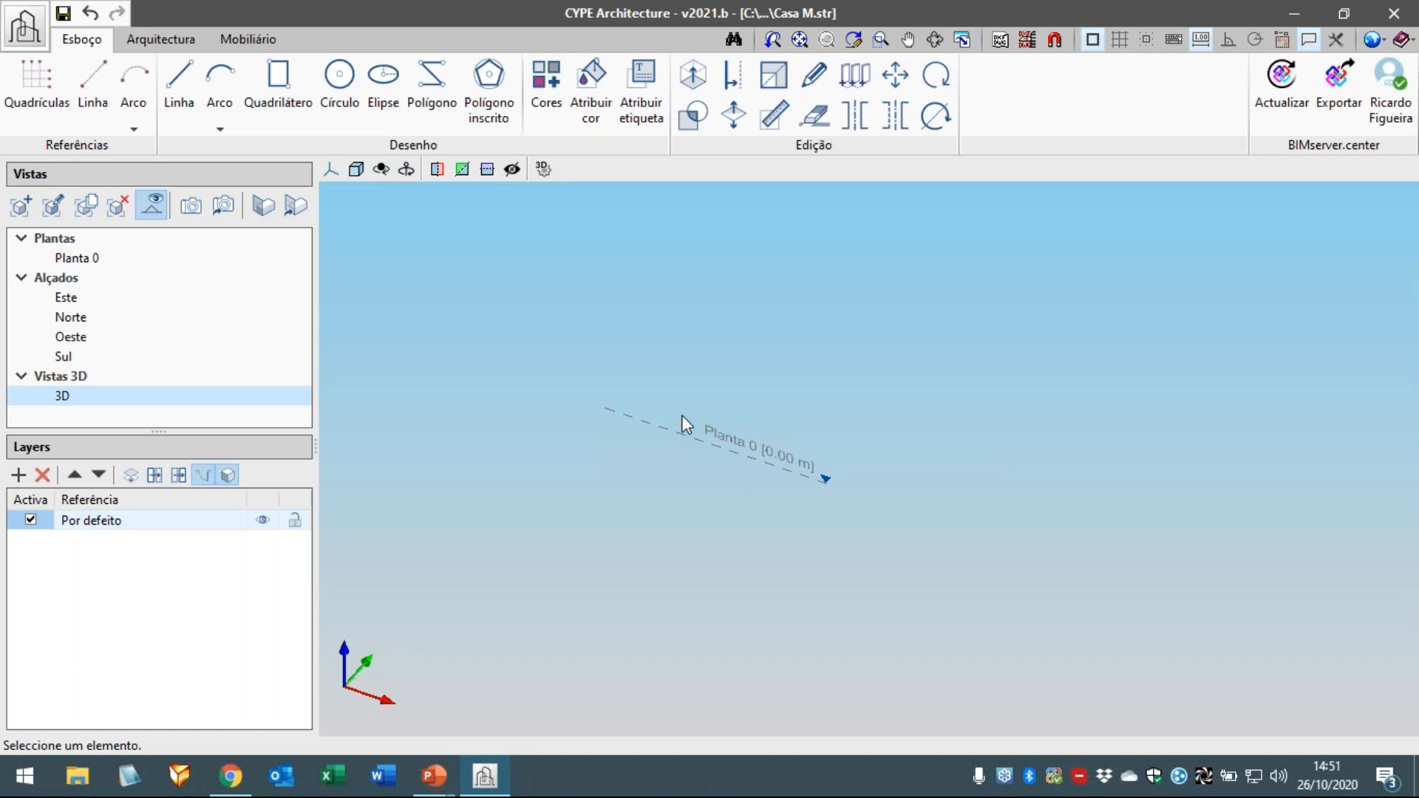
middle_drag(657, 339, 741, 348)
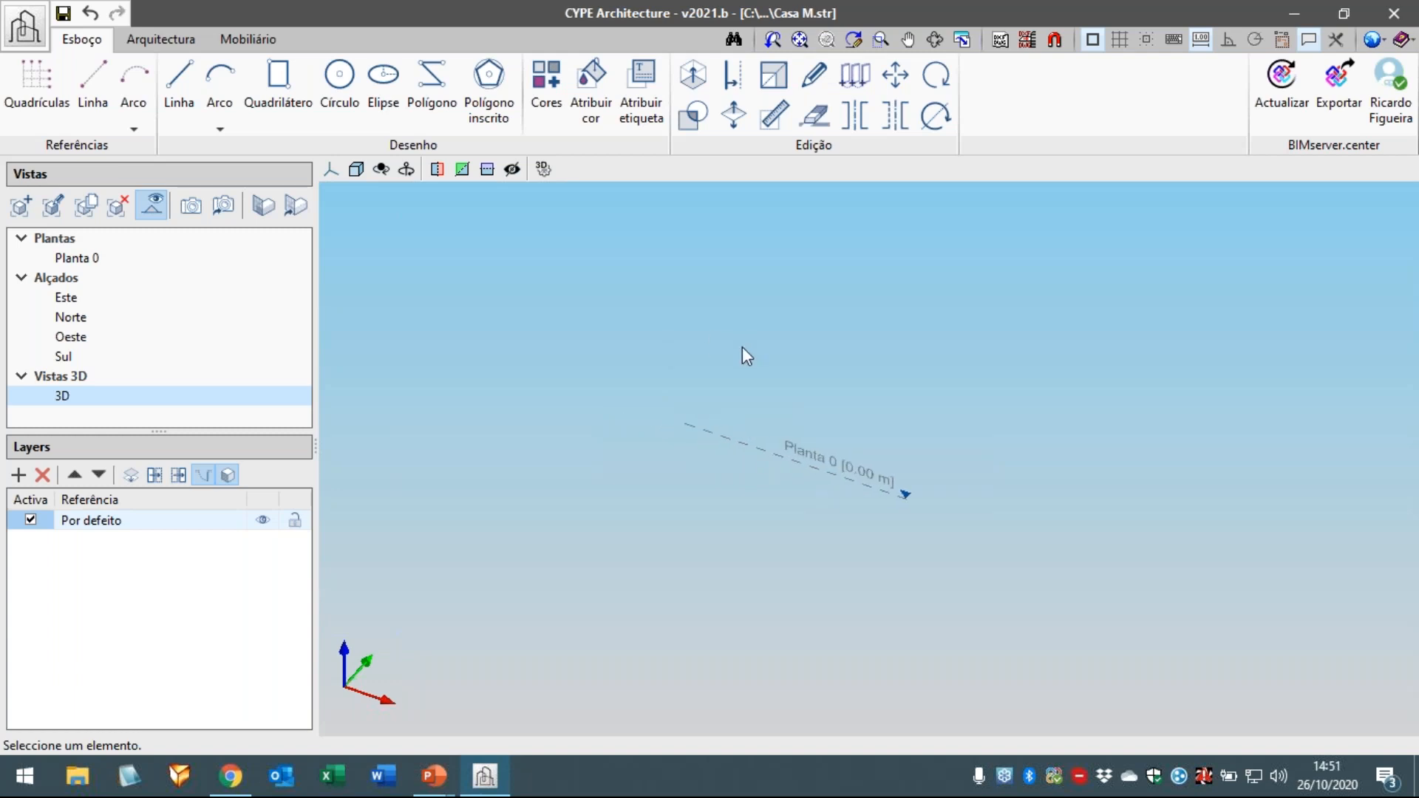
middle_drag(822, 334, 827, 340)
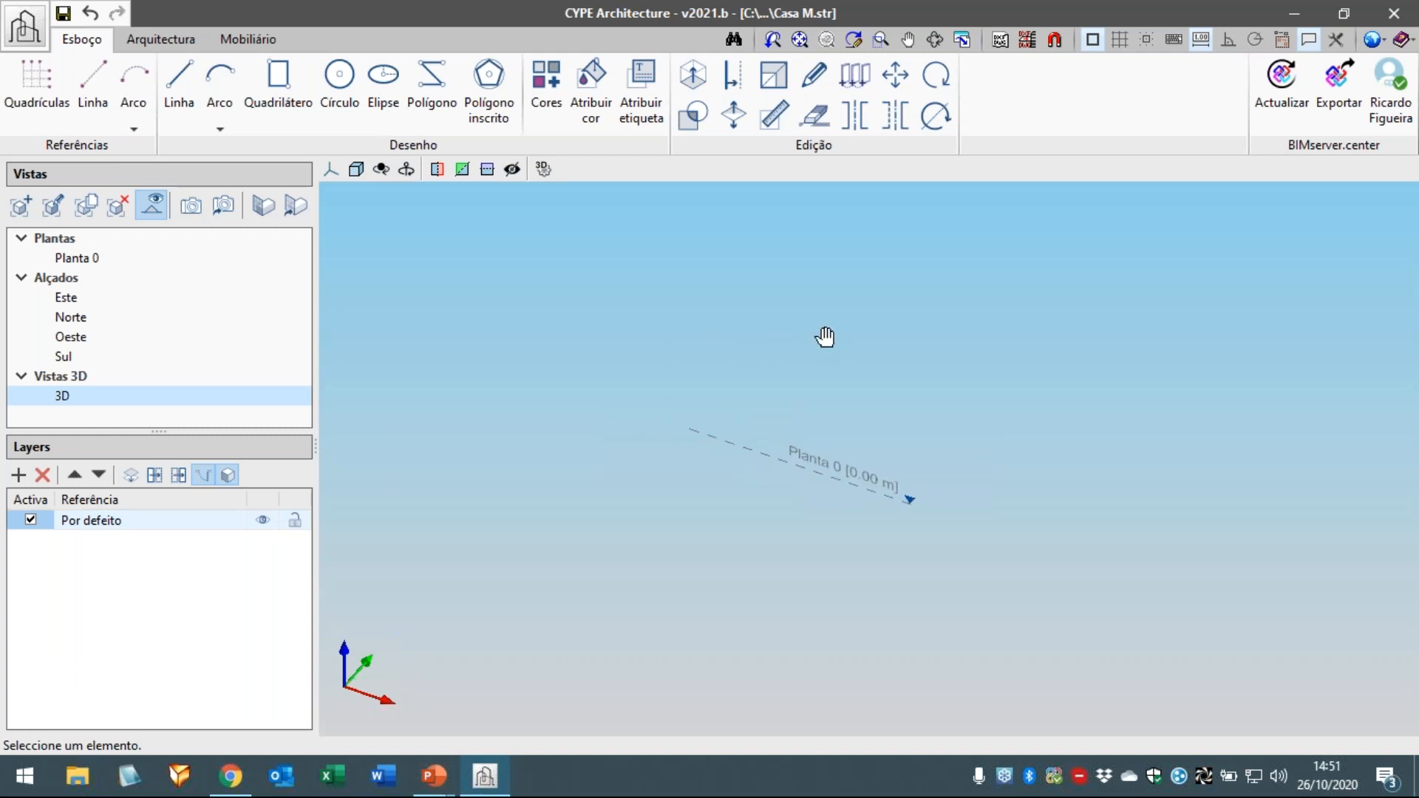
- Add the image levantamento ortofotomapa.jpg from the sessão 1 folder as a drawing mask
click(1001, 55)
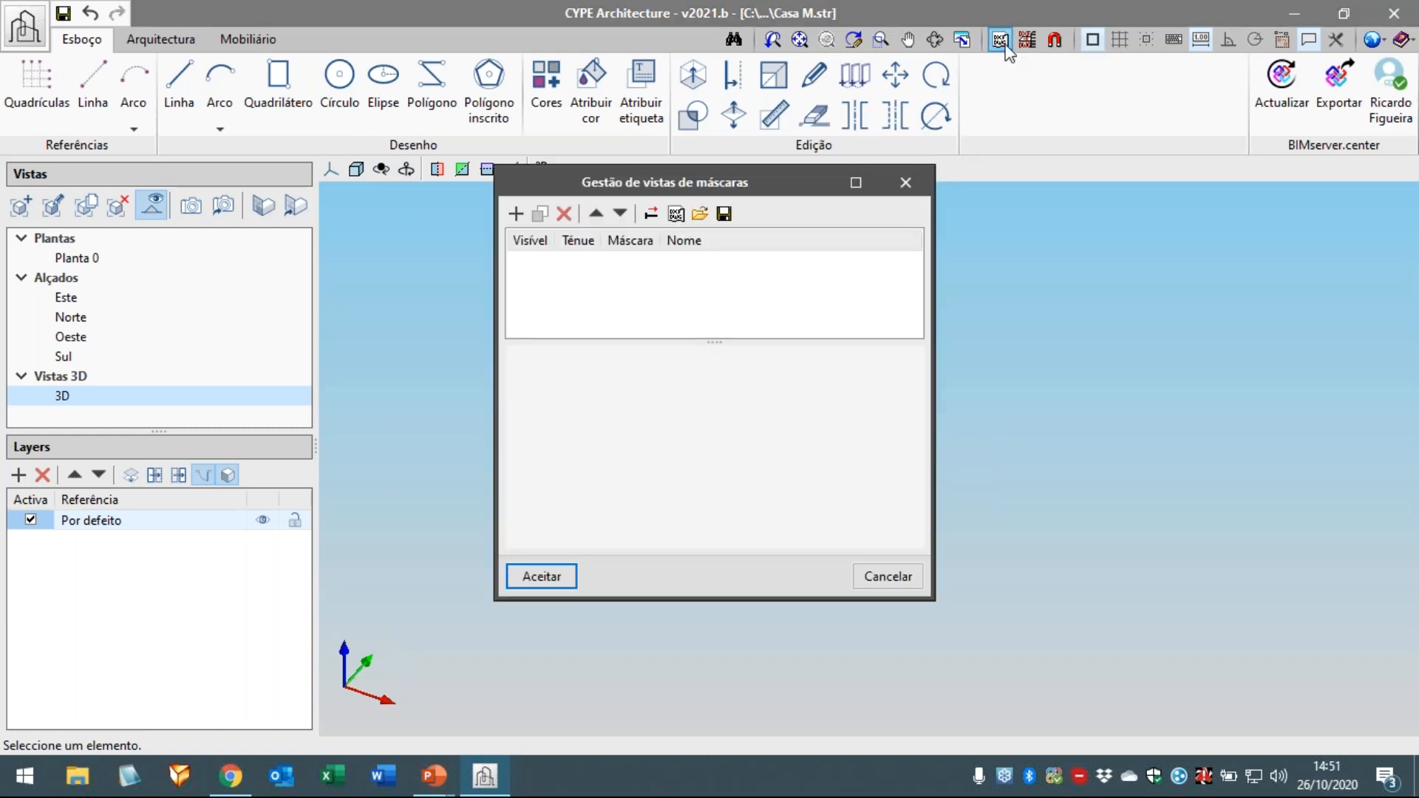
click(515, 215)
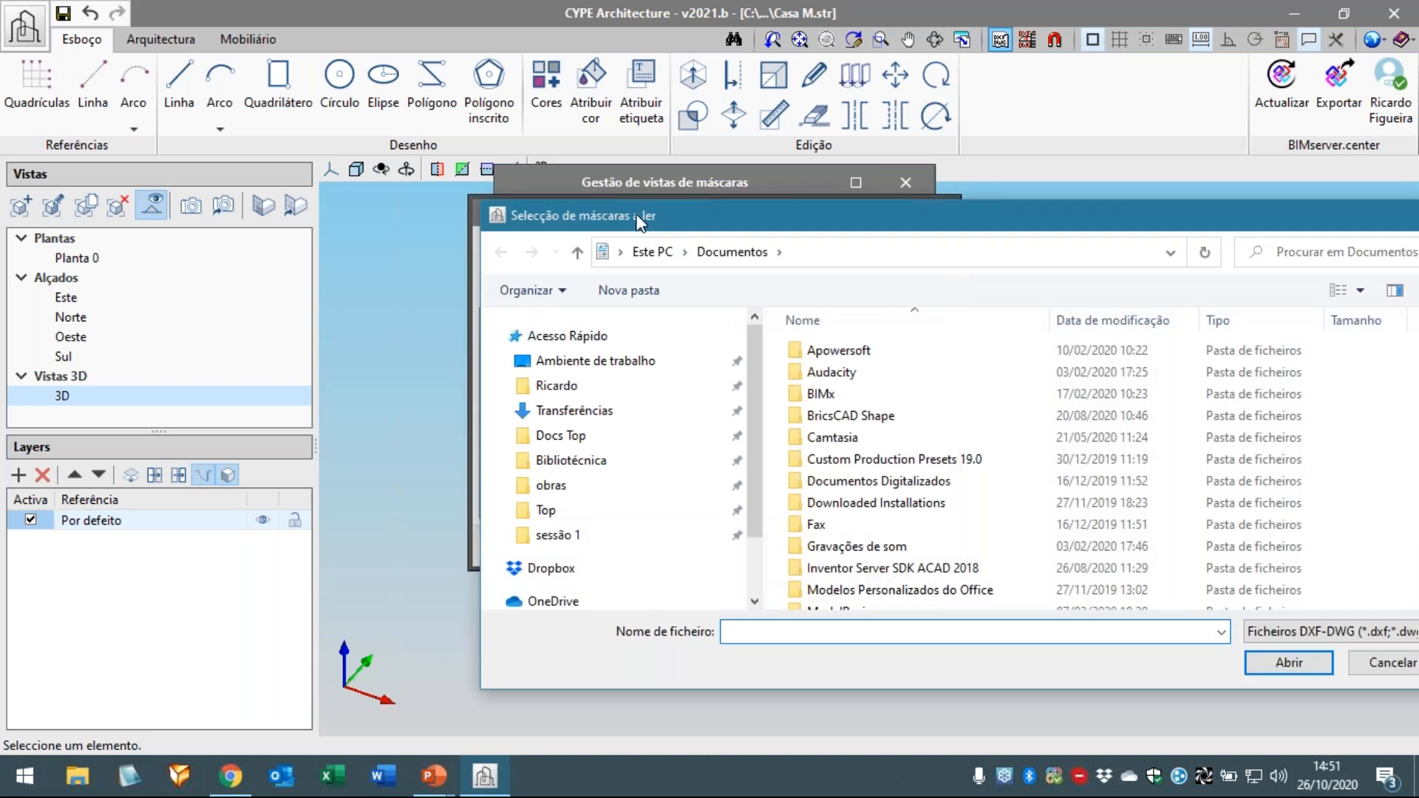
drag(526, 184, 336, 92)
click(291, 427)
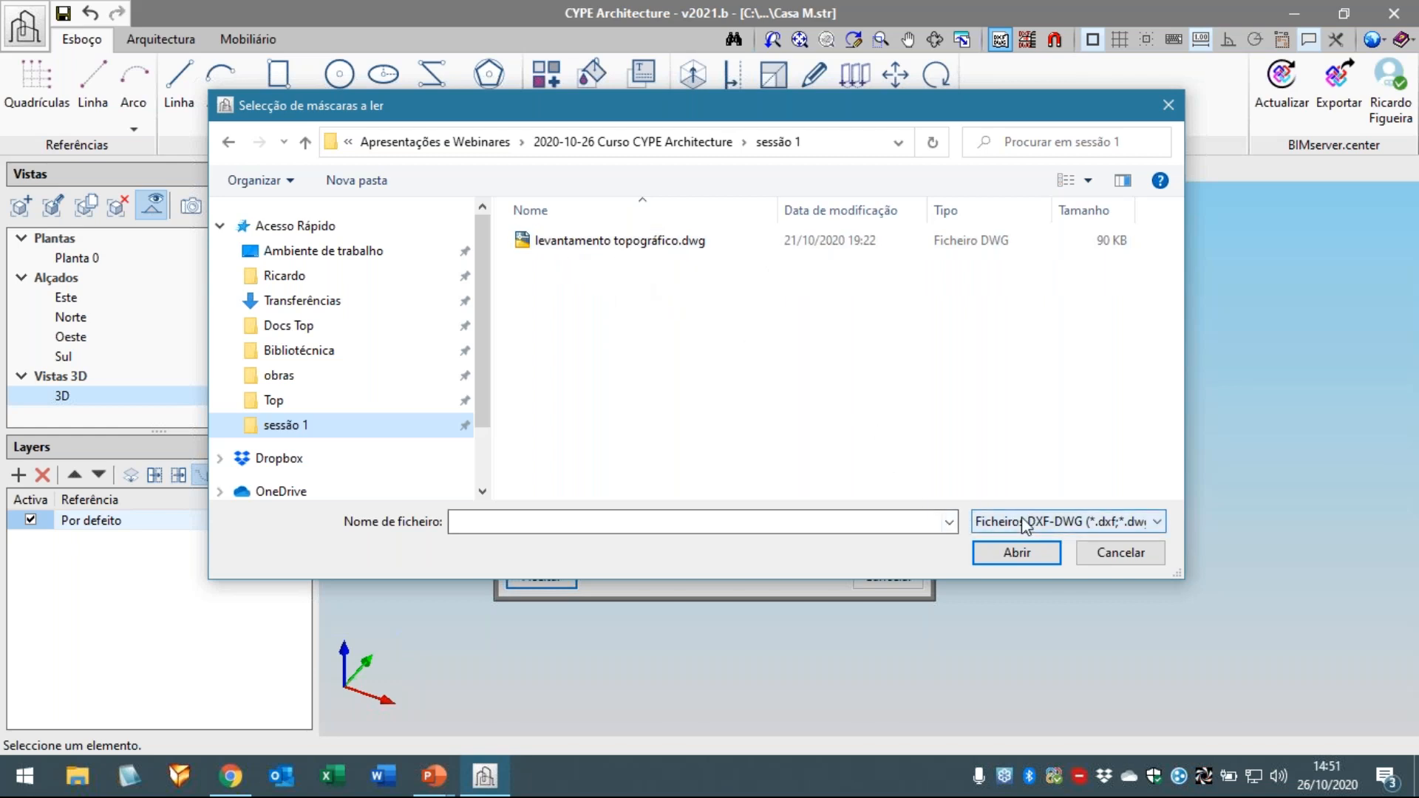
click(1129, 524)
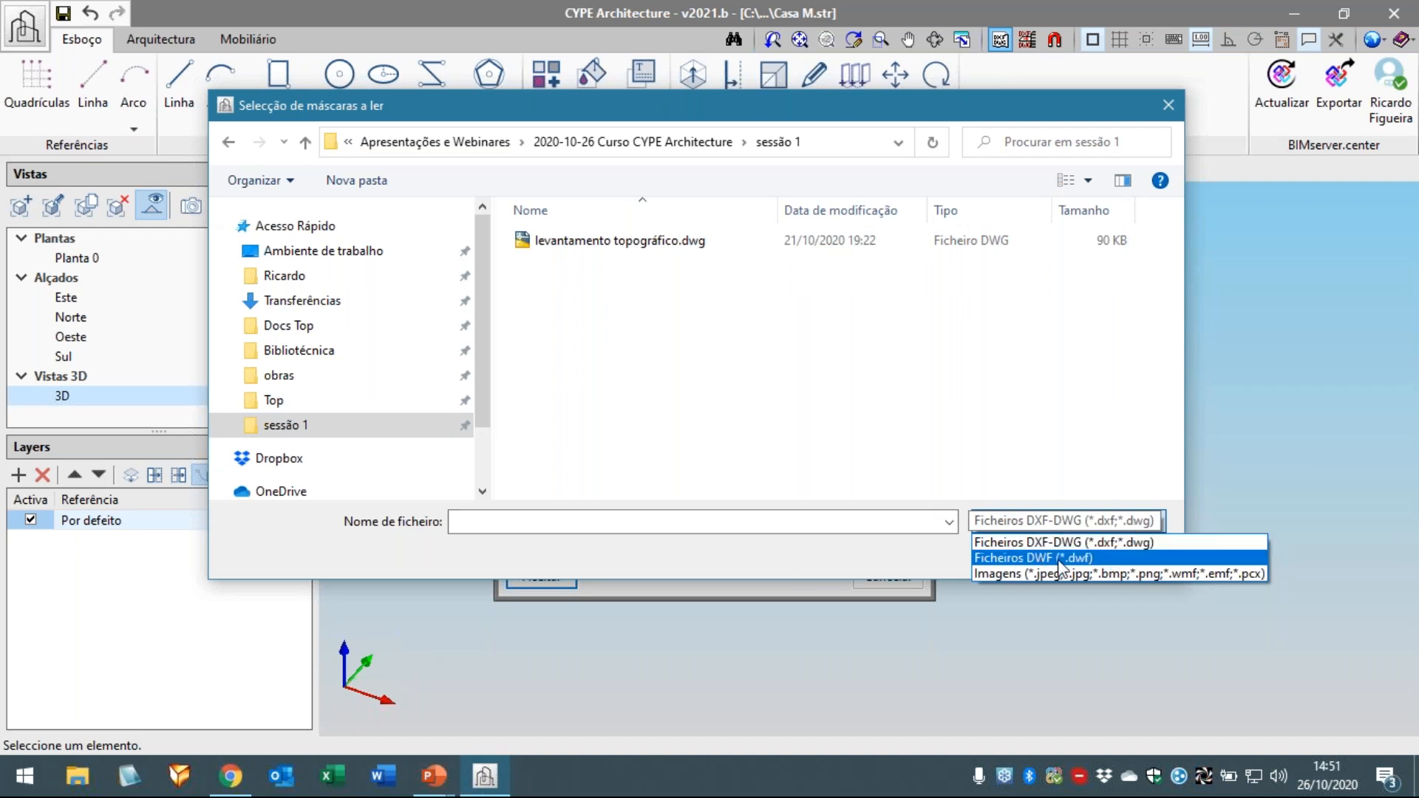
click(1084, 574)
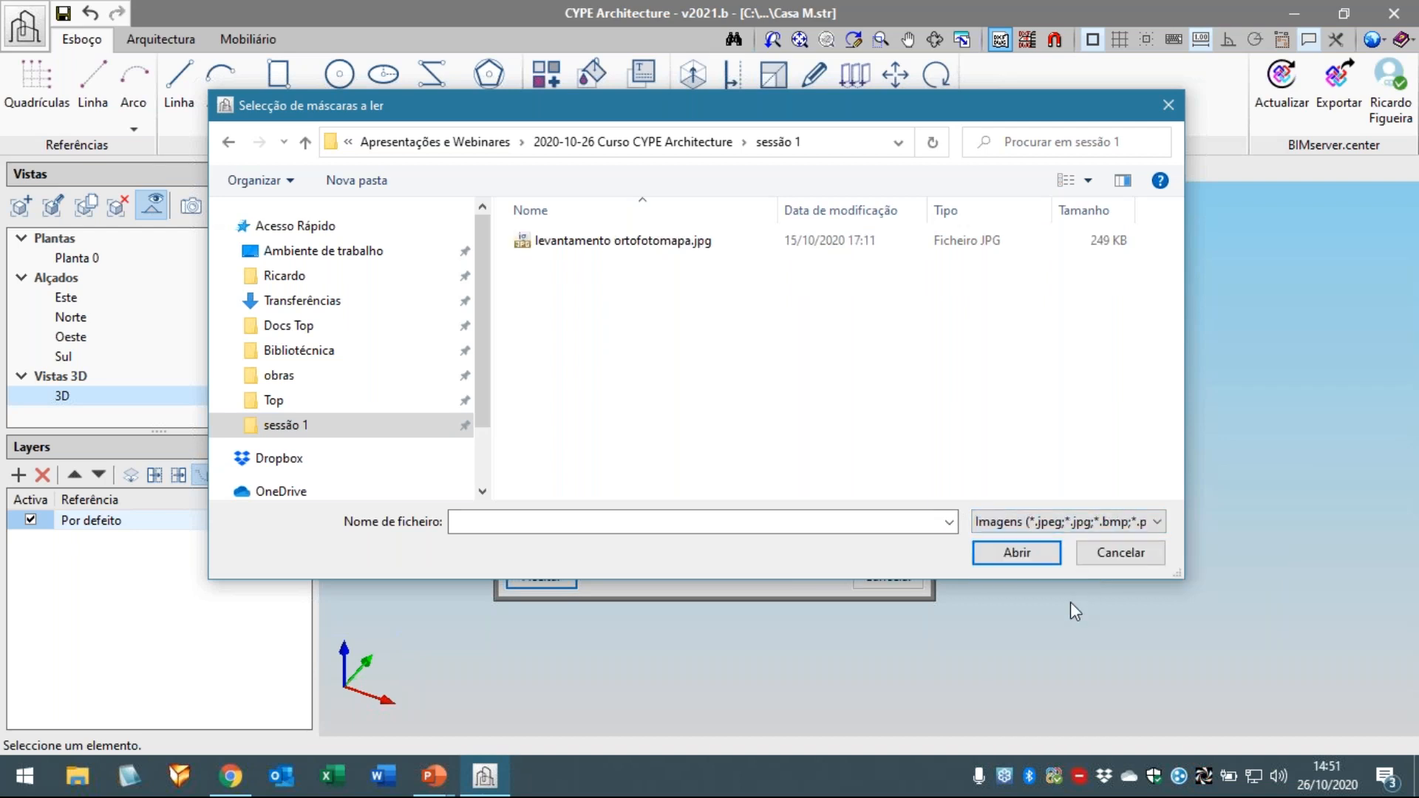
click(595, 244)
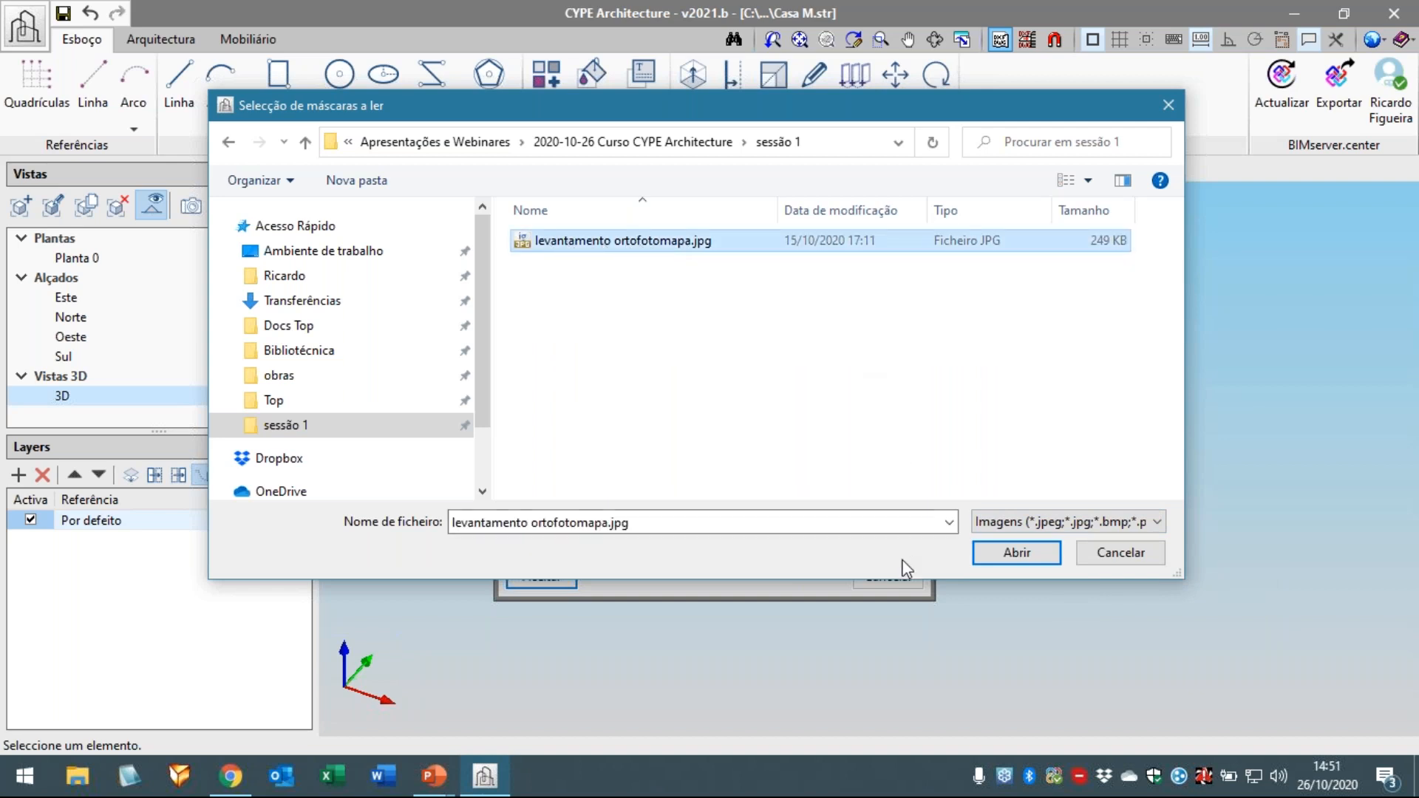
click(993, 552)
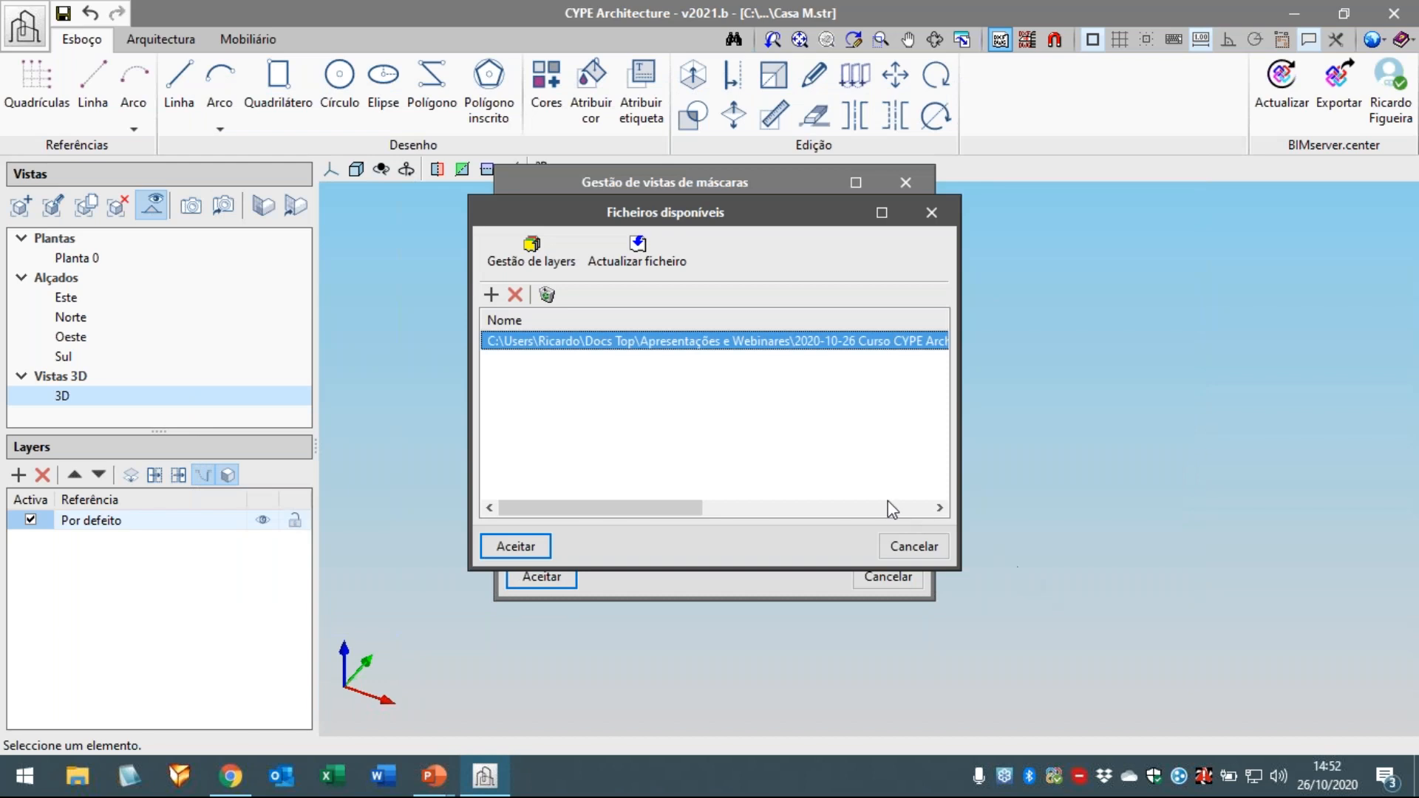
- Add levantamento topográfico.dwg from the same folder as a second mask and accept the list of available files
click(493, 295)
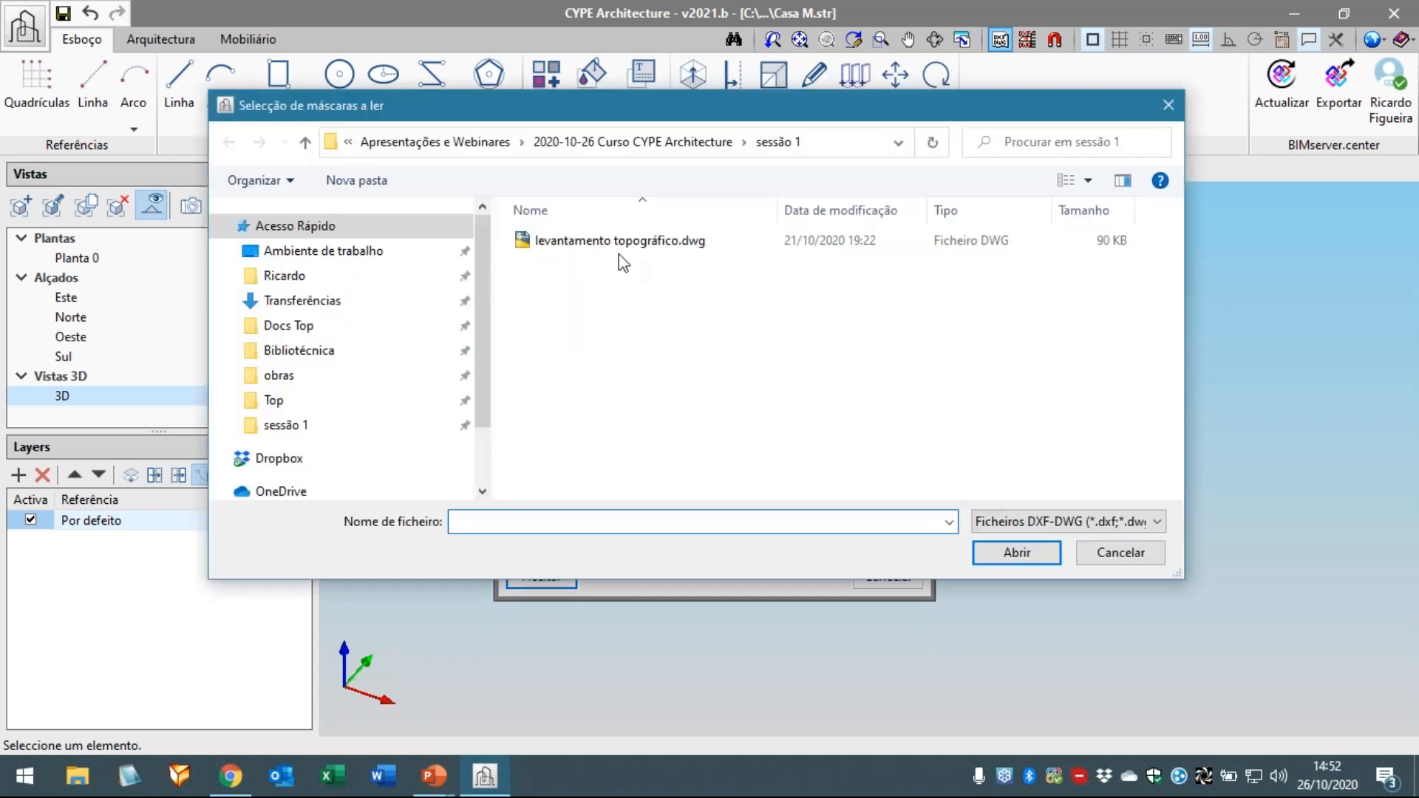
click(625, 246)
click(990, 552)
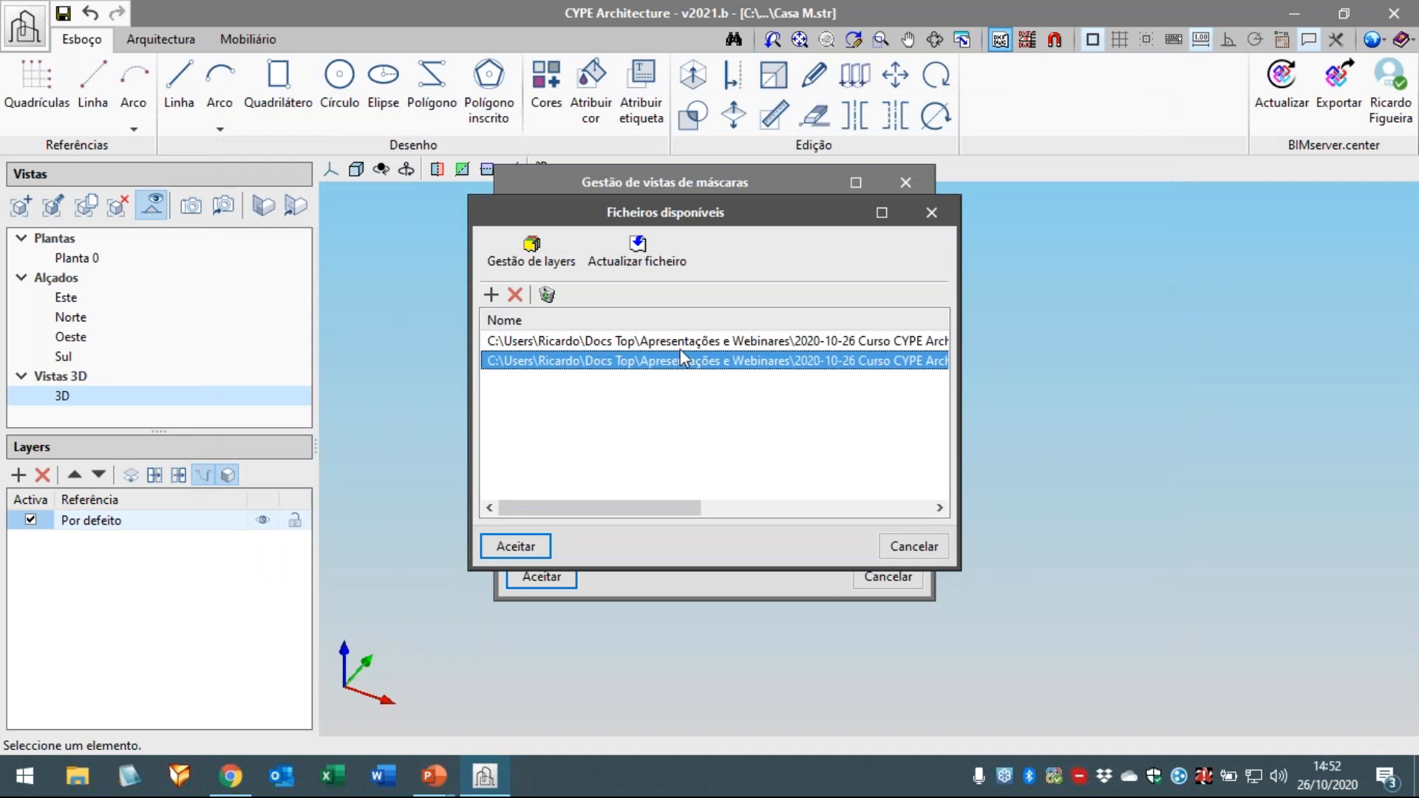
click(525, 553)
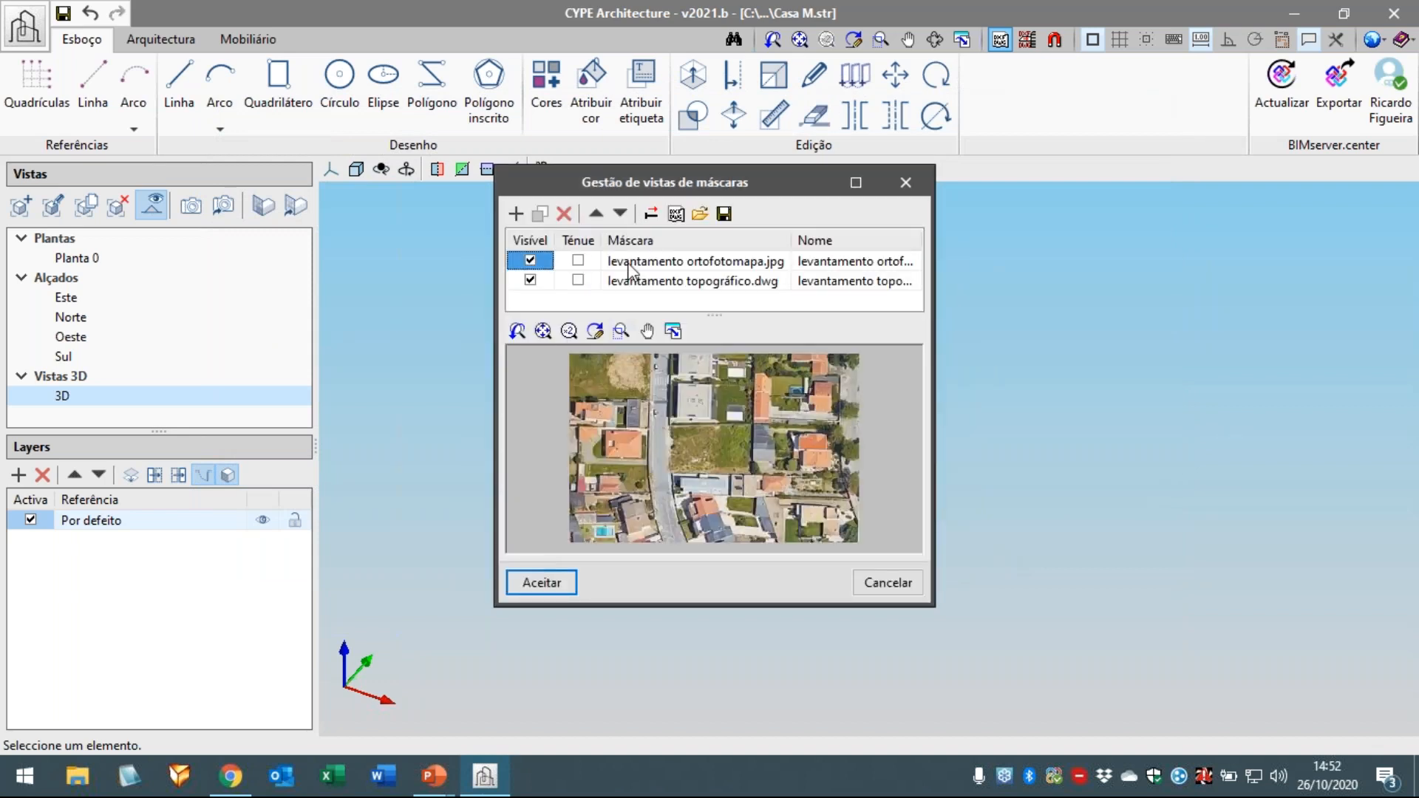
- Enlarge the mask views manager and preview the levantamento topográfico drawing with its layers
drag(521, 171, 218, 67)
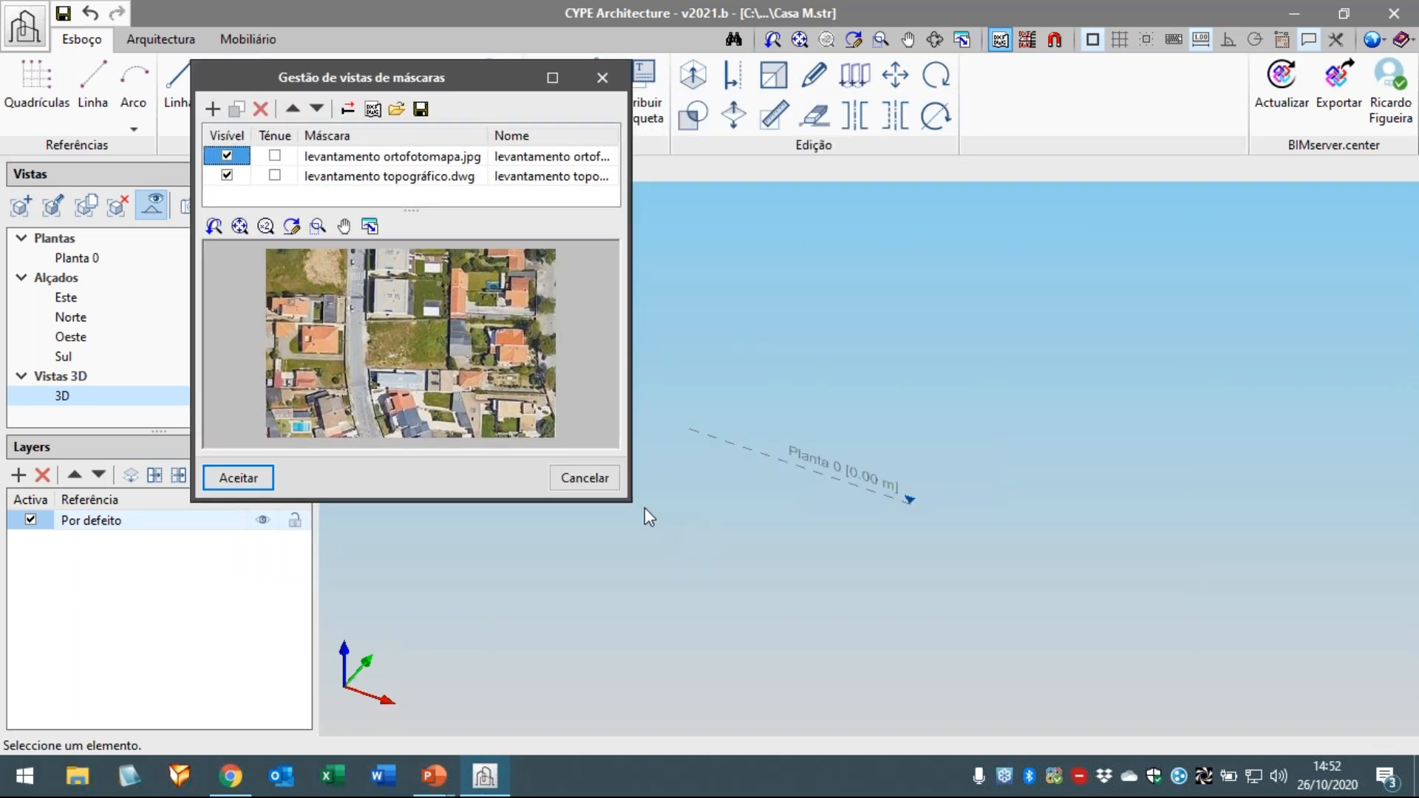
drag(630, 499, 1367, 701)
click(564, 178)
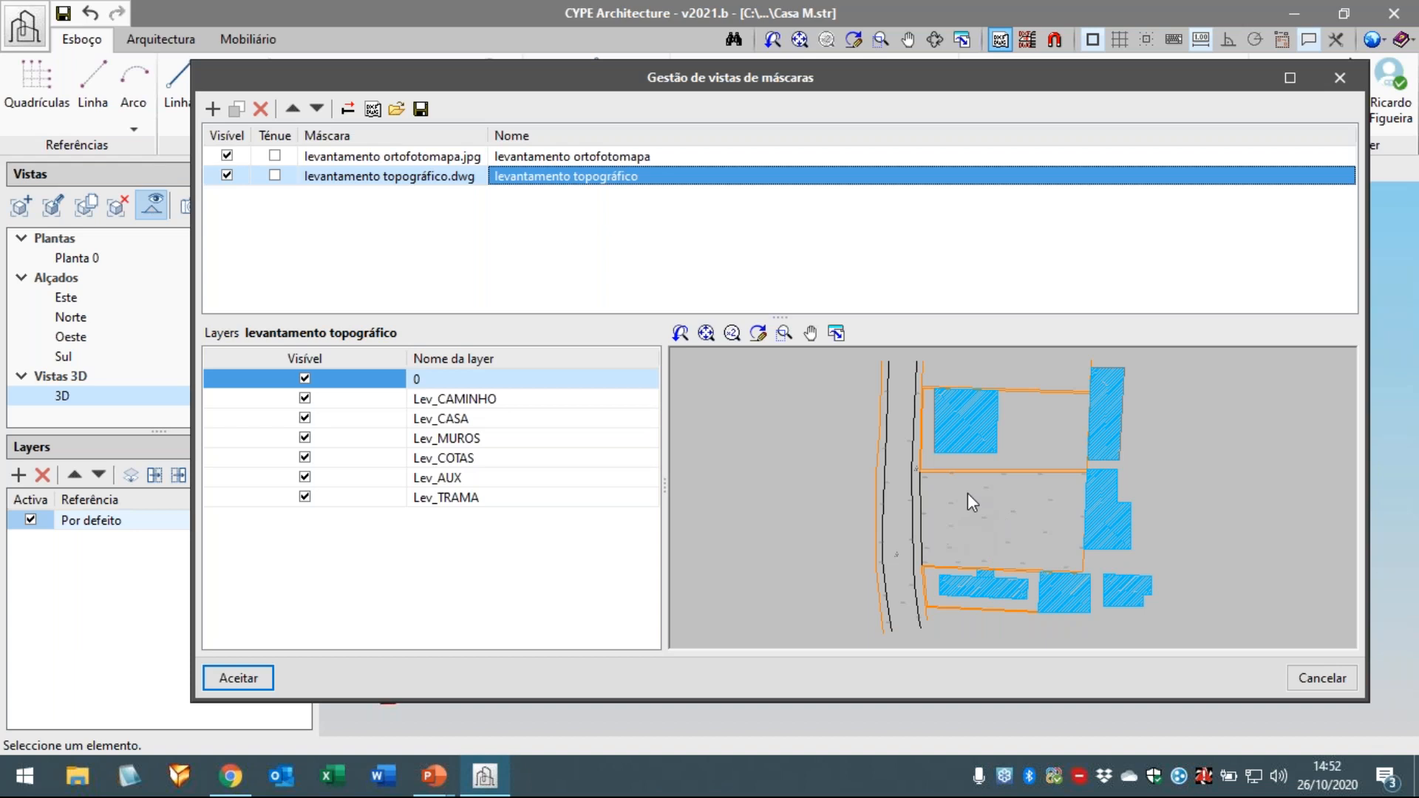
- Open the transformation of the levantamento ortofotomapa mask and fix the drawing origin inside the empty plot, near its road side
click(545, 157)
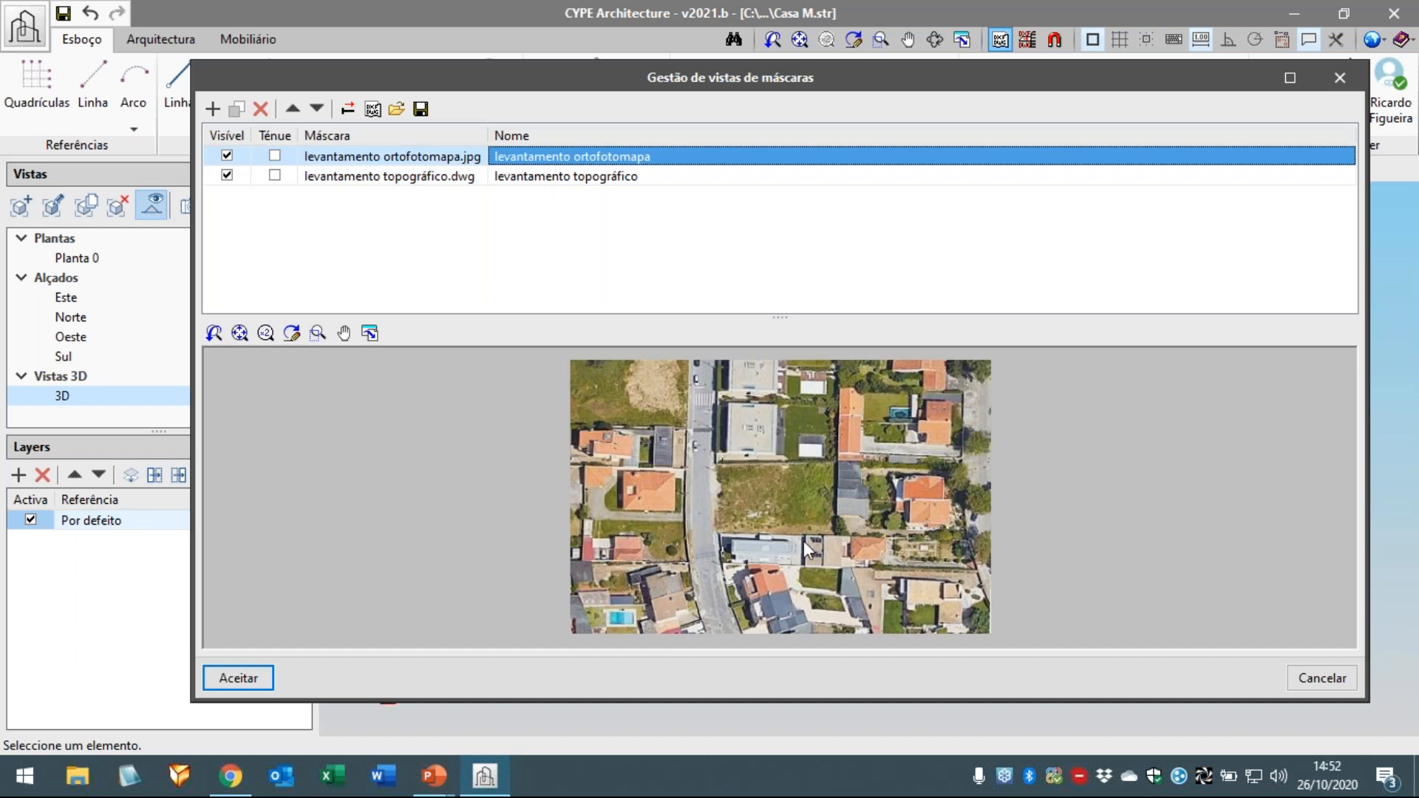
click(347, 111)
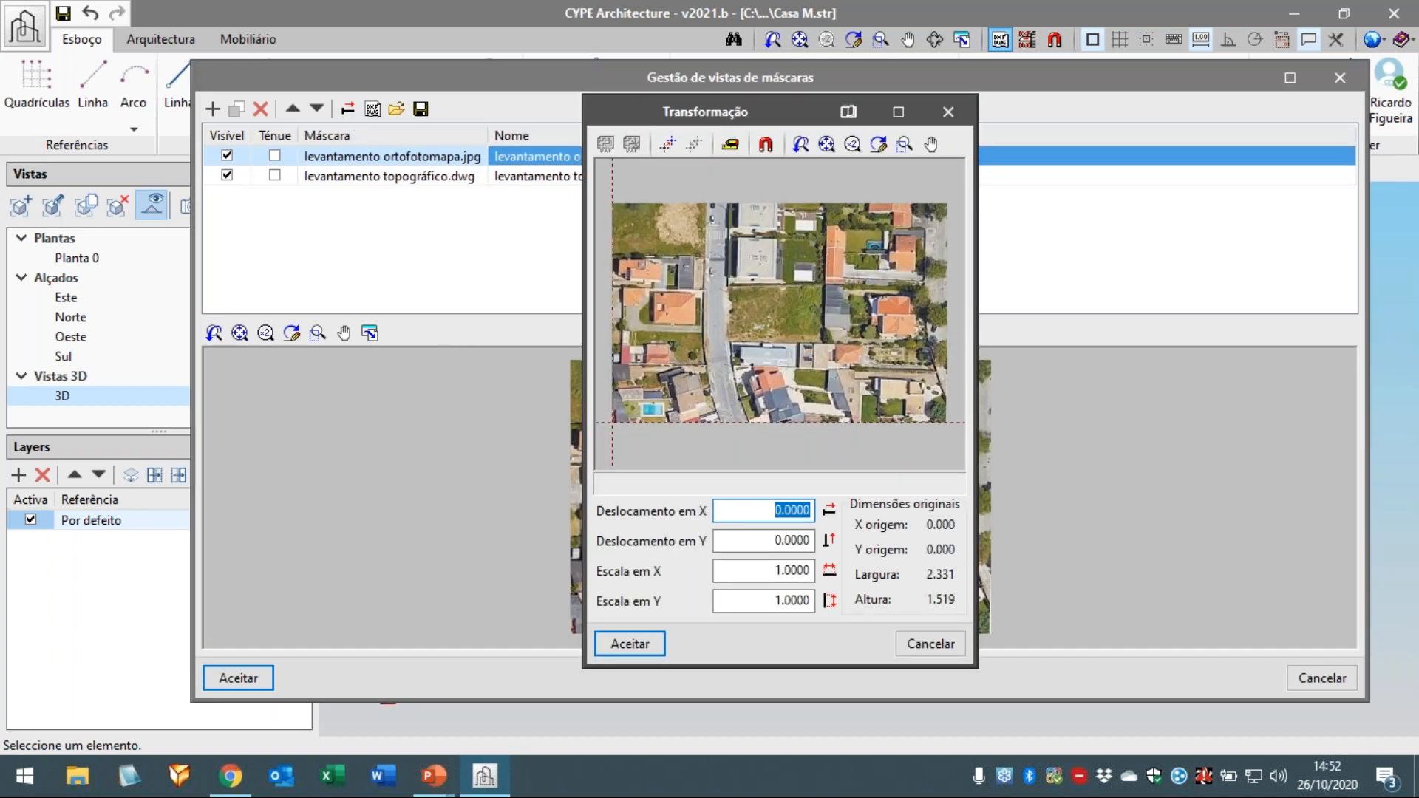
double_click(628, 116)
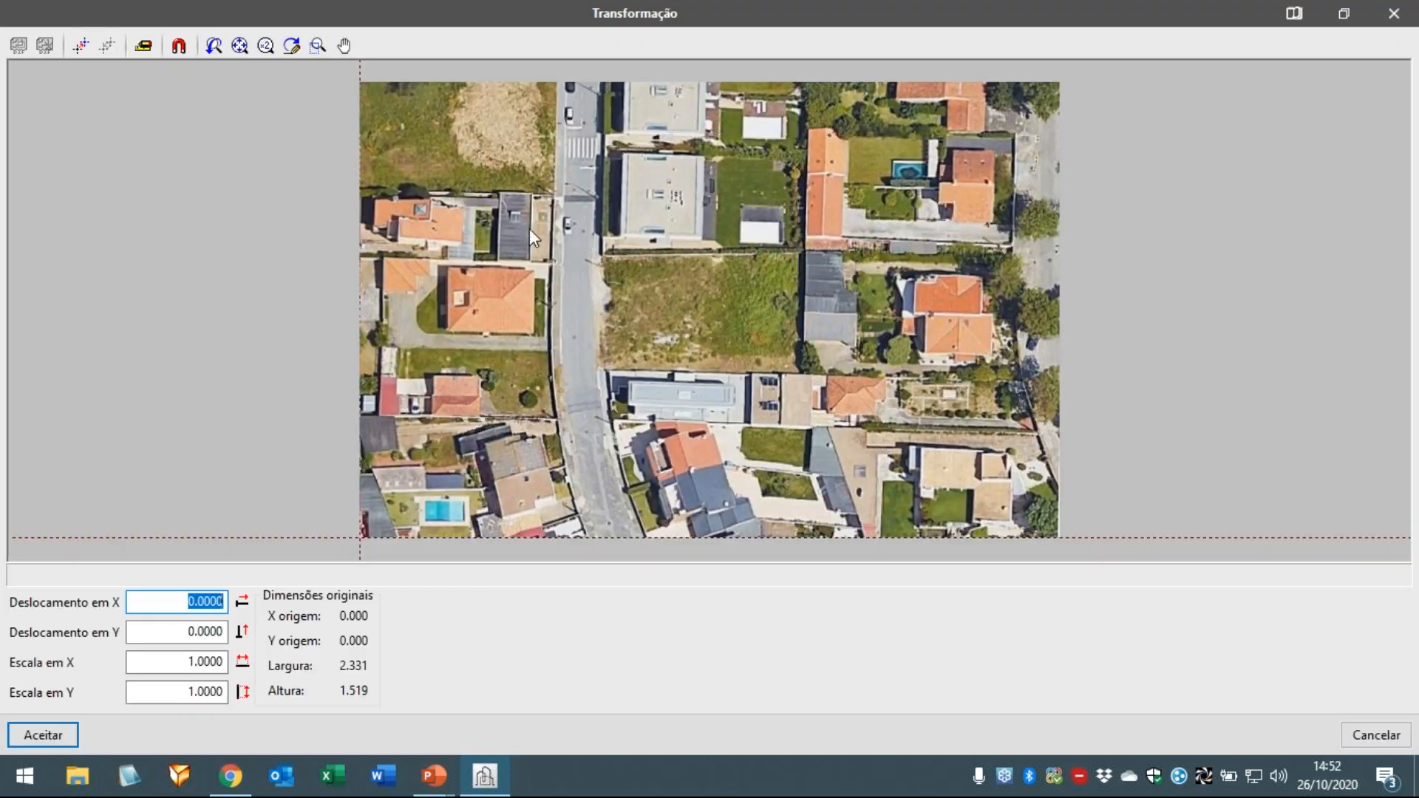
click(80, 46)
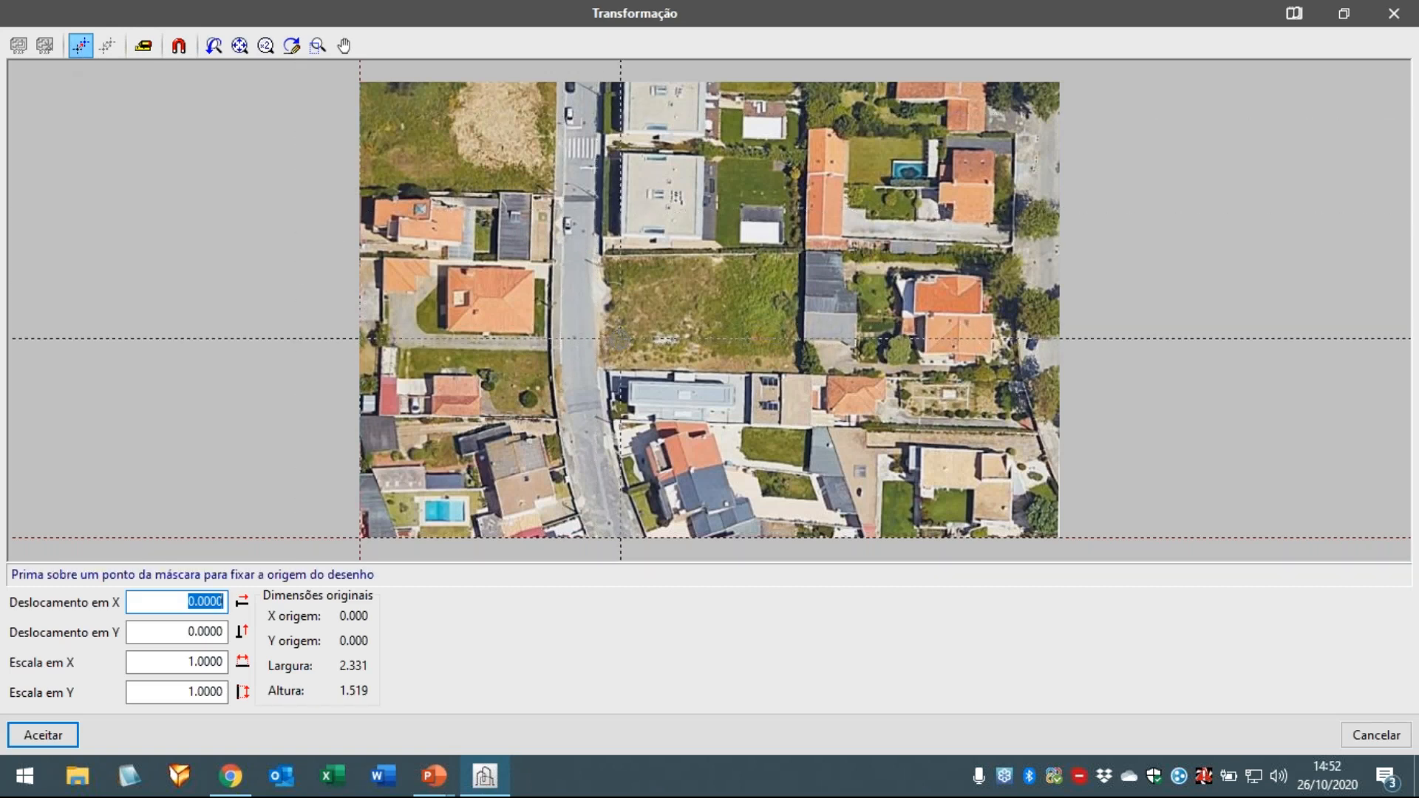
click(617, 341)
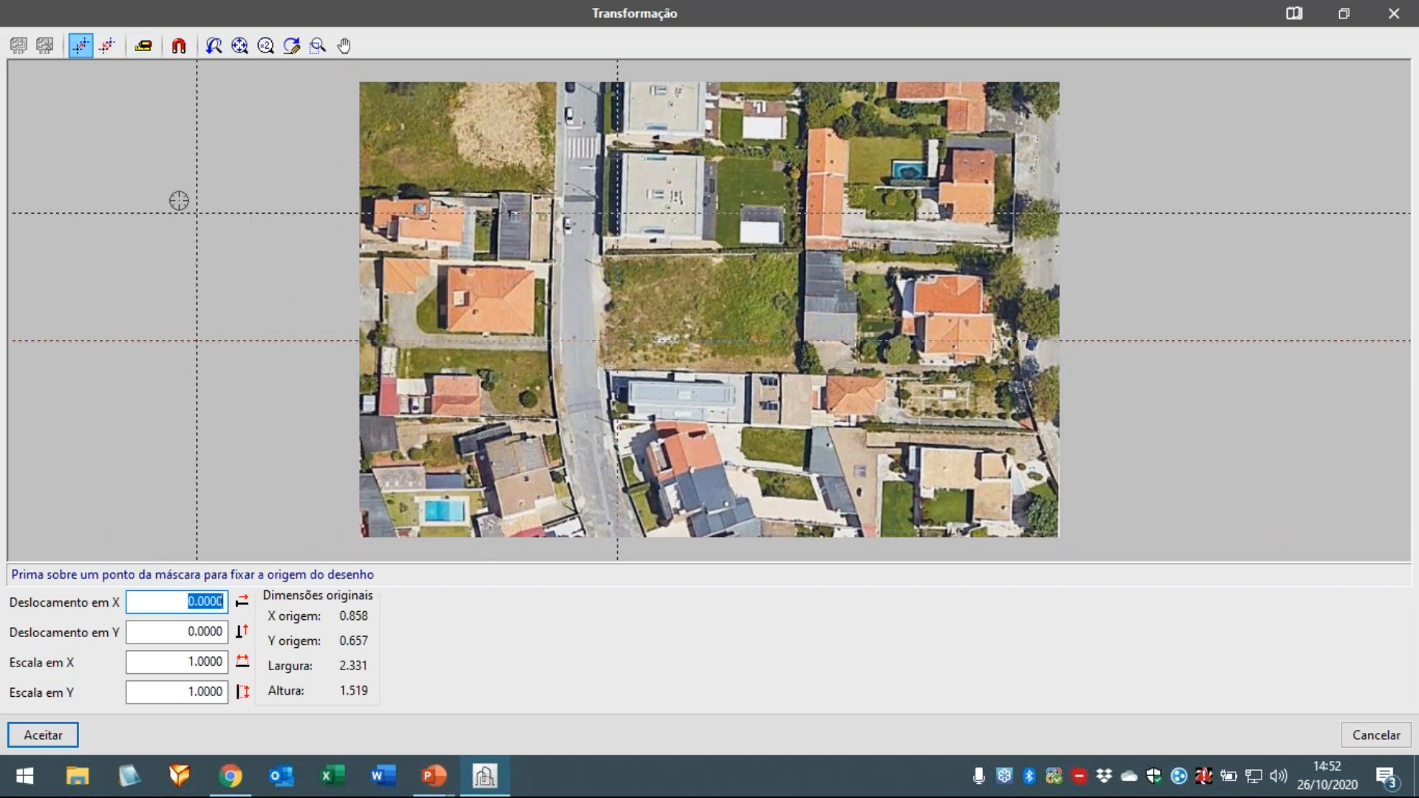
- Scale the orthophoto by marking the pavement width beside the road as a known distance of 1.20 m, and accept the mask settings
click(143, 45)
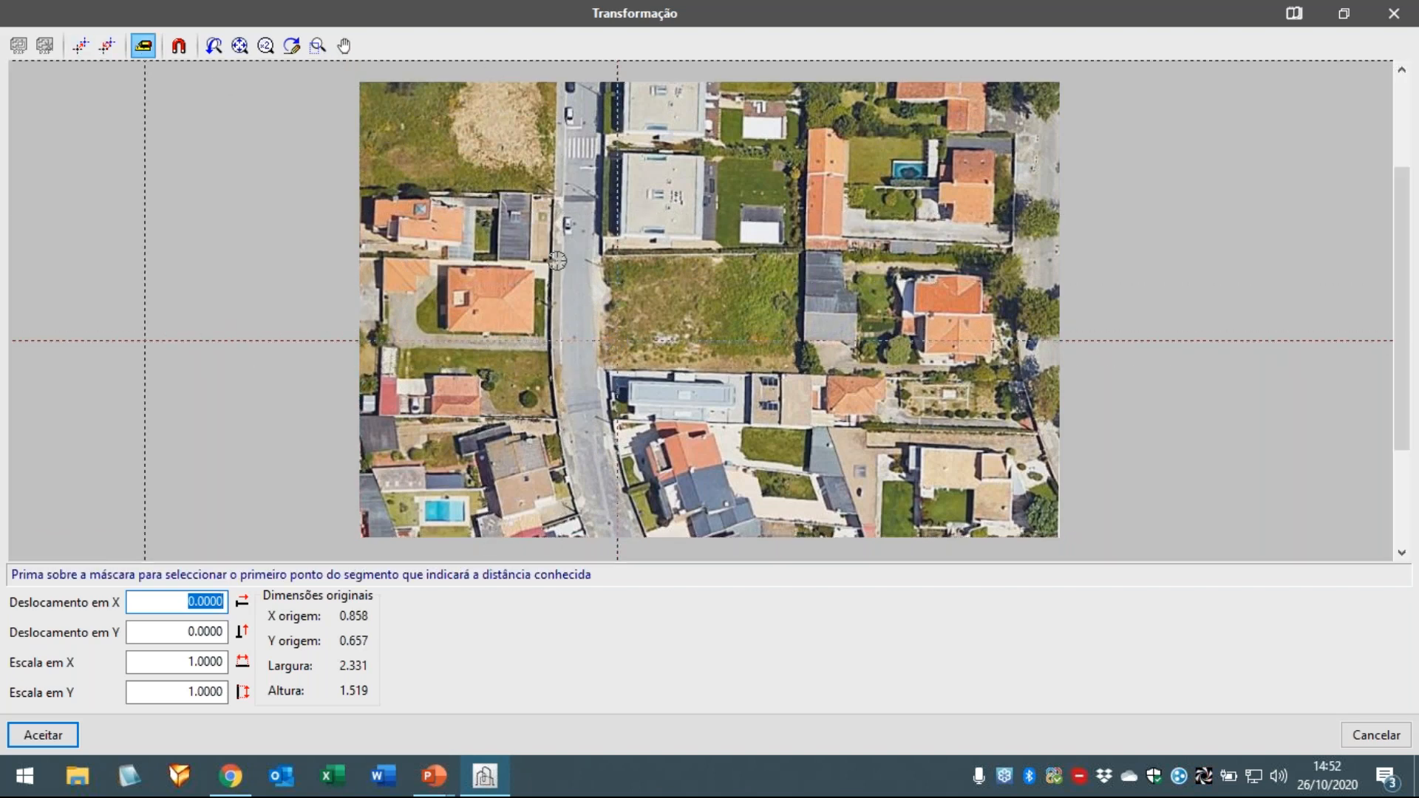
scroll(557, 260, up, 2)
scroll(560, 267, up, 3)
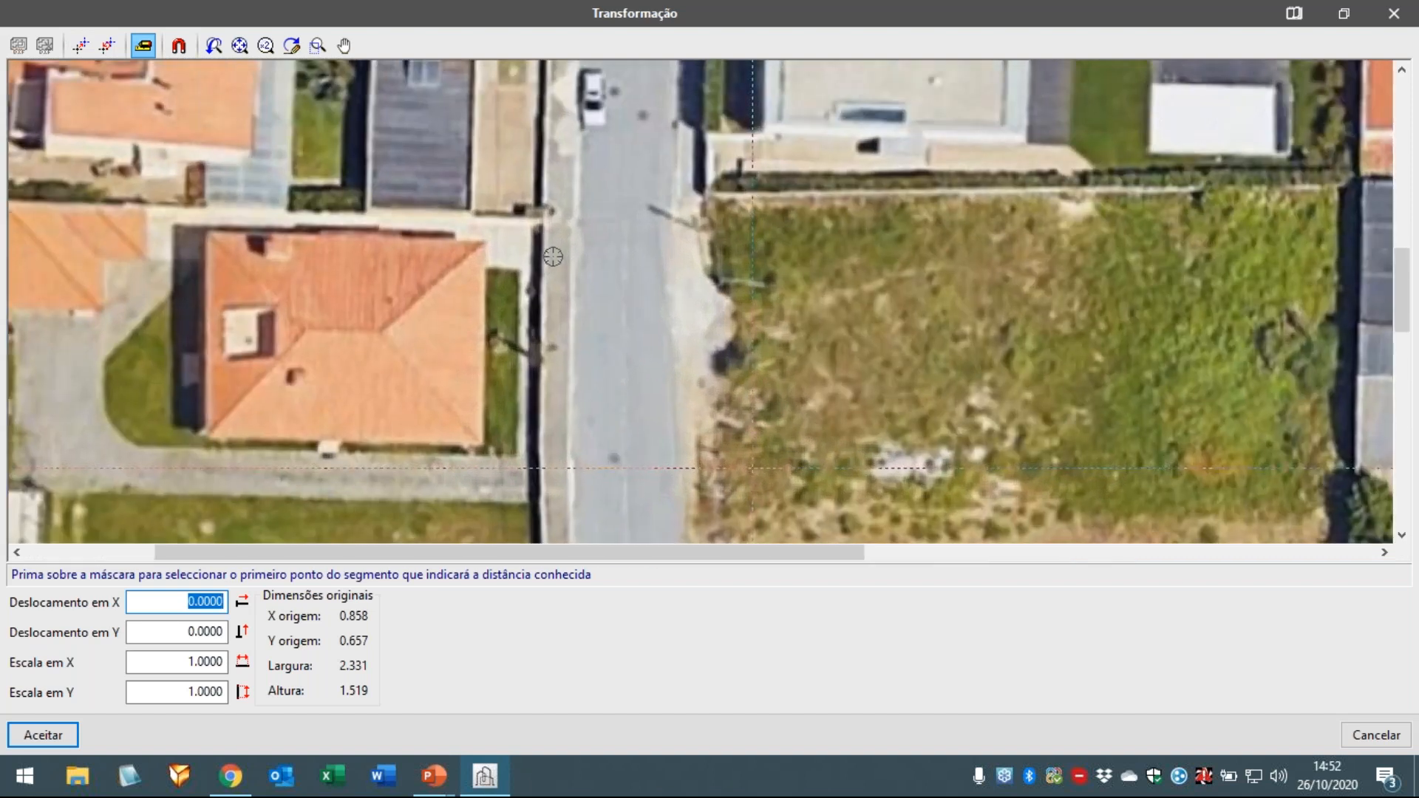
click(548, 254)
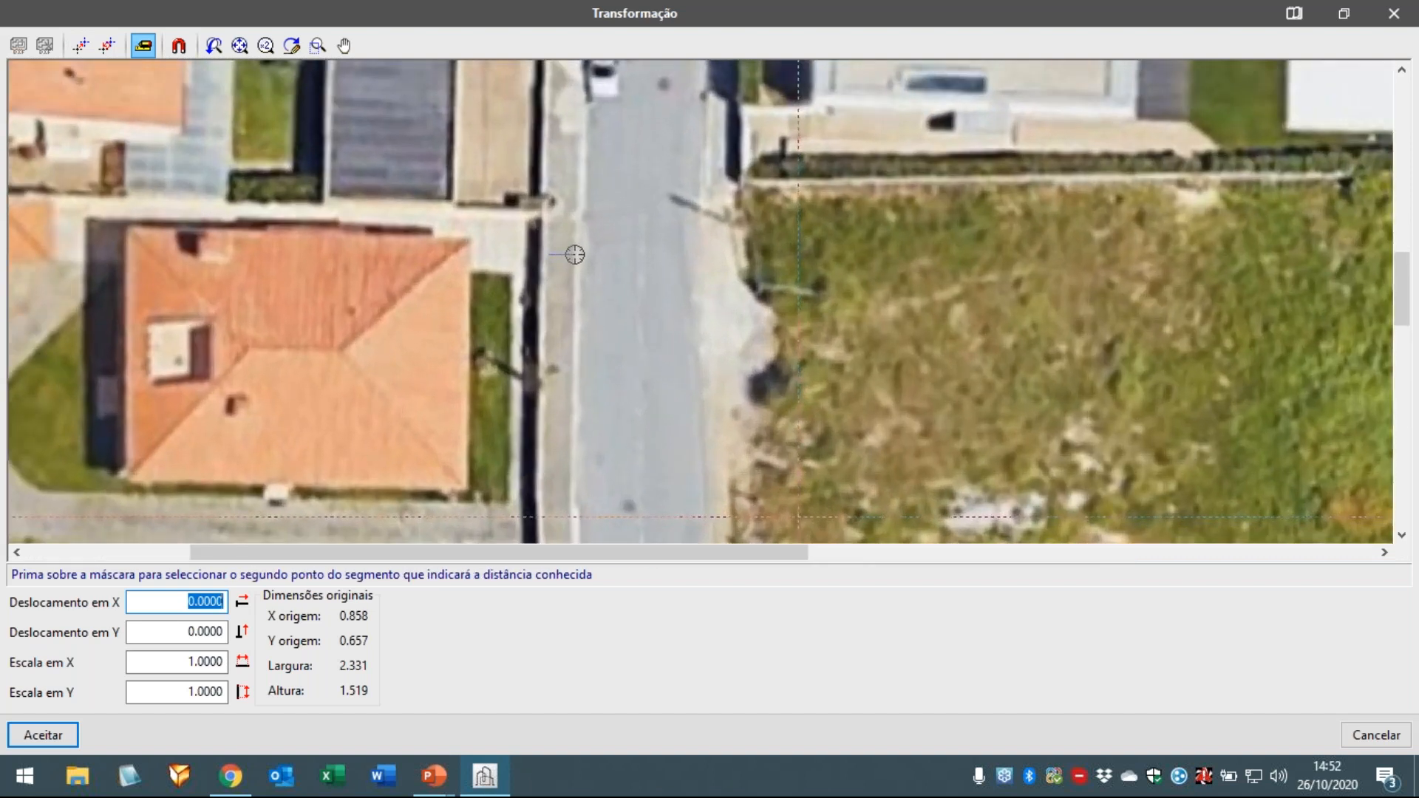
click(575, 254)
text(1)
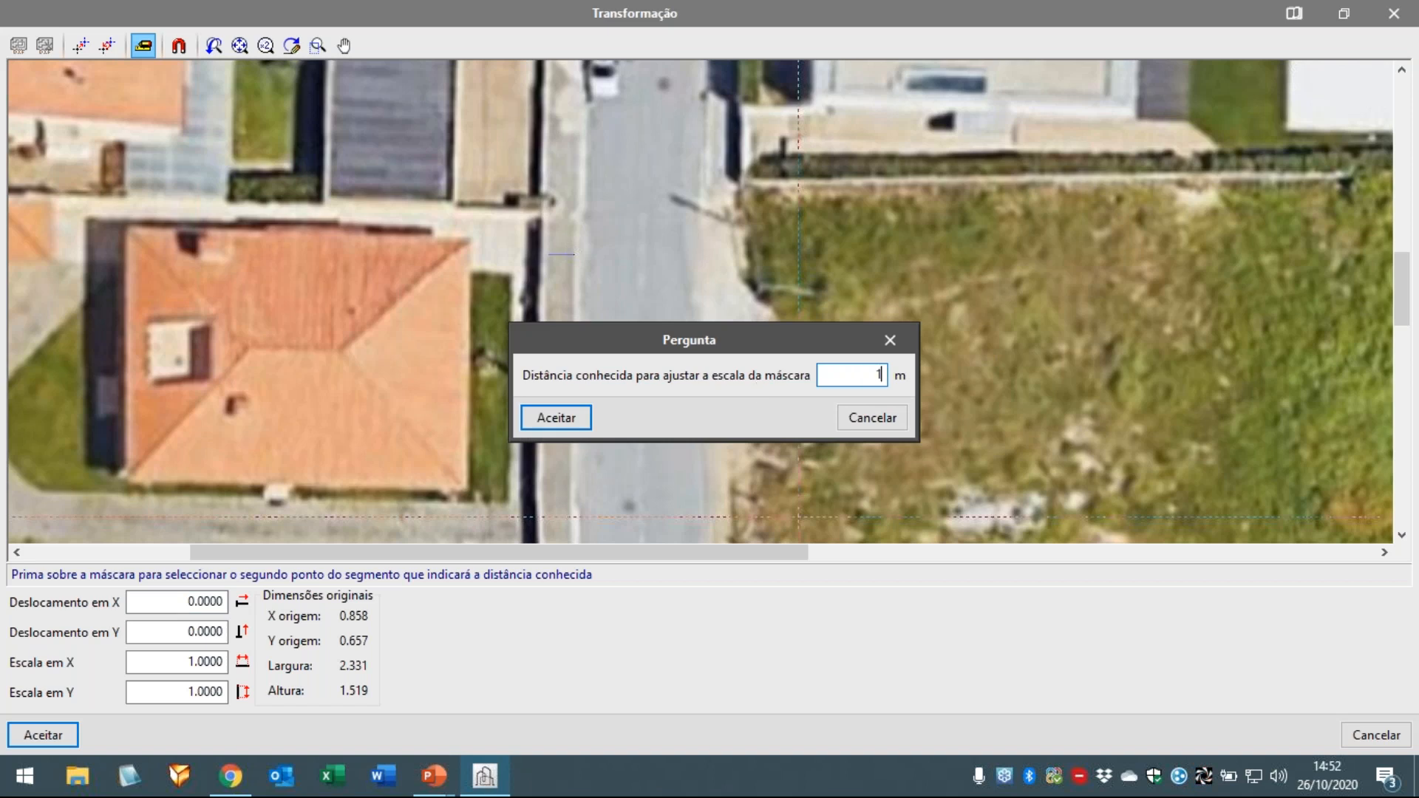
text(.20)
click(557, 421)
click(42, 734)
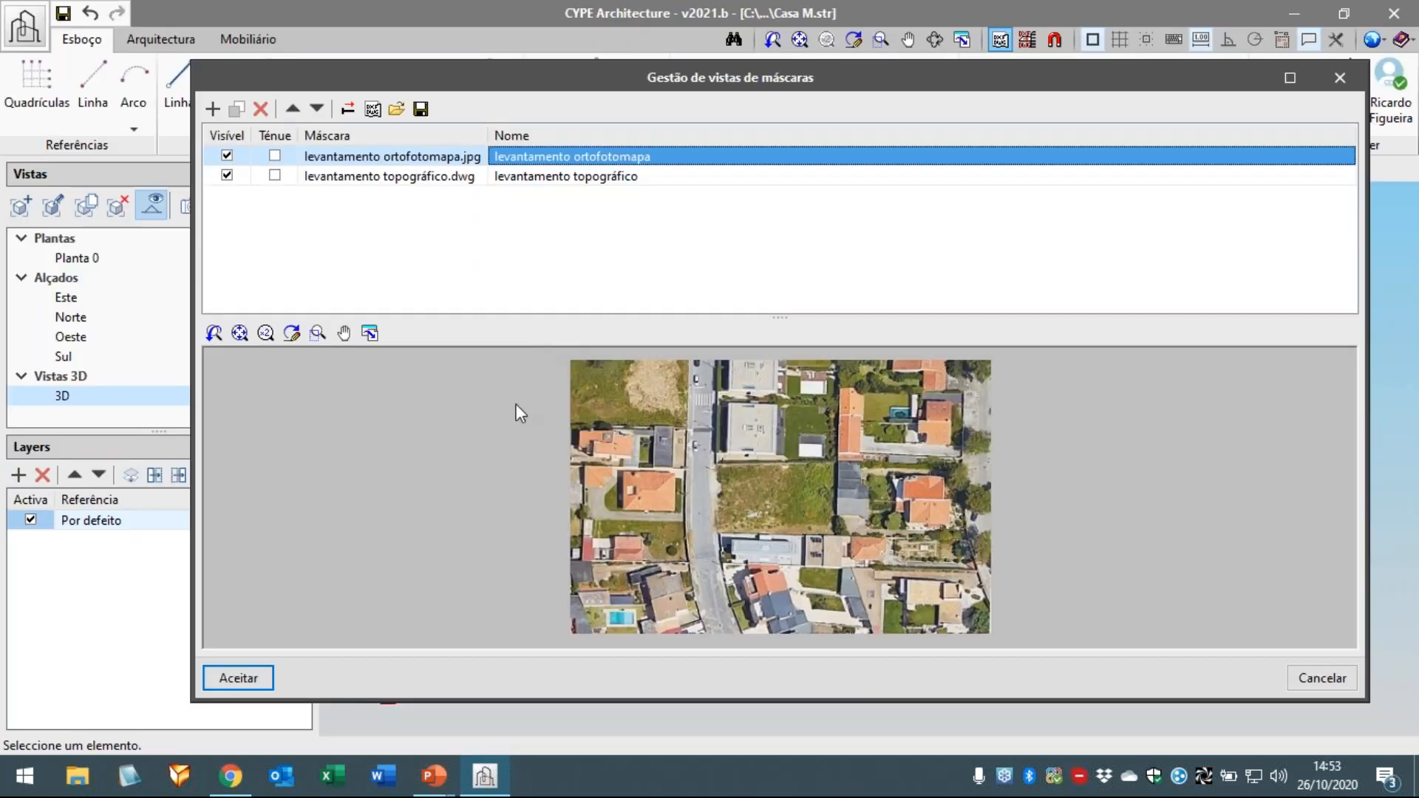
click(264, 681)
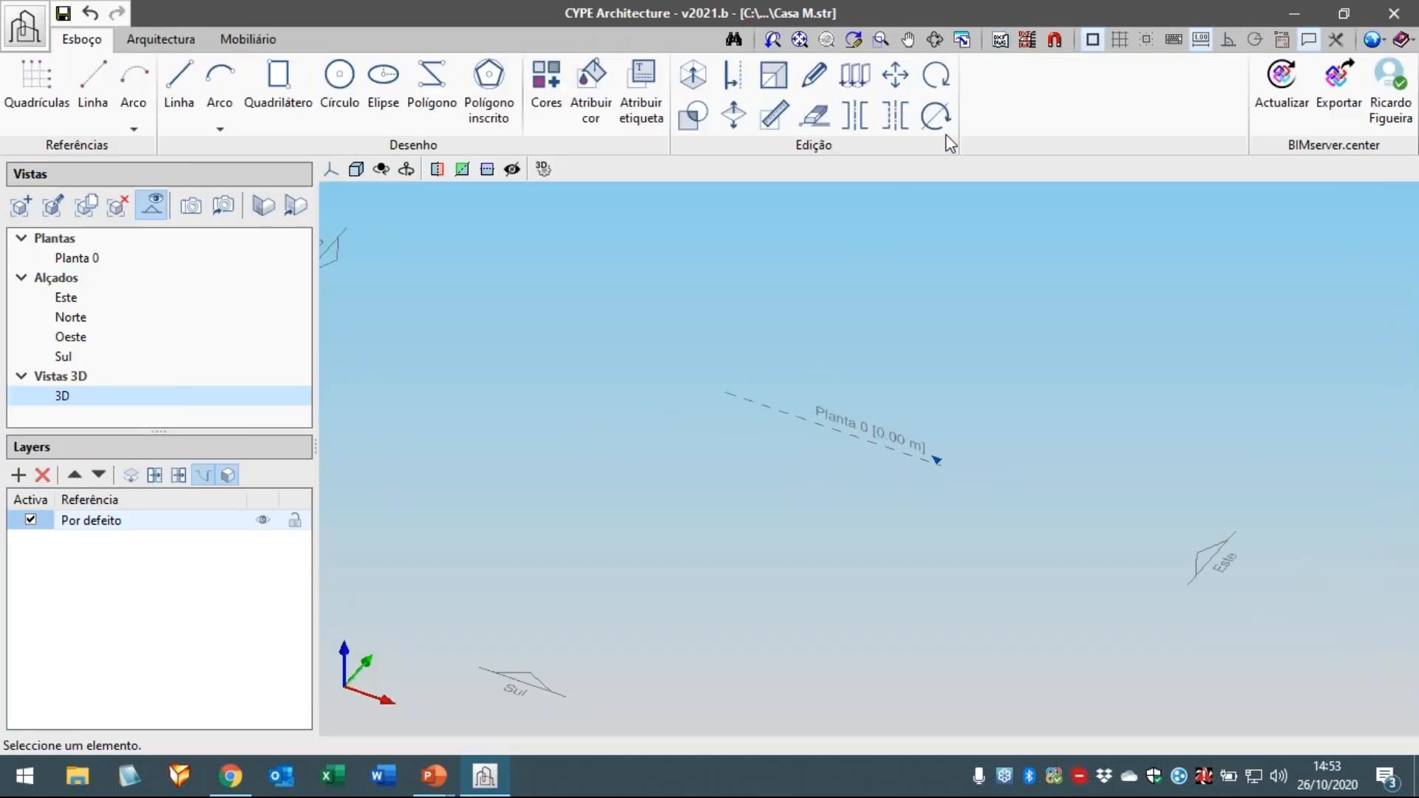
- Display the levantamento ortofotomapa mask in the 3D view and orbit to see it from the south
click(1027, 41)
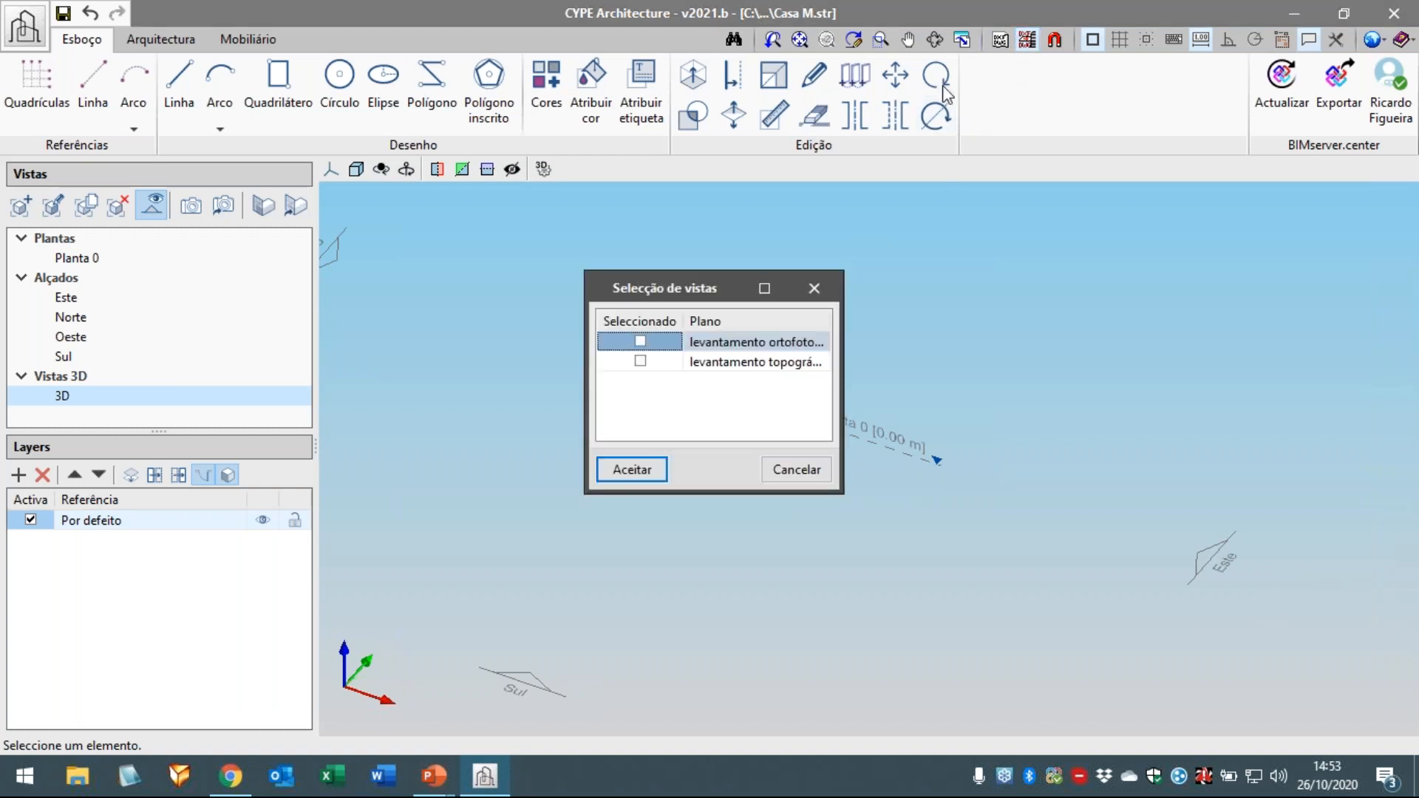
drag(843, 384, 1114, 382)
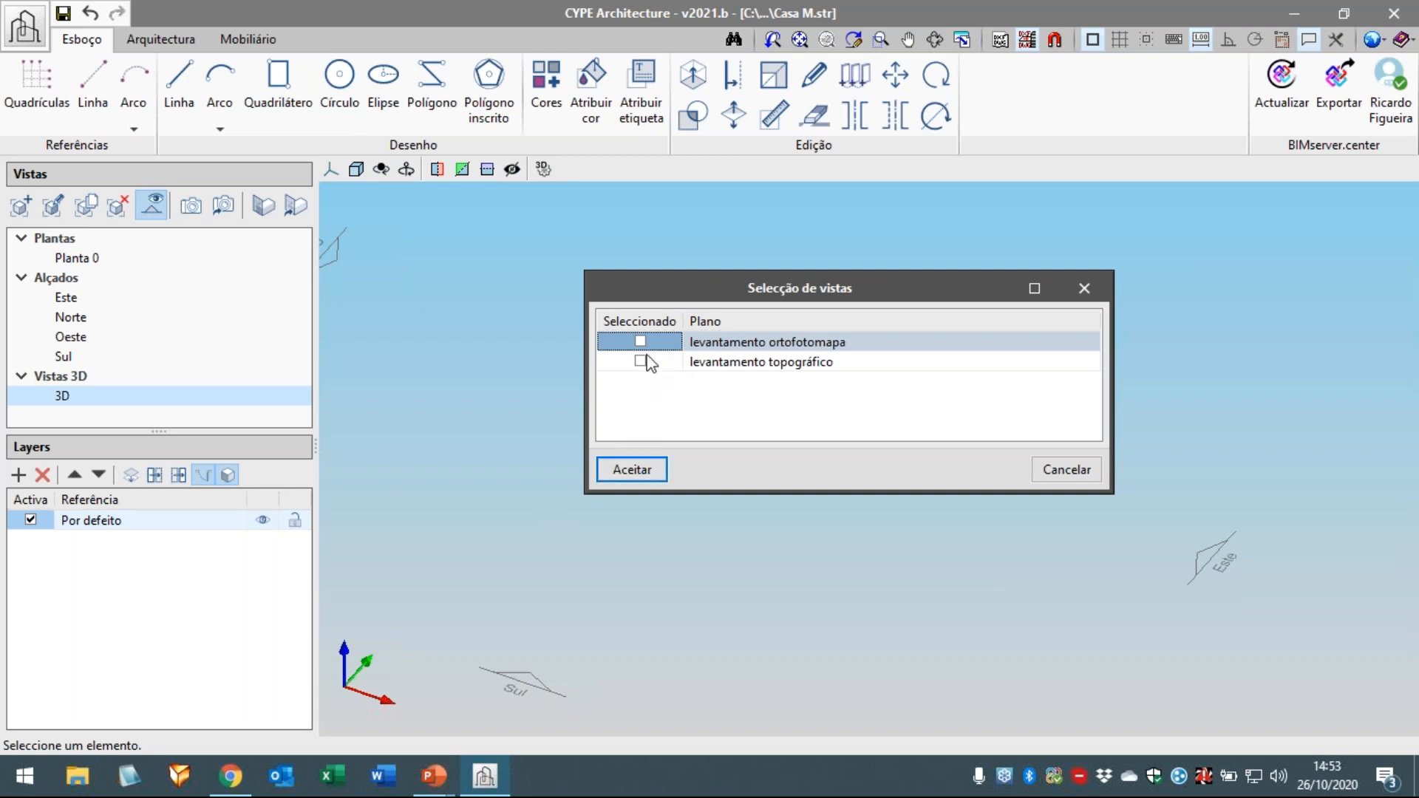
click(632, 469)
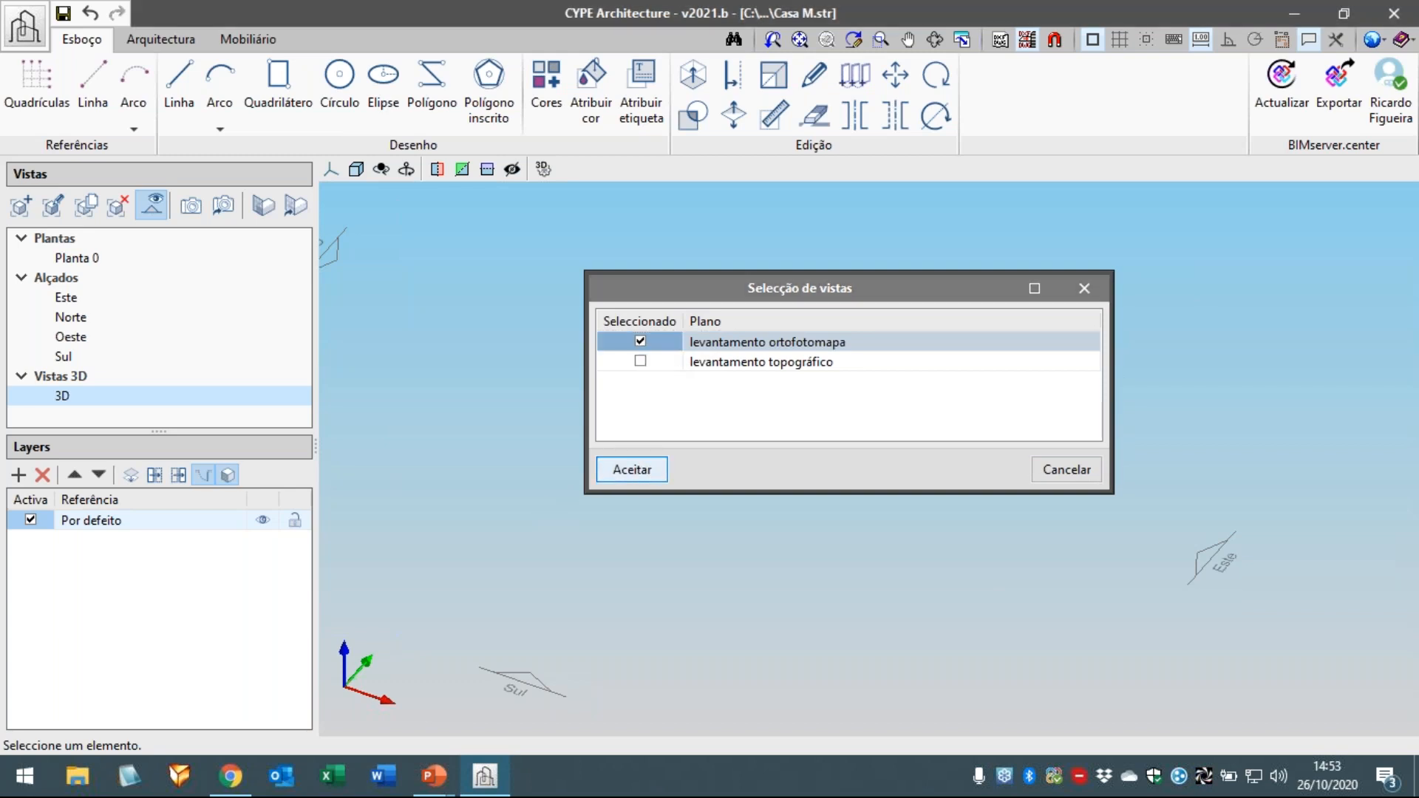
scroll(801, 432, down, 5)
shift+middle_drag(699, 493, 818, 236)
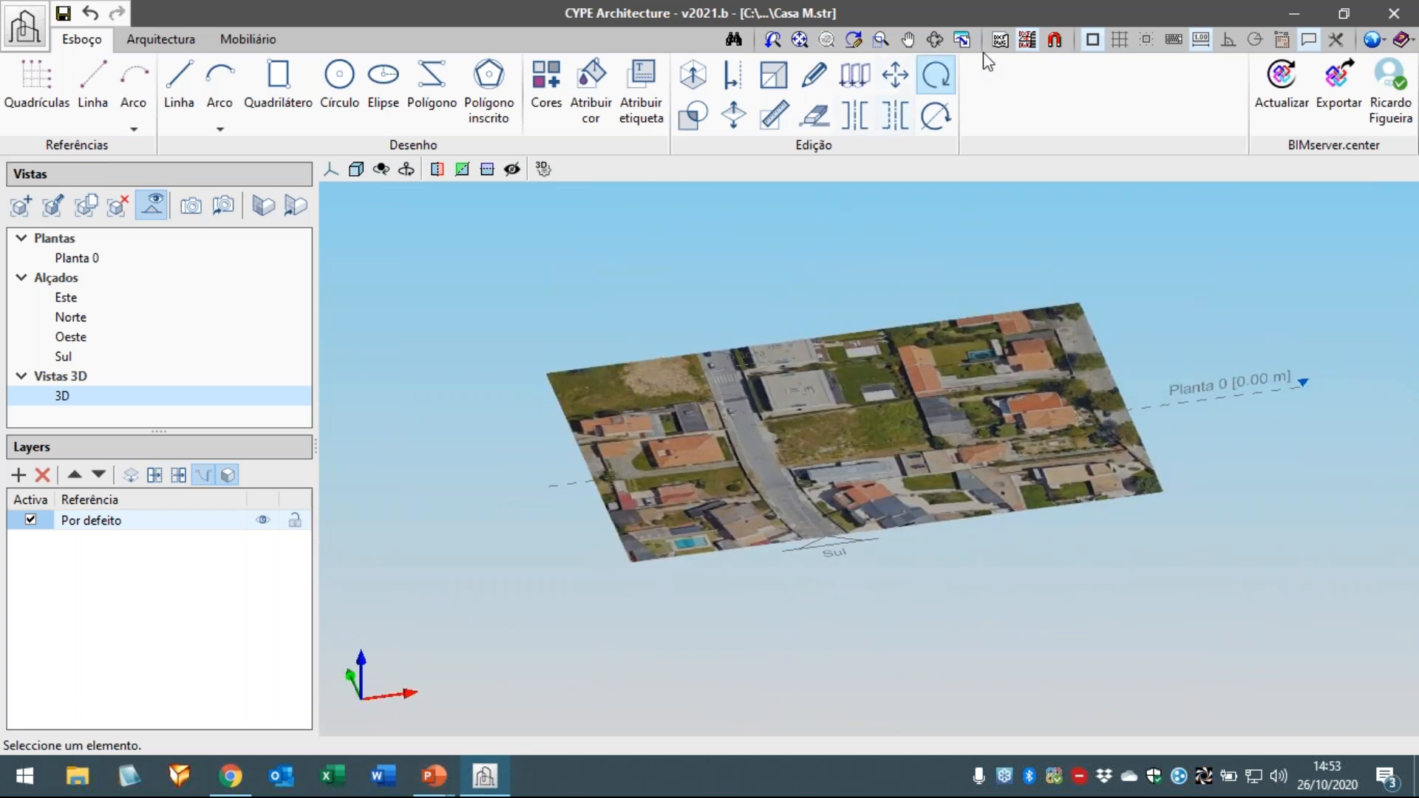
- Display the levantamento topográfico mask together with the orthophoto in the 3D view
click(1026, 40)
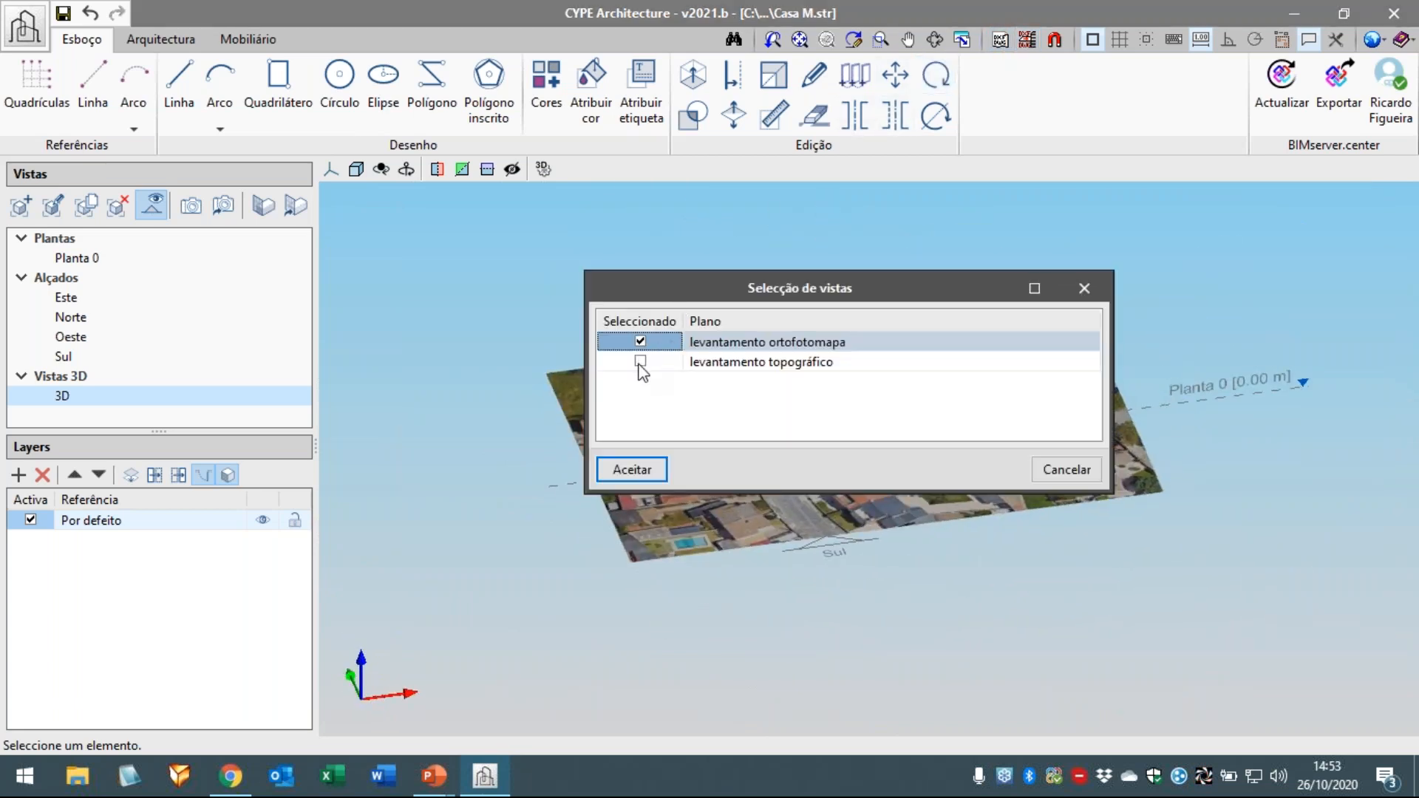
click(640, 363)
click(630, 470)
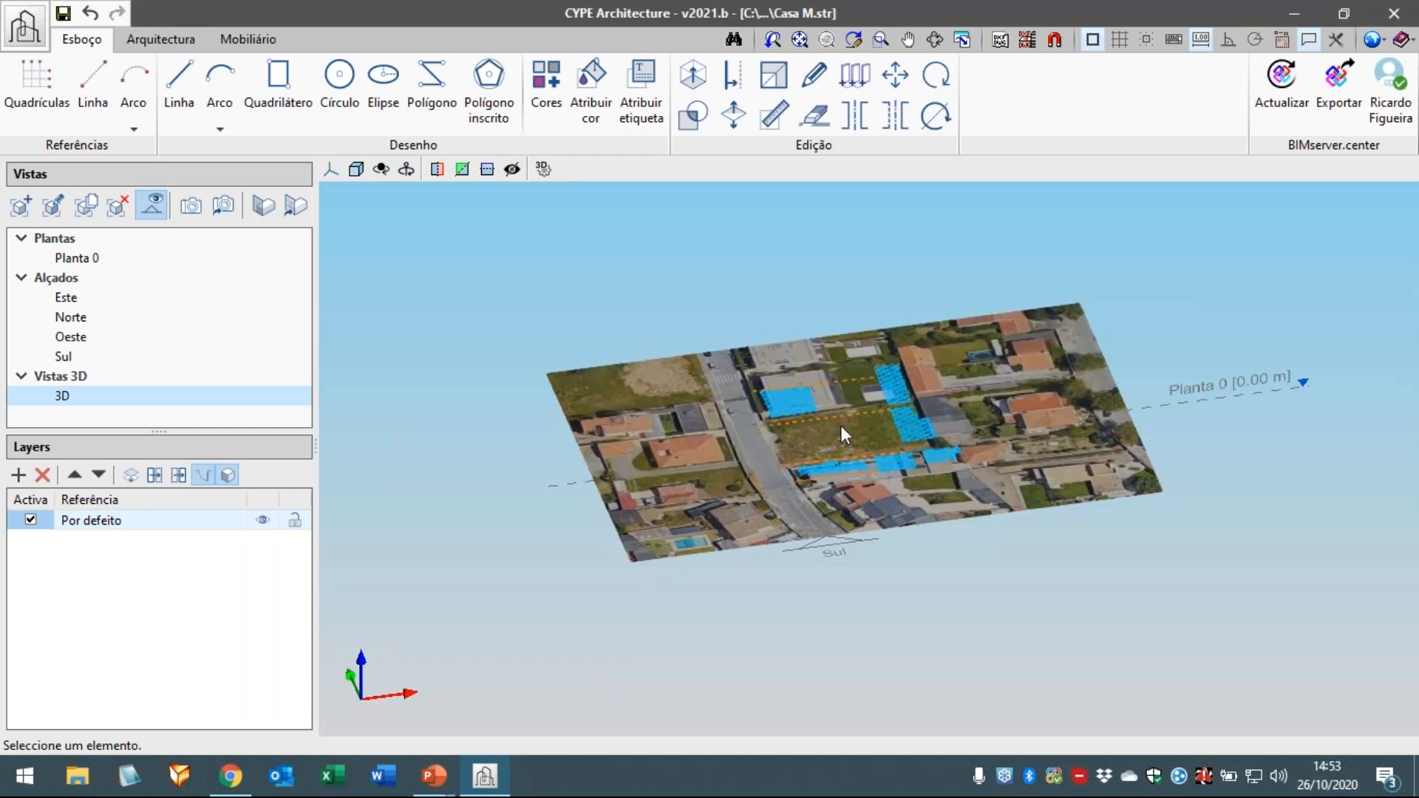
scroll(841, 428, up, 1)
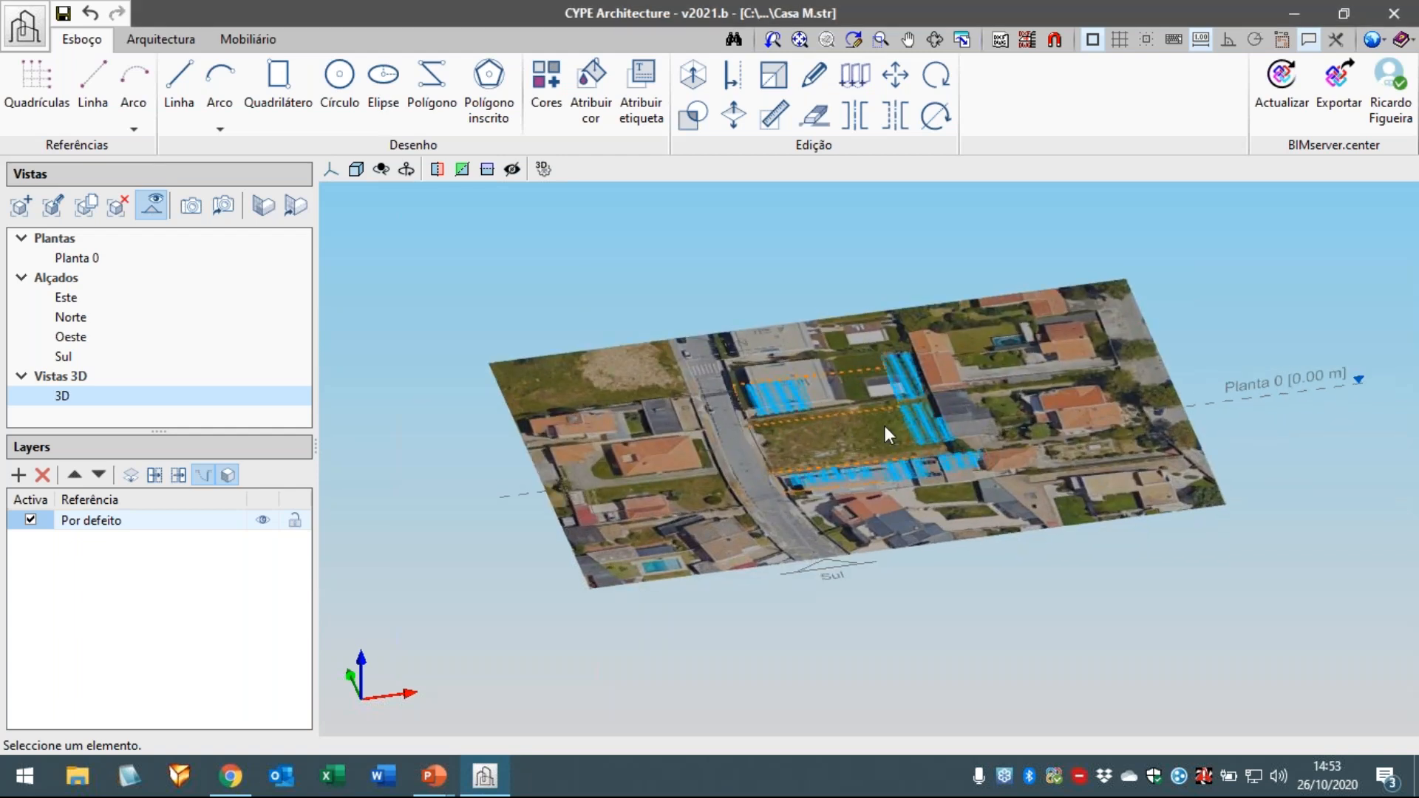
- Hide the levantamento ortofotomapa mask so only the levantamento topográfico mask is displayed in the 3D view
click(1026, 41)
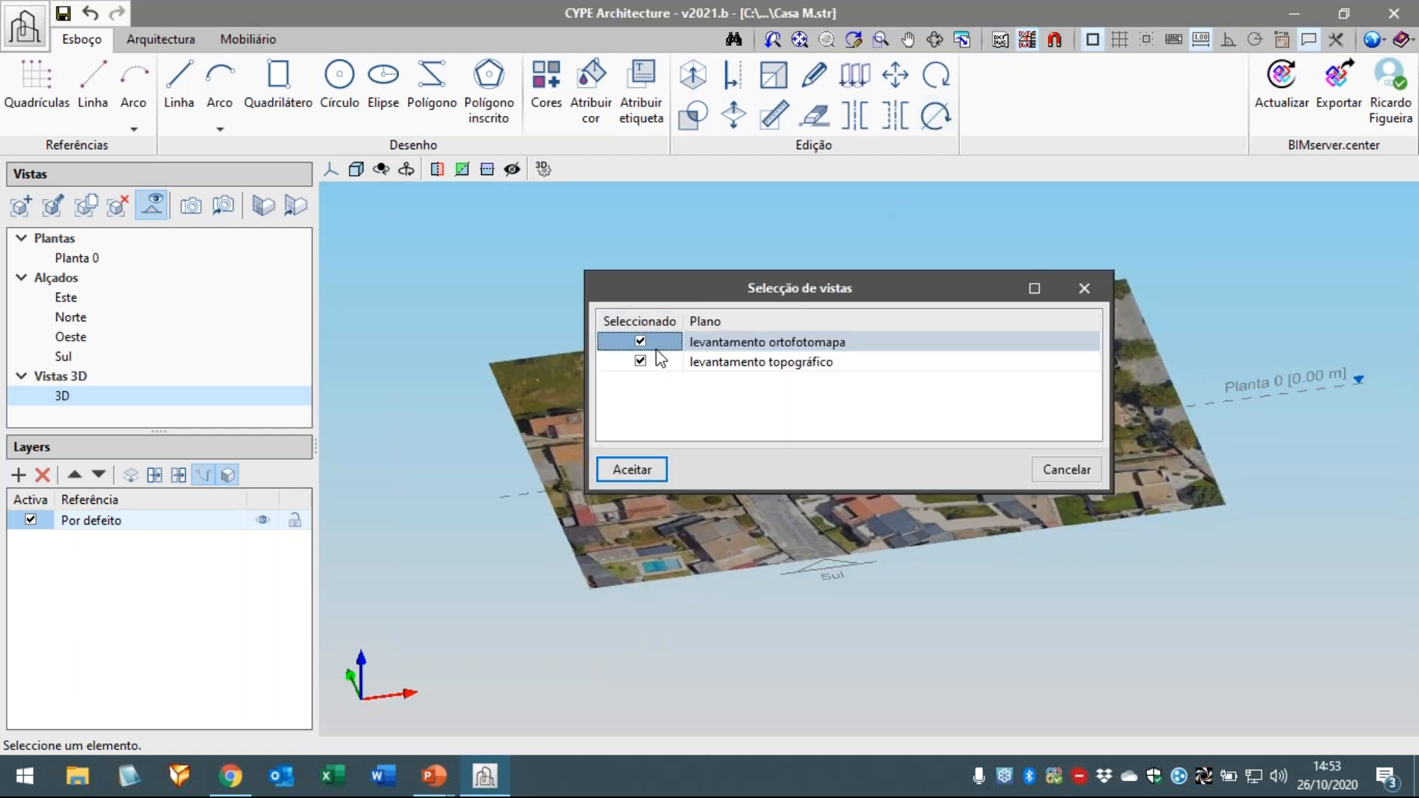
click(636, 470)
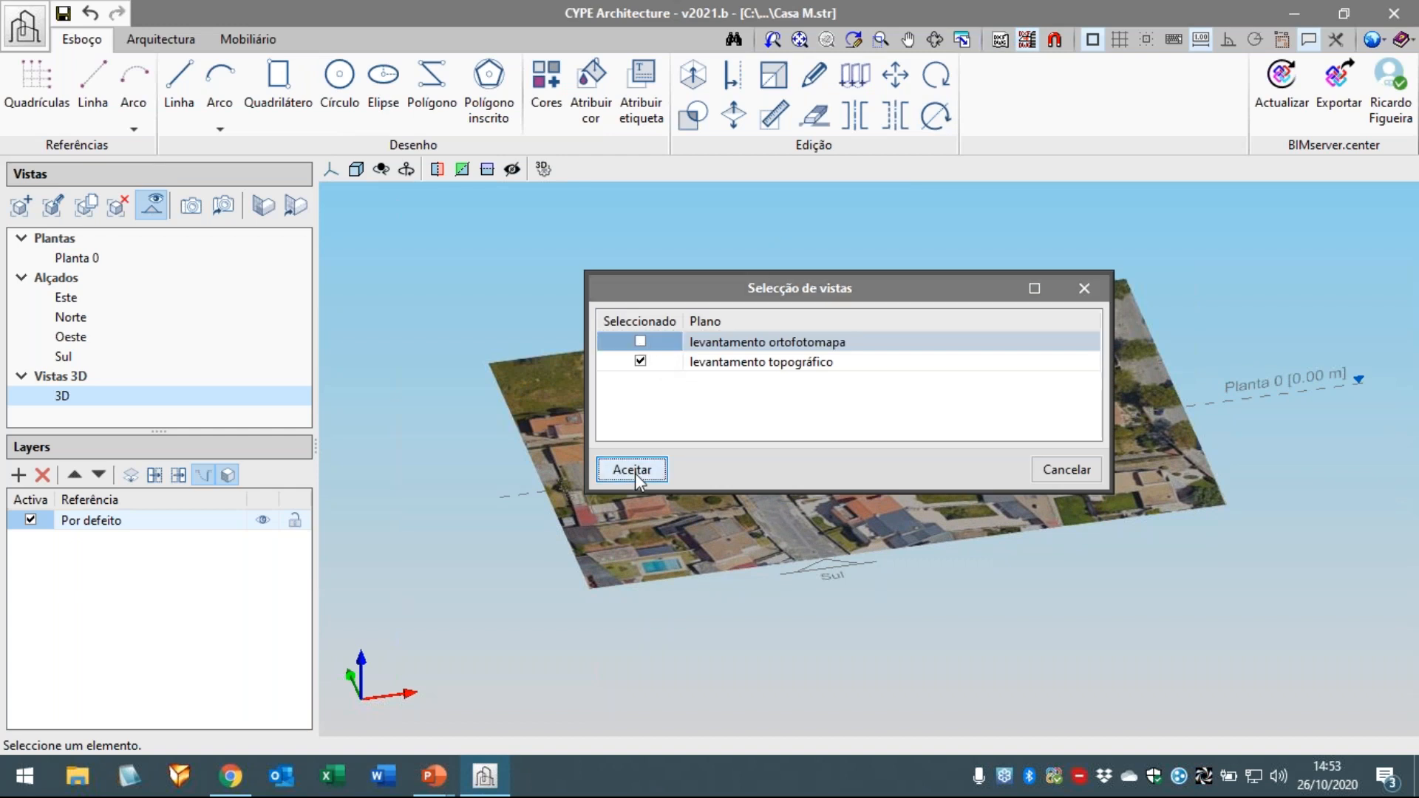
mouse_move(707, 484)
shift+middle_down()
mouse_move(743, 484)
mouse_move(713, 485)
shift+middle_up()
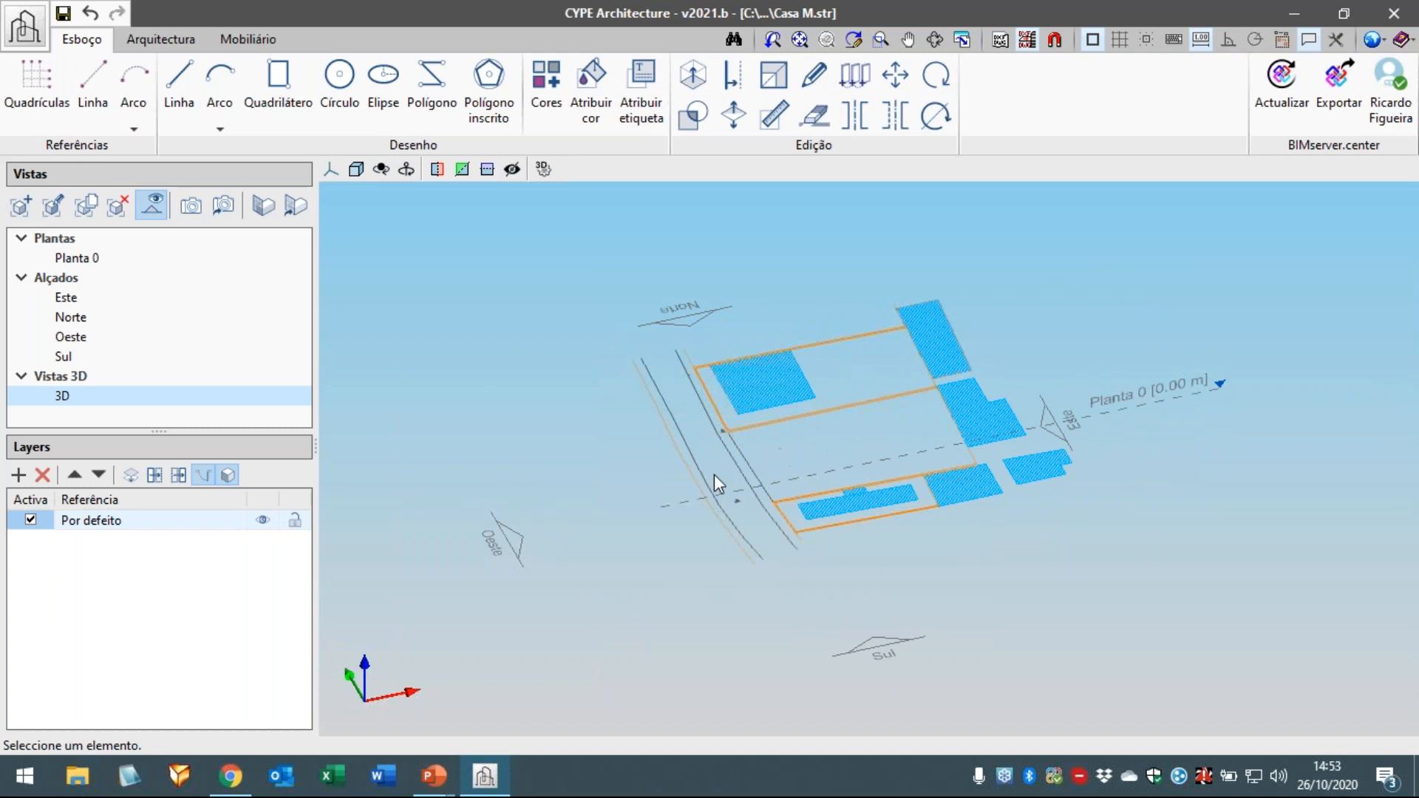
scroll(714, 473, up, 2)
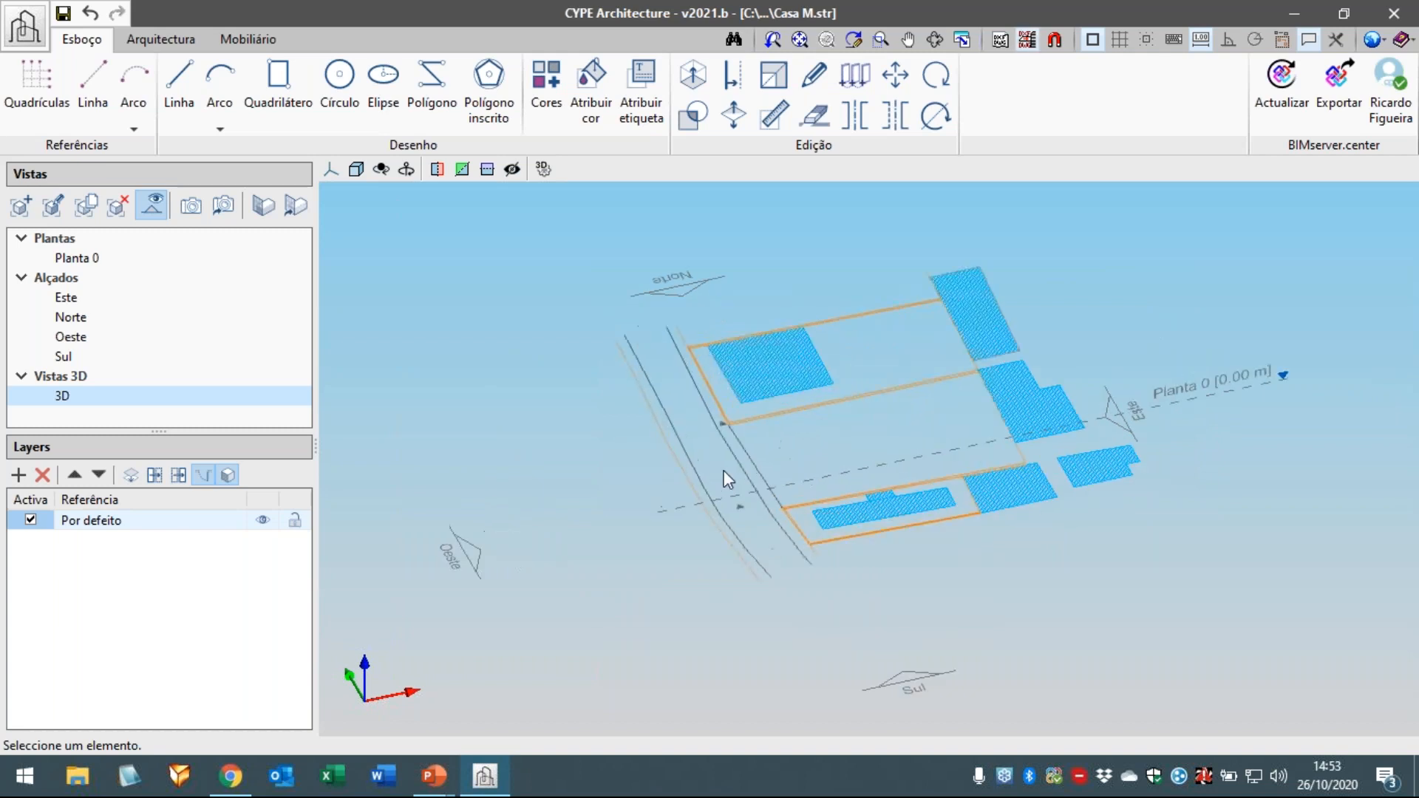
mouse_move(721, 473)
shift+middle_down()
mouse_move(701, 467)
mouse_move(734, 479)
shift+middle_up()
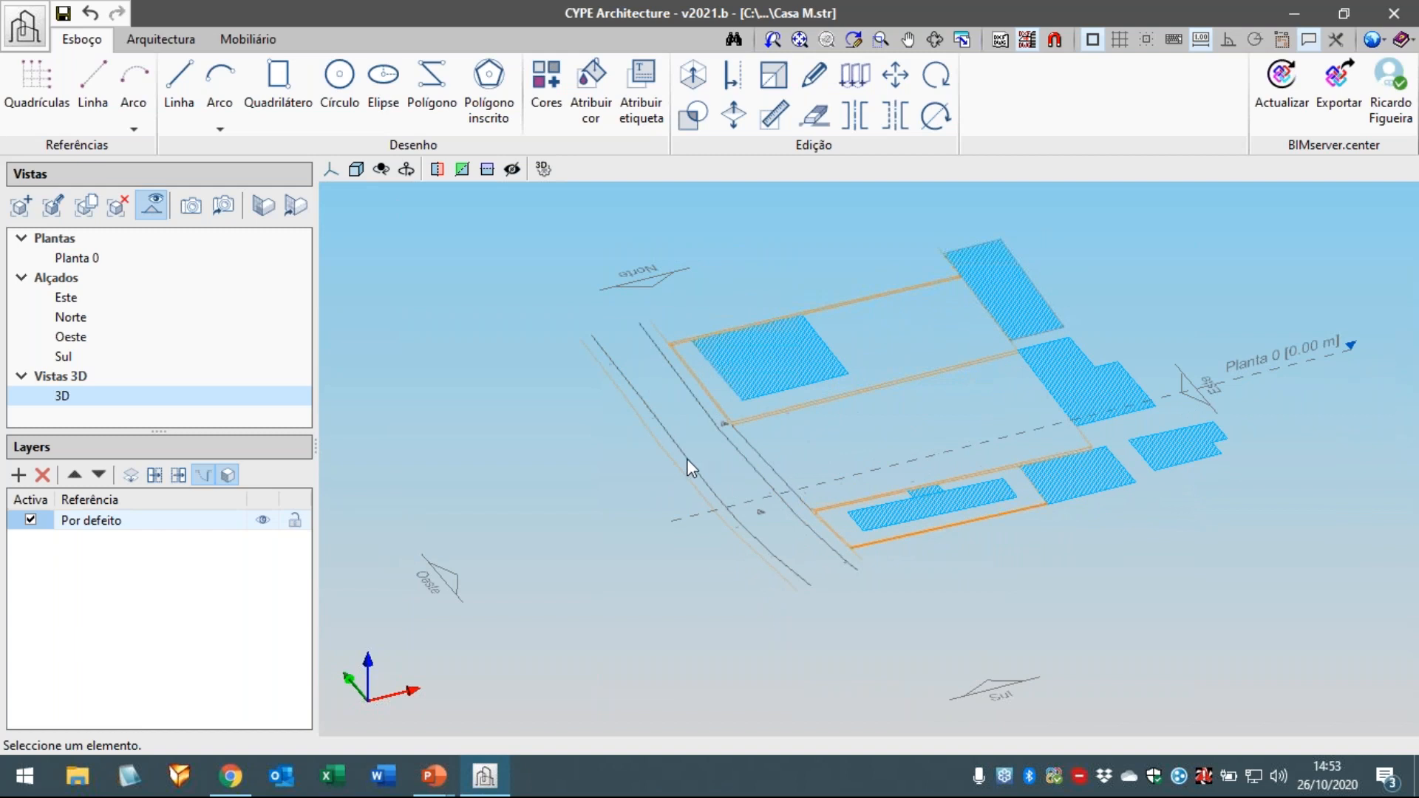
- Create a new layer named Esboço and make it the active layer
click(19, 475)
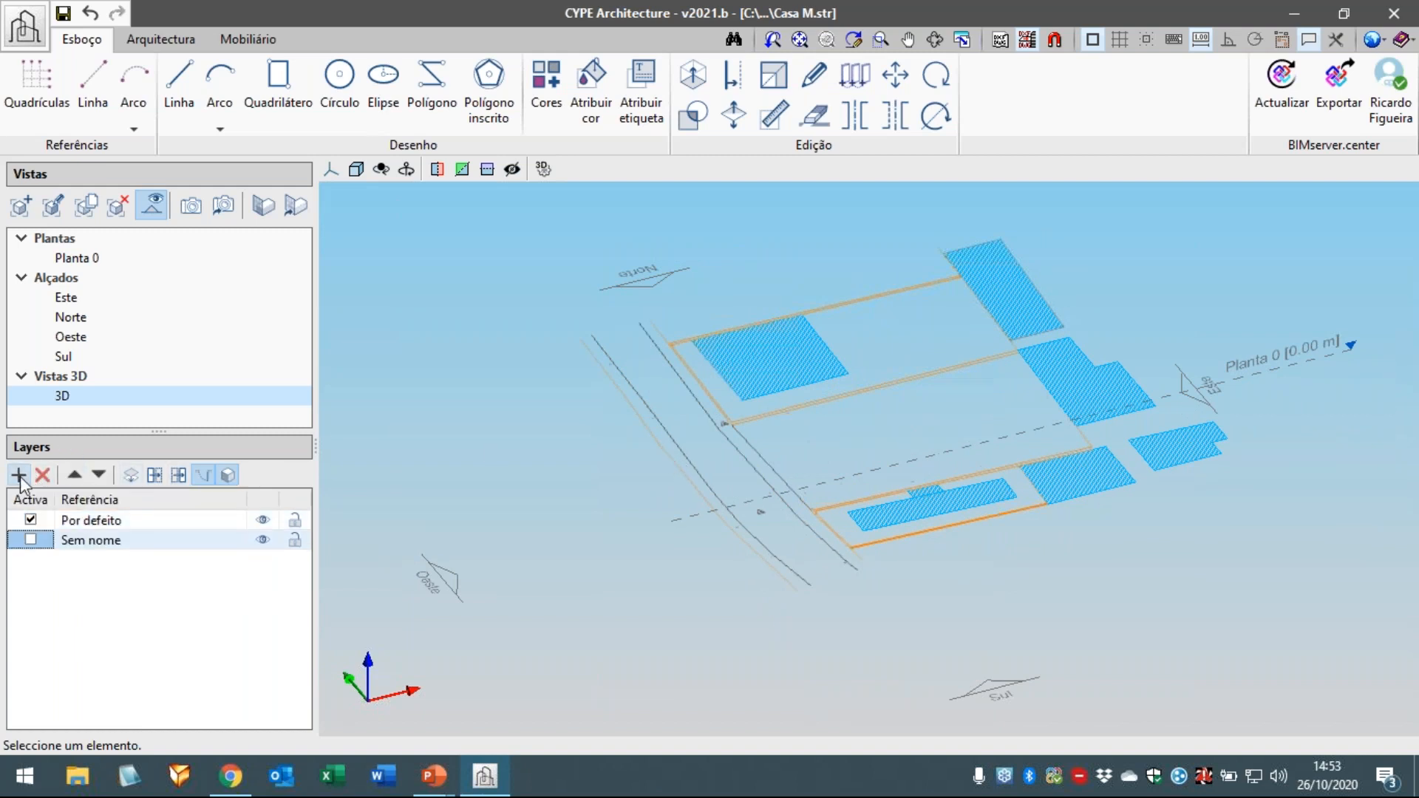
double_click(81, 541)
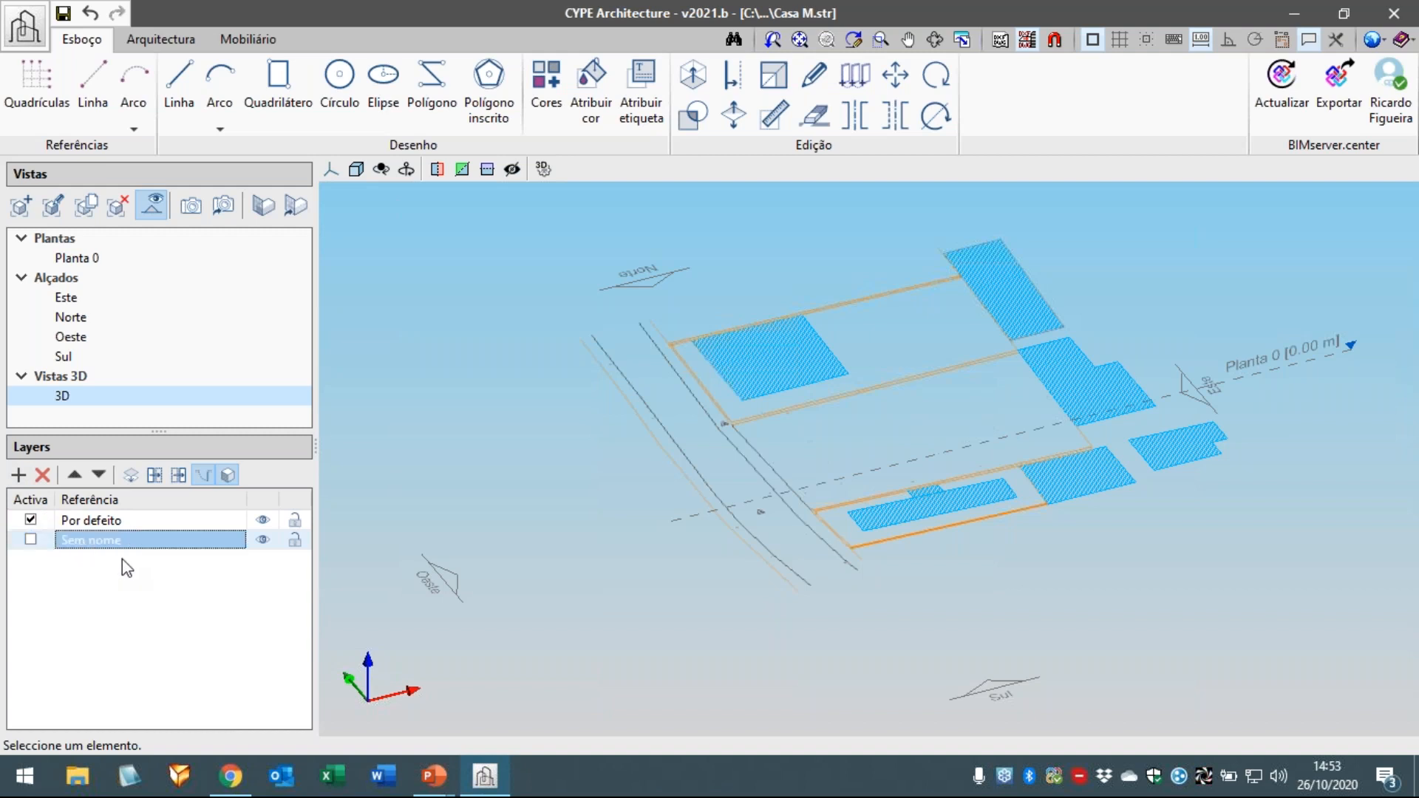
text(Esboç)
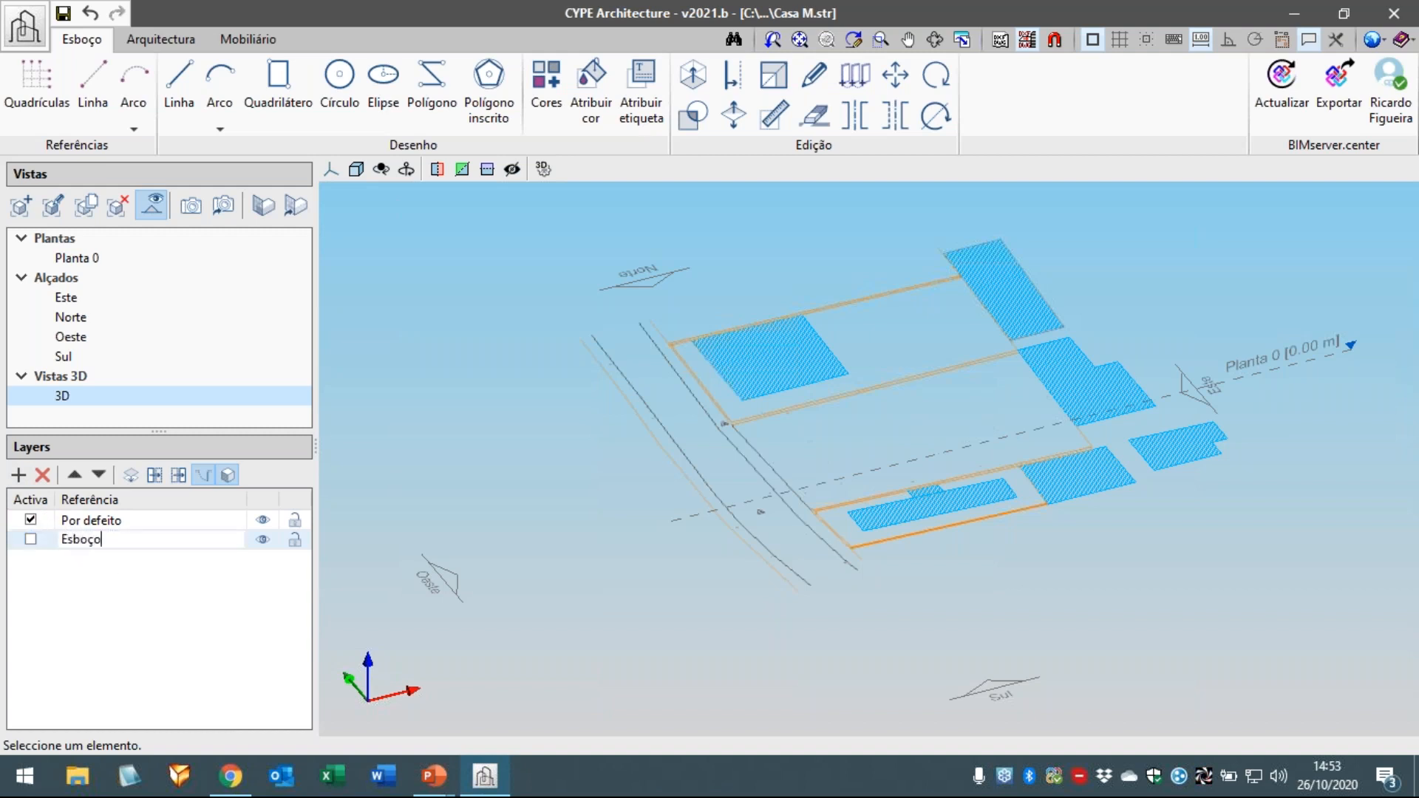
text(o)
key(Return)
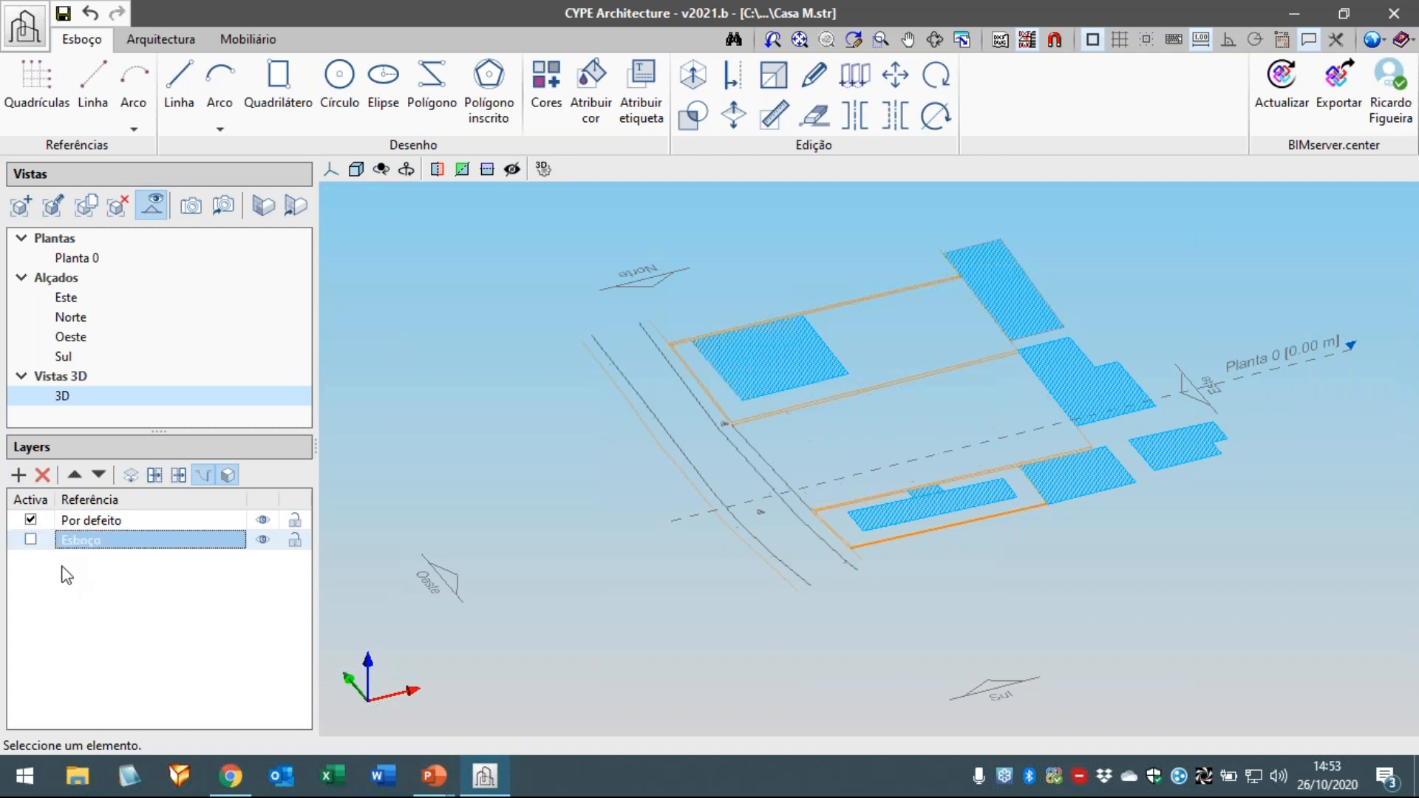
click(30, 540)
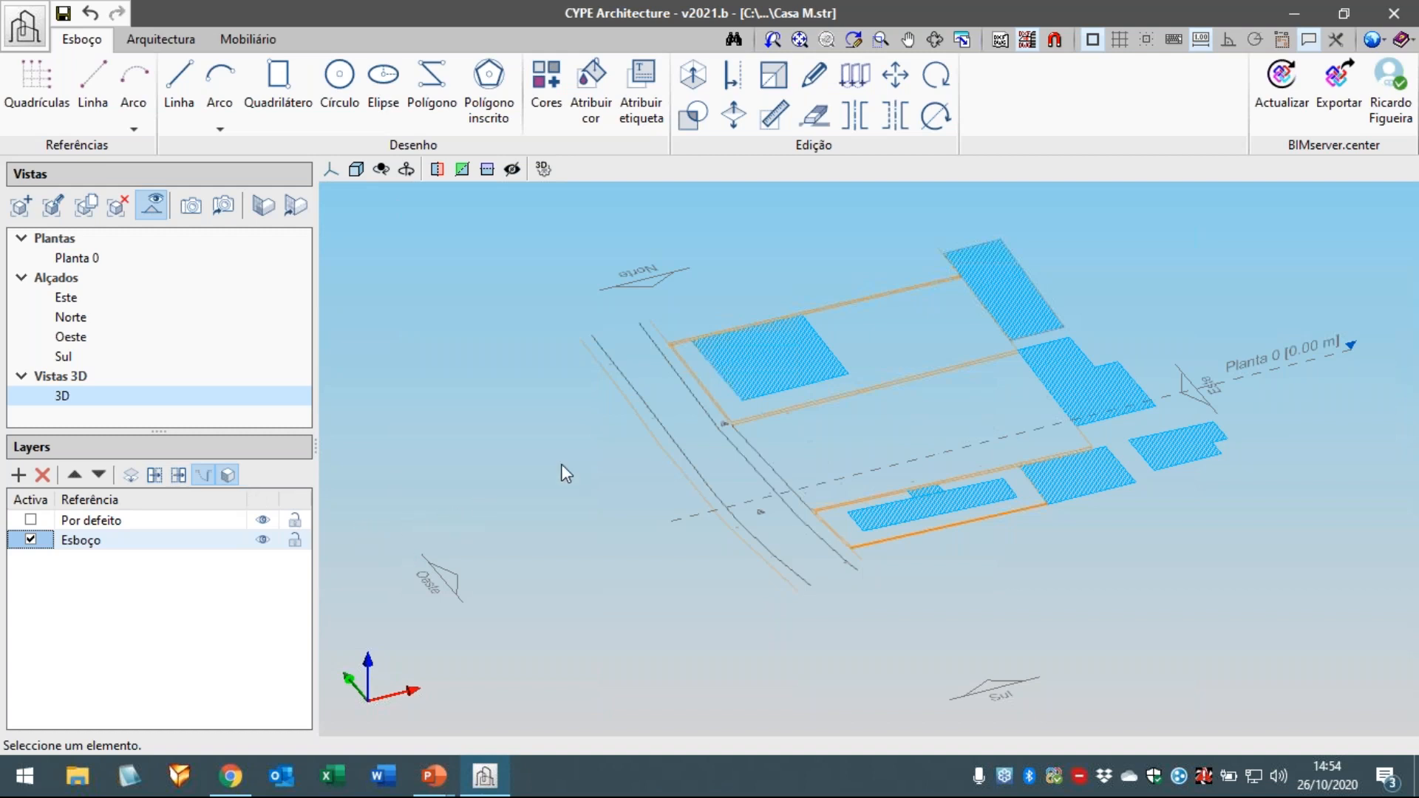
- Start the drawing Line command and enable mask snapping with Extremo only, turning off Ponto médio, Intersecção and Mais próximo
middle_drag(606, 433, 597, 426)
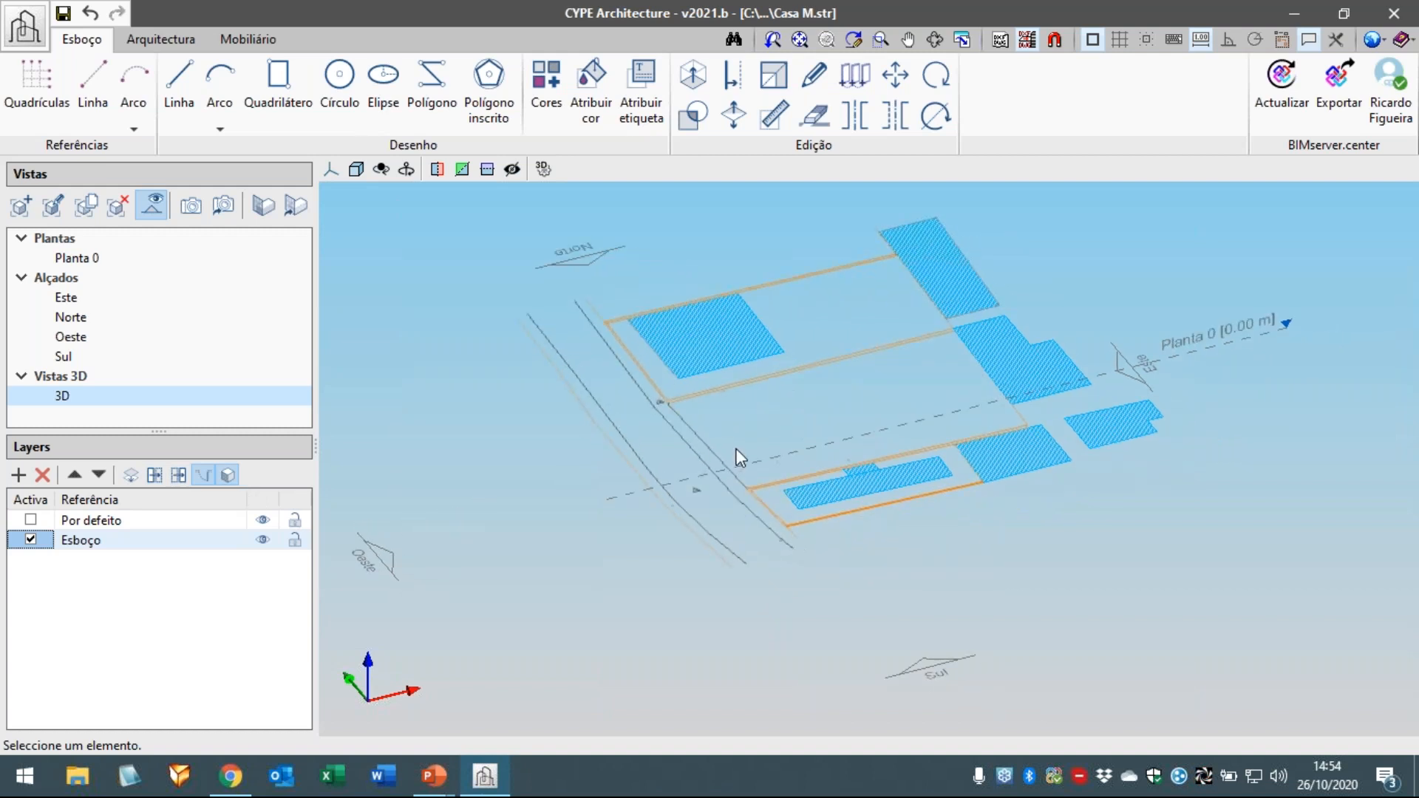
scroll(737, 438, up, 2)
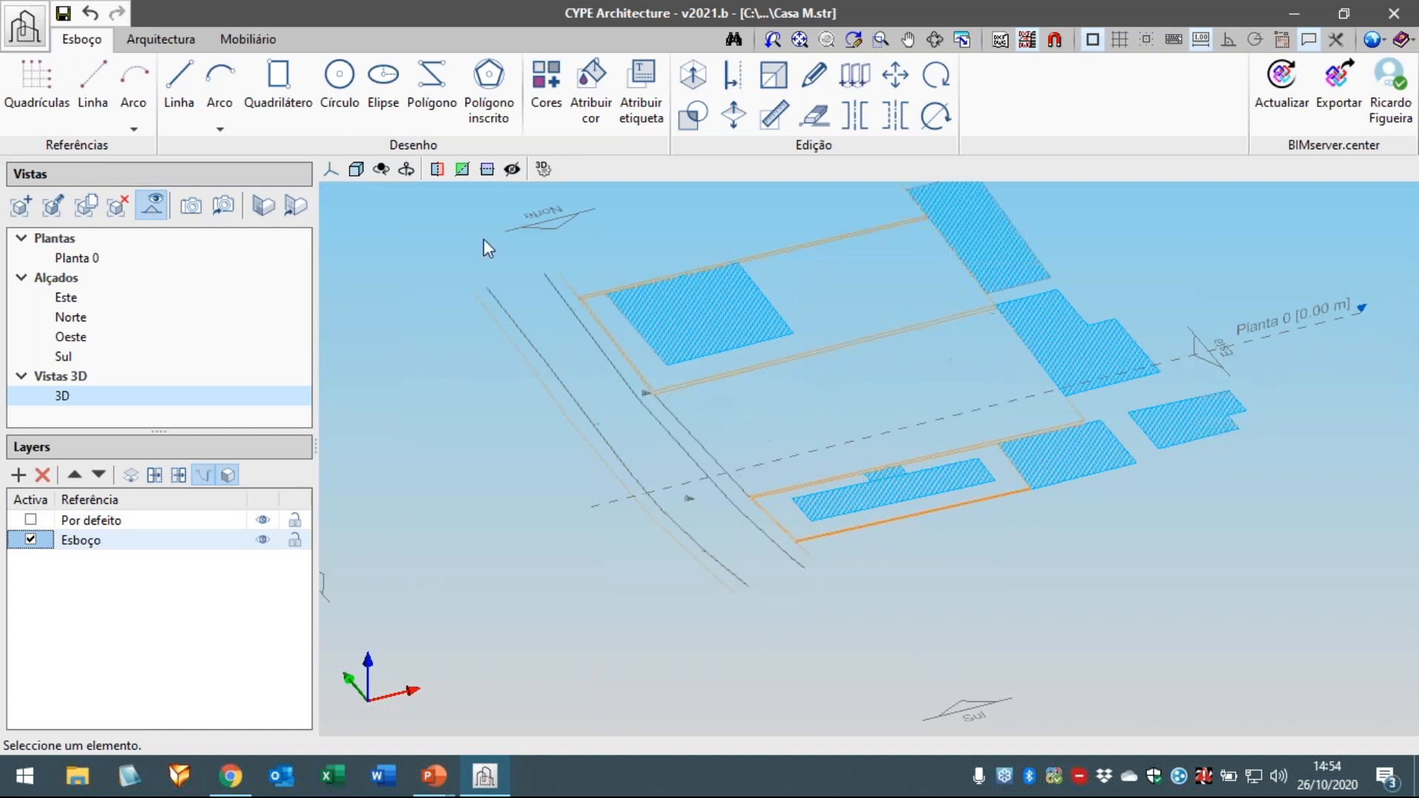
click(188, 103)
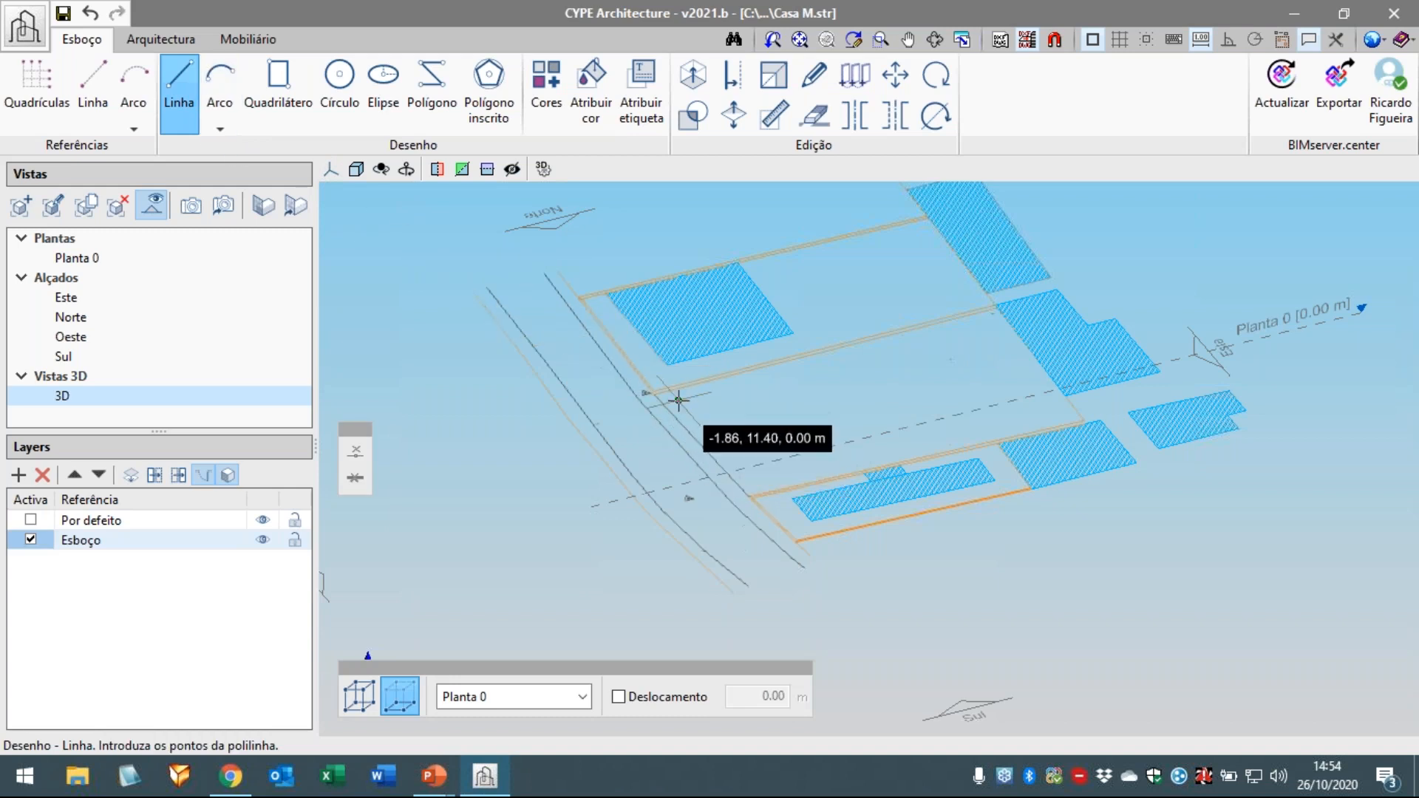
scroll(677, 400, up, 1)
scroll(673, 399, up, 1)
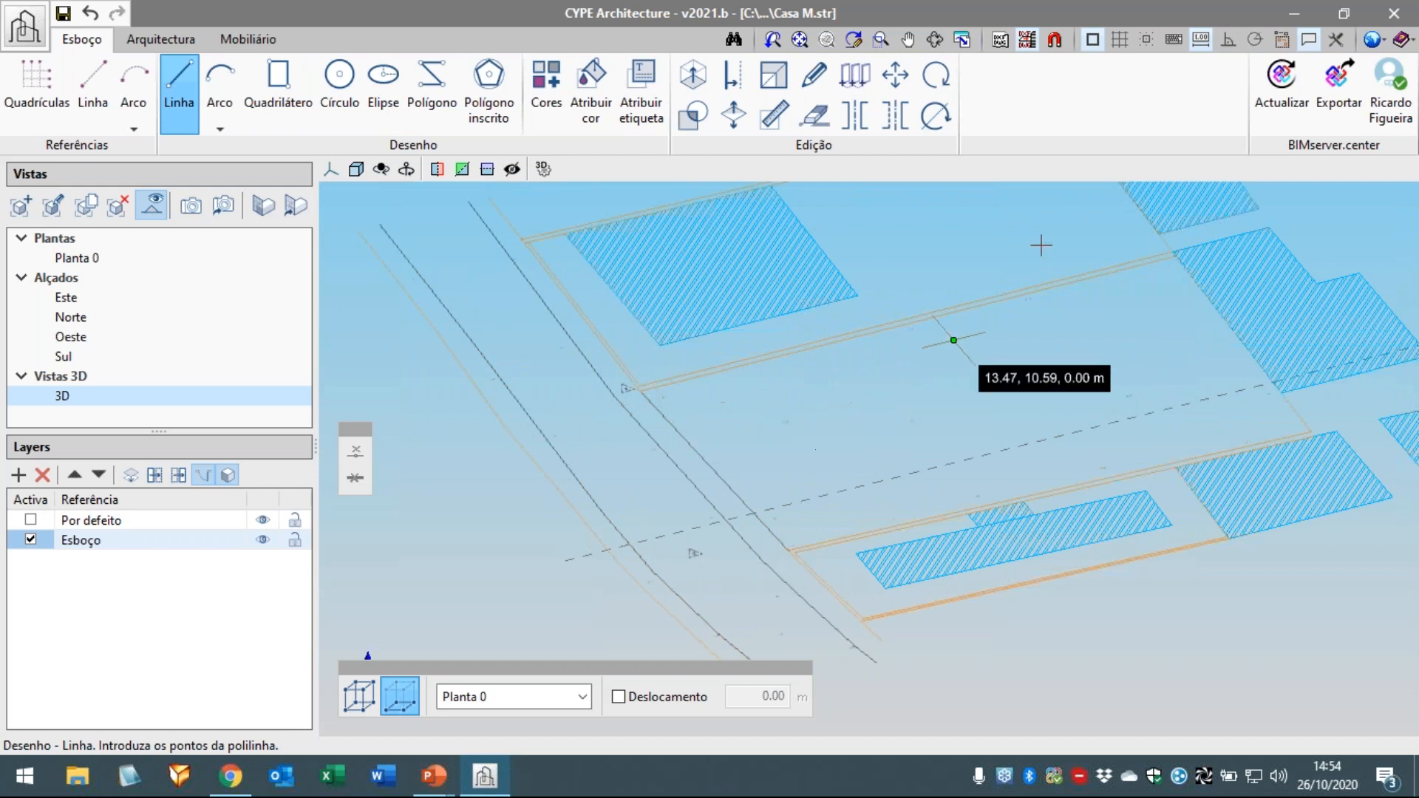
click(1055, 41)
click(649, 309)
click(767, 330)
click(767, 353)
click(767, 398)
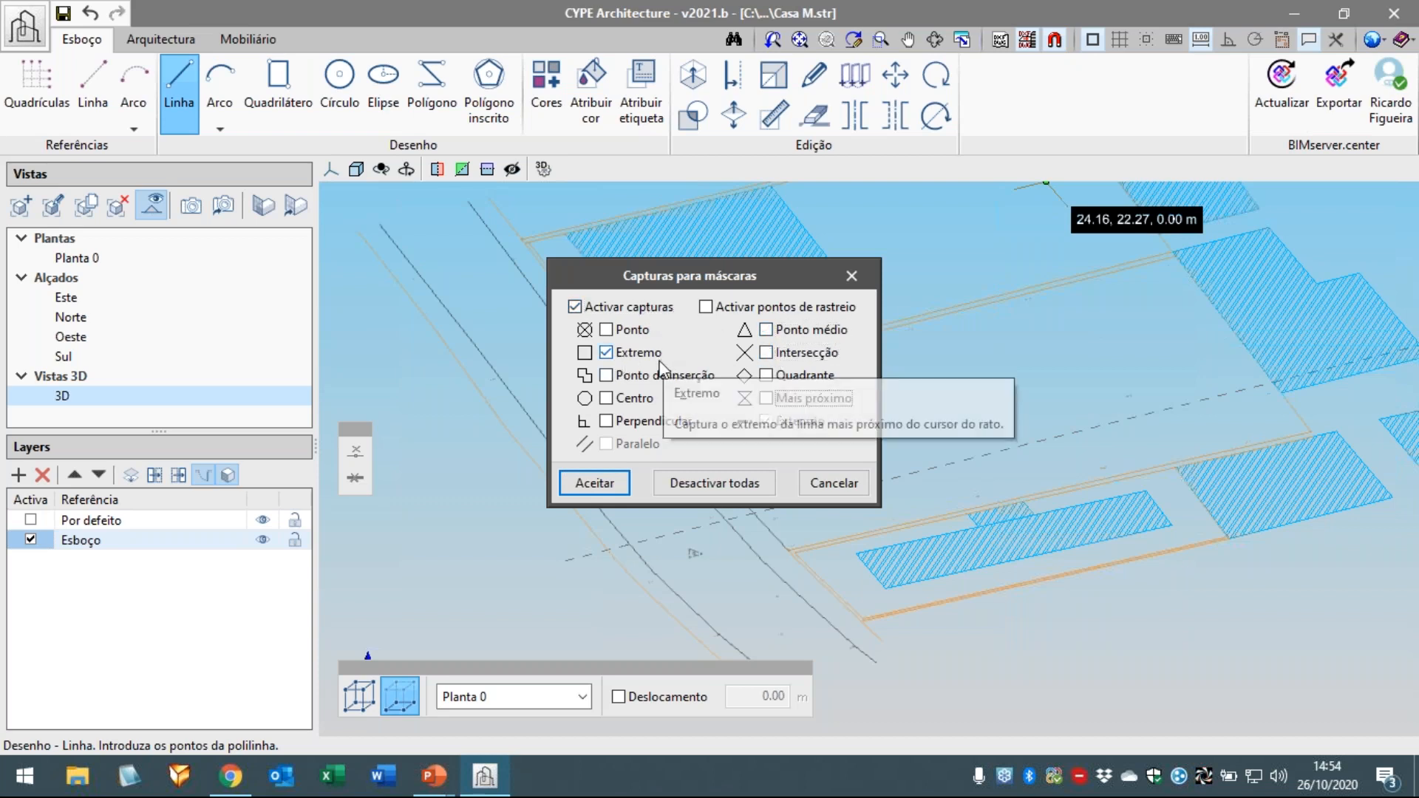
click(609, 486)
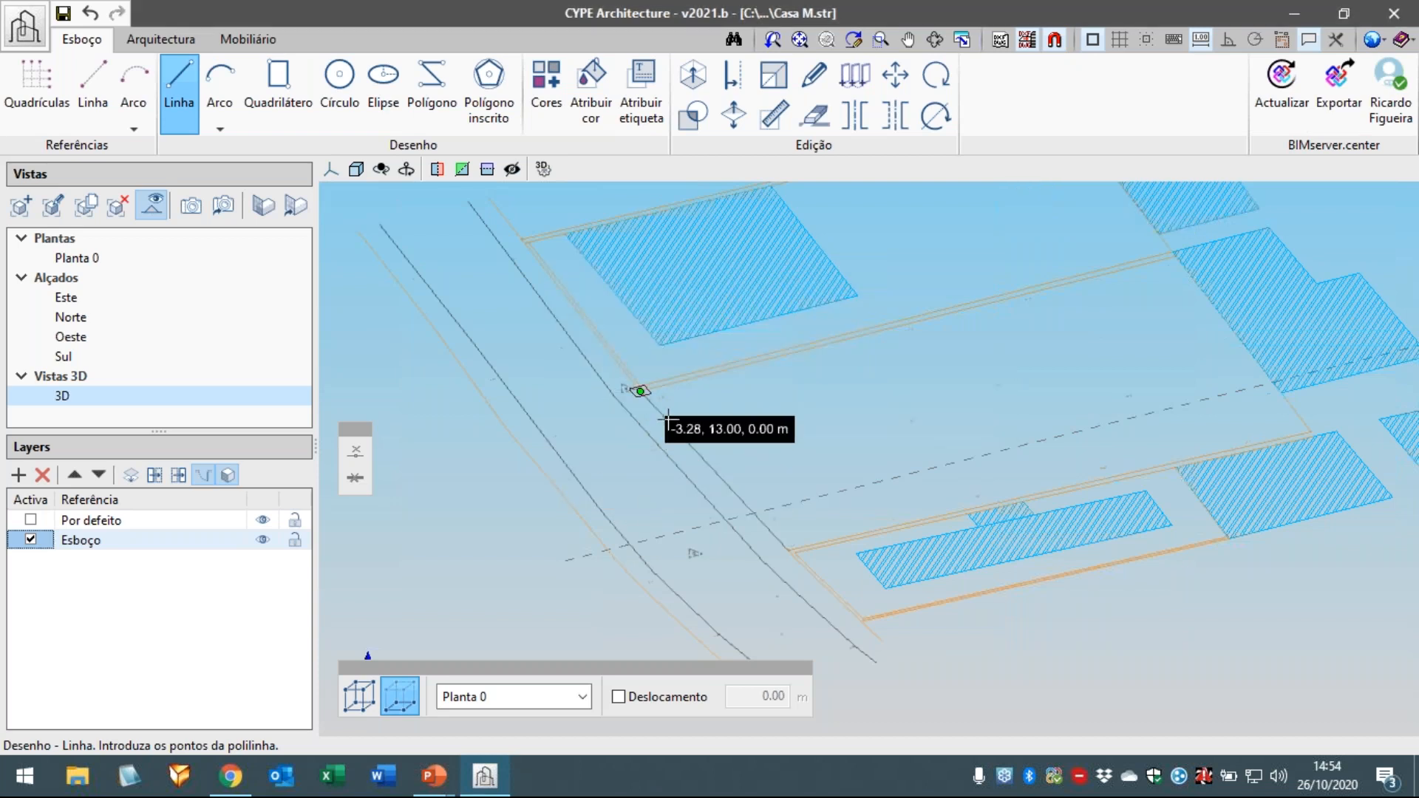
- Trace the empty plot's boundary as a closed four-sided polyline on Planta 0, snapping to the survey's corner endpoints
scroll(641, 393, up, 1)
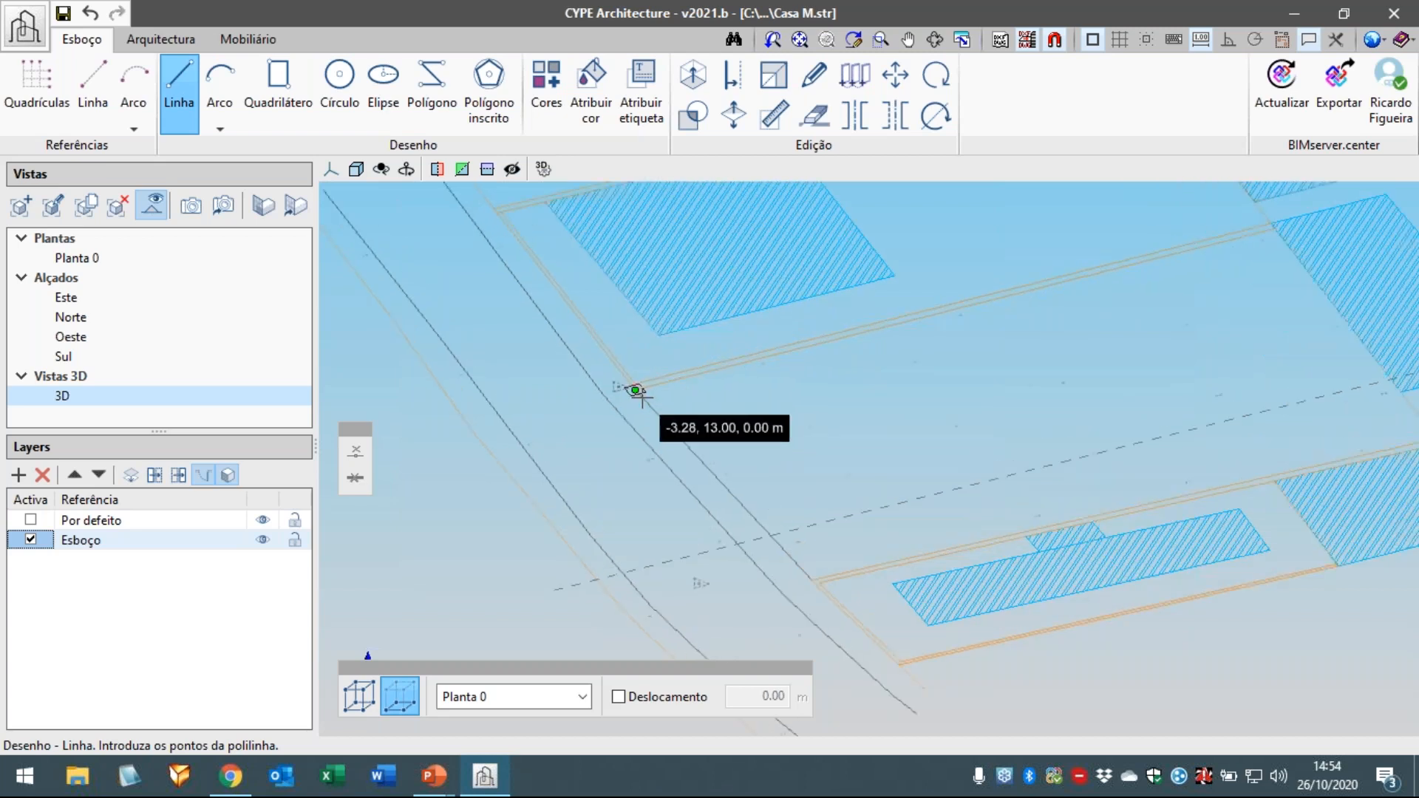
click(641, 398)
middle_drag(1006, 372, 799, 430)
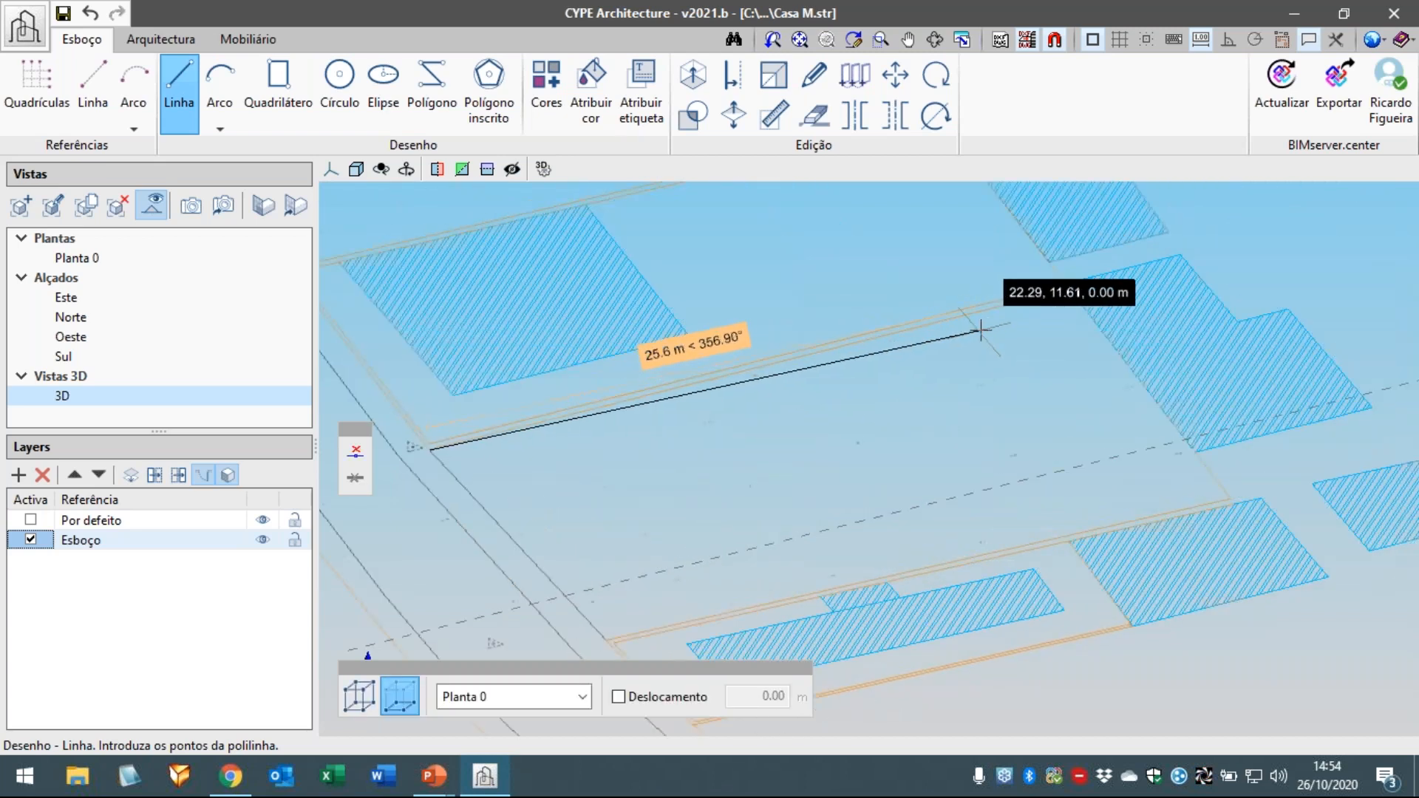
click(1067, 288)
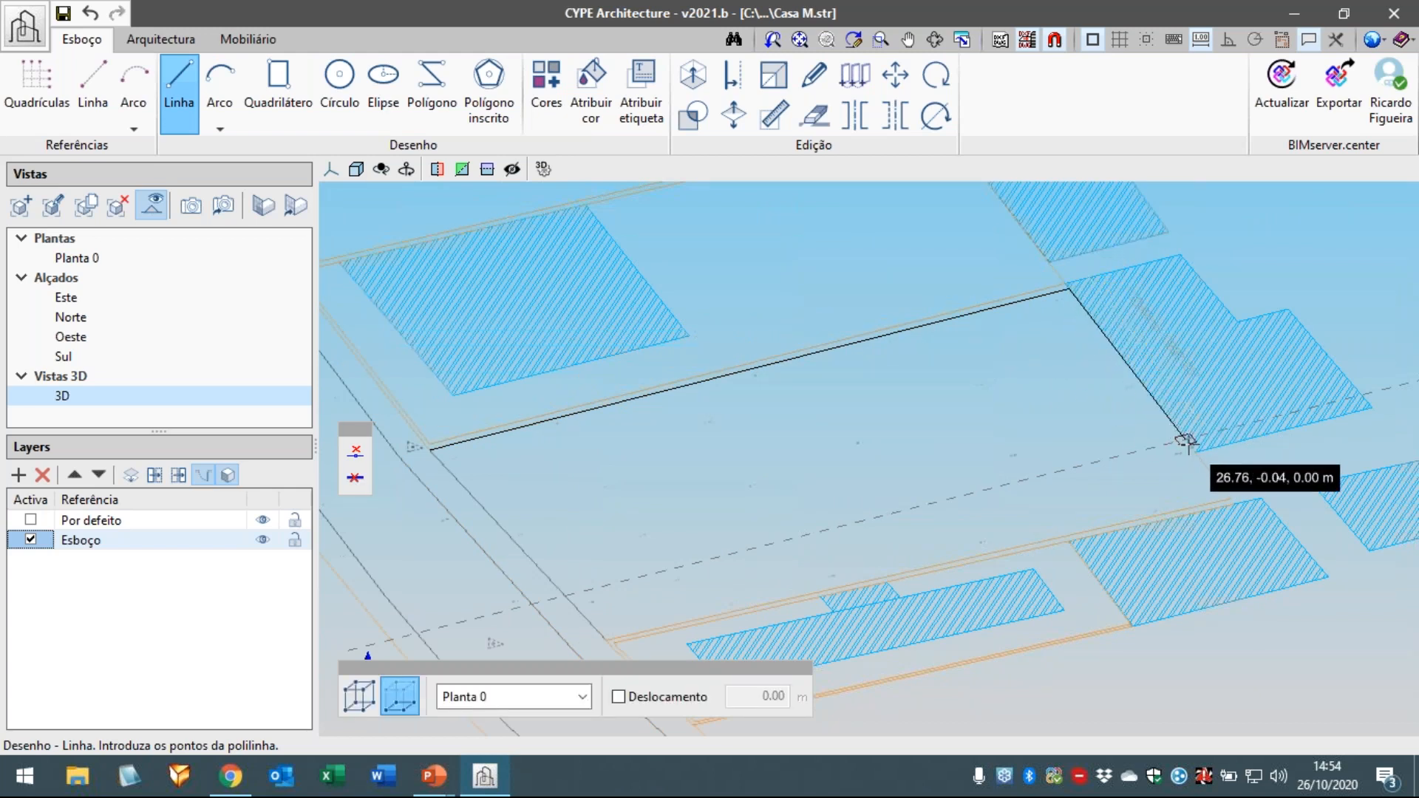
click(1229, 495)
middle_drag(1047, 461, 1105, 355)
click(678, 497)
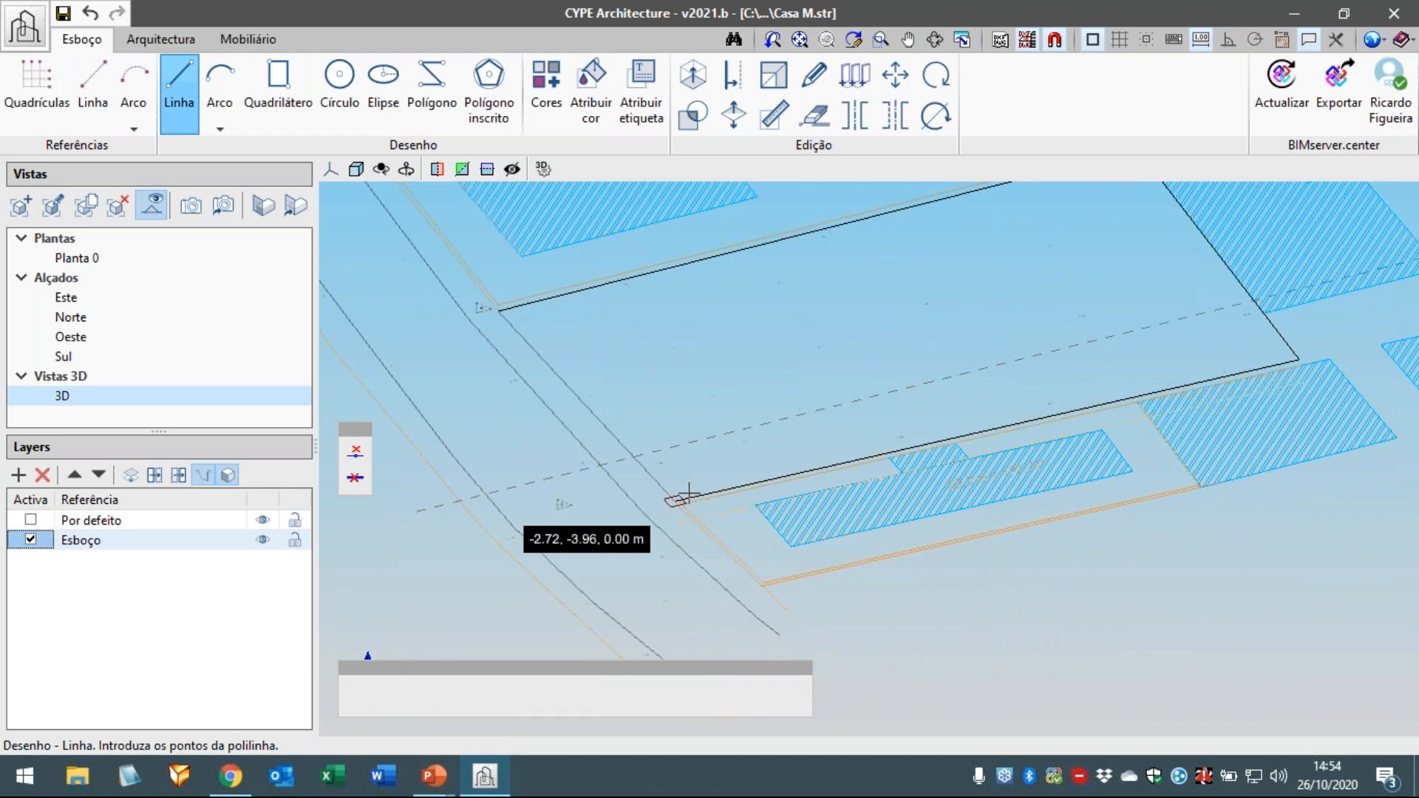
click(498, 316)
right_click(456, 356)
scroll(517, 362, down, 1)
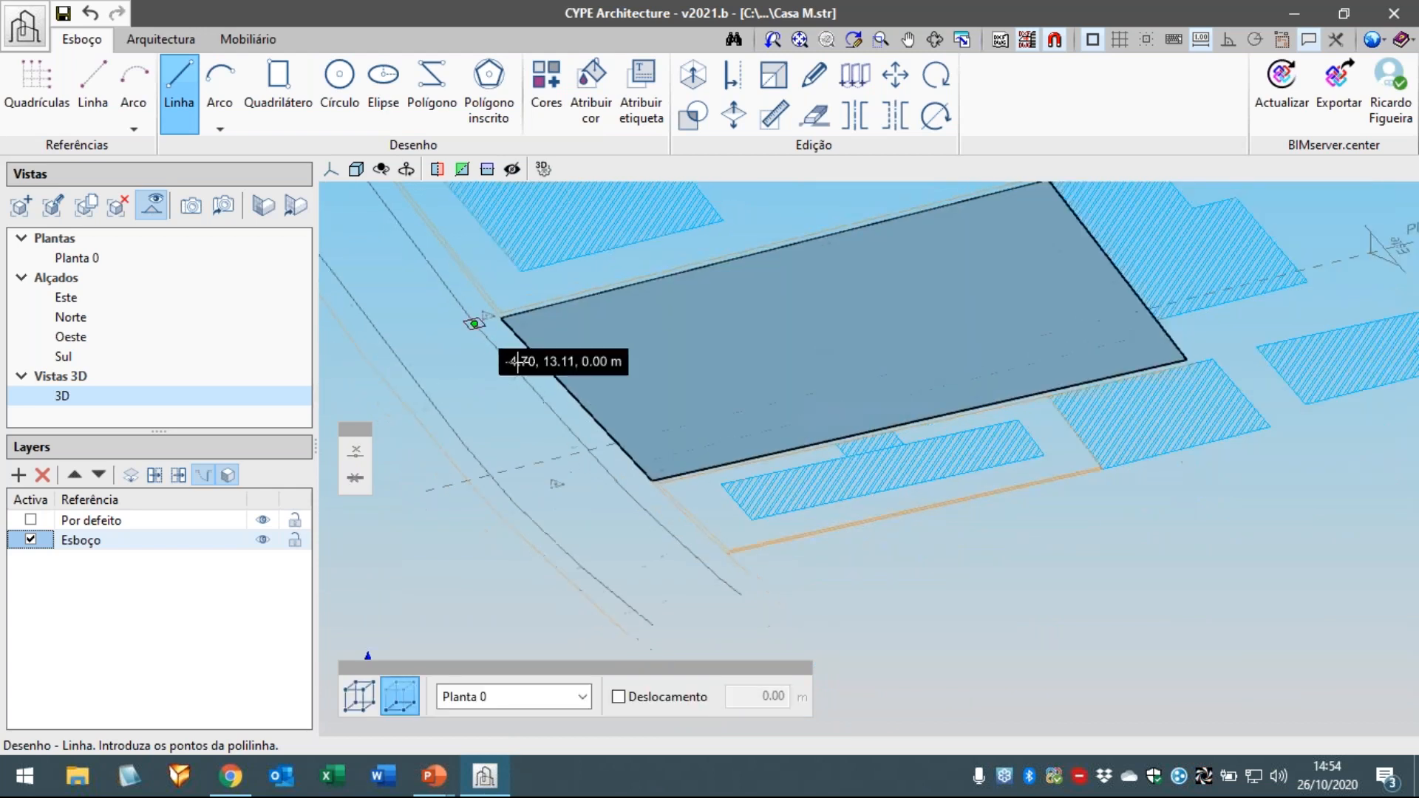
scroll(518, 362, down, 1)
middle_drag(566, 428, 637, 450)
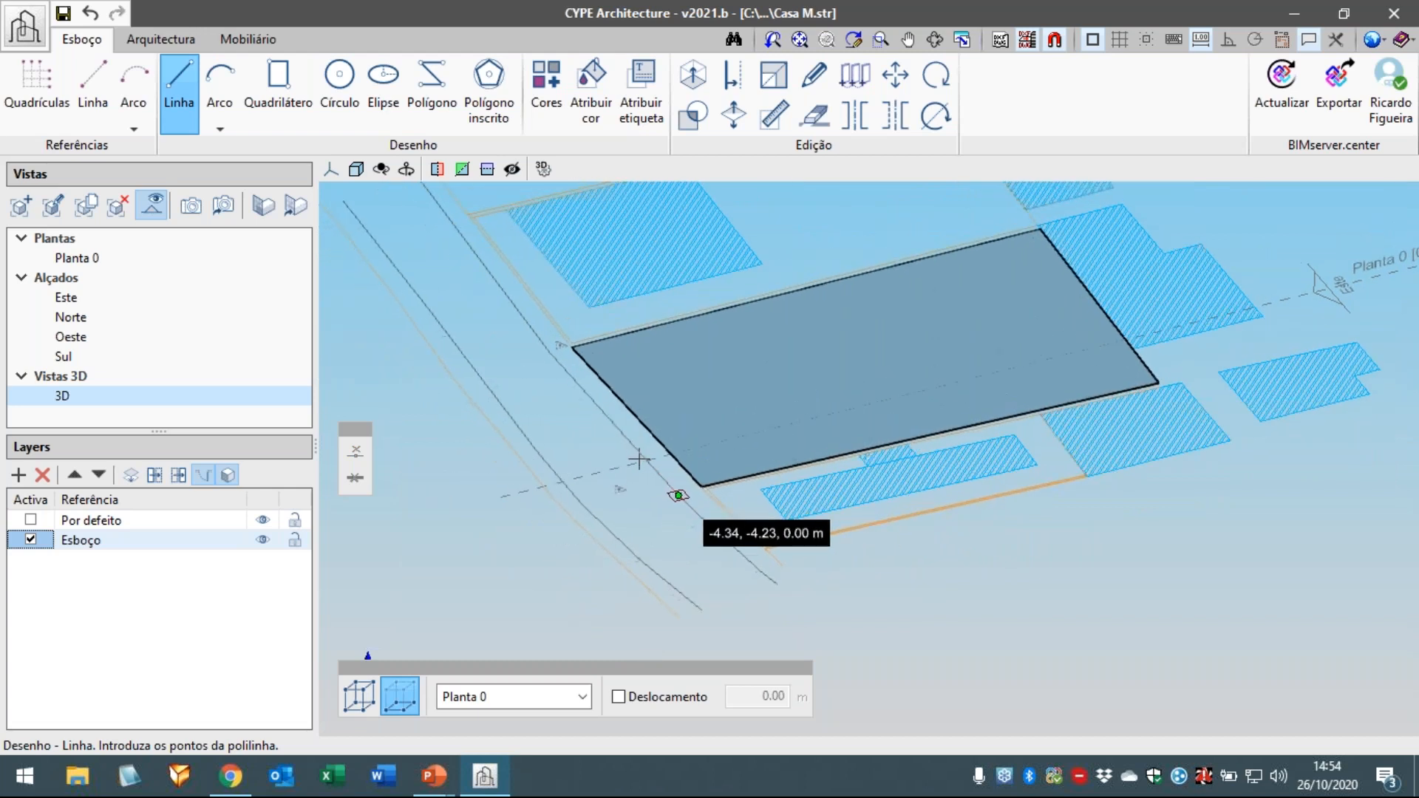
shift+middle_drag(699, 533, 688, 535)
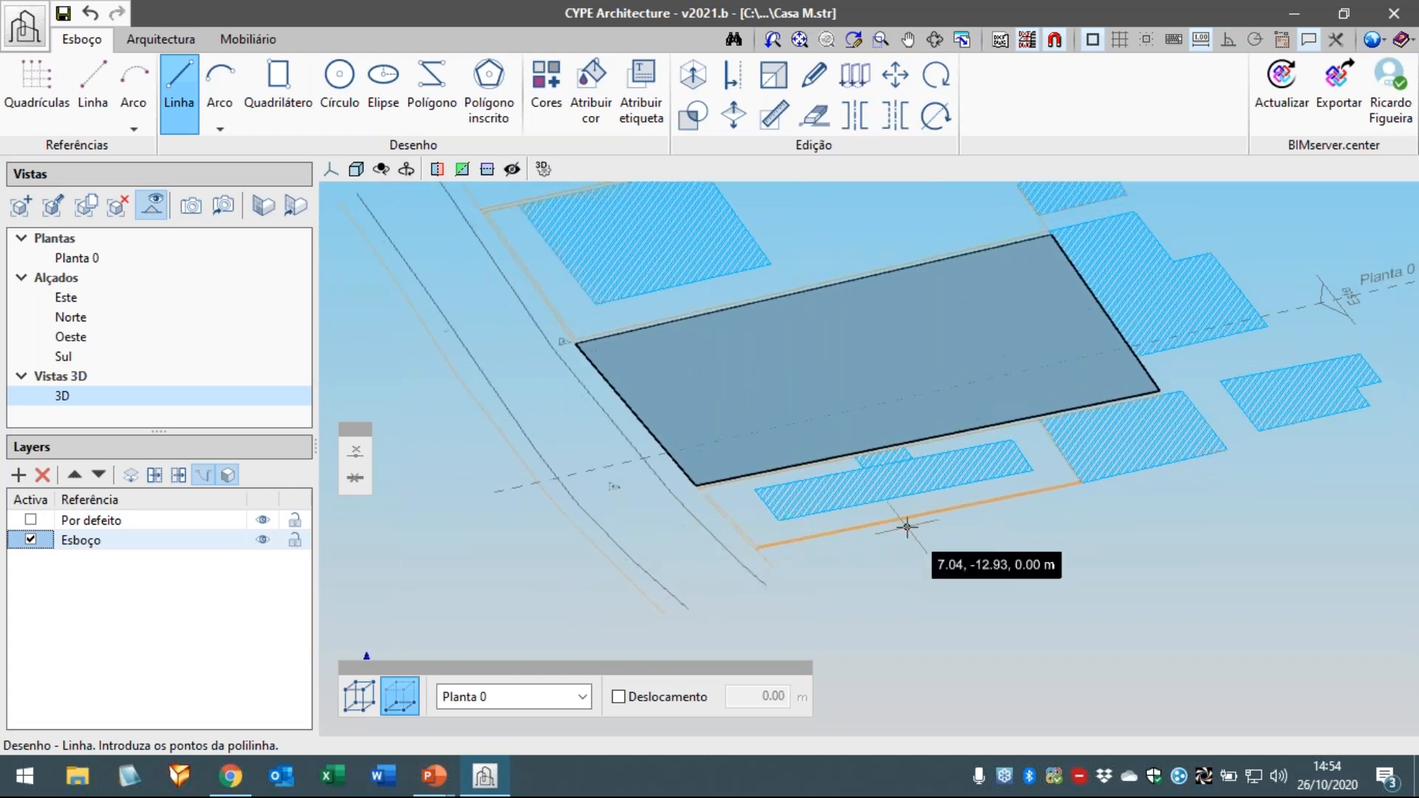
- Erase the filled surface inside the traced plot boundary, keeping its outline
click(814, 114)
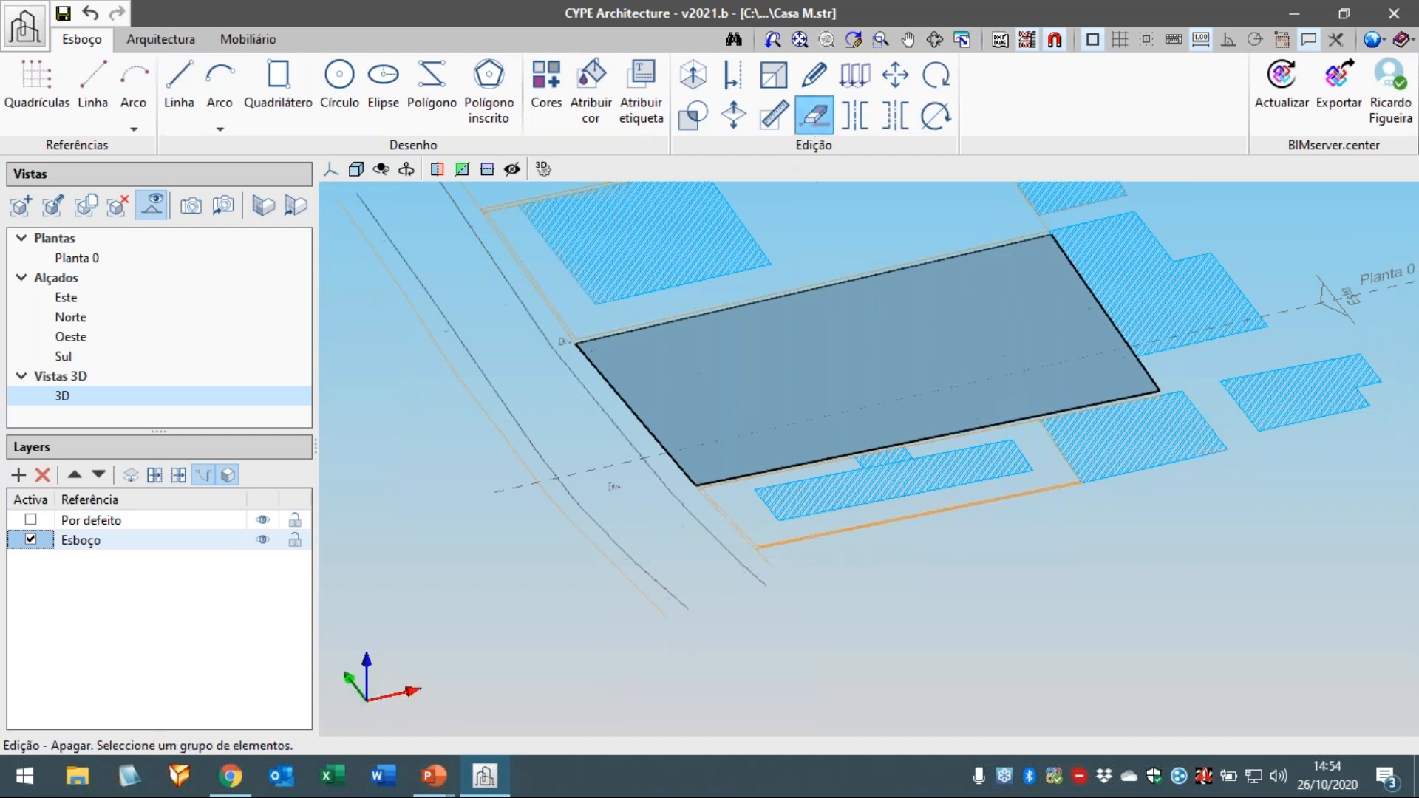
click(734, 388)
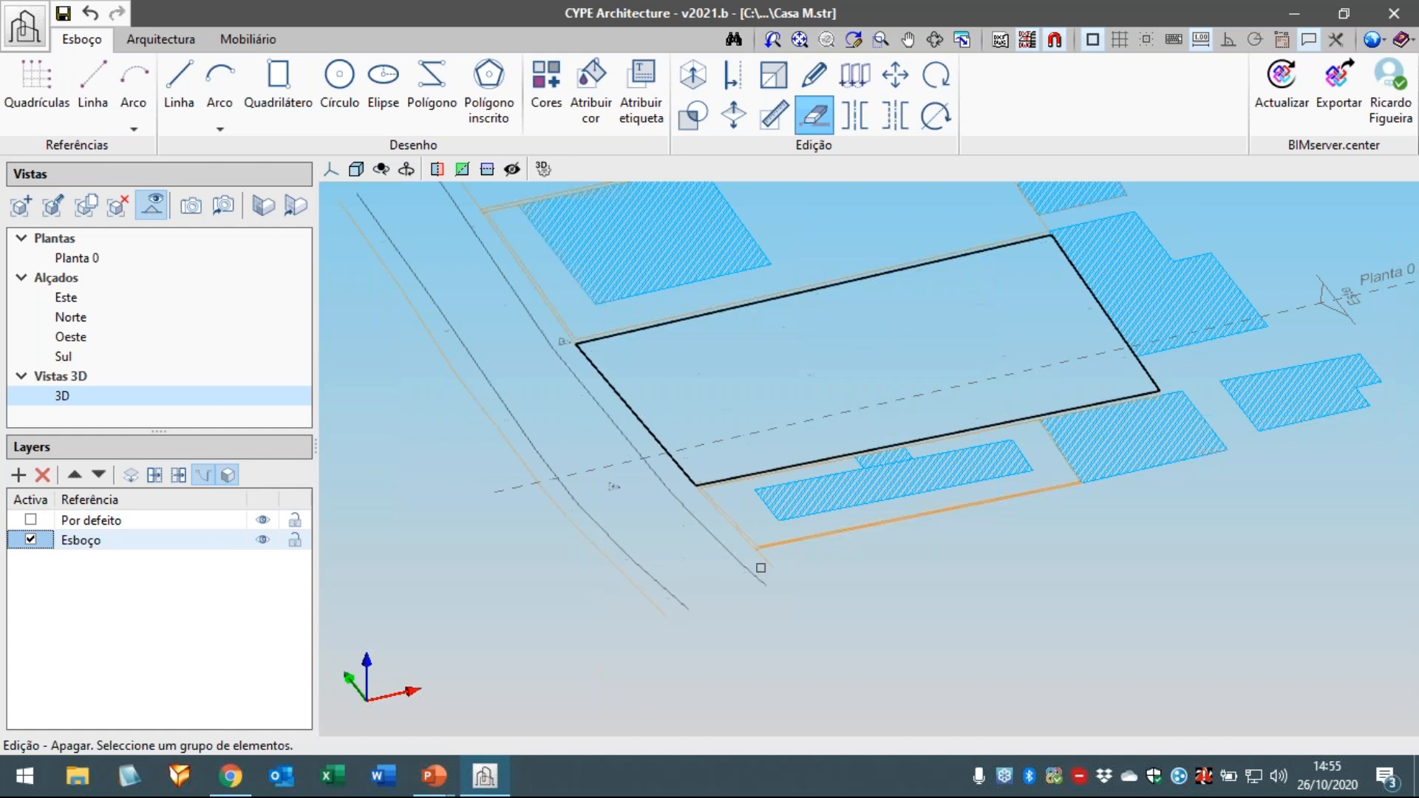
scroll(737, 551, down, 2)
shift+middle_drag(756, 558, 775, 549)
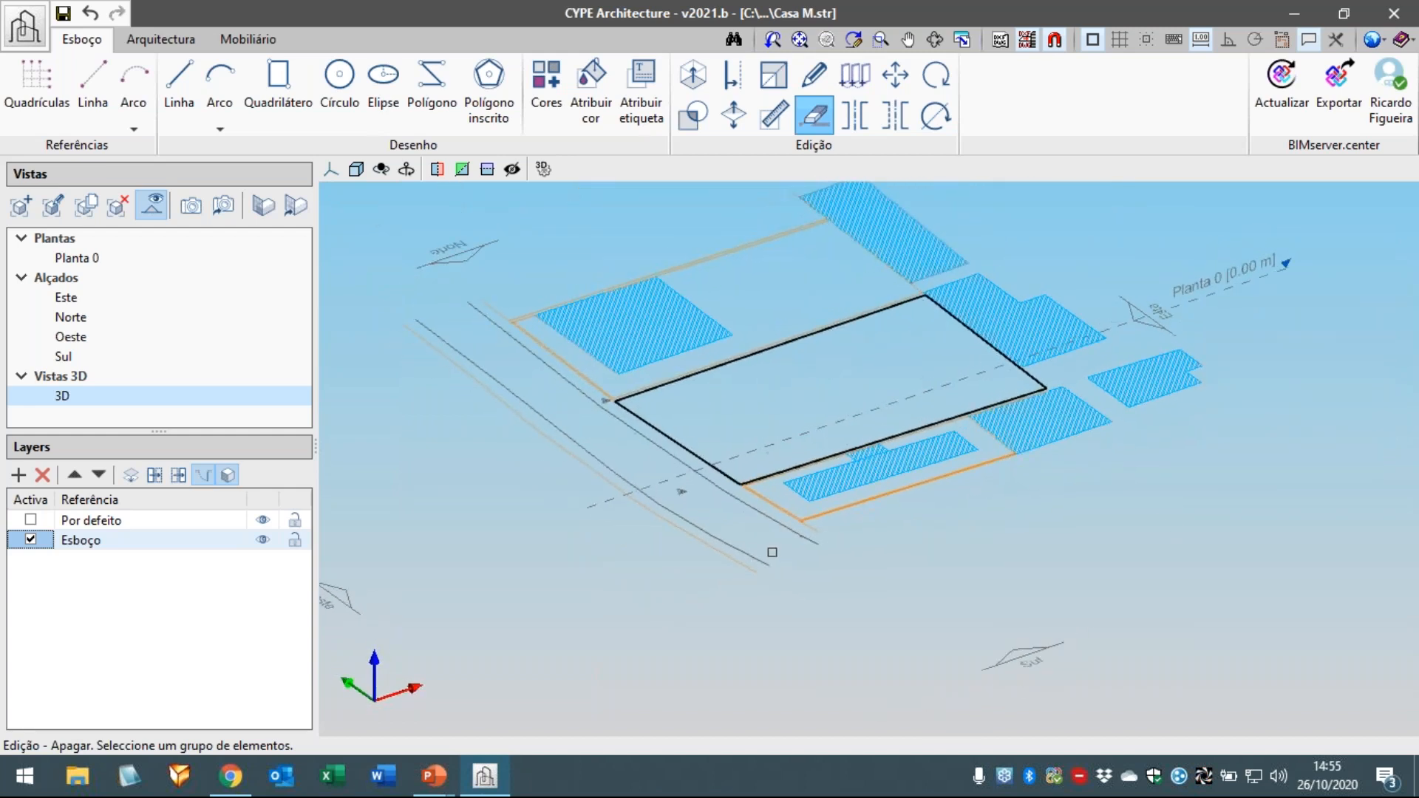
- Hide the plan and elevation reference symbols in the 3D view
click(151, 207)
shift+middle_drag(763, 382, 757, 446)
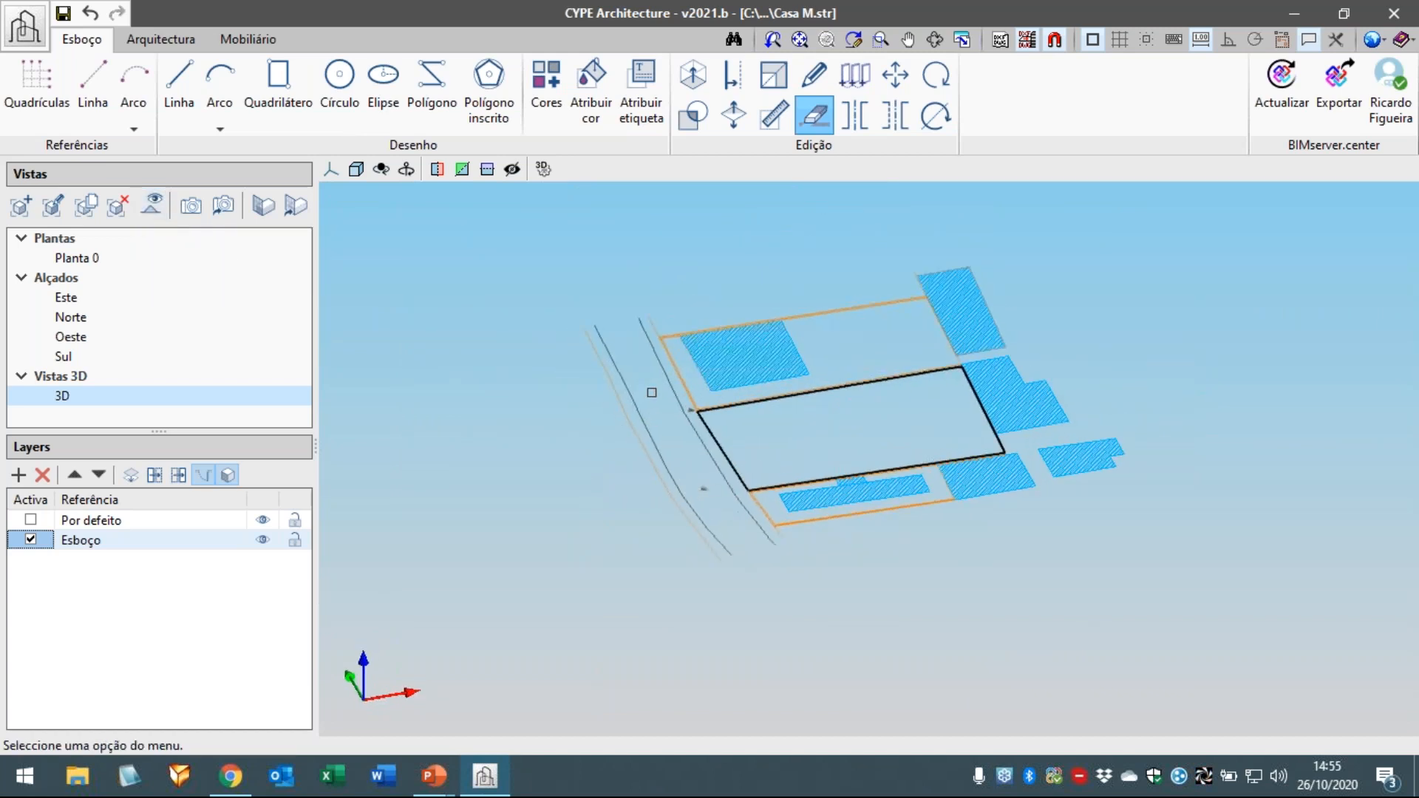
- Erase all the traced boundary lines around the plot
mouse_move(532, 348)
mouse_down()
mouse_move(1115, 507)
mouse_move(1147, 537)
mouse_up()
scroll(982, 548, up, 3)
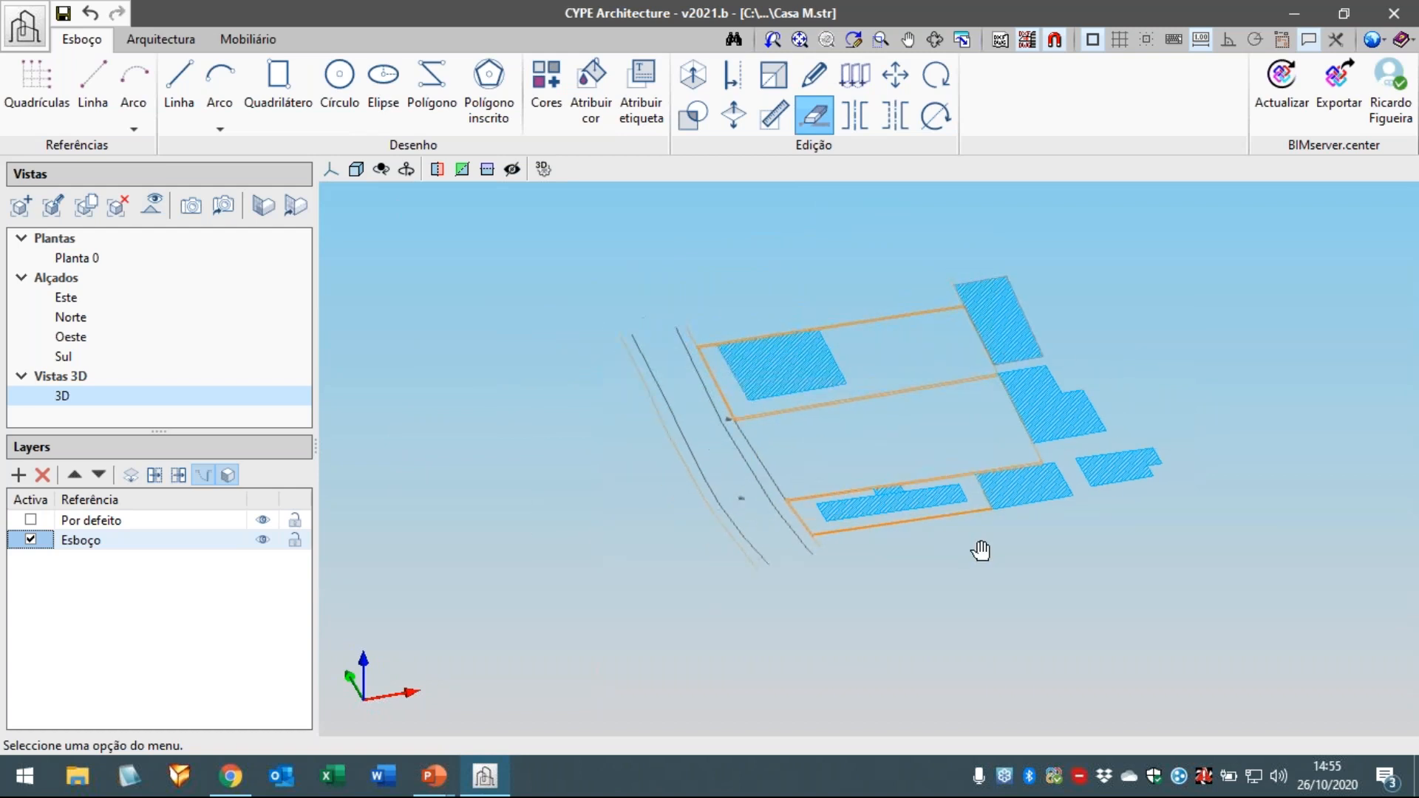
mouse_move(850, 572)
shift+middle_down()
mouse_move(863, 573)
mouse_move(855, 555)
shift+middle_up()
middle_drag(856, 556, 858, 587)
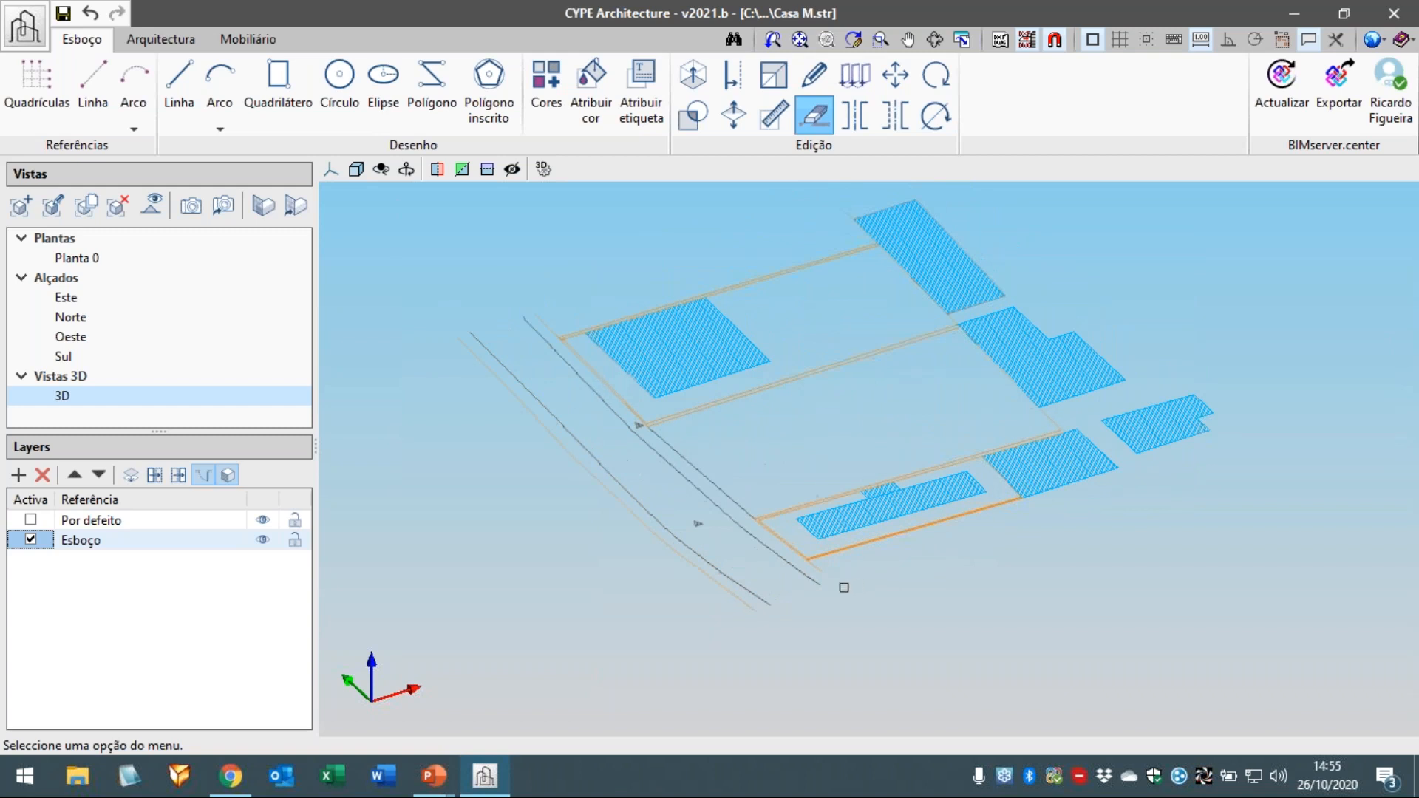
middle_drag(829, 595, 823, 619)
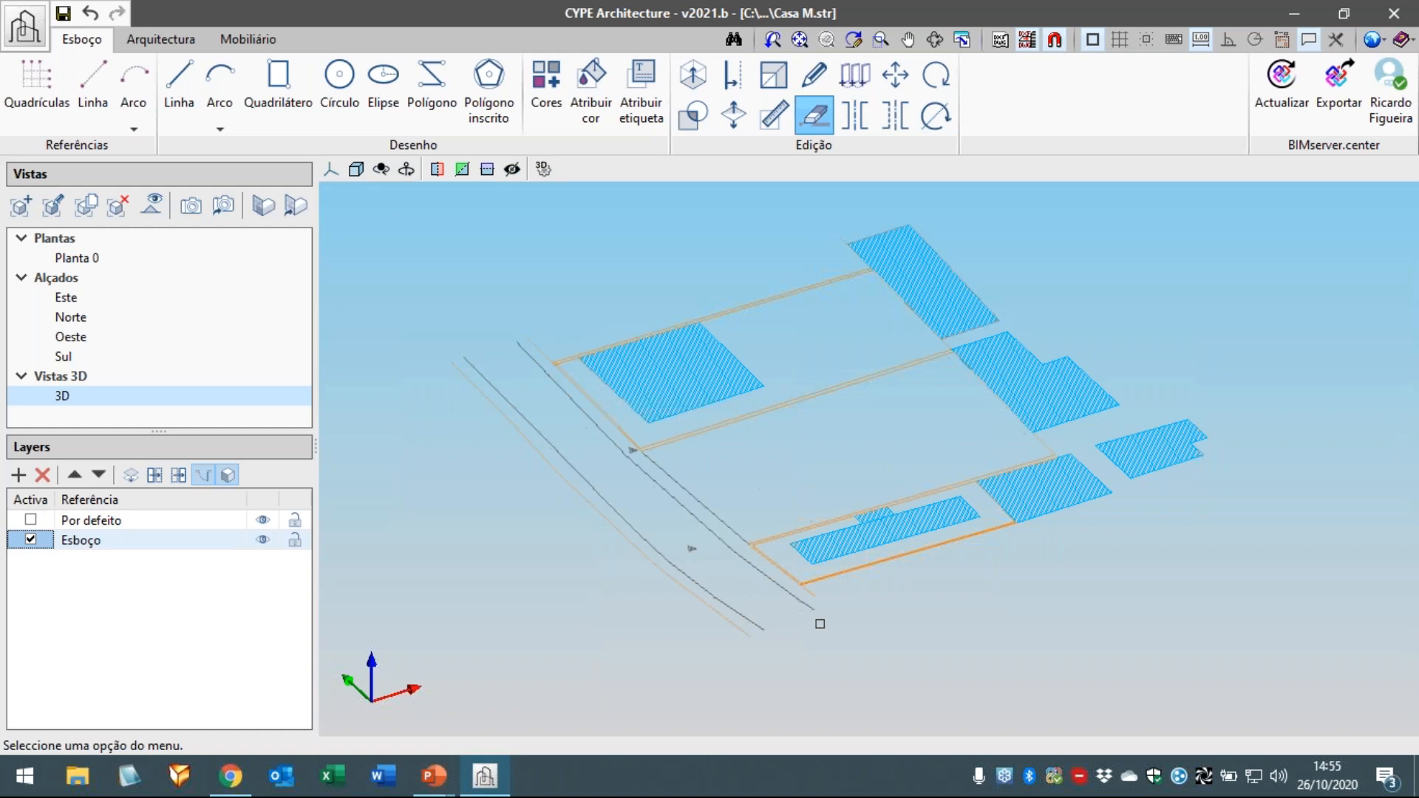
- Display the grid over the topographic survey in the 3D view and orbit around the empty plot
scroll(820, 624, up, 4)
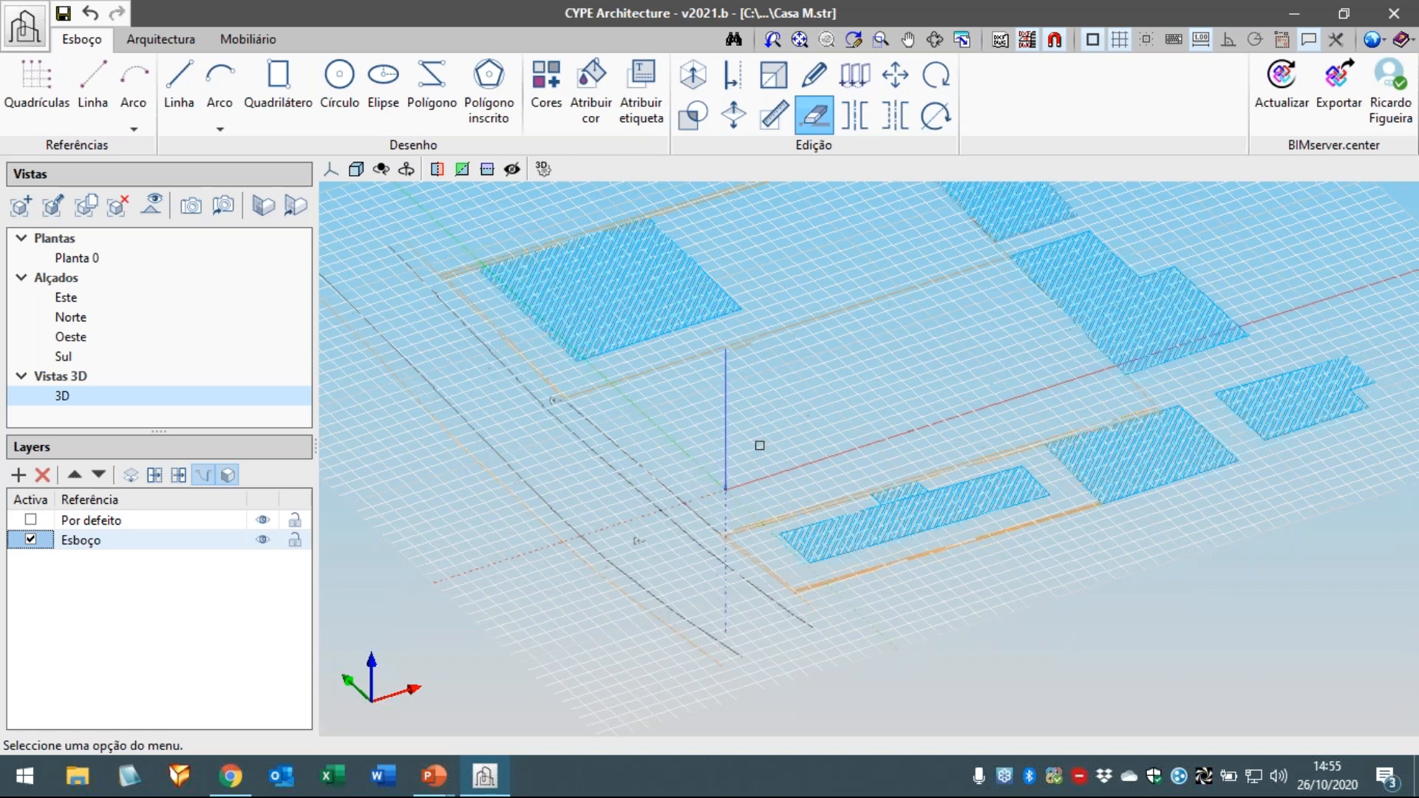
mouse_move(770, 450)
middle_down()
mouse_move(697, 463)
mouse_move(636, 440)
middle_up()
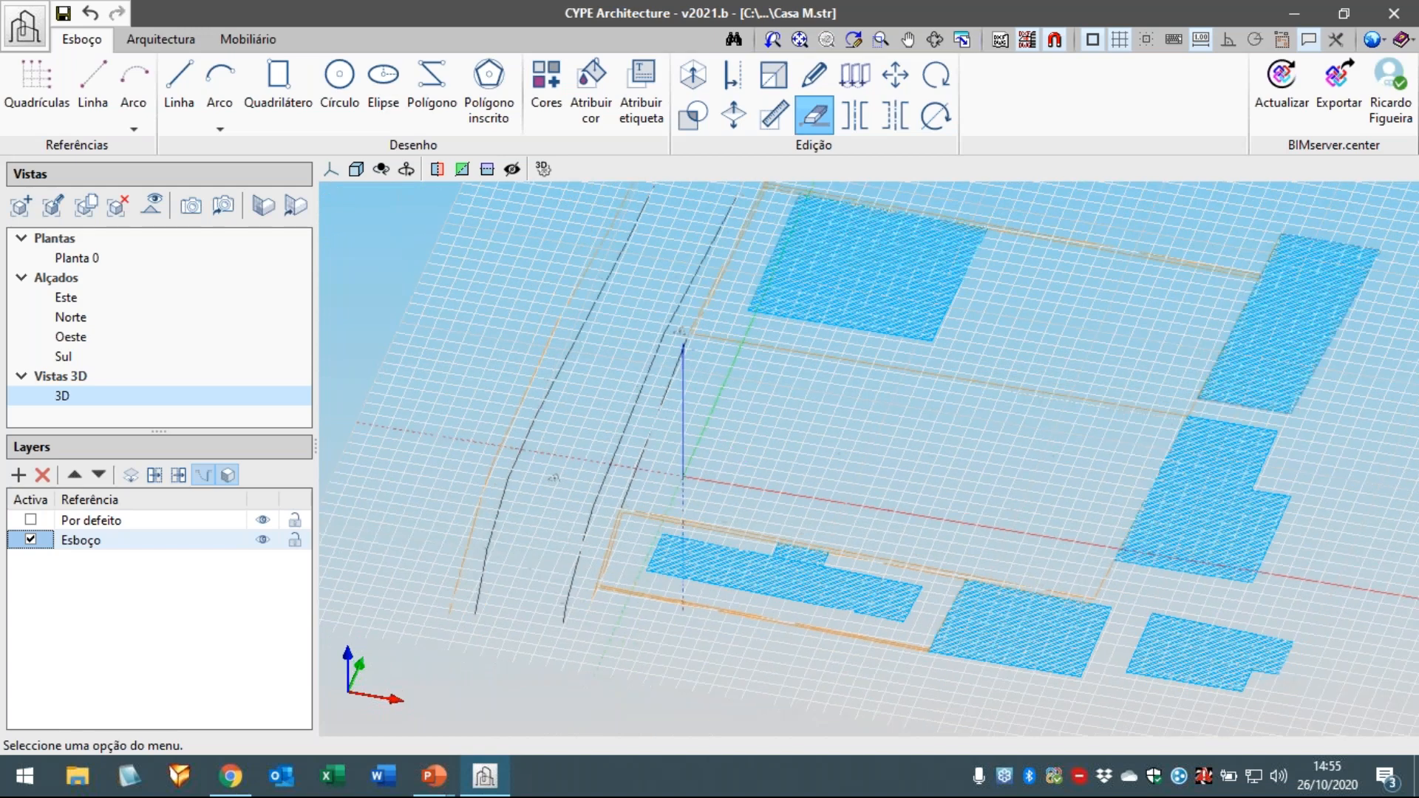
- Examine the topographic survey masks against the grid, including the area around the origin, in the 3D view
middle_drag(633, 482, 636, 478)
scroll(742, 441, up, 3)
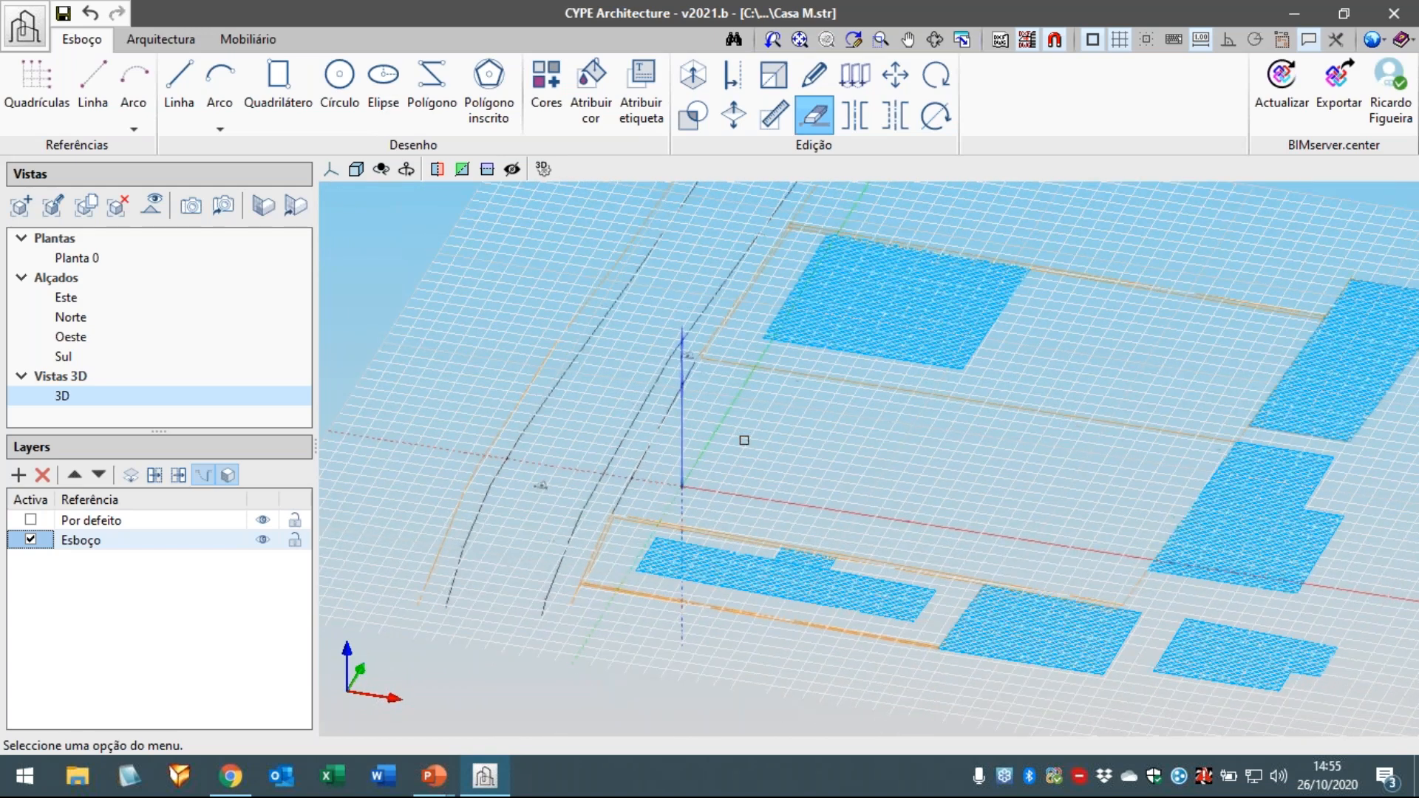
scroll(739, 451, up, 2)
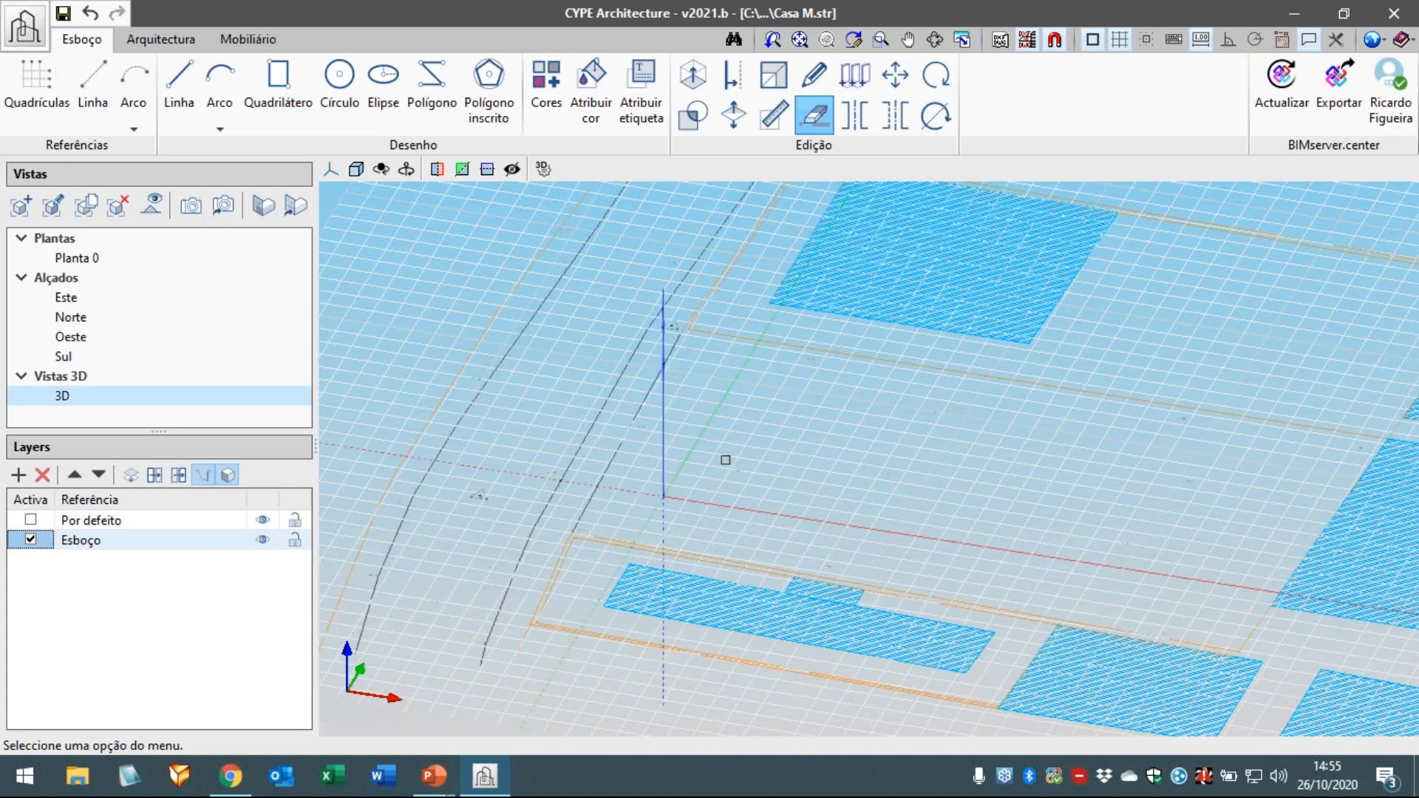
scroll(725, 460, down, 5)
middle_drag(724, 490, 802, 472)
scroll(791, 485, up, 5)
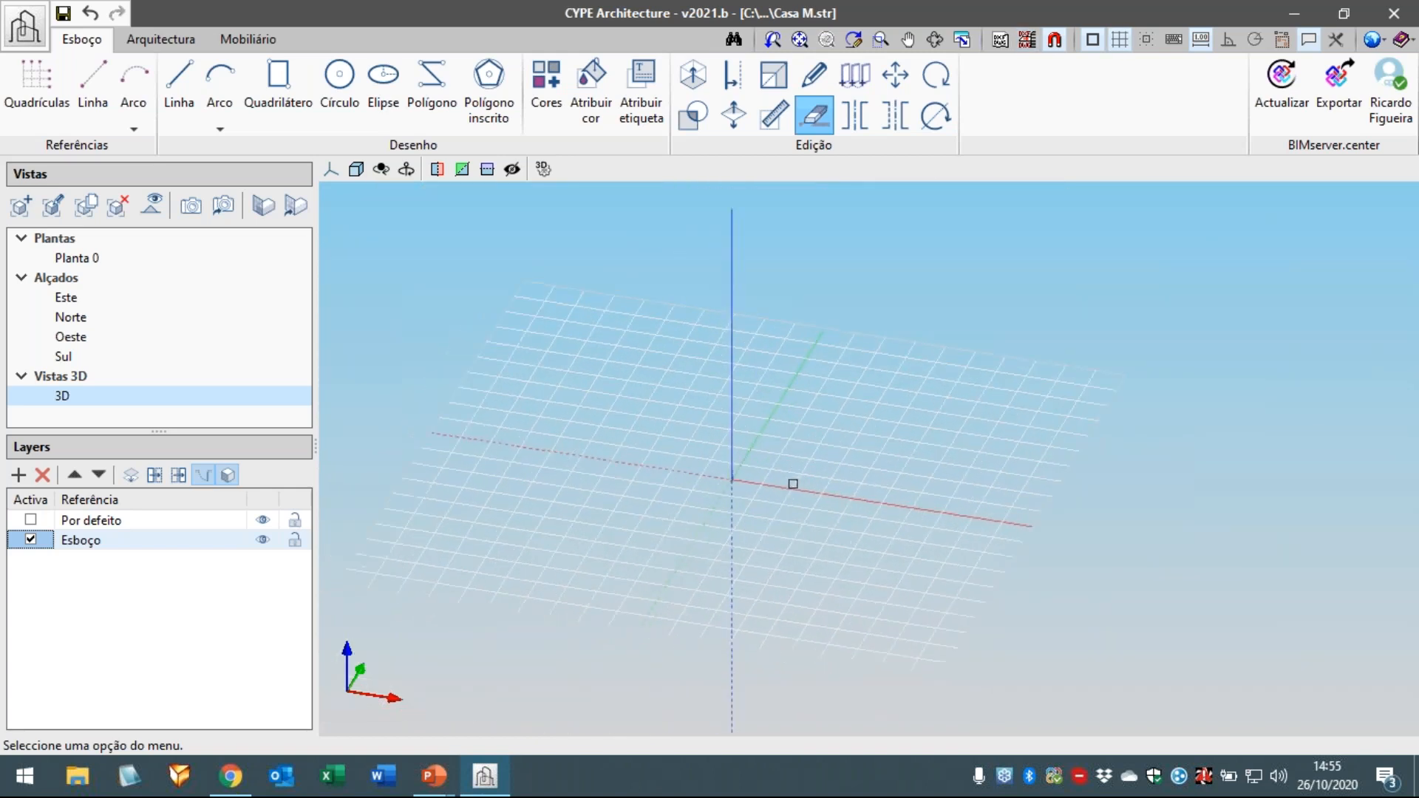
middle_drag(754, 511, 1003, 466)
shift+middle_drag(1155, 377, 965, 465)
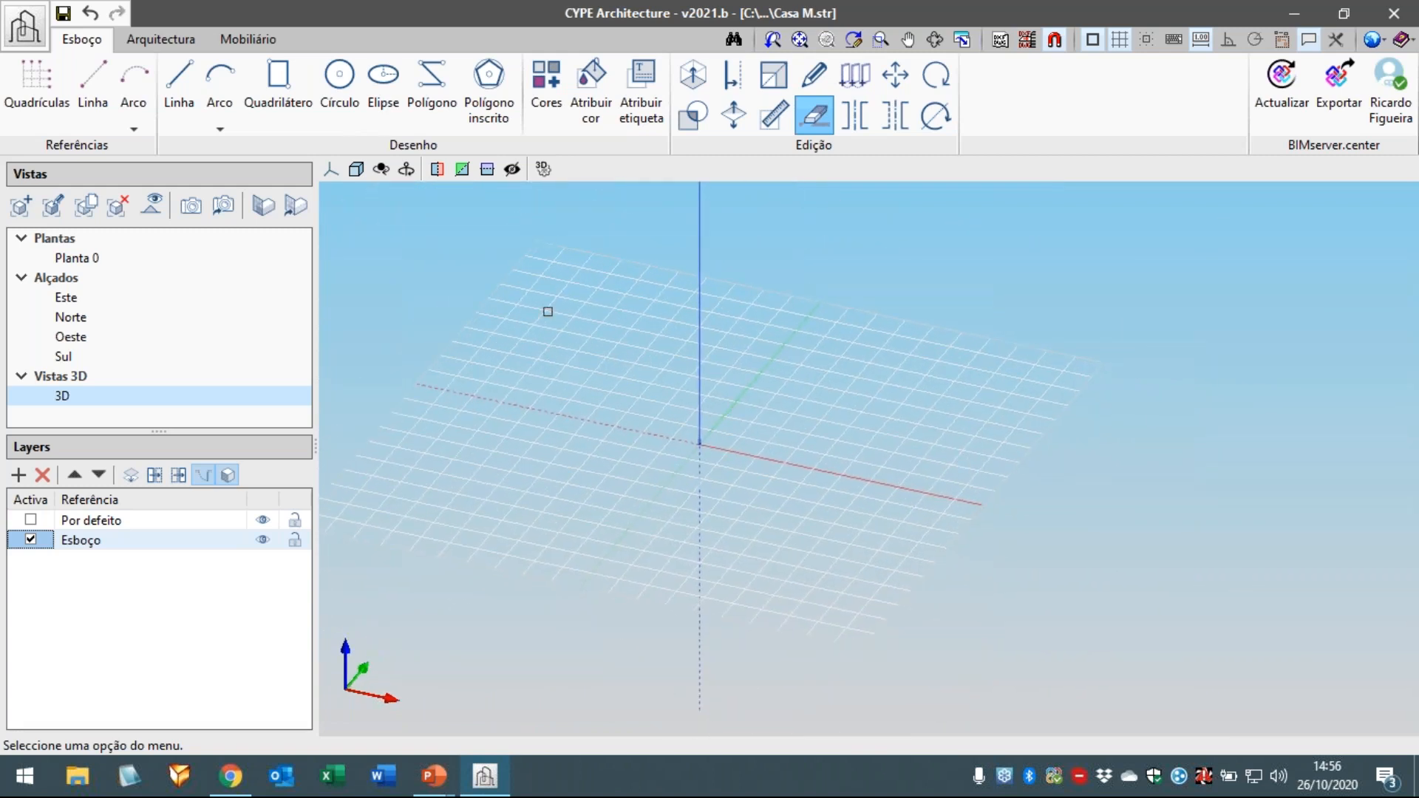
- Draw a 12 m by 8 m quadrilateral on Planta 0 from the origin, with its 12 m side along the red axis
click(272, 100)
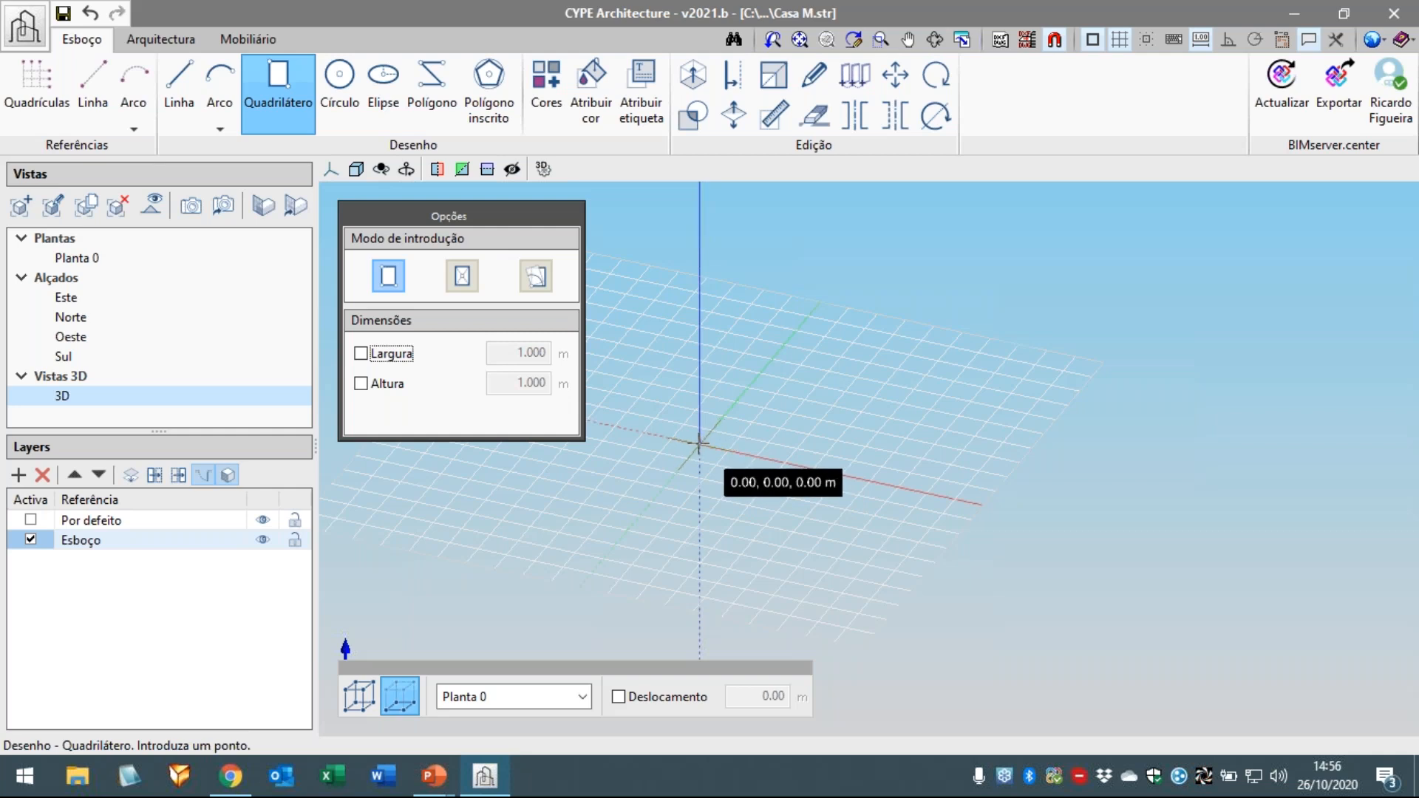
click(698, 444)
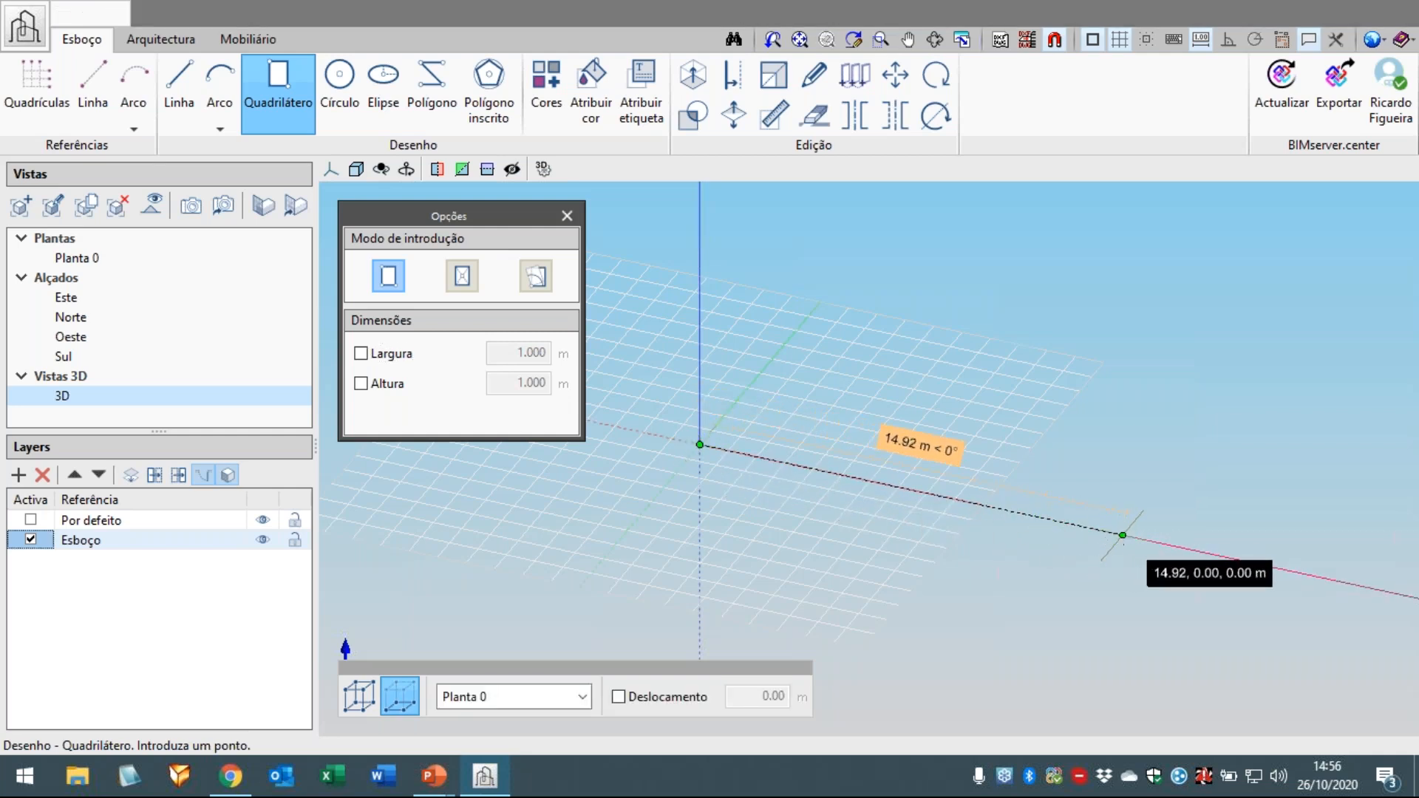
key(Return)
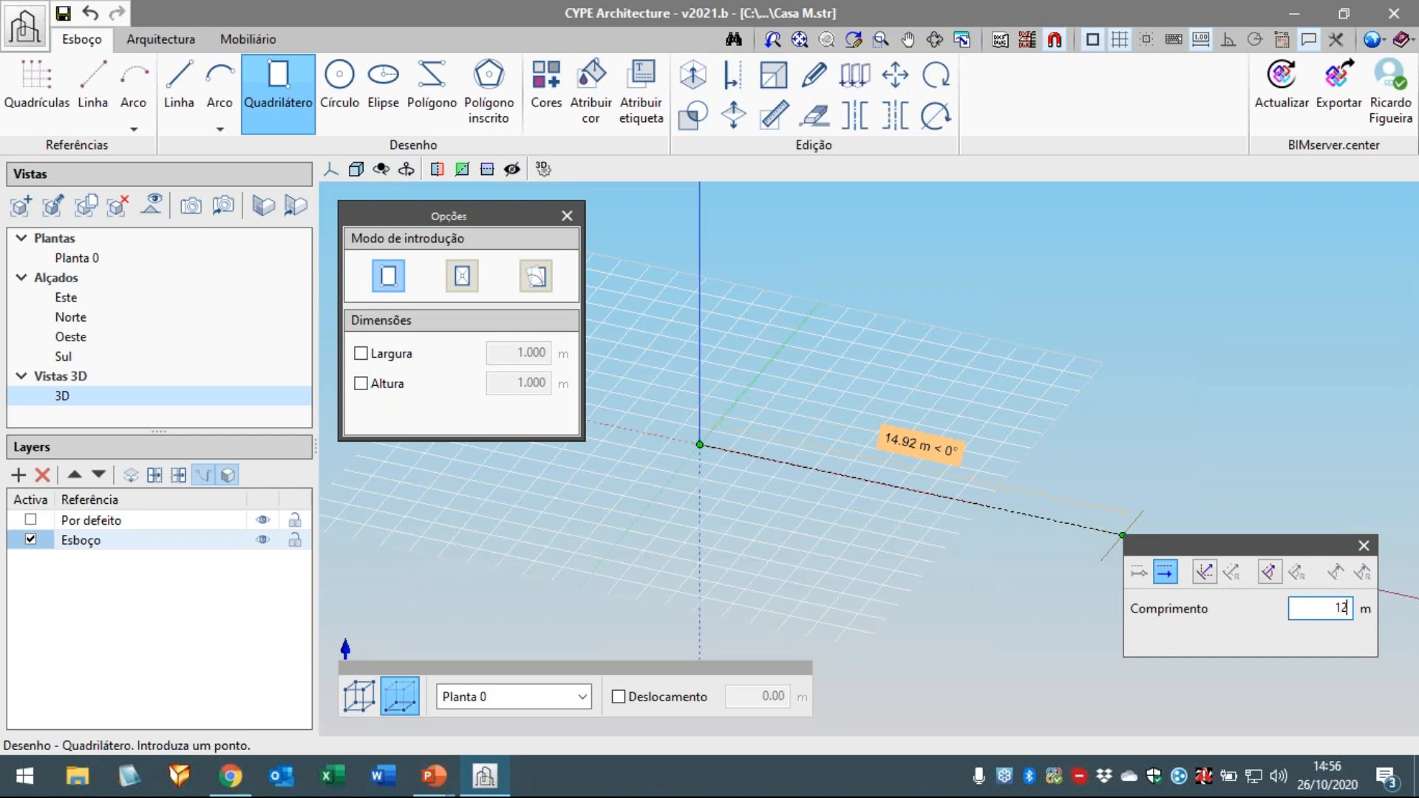
text(12)
key(Return)
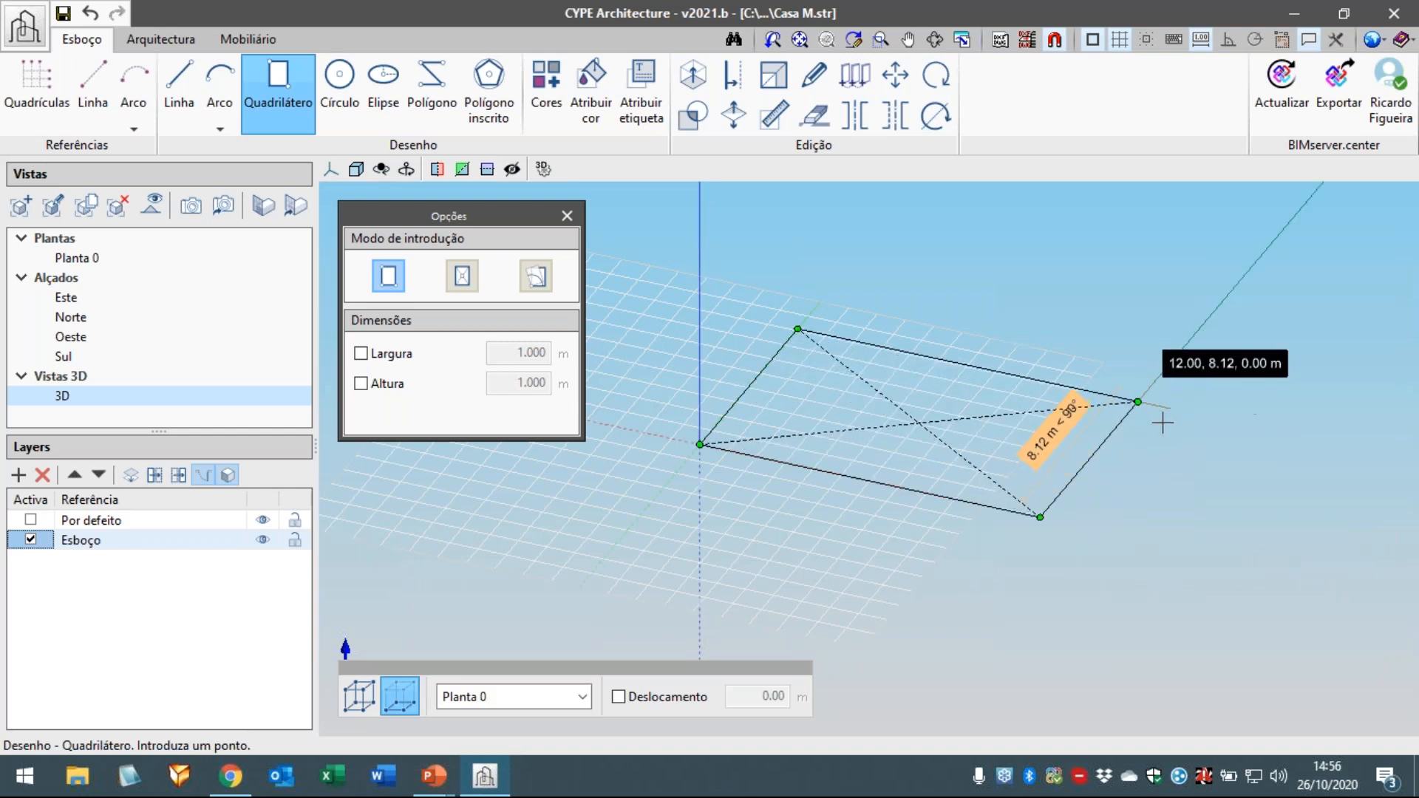
key(Return)
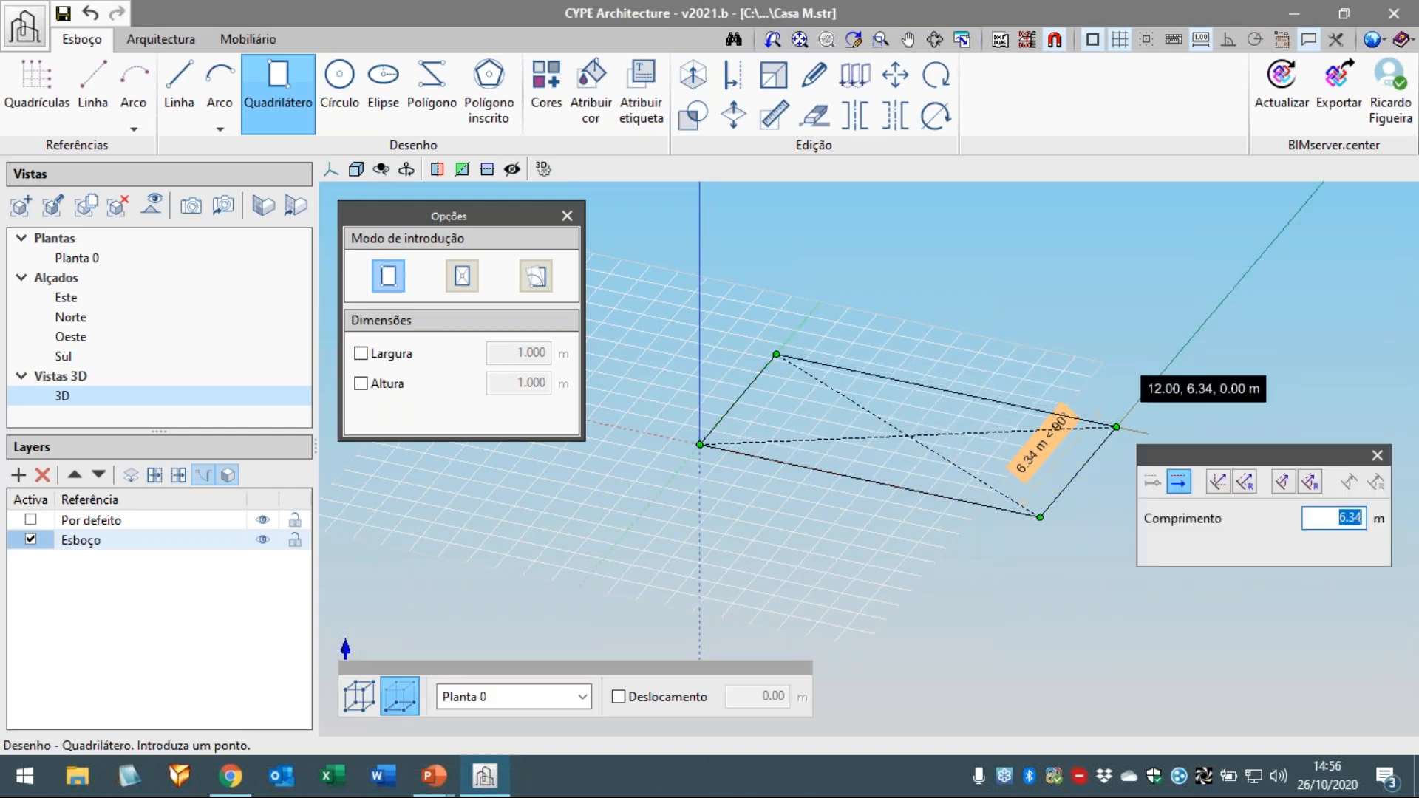
text(8)
key(Return)
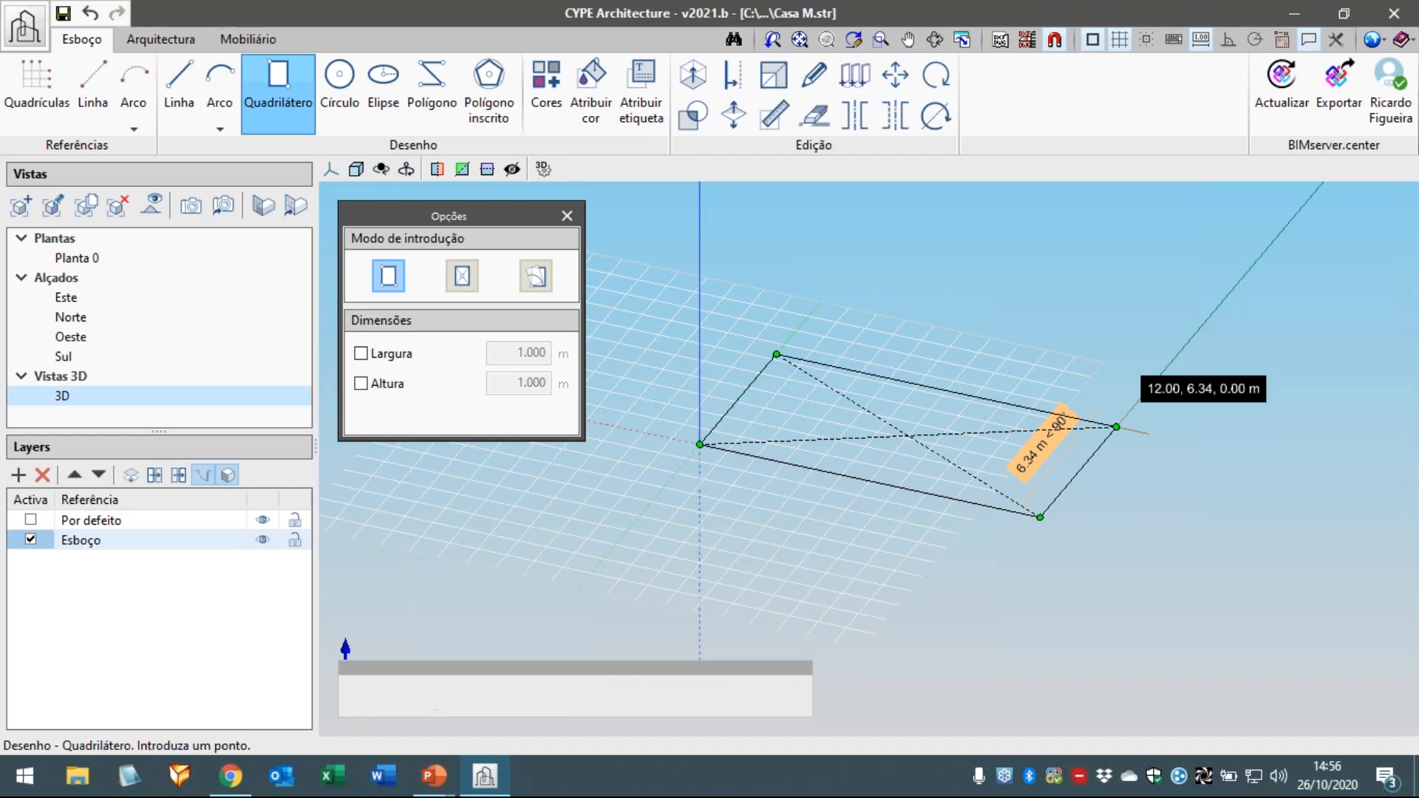
- Start an Offset of the rectangle drawn from the origin, working with it seen from directly above
scroll(1112, 493, up, 3)
mouse_move(1128, 491)
shift+middle_down()
mouse_move(1194, 513)
mouse_move(1187, 500)
mouse_move(1167, 527)
shift+middle_up()
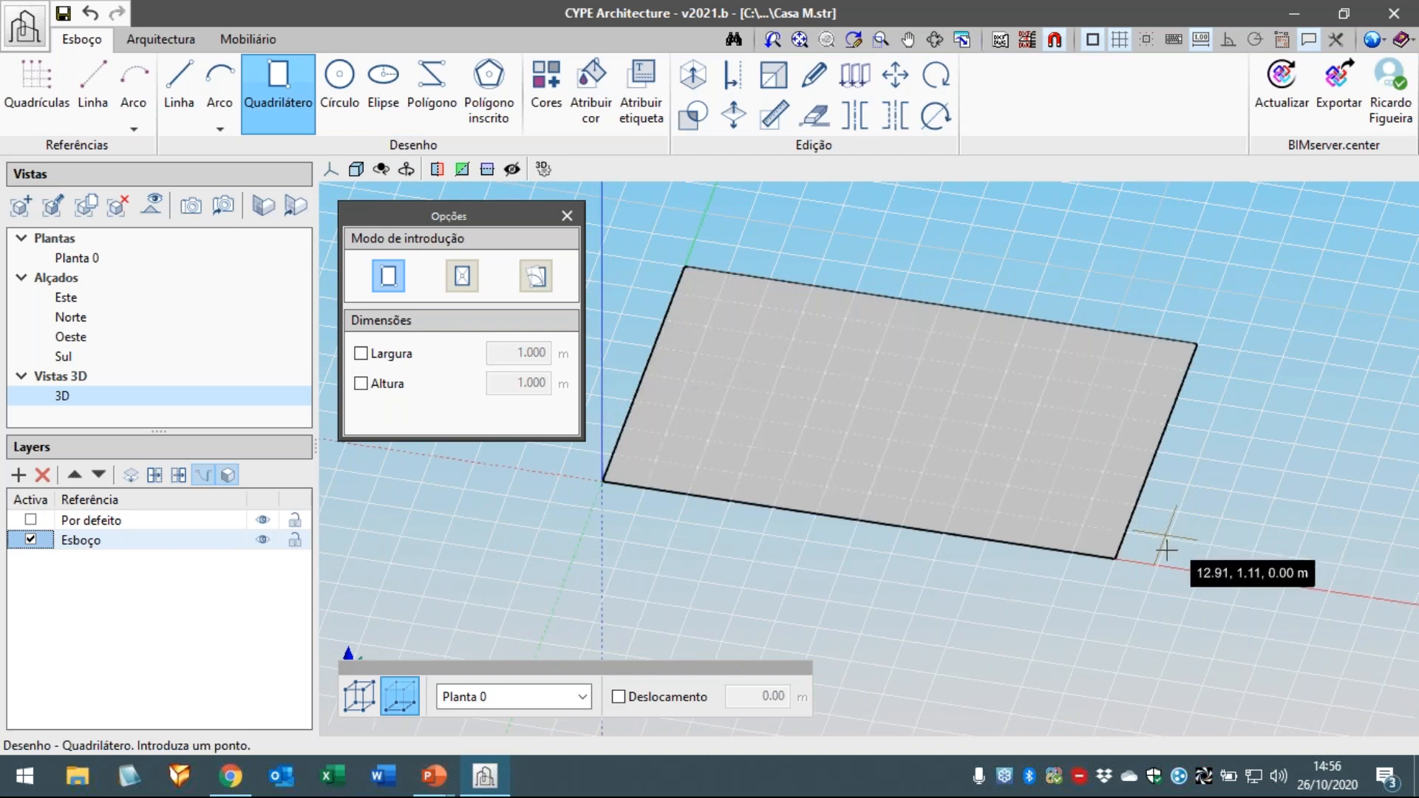
middle_click(1026, 513)
scroll(1026, 514, up, 4)
middle_drag(1020, 522, 1203, 507)
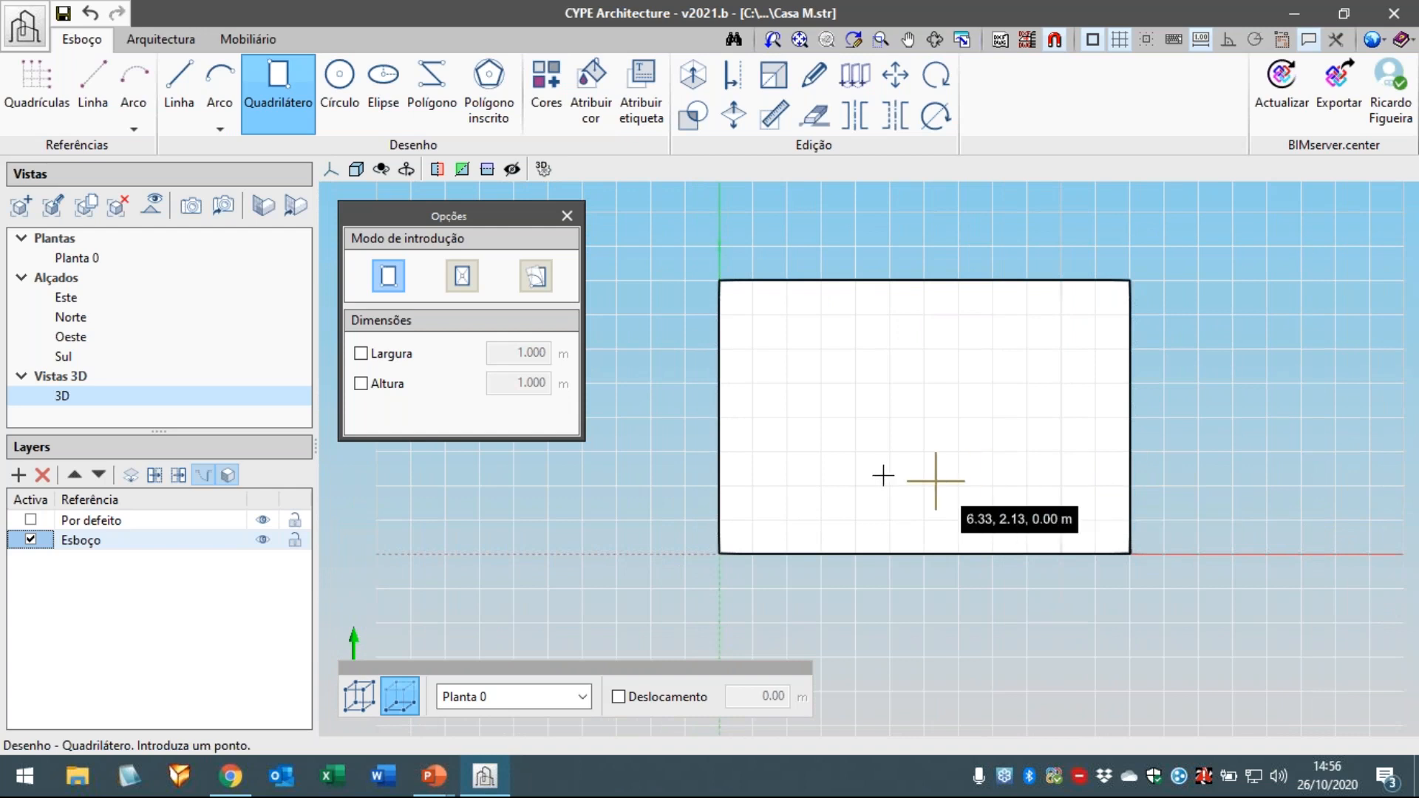
click(734, 74)
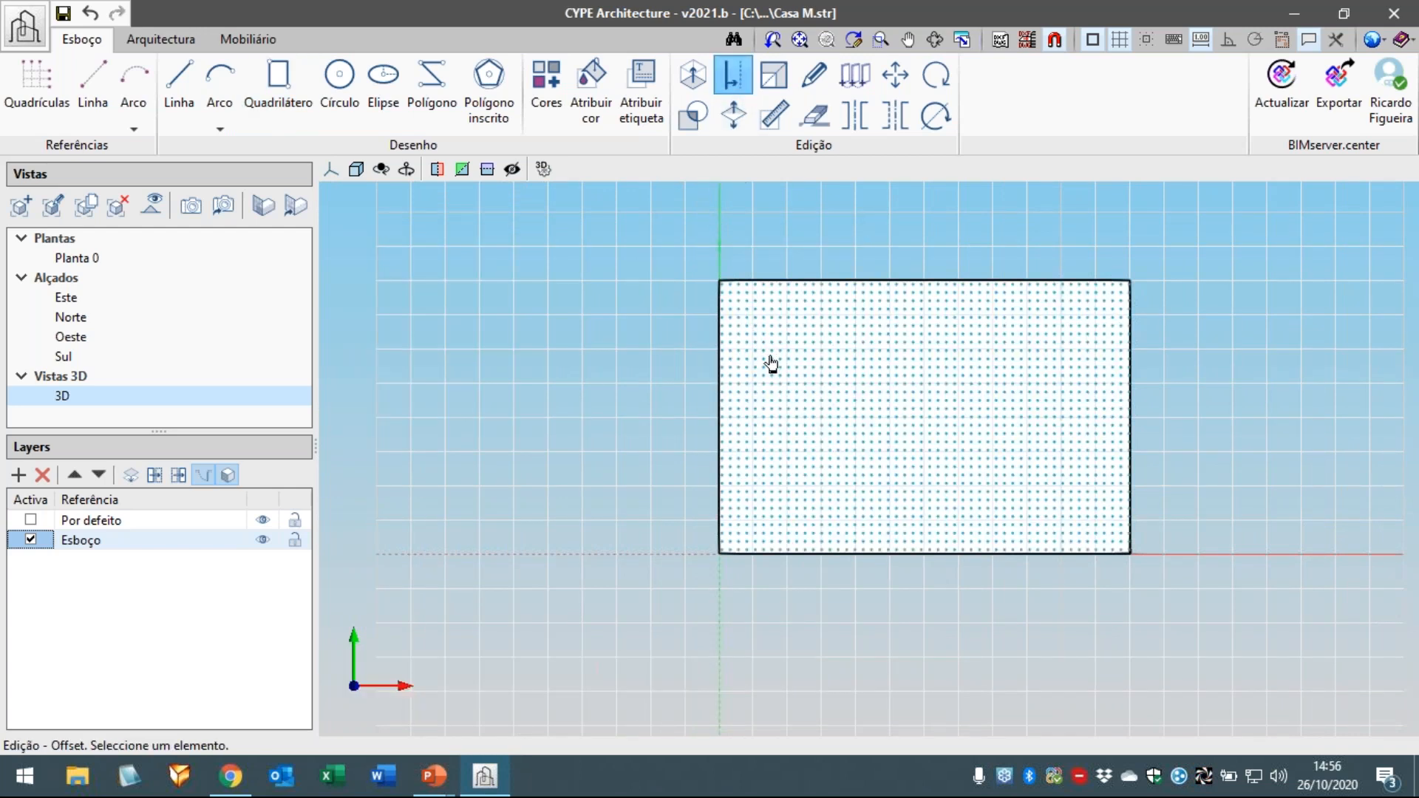
- Offset the large rectangle's outline inward by 2 m to create an inner rectangle
click(768, 349)
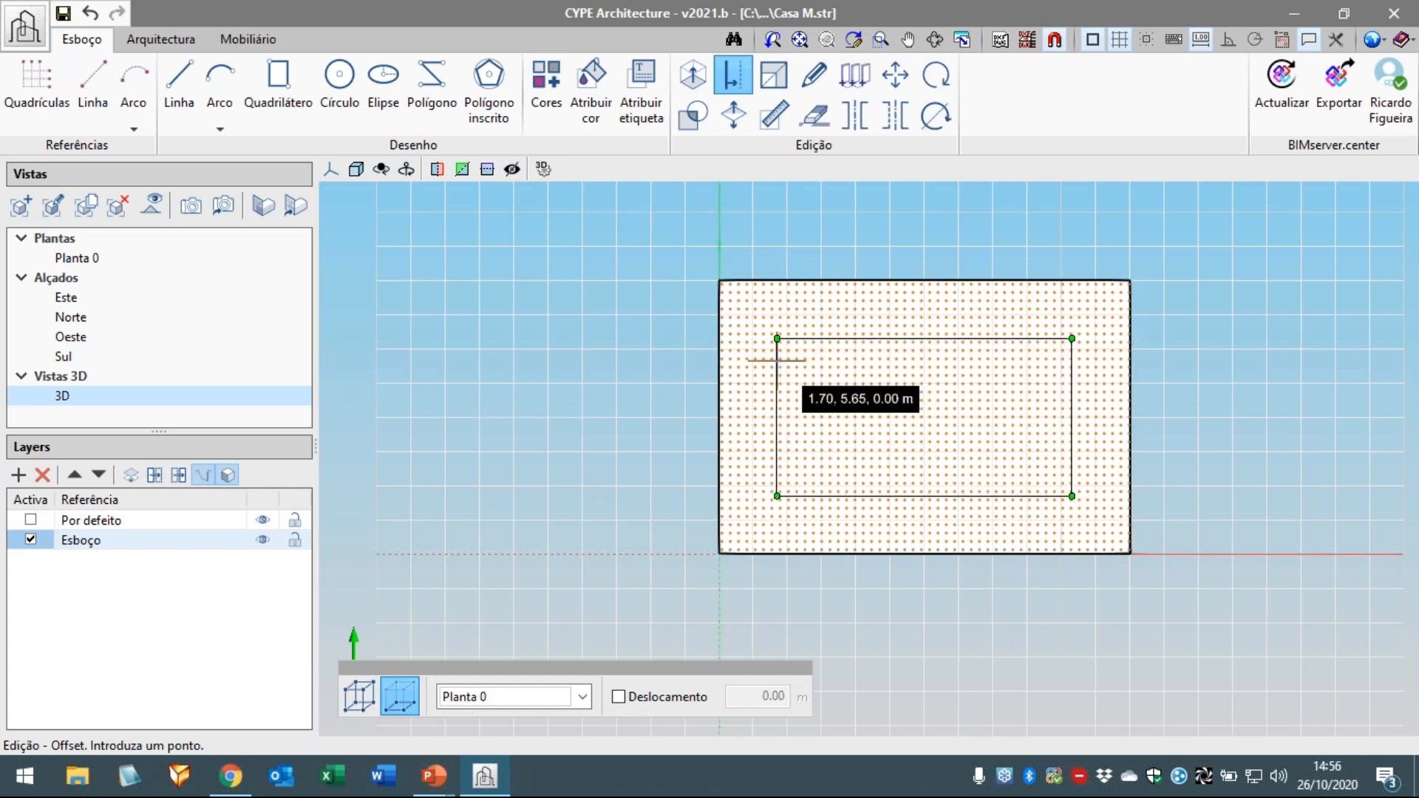
click(776, 360)
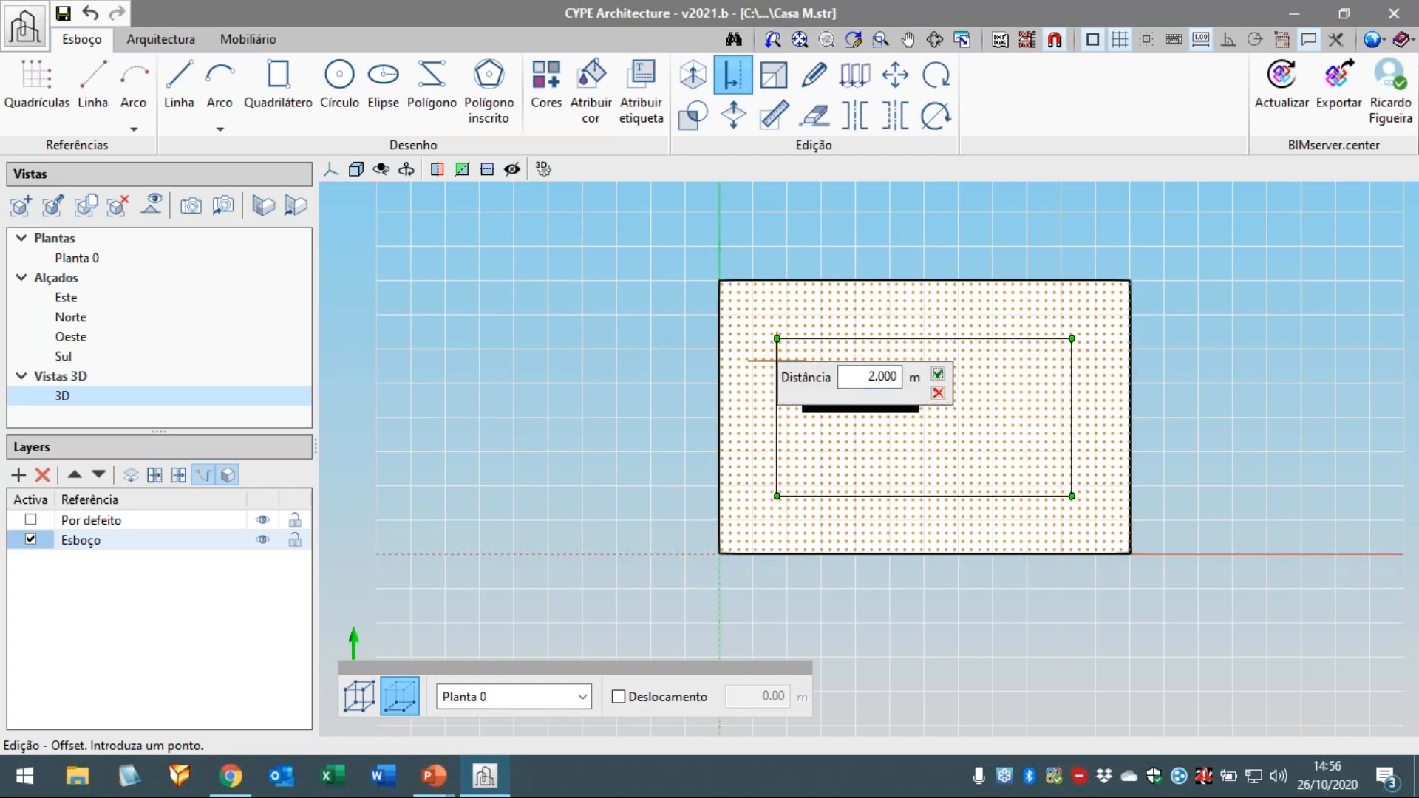
key(Return)
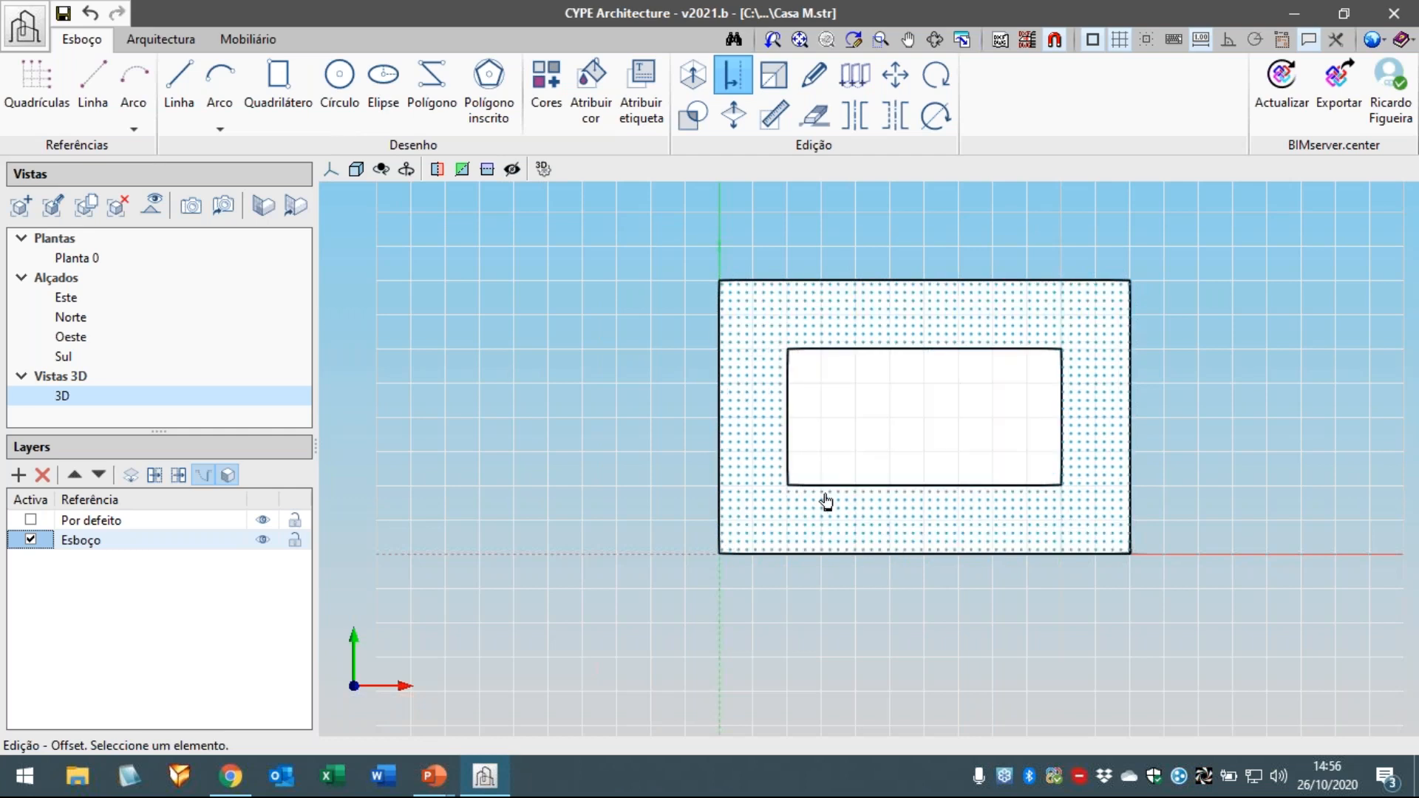
scroll(778, 441, up, 2)
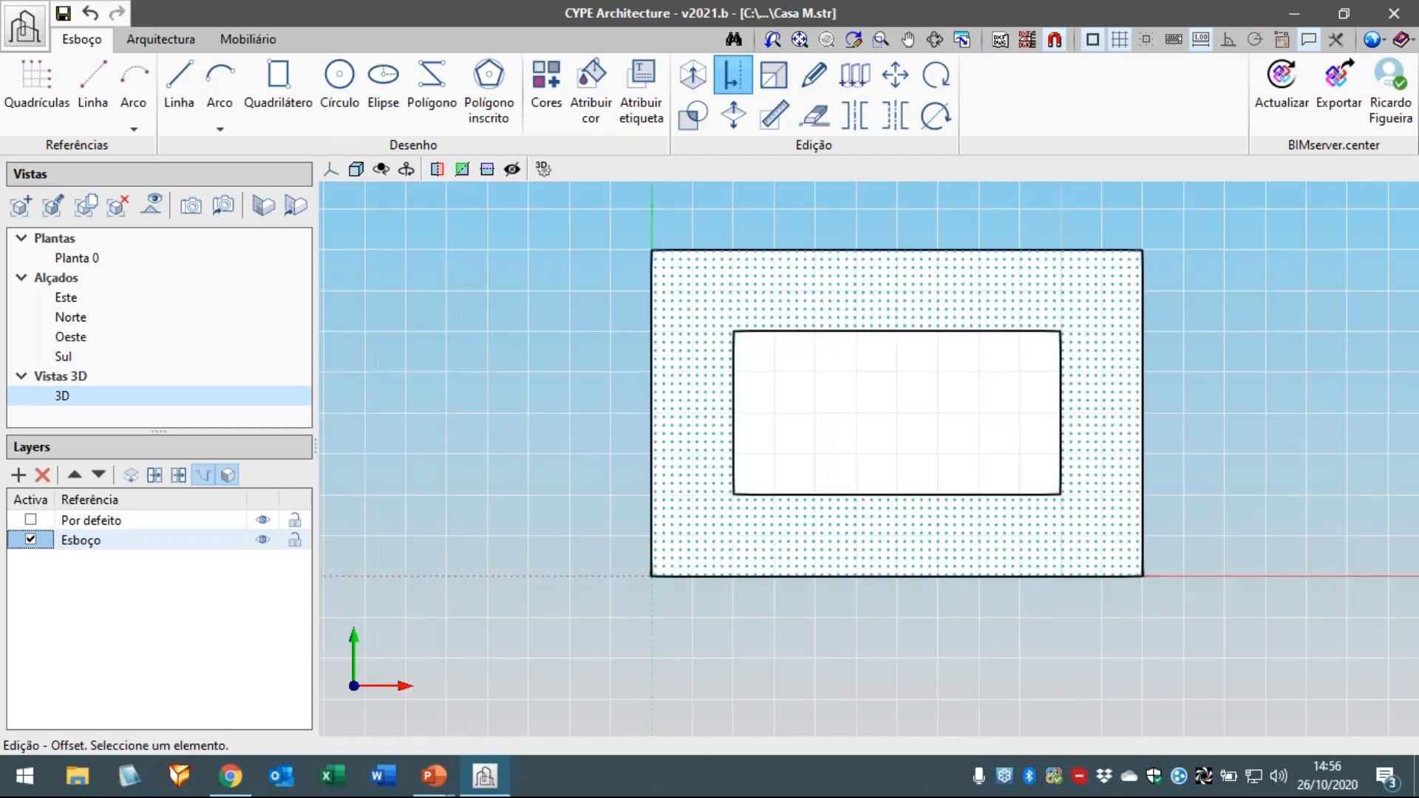
- Draw a vertical line in plan from the inner rectangle's corner at (2, 6) to the outer rectangle's north edge at (2, 8)
click(194, 109)
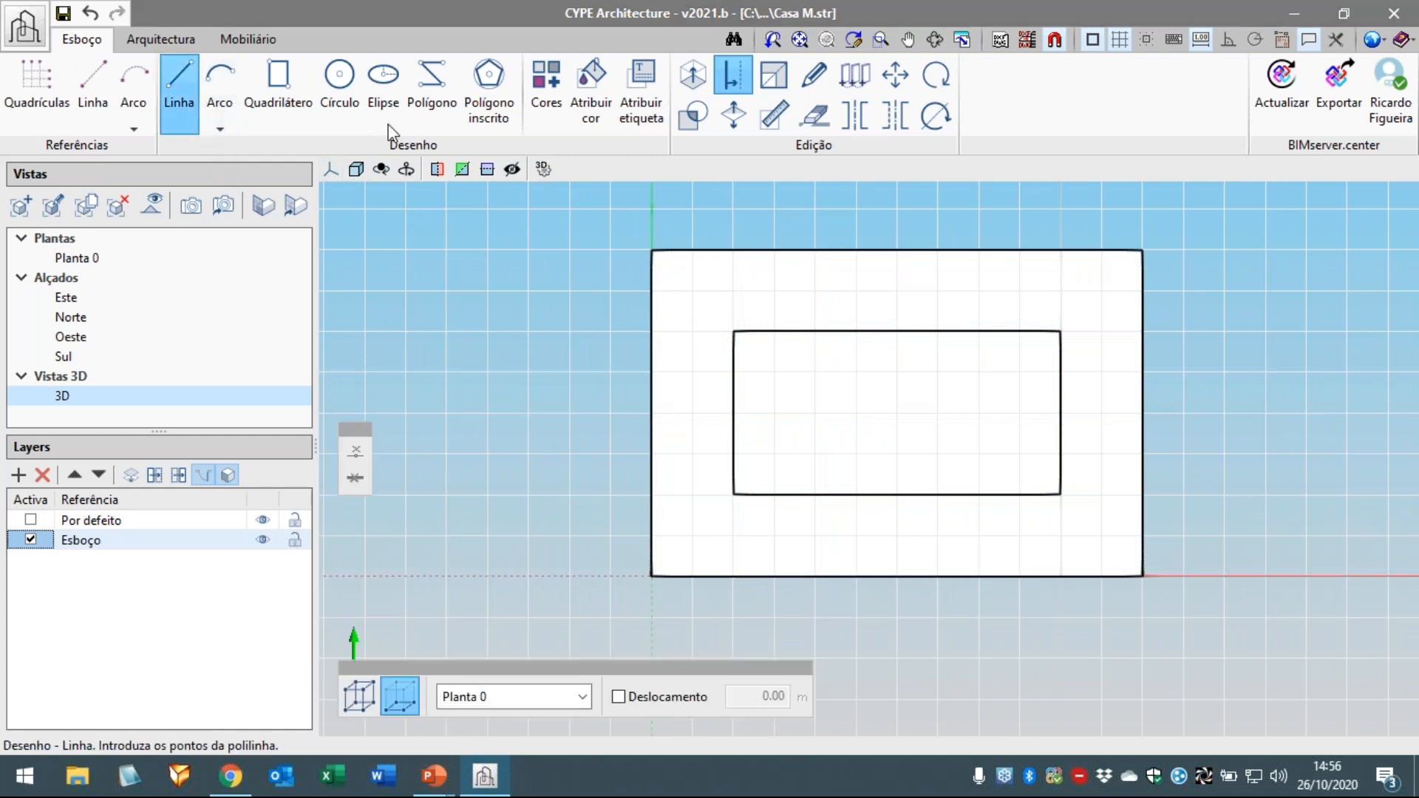
click(727, 331)
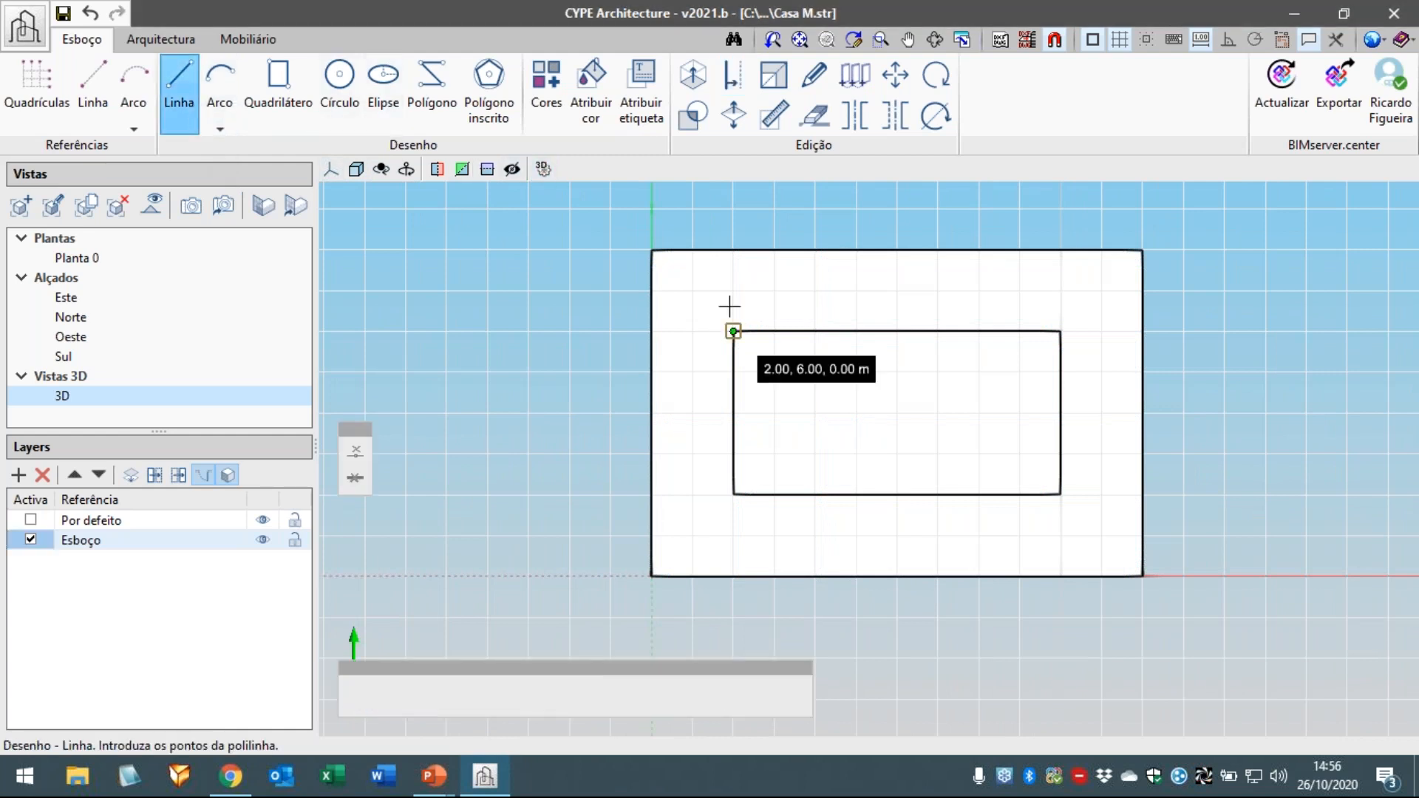
click(730, 249)
key(Return)
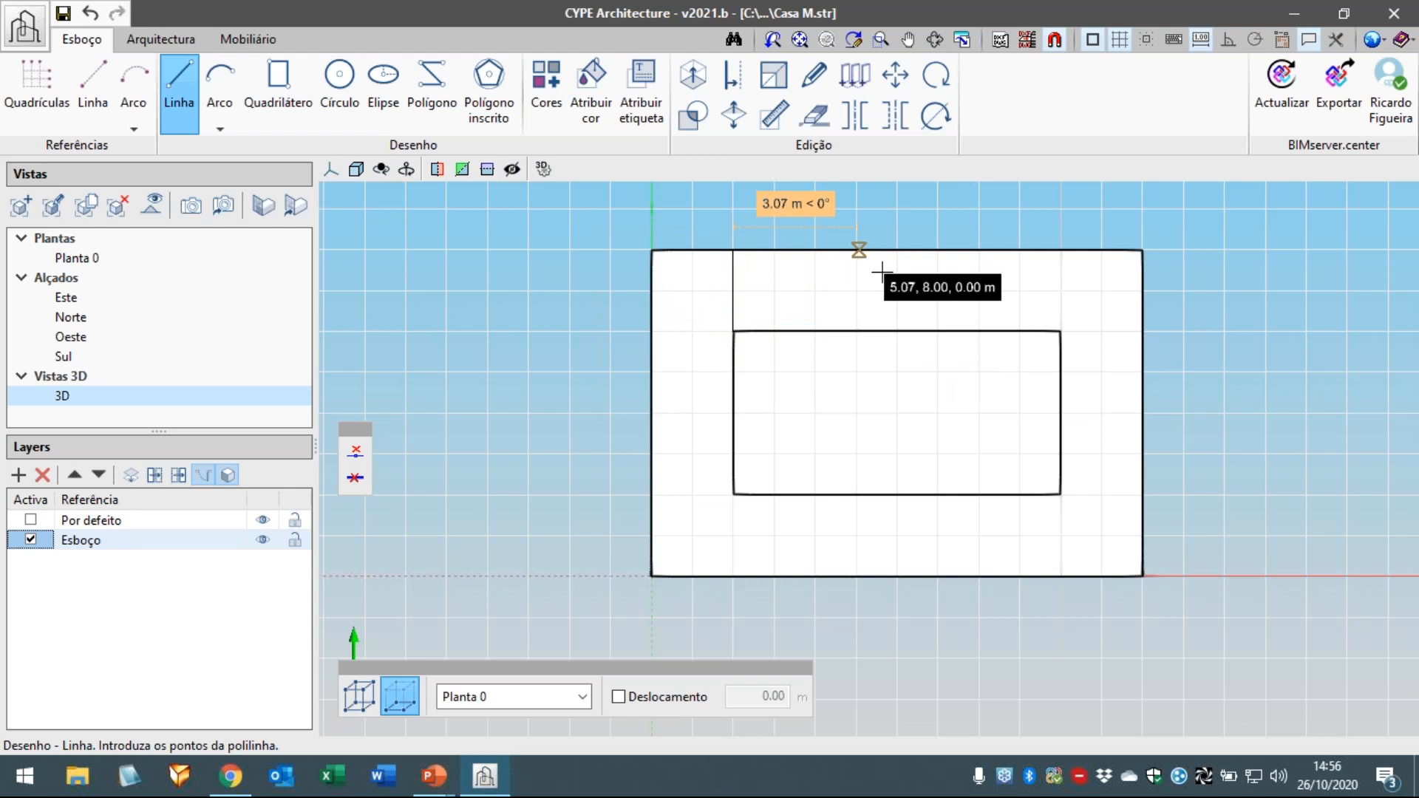
right_click(899, 282)
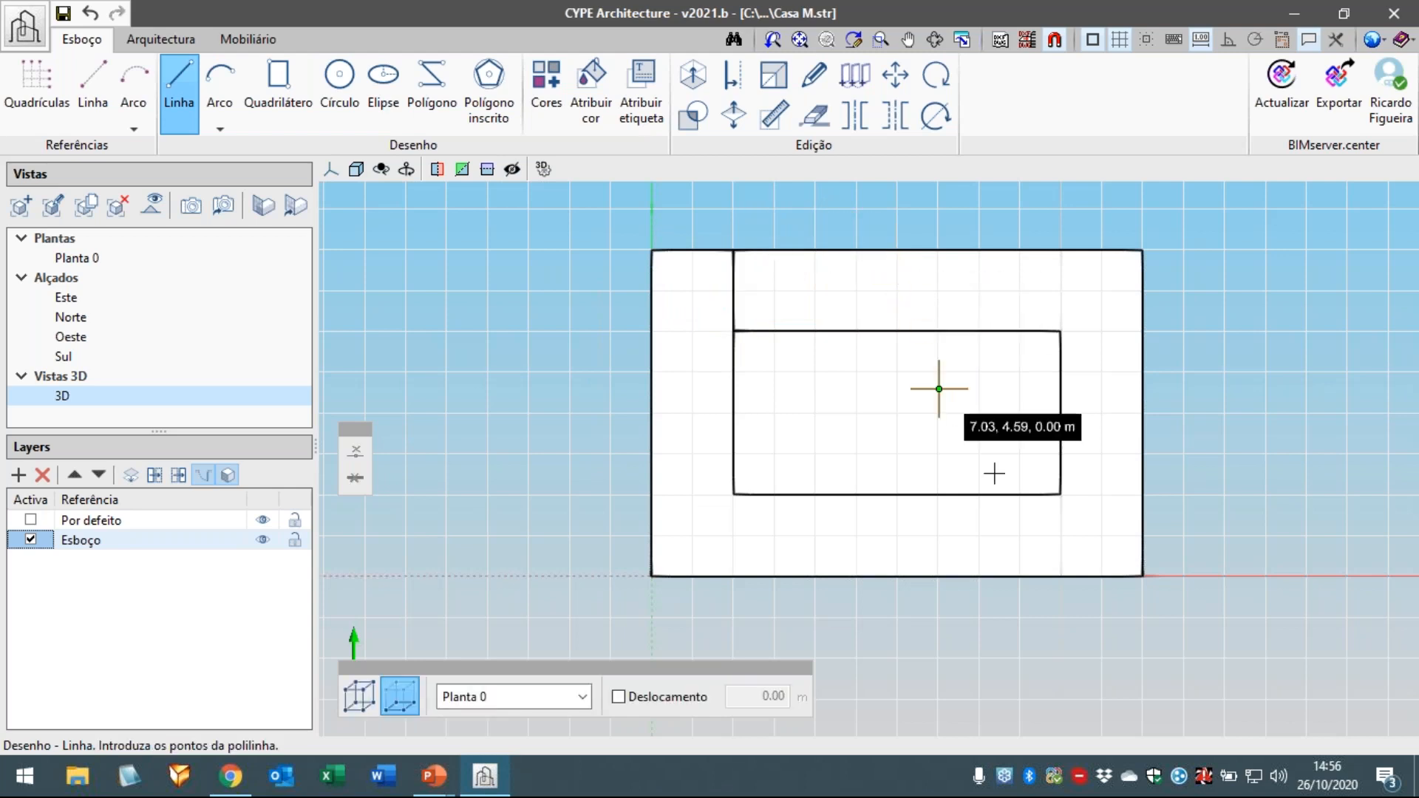
- Draw a 2 m horizontal line from the inner rectangle's south-east corner to the outer rectangle's east edge
click(1060, 494)
click(1142, 494)
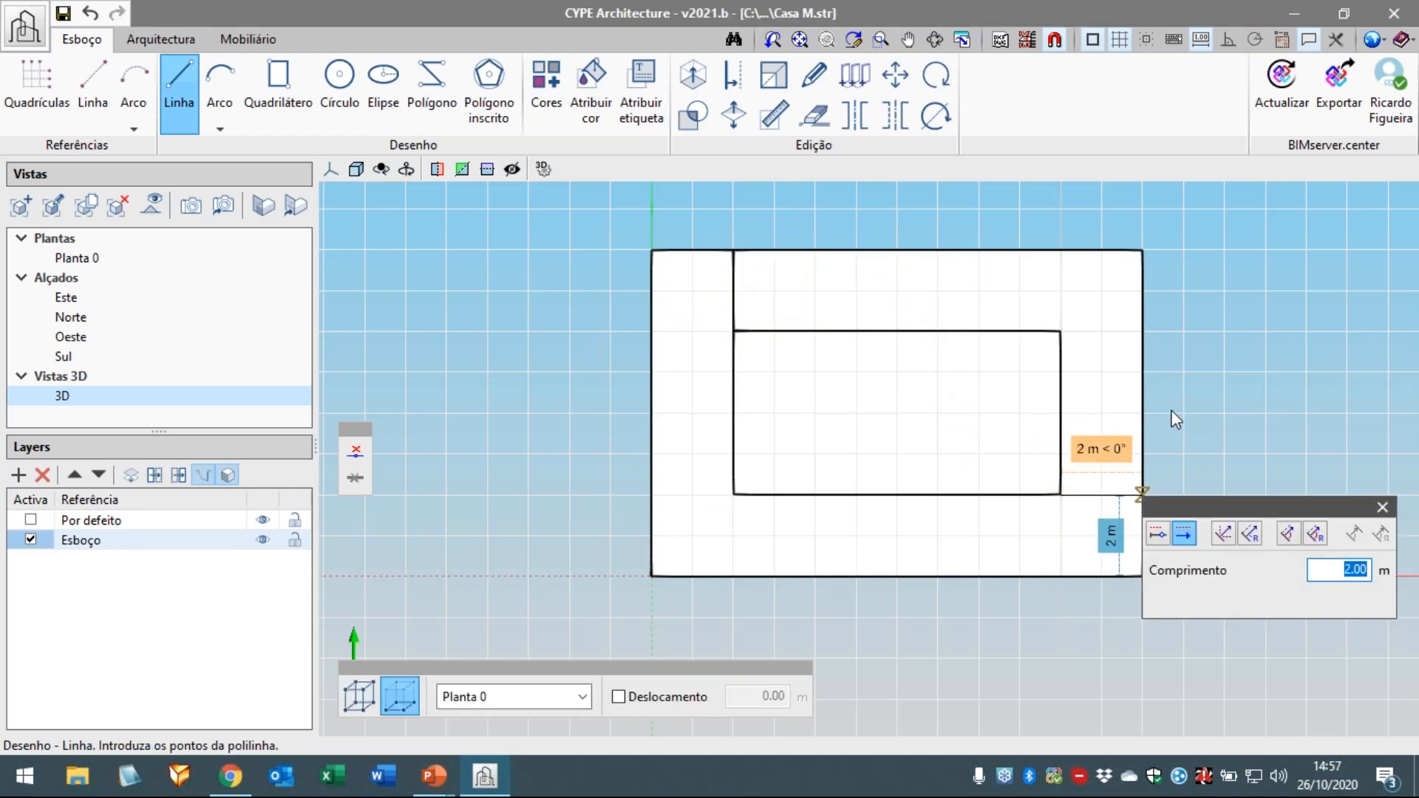
key(Return)
right_click(1275, 358)
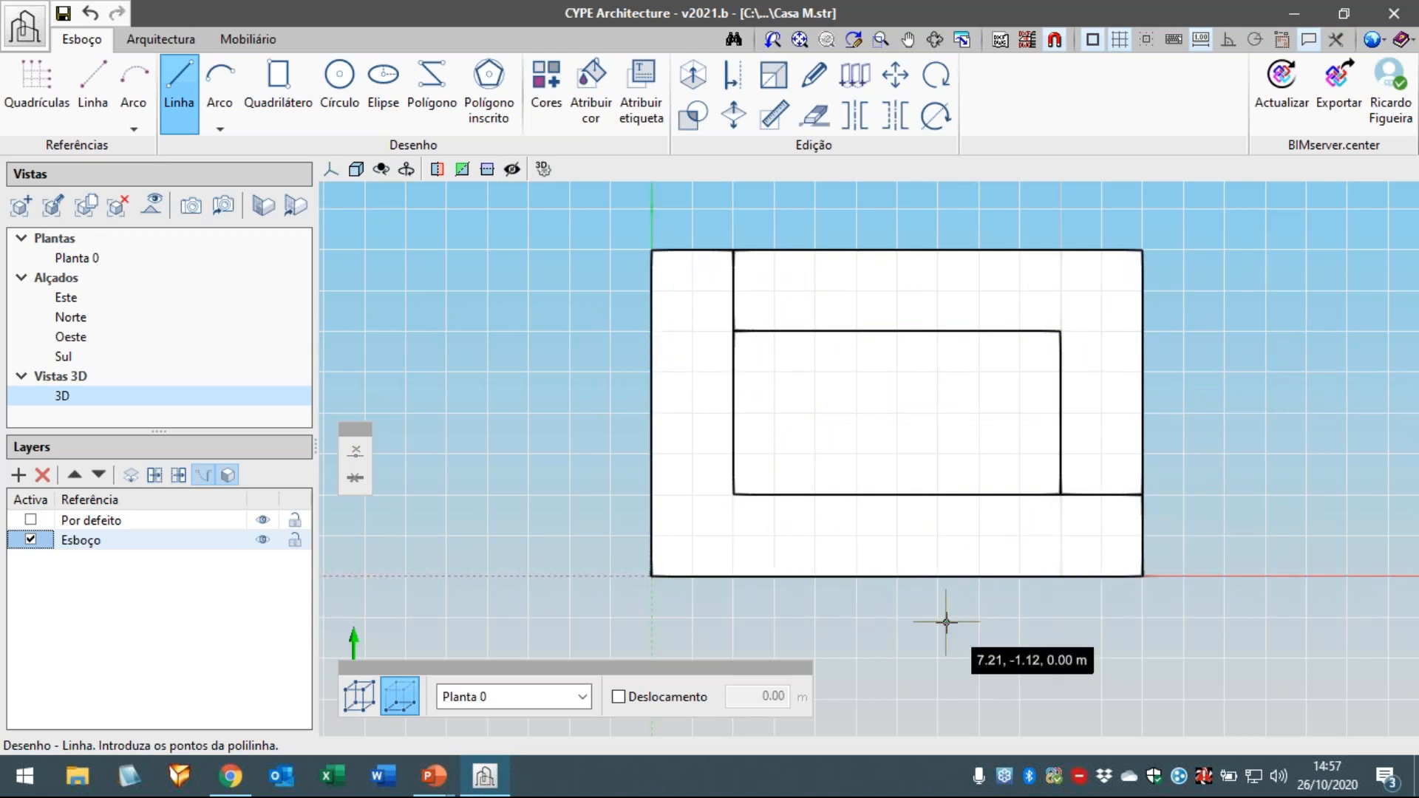
- Copy the entire plan outline 3 m straight up, using the origin corner as the base point
scroll(965, 618, down, 1)
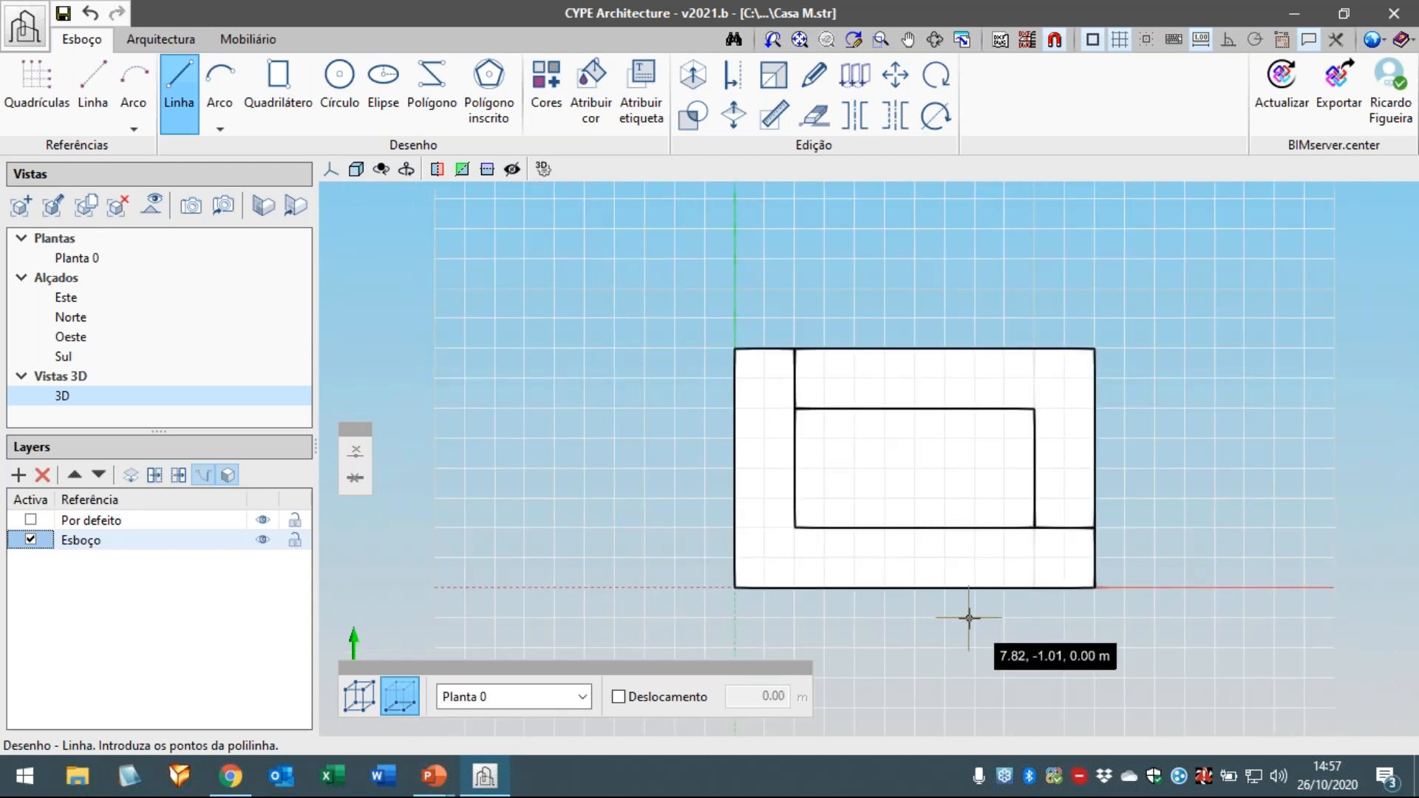
mouse_move(959, 617)
shift+middle_down()
mouse_move(934, 577)
mouse_move(965, 557)
shift+middle_up()
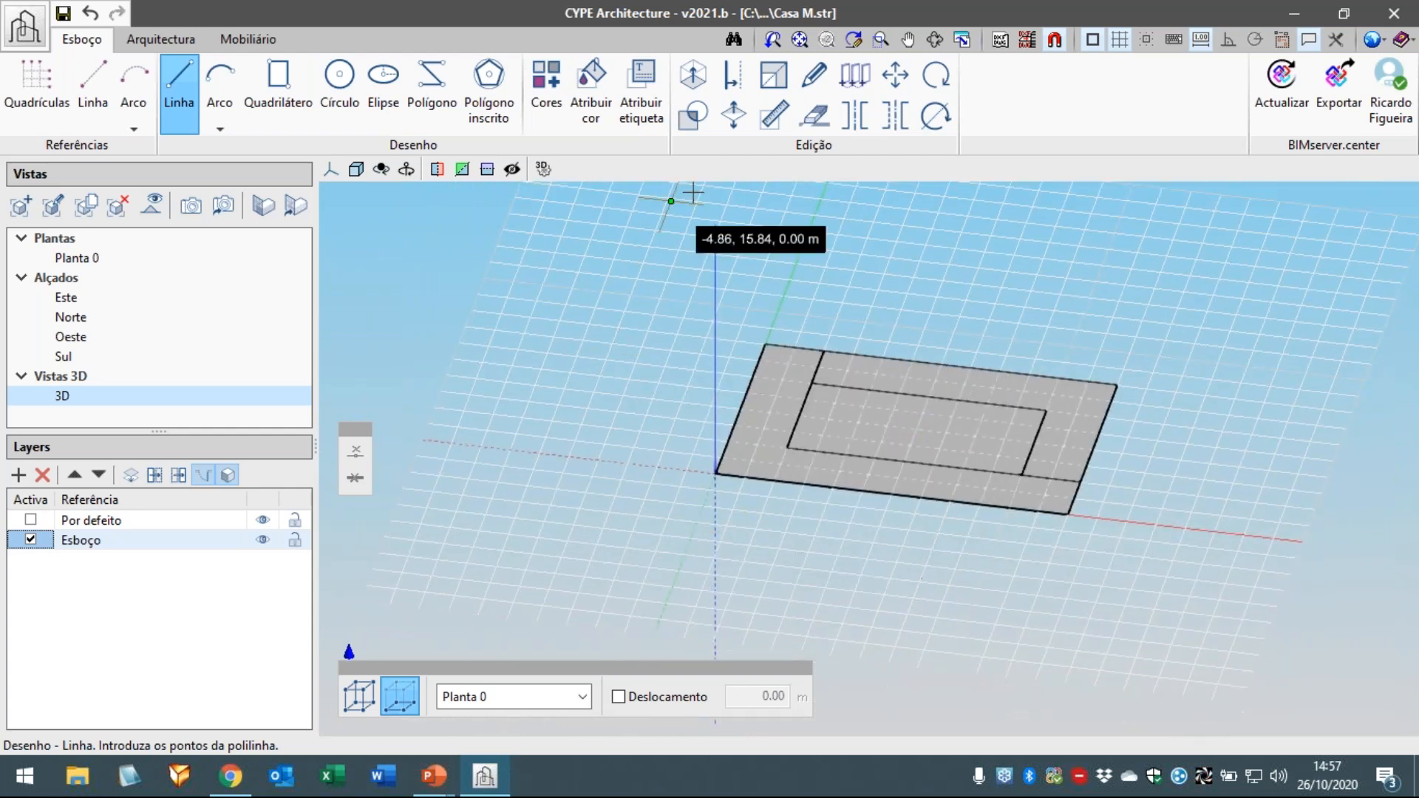
click(855, 74)
click(707, 284)
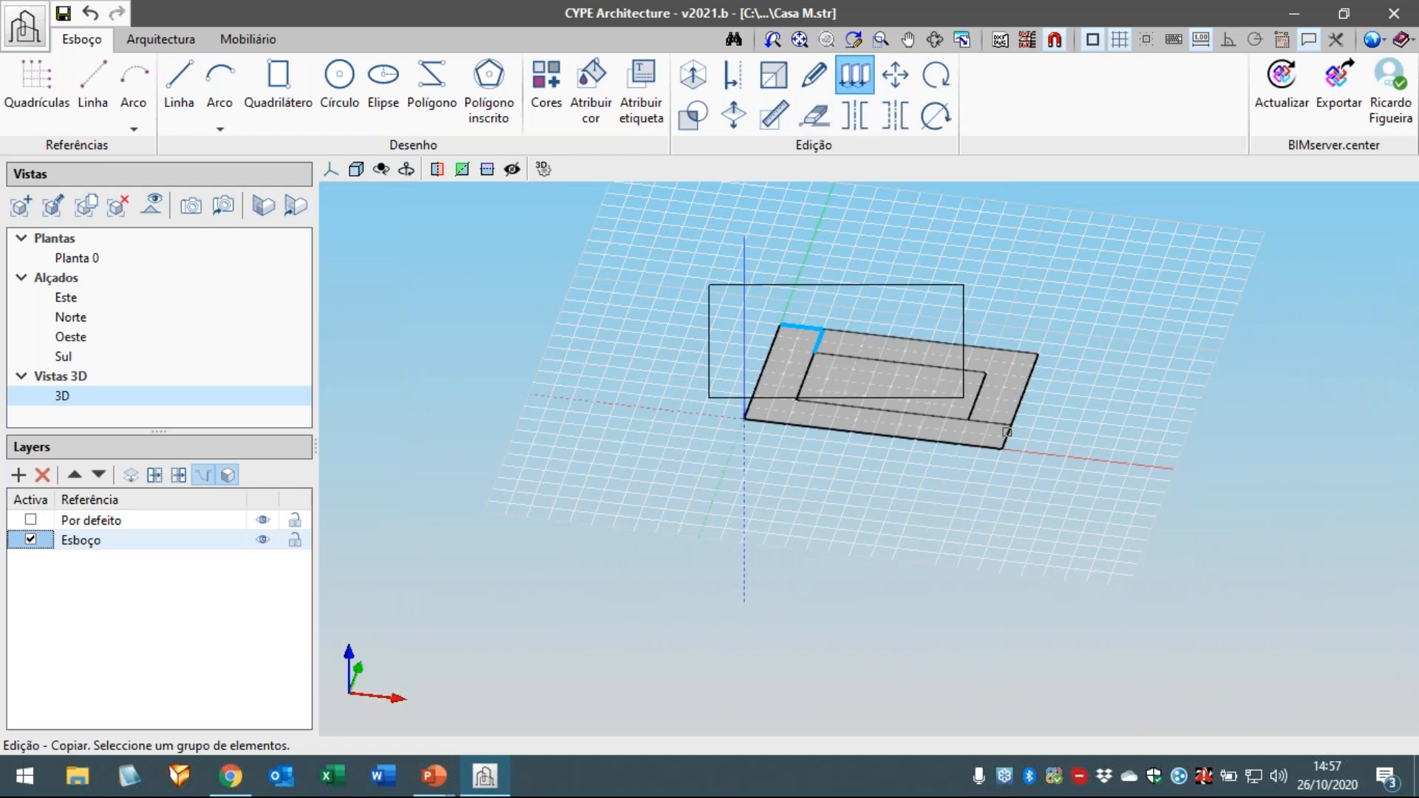
click(1058, 463)
right_click(1061, 491)
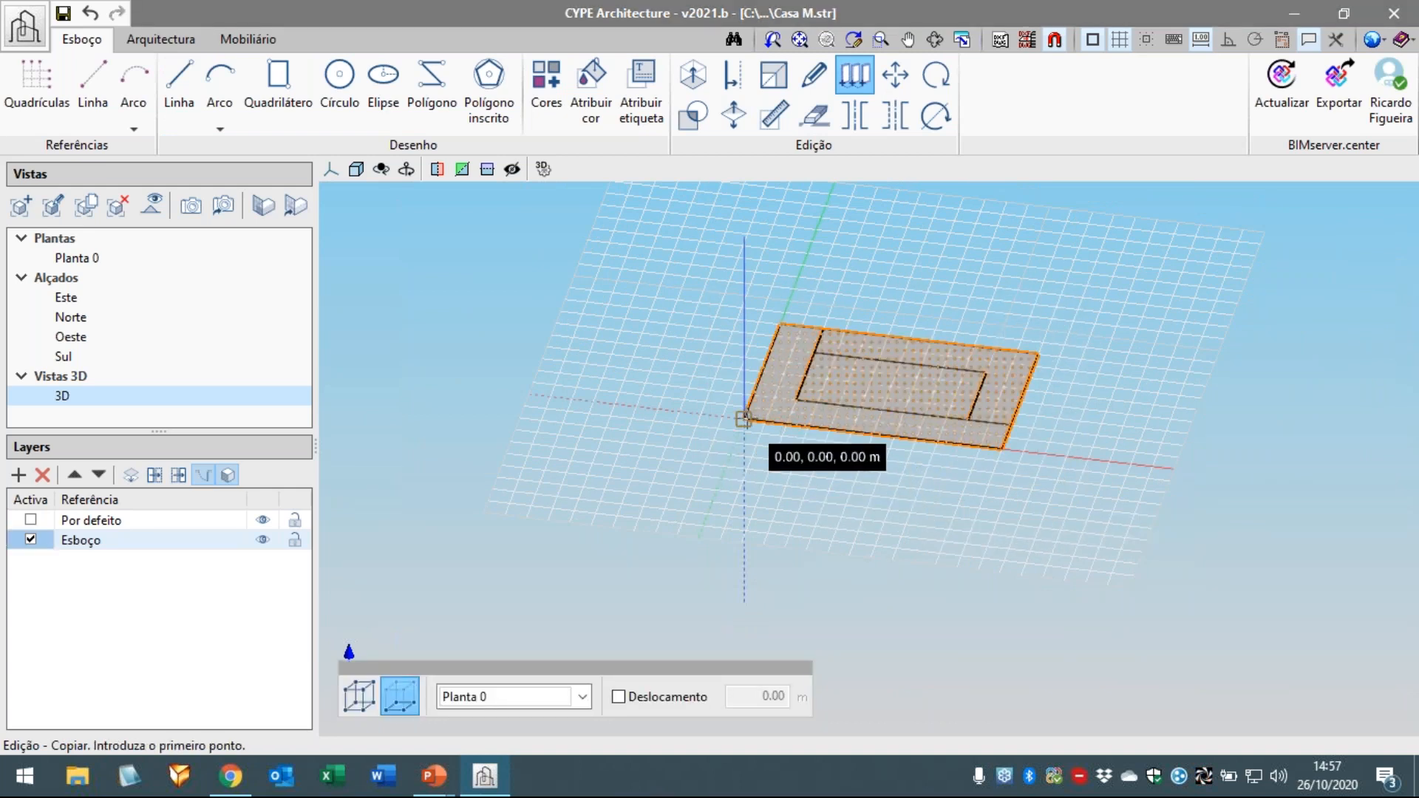
click(743, 419)
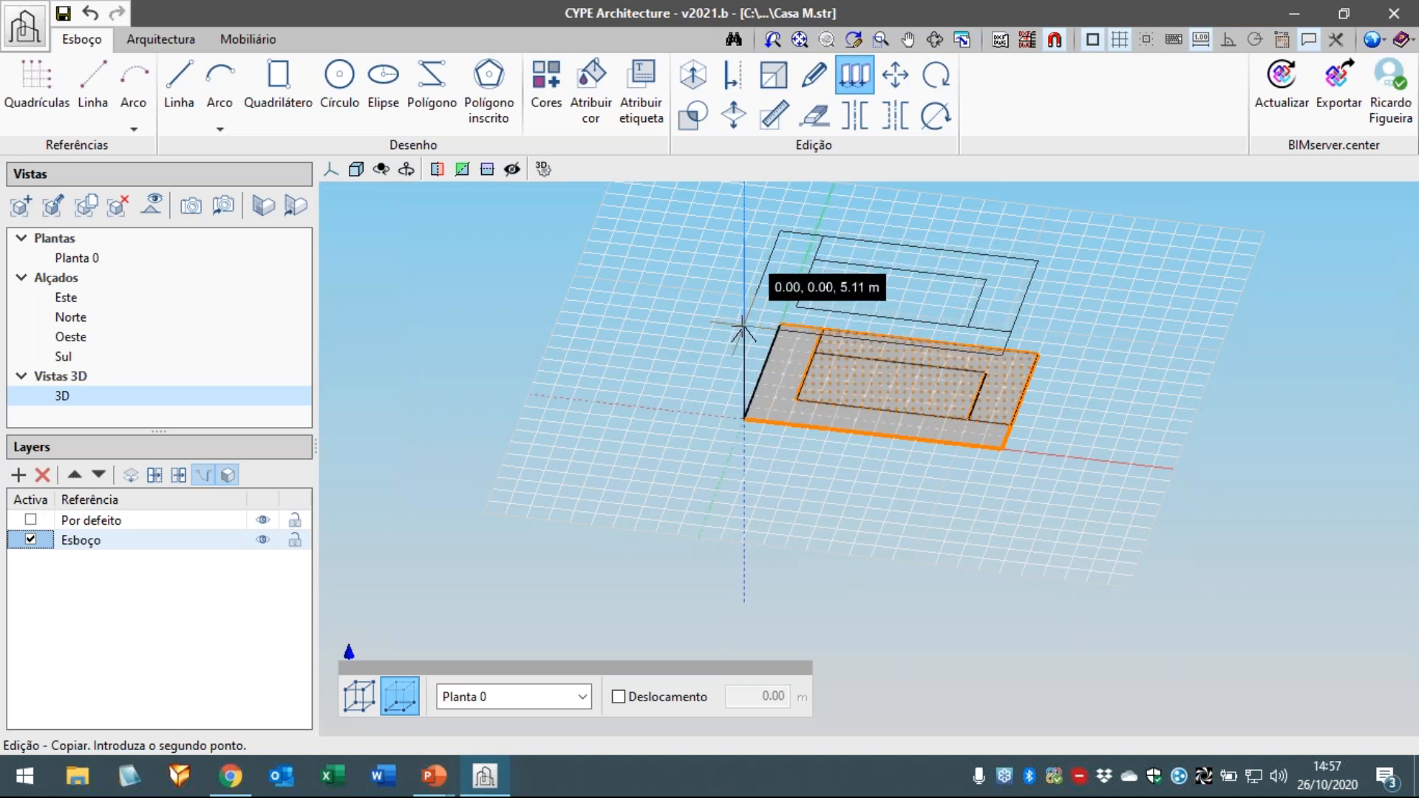
key(Return)
text(3)
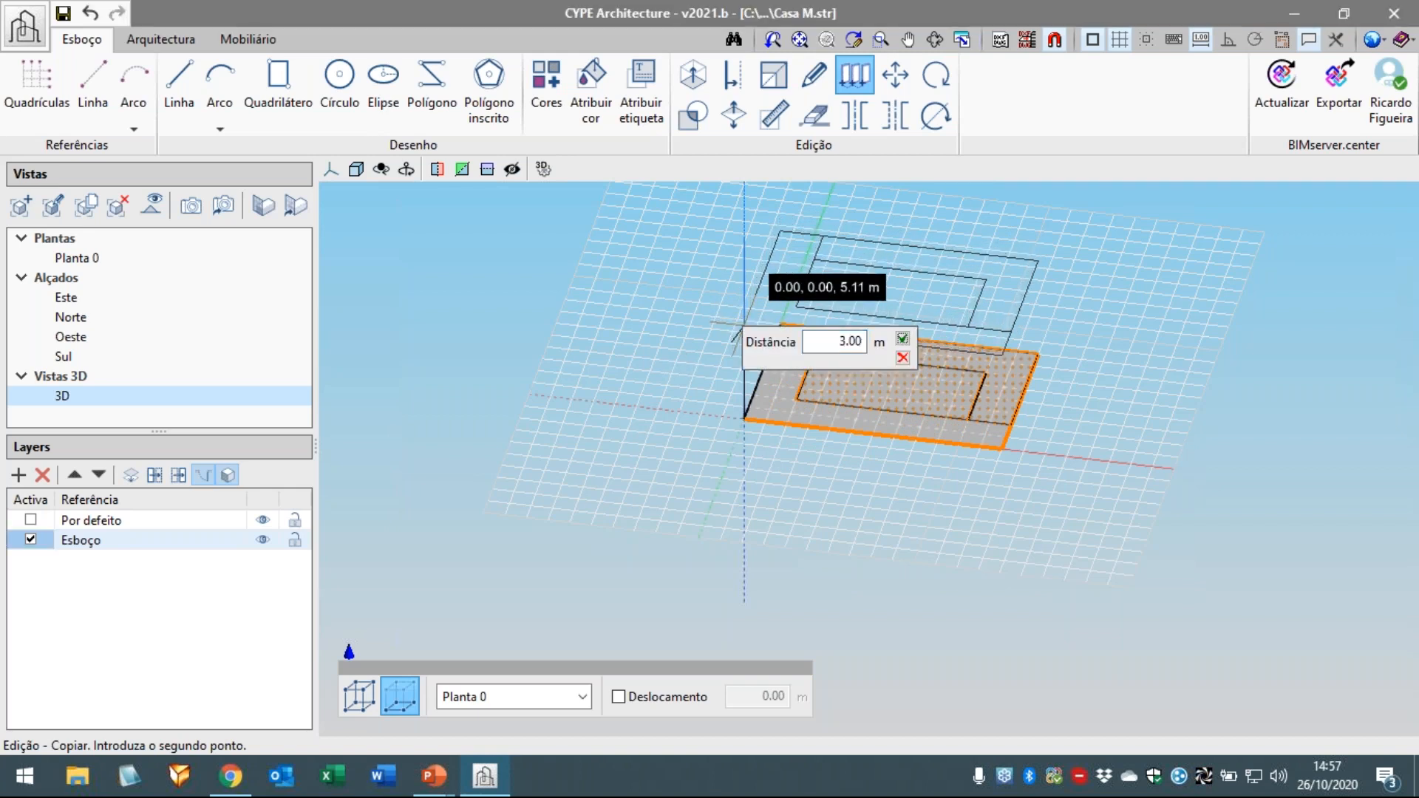
key(Return)
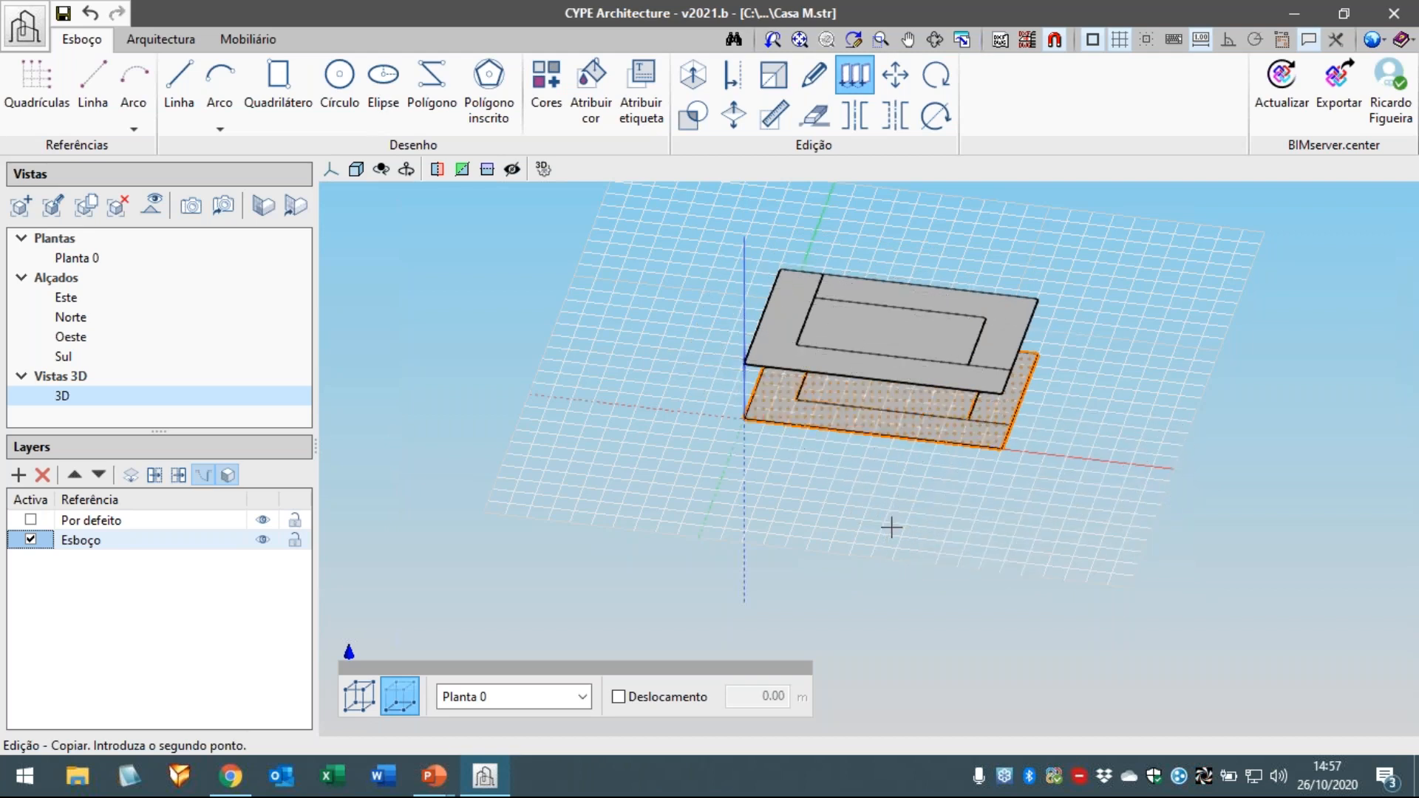
right_click(891, 527)
- Draw two 3 m vertical lines joining the lower and upper outlines at (12, 2) and (12, 8) to close the east wall
middle_drag(881, 523, 978, 548)
scroll(982, 505, up, 3)
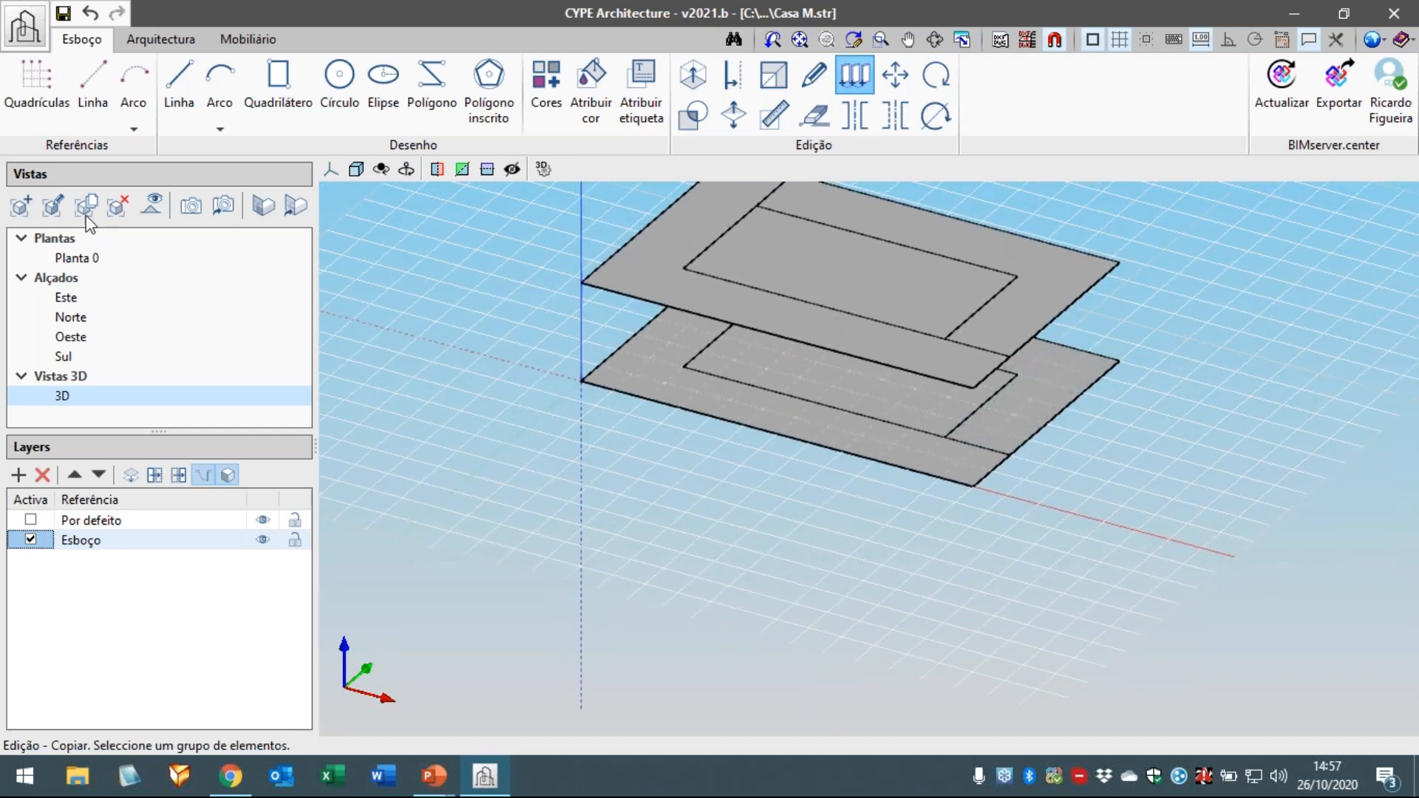
click(177, 107)
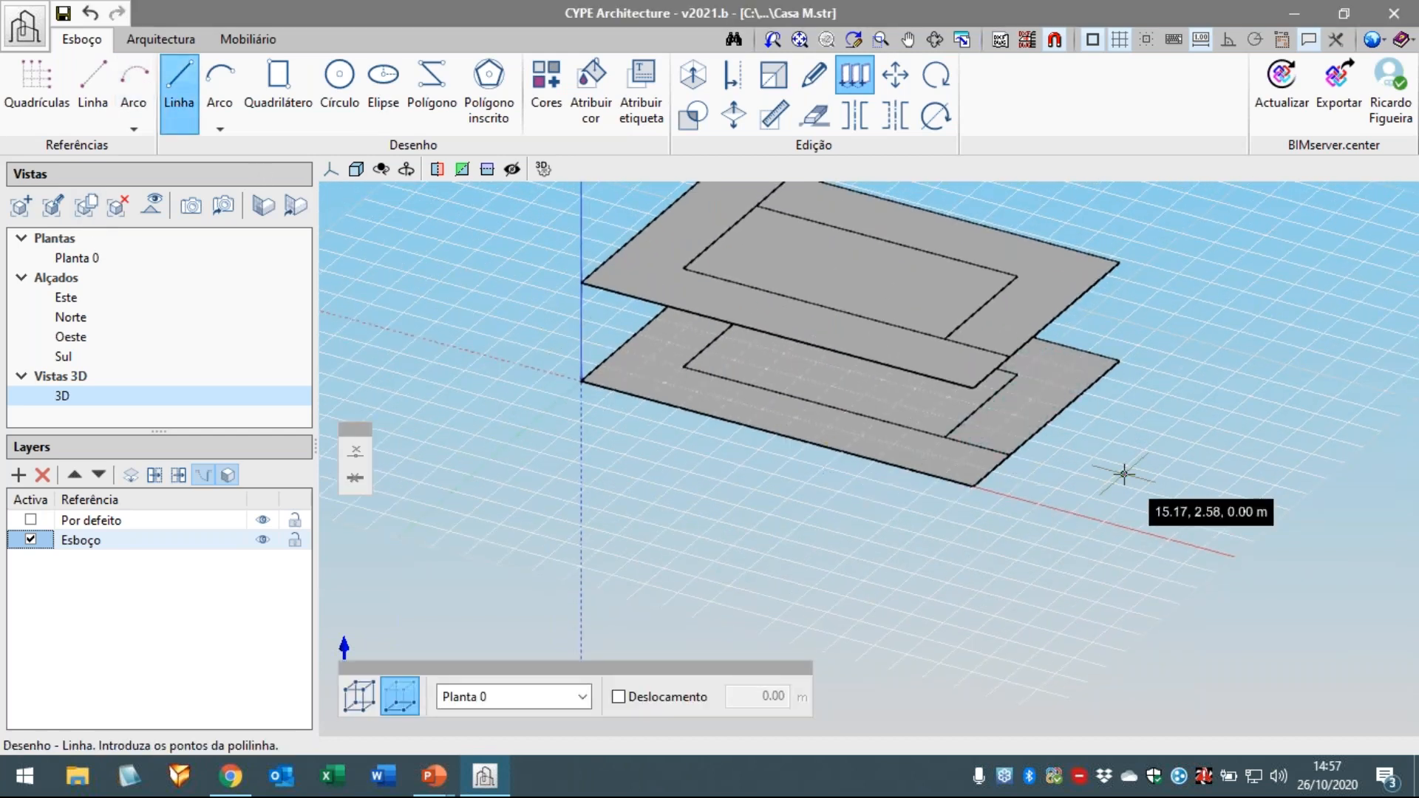
scroll(1121, 472, up, 2)
click(964, 450)
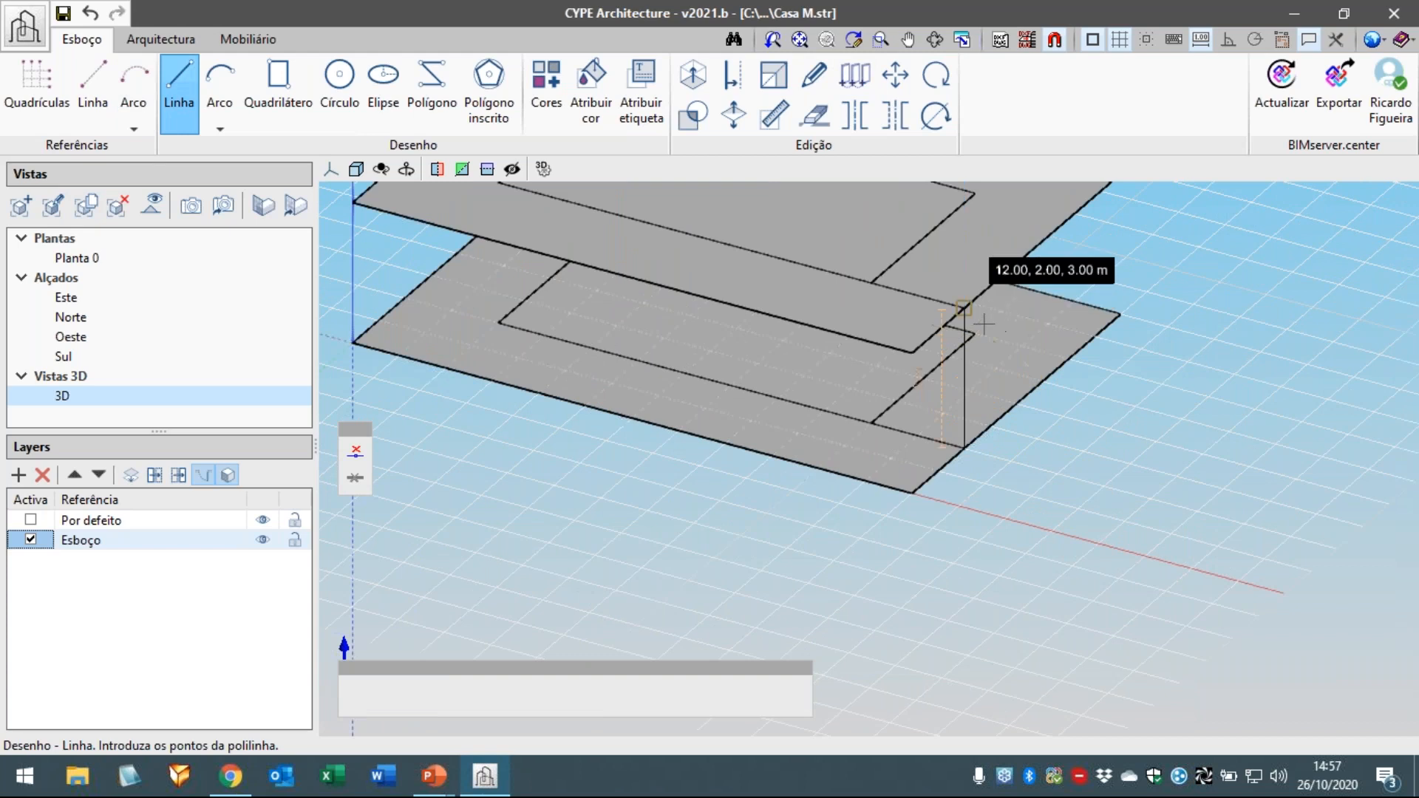
click(963, 309)
middle_drag(1143, 436, 986, 530)
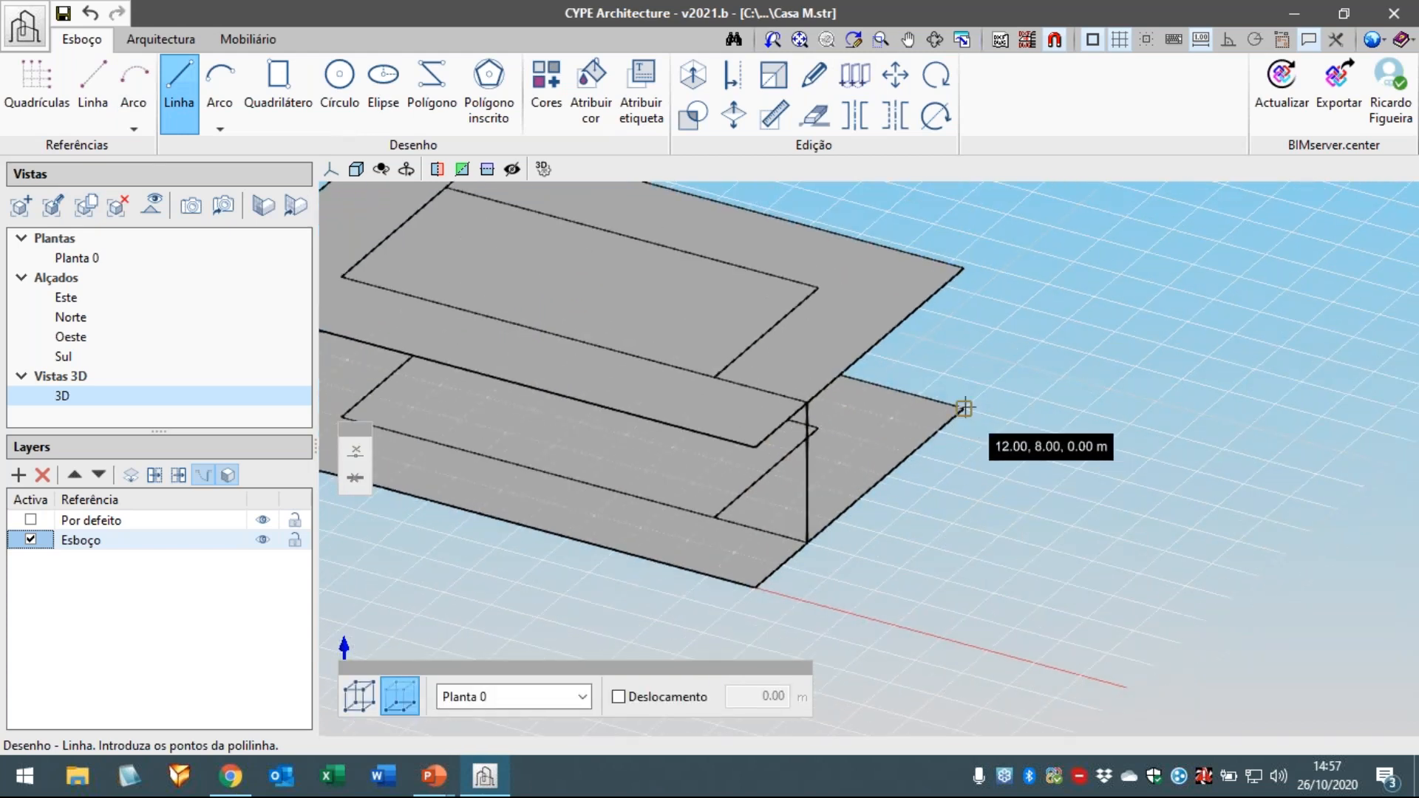
click(964, 408)
click(963, 269)
right_click(1046, 364)
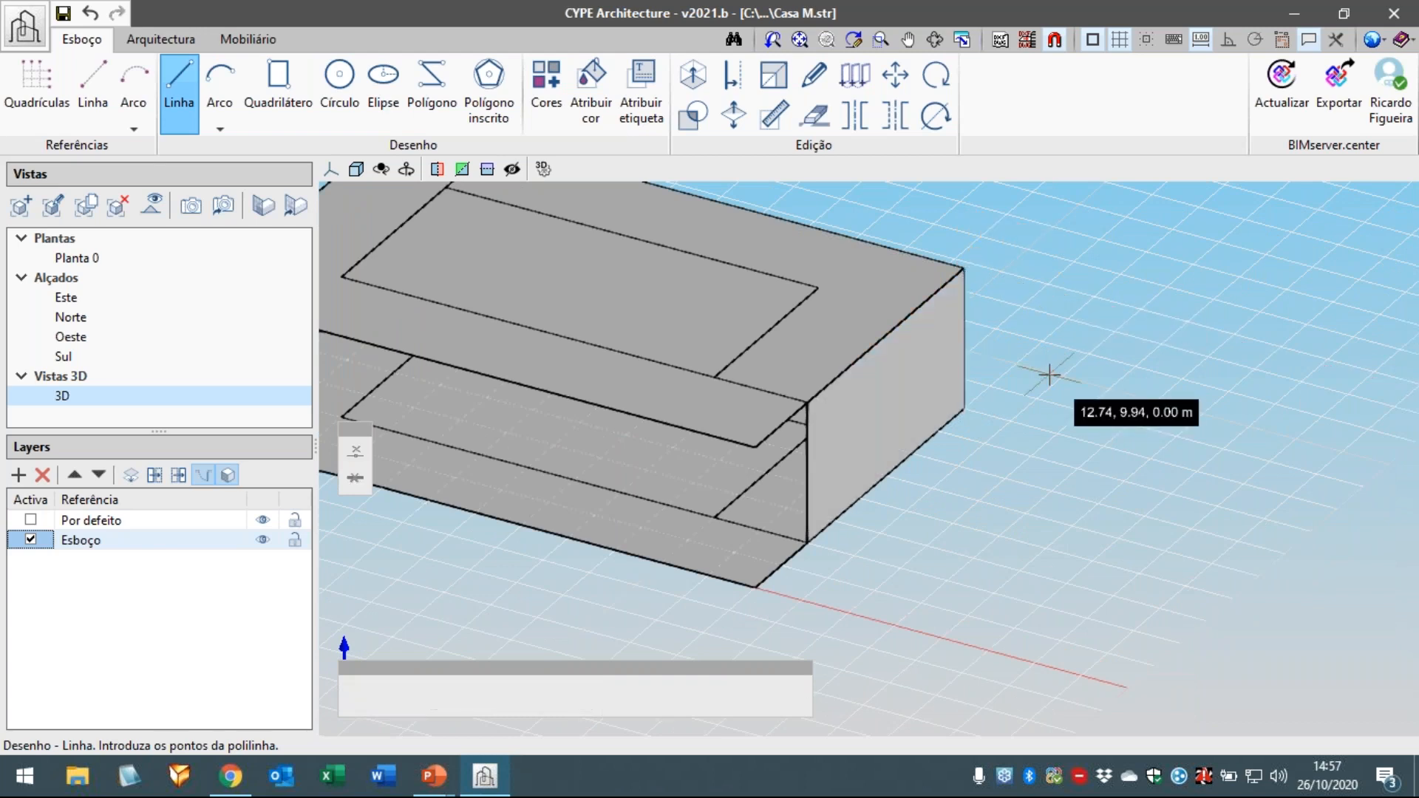
- Draw a 3 m vertical line between the two outlines at (2, 8) to close the north wall
shift+middle_drag(1055, 402, 680, 498)
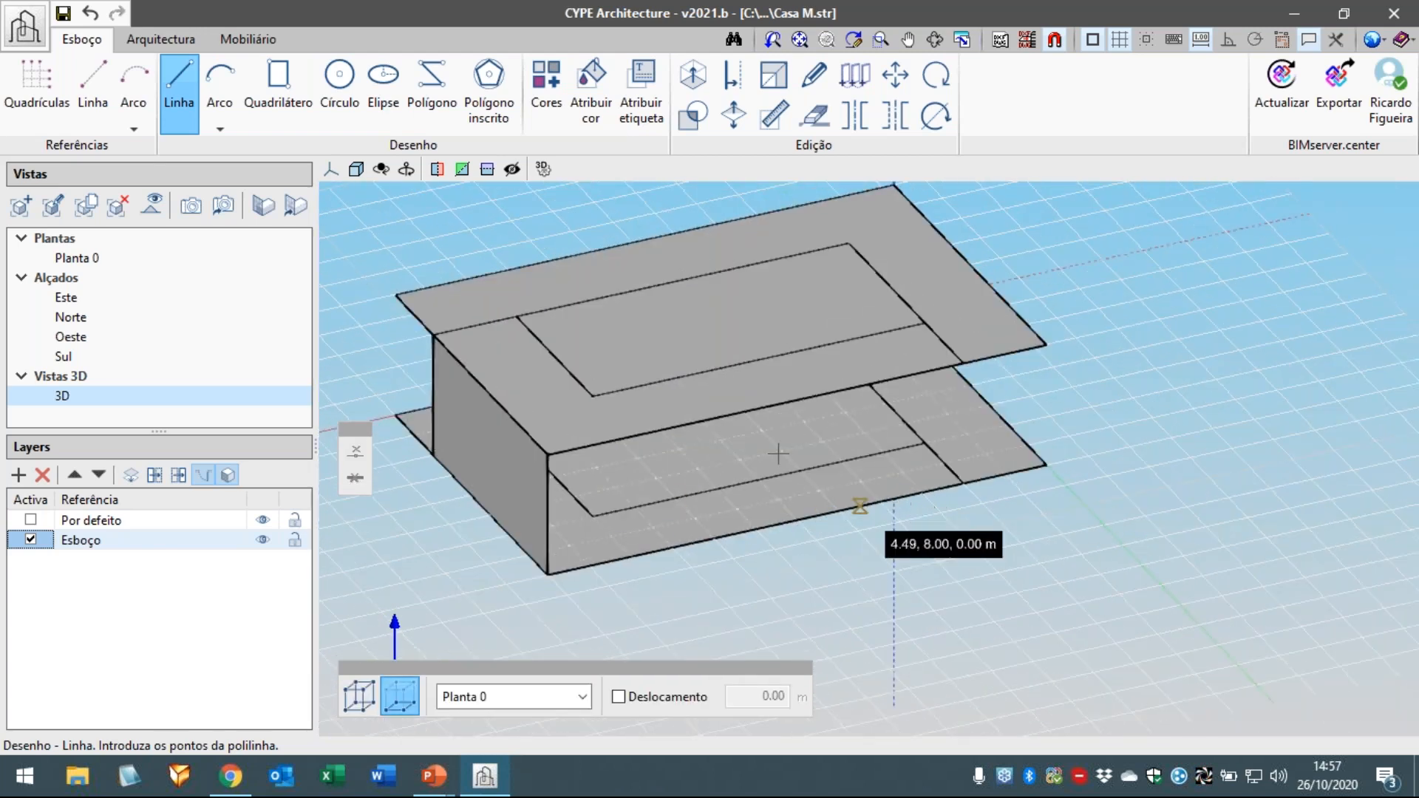
scroll(983, 465, up, 3)
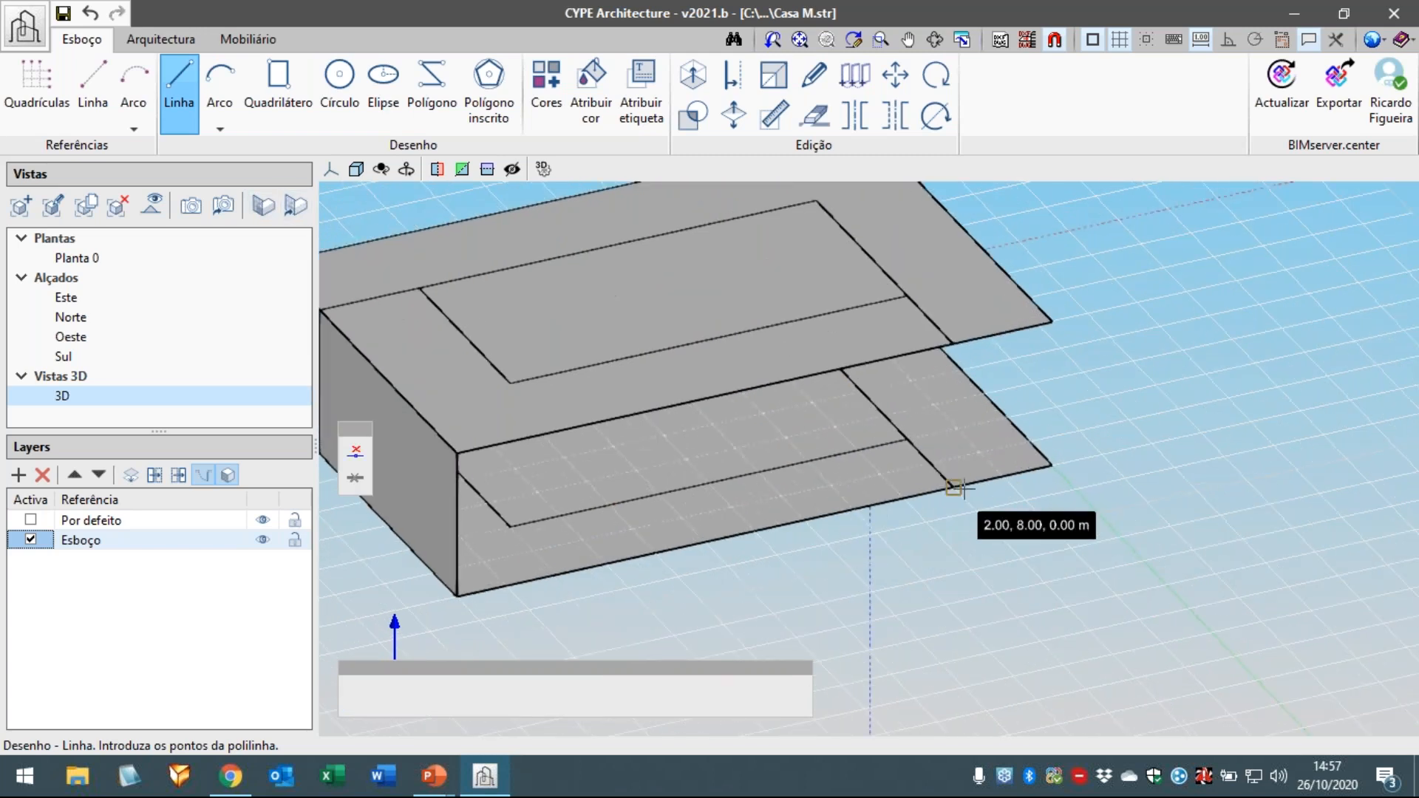
click(963, 350)
right_click(1116, 406)
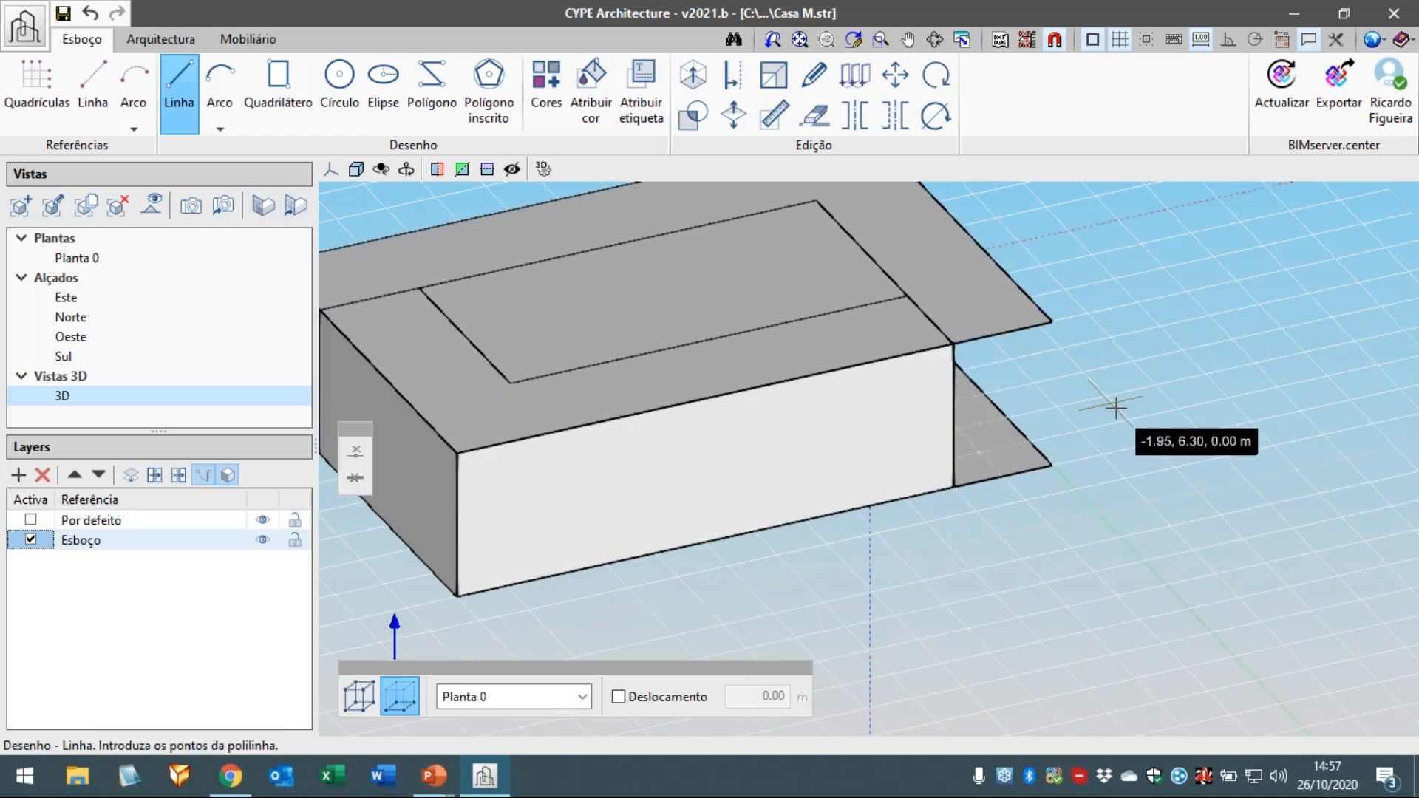
- Draw a 3 m vertical line at the inner corner (2, 2) up to the upper outline to close the west and south walls
middle_drag(1115, 437, 883, 466)
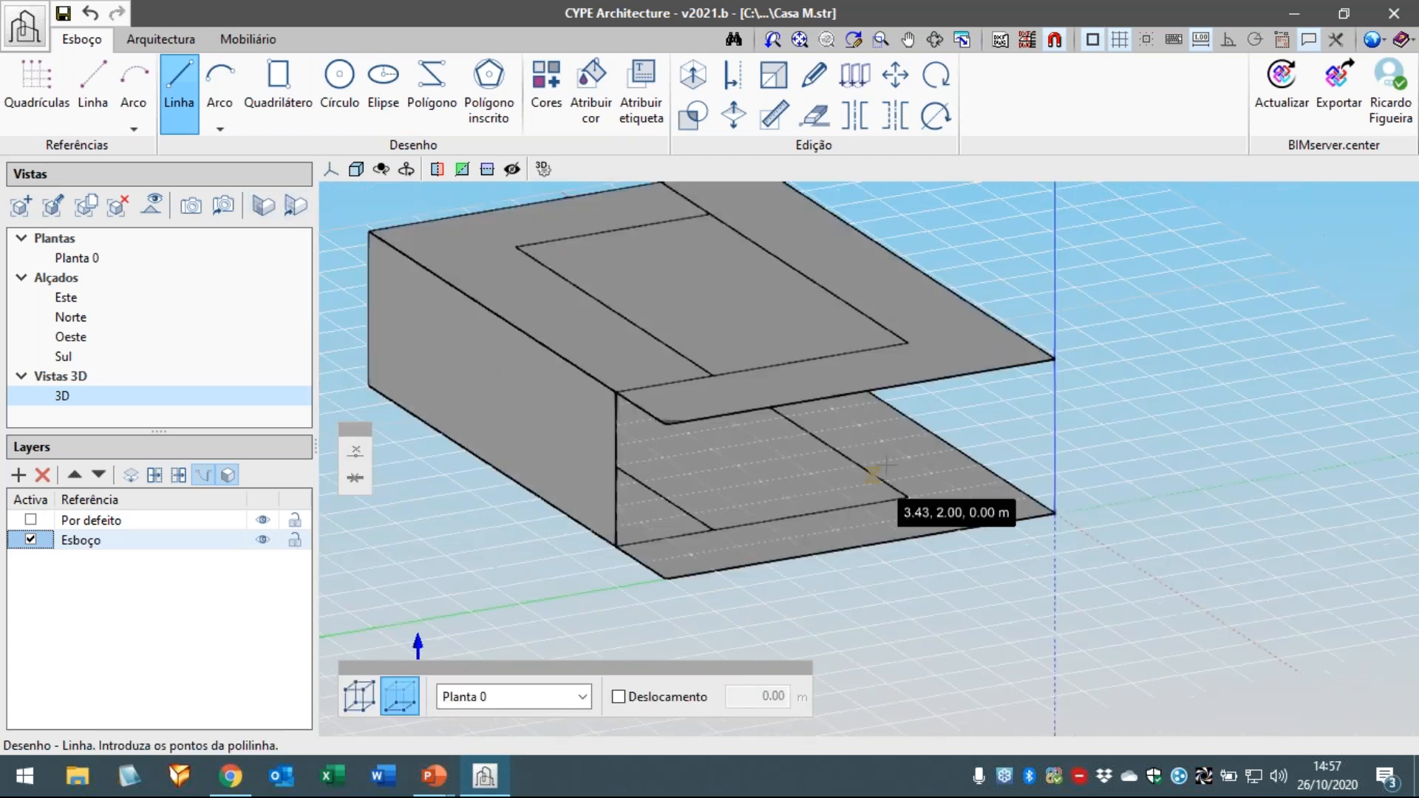
click(908, 497)
click(908, 342)
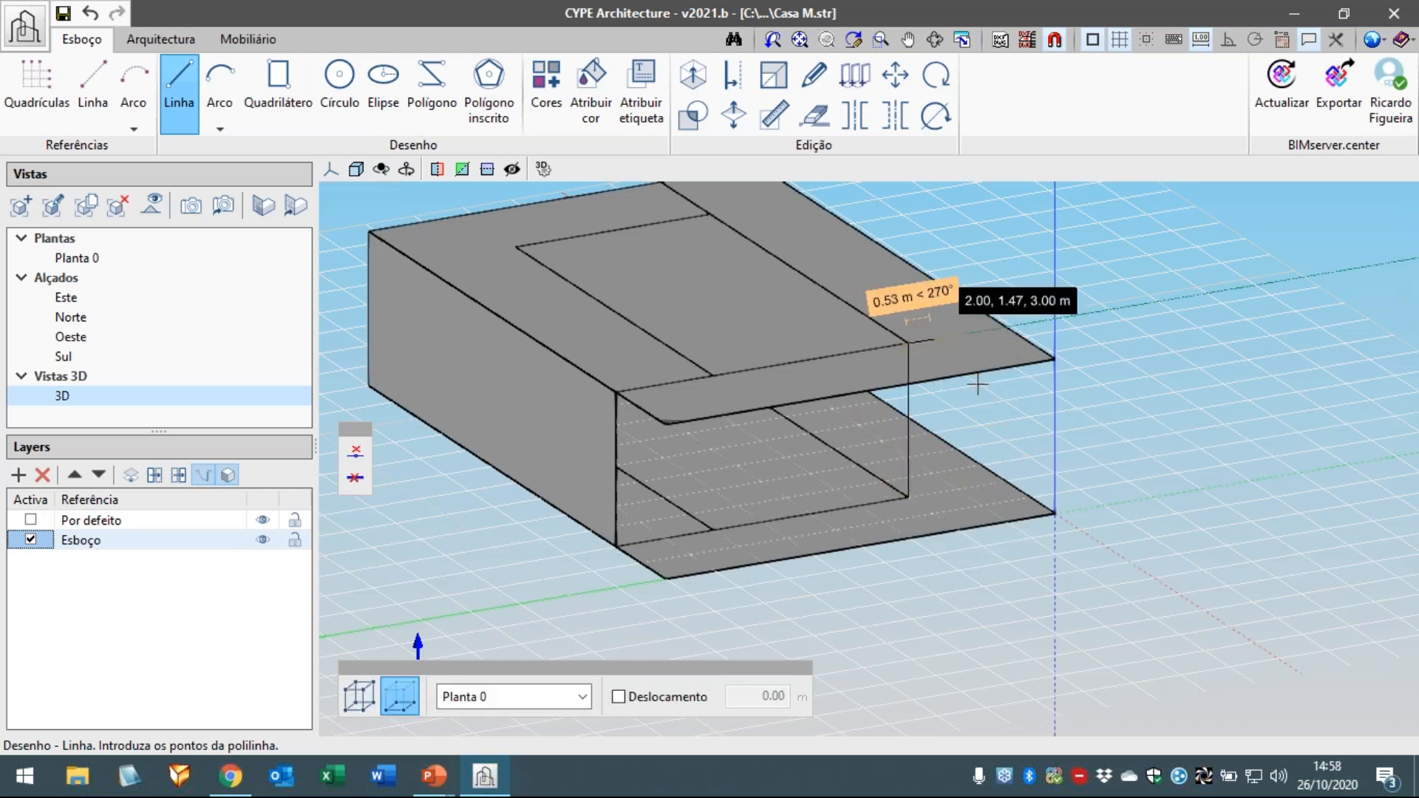
- Examine the enclosed volume and its overhanging upper outline from several angles
middle_drag(1085, 471, 845, 488)
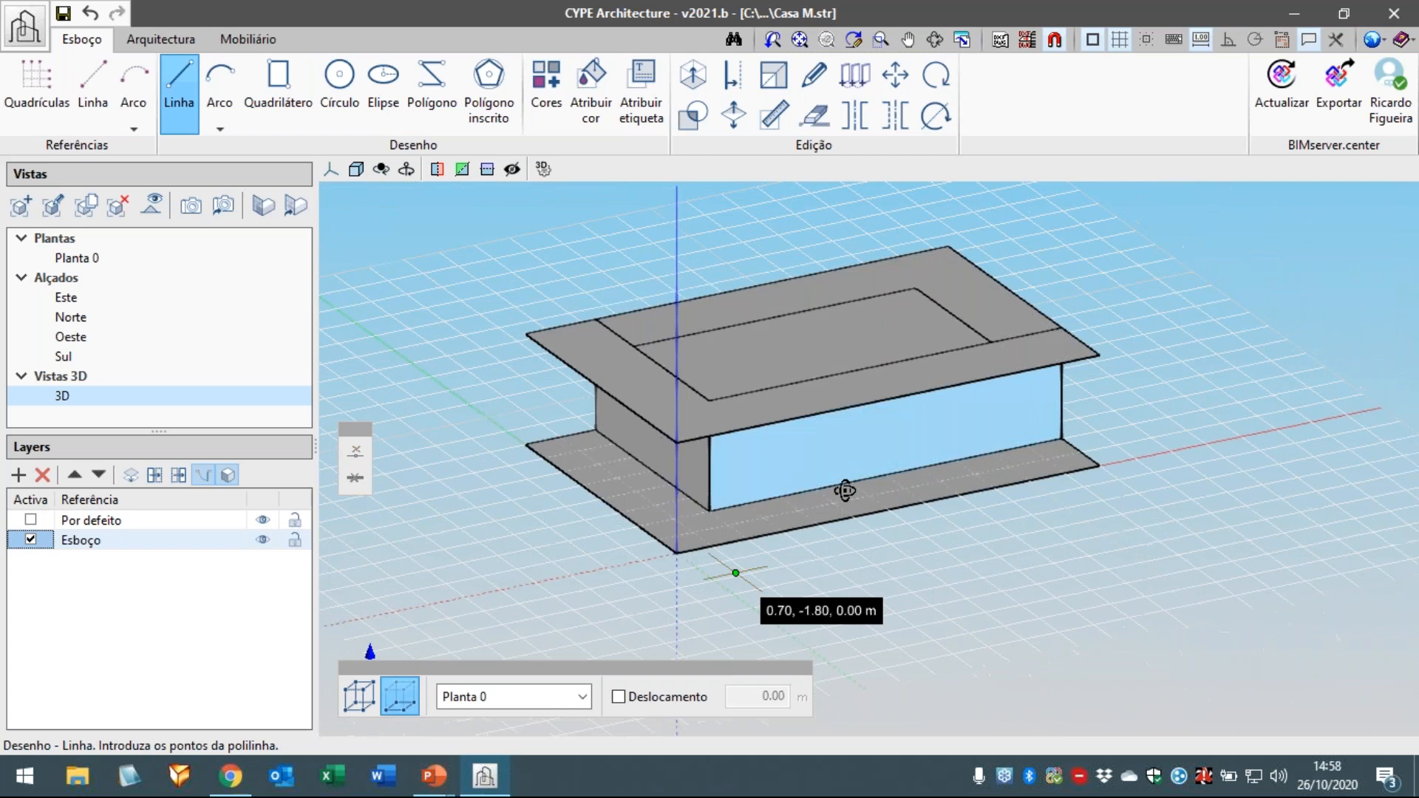
middle_drag(1011, 577, 997, 575)
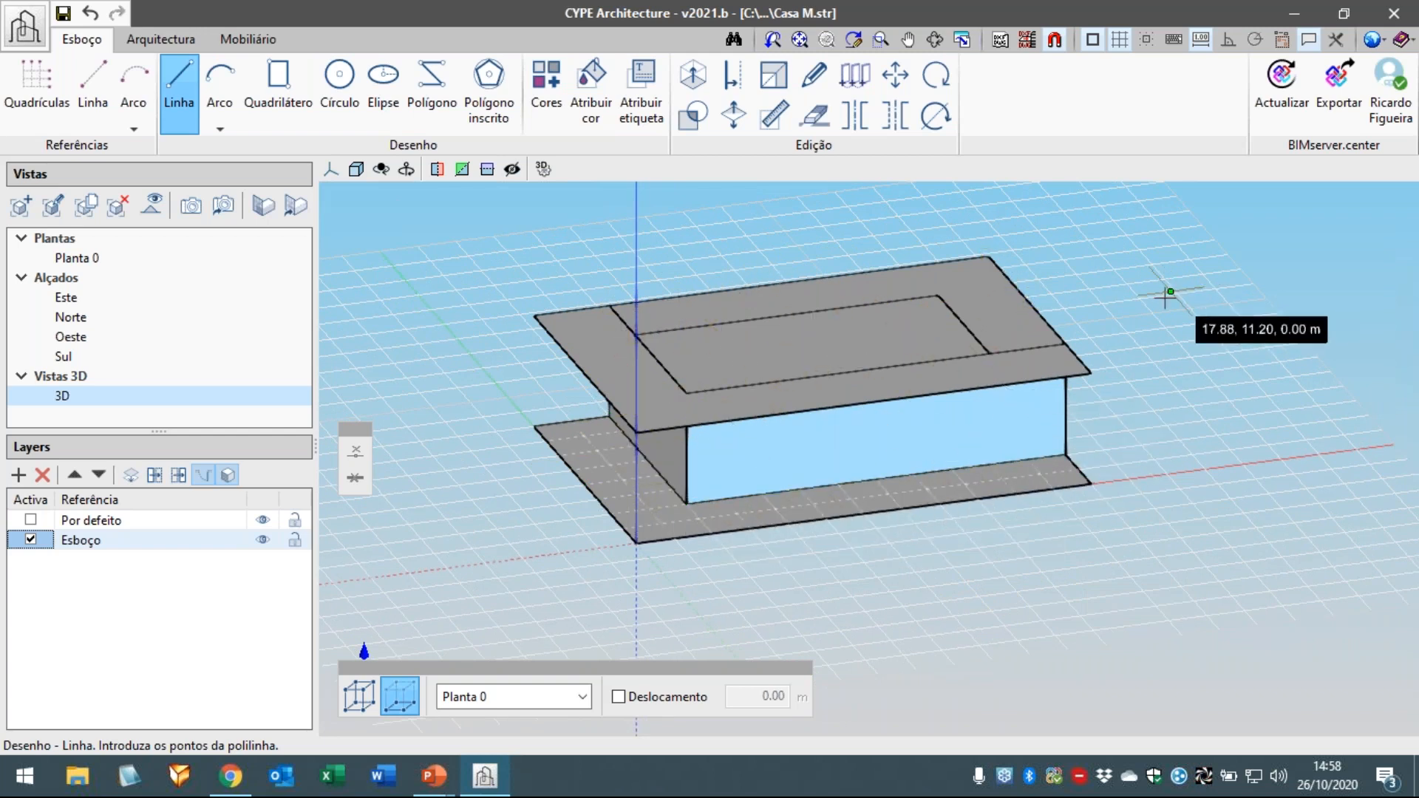
scroll(1159, 299, down, 3)
middle_drag(1163, 317, 1068, 431)
scroll(1068, 431, up, 2)
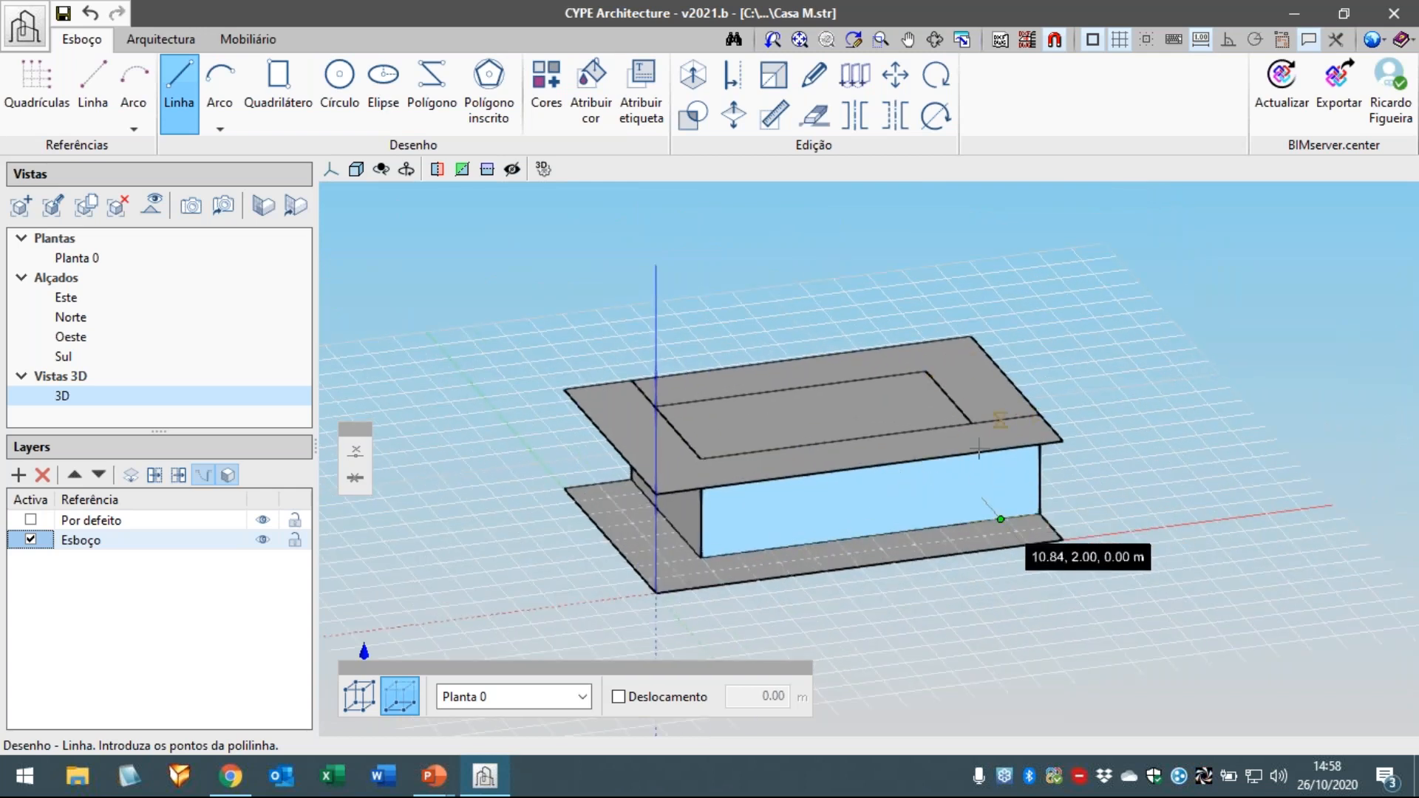
scroll(1067, 432, up, 2)
middle_drag(1069, 433, 1104, 438)
scroll(788, 504, up, 1)
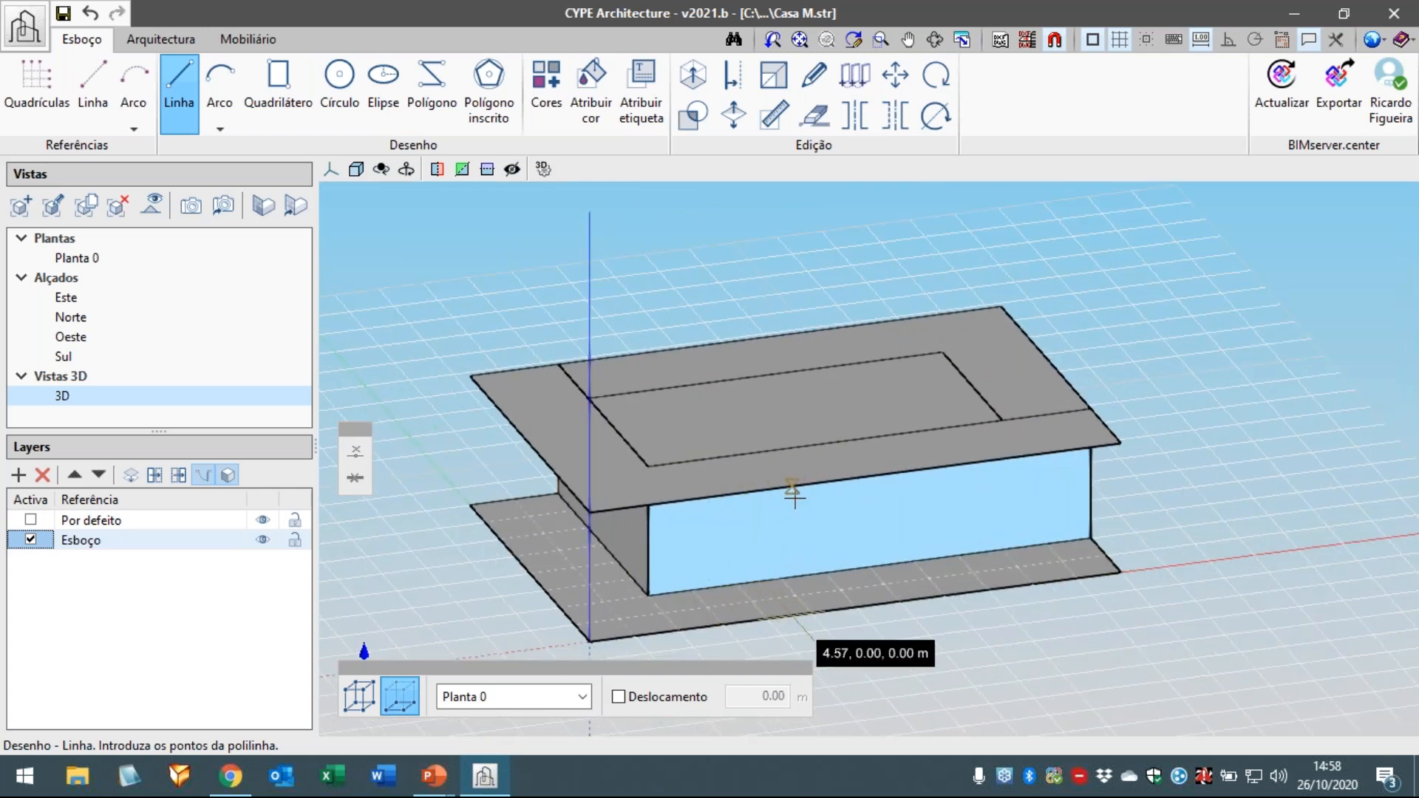
scroll(927, 341, up, 1)
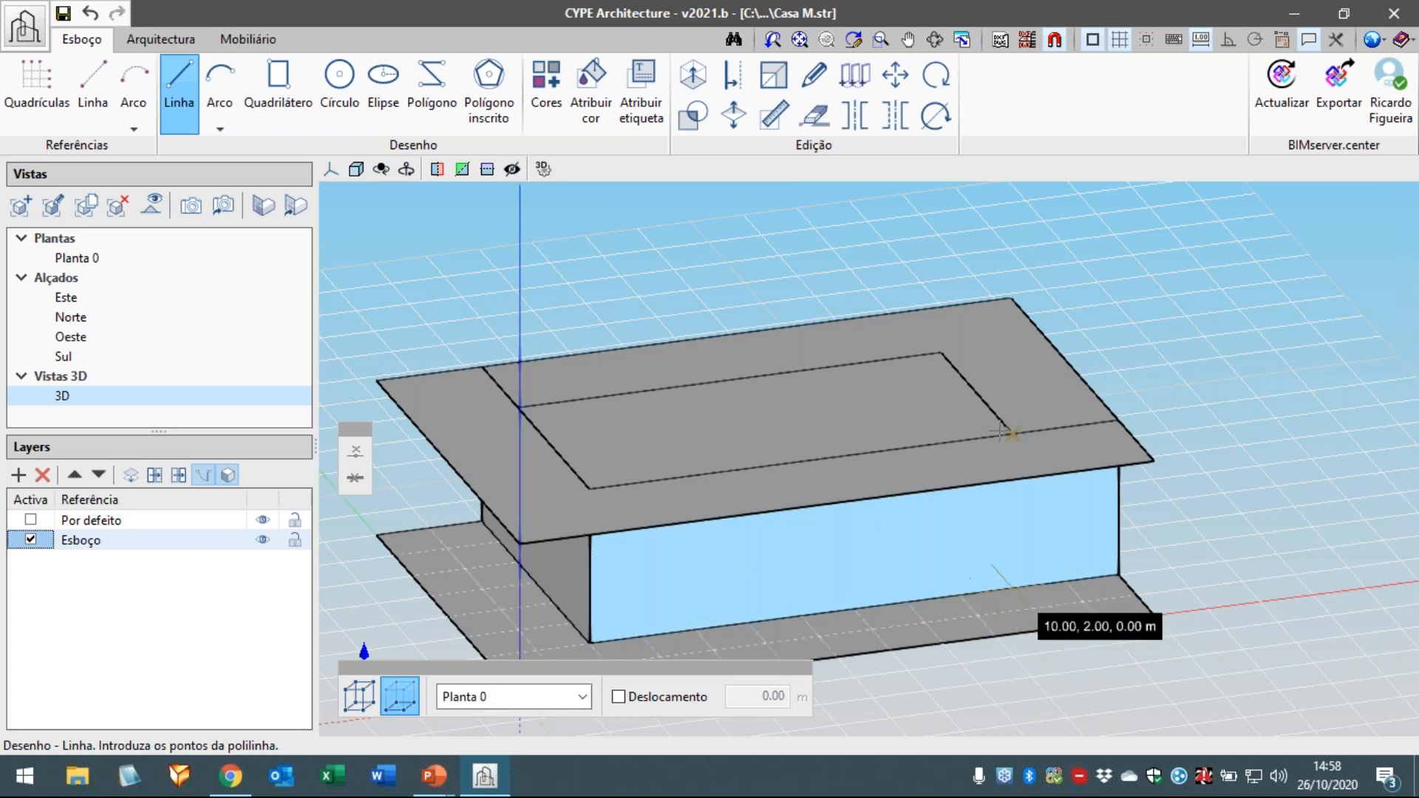
- Draw a 2 m line on the upper outline from the inner rectangle's north-east corner to the outer north edge at (10, 8, 3)
click(360, 689)
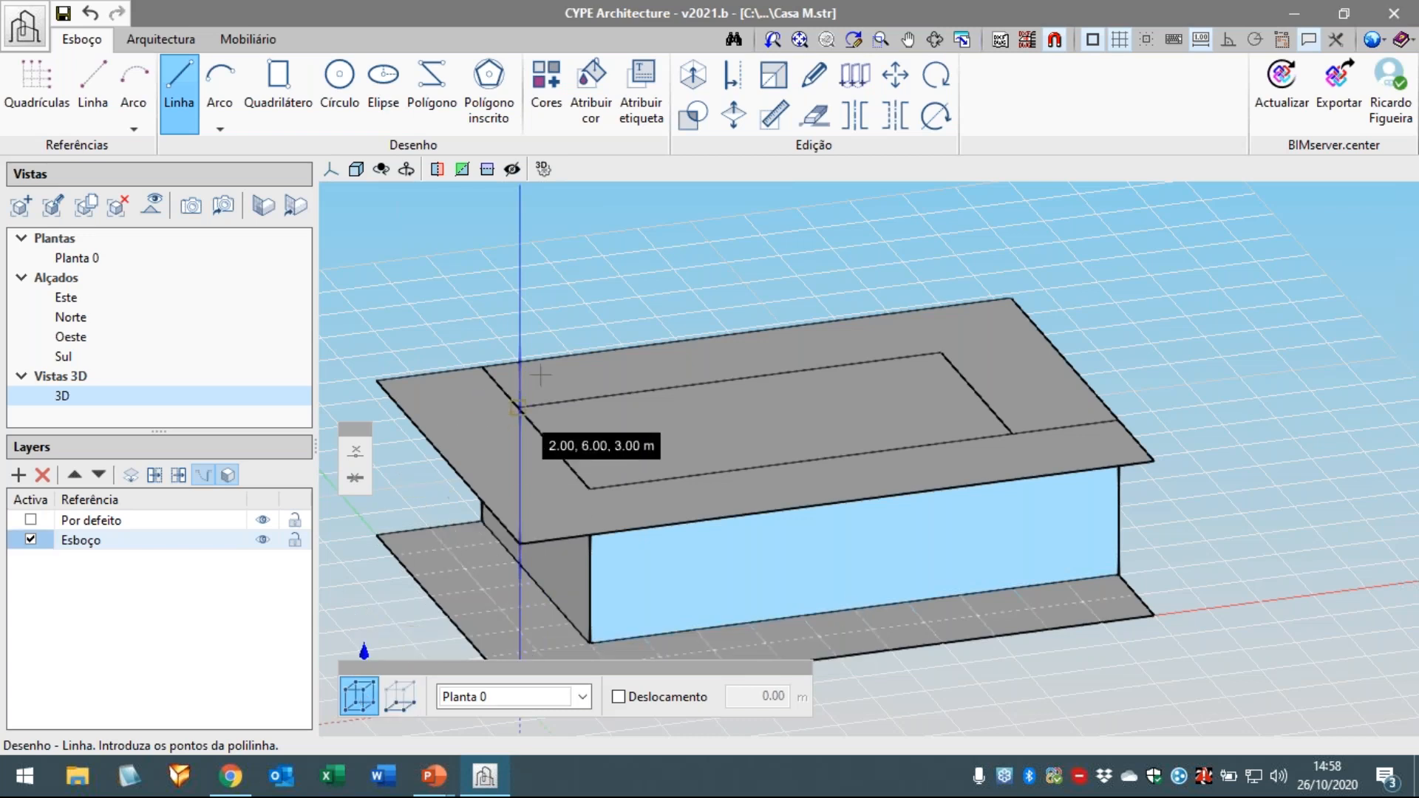
click(940, 352)
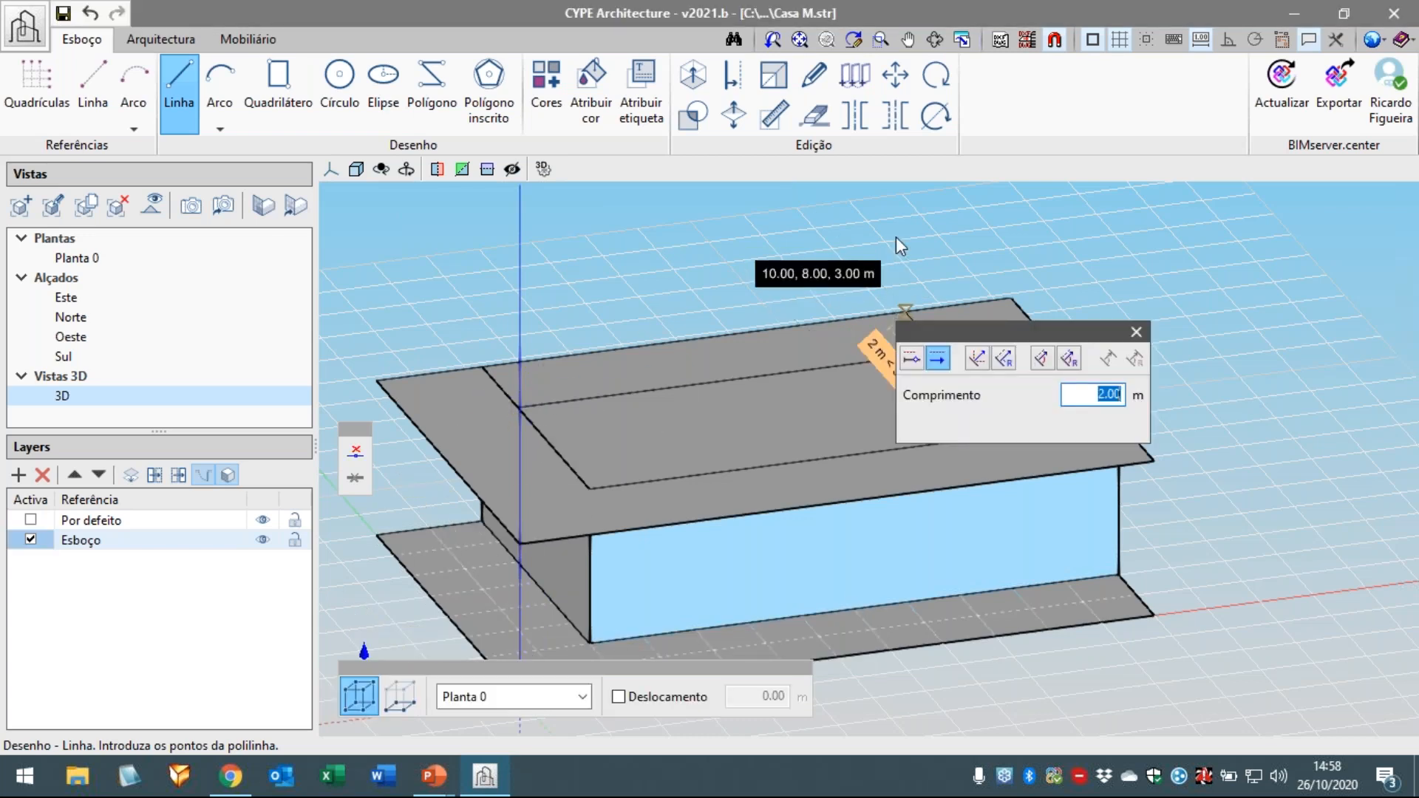
key(Return)
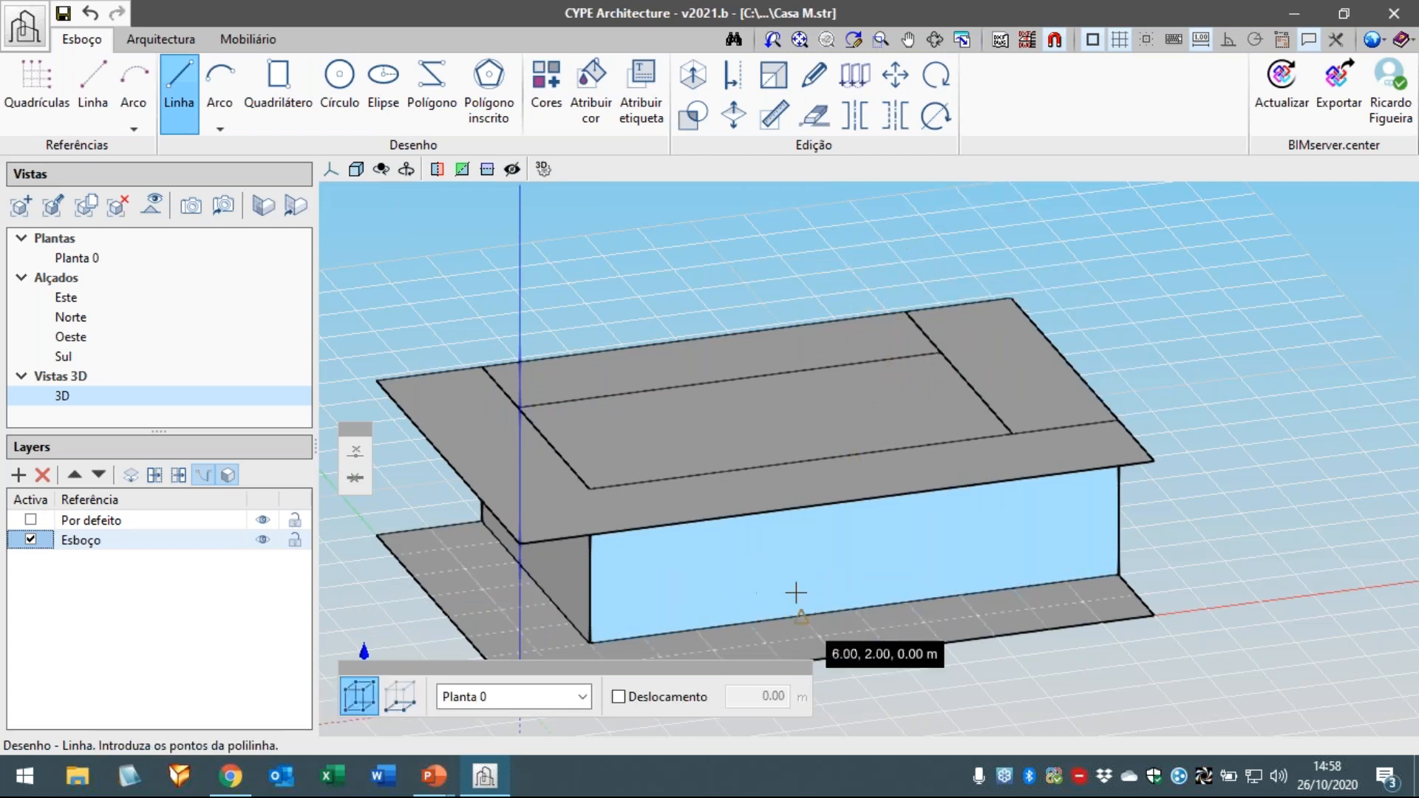
- Draw a 2 m line on the upper outline from the outer south edge, 5 m from the south-west corner, to (5, 2, 3)
middle_drag(735, 564, 817, 522)
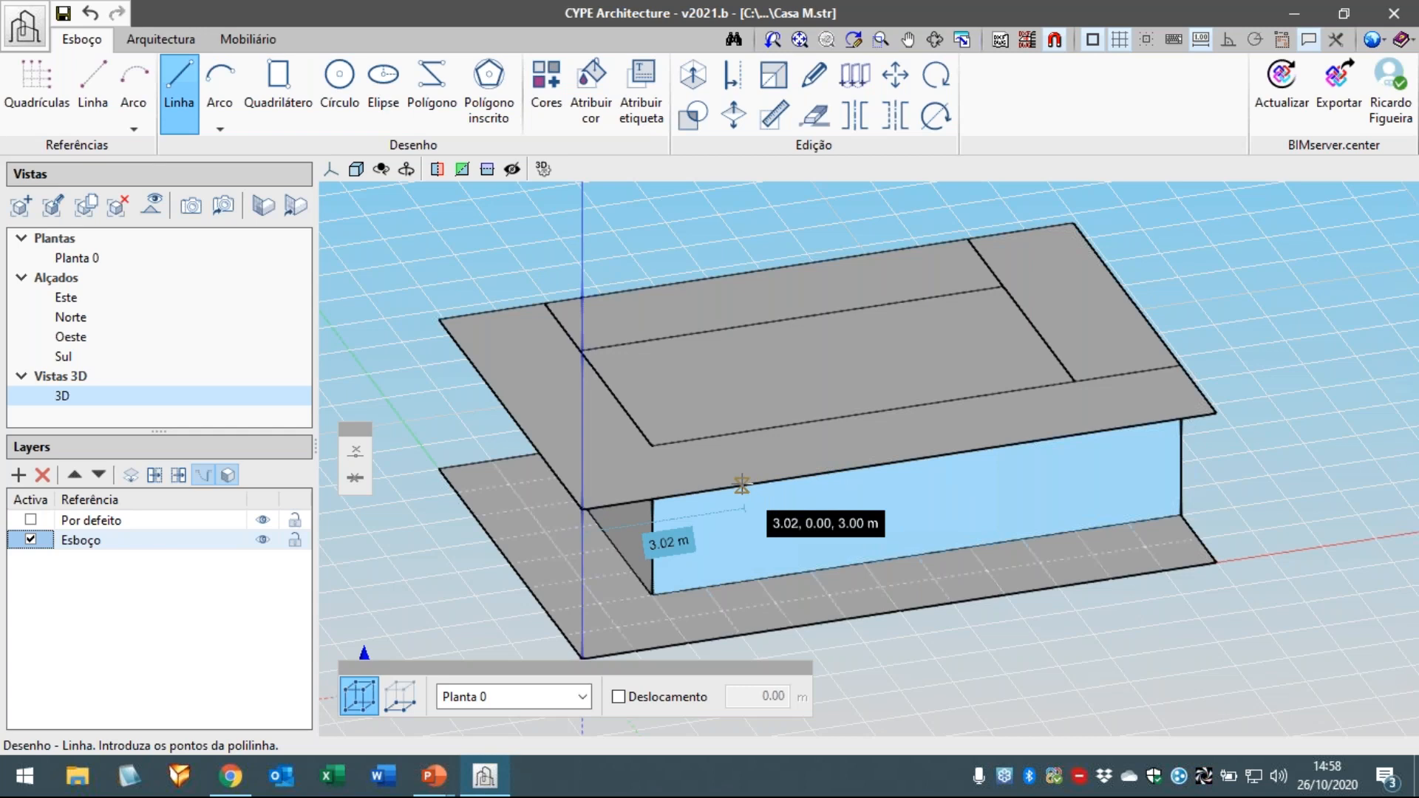
click(741, 484)
text(5)
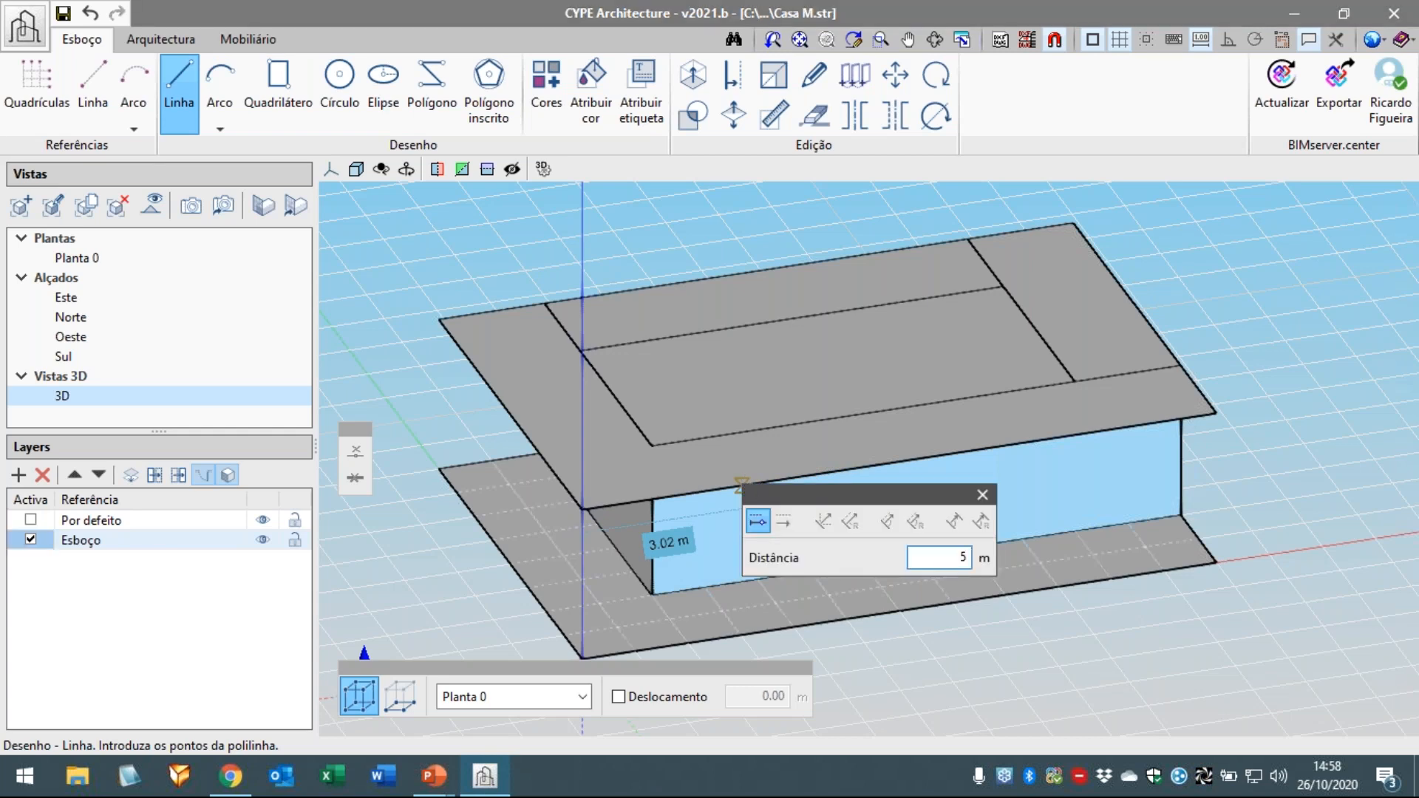
key(Return)
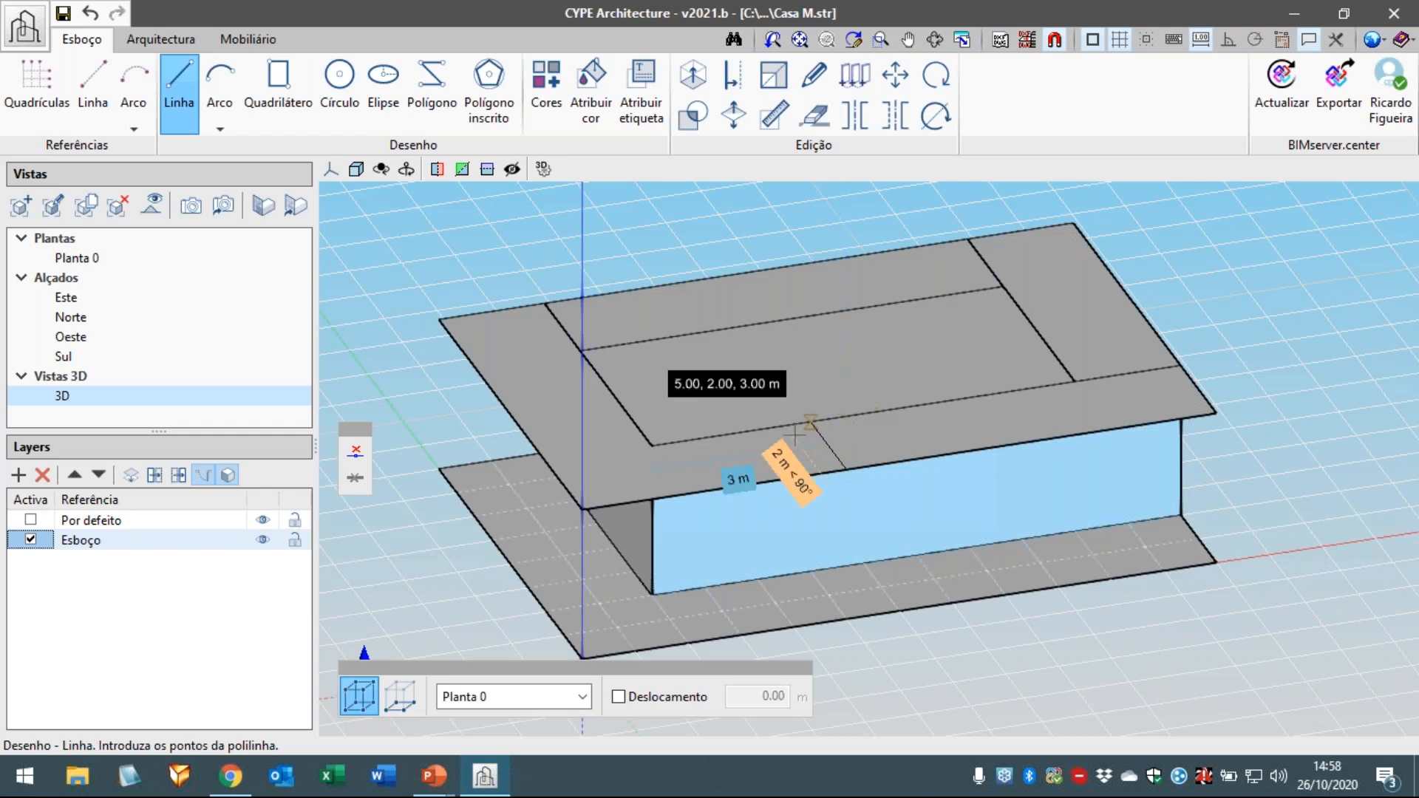
click(796, 427)
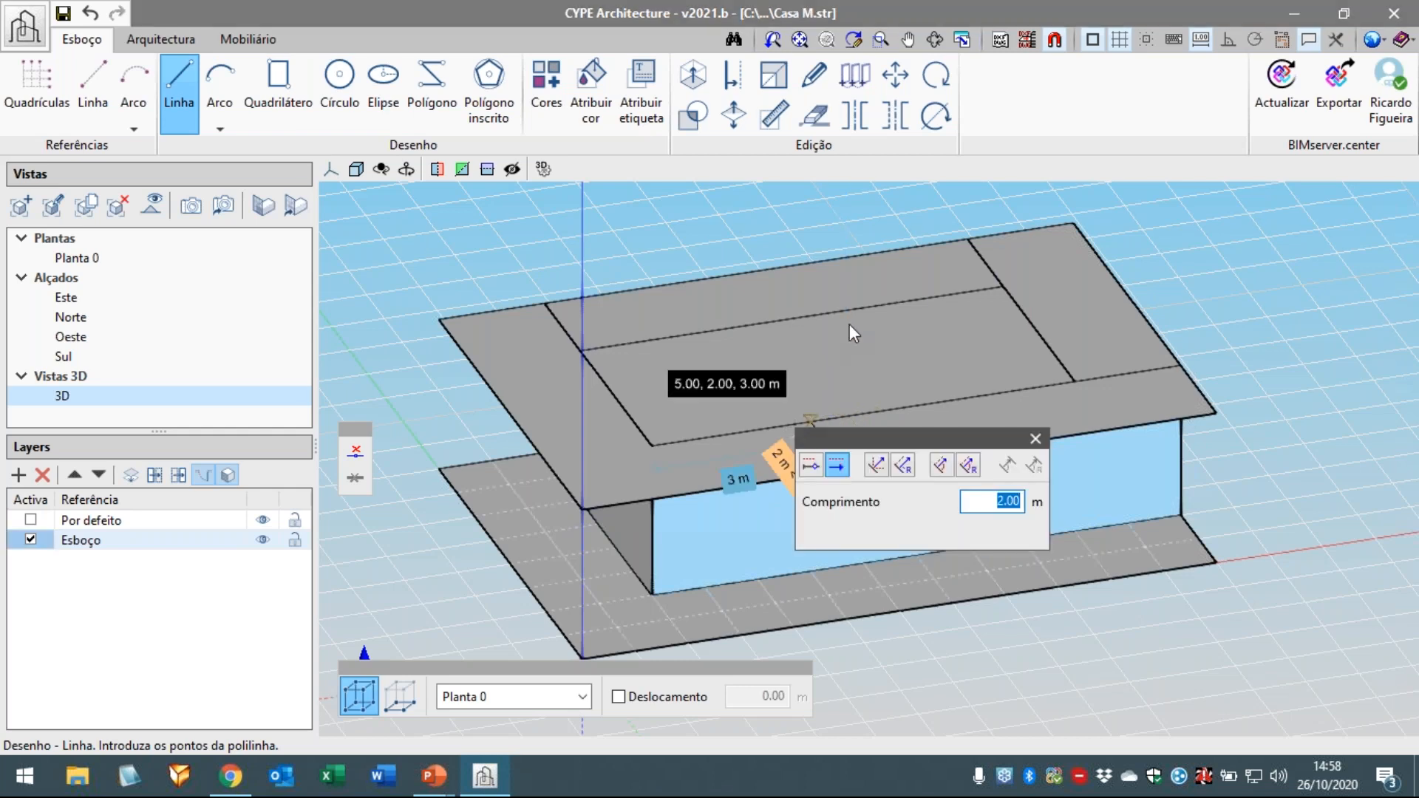
key(Return)
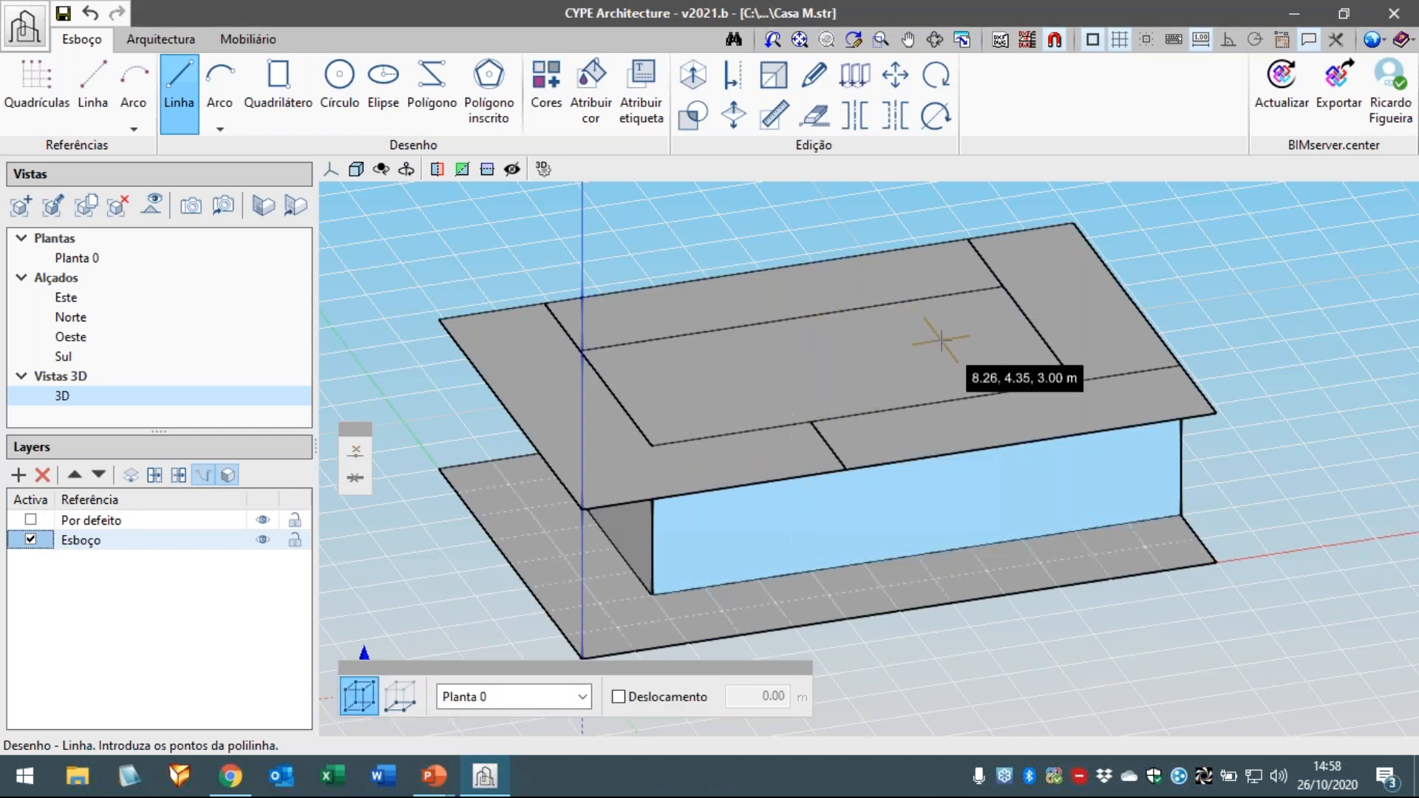
- Copy the upper outline with its dividing lines 3 m vertically upward from its outer corner (0, 0, 3)
scroll(941, 339, down, 3)
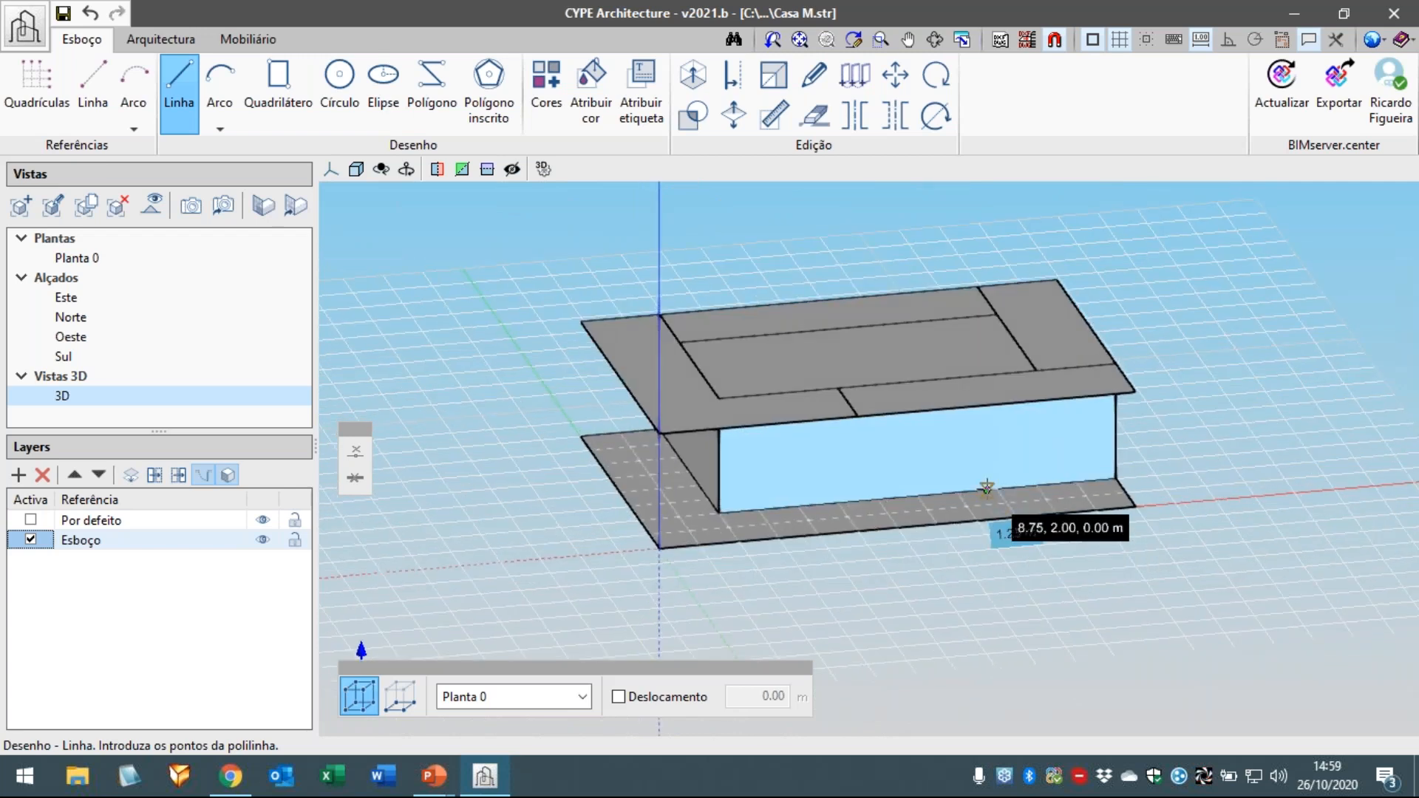
middle_drag(981, 484, 779, 182)
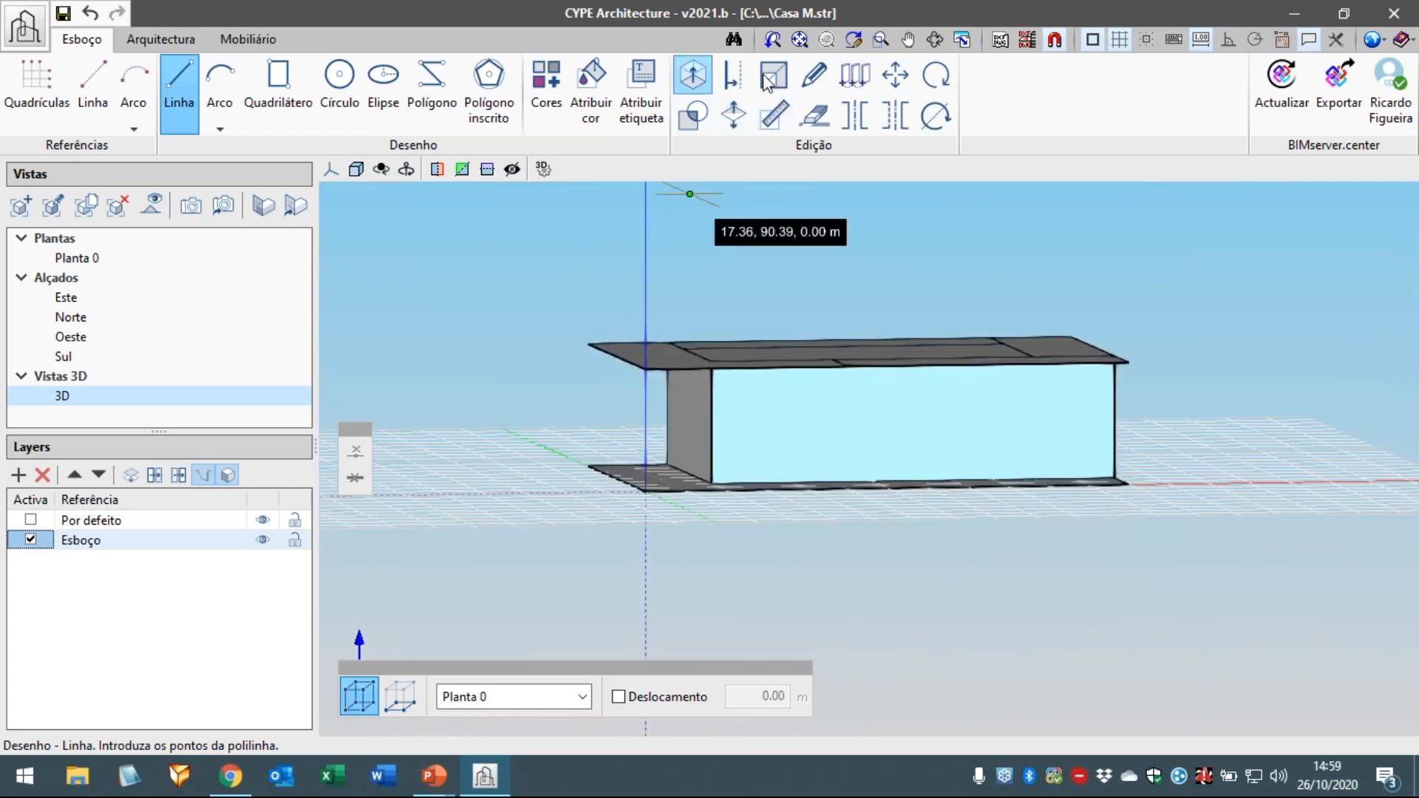
click(862, 77)
drag(1205, 351, 1254, 385)
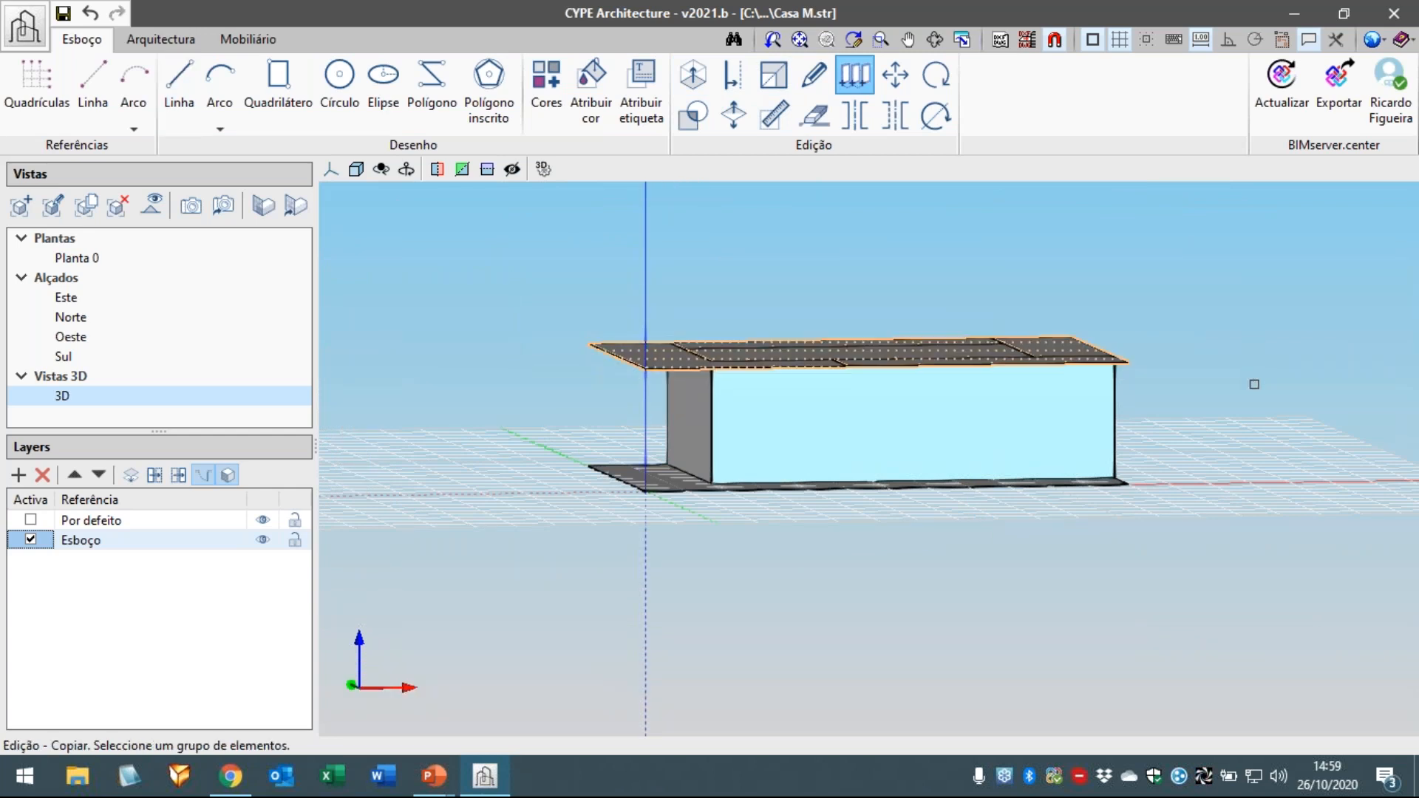
right_click(1133, 248)
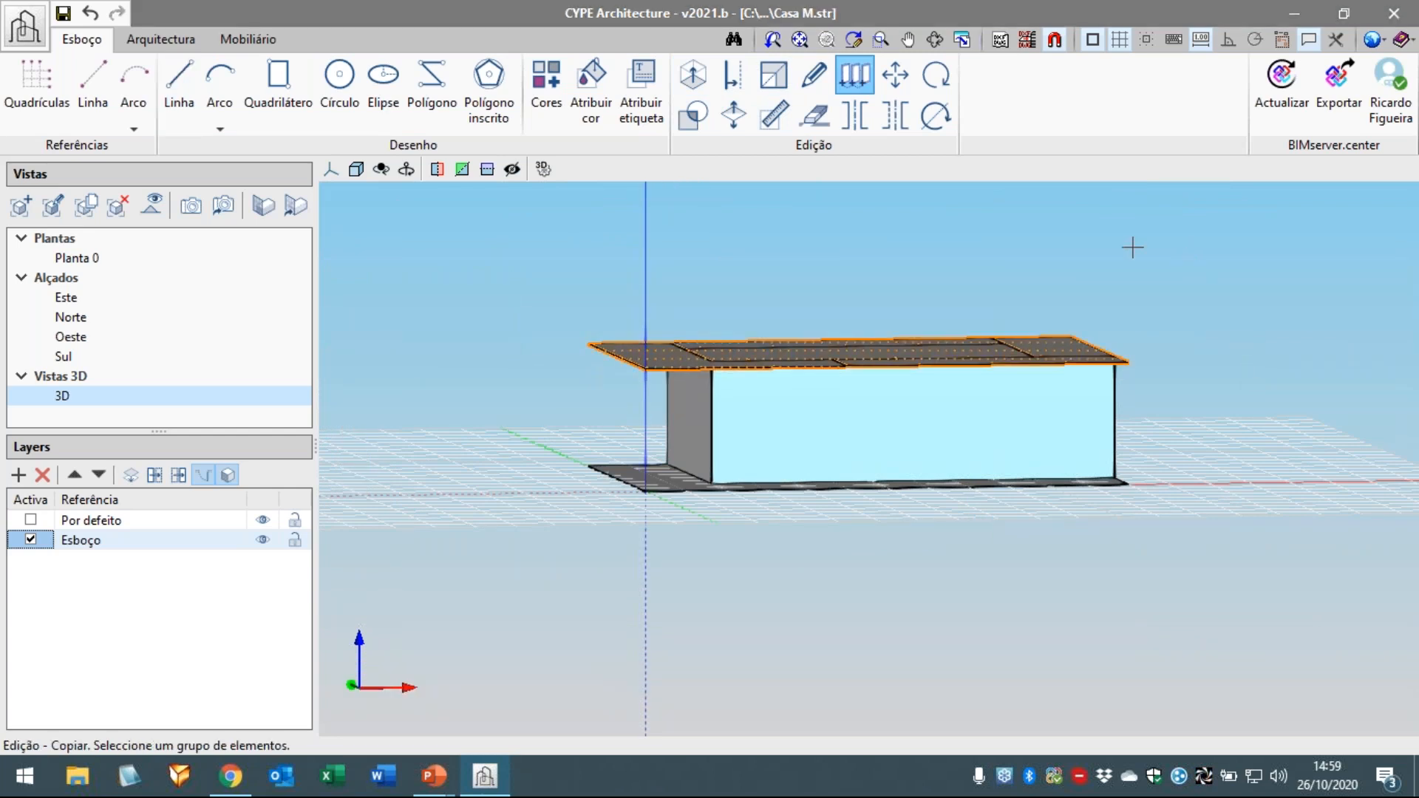
shift+middle_drag(972, 244, 935, 279)
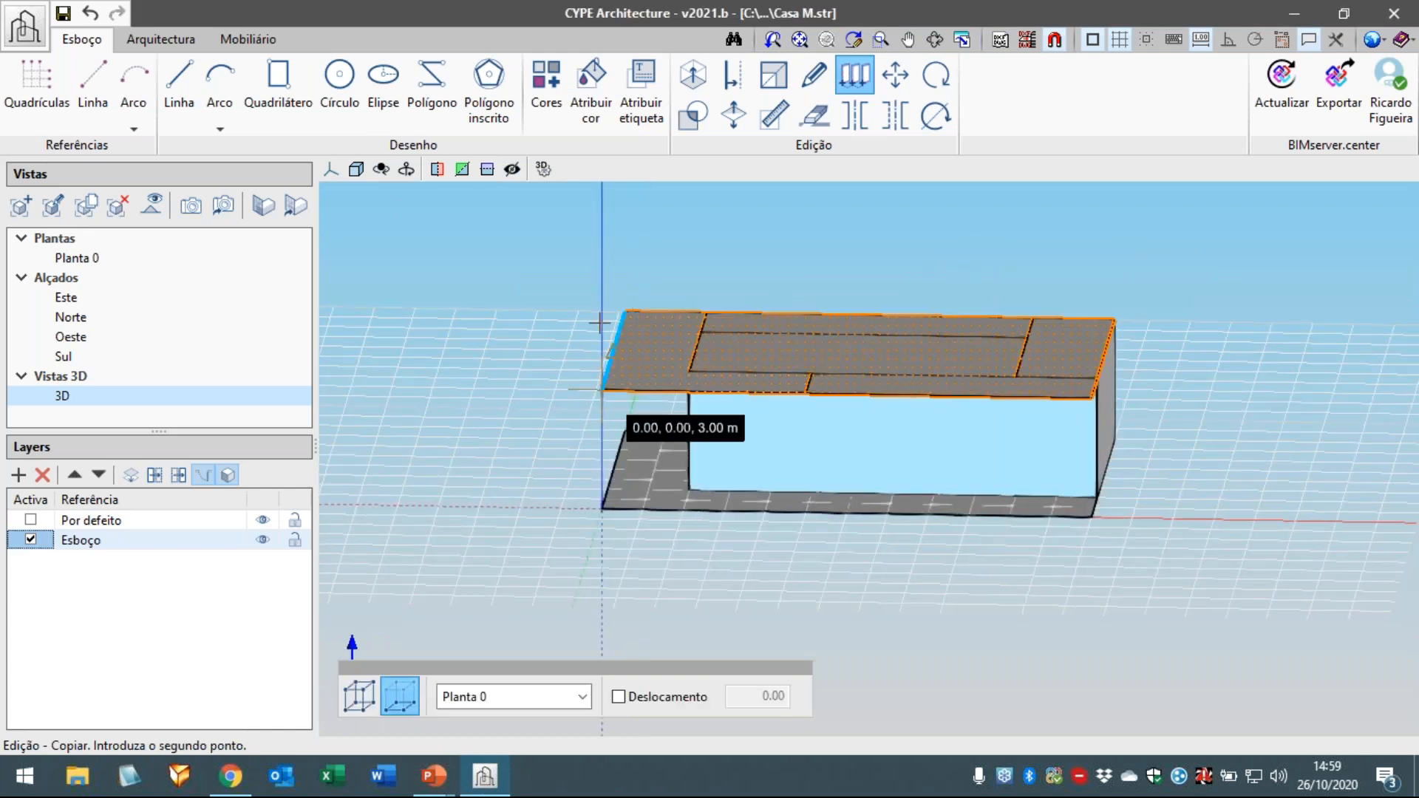
click(601, 387)
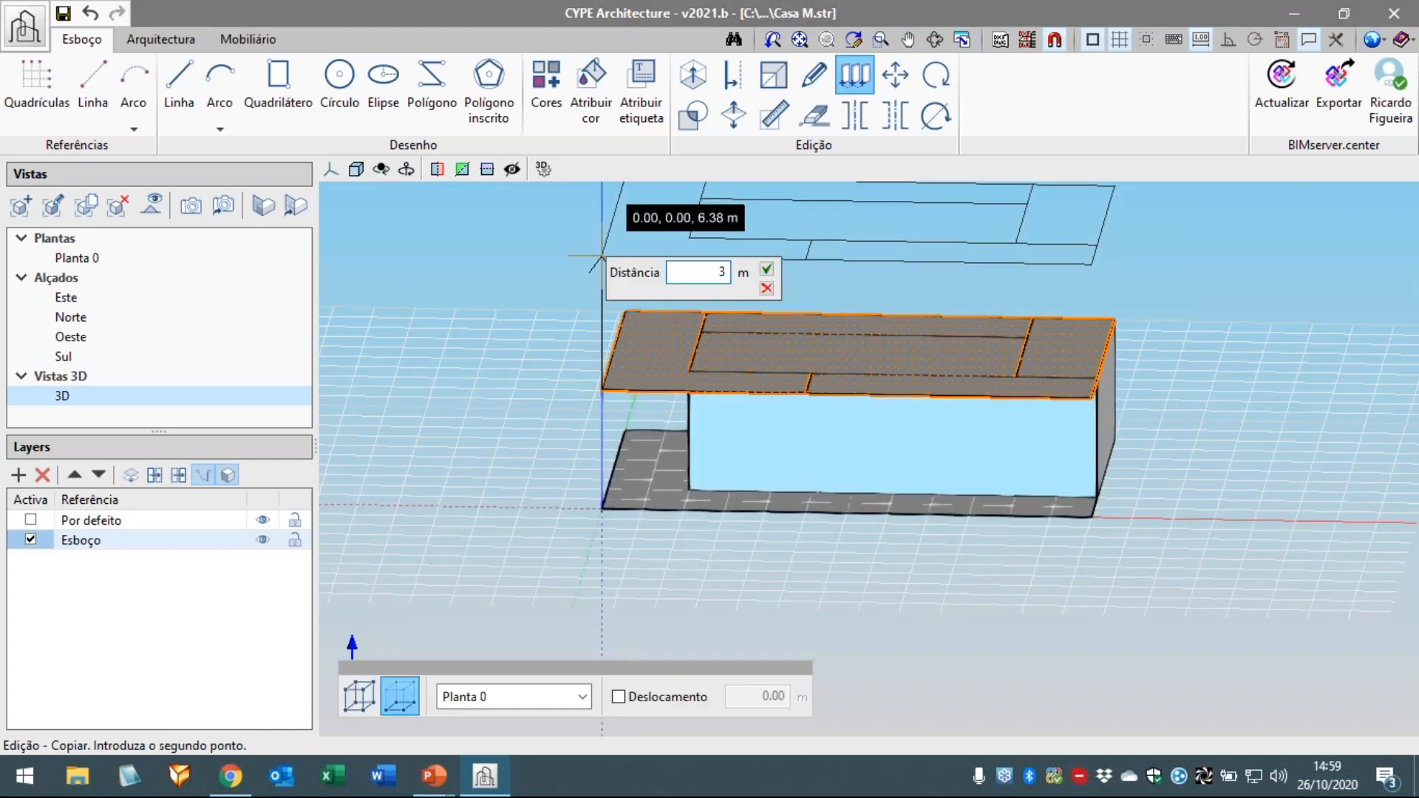
key(Return)
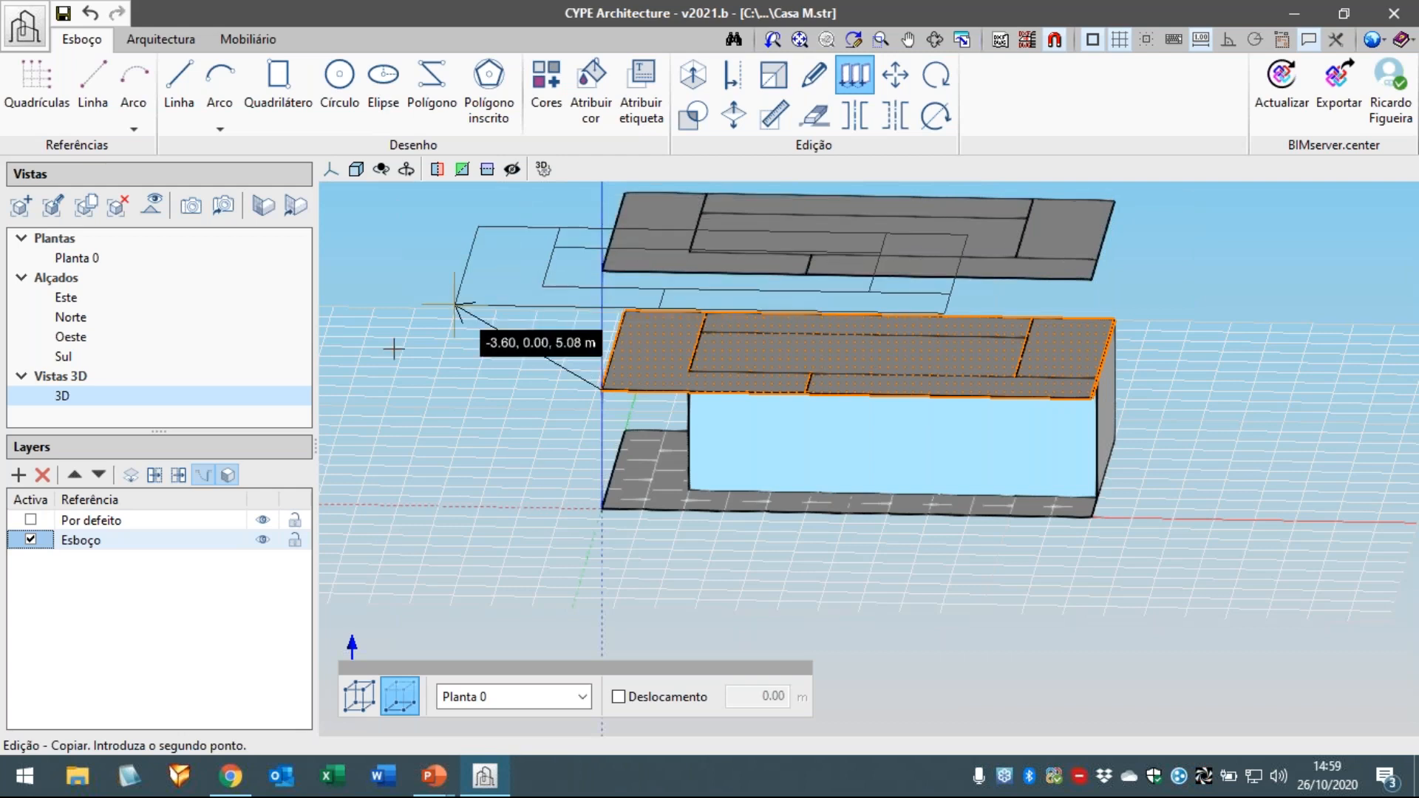
right_click(533, 270)
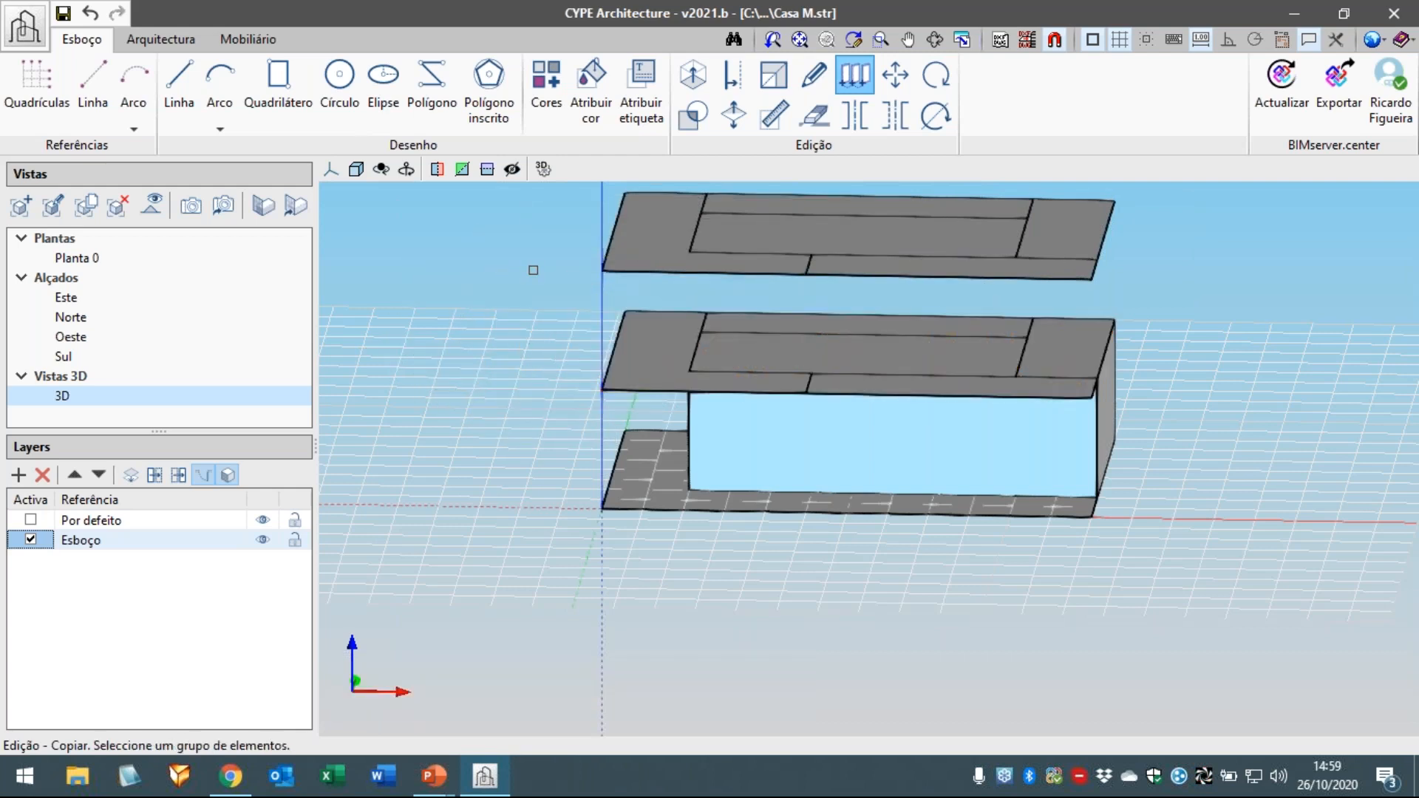
- Draw a 3 m vertical line between the two upper outlines at the outer north-west corner (0, 8)
middle_drag(555, 353, 596, 358)
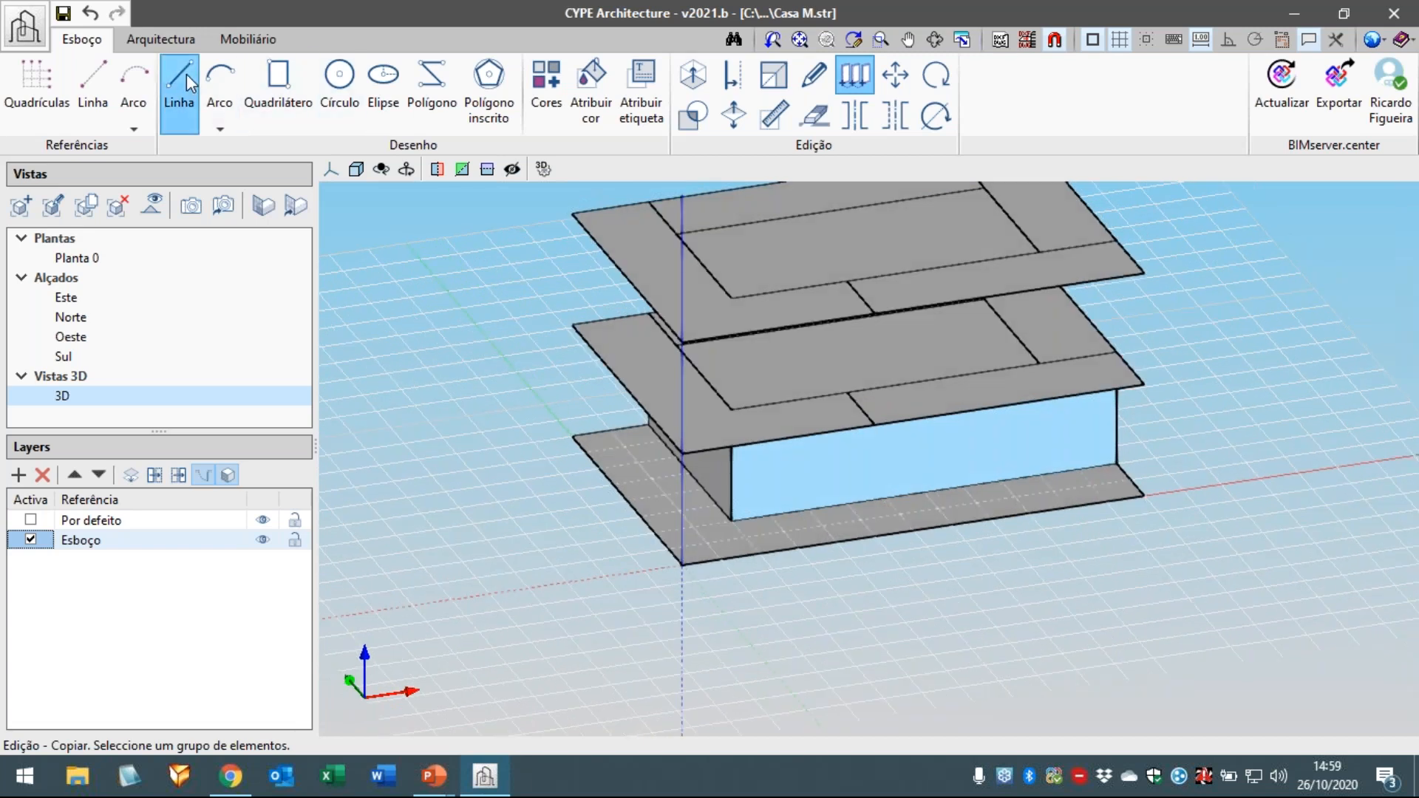
click(179, 85)
scroll(564, 255, up, 2)
click(572, 345)
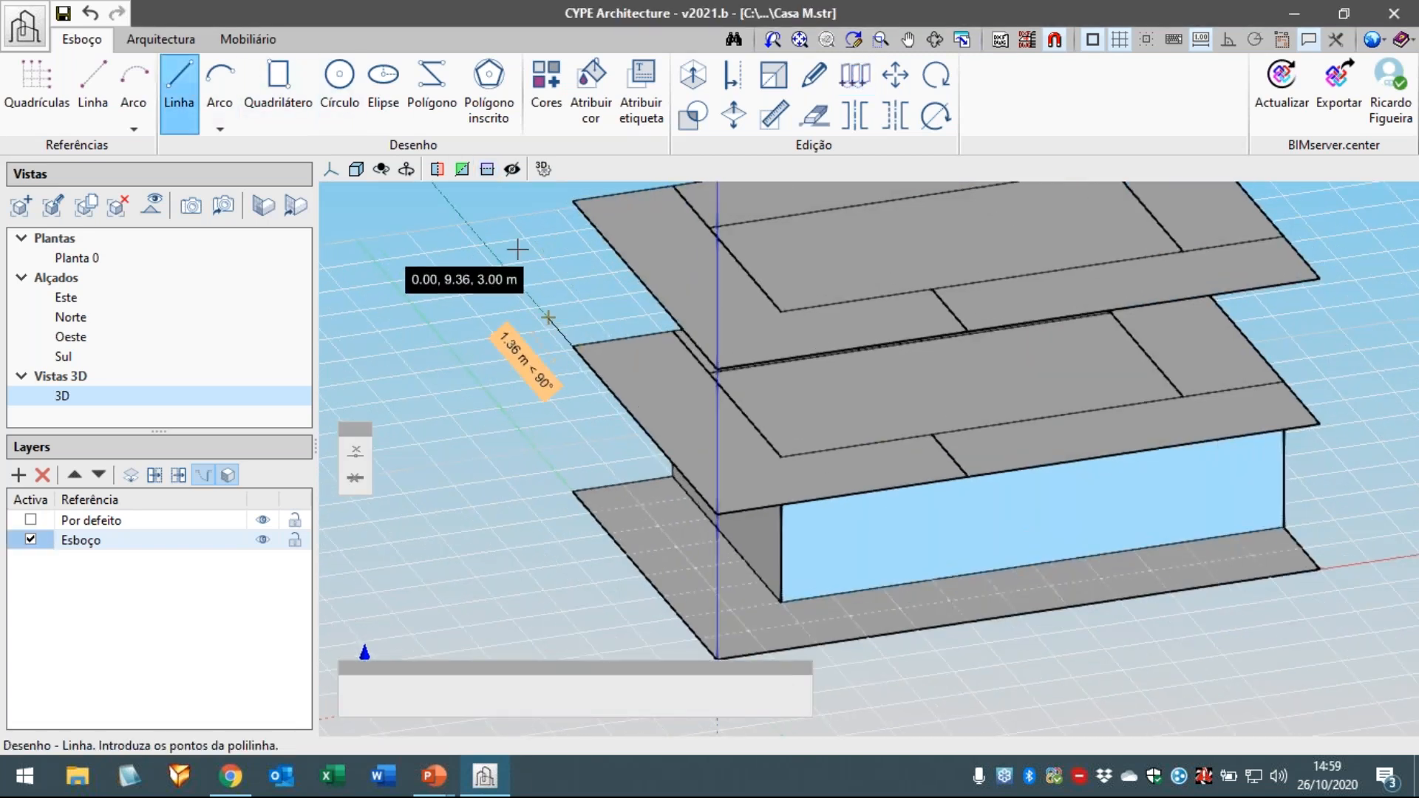
click(571, 200)
right_click(473, 238)
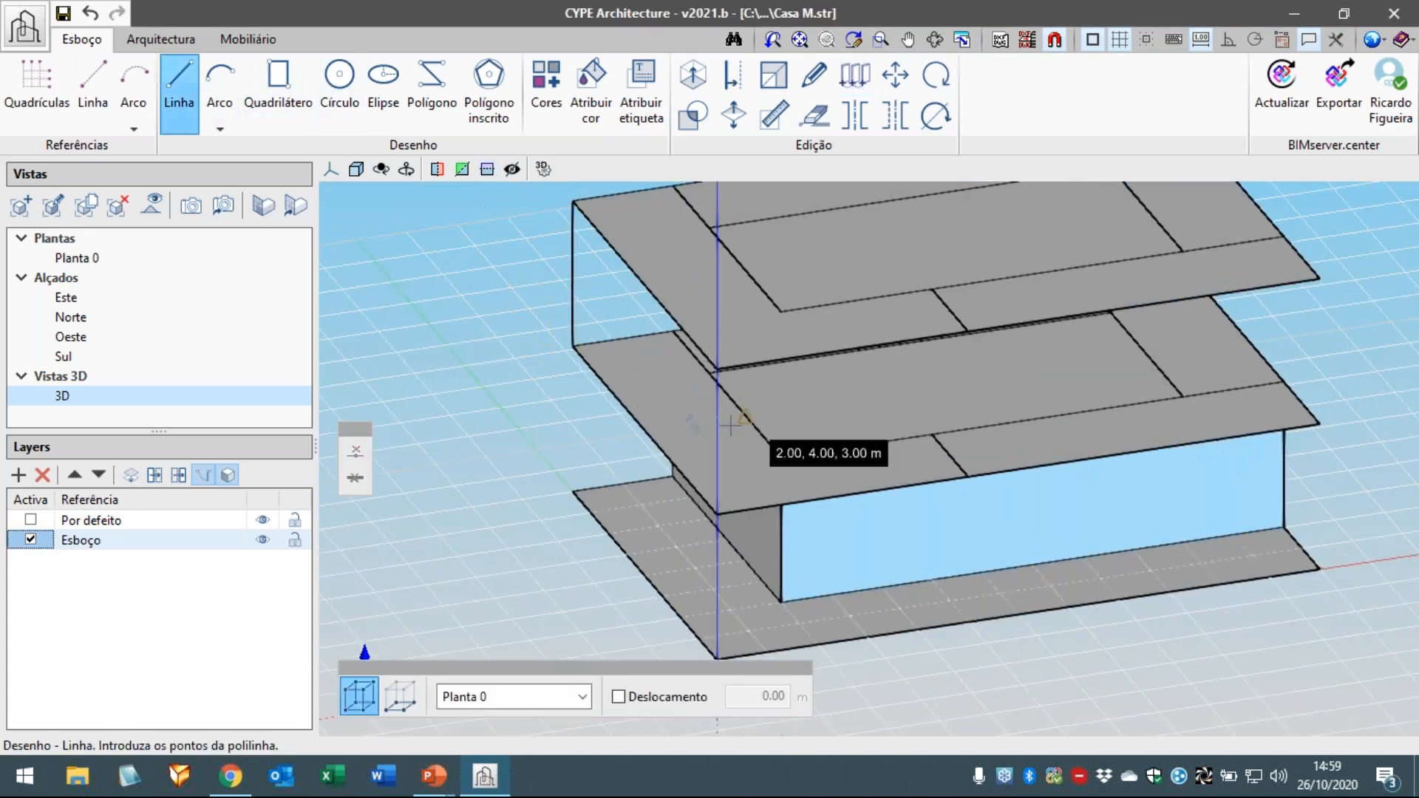
- Draw a vertical line between the two upper outlines at the outer south-west corner (0, 0) to close the upper west wall
scroll(732, 426, up, 1)
middle_drag(617, 480, 683, 485)
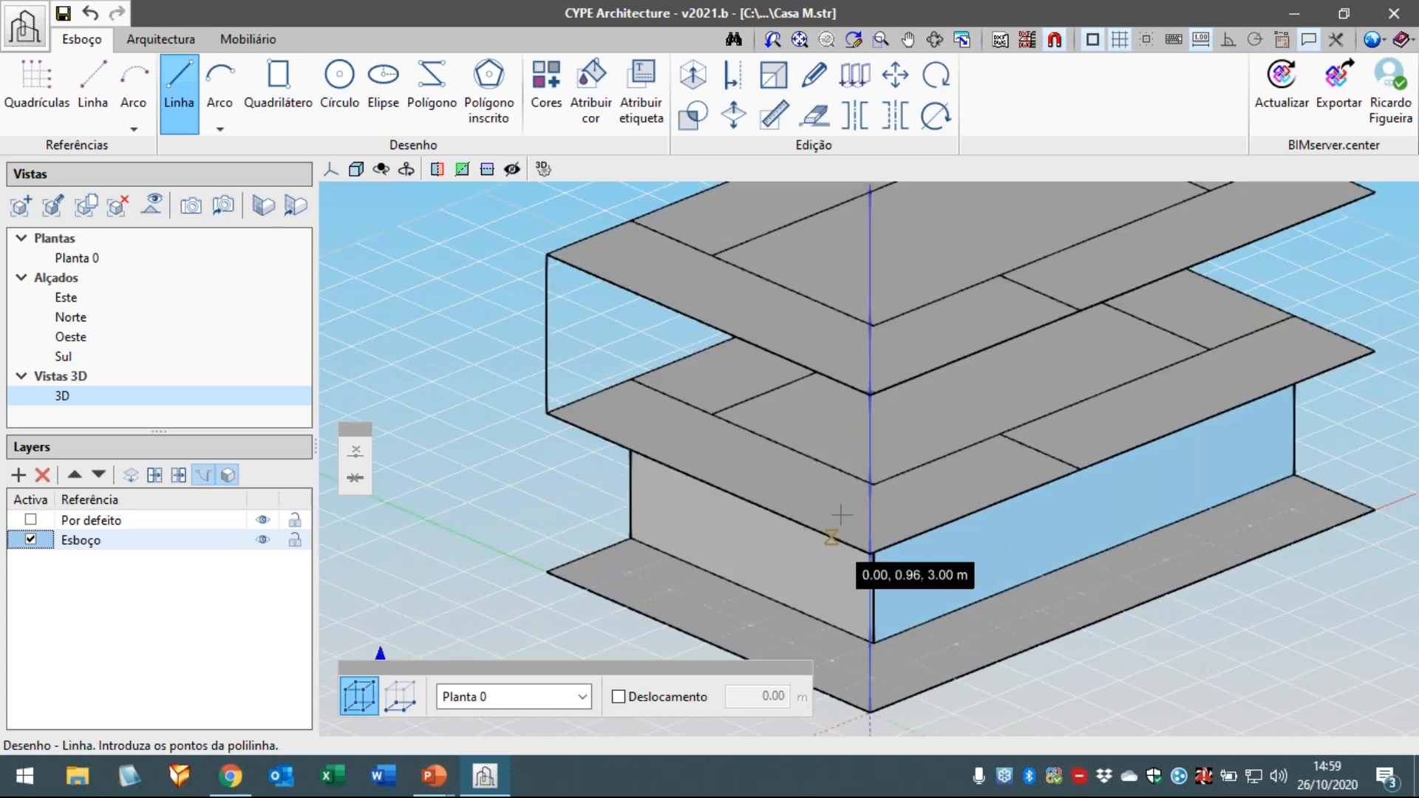
middle_drag(771, 496, 754, 499)
scroll(760, 502, up, 2)
click(732, 525)
middle_drag(763, 452, 837, 427)
click(671, 351)
right_click(728, 439)
- Draw 3 m vertical lines between the two upper outlines at (5, 2) and (5, 0) to close the projecting south part
scroll(731, 439, down, 1)
click(848, 430)
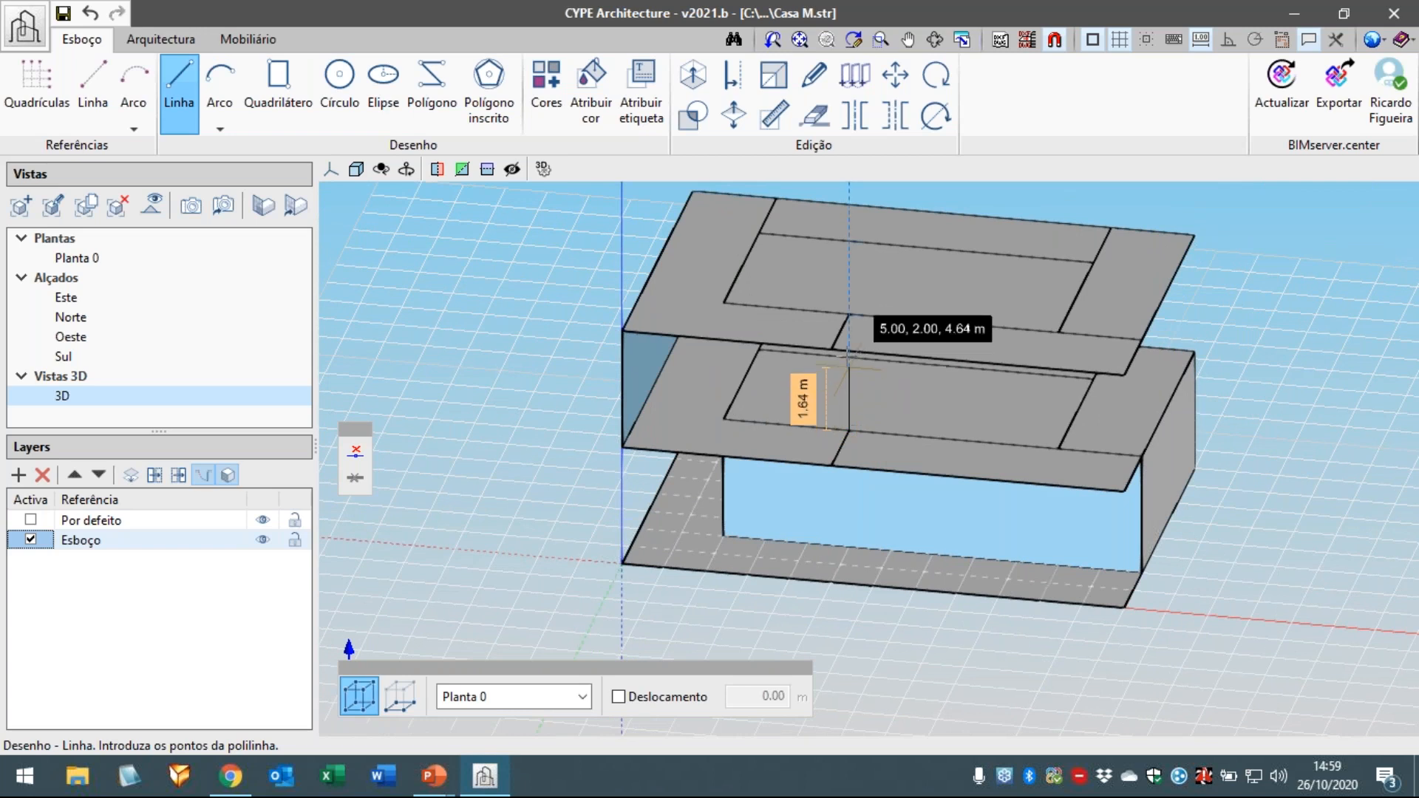
click(849, 316)
right_click(890, 435)
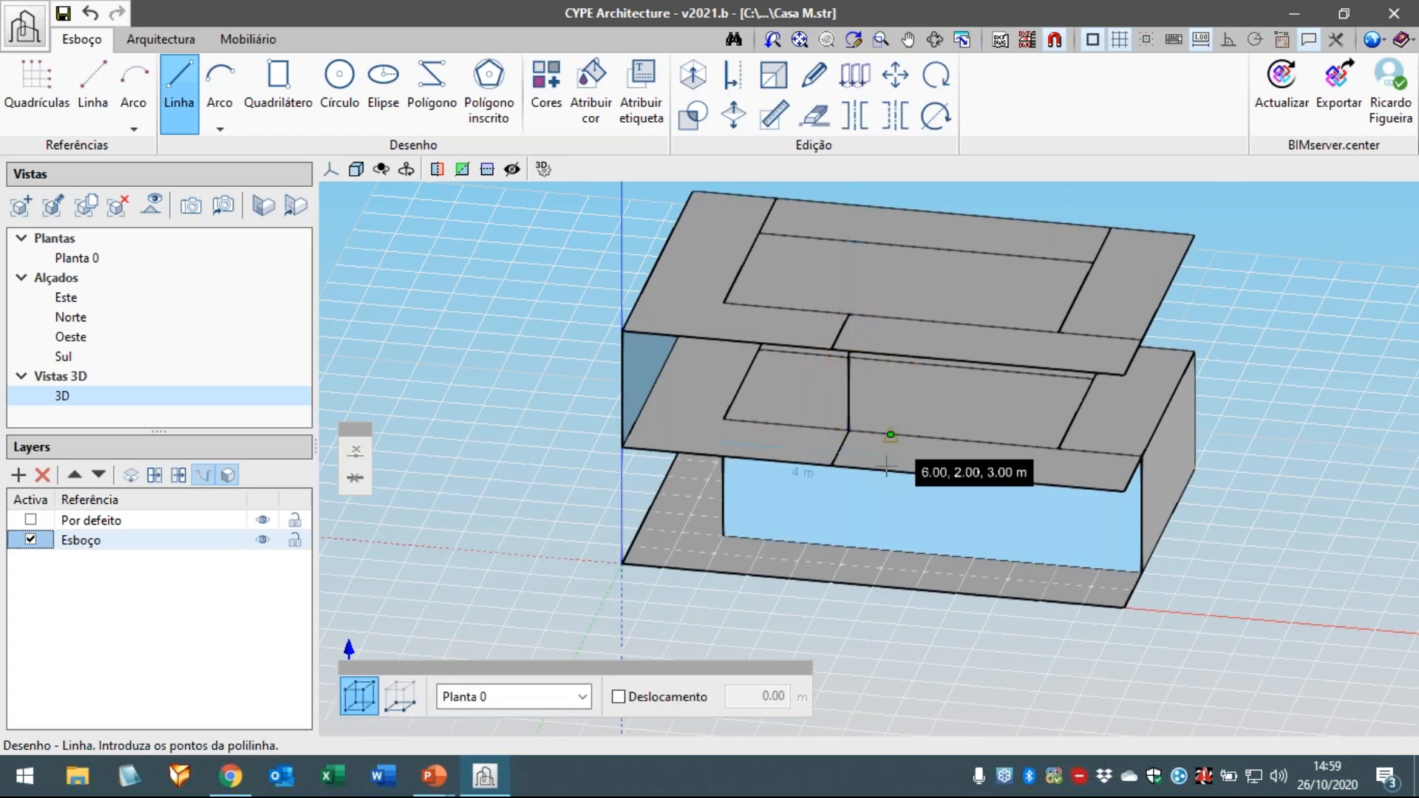
middle_drag(874, 453, 805, 512)
scroll(820, 457, up, 2)
click(798, 491)
click(798, 360)
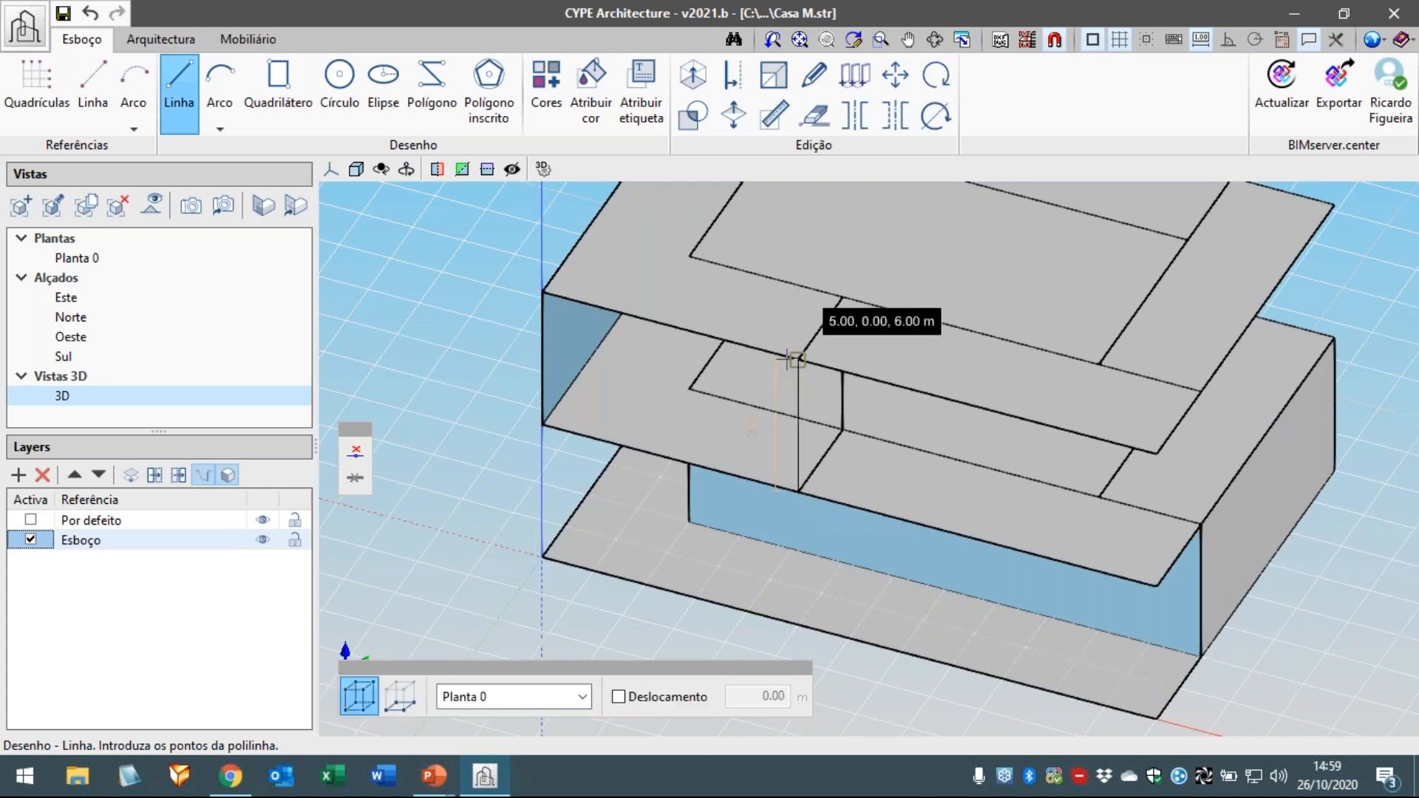
right_click(932, 473)
- Draw 3 m vertical lines between the two upper outlines at (10, 2) and (10, 8) to close the recessed south and east walls
middle_drag(919, 483, 900, 460)
click(1036, 476)
click(1036, 320)
right_click(918, 430)
middle_drag(1090, 443, 1212, 473)
click(1215, 474)
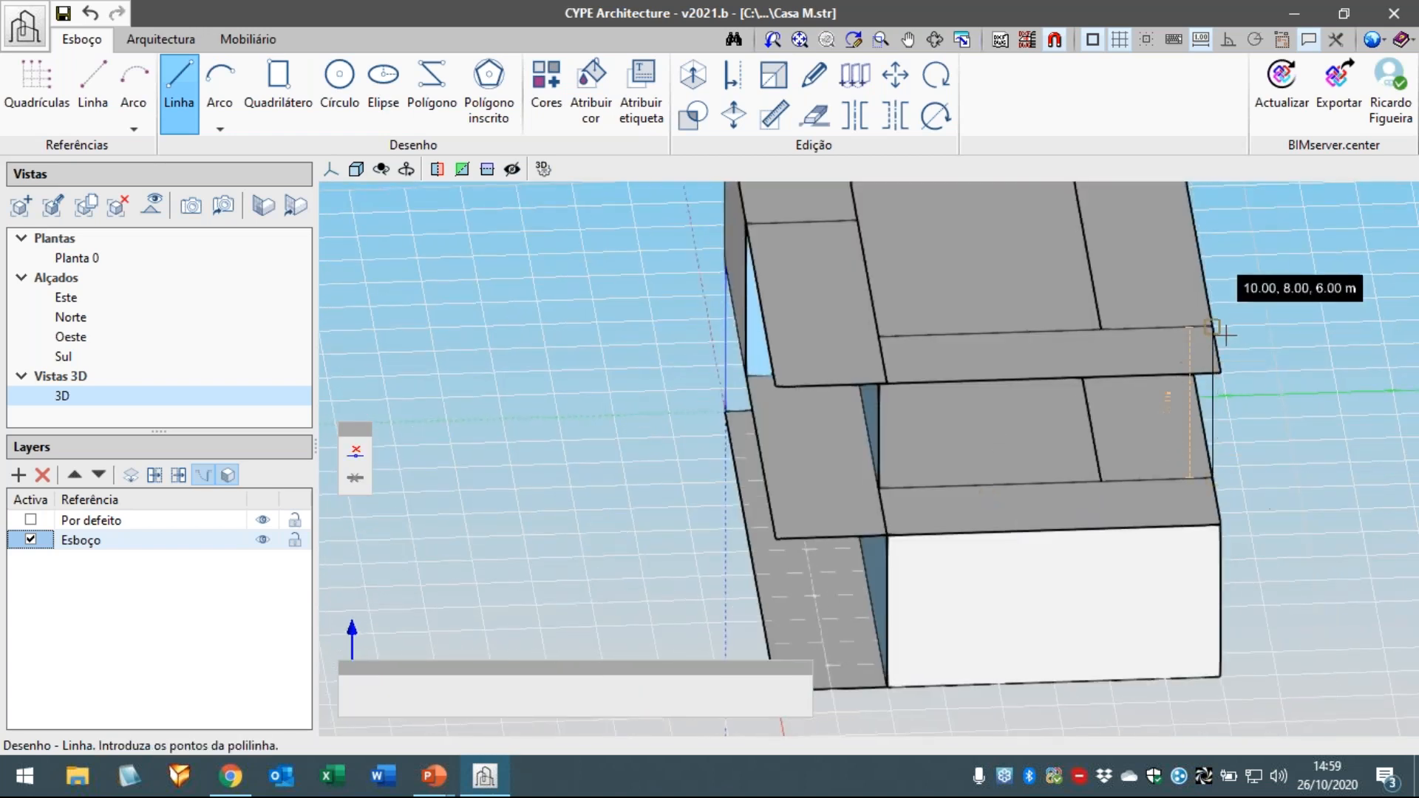
click(1214, 326)
right_click(1269, 439)
- Examine the two-storey volume, its recessed walls and its overhangs from several angles and distances
middle_drag(1257, 524, 968, 559)
scroll(1070, 586, down, 1)
scroll(1071, 586, down, 2)
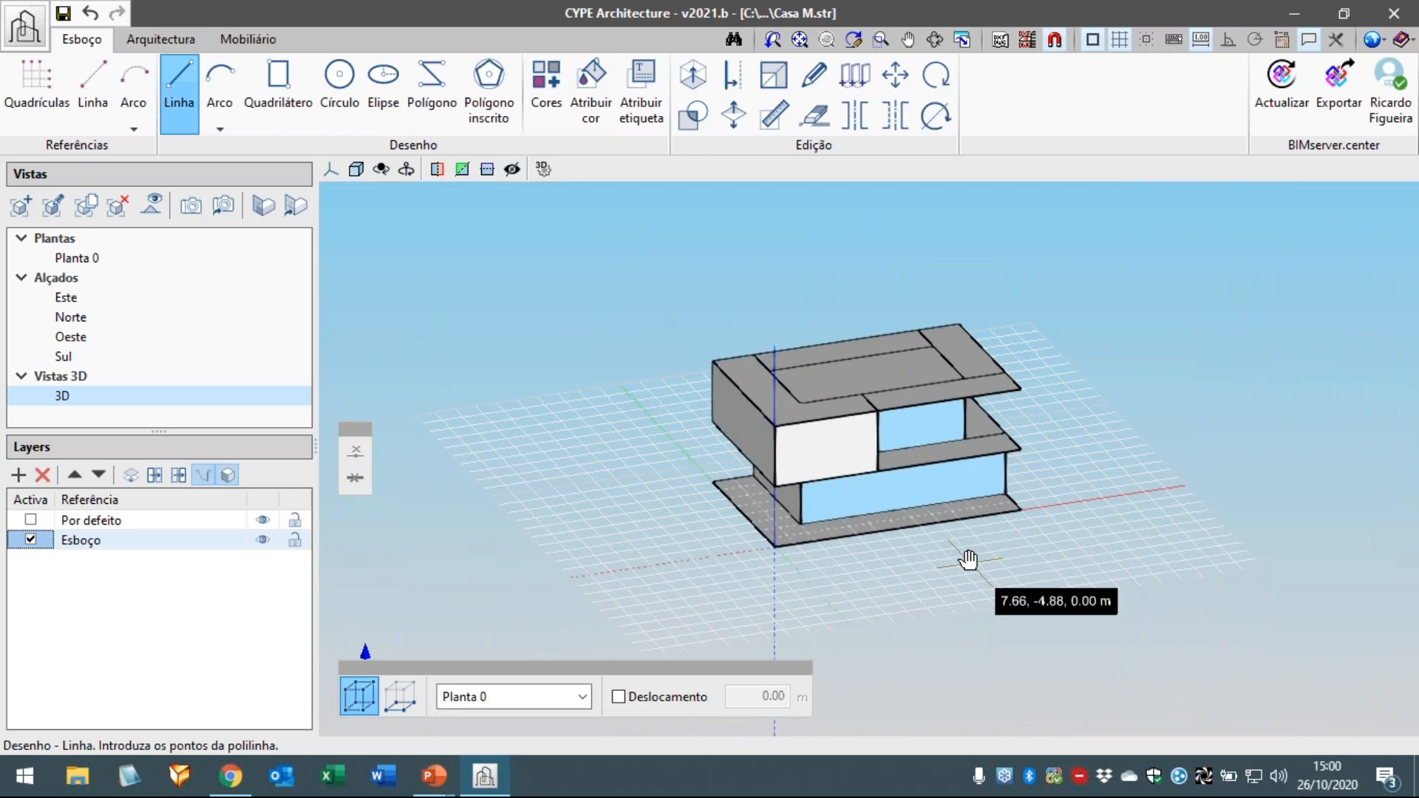
scroll(969, 563, down, 1)
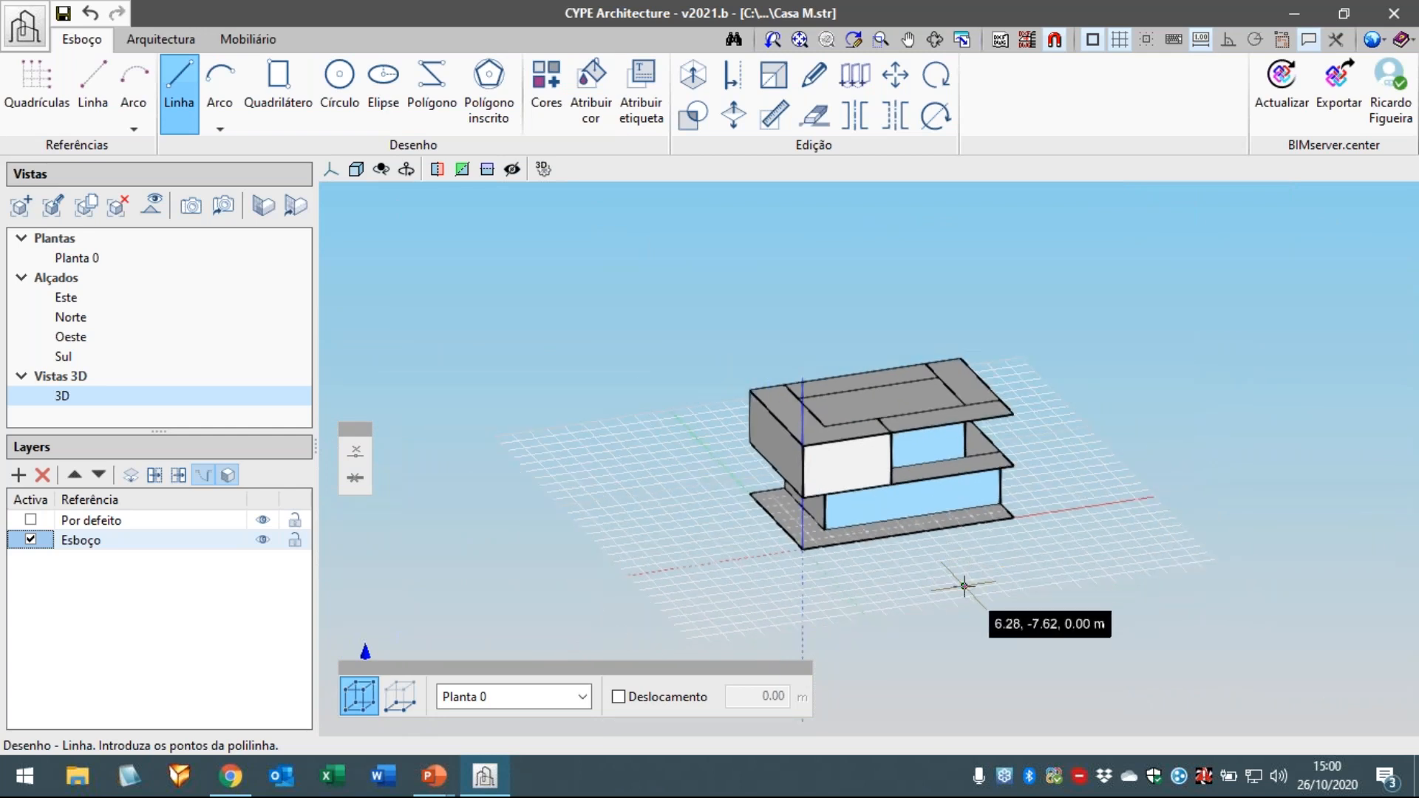
scroll(949, 574, down, 1)
mouse_move(972, 578)
shift+middle_down()
mouse_move(931, 580)
mouse_move(1031, 582)
mouse_move(862, 574)
mouse_move(977, 602)
shift+middle_up()
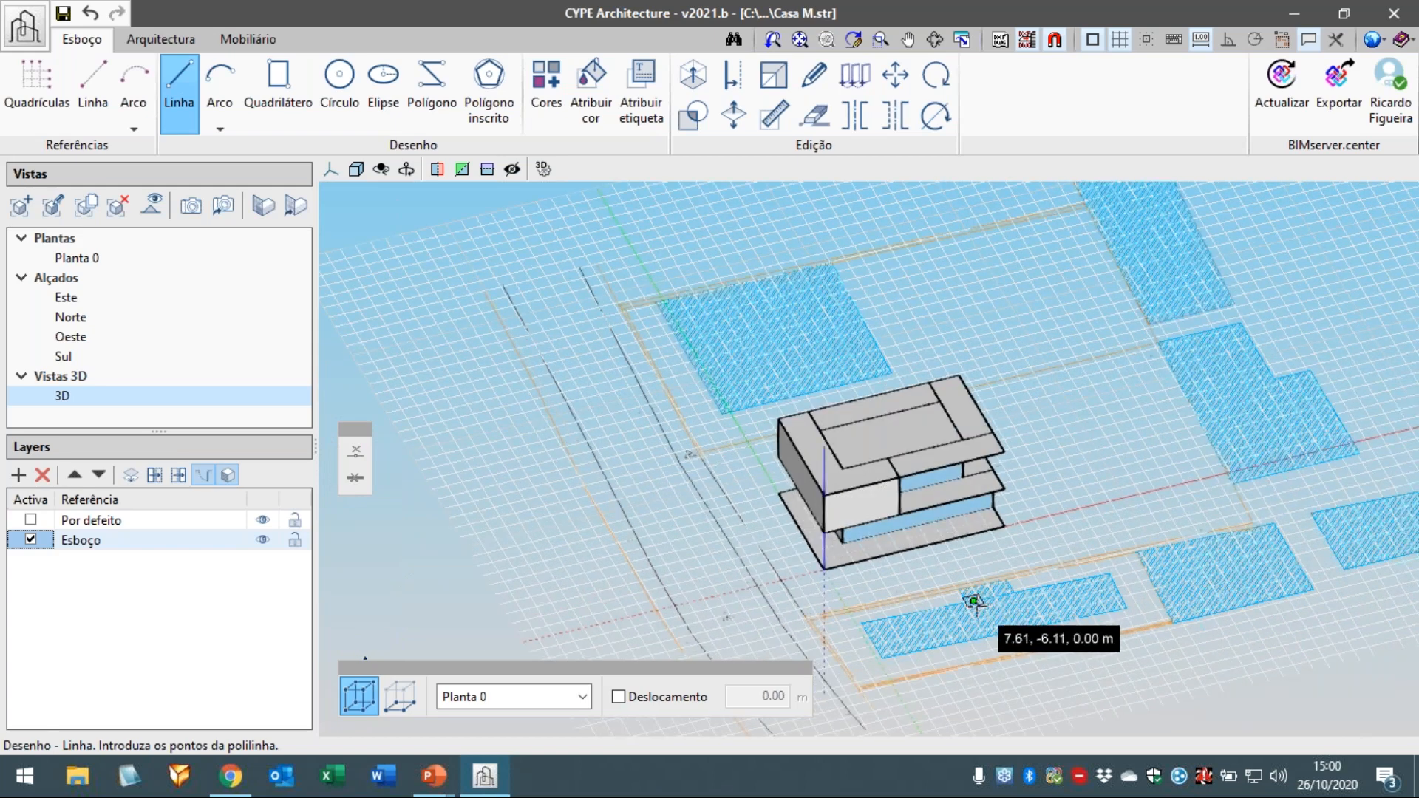
scroll(956, 569, up, 5)
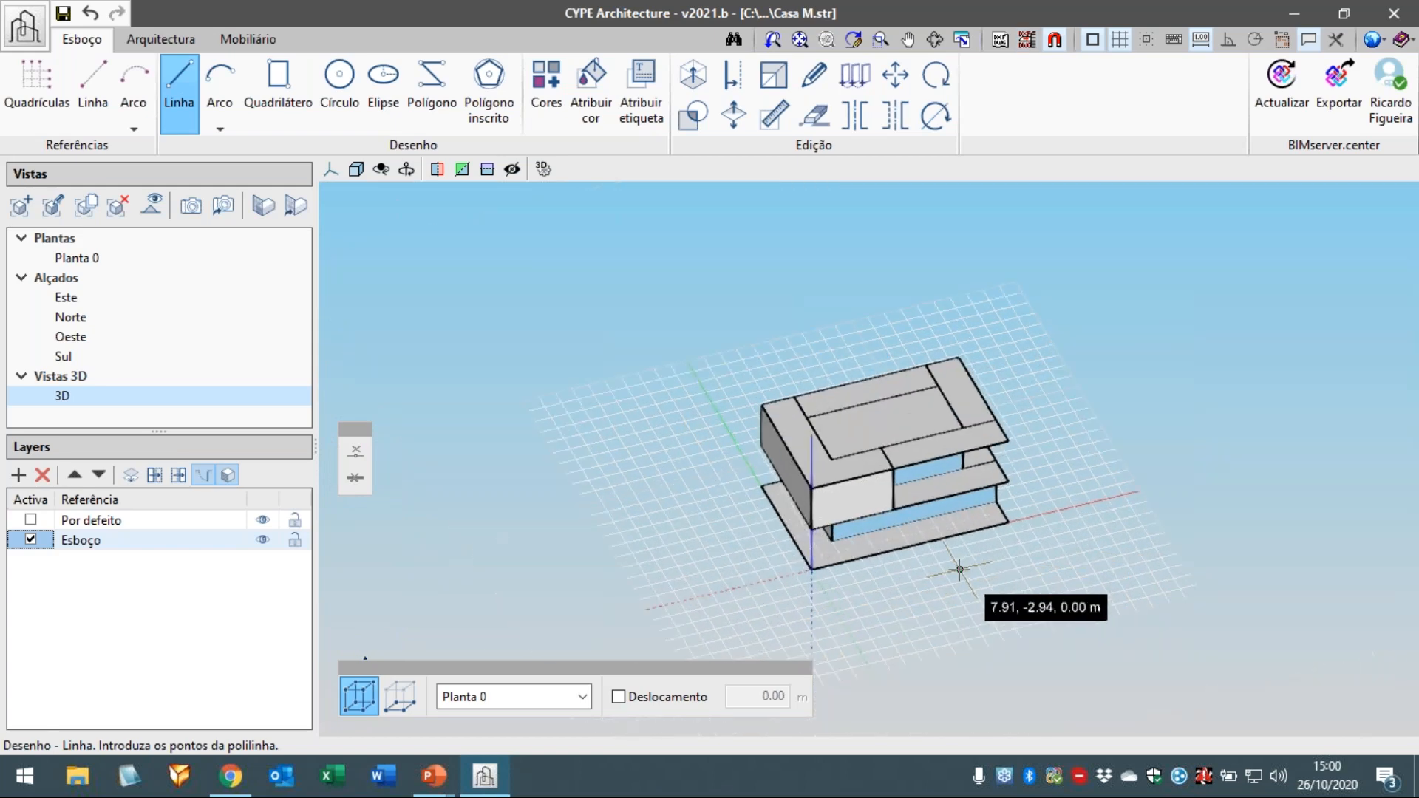
shift+middle_drag(944, 584, 863, 575)
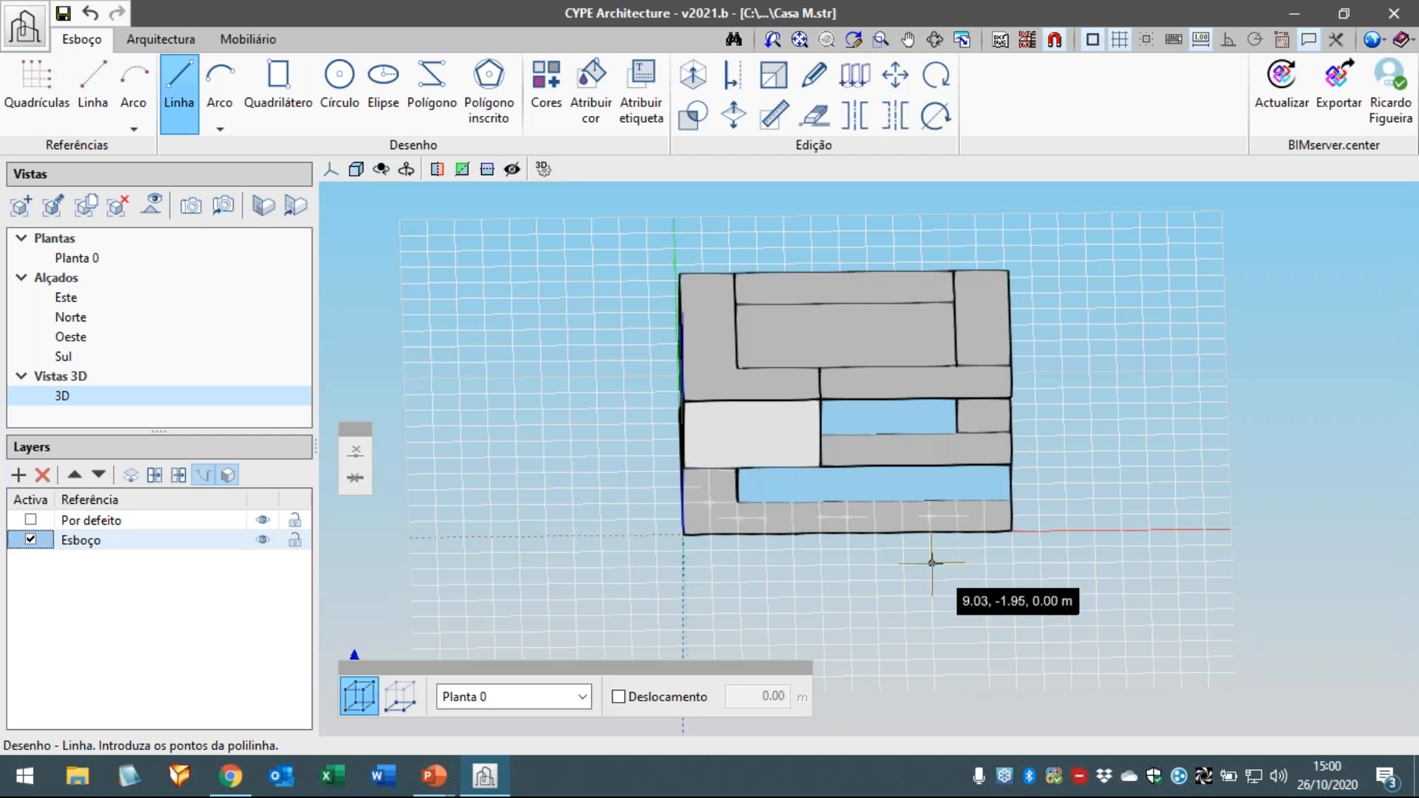
scroll(927, 564, up, 2)
mouse_move(887, 563)
shift+middle_down()
mouse_move(909, 575)
mouse_move(861, 570)
shift+middle_up()
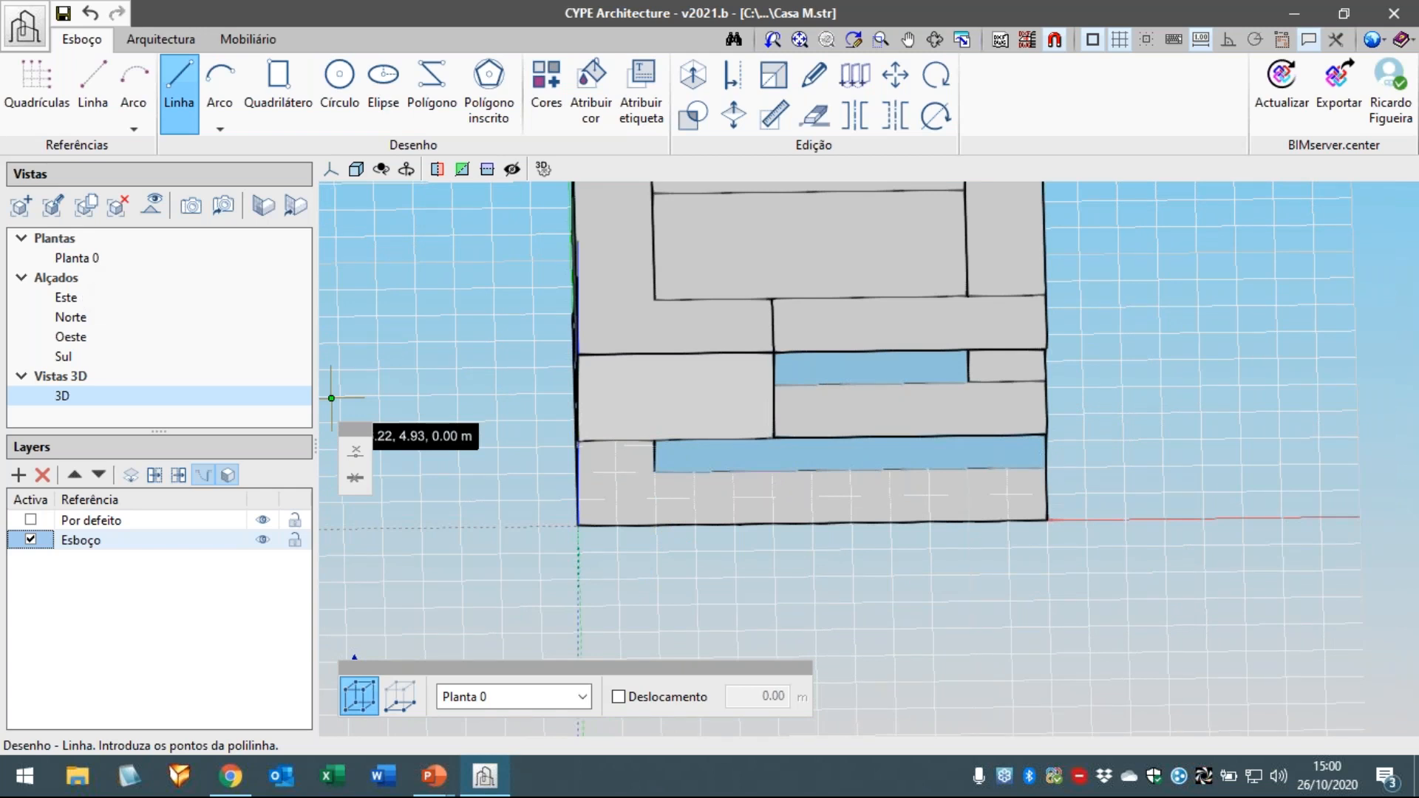
- Switch to the Planta 0 plan view and erase the north and east sides of the inner rectangle
click(73, 258)
scroll(916, 473, up, 3)
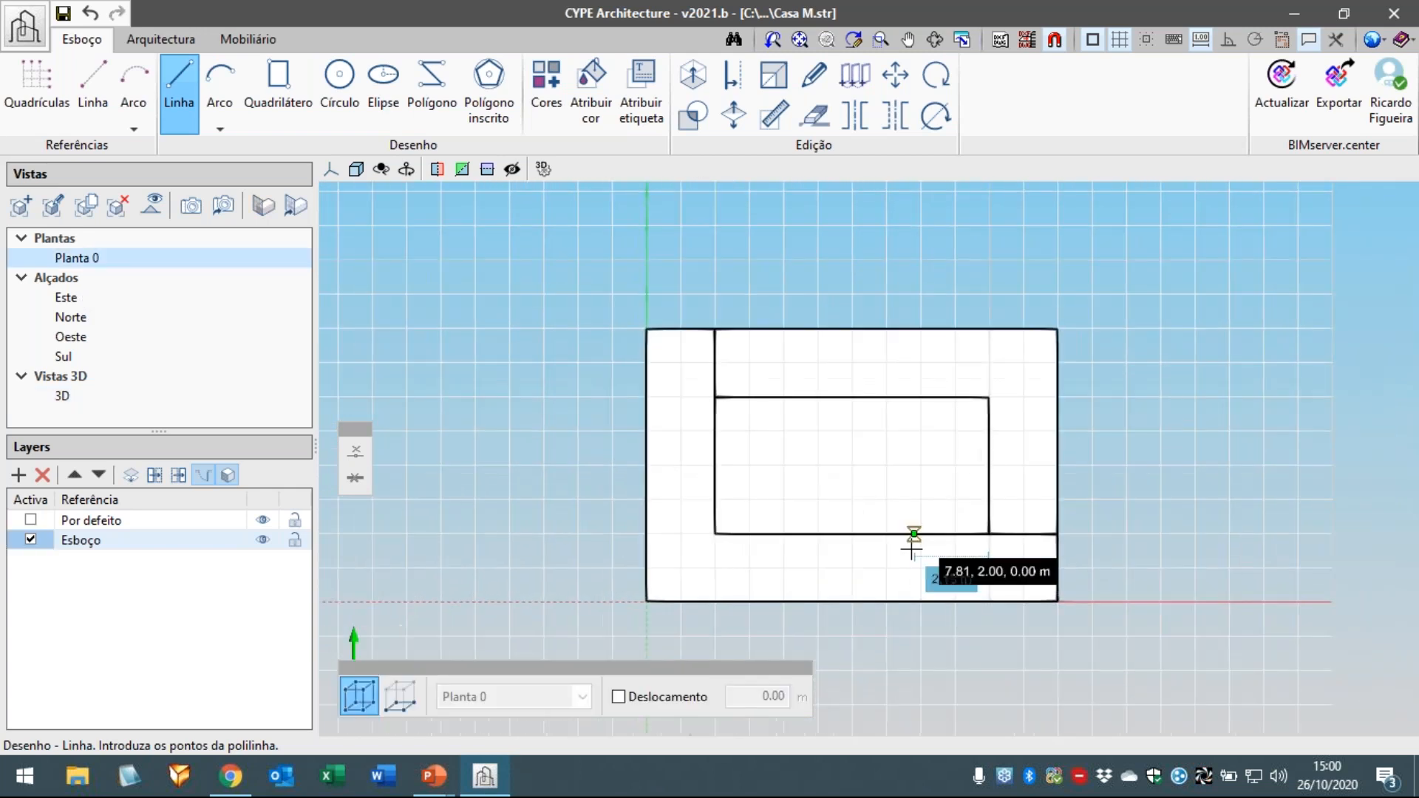
scroll(914, 551, up, 1)
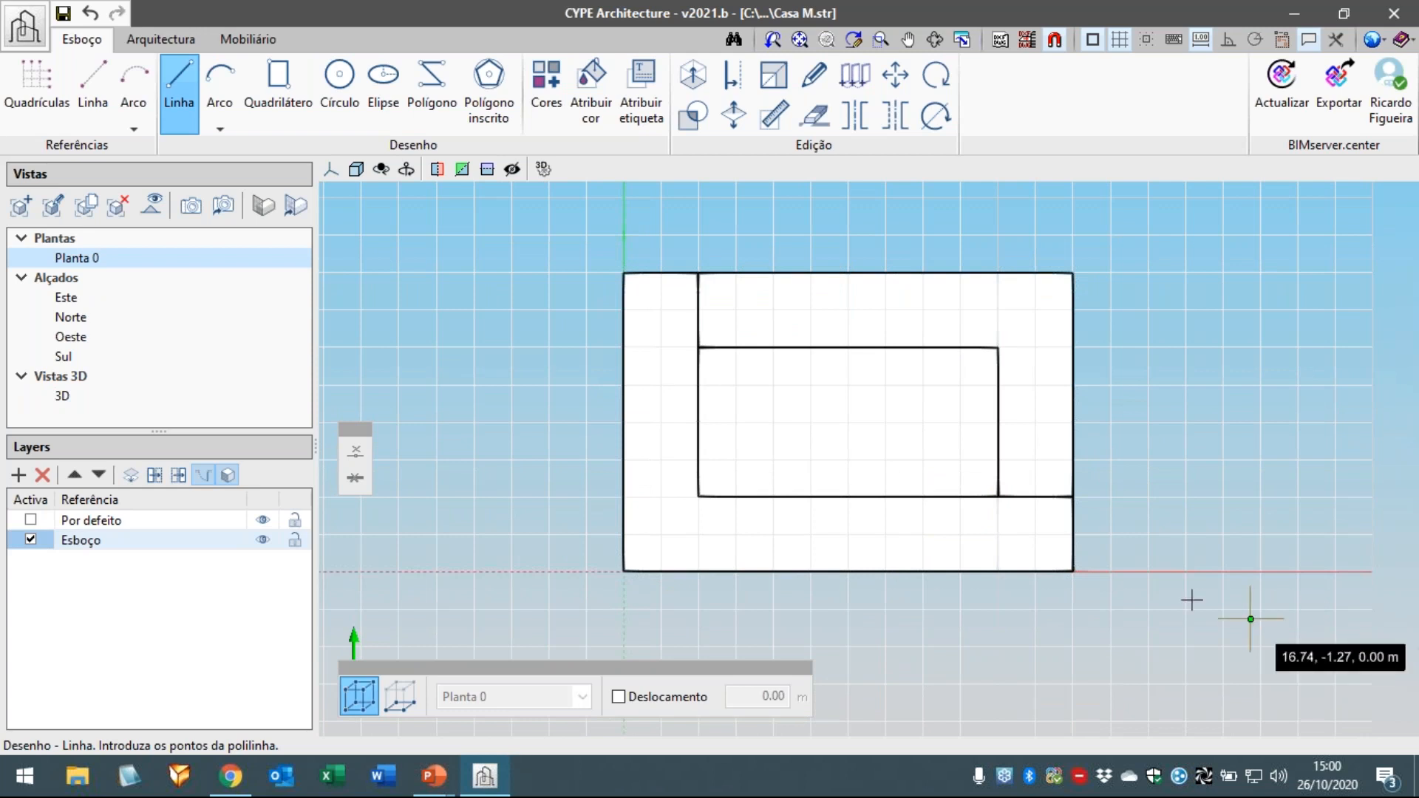
scroll(1175, 589, up, 2)
middle_drag(1116, 571, 1145, 590)
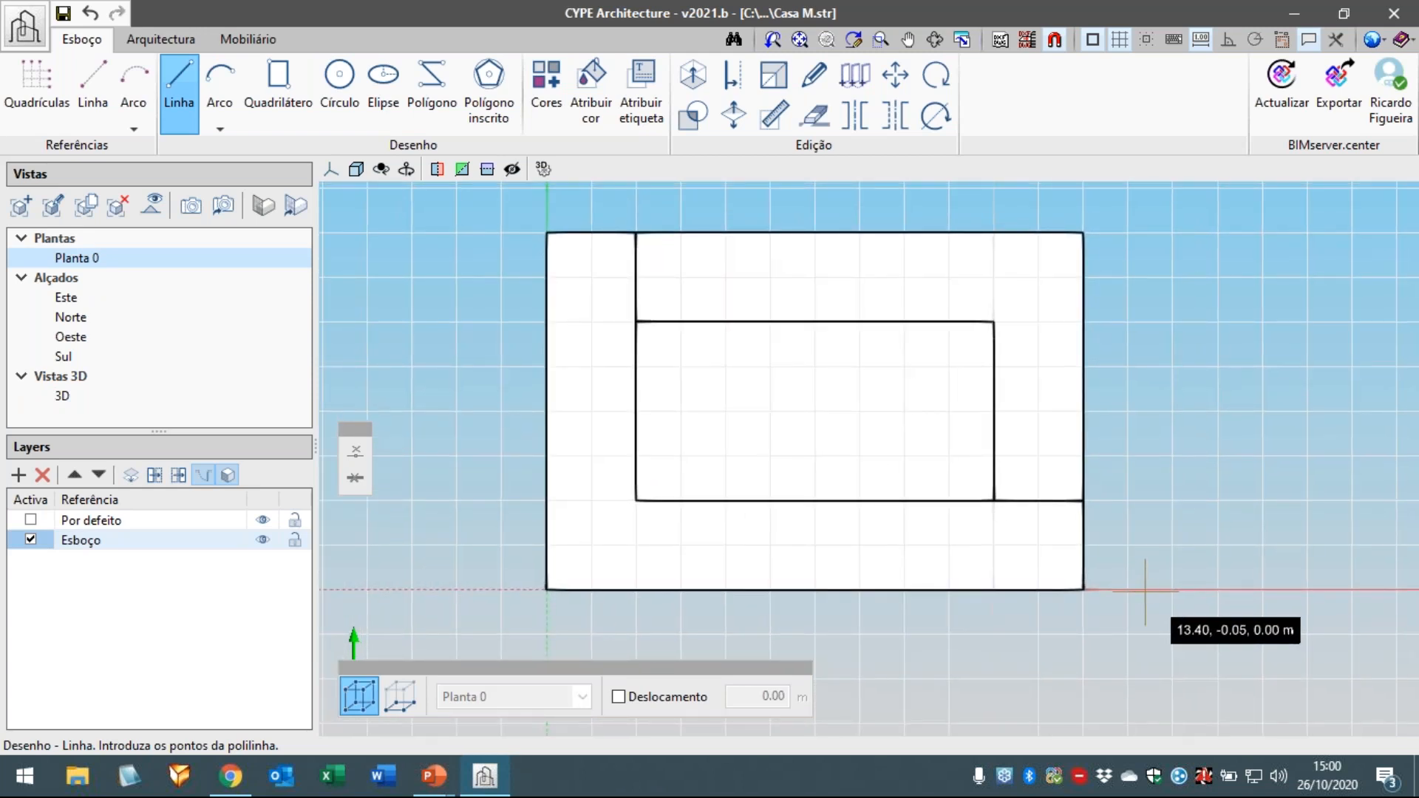
middle_drag(994, 363, 1085, 369)
scroll(1055, 403, up, 2)
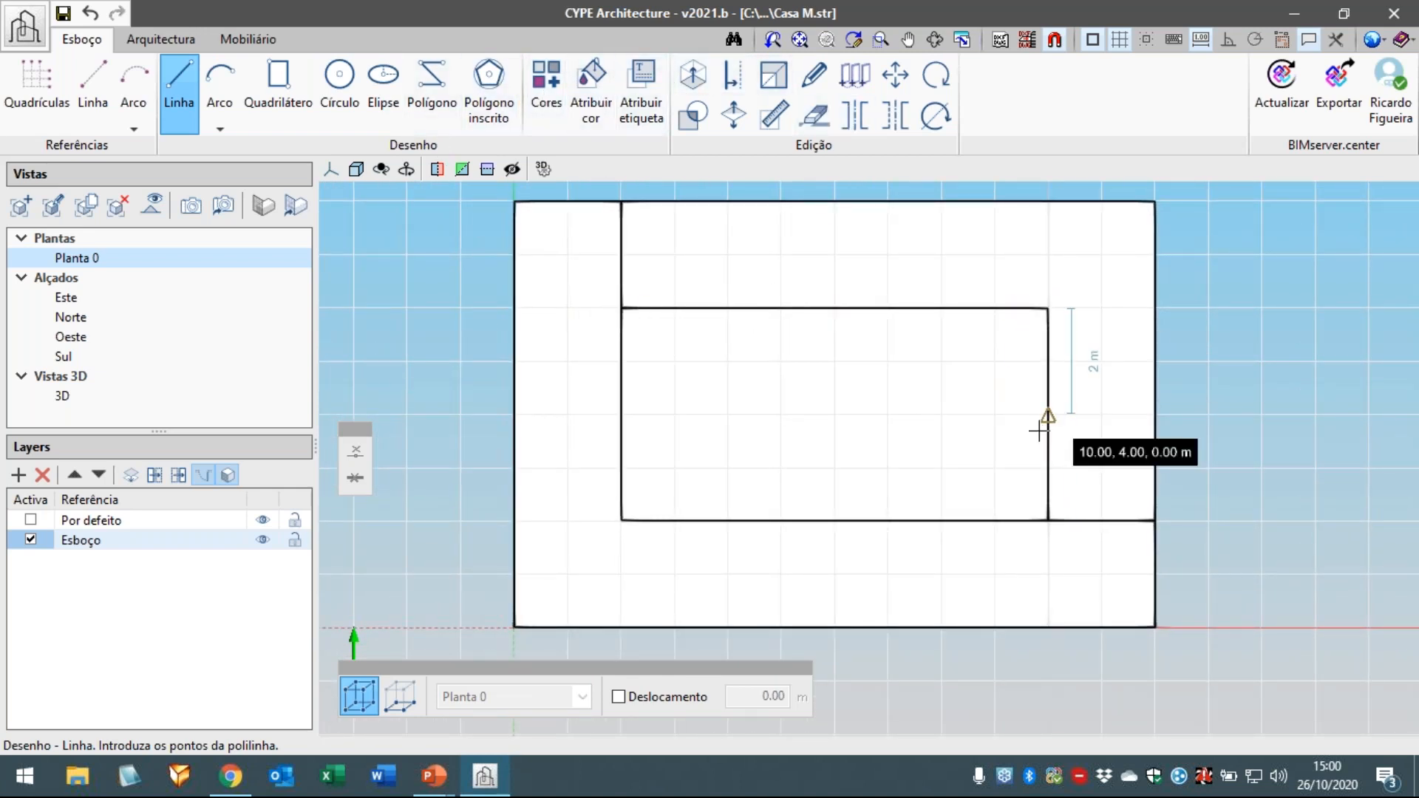
click(814, 115)
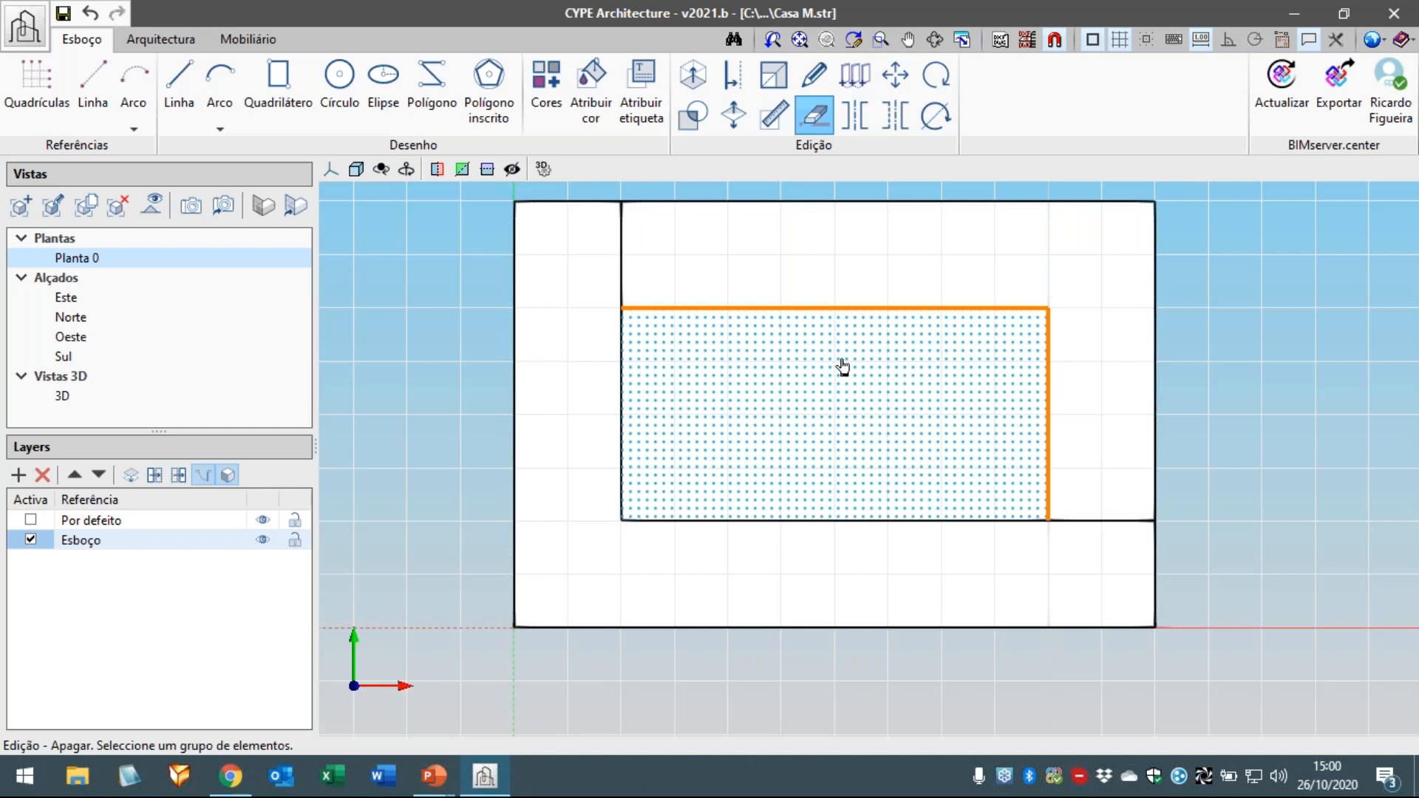
click(940, 353)
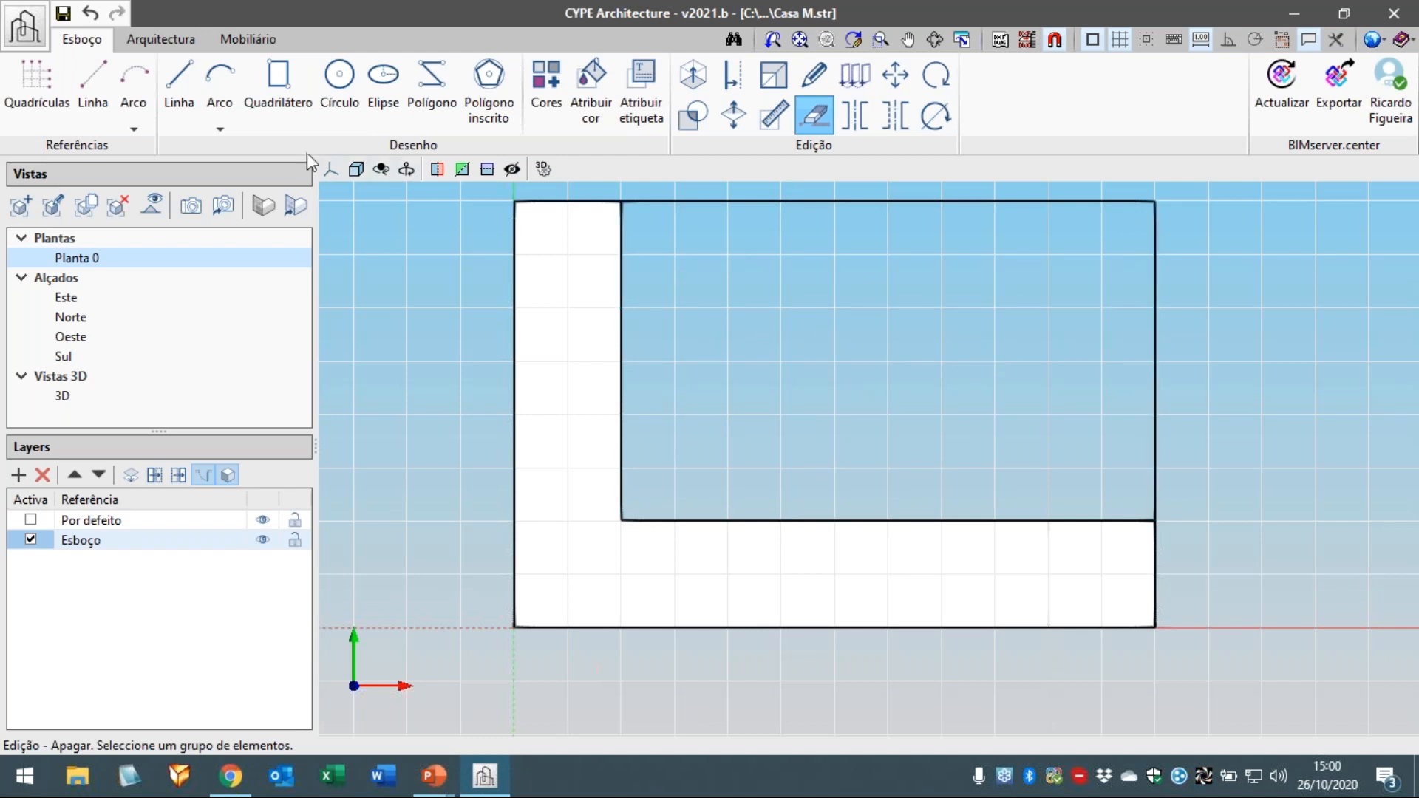
- Draw a line along the north edge from (2, 8) to (12, 8) to close the inner rectangle
click(180, 103)
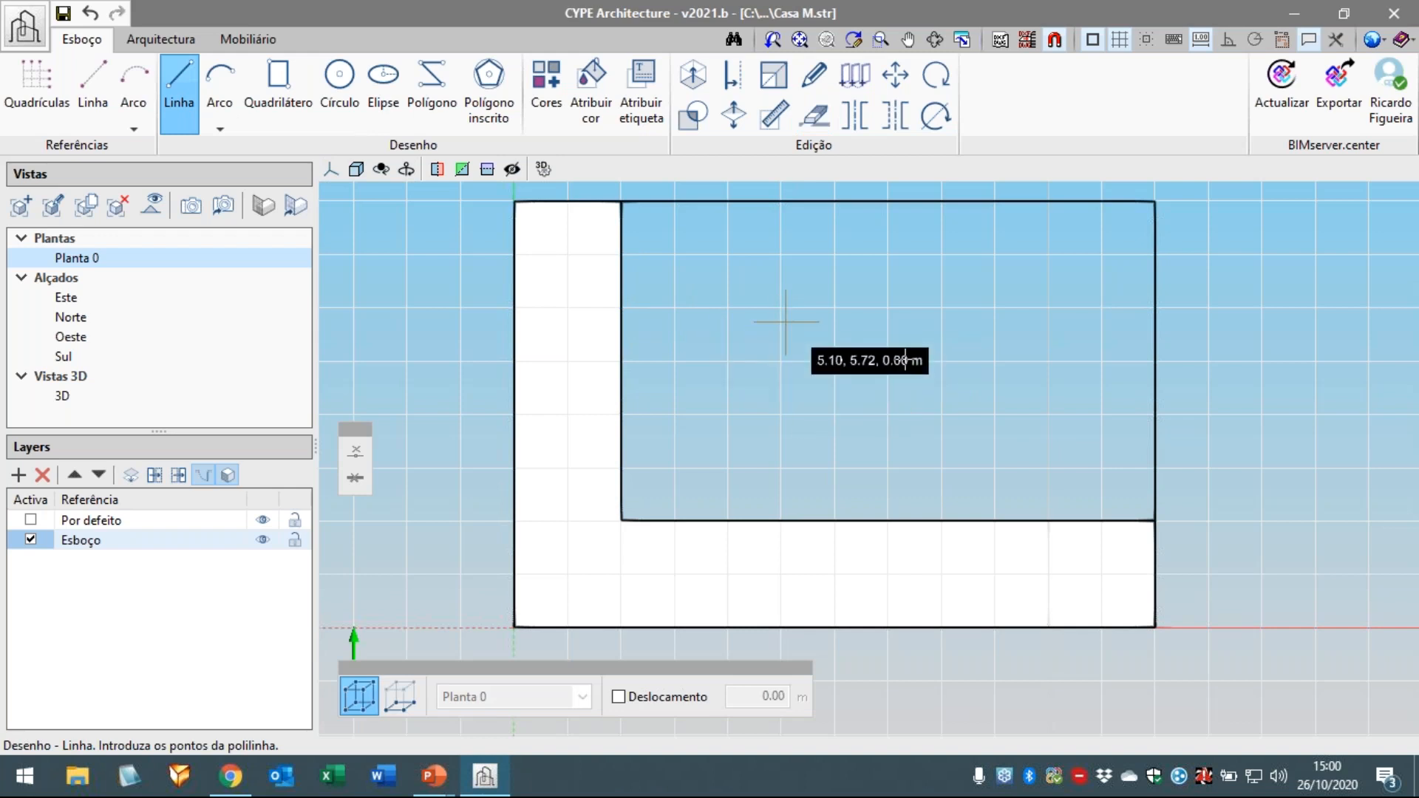
click(621, 201)
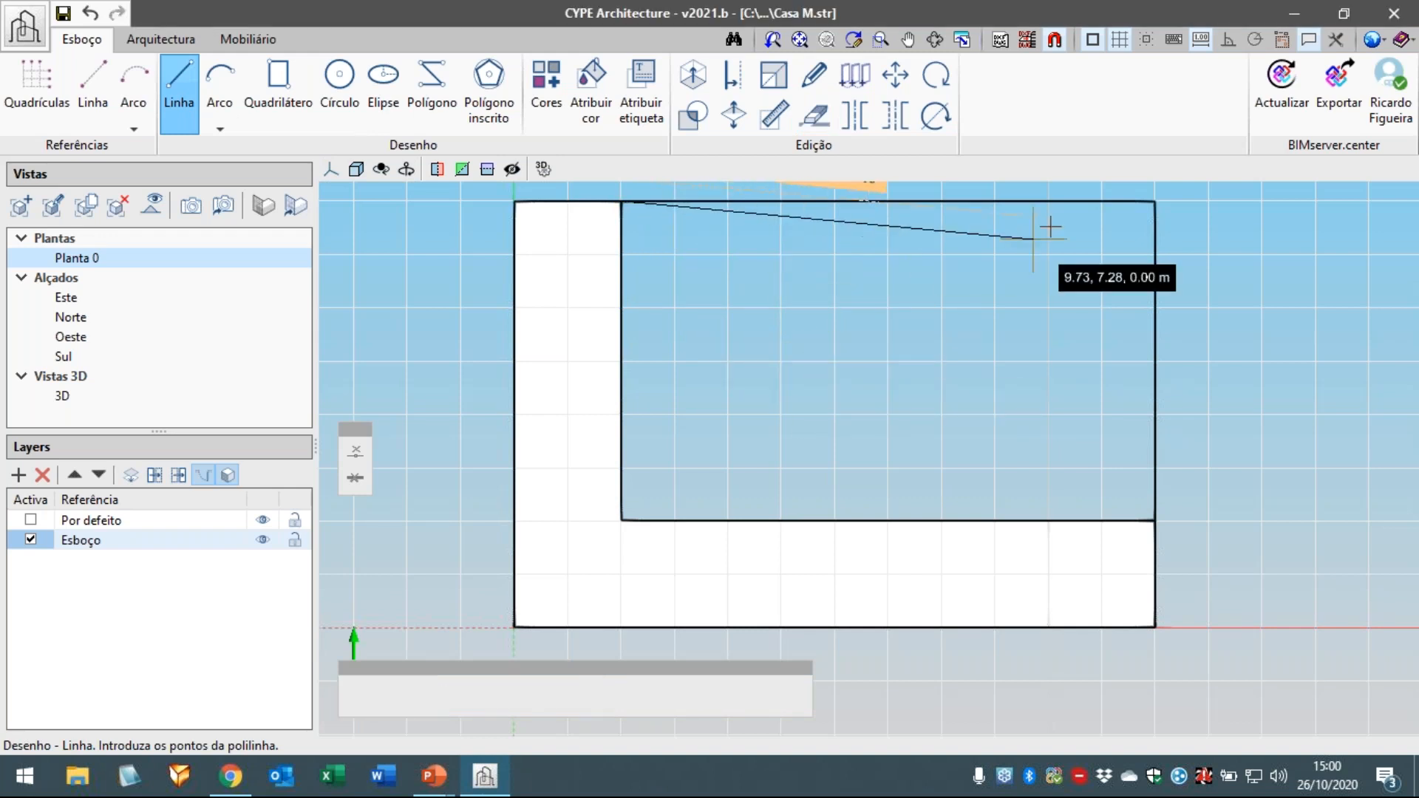
click(1154, 201)
right_click(888, 295)
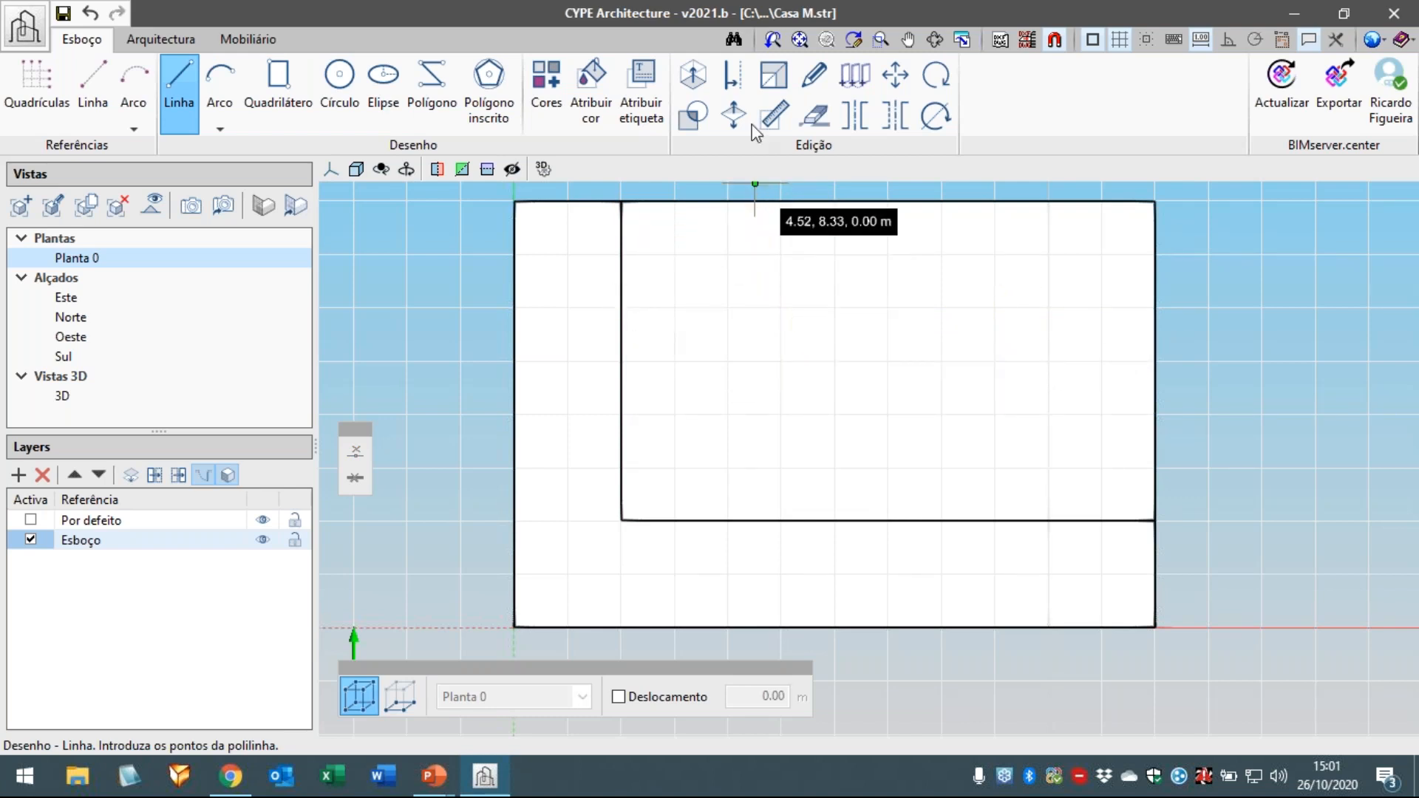
- Offset the closed inner rectangle 0.35 m inward to form the wall thickness
click(740, 86)
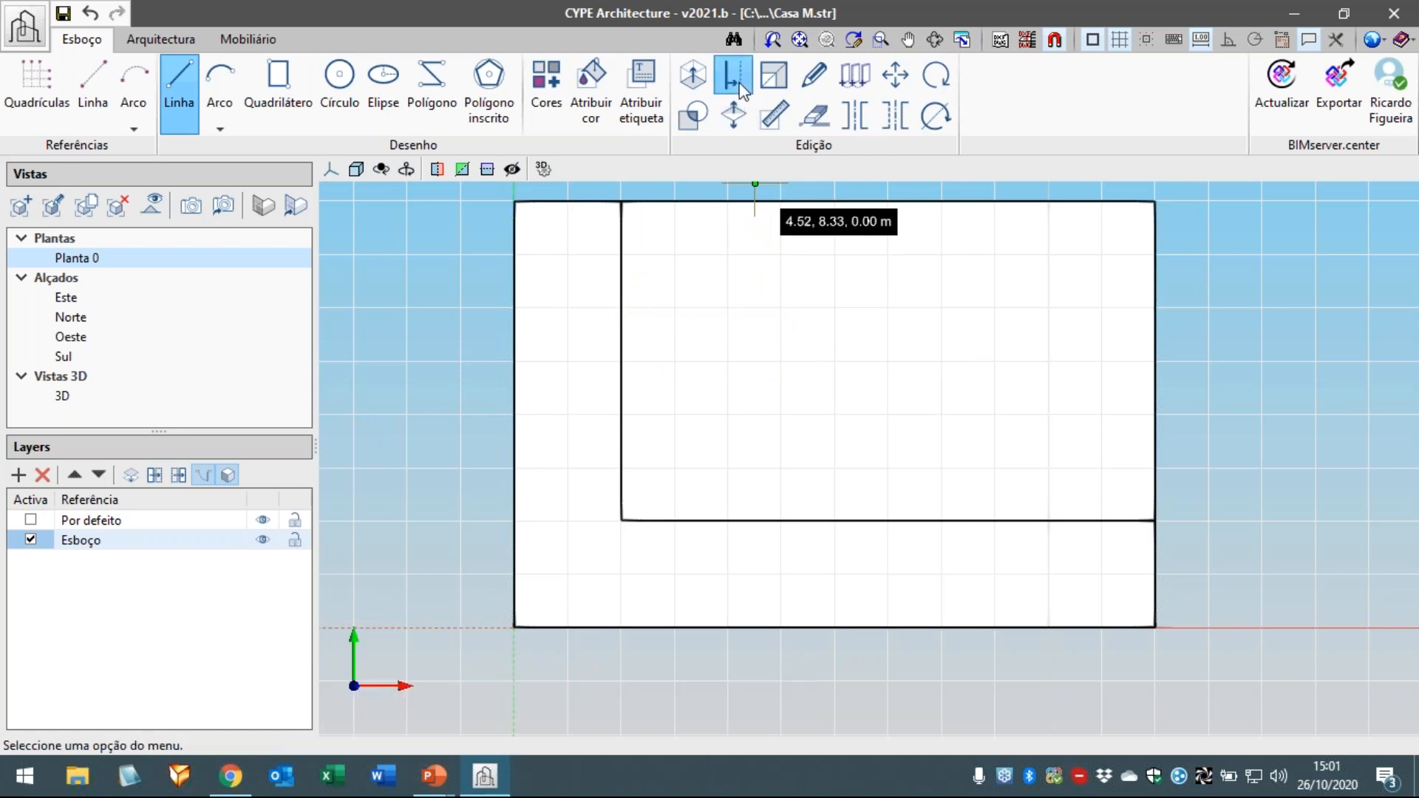
click(680, 317)
click(699, 318)
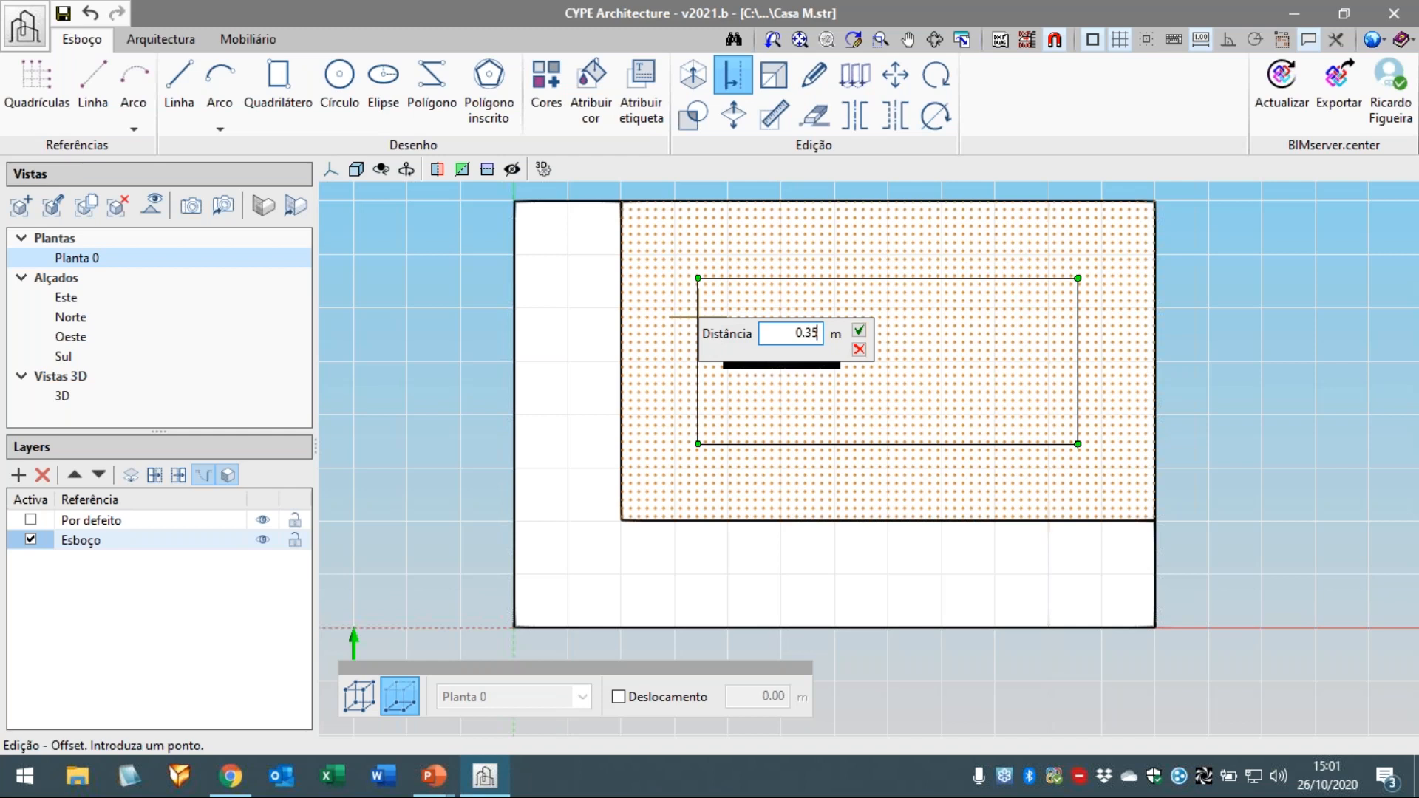
click(859, 330)
click(759, 291)
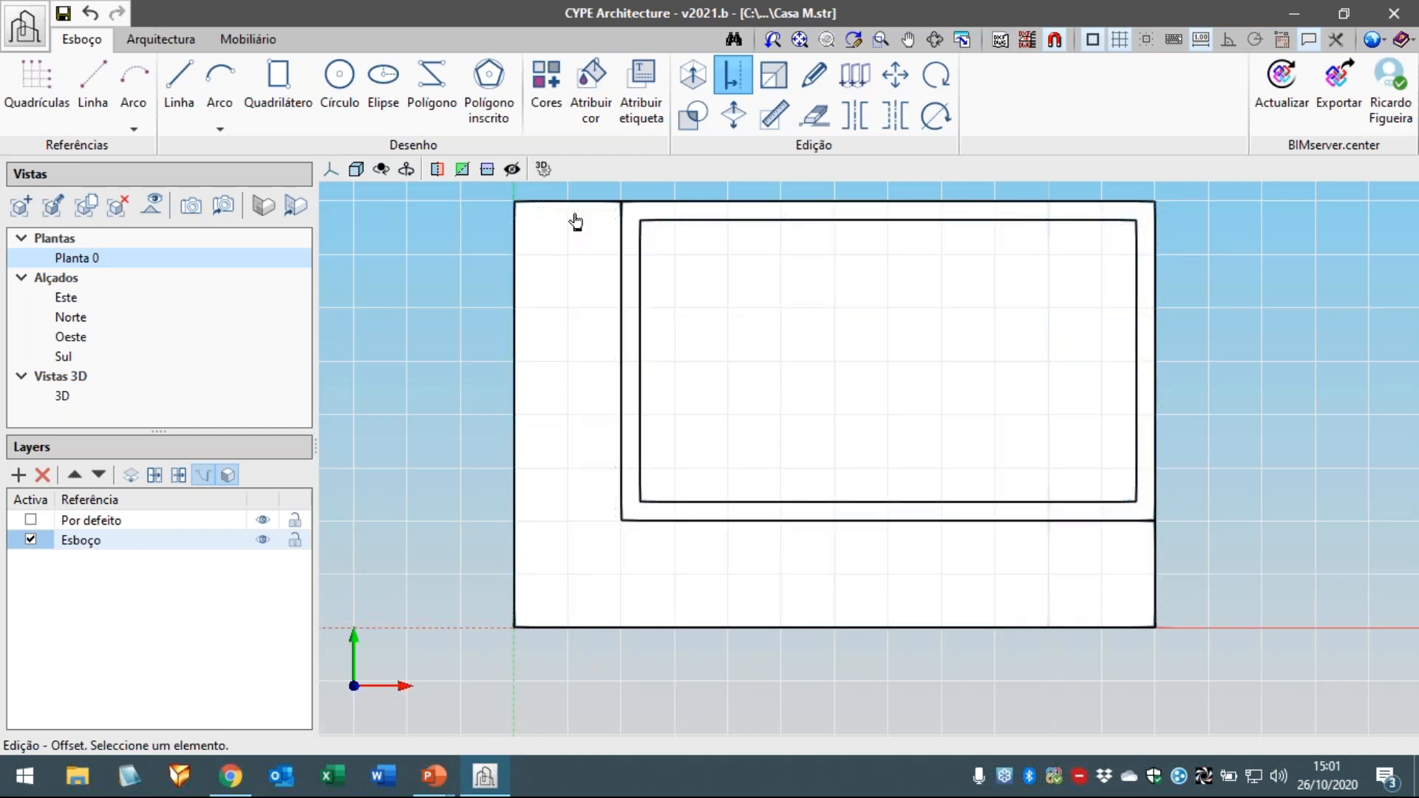
- Draw a 2 m horizontal line across the western strip, 0.35 m south of the north edge
click(177, 99)
scroll(482, 228, up, 1)
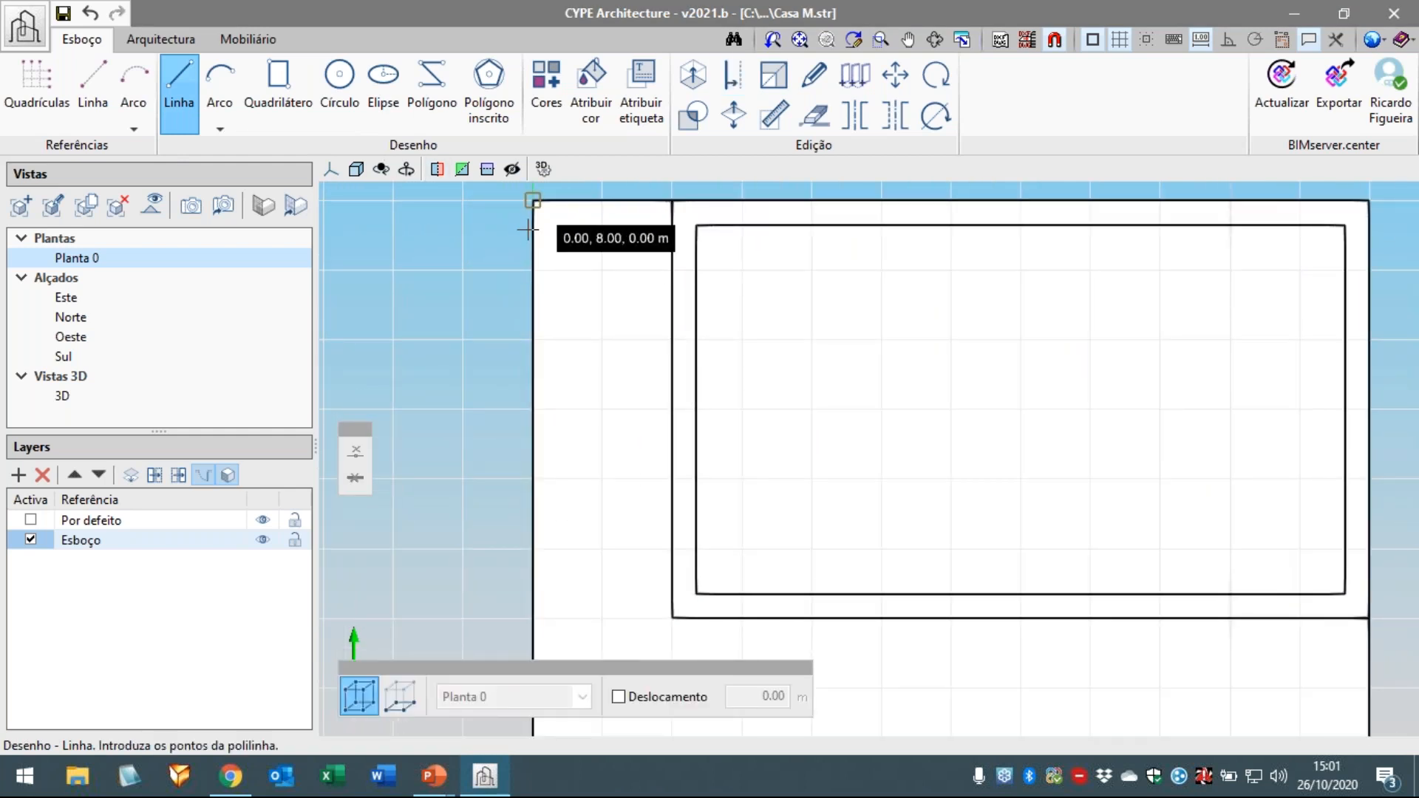
scroll(532, 240, up, 1)
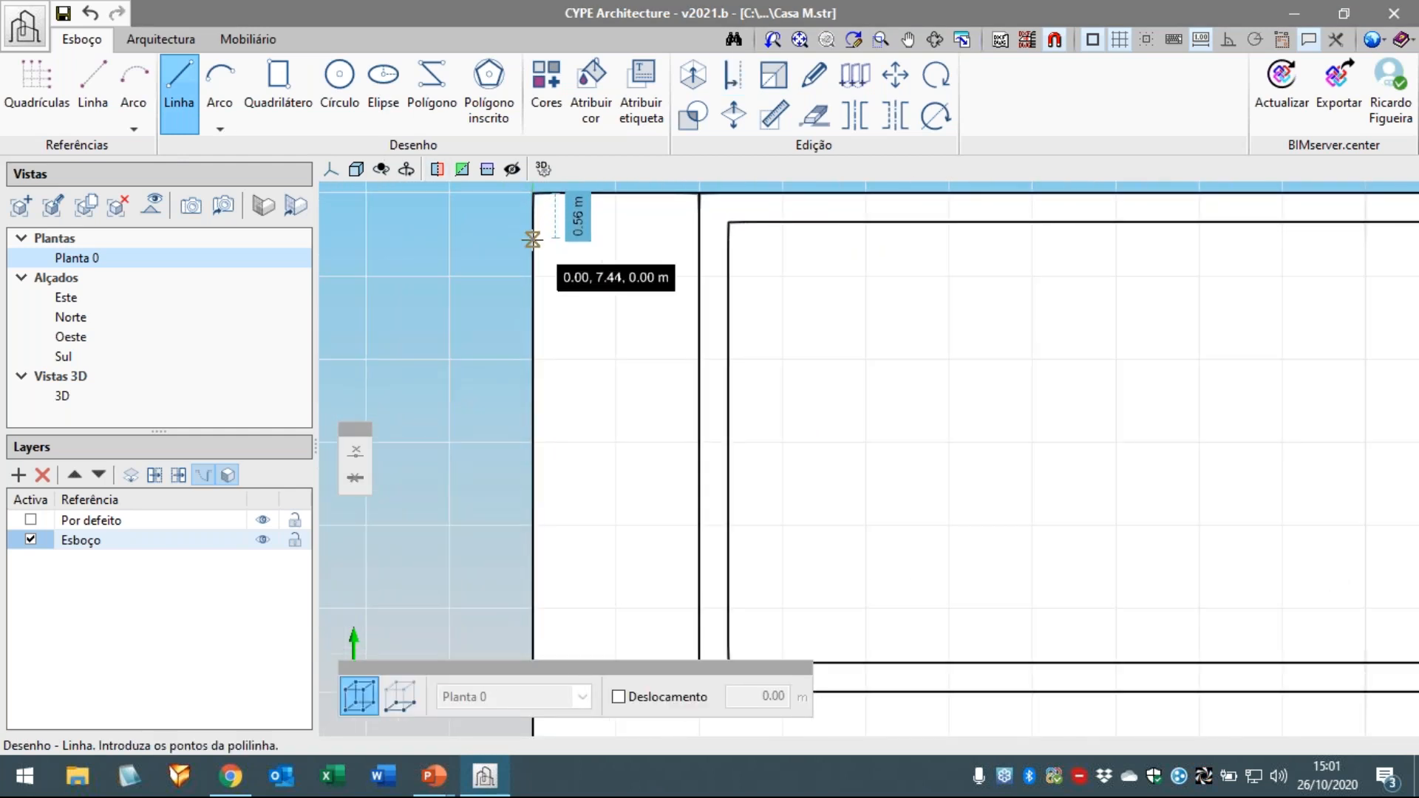
click(532, 240)
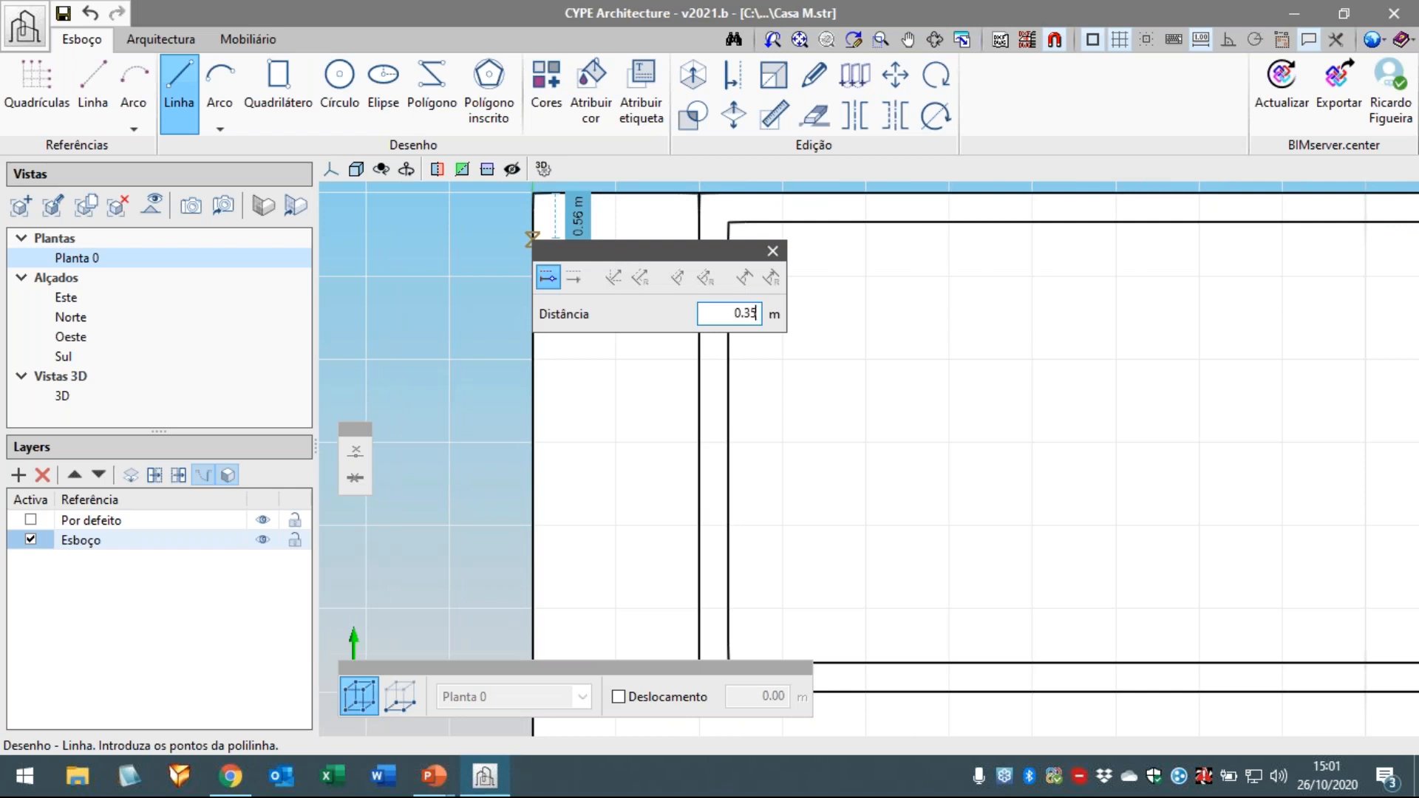
key(Return)
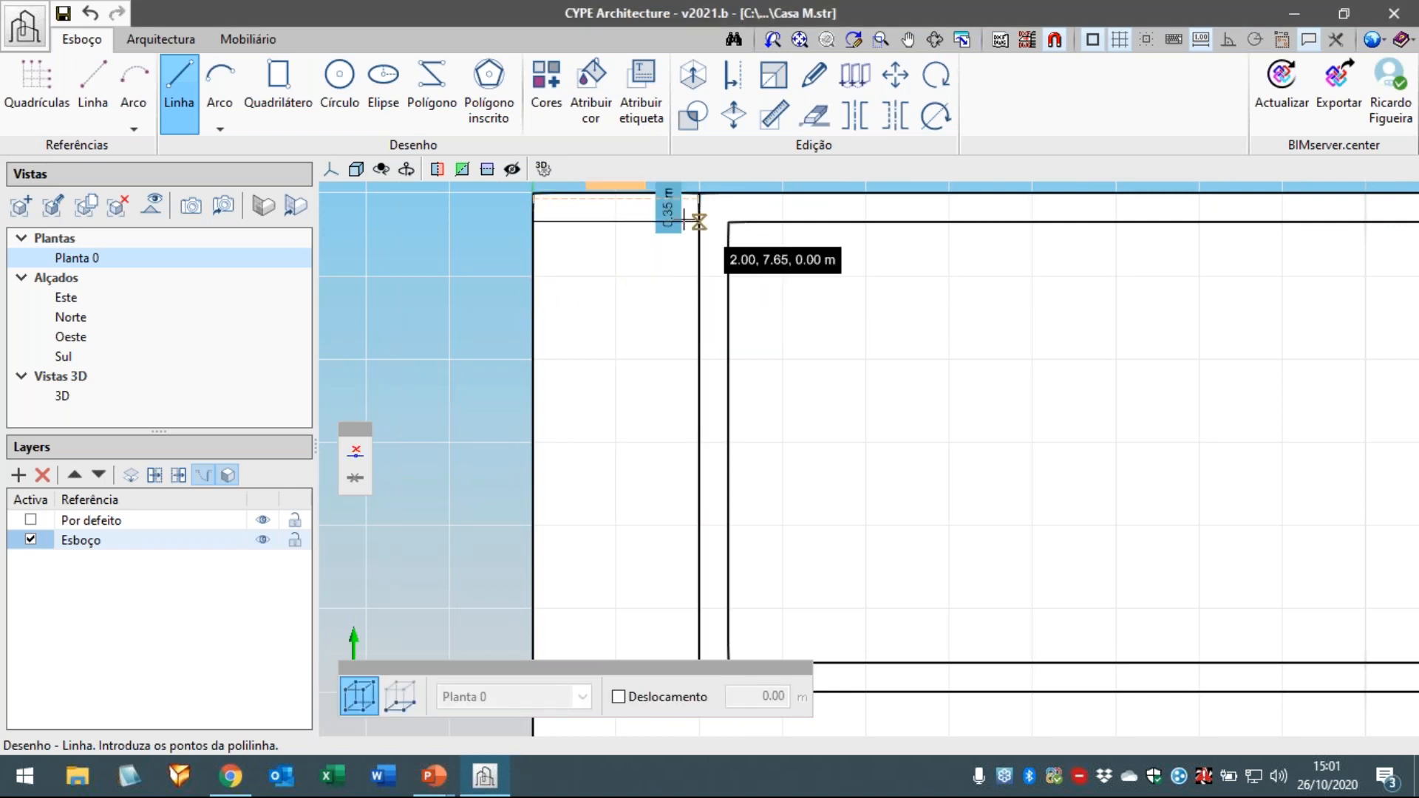
click(691, 220)
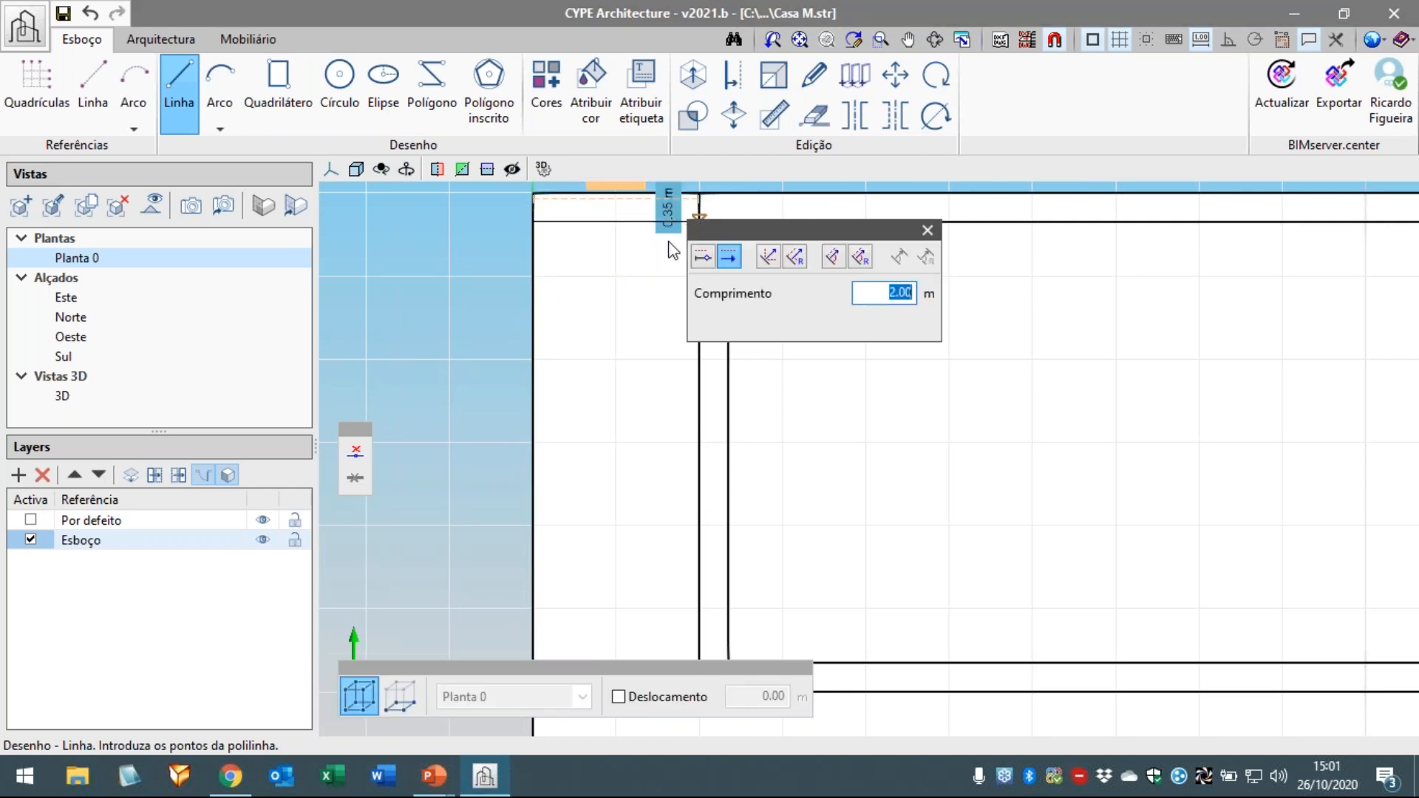
key(Return)
right_click(628, 297)
- Draw a line across the south wall thickness, 3 m from the wall's outer west corner
scroll(637, 292, down, 1)
scroll(638, 292, down, 1)
middle_drag(913, 434, 837, 405)
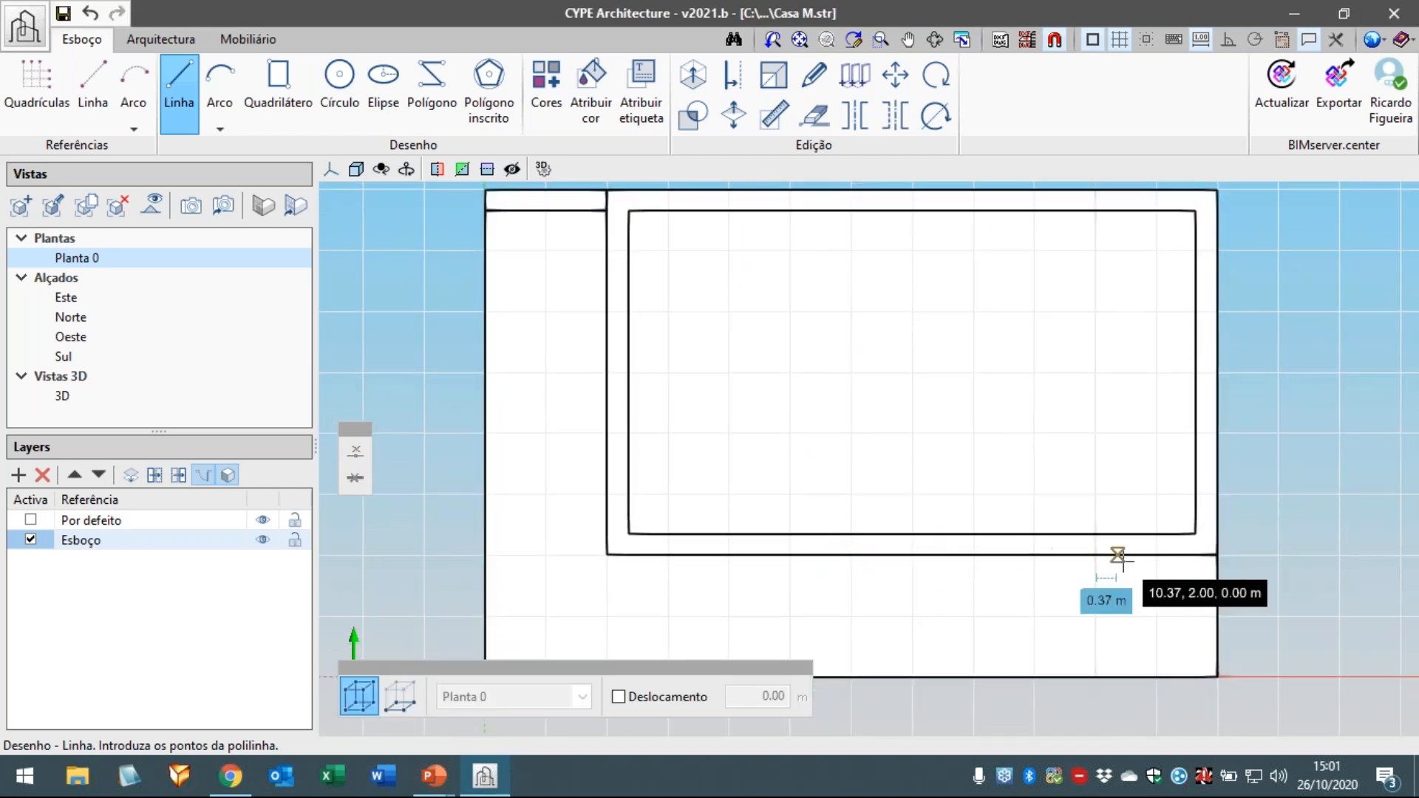
scroll(767, 555, up, 1)
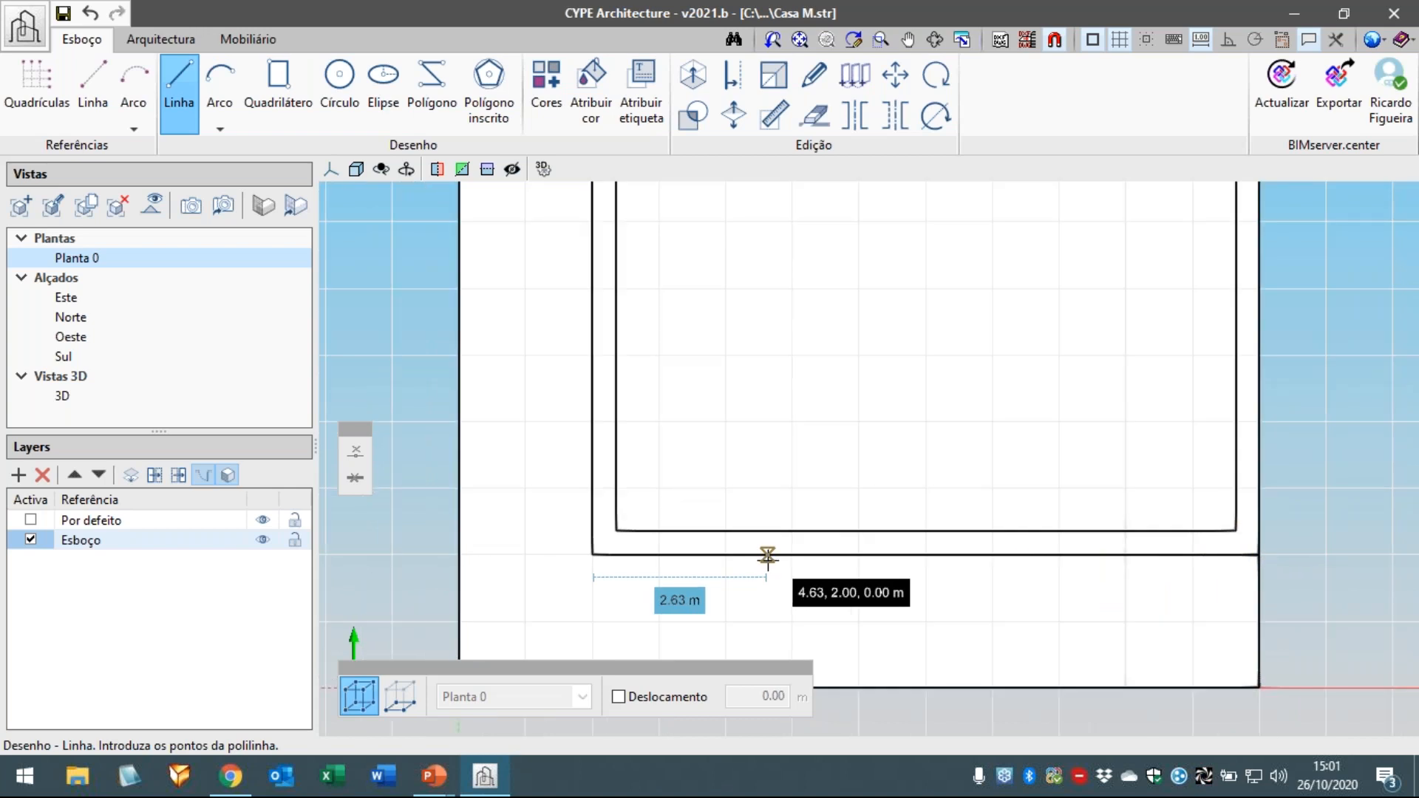
click(768, 556)
text(3)
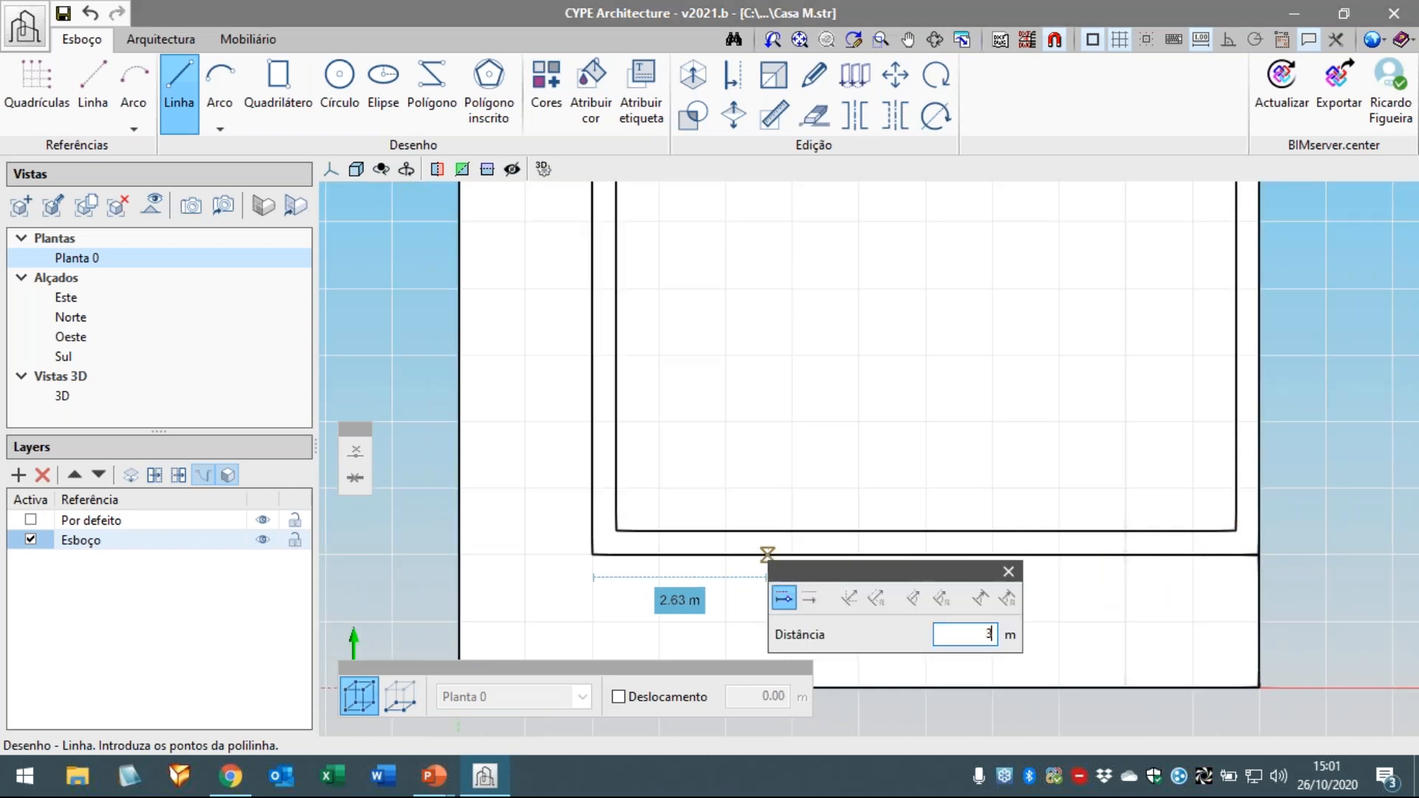
key(Return)
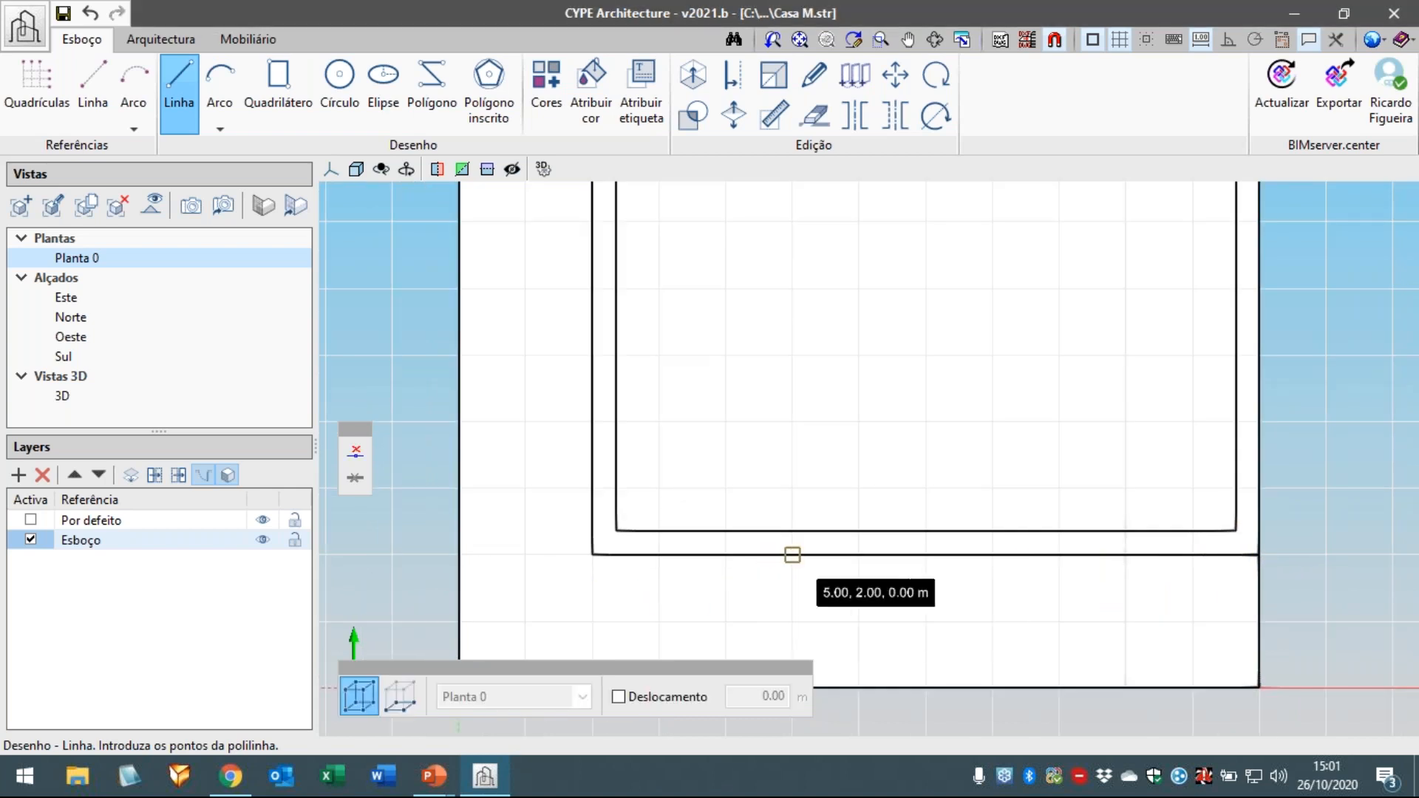
click(790, 530)
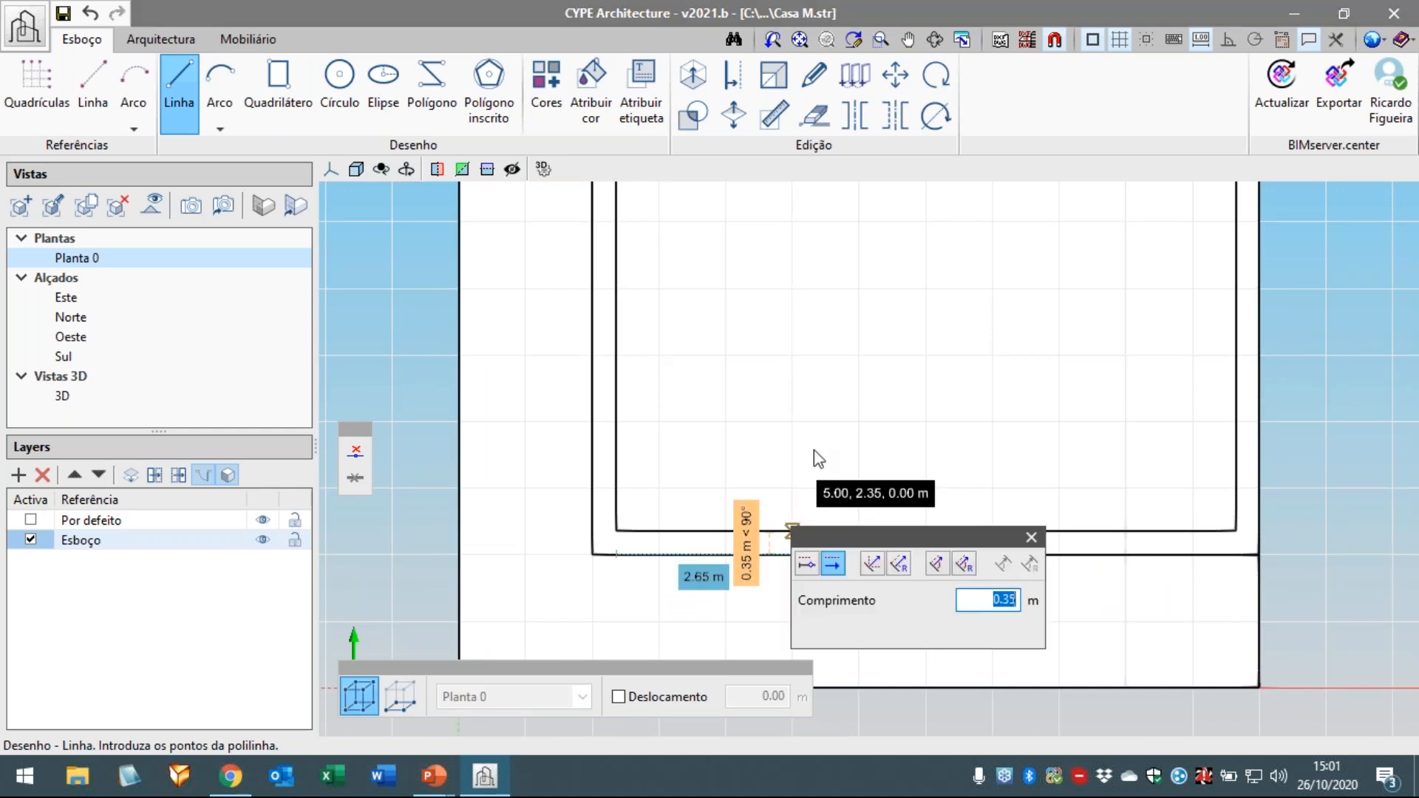
key(Return)
right_click(888, 382)
- Draw a 0.35 m line across the south wall thickness, down from the inner south-east corner to (11.65, 2)
middle_drag(1187, 530, 1072, 422)
scroll(1123, 436, up, 1)
click(1124, 432)
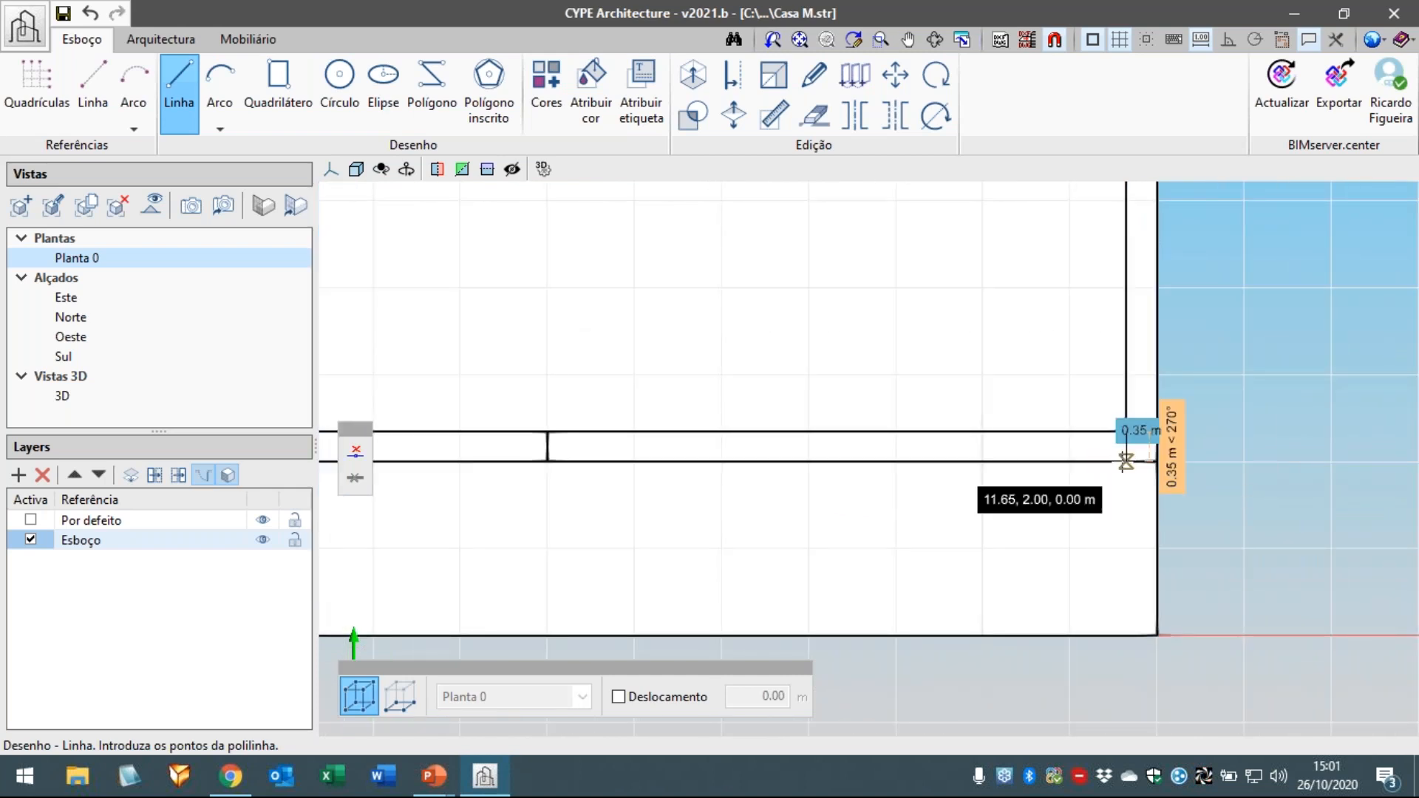
key(Return)
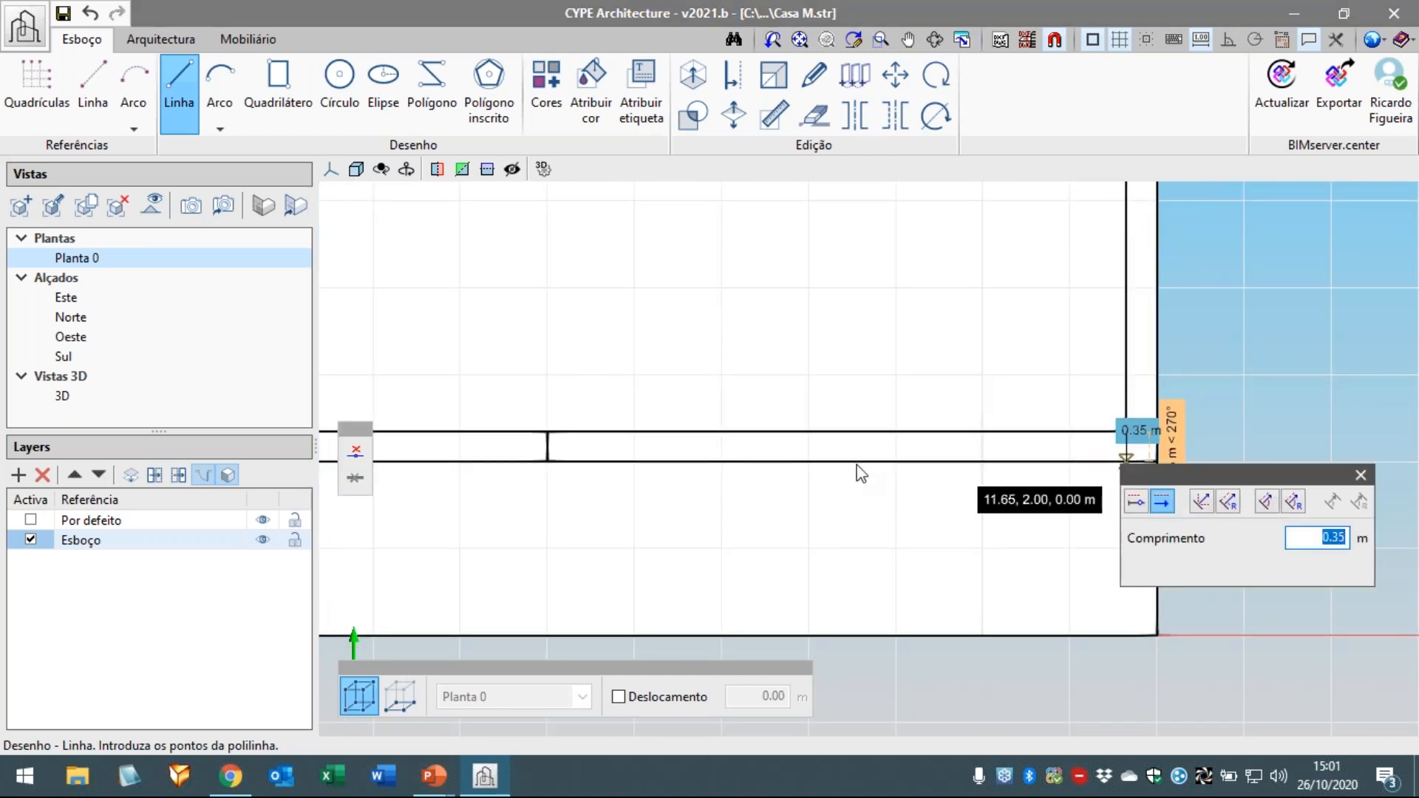
key(Return)
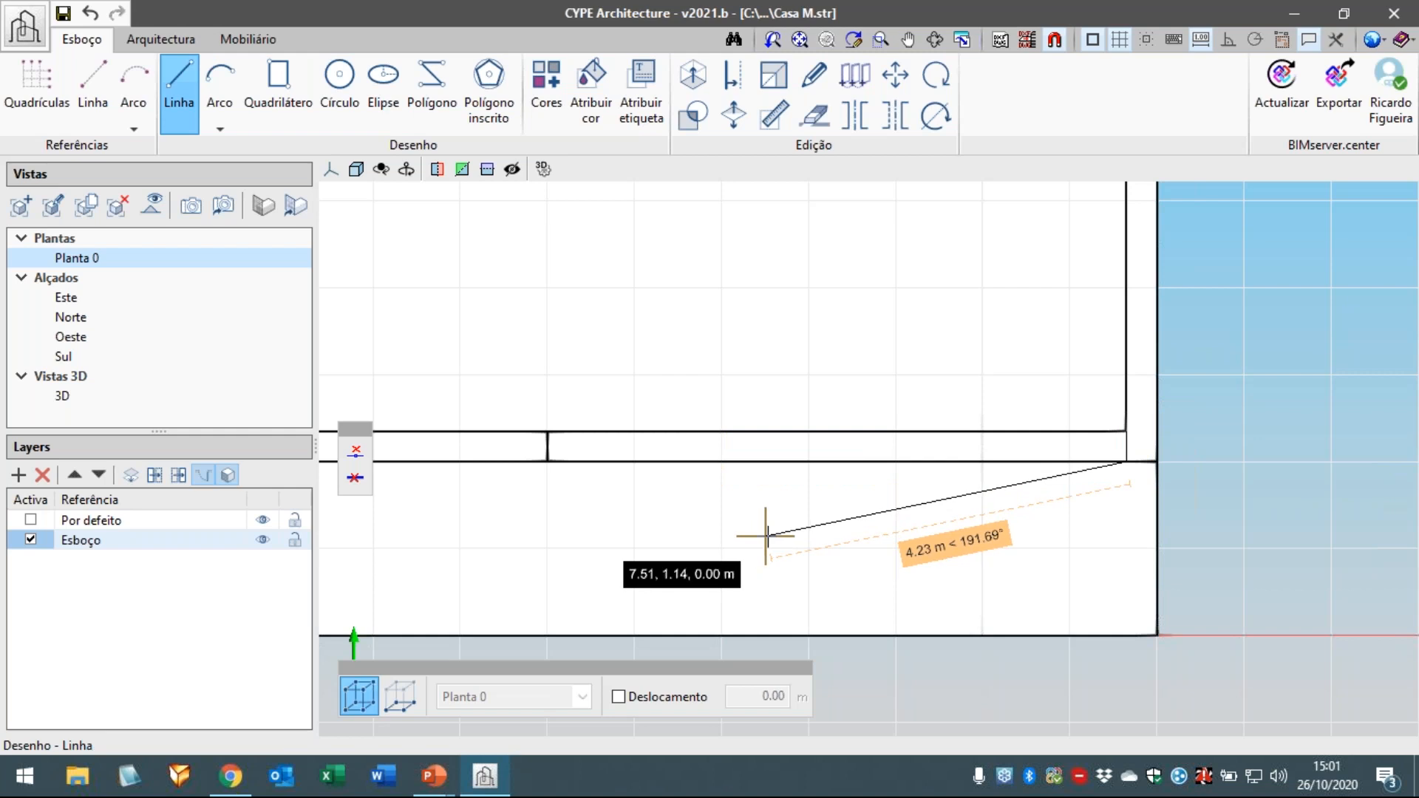
right_click(742, 524)
- Draw the opening's centre line in the south wall between the midpoints of its two end lines, from x = 5 to x = 11.65
scroll(537, 481, up, 3)
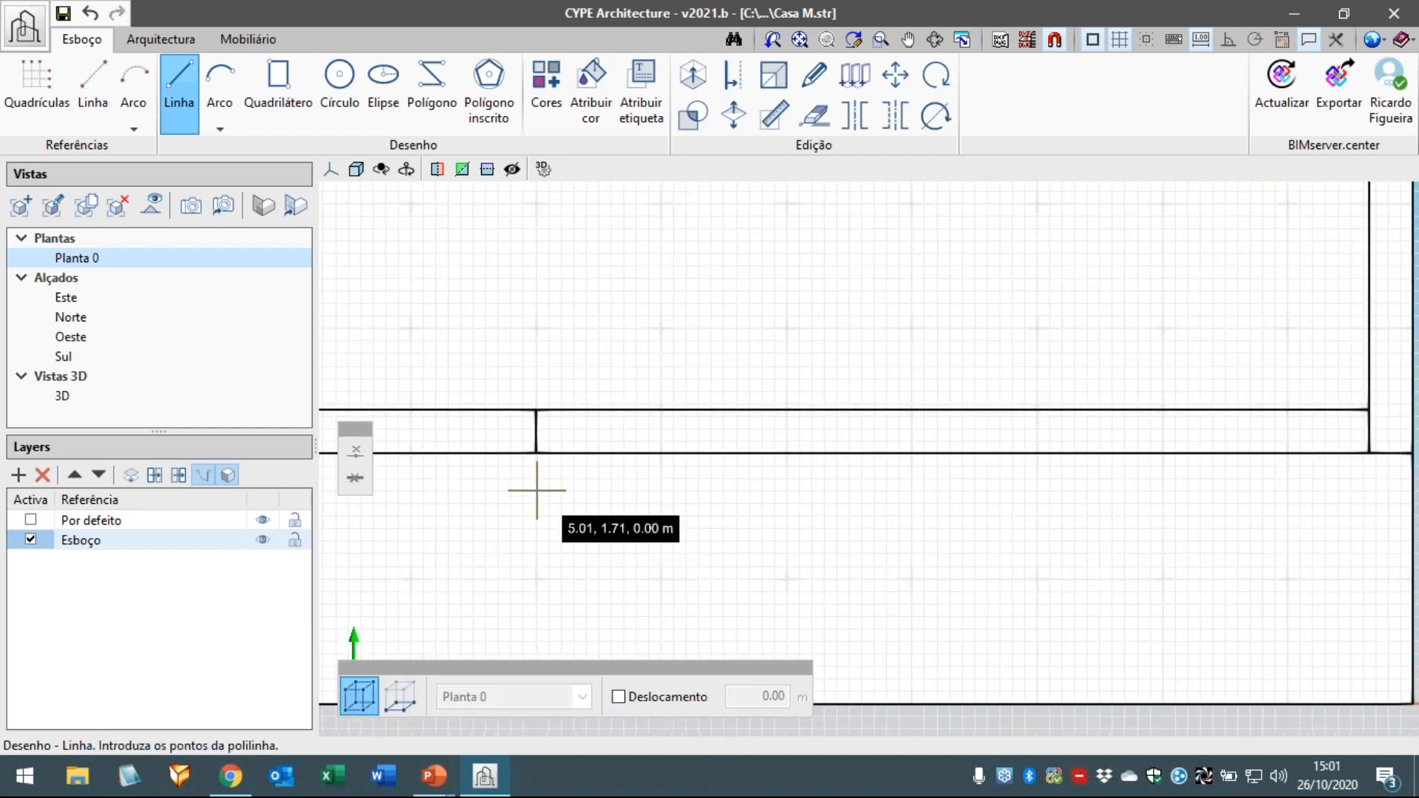
scroll(532, 410, up, 1)
click(536, 415)
scroll(614, 418, down, 7)
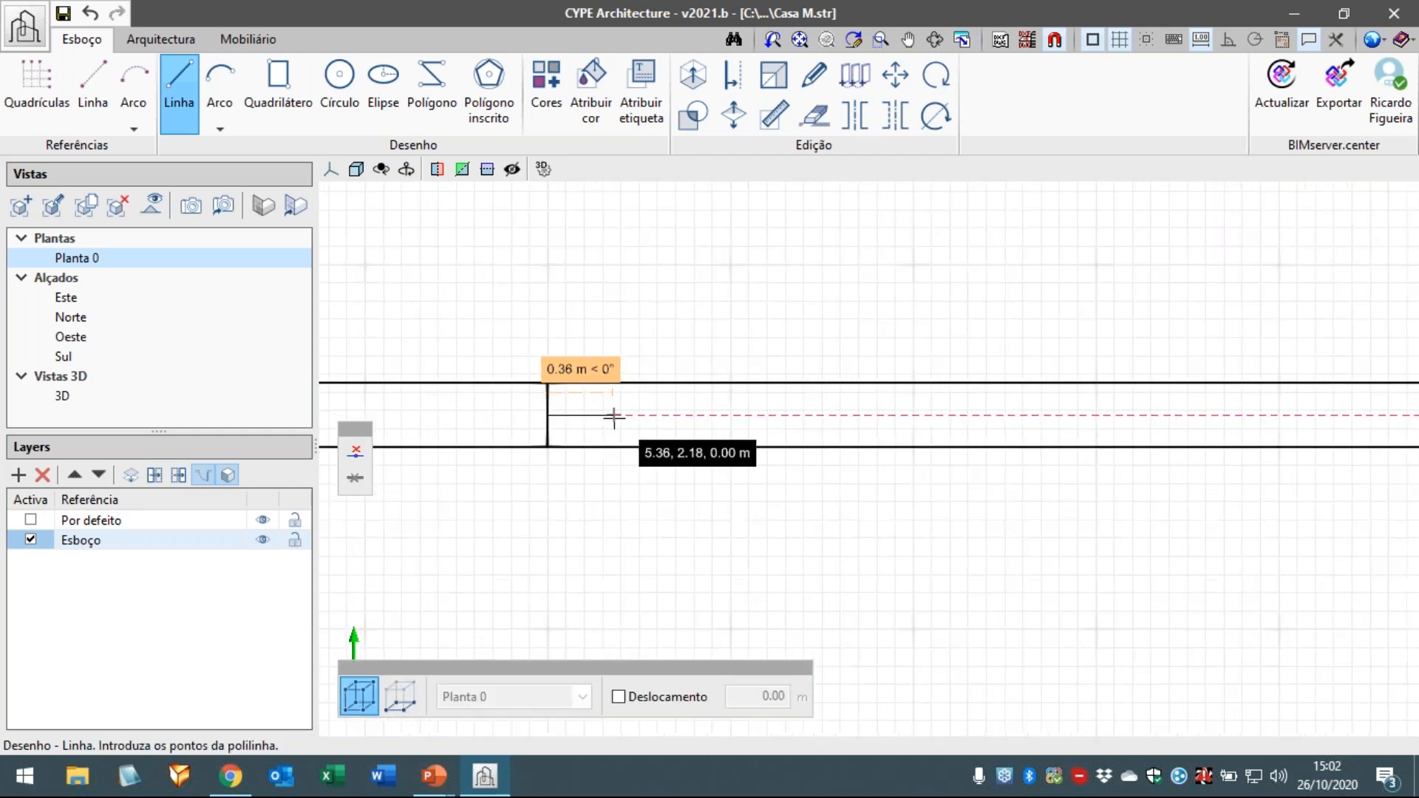
scroll(1180, 414, up, 2)
scroll(1220, 416, up, 1)
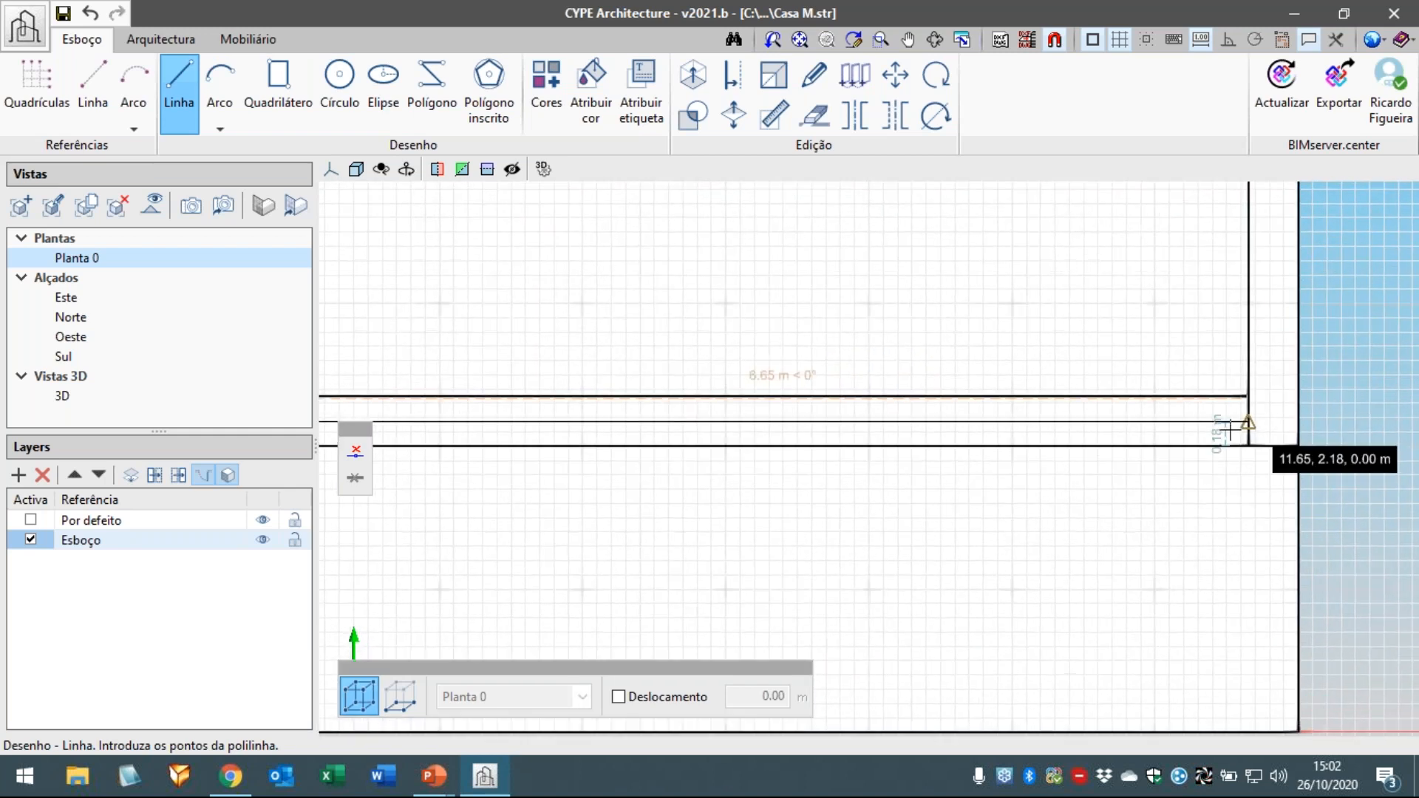
click(1248, 423)
right_click(1099, 513)
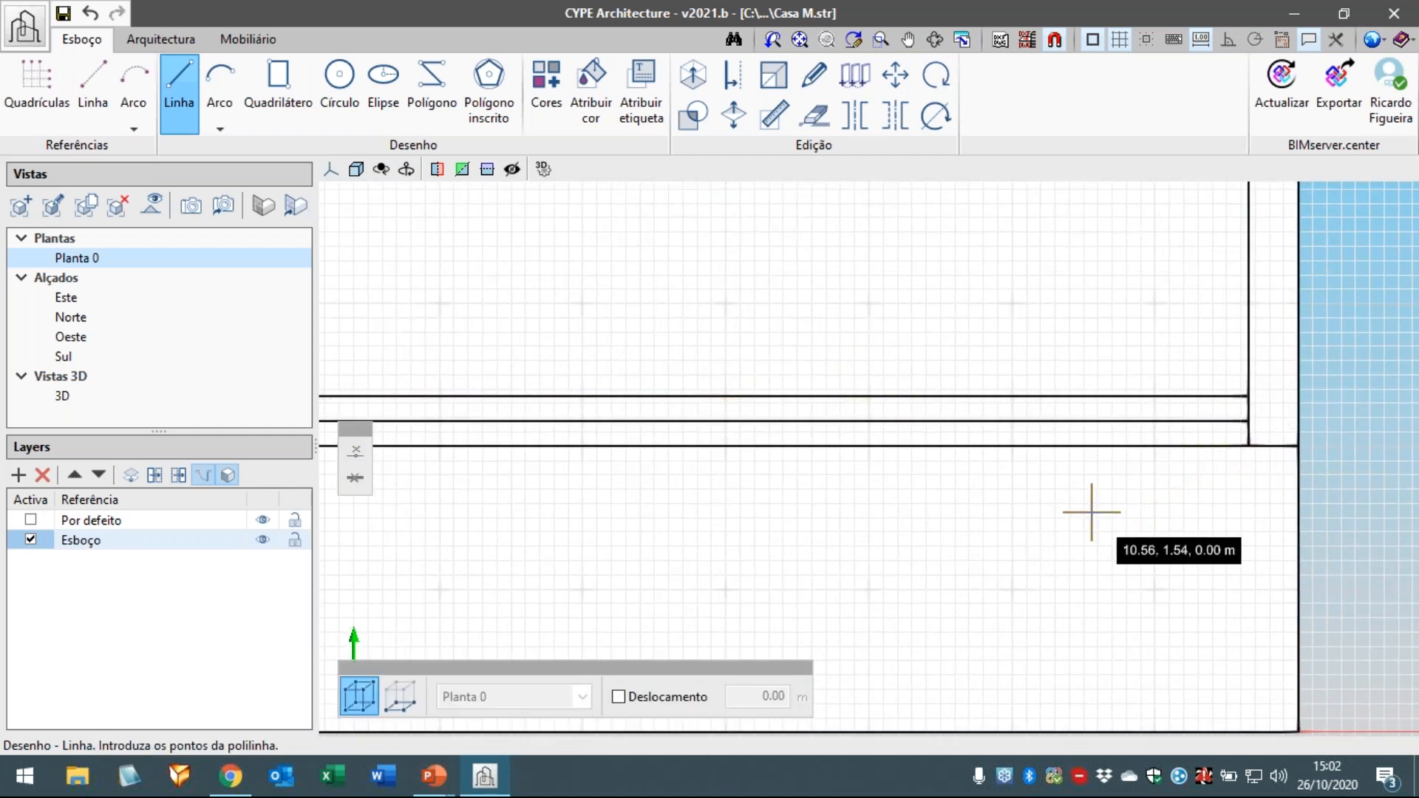
- Draw a line across the east wall thickness, 2 m north of the south wall's outer face
scroll(1091, 511, down, 2)
middle_drag(1091, 513, 984, 521)
middle_drag(1157, 421, 1067, 485)
scroll(1118, 444, up, 1)
scroll(1067, 485, down, 1)
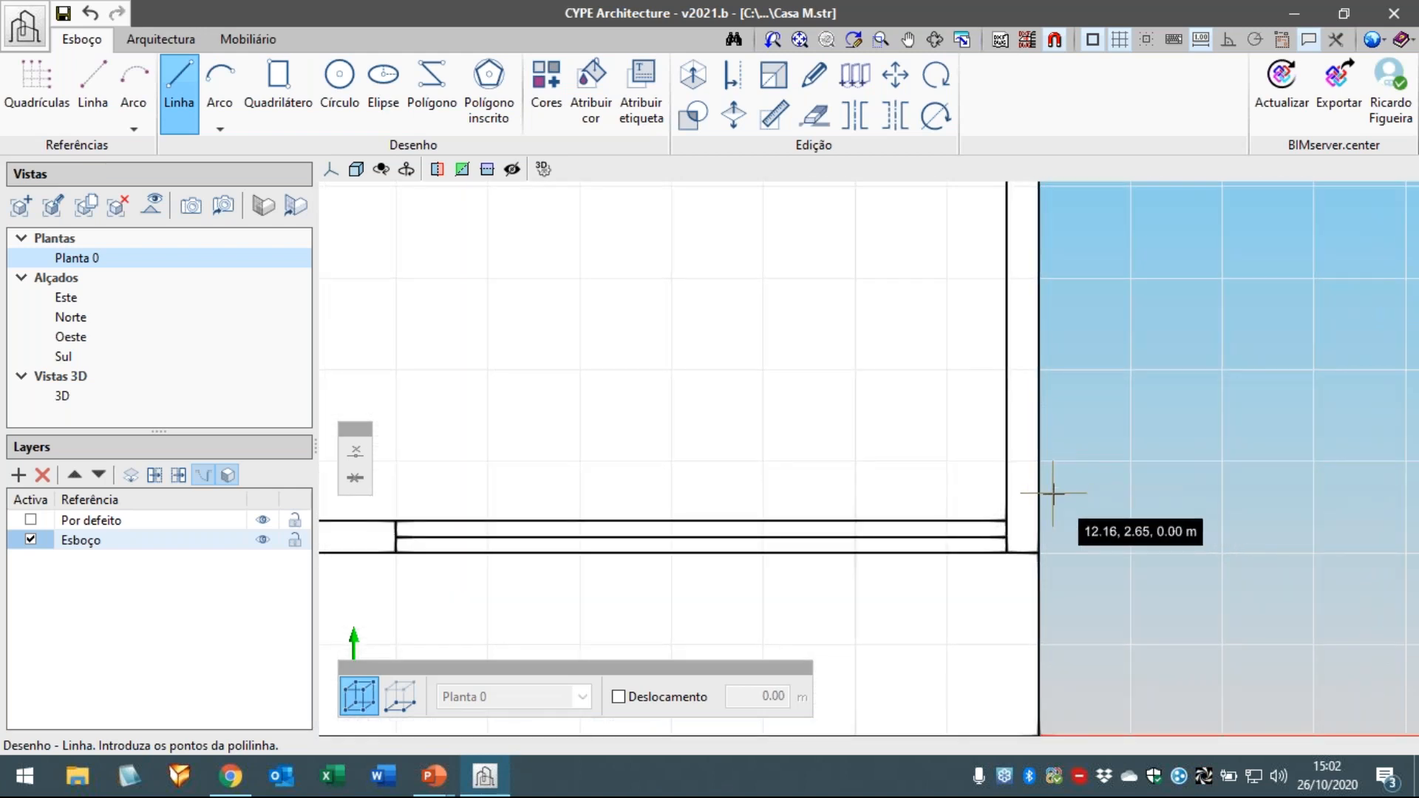
scroll(1046, 477, down, 1)
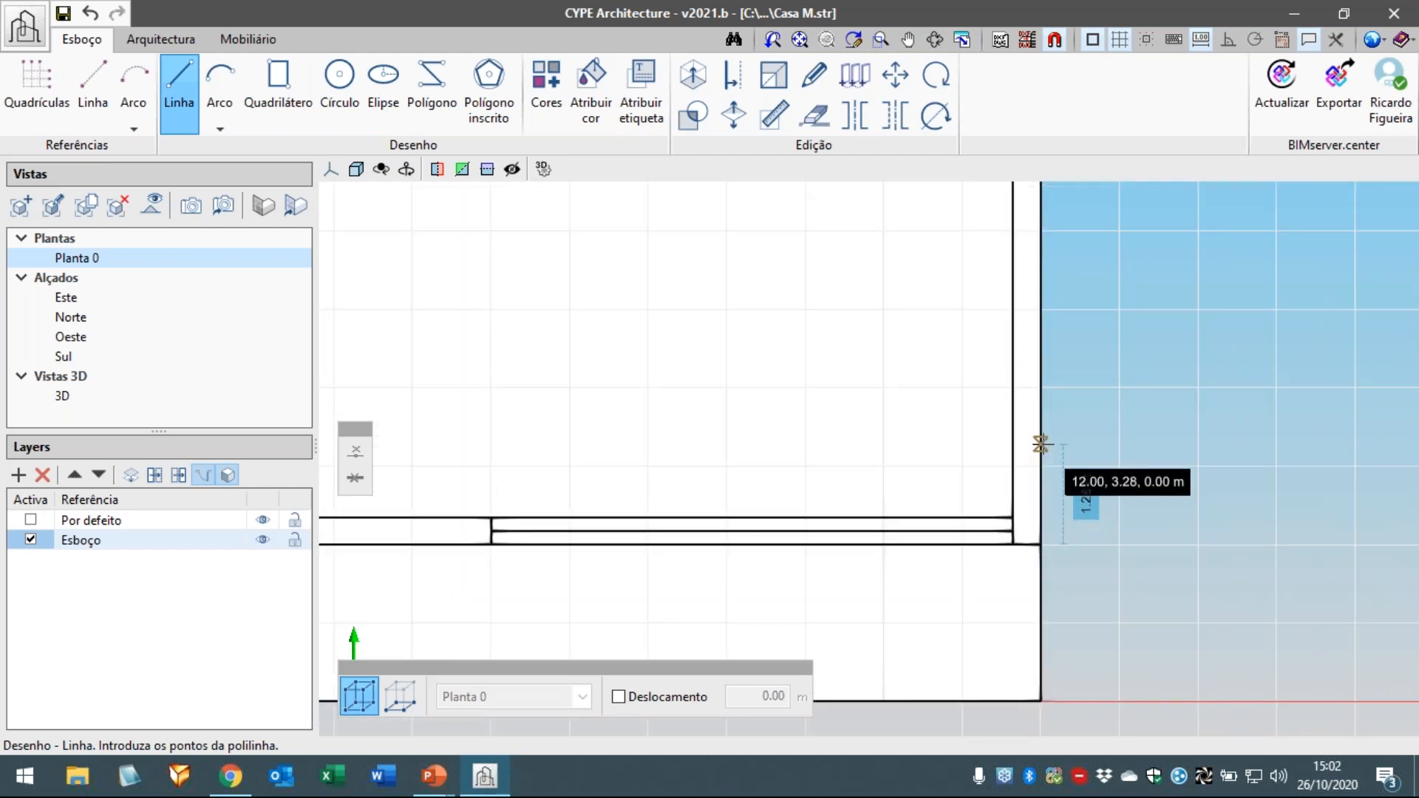
click(1041, 444)
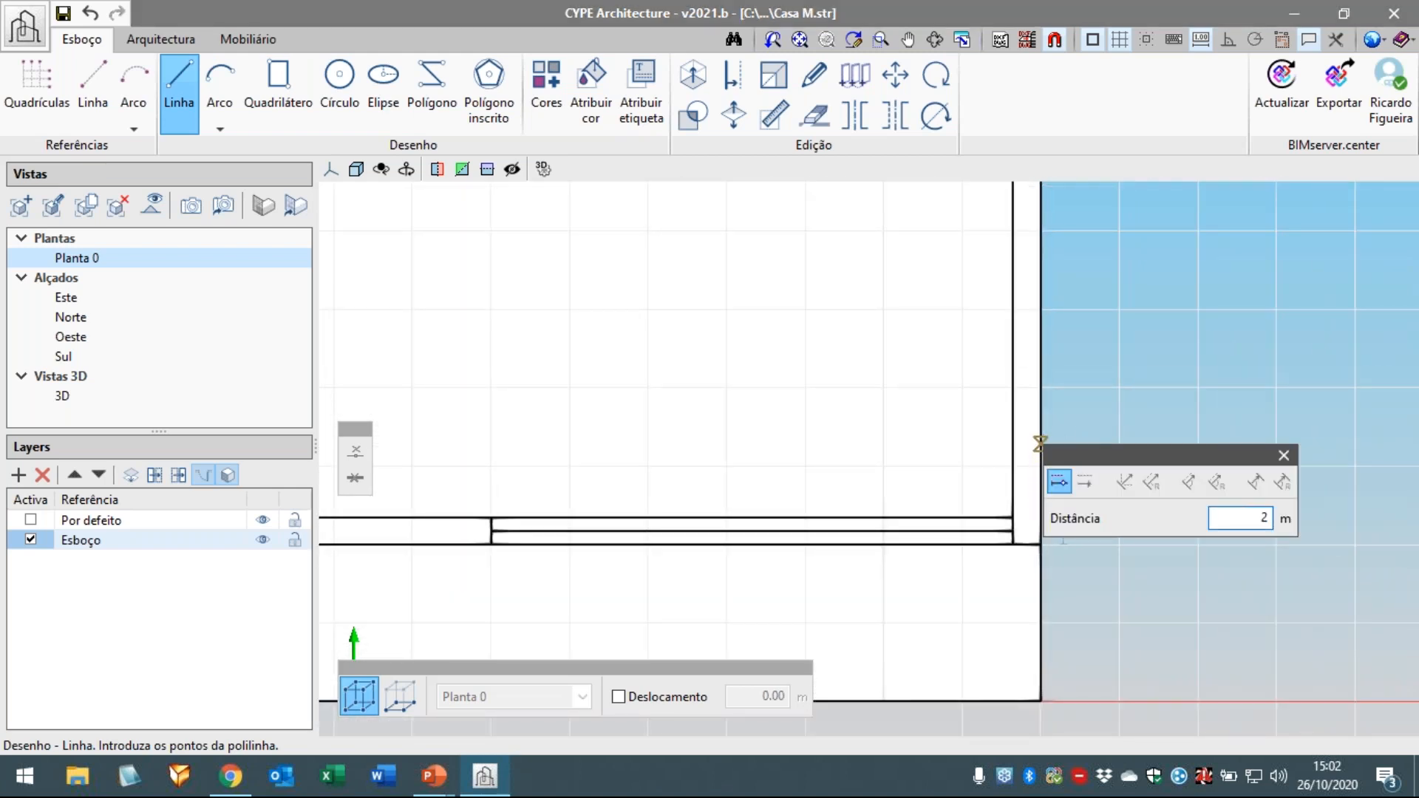
text(2)
key(Return)
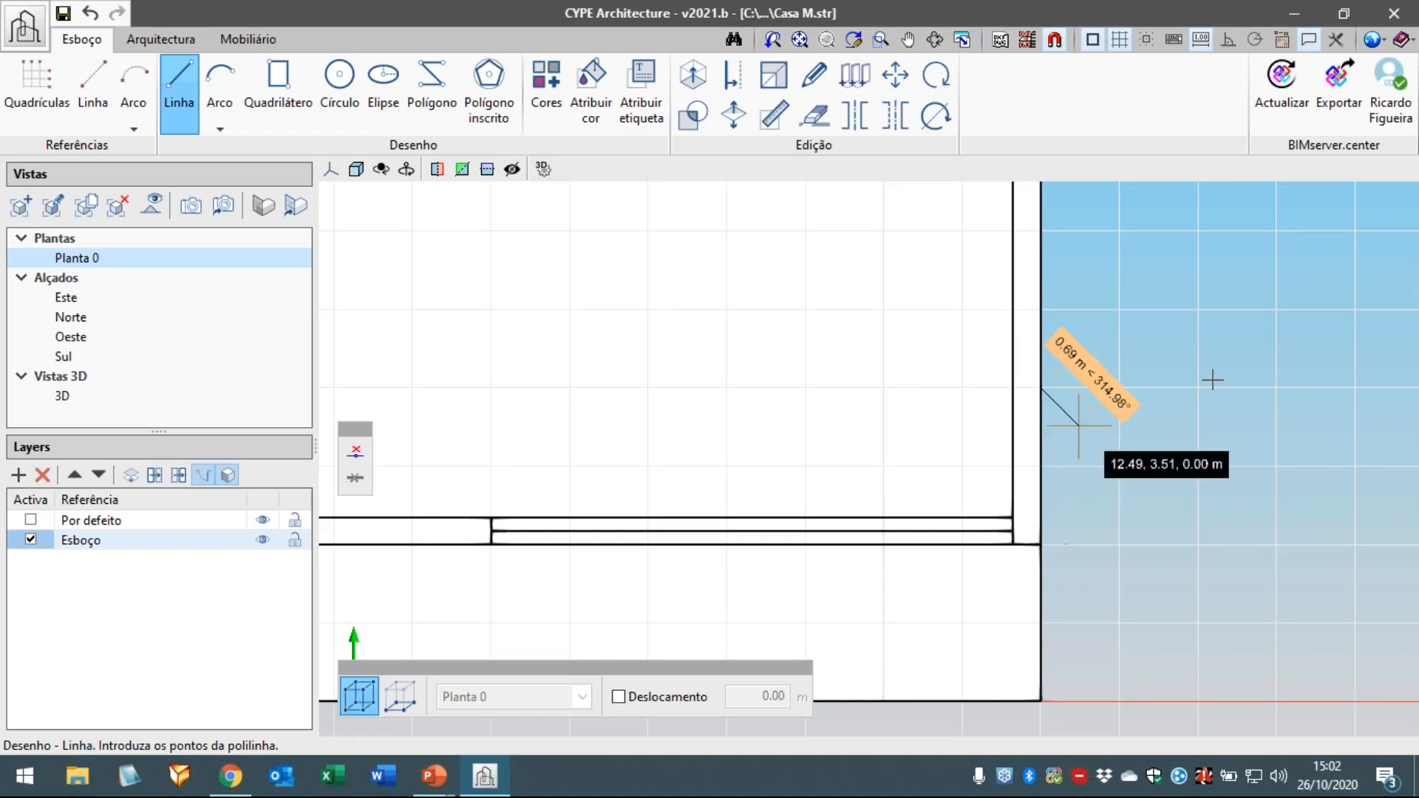
click(991, 375)
key(Return)
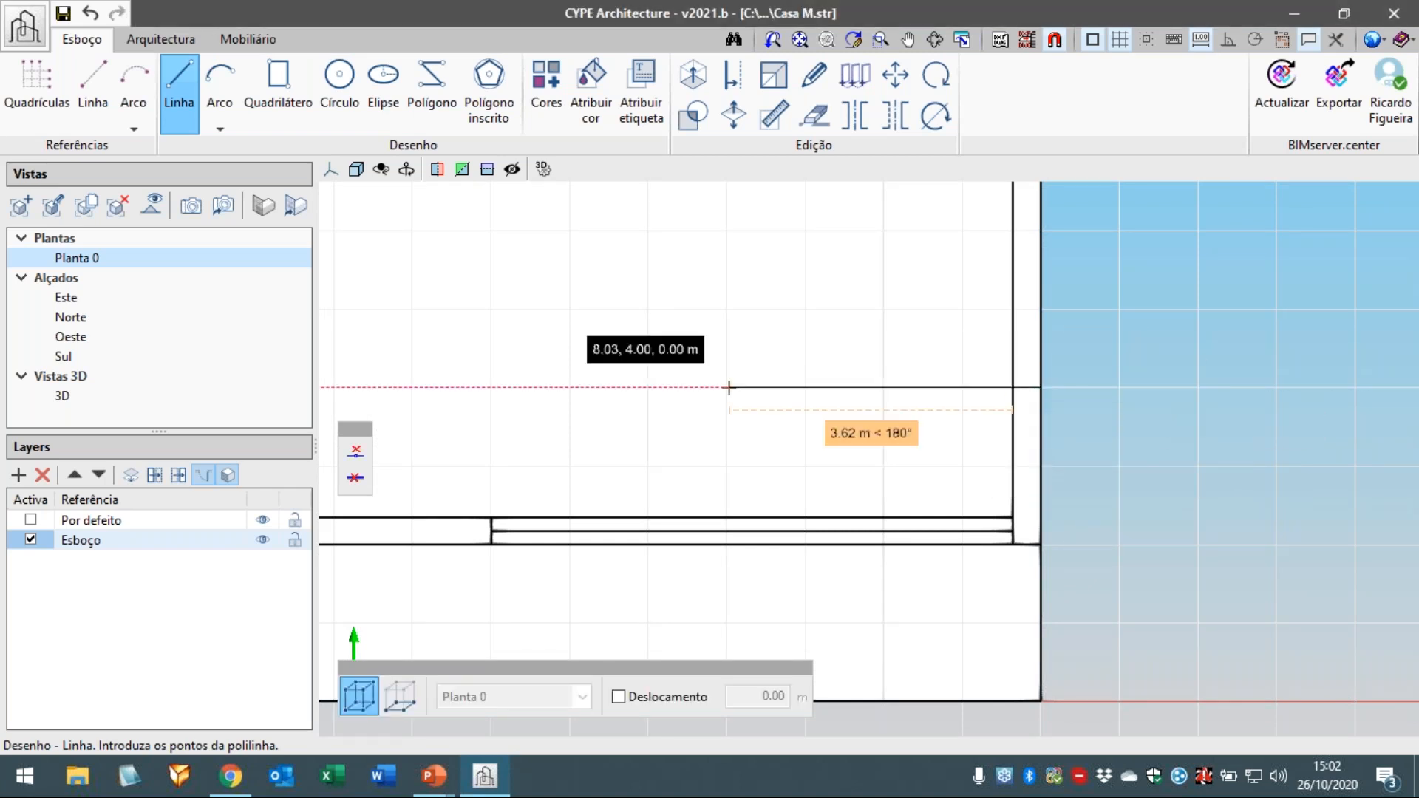
right_click(761, 337)
- Draw a second line across the east wall thickness, starting at (12, 6) on the outer face
middle_drag(990, 270, 923, 379)
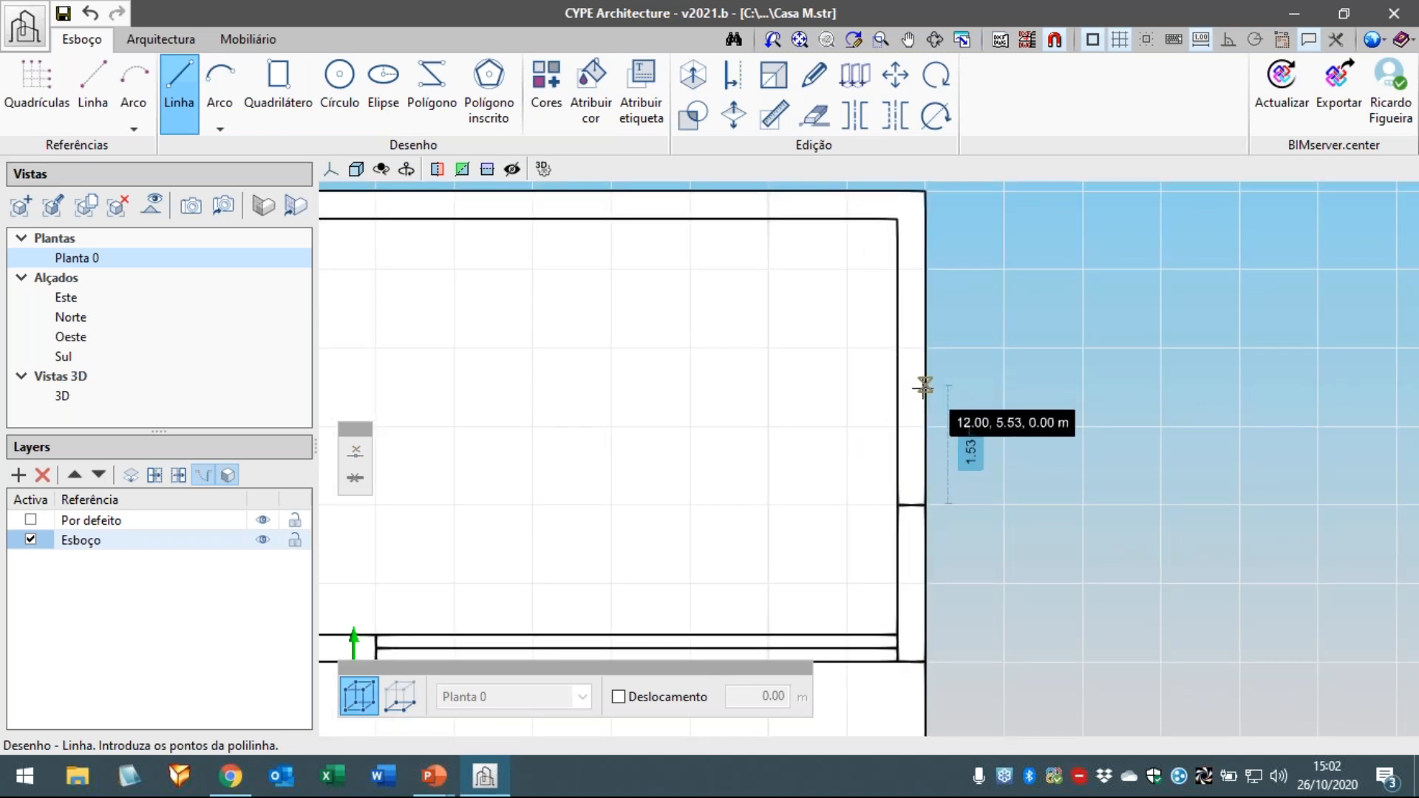
click(924, 389)
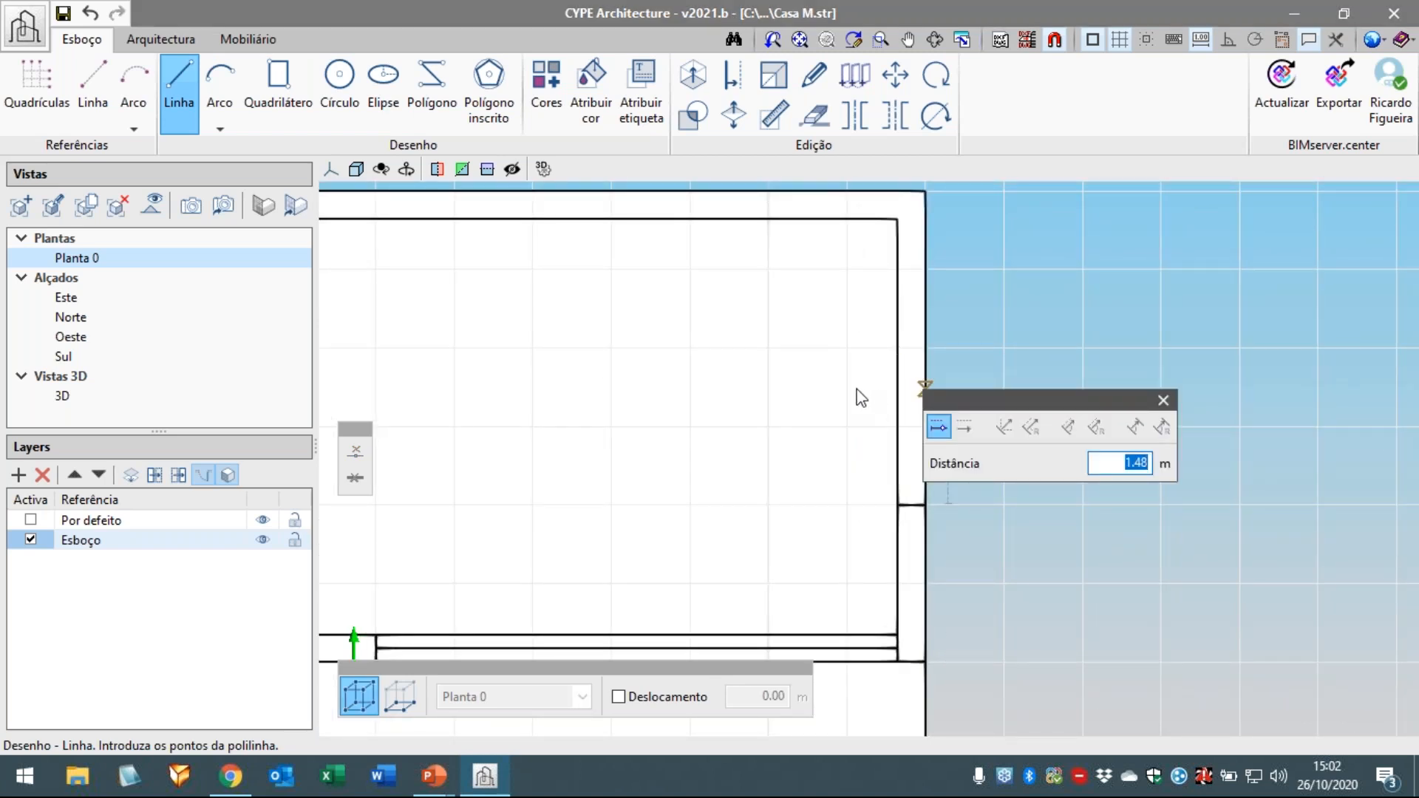
key(Return)
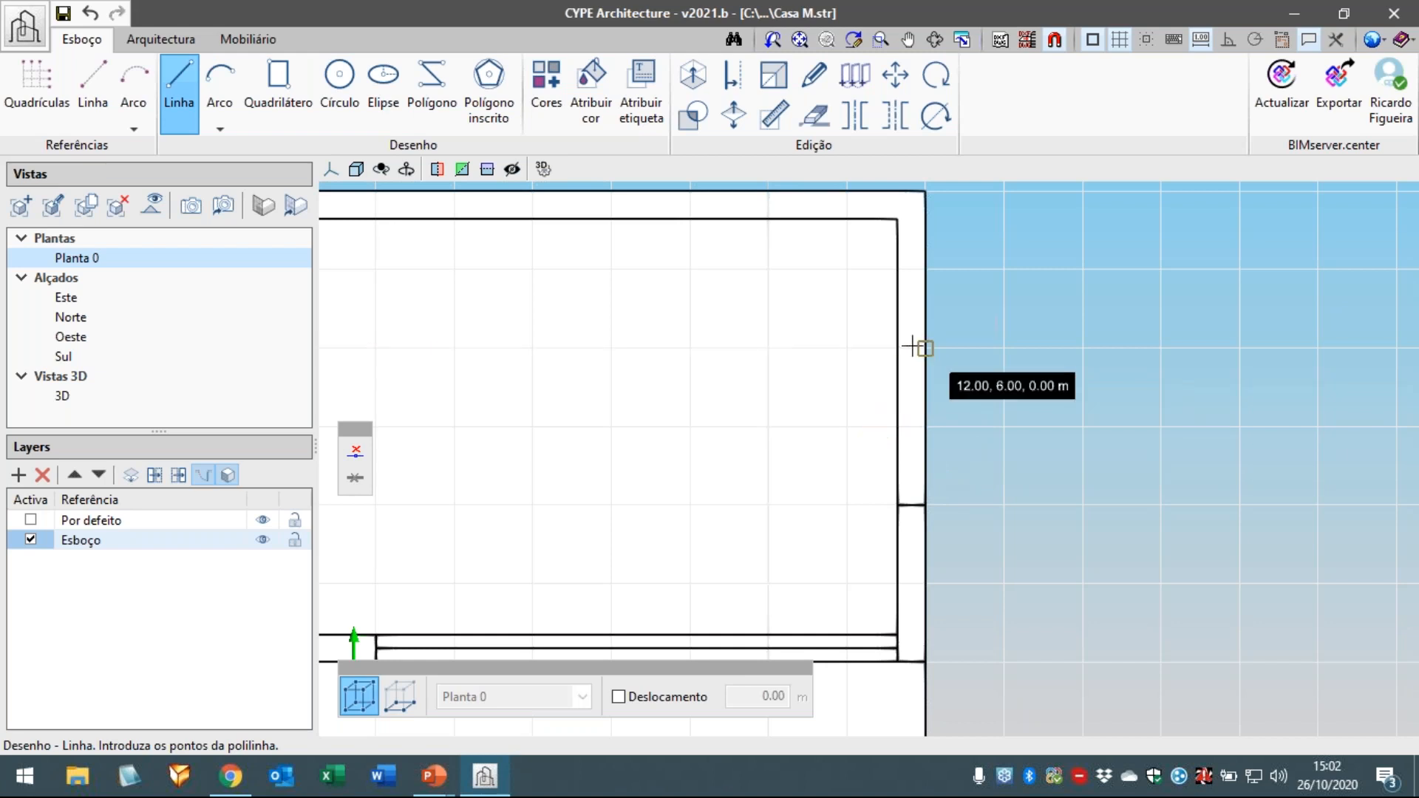
click(886, 347)
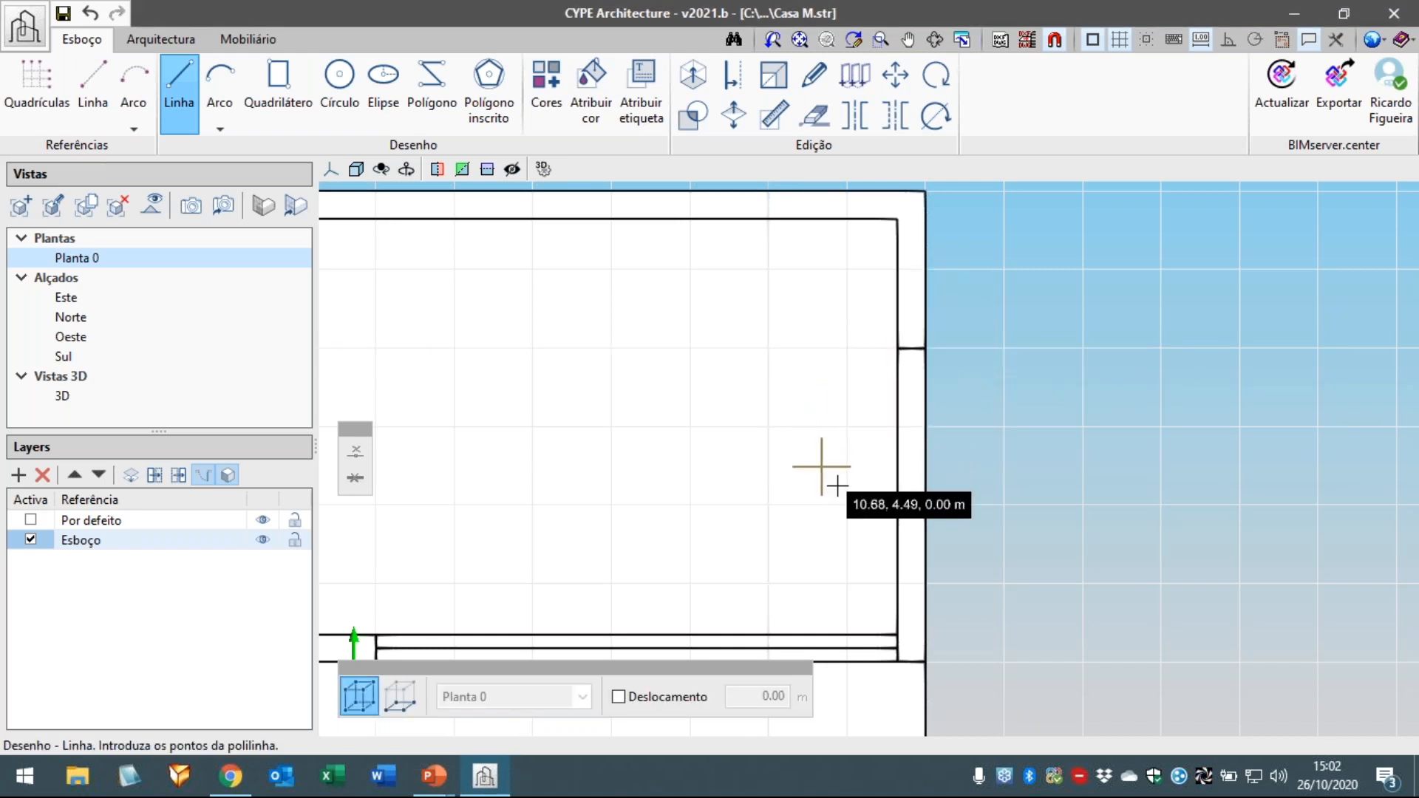
- Draw the opening's centre line in the east wall between the midpoints of the cross lines at y = 4 and y = 6
scroll(903, 508, up, 2)
scroll(926, 503, up, 2)
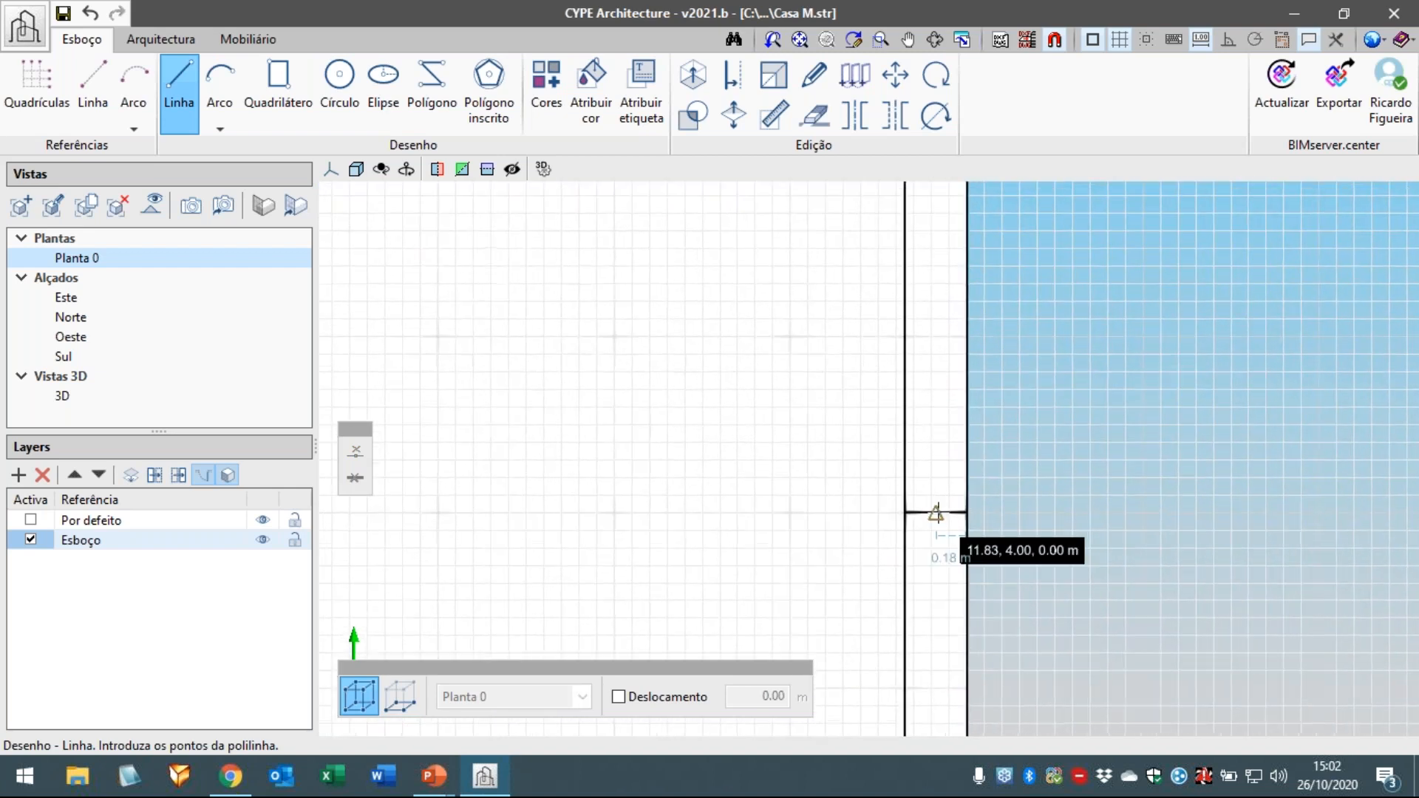
scroll(928, 405, down, 1)
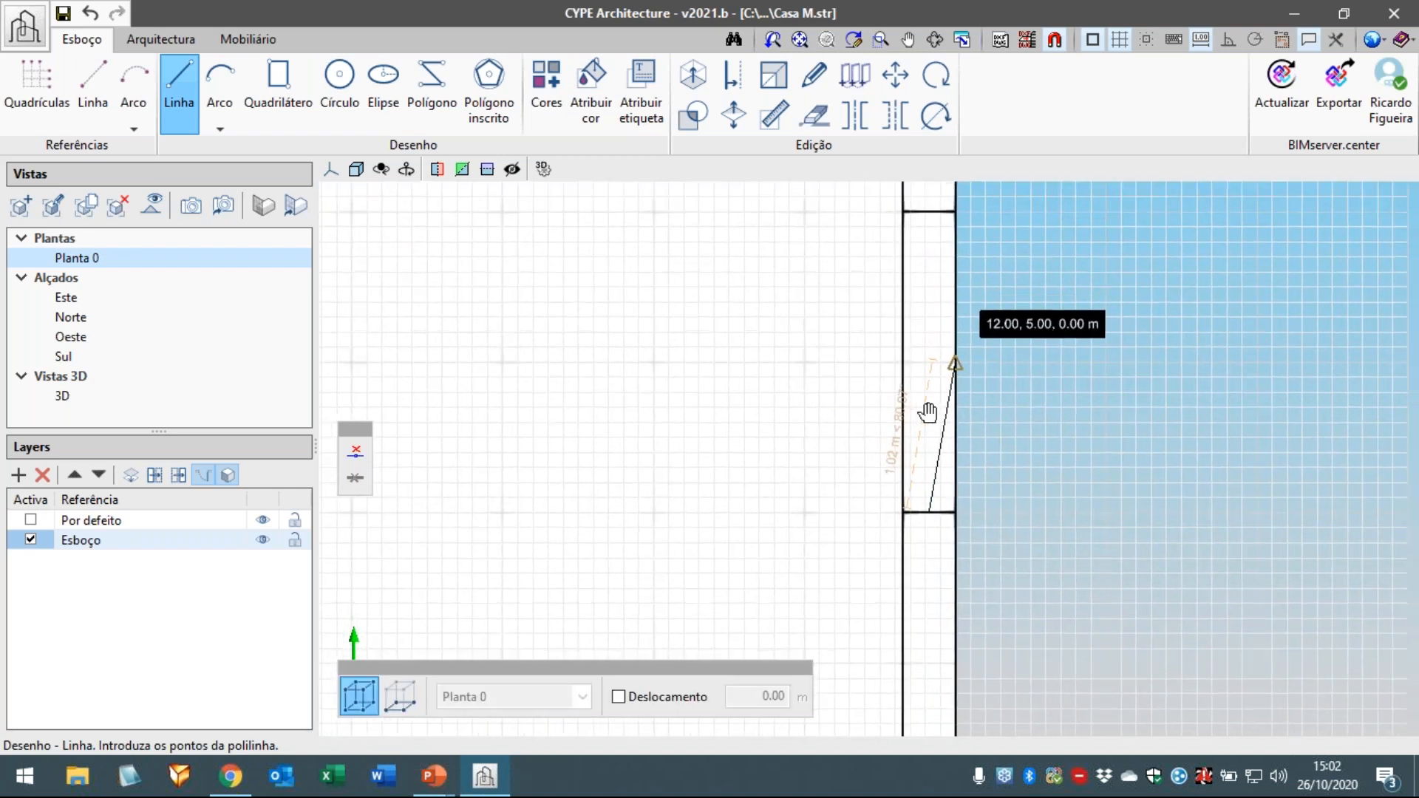
key(Escape)
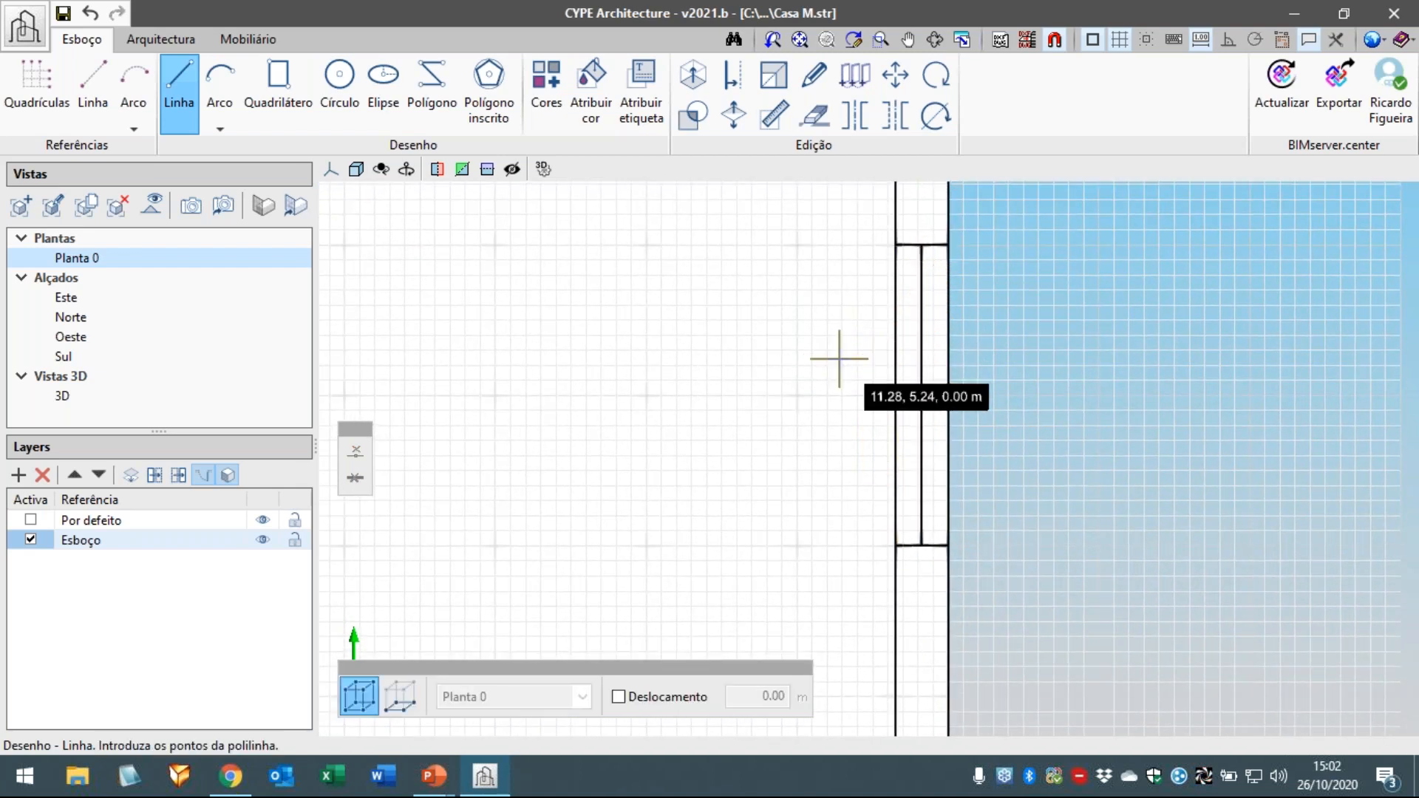
- Draw a line across the west wall thickness, 0.1 m north of the room's inner southwest corner
scroll(827, 370, down, 2)
middle_drag(736, 428, 1029, 374)
middle_drag(747, 429, 887, 431)
scroll(887, 431, down, 1)
scroll(823, 411, up, 4)
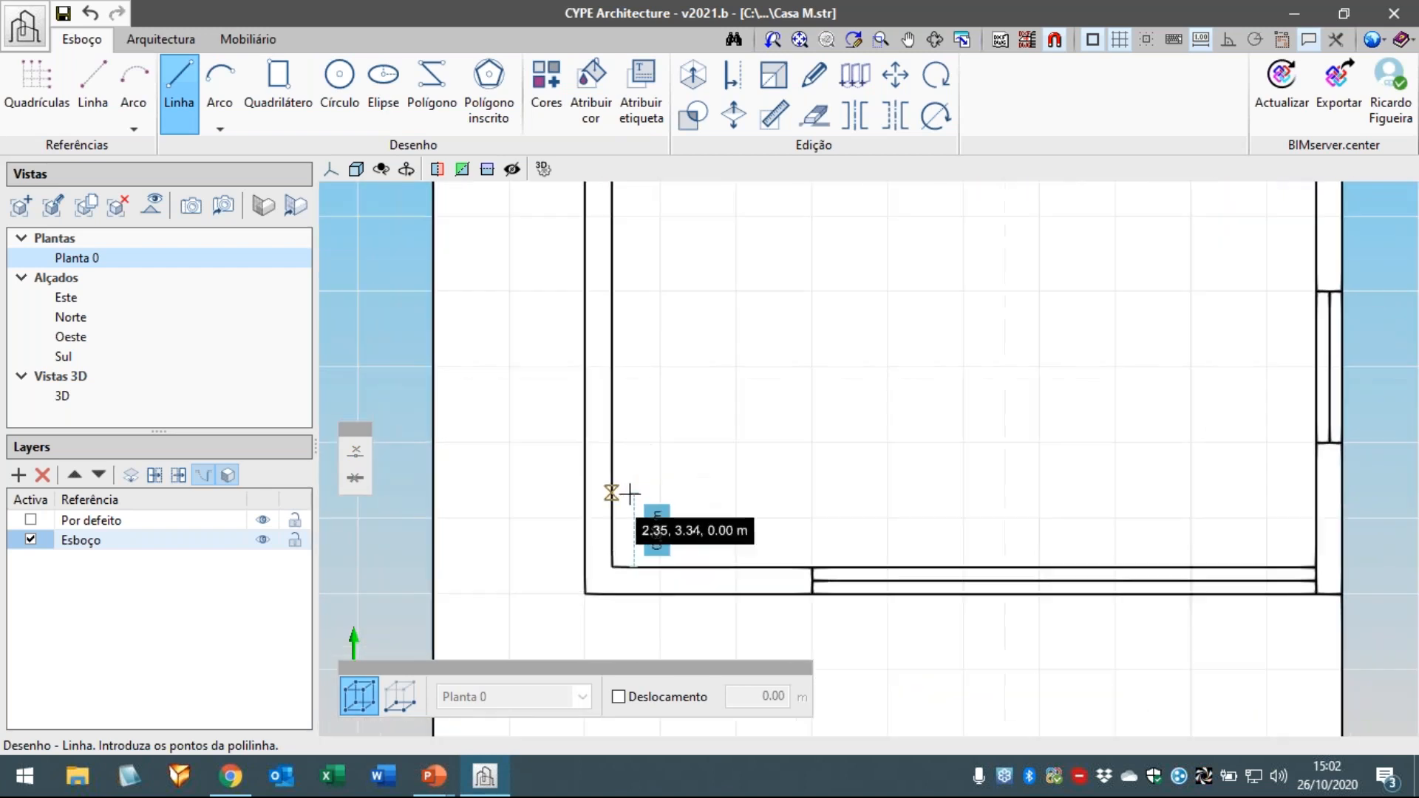
scroll(602, 563, up, 1)
click(599, 576)
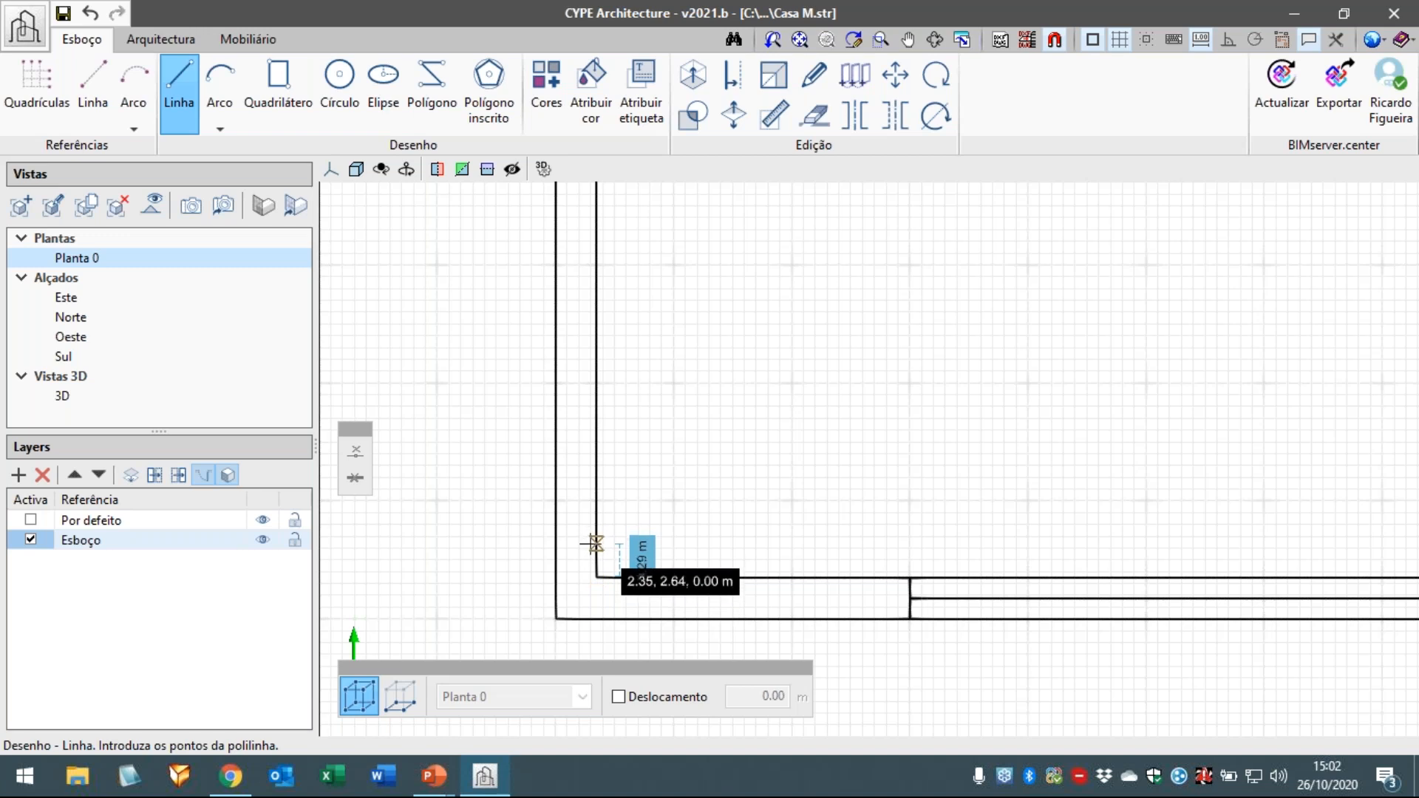
key(Tab)
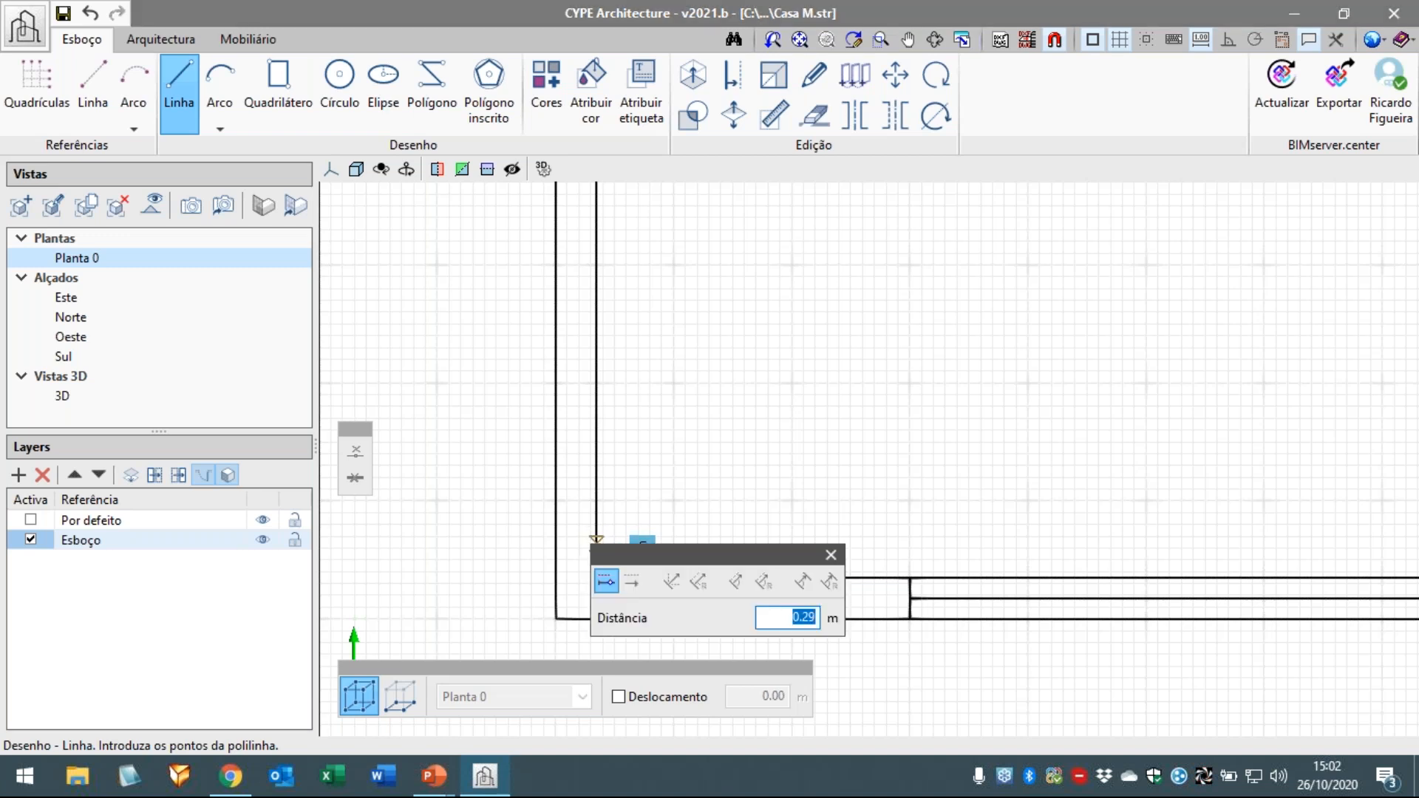
text(0.1)
key(Return)
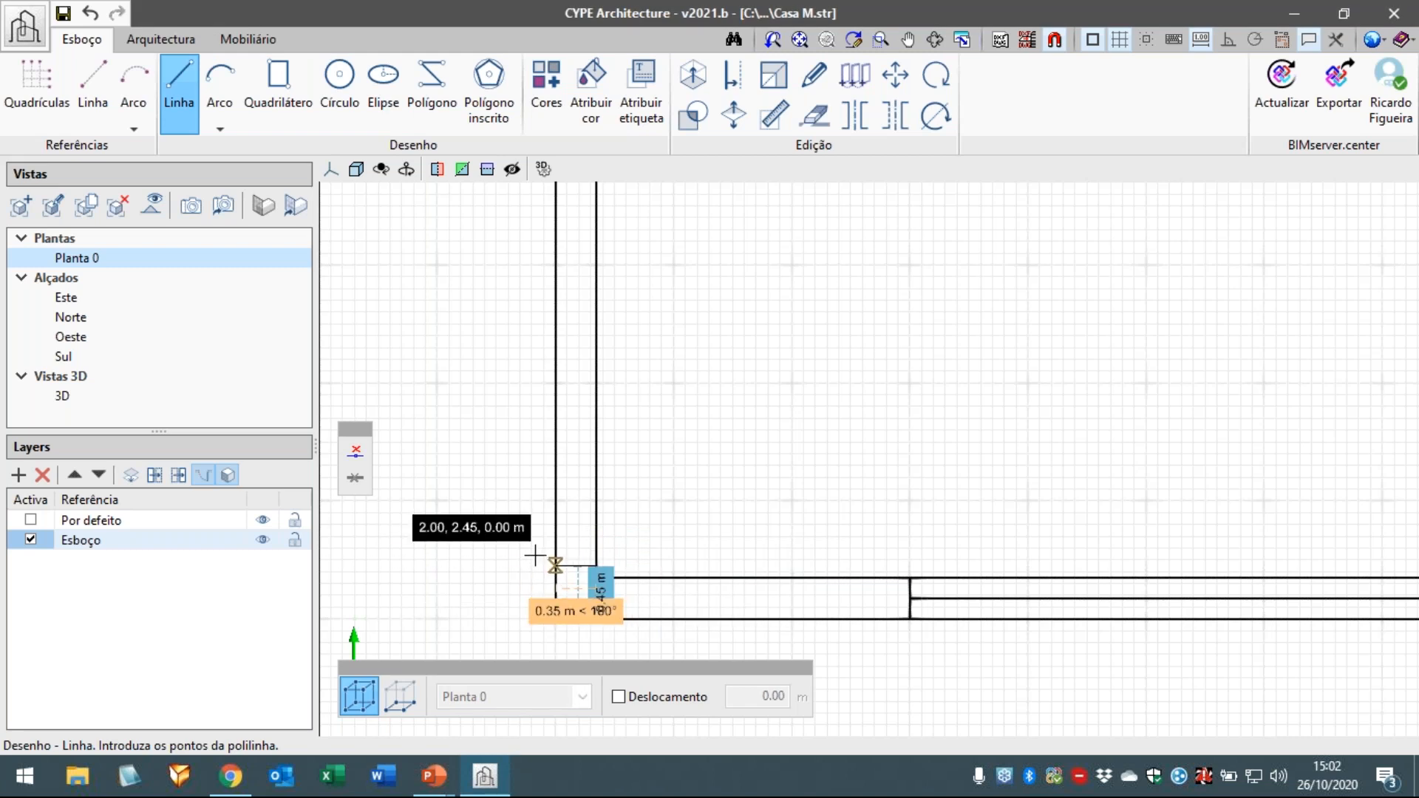
key(Tab)
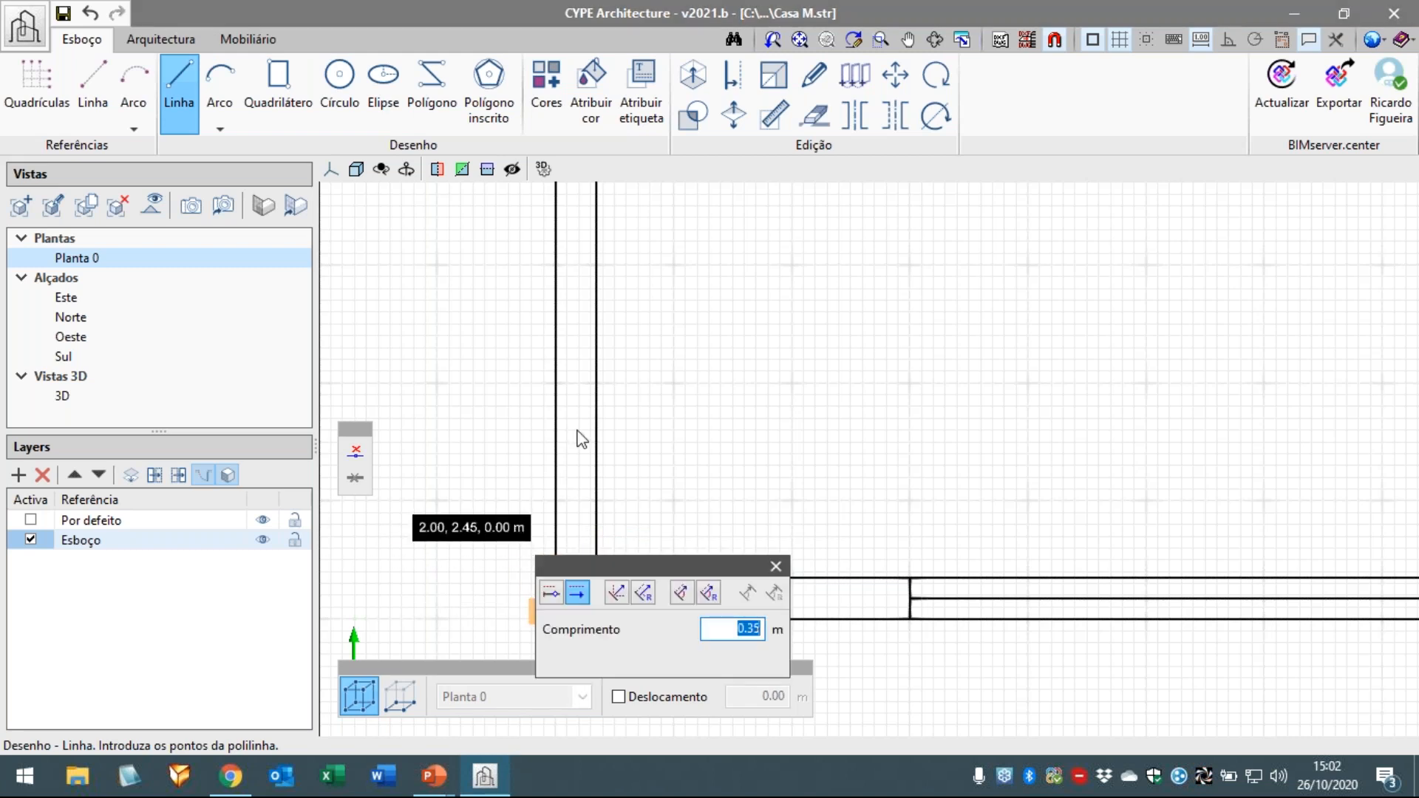
scroll(602, 418, up, 1)
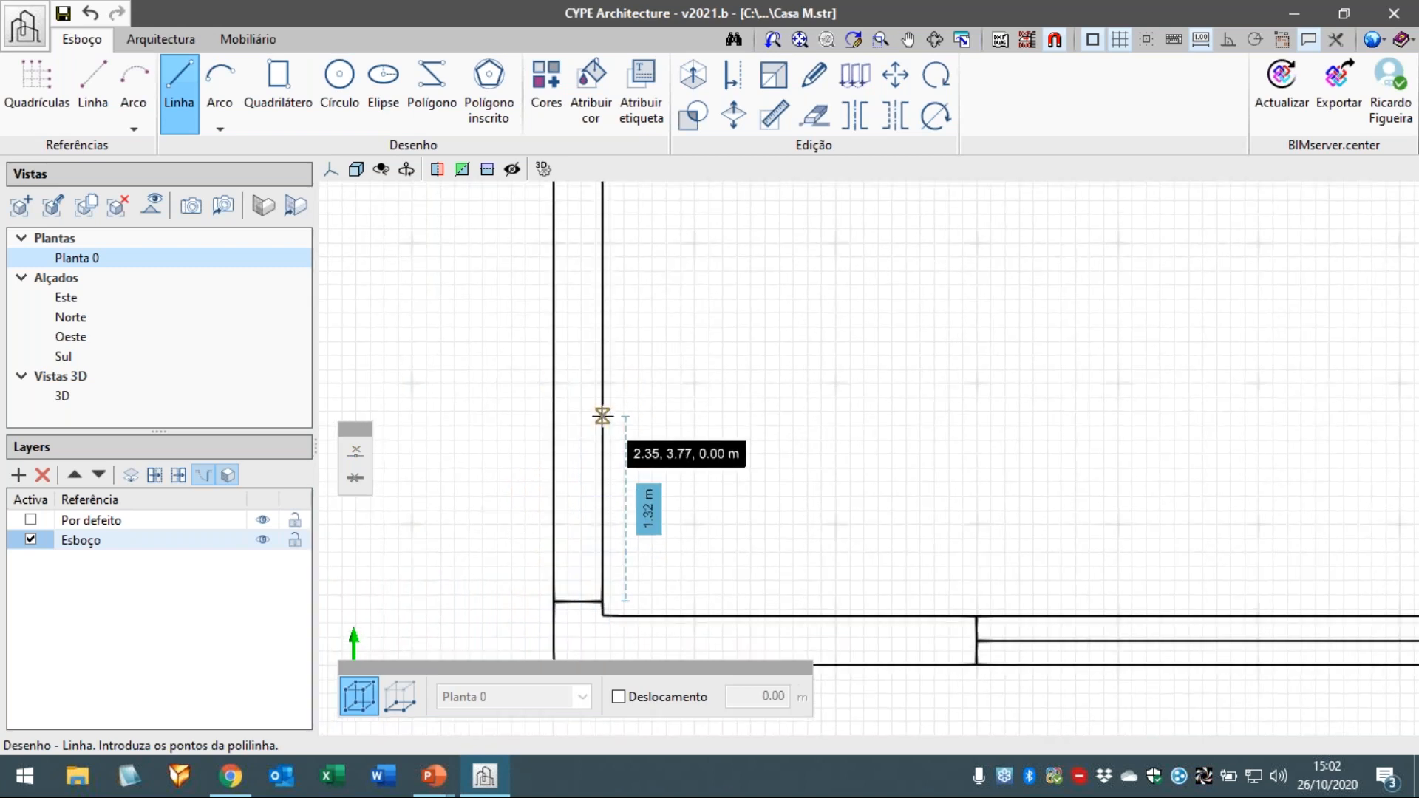
- Draw a second line across the west wall thickness, 1 m north of the first one
click(602, 416)
text(1)
key(Return)
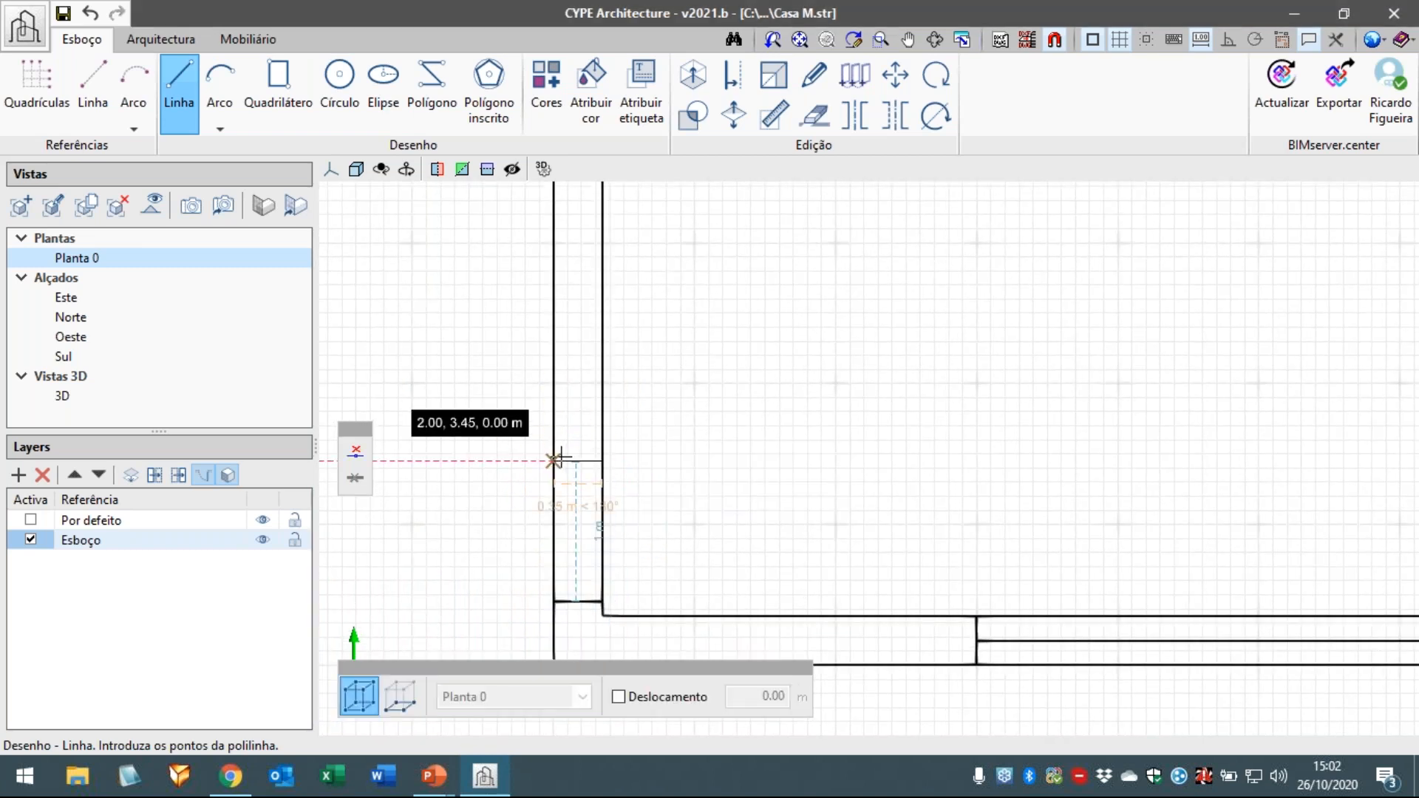
key(Tab)
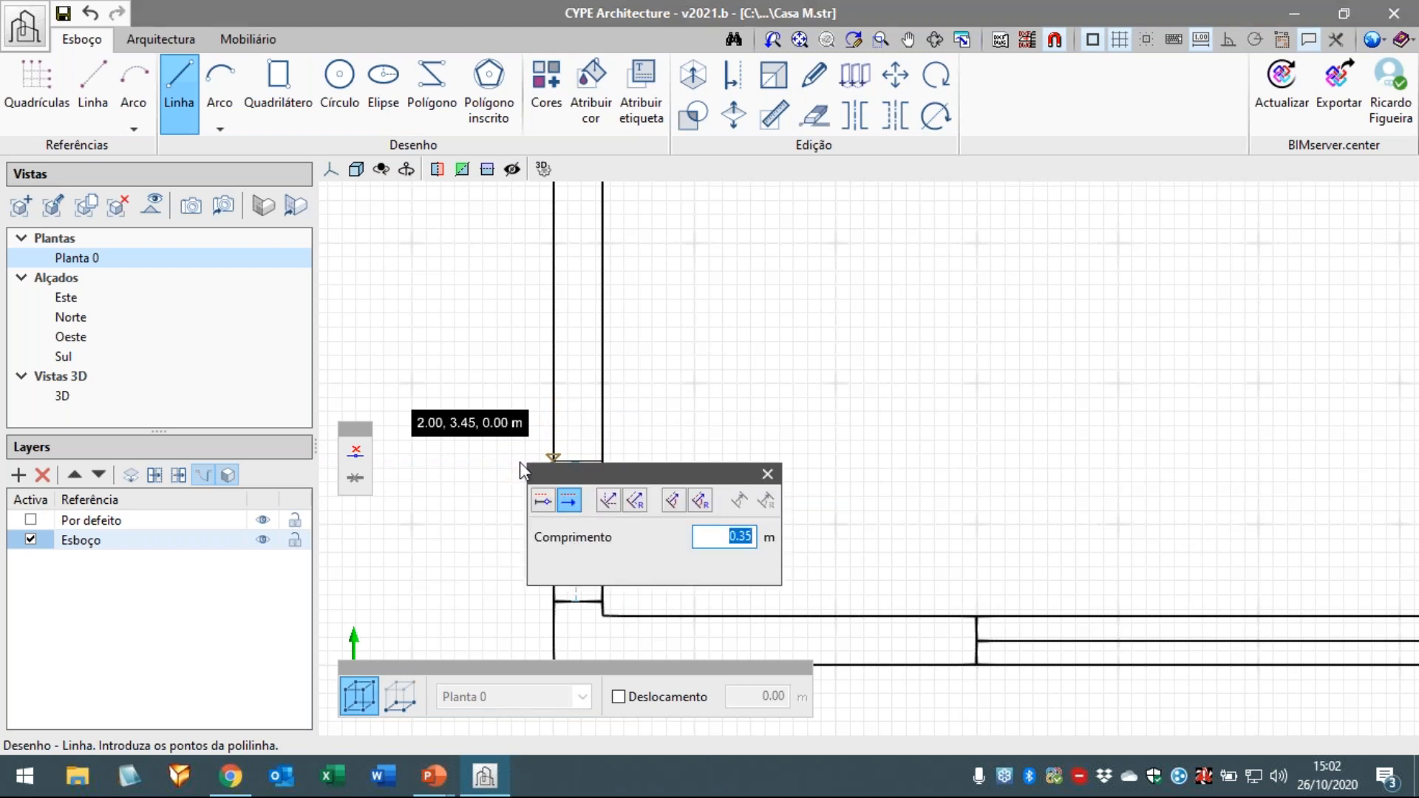
key(Return)
- Draw the door opening's centre line in the west wall between the midpoints of its two cross lines
scroll(532, 617, up, 1)
scroll(532, 617, up, 1)
middle_drag(517, 599, 493, 512)
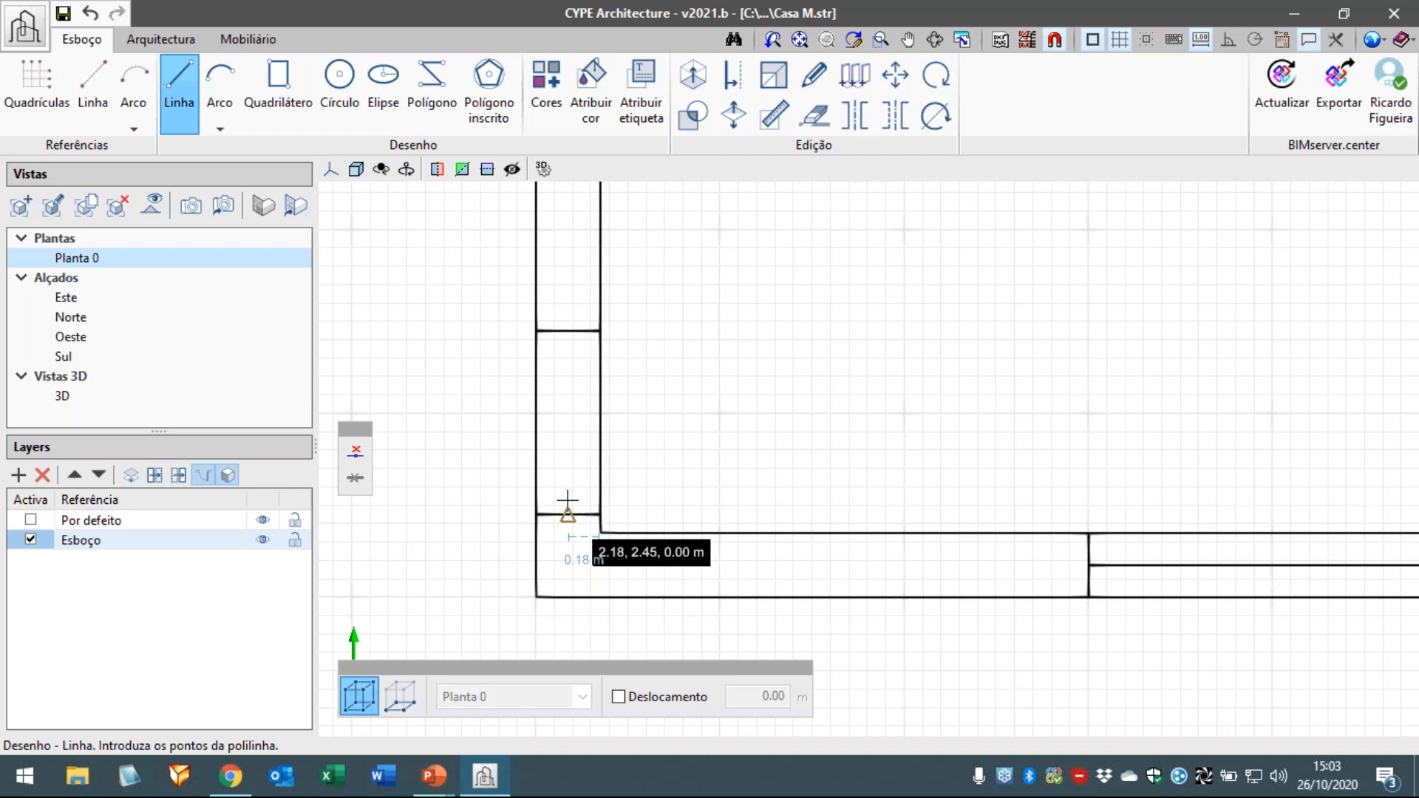
click(567, 515)
click(569, 359)
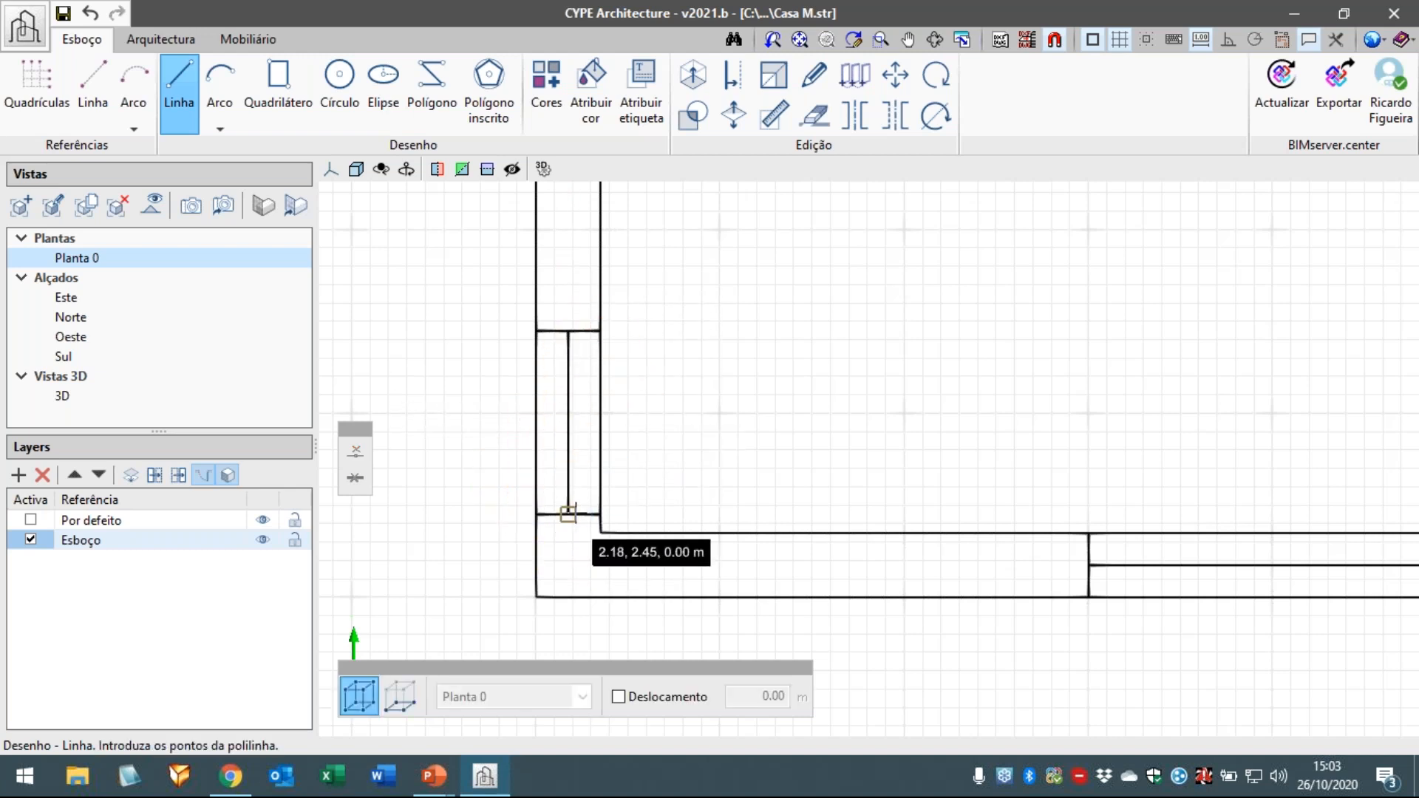
- Draw the door leaf as a 1 m line running east from the south end of the opening's centre line
click(568, 514)
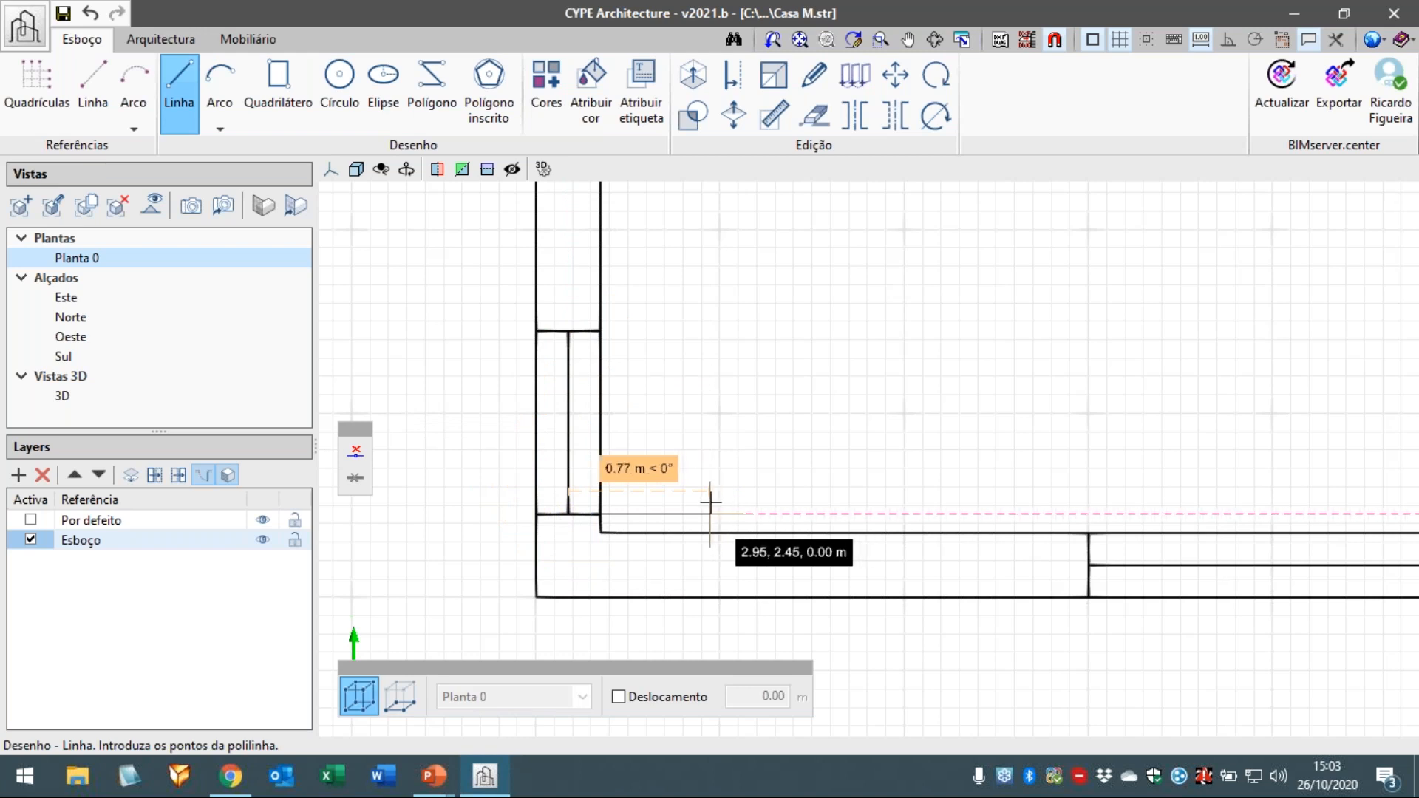
text(1)
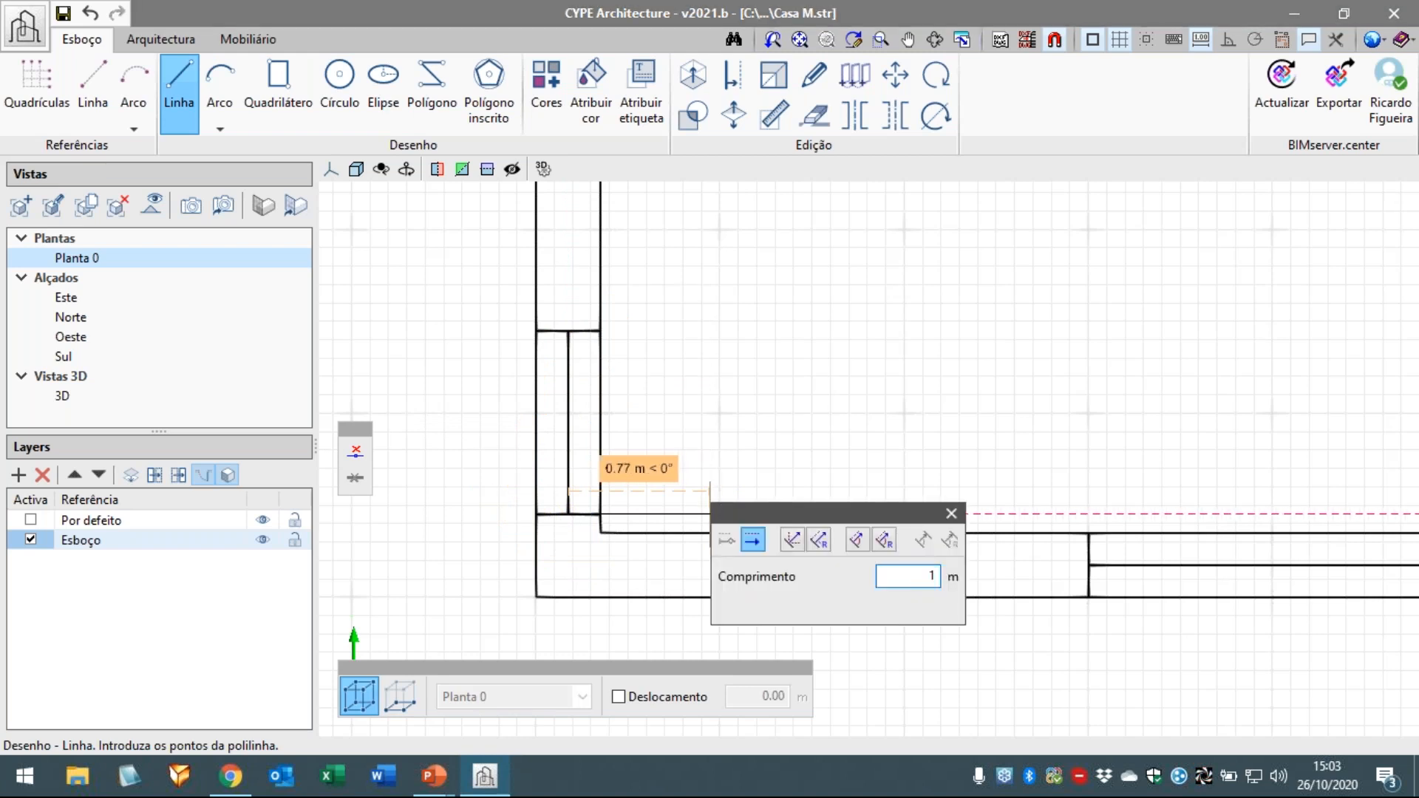
key(Return)
right_click(779, 412)
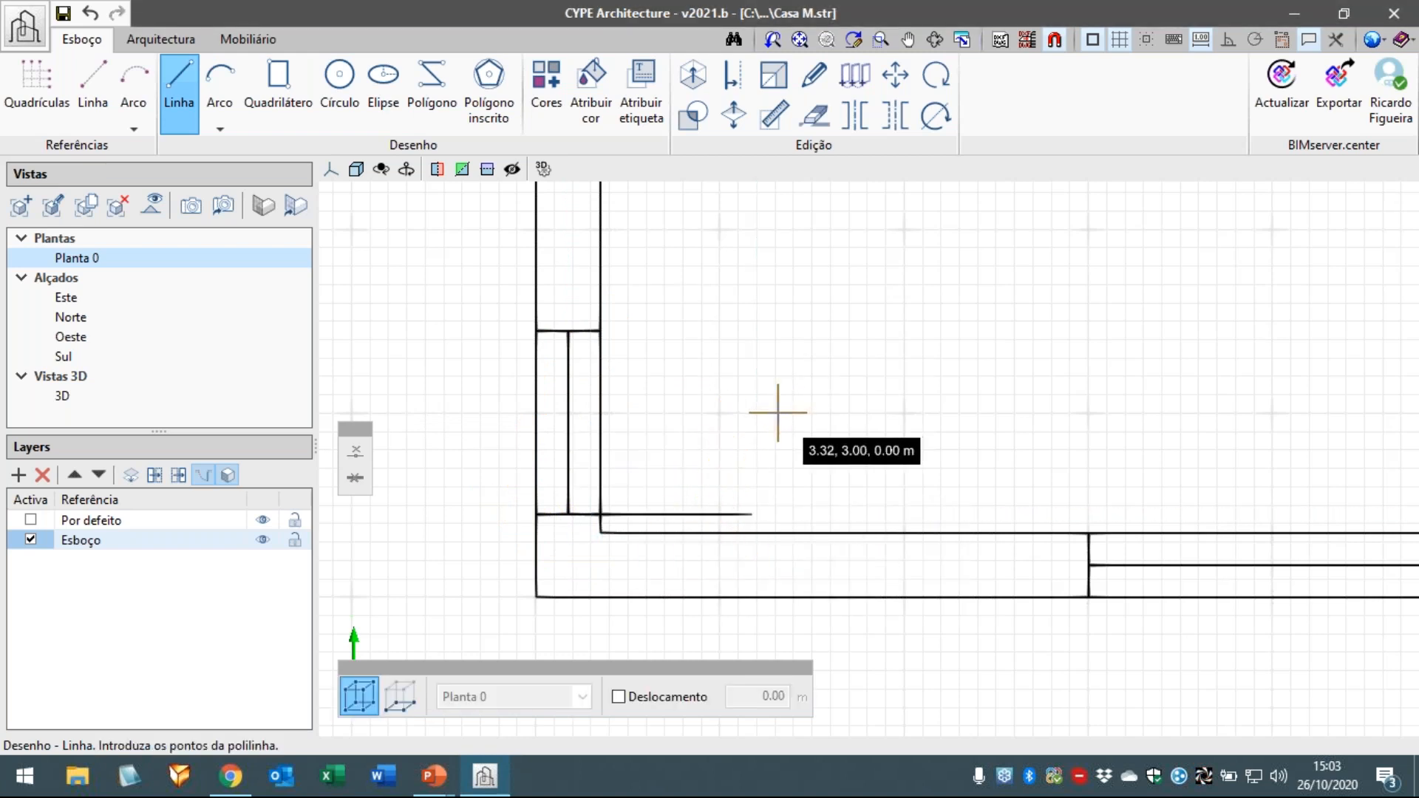
- Draw the door swing as a centre-start-end arc from the leaf's free end to the north end of the opening's centre line
click(231, 118)
click(269, 191)
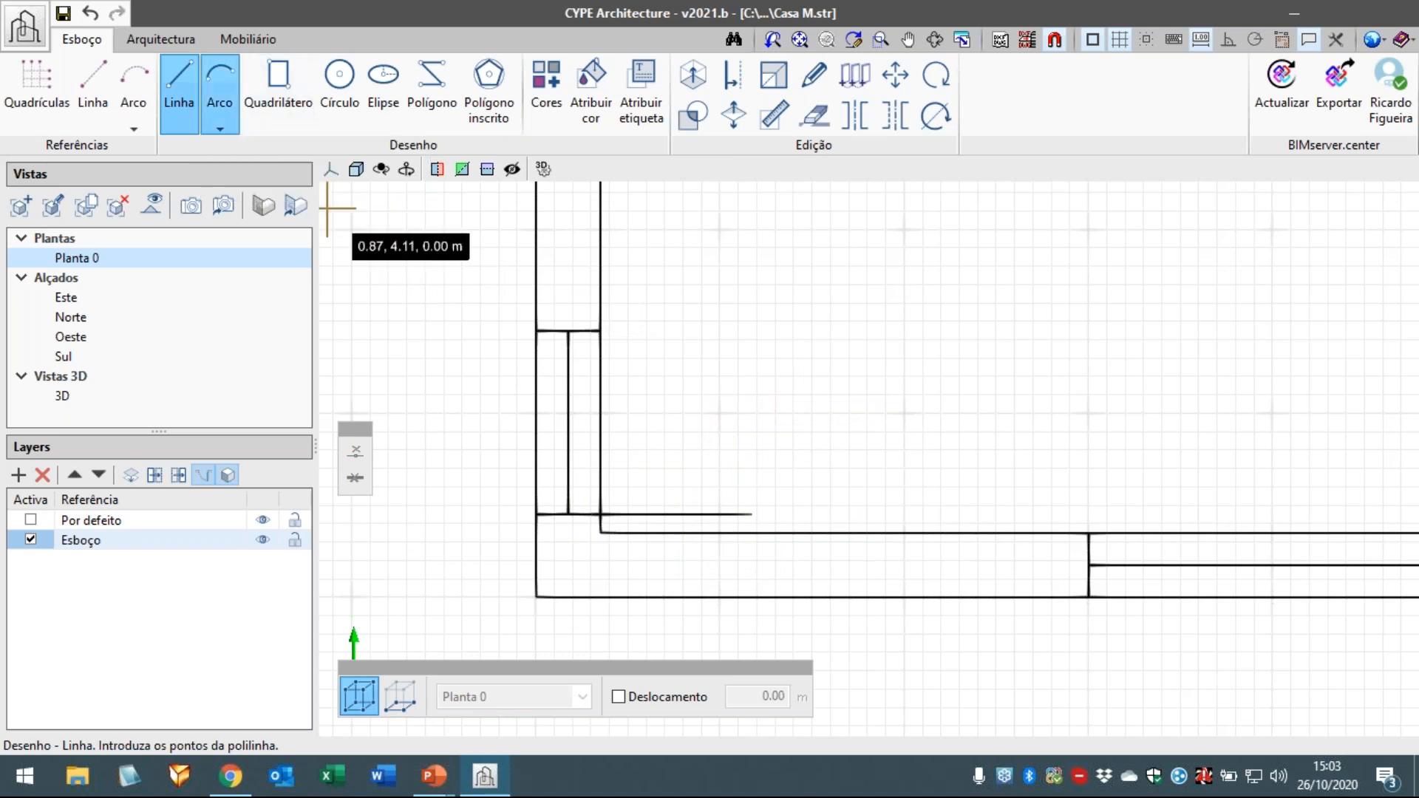
click(568, 513)
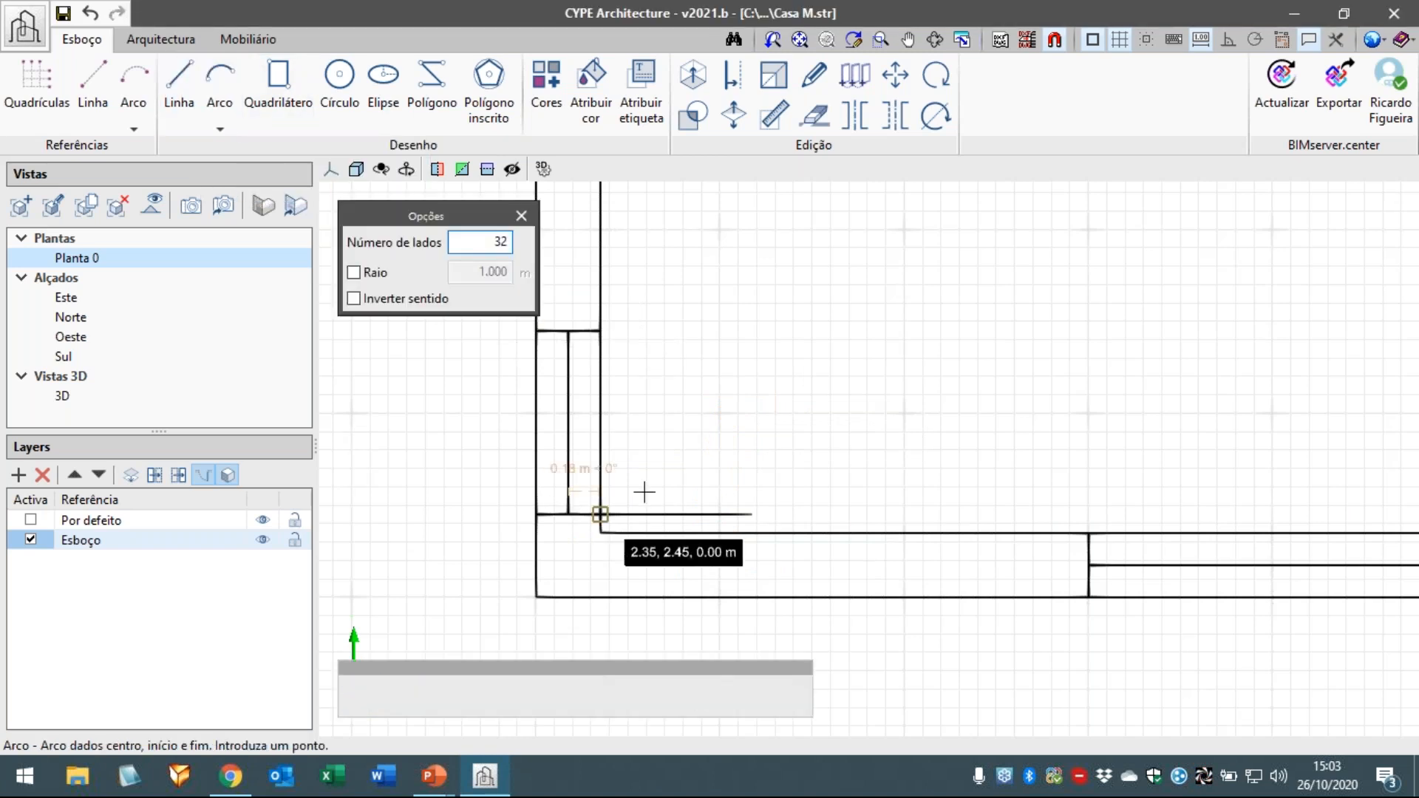
click(751, 514)
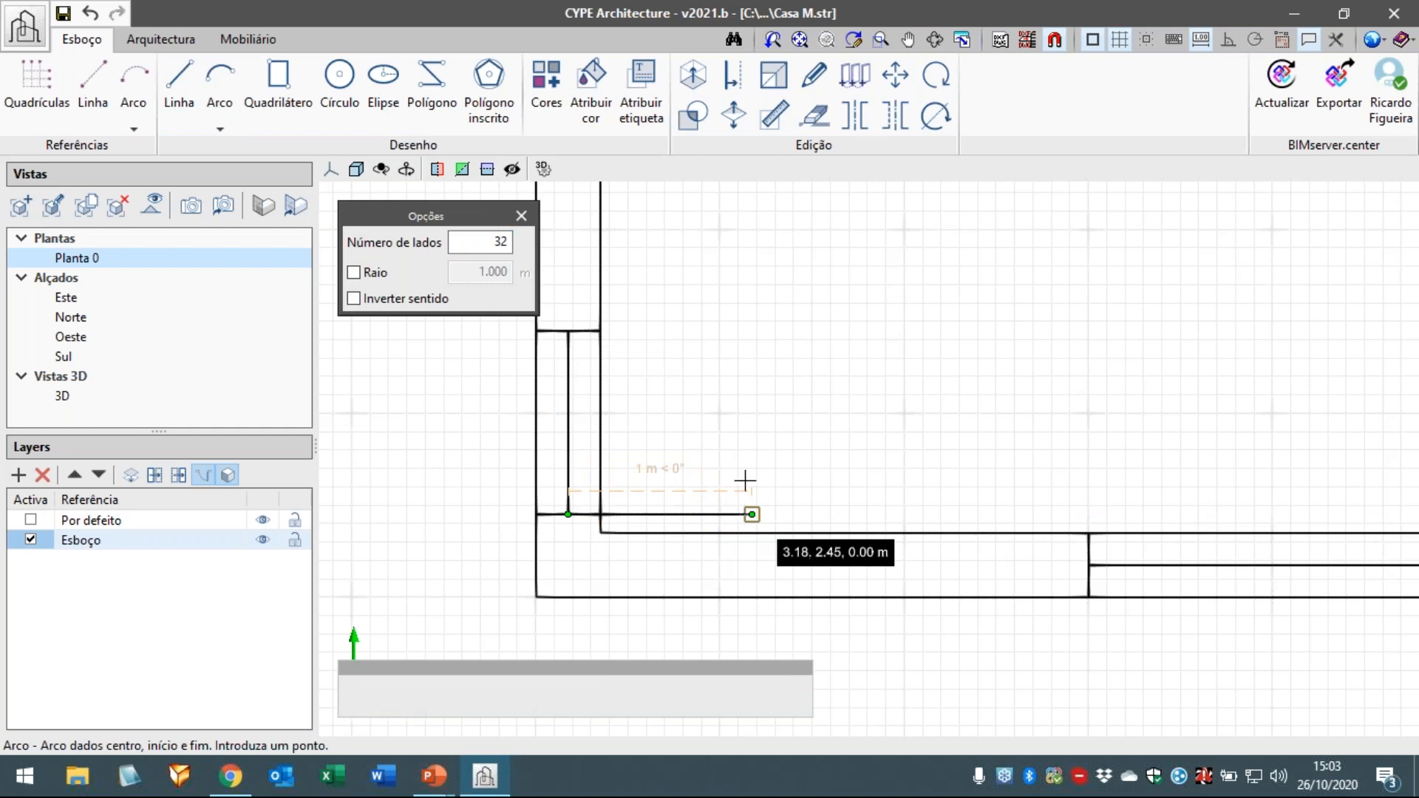
click(567, 329)
right_click(691, 292)
- Label the room's floor area "Sala" with a text height of 0.3 m
scroll(716, 308, down, 4)
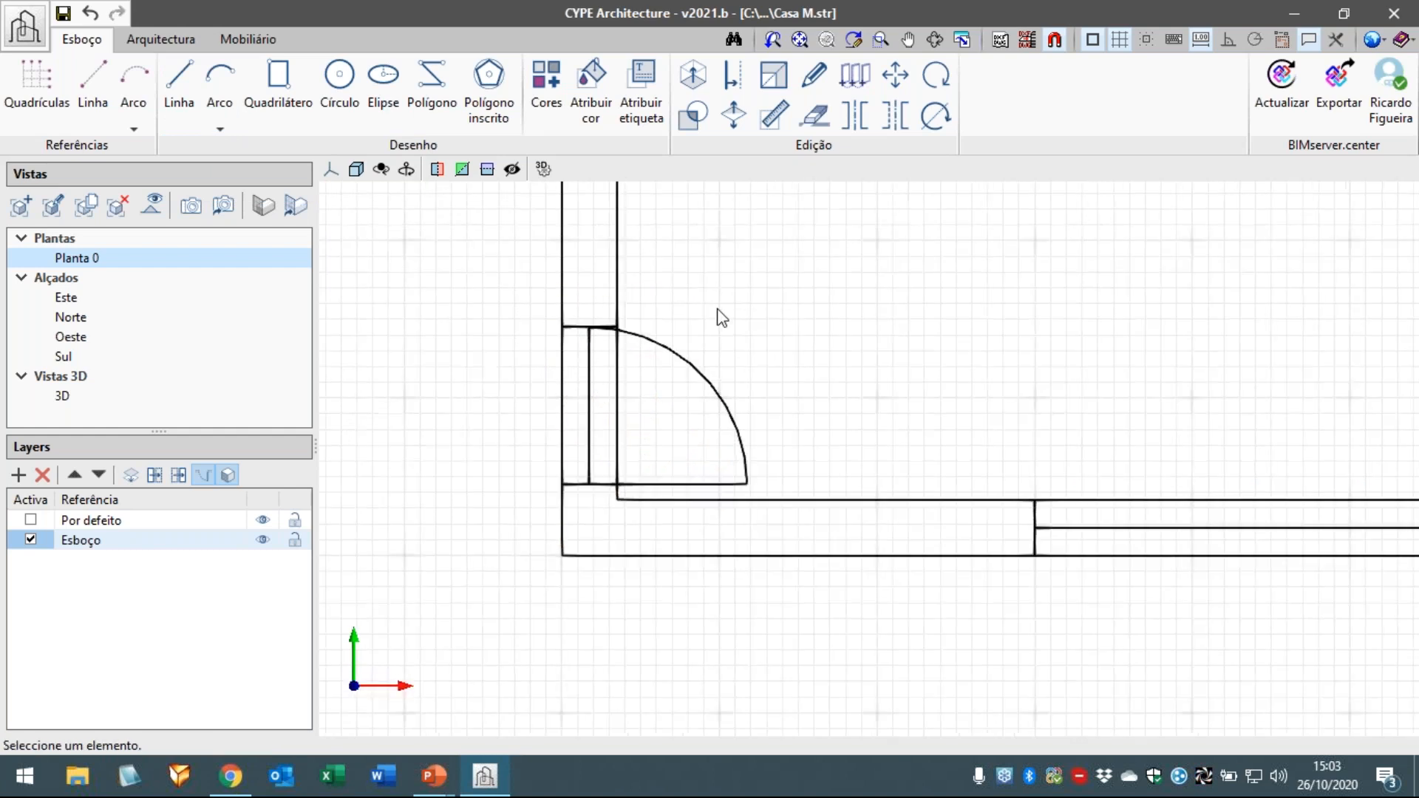
scroll(728, 399, down, 6)
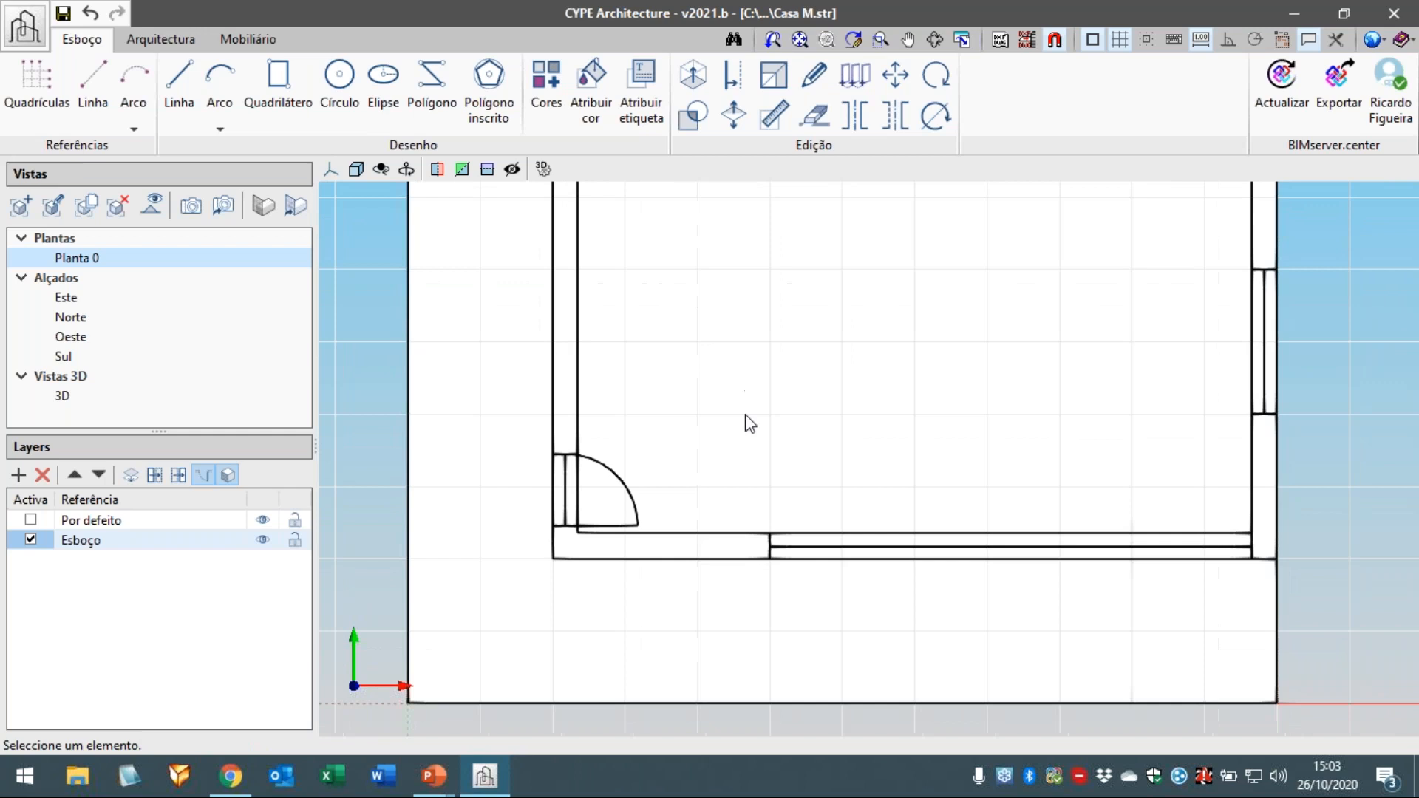
middle_drag(741, 408, 734, 411)
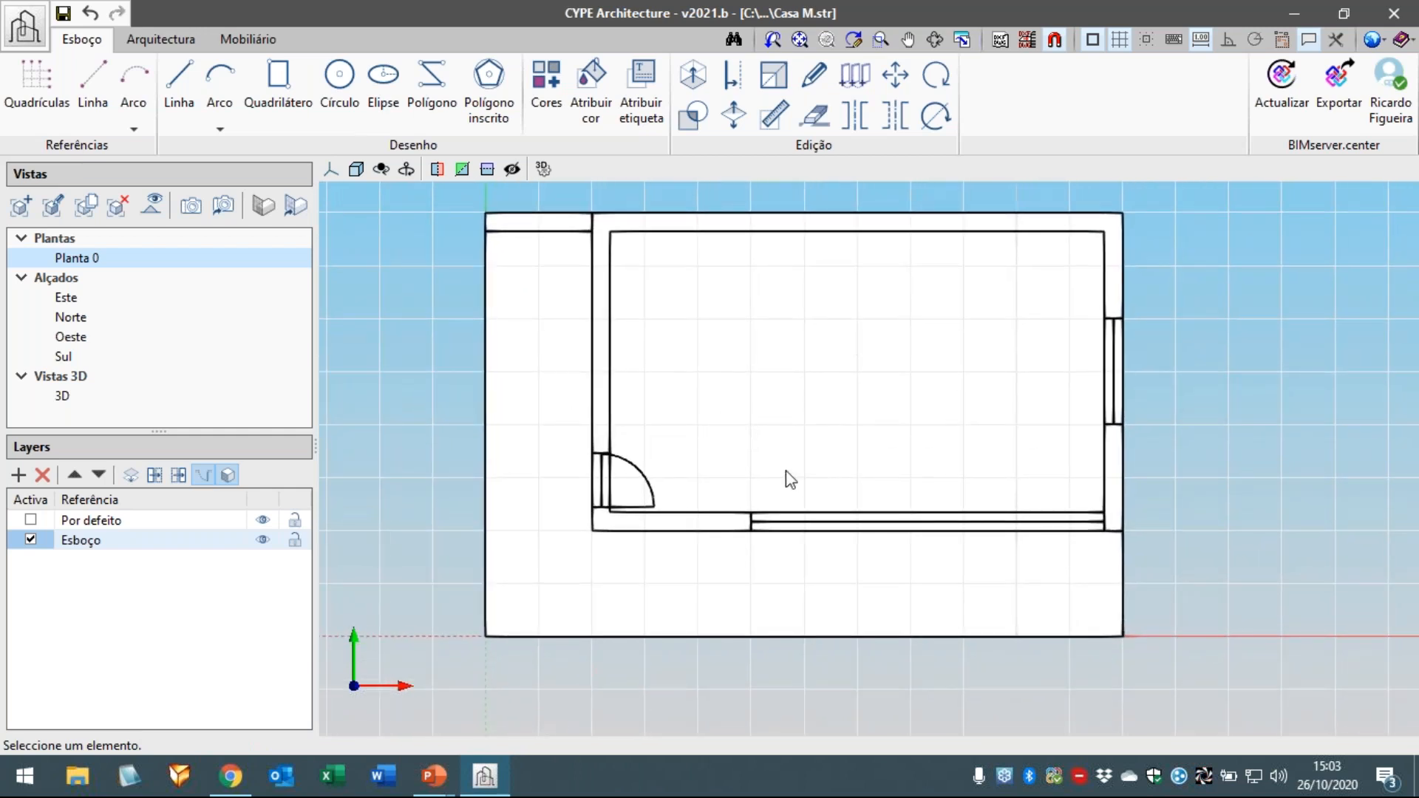
click(640, 115)
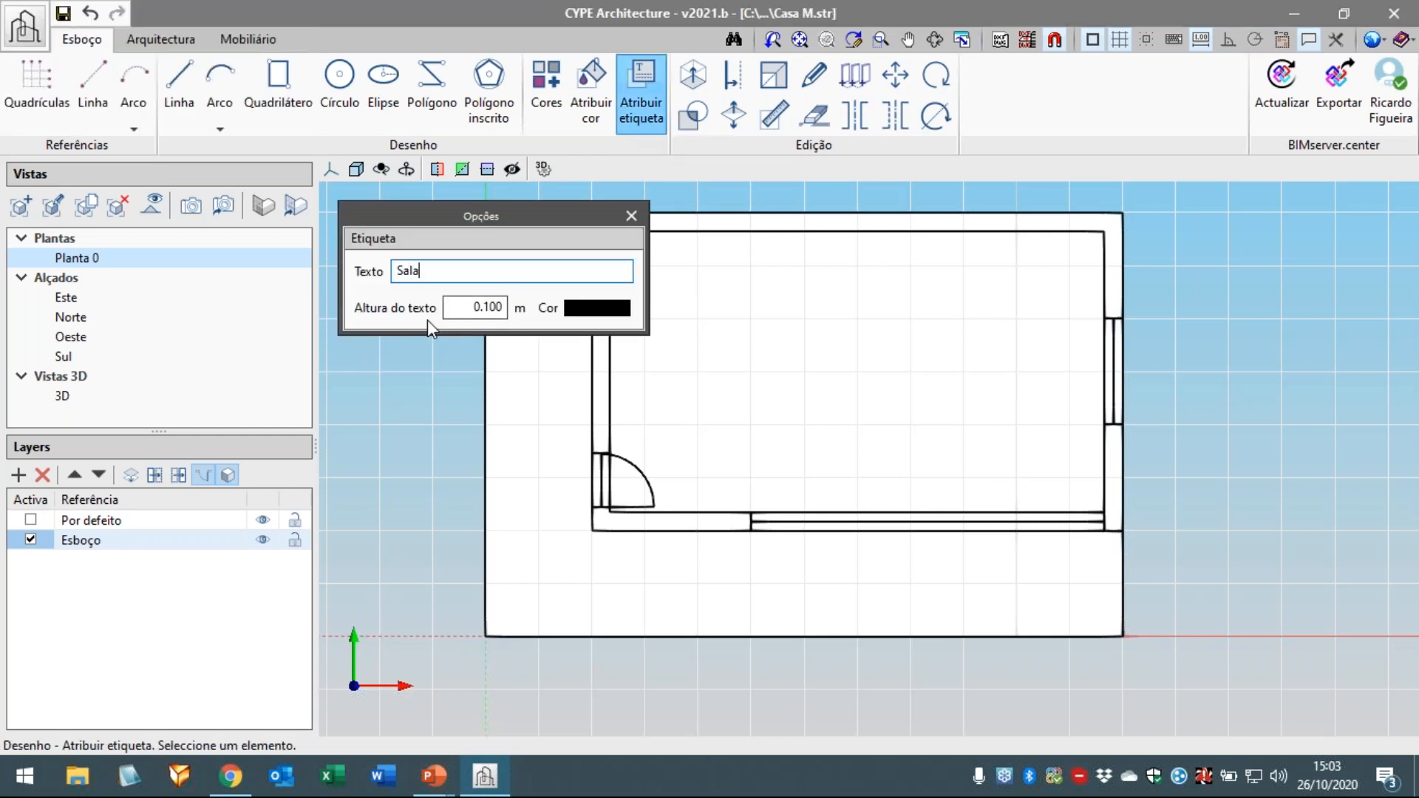
key(Tab)
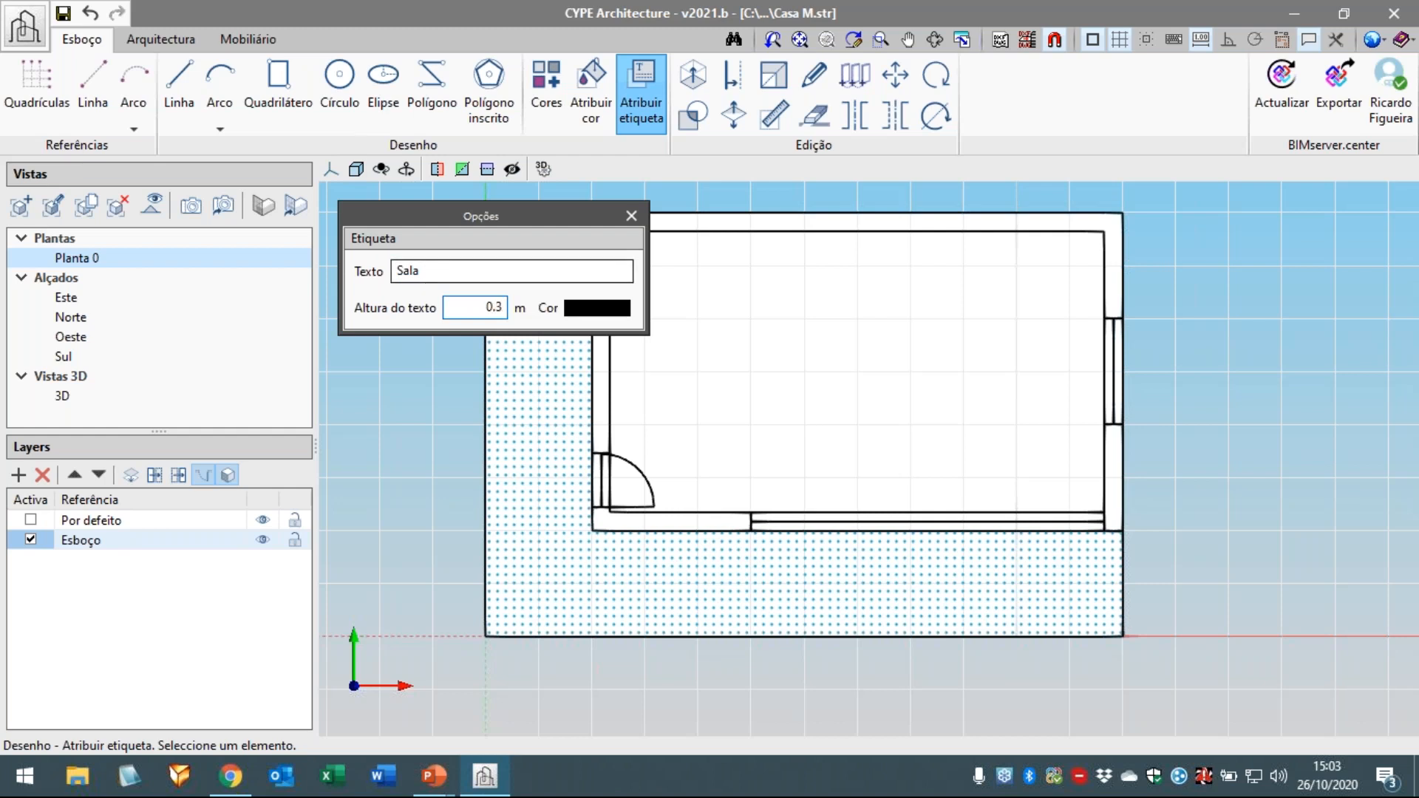
click(871, 330)
scroll(889, 452, up, 2)
click(634, 218)
scroll(989, 360, down, 2)
middle_drag(979, 357, 958, 348)
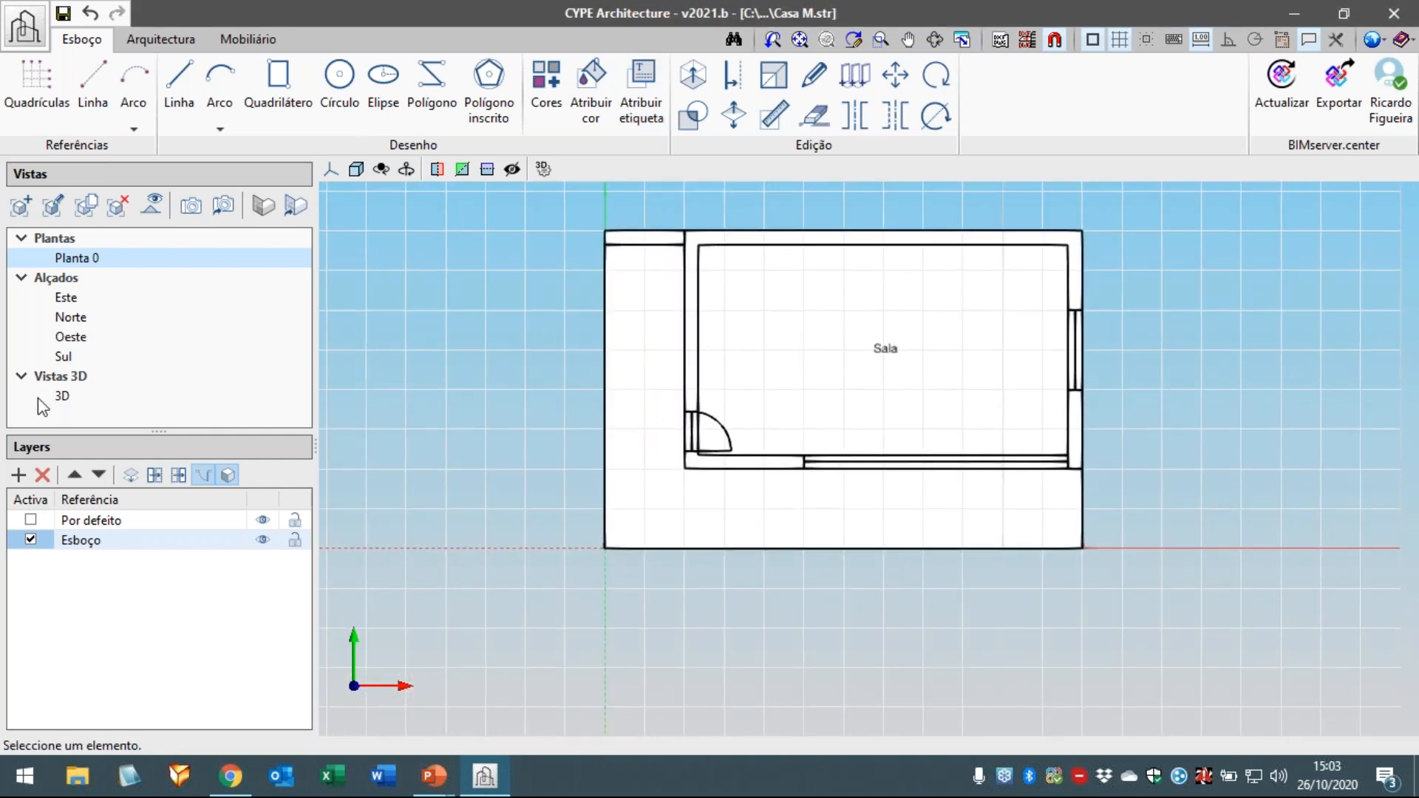
- In the 3D view, draw a 2 m vertical line up from the door opening's north corner on the west wall's outer face
click(110, 396)
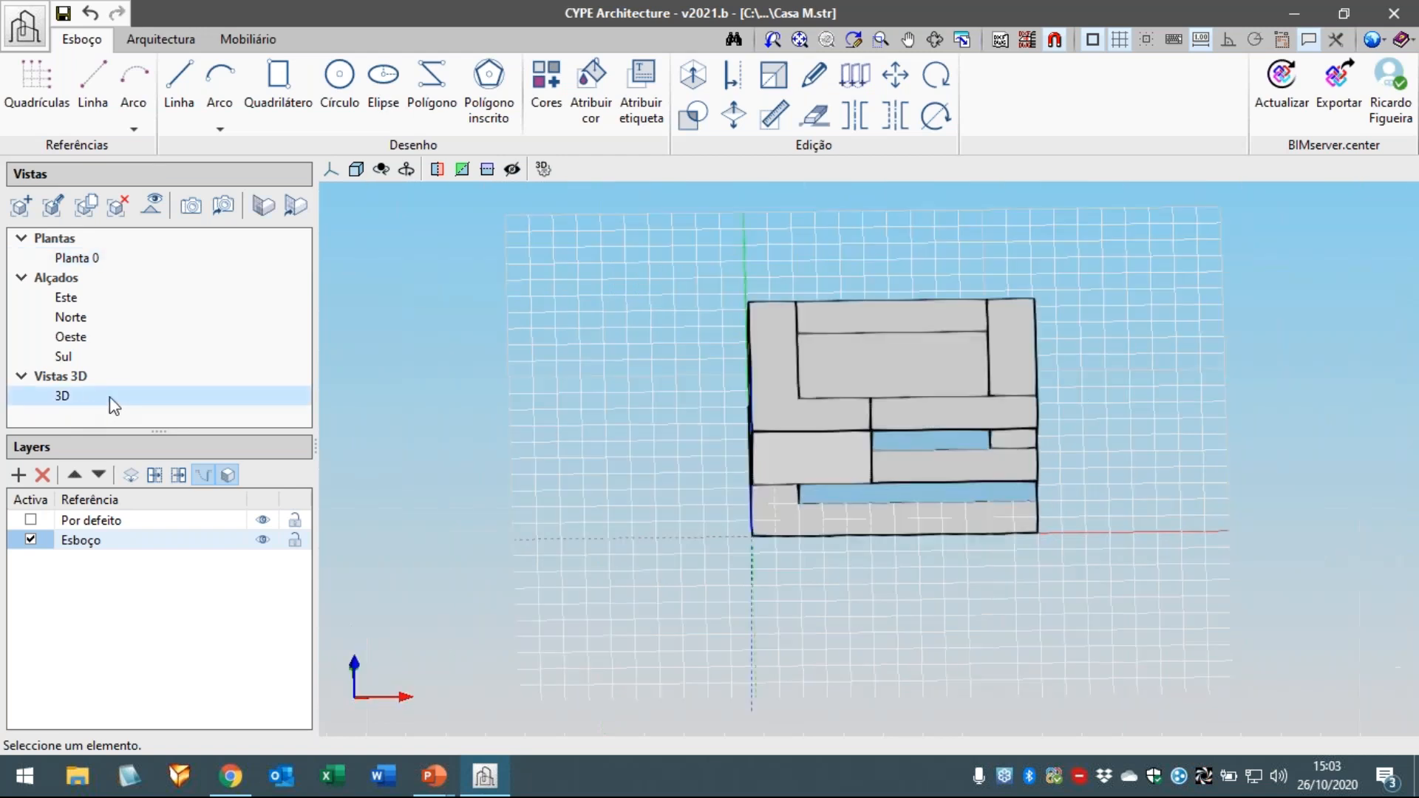
middle_drag(634, 484, 720, 447)
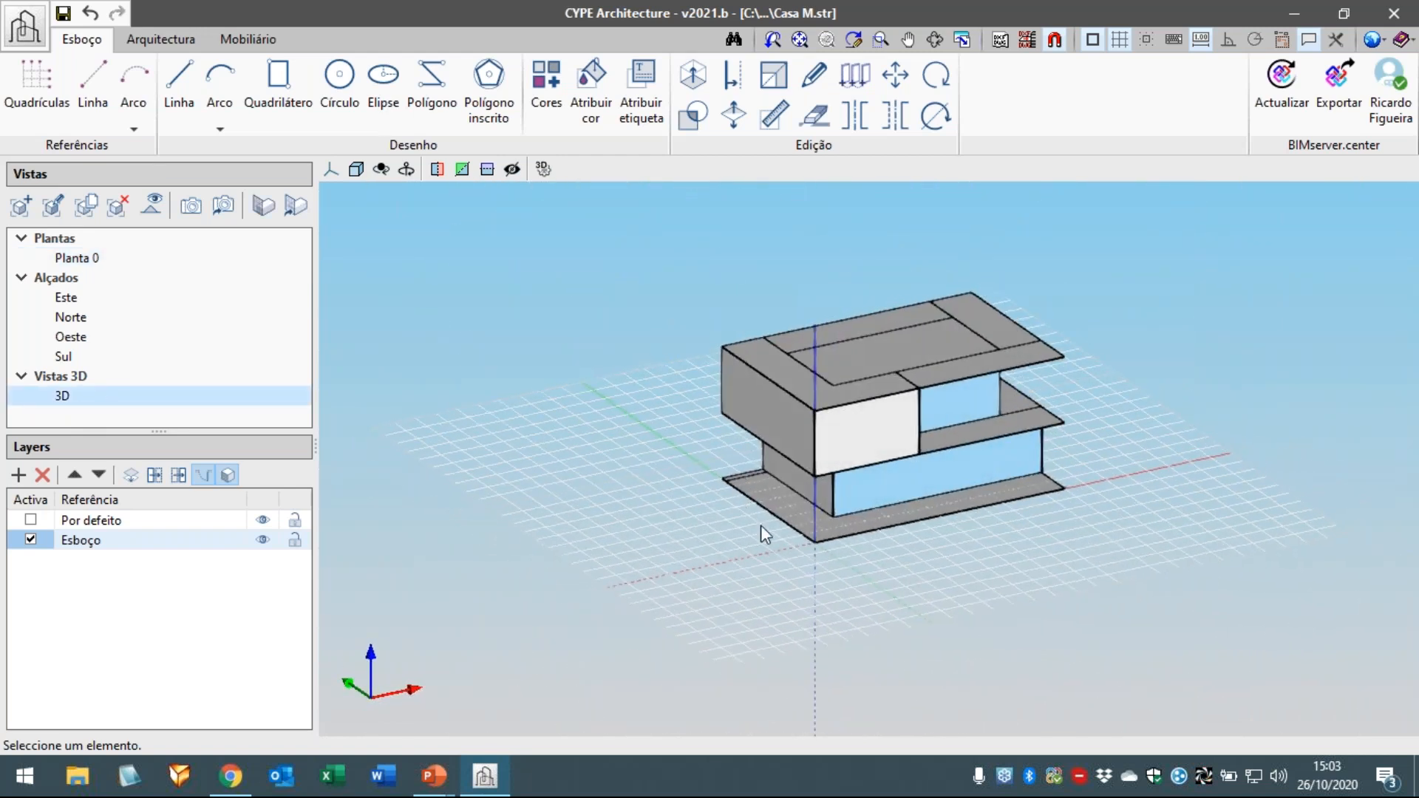
scroll(760, 524, up, 5)
middle_drag(901, 528, 925, 562)
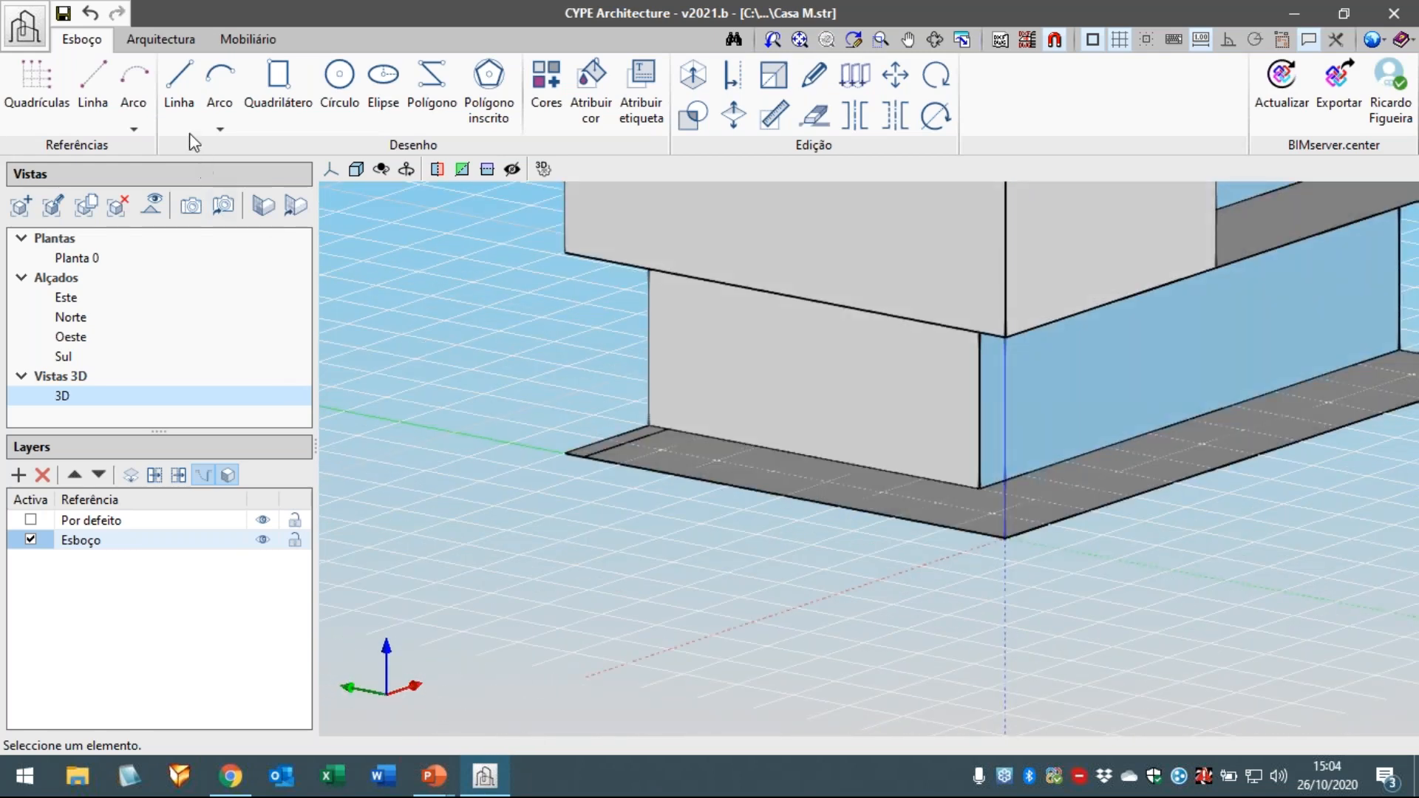
middle_drag(804, 424, 862, 501)
scroll(865, 499, up, 8)
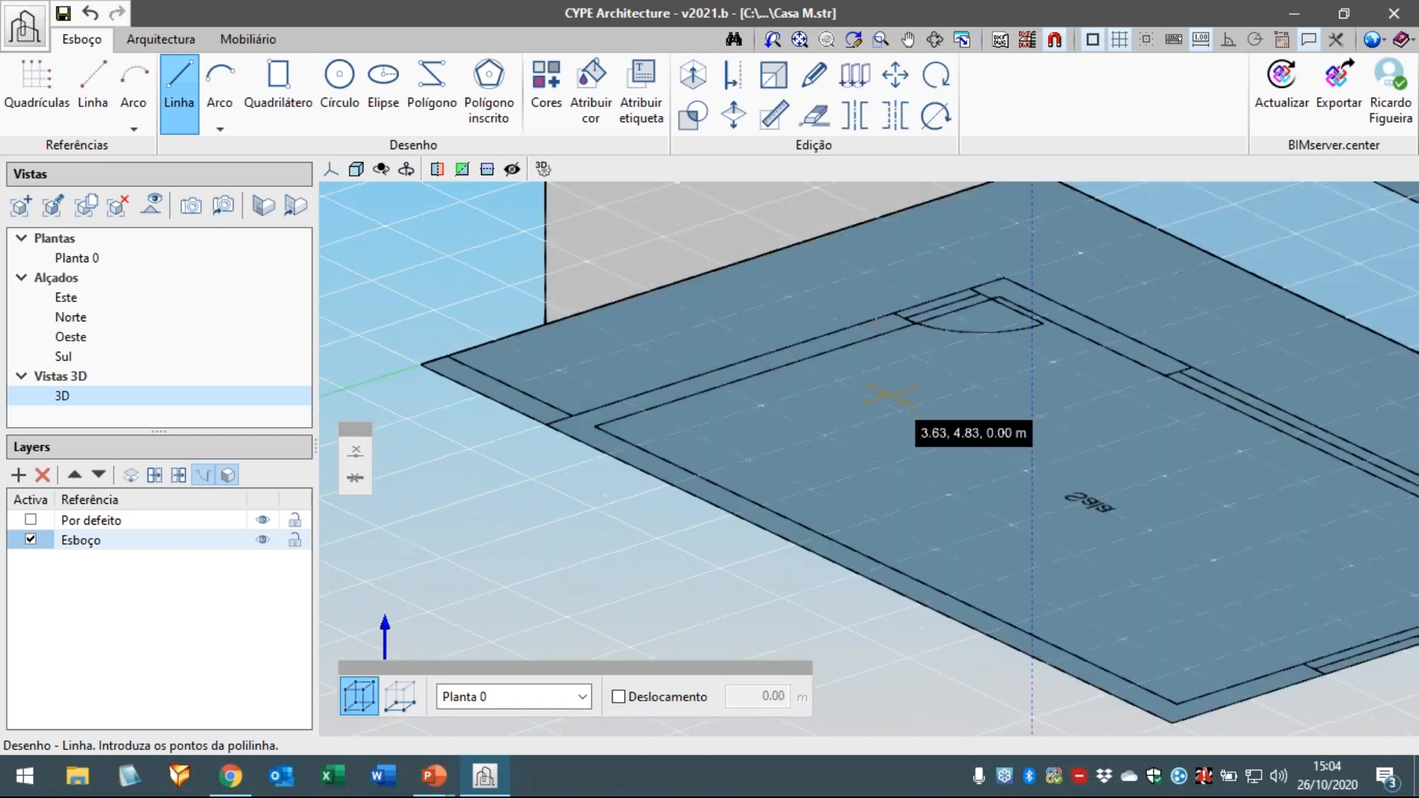
click(908, 320)
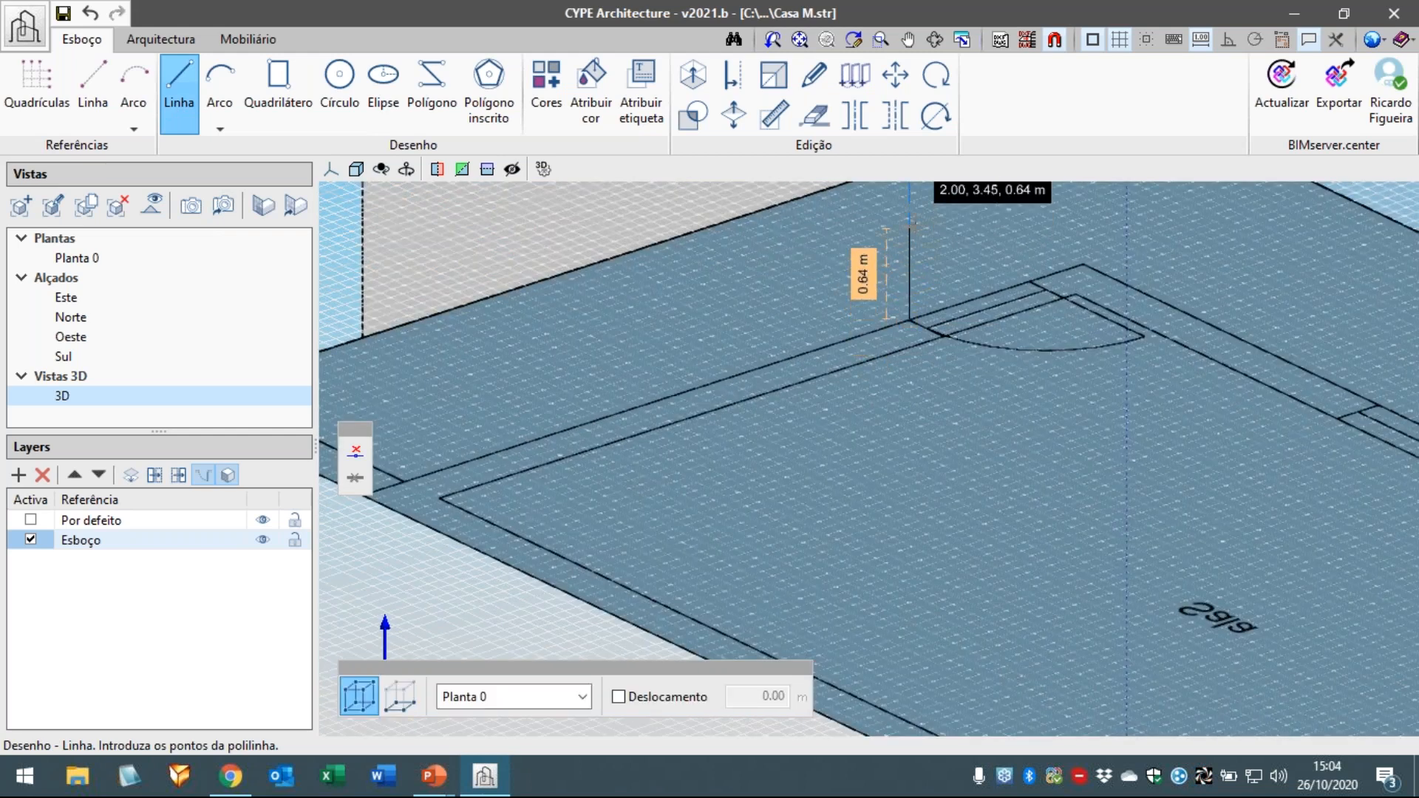
key(Return)
text(2)
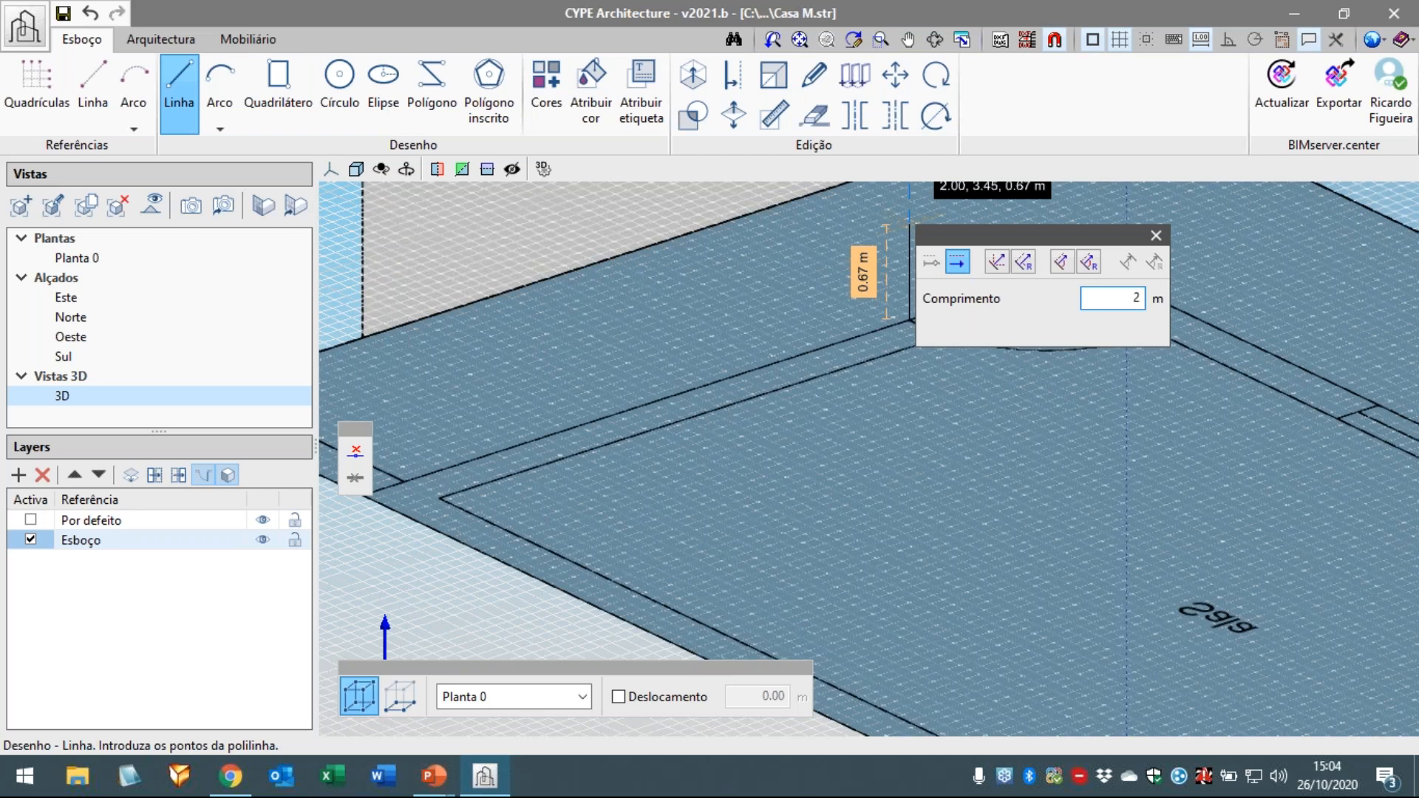
key(Return)
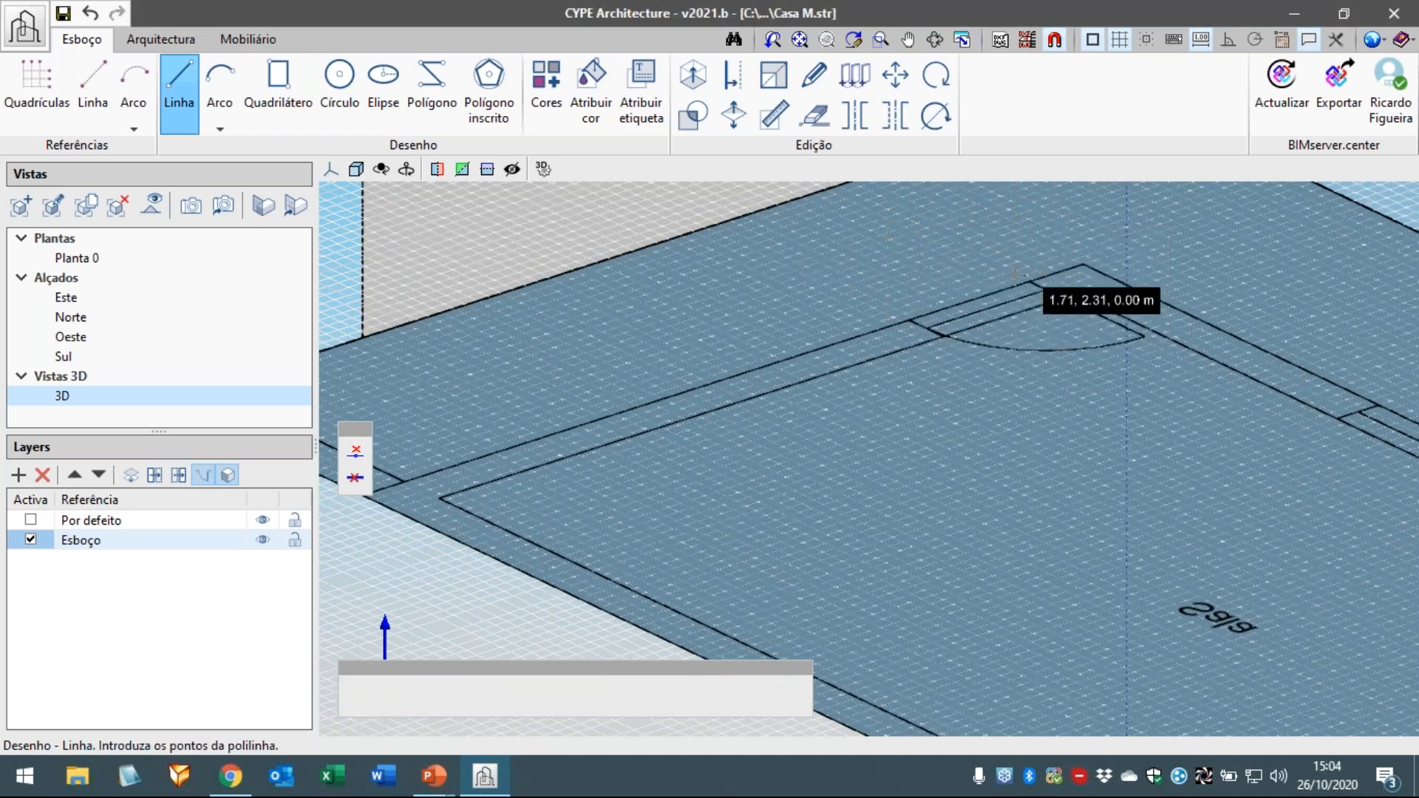
- Draw a 2 m vertical line up from the door opening's south corner on the west wall's outer face
middle_drag(1028, 318, 880, 477)
scroll(880, 447, up, 1)
click(877, 450)
key(Return)
text(2)
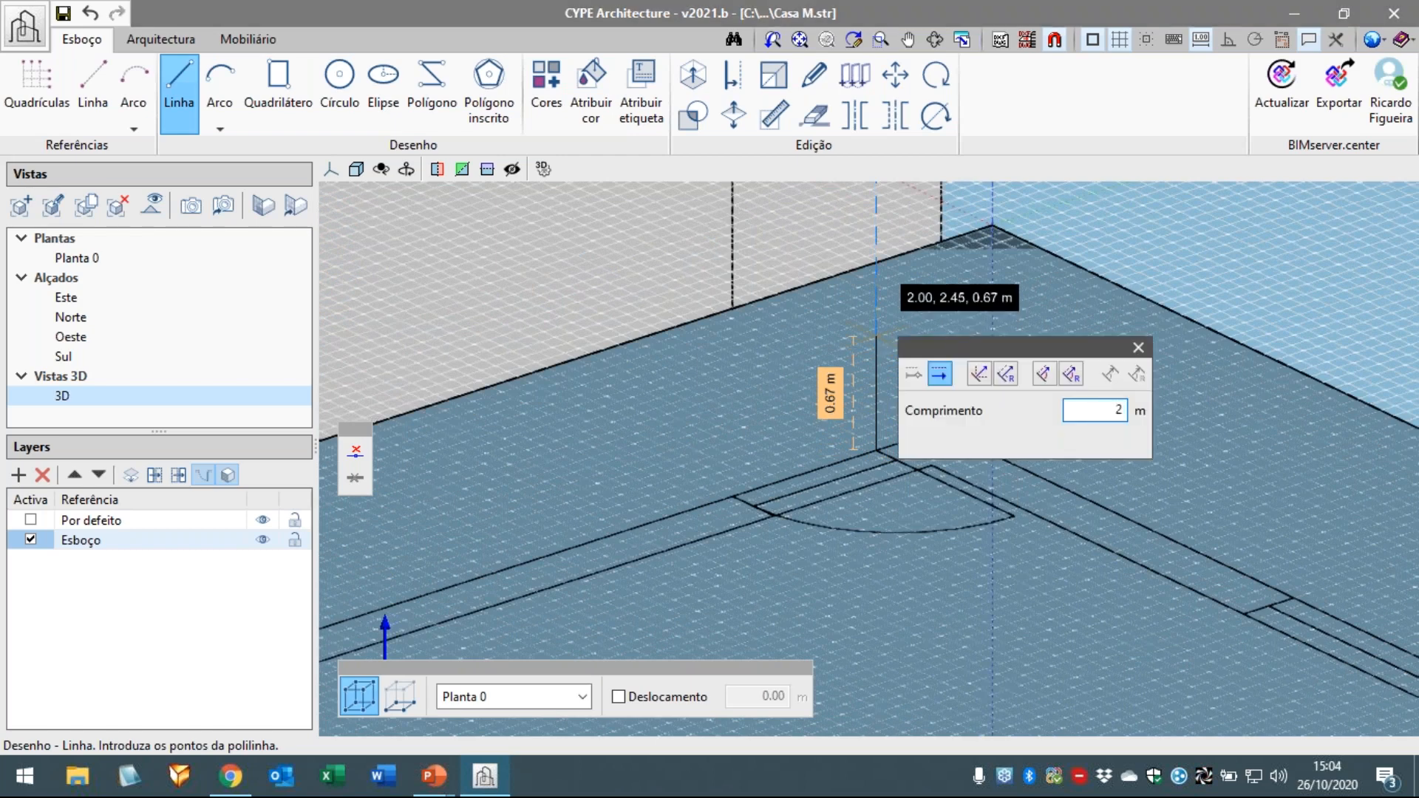
key(Return)
right_click(941, 328)
- Close the door outline on the west facade with a line joining the top ends of its two vertical edges
shift+middle_drag(942, 328, 872, 444)
click(857, 433)
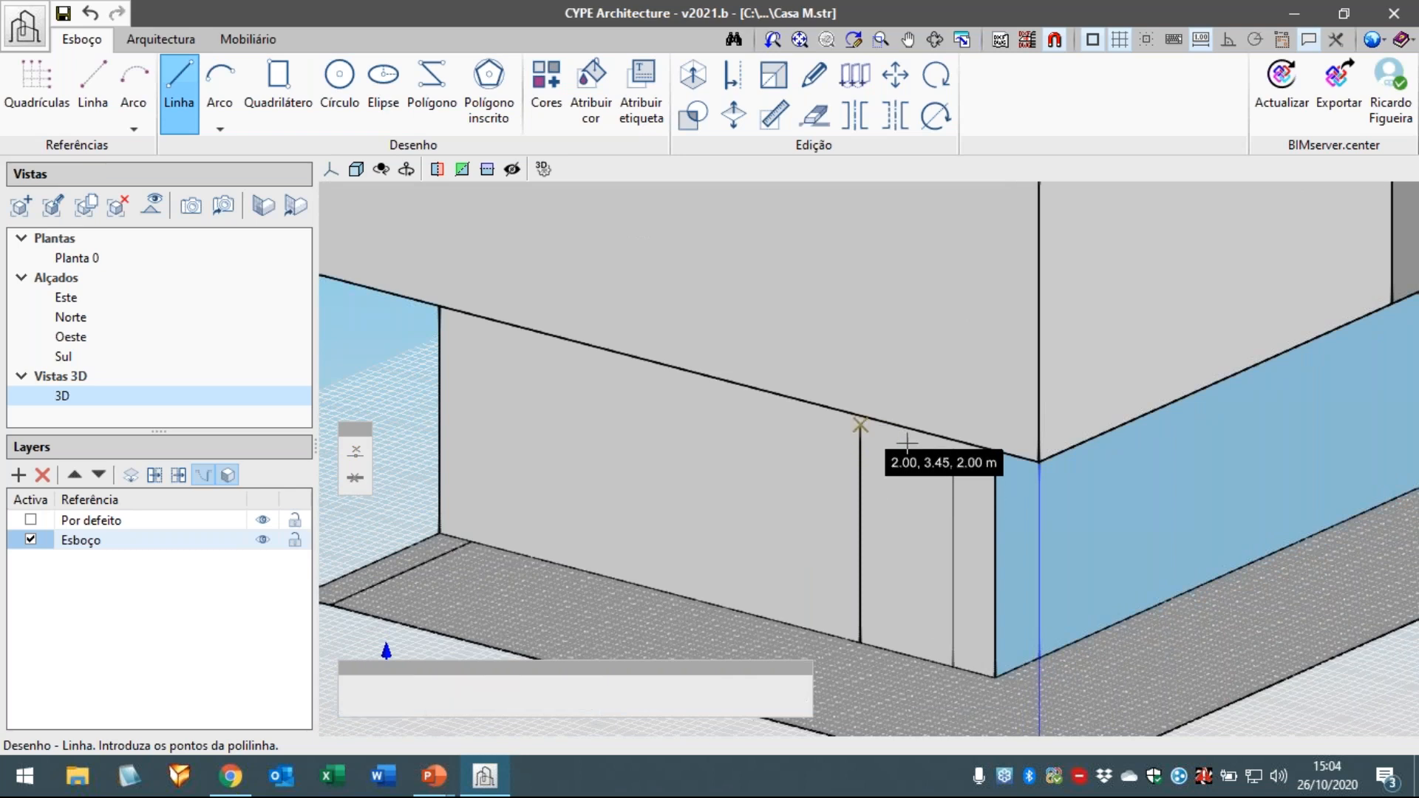
click(951, 450)
right_click(902, 510)
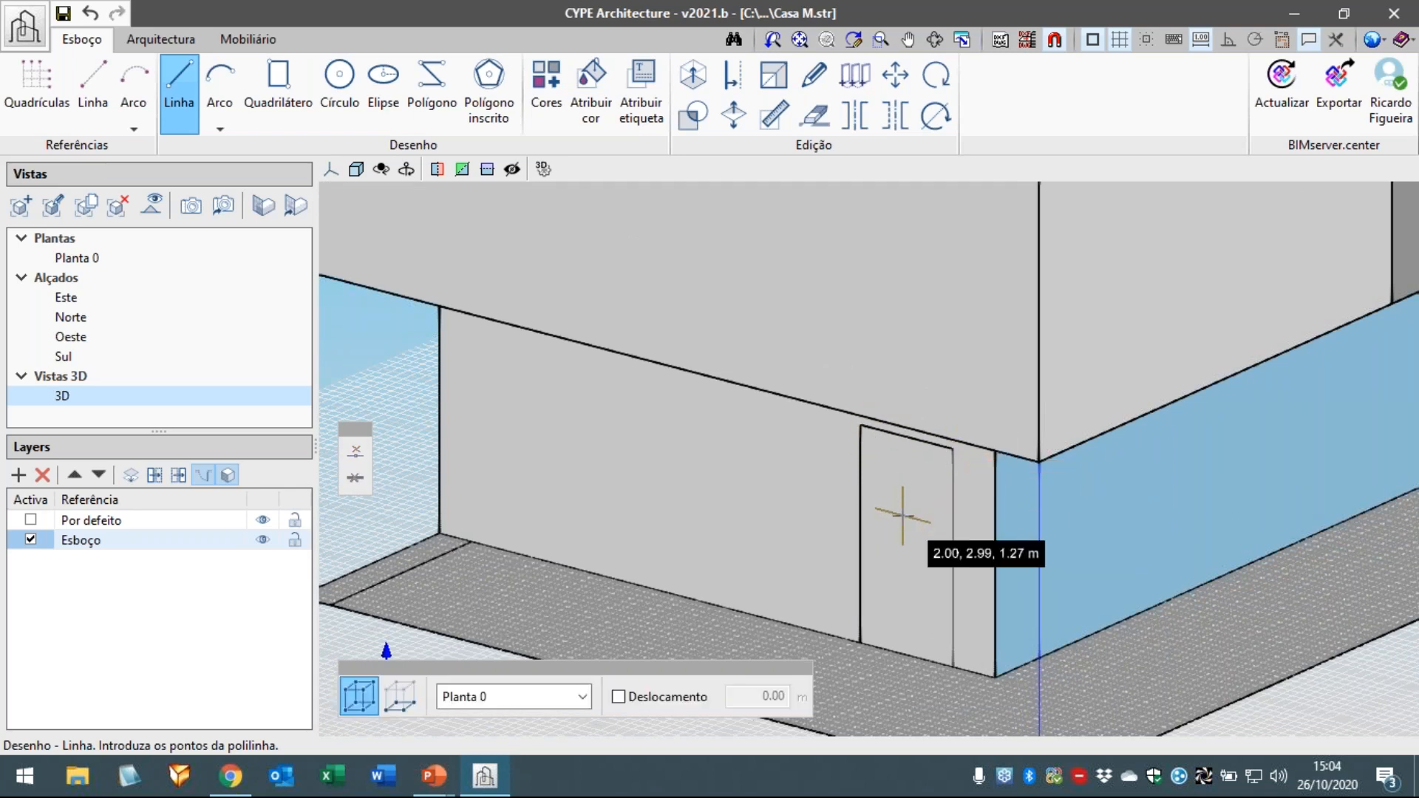
- Draw a 2.5 m vertical line up from the west end of the south wall opening on the outer face
scroll(903, 510, down, 2)
middle_drag(1089, 558, 906, 422)
scroll(906, 422, up, 1)
click(861, 428)
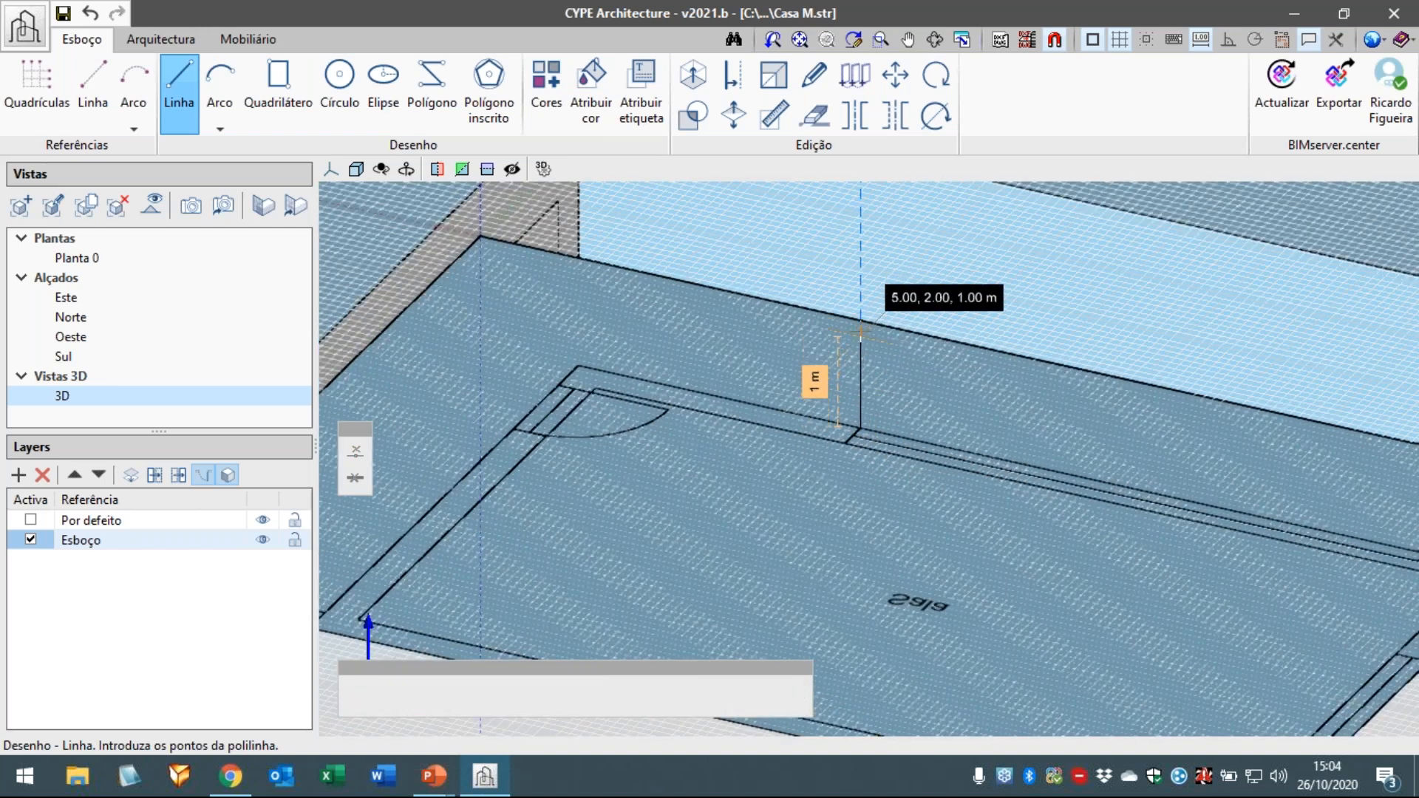
key(Return)
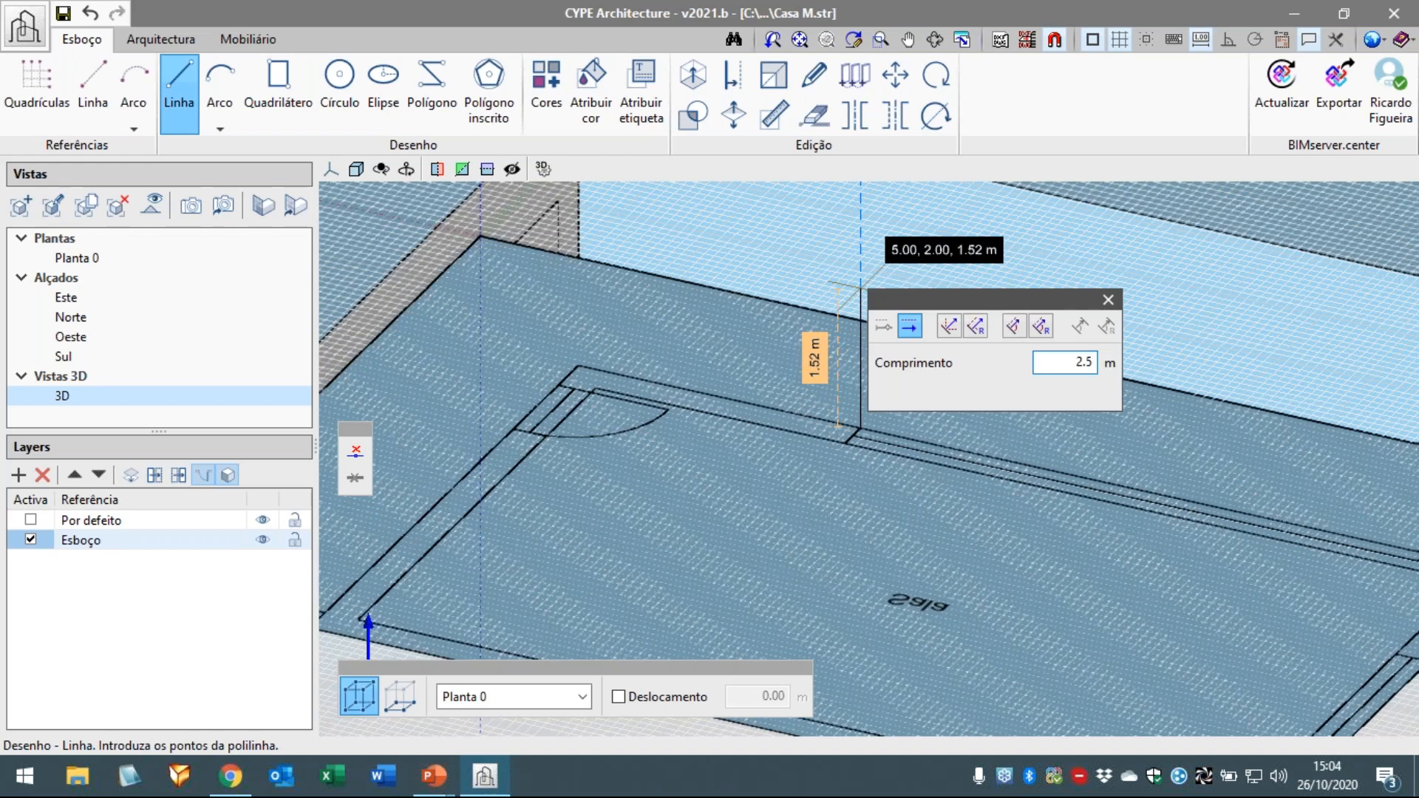
key(Return)
scroll(950, 286, down, 1)
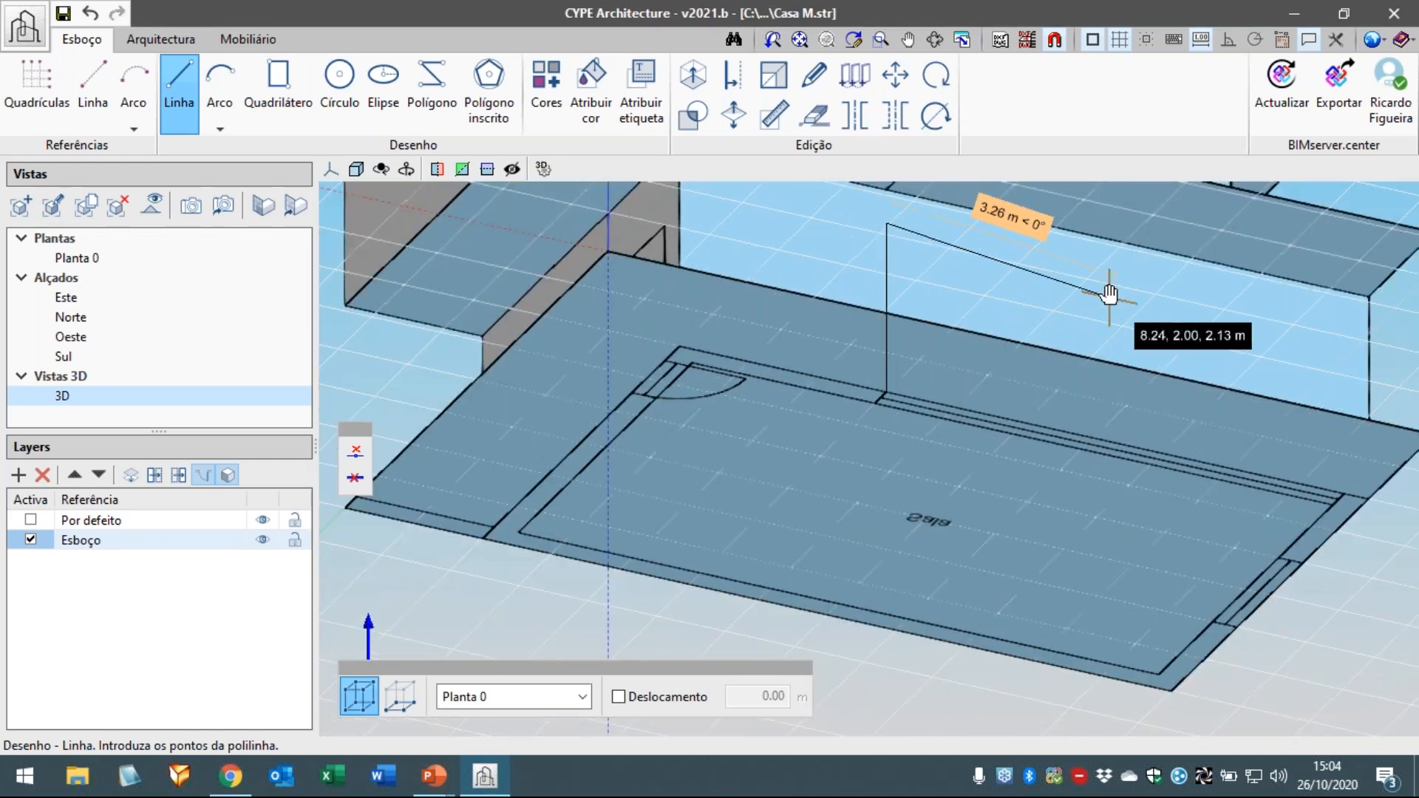
- Draw a 2.5 m vertical line up from the east end of the south wall opening on the outer face
middle_drag(1109, 294, 1047, 345)
shift+middle_drag(1108, 337, 916, 387)
right_click(1146, 386)
scroll(1020, 500, up, 2)
scroll(1014, 475, up, 2)
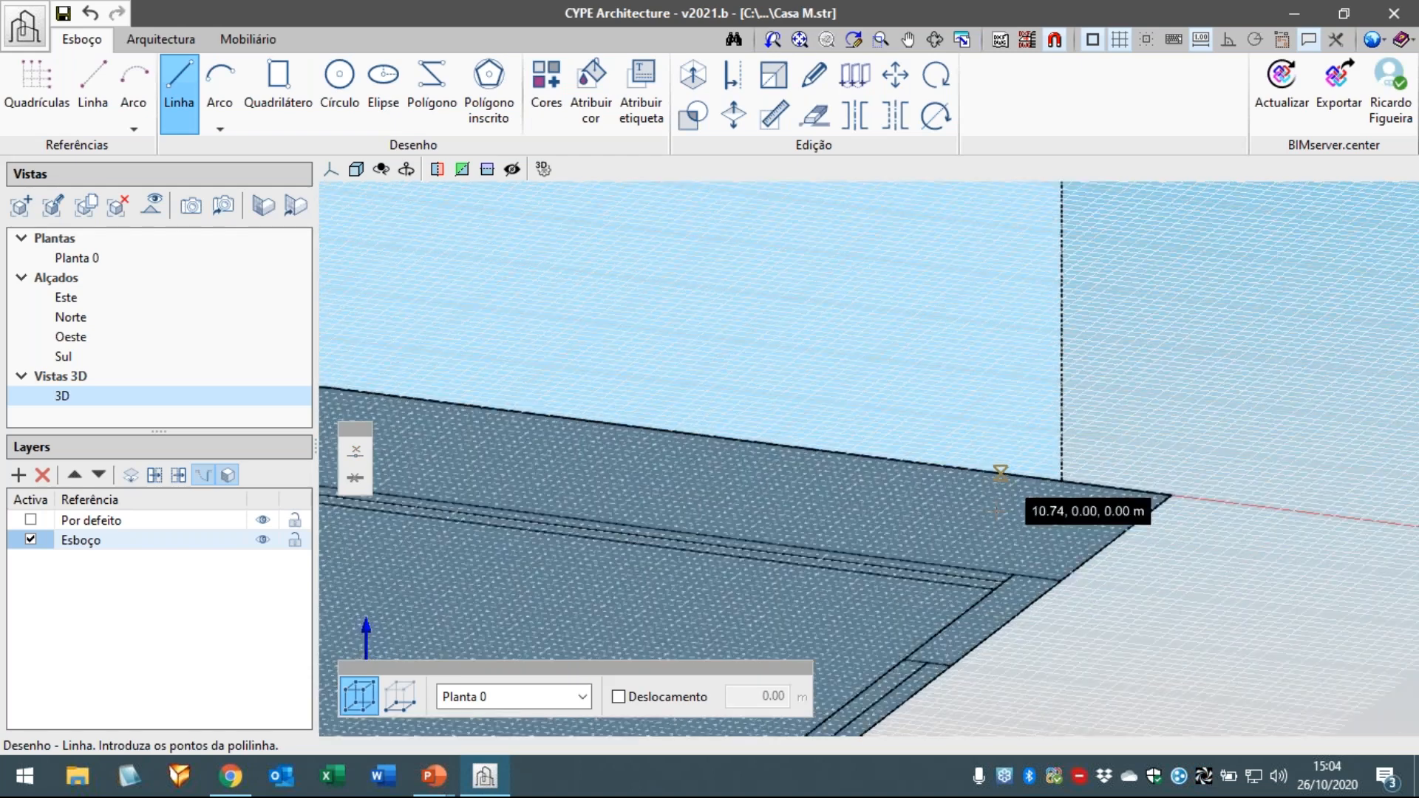
scroll(1013, 575, up, 1)
click(1012, 575)
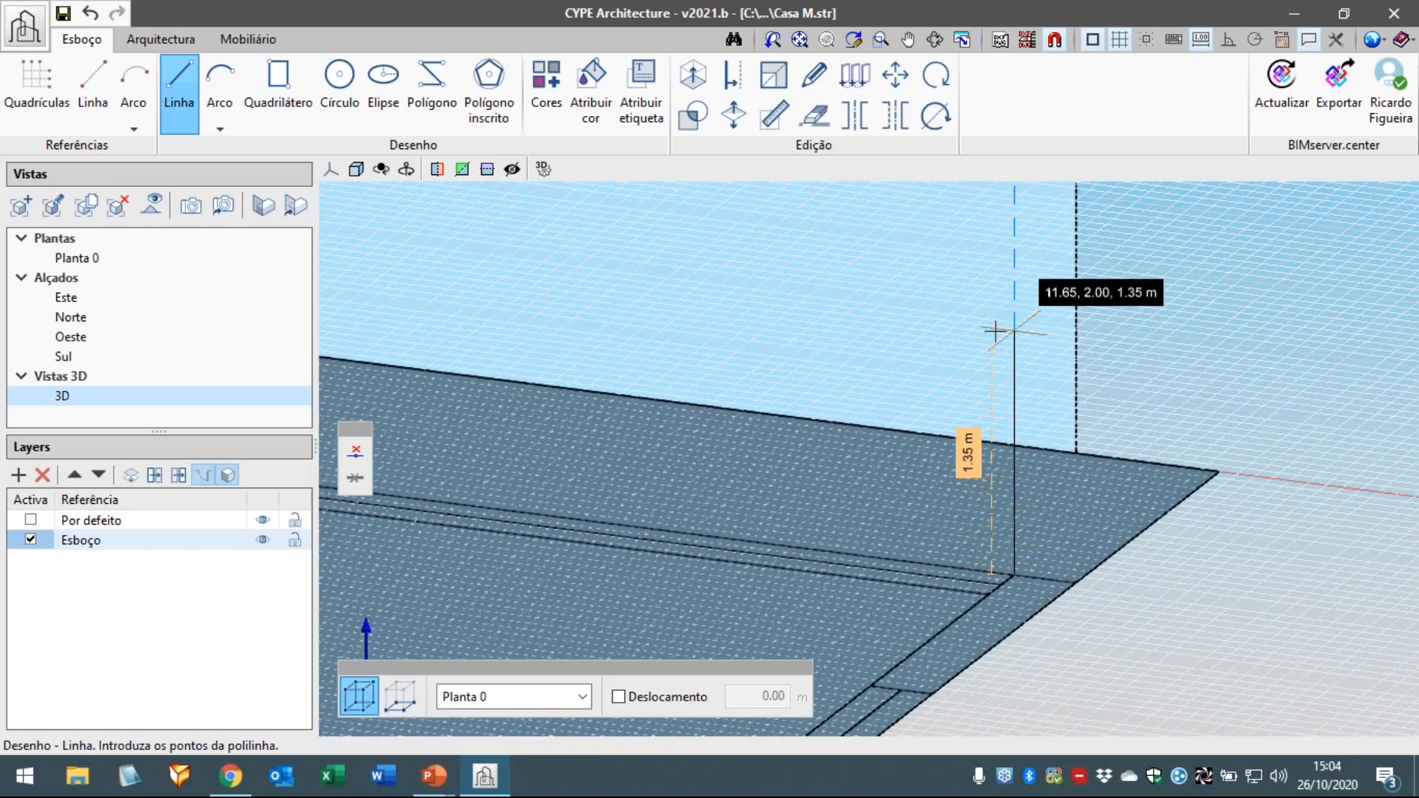
key(Return)
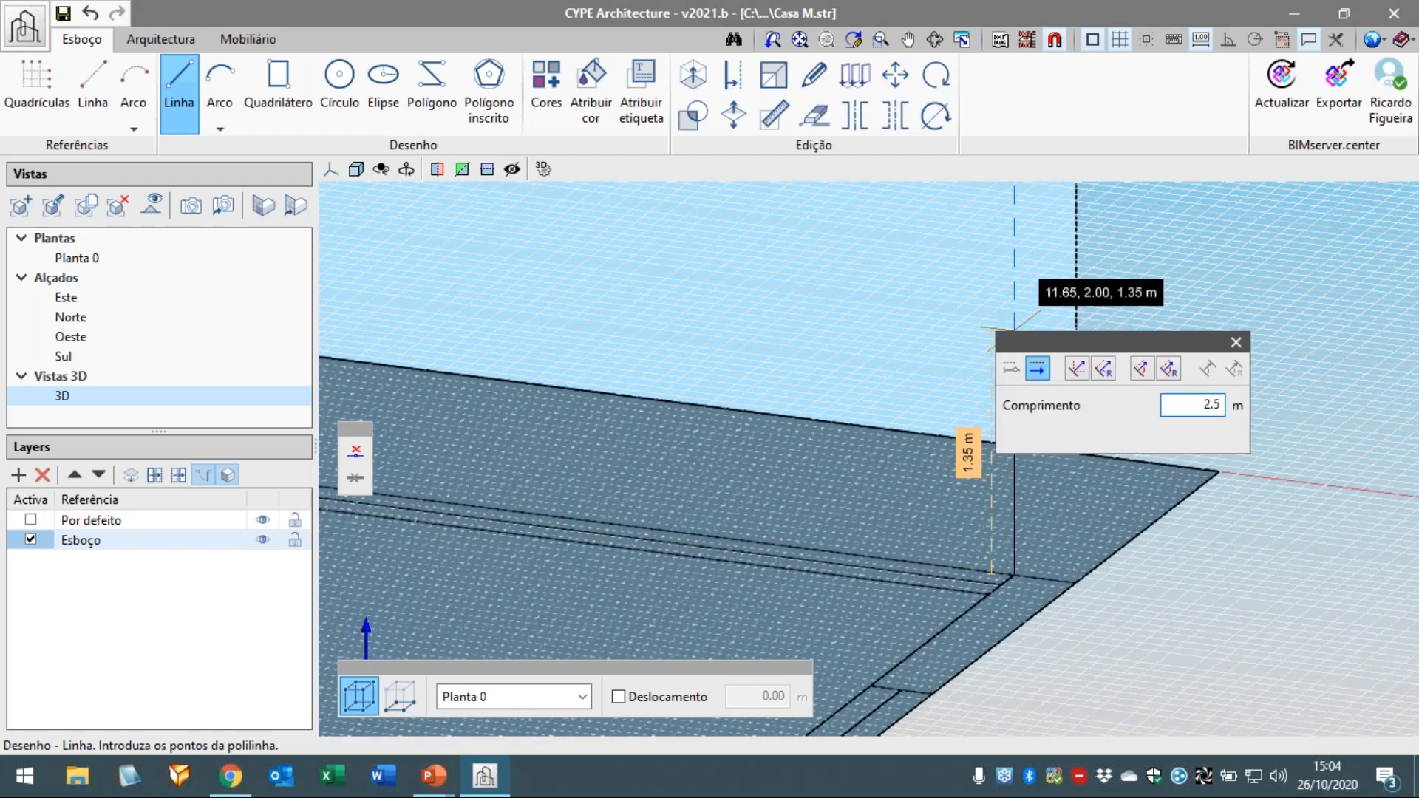
key(Return)
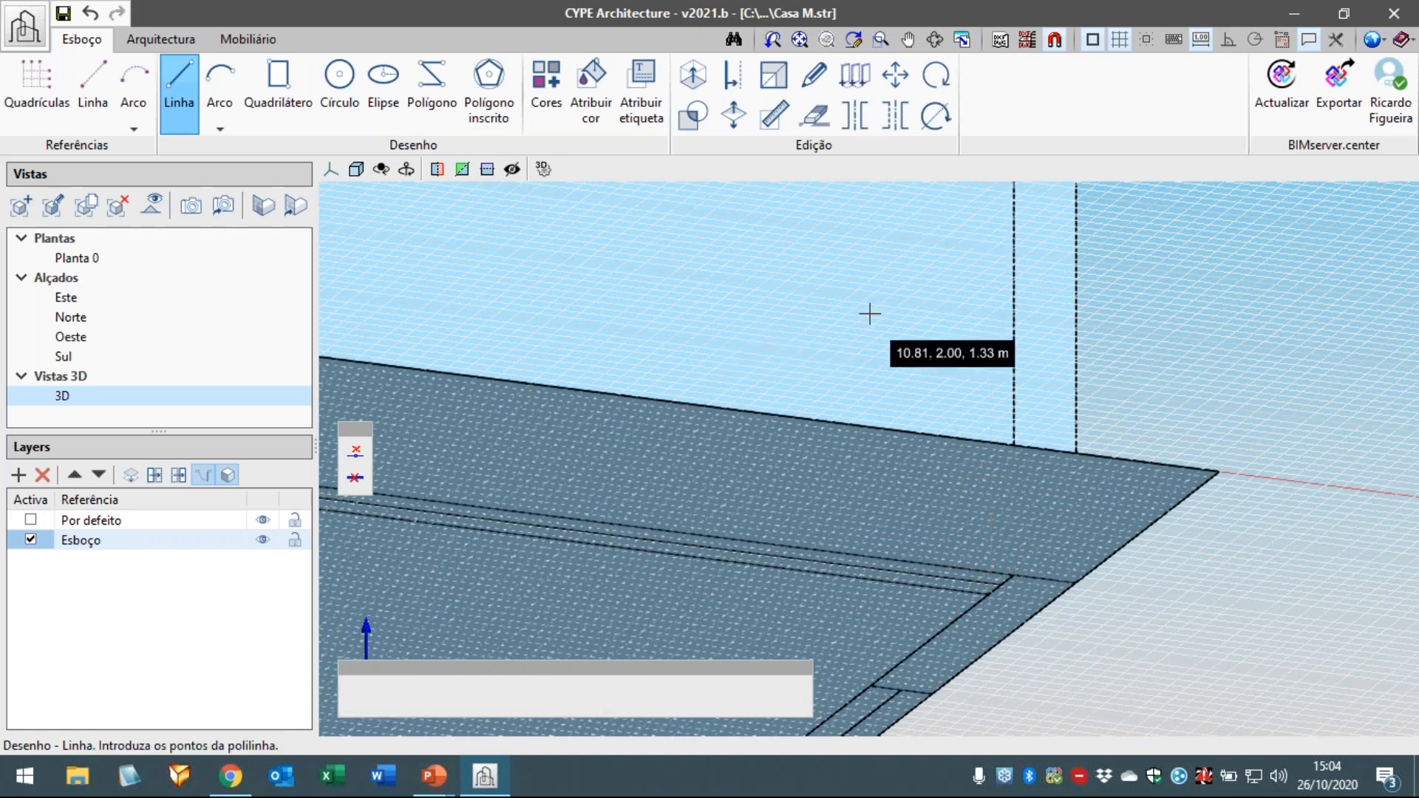
- Close the opening outline on the south facade with a line joining the top ends of its two vertical edges
scroll(870, 314, down, 1)
shift+middle_drag(858, 307, 1079, 343)
scroll(850, 406, down, 1)
shift+middle_drag(842, 425, 797, 417)
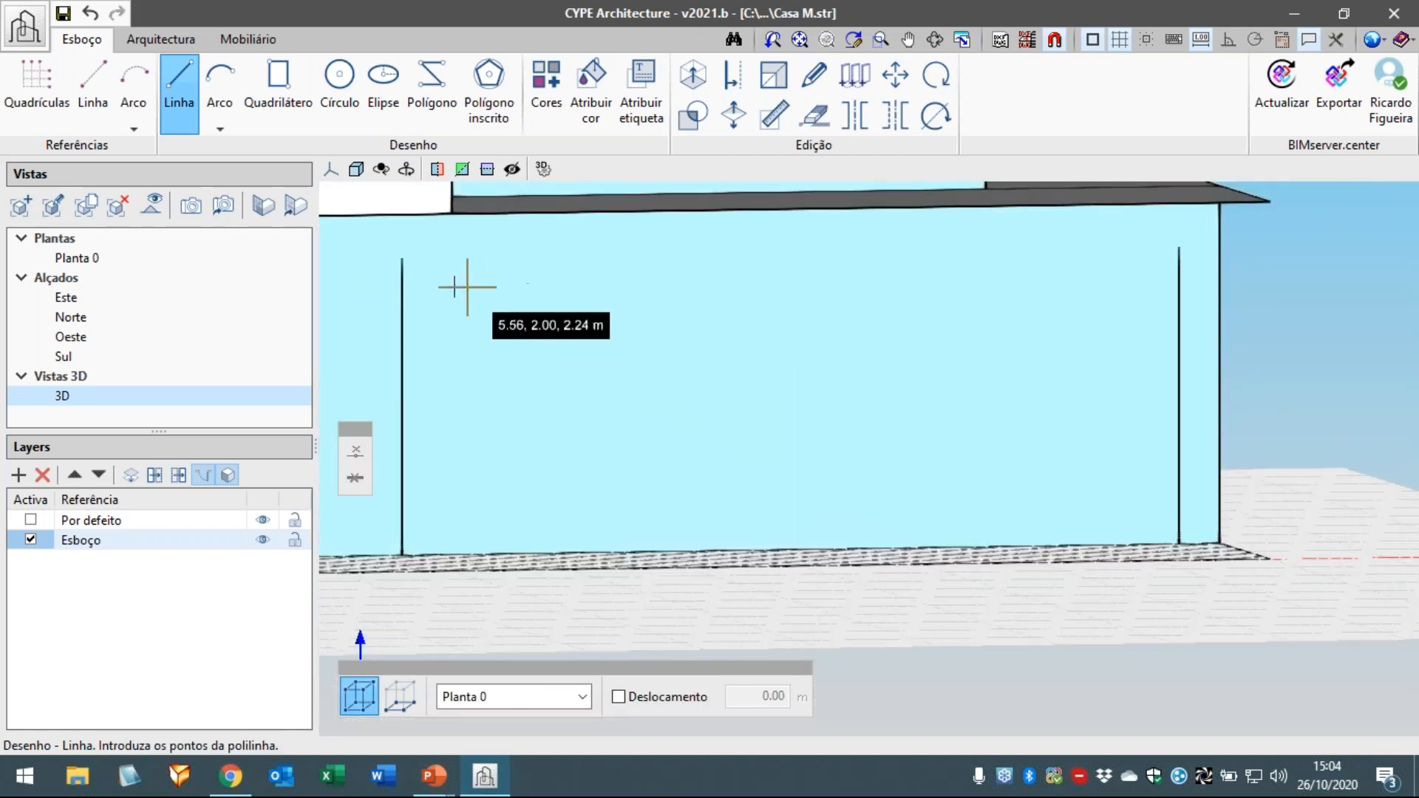
click(402, 260)
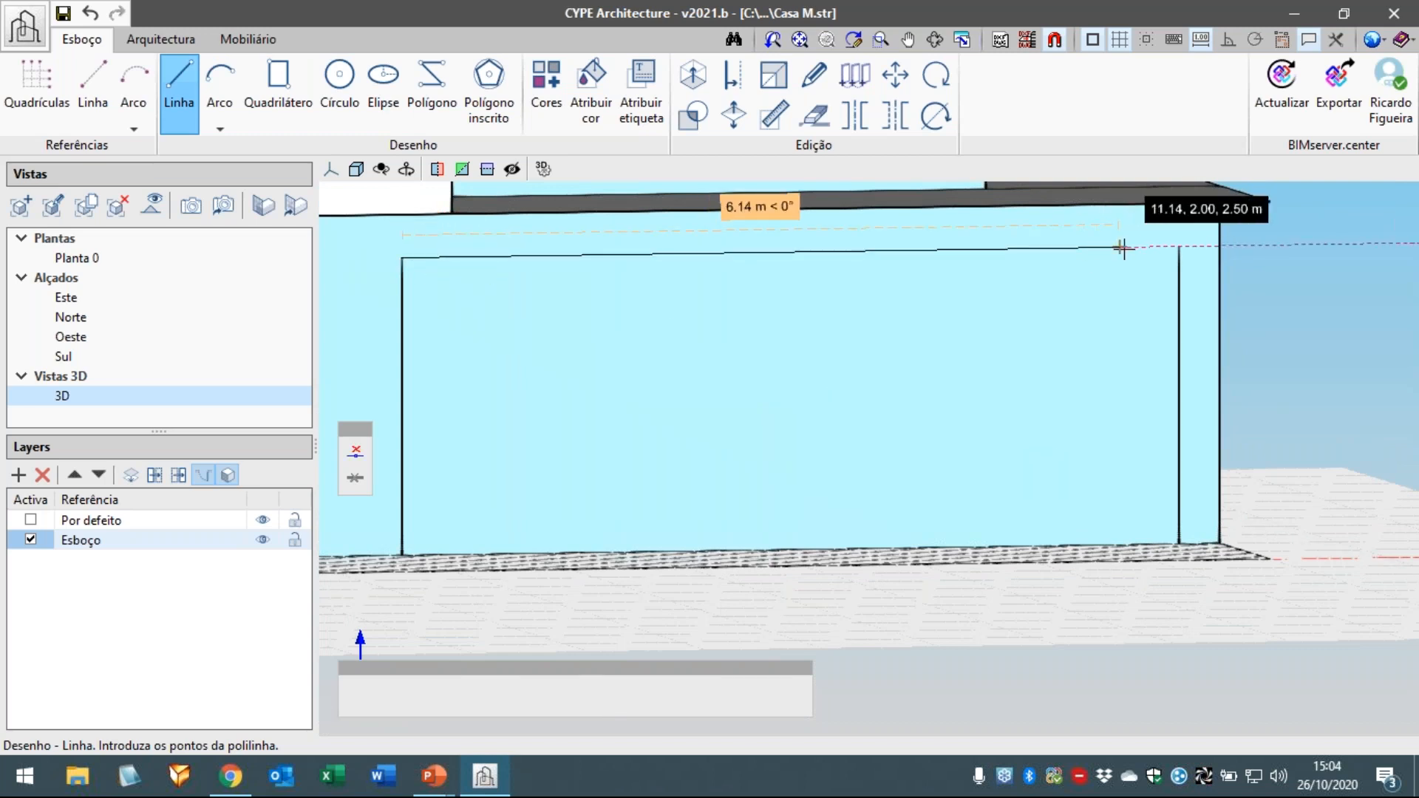
click(1177, 251)
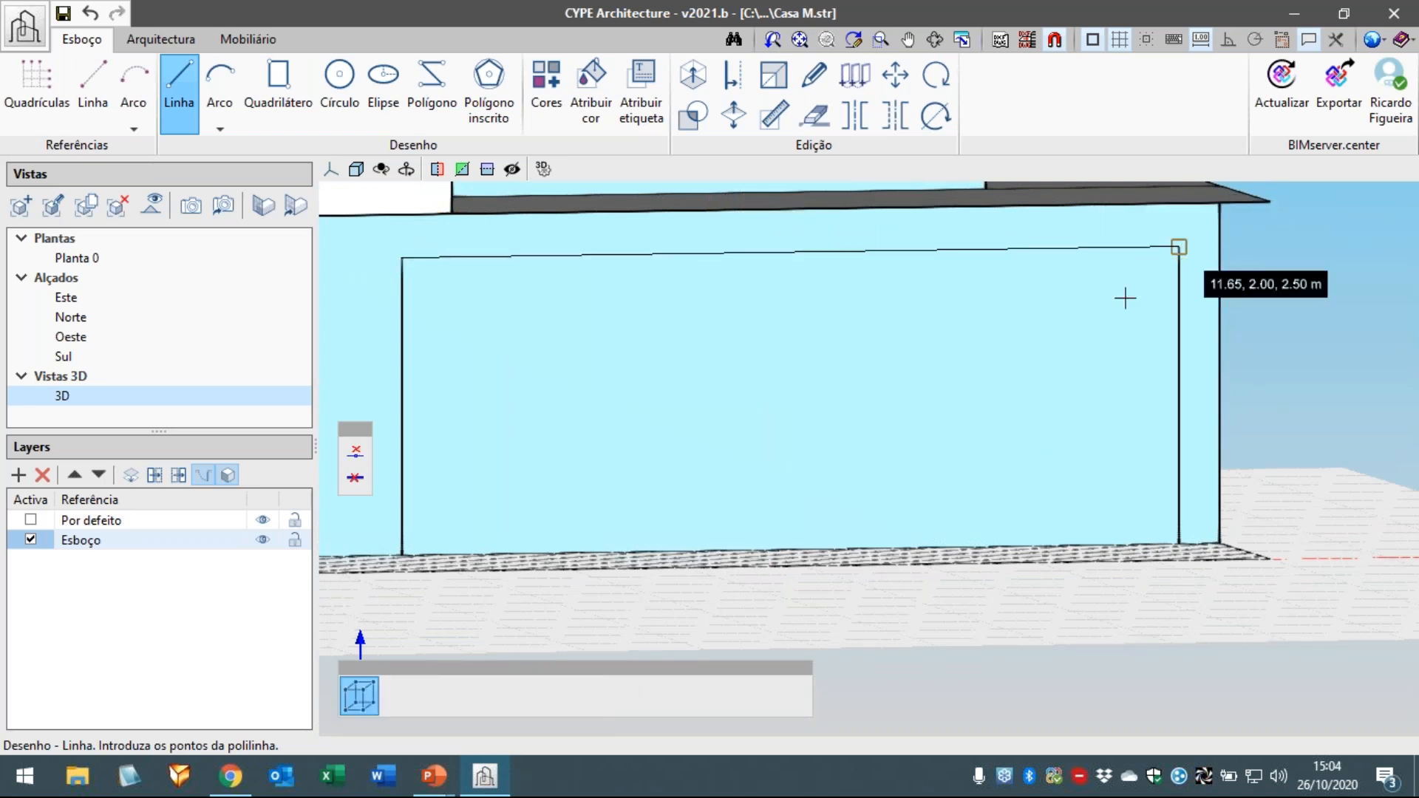
- Draw a 2.5 m vertical line up from the south end of the east wall opening on the outer face
scroll(1066, 345, down, 1)
scroll(1067, 345, down, 2)
shift+middle_drag(1189, 392, 889, 427)
scroll(887, 427, up, 4)
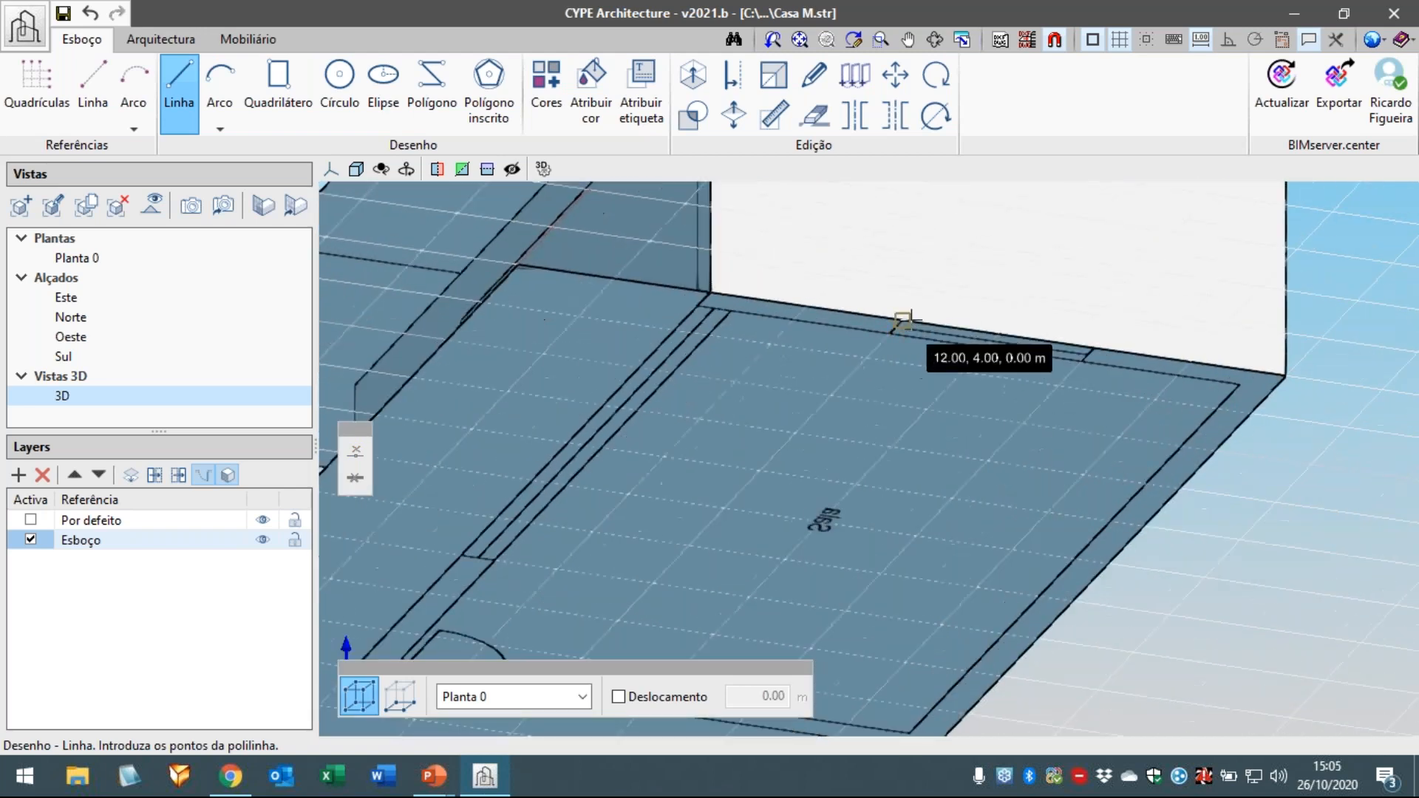
key(Return)
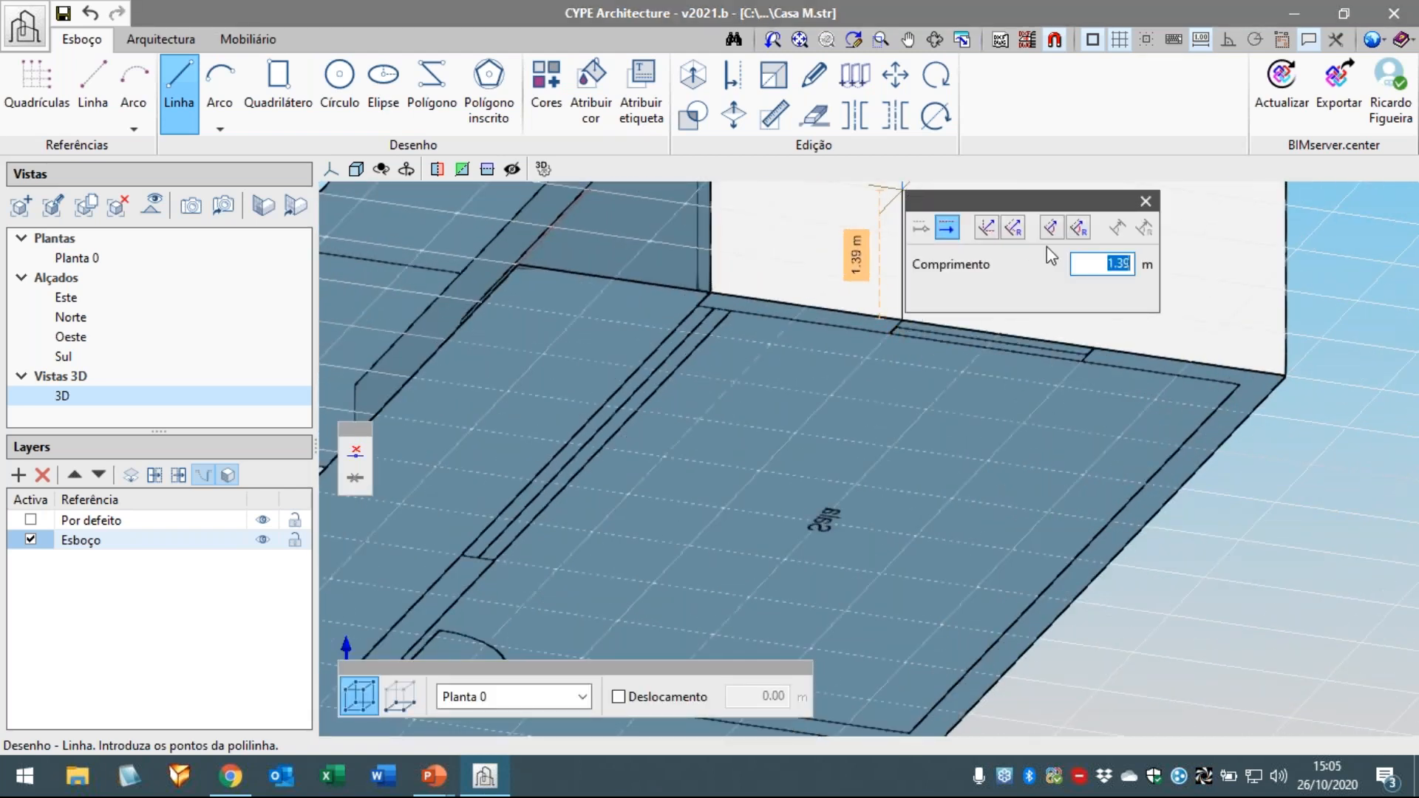
text(2.5)
key(Return)
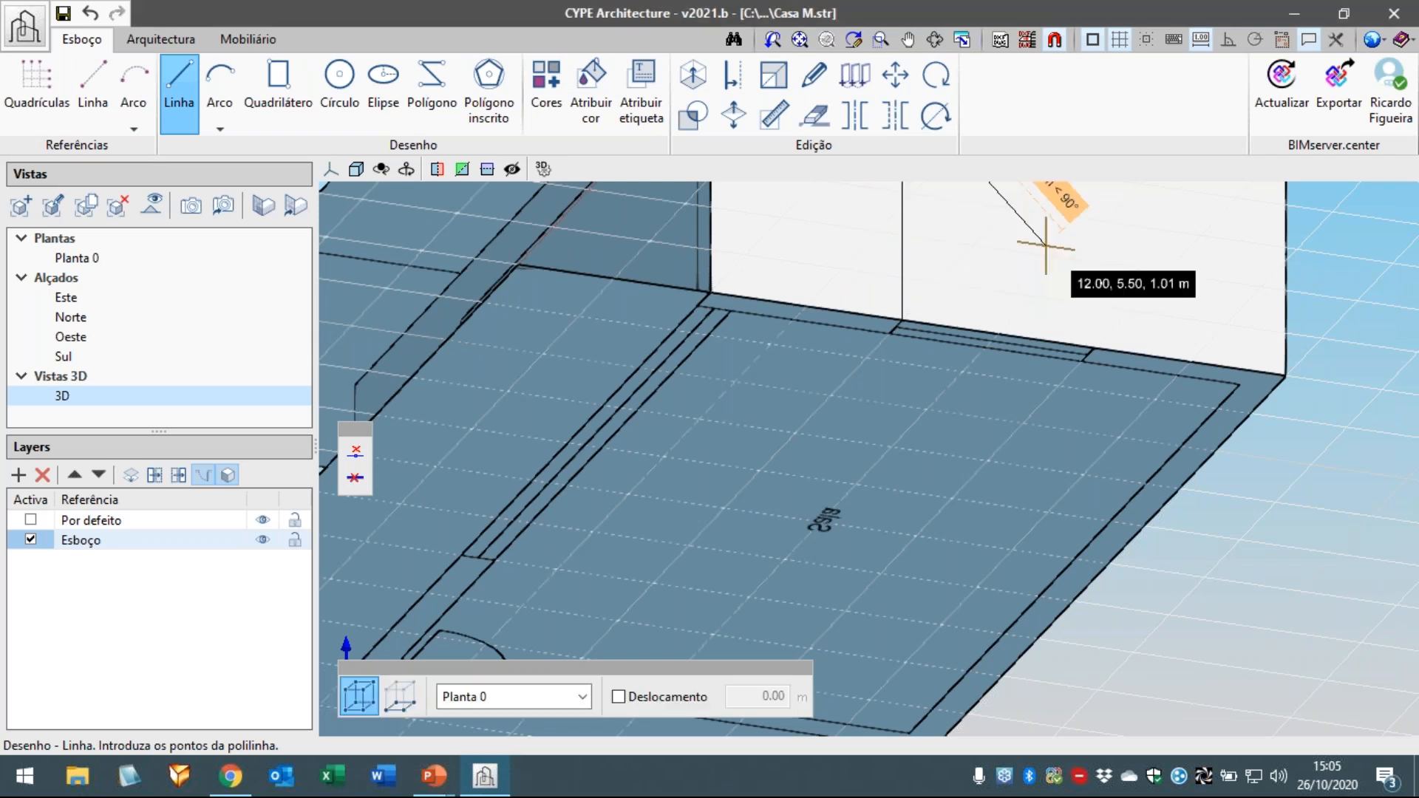
- Draw a 2.5 m vertical line up from the north end of the east wall opening on the outer face
click(1096, 343)
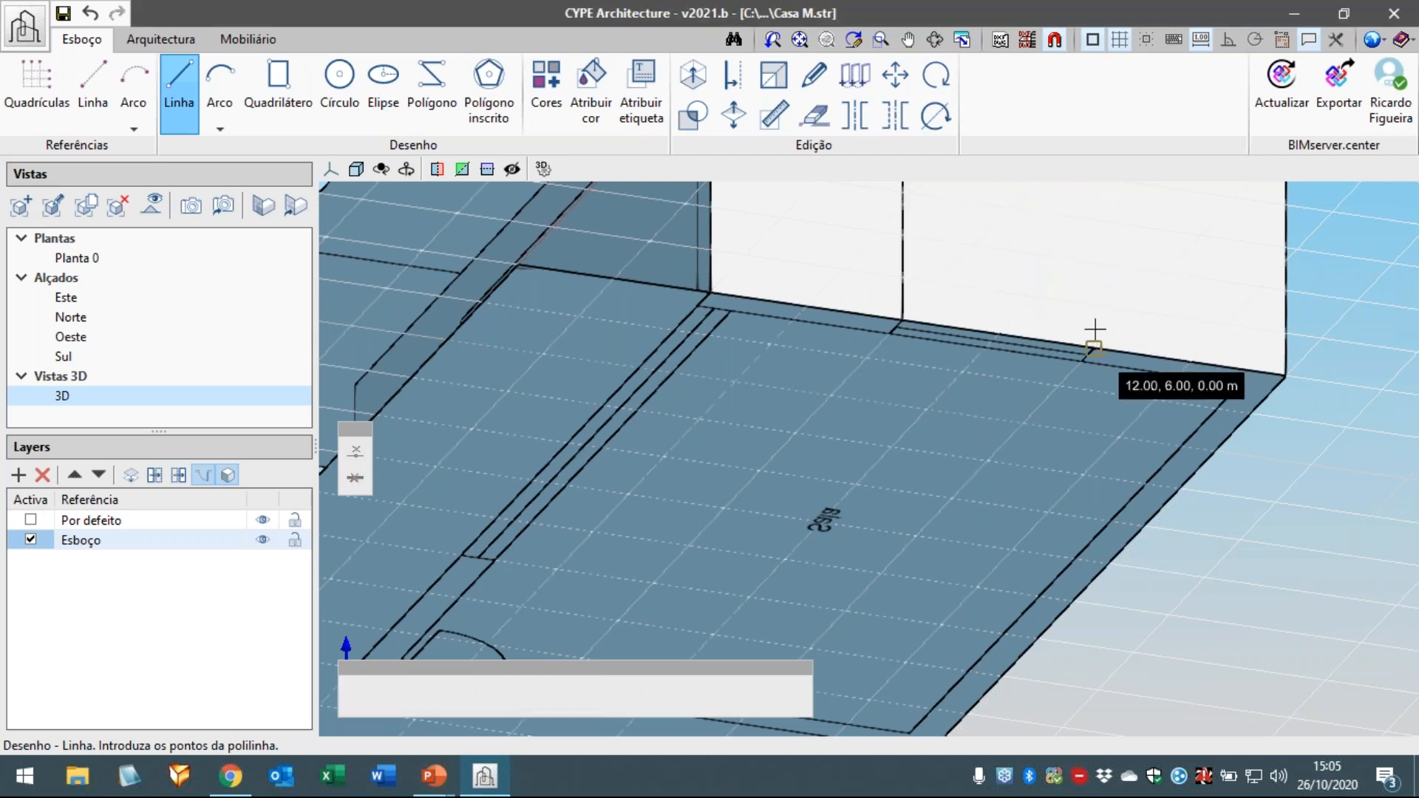
key(Return)
text(2.5)
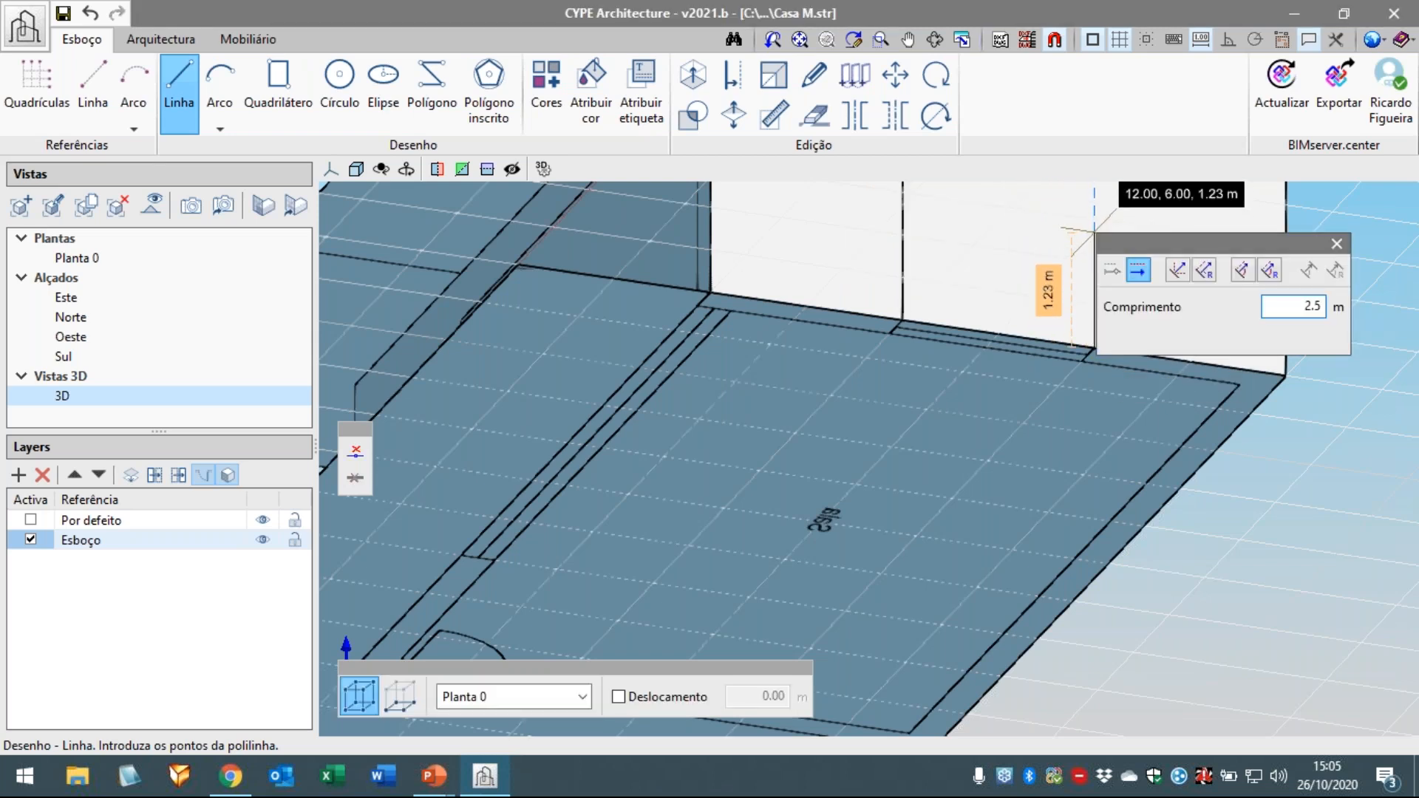
key(Return)
- Close the opening outline on the east facade with a line joining the top ends of its two vertical edges
scroll(1069, 284, down, 2)
scroll(1061, 285, down, 1)
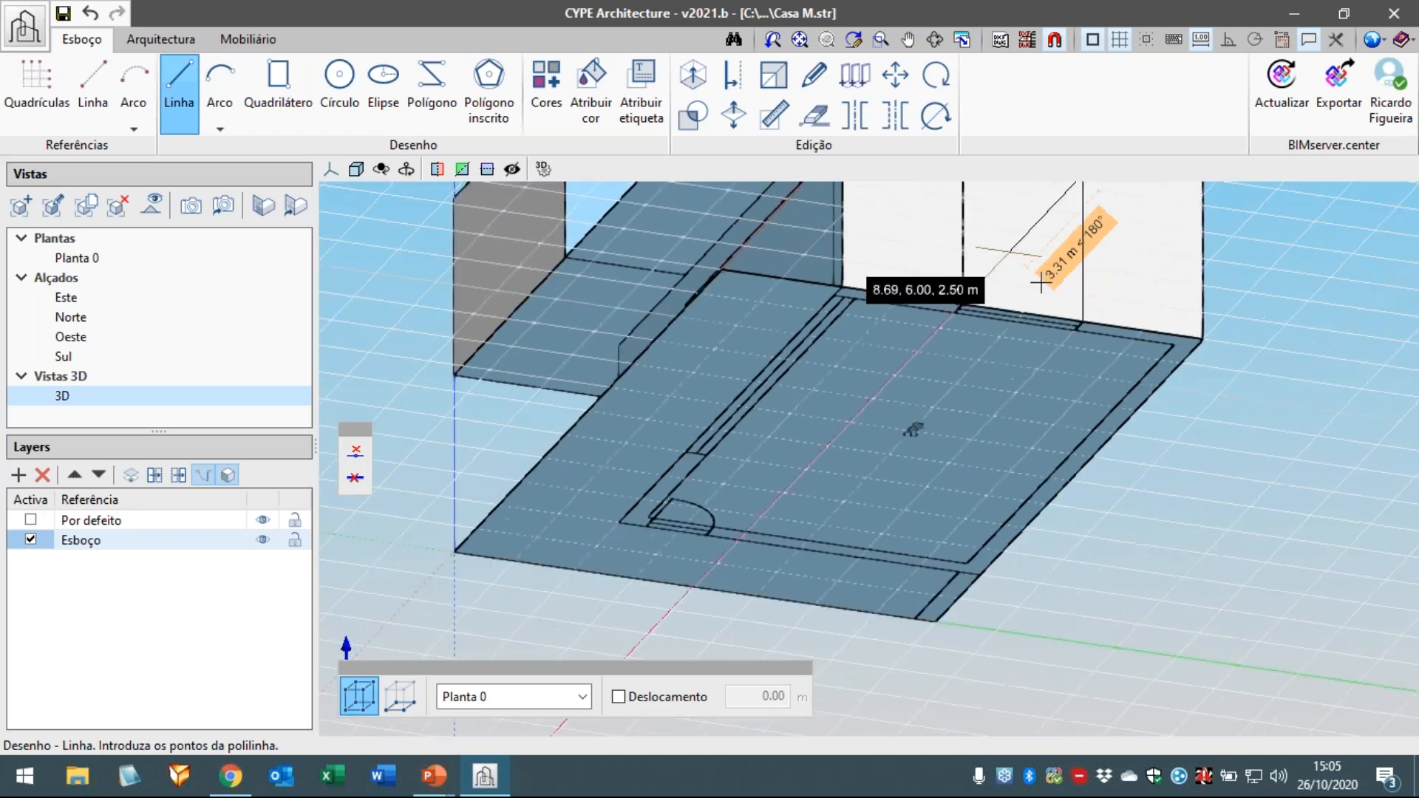
shift+middle_drag(1080, 286, 1037, 339)
right_click(1036, 344)
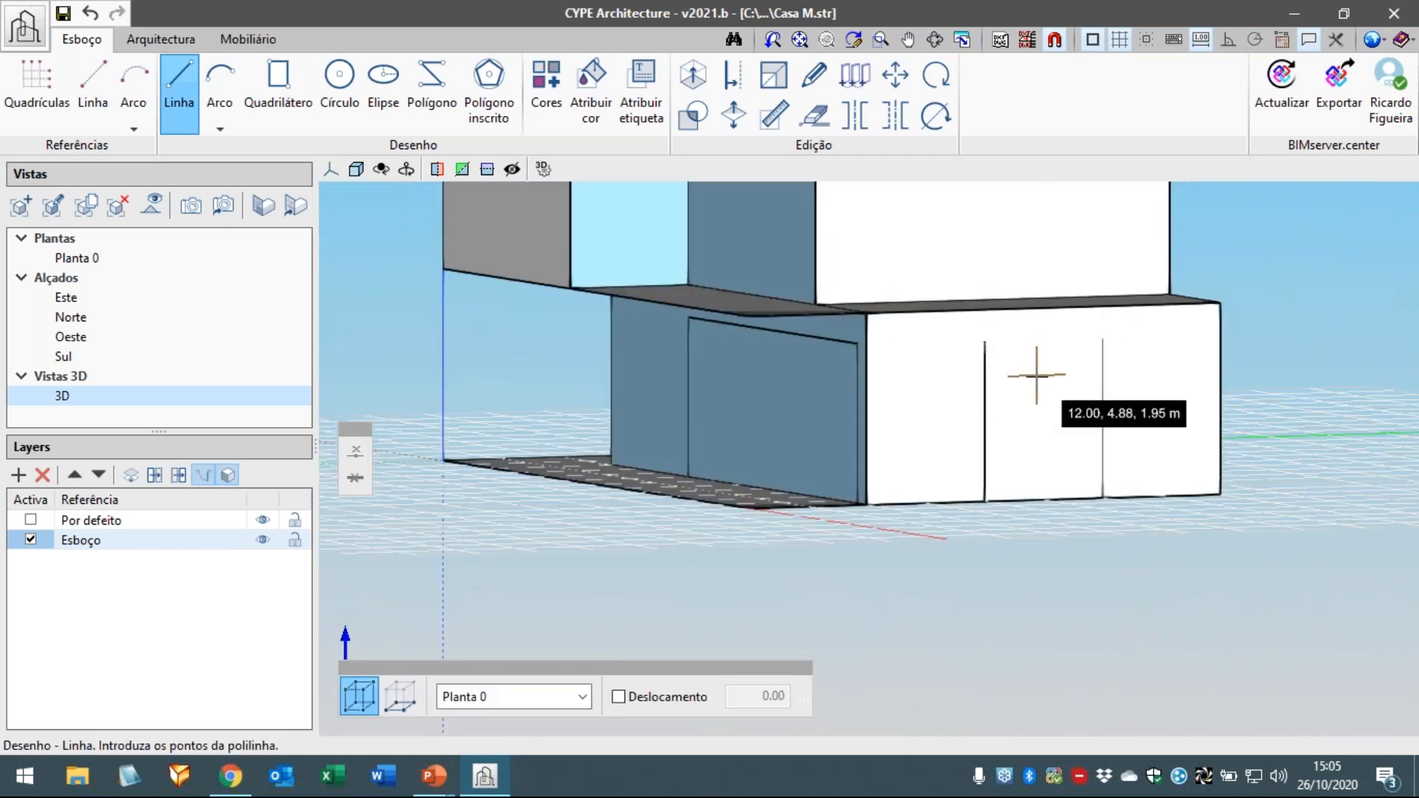
click(985, 342)
click(1102, 338)
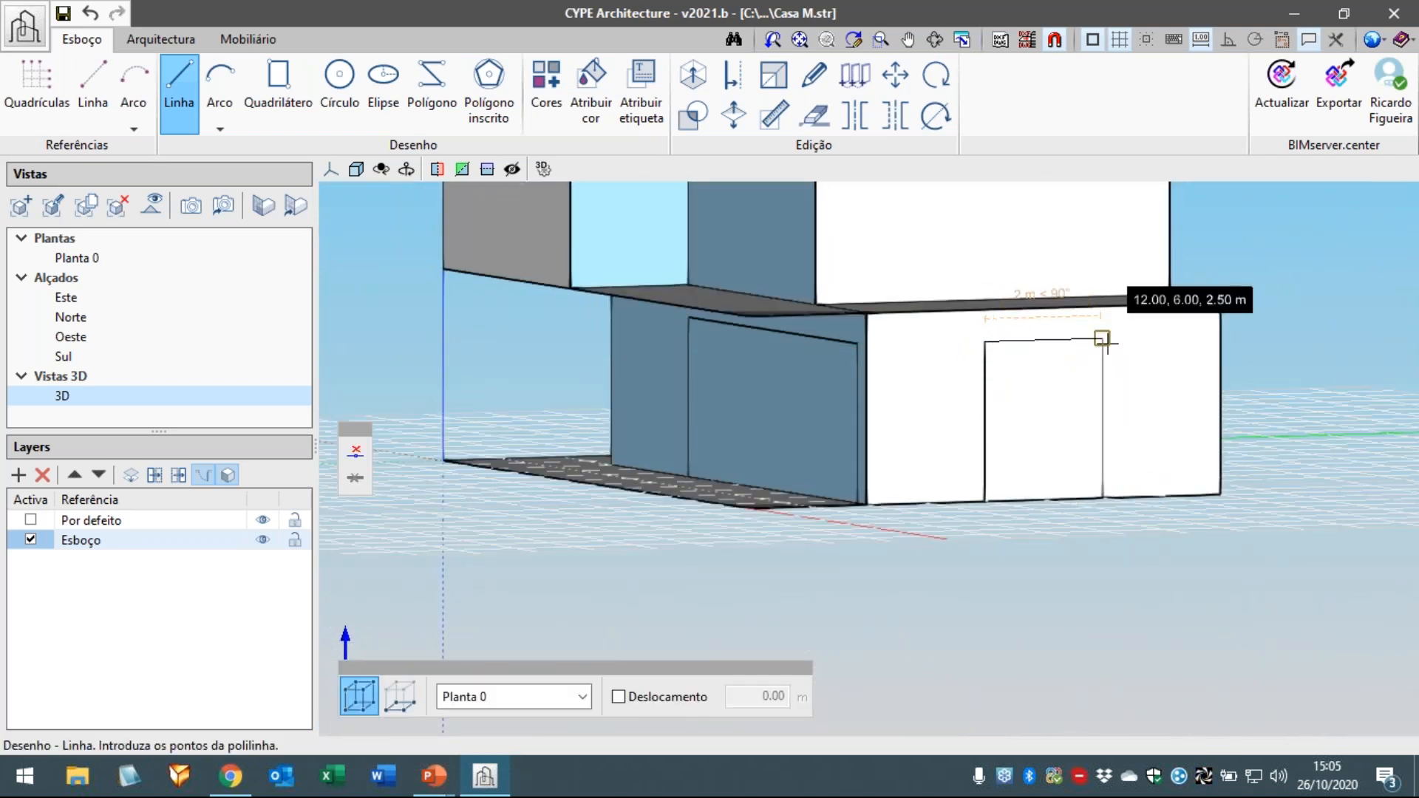
right_click(1011, 420)
- Copy the east facade's opening outline to the upper storey, using the northeast base corners of the ground and upper volumes as reference points
scroll(1005, 414, down, 3)
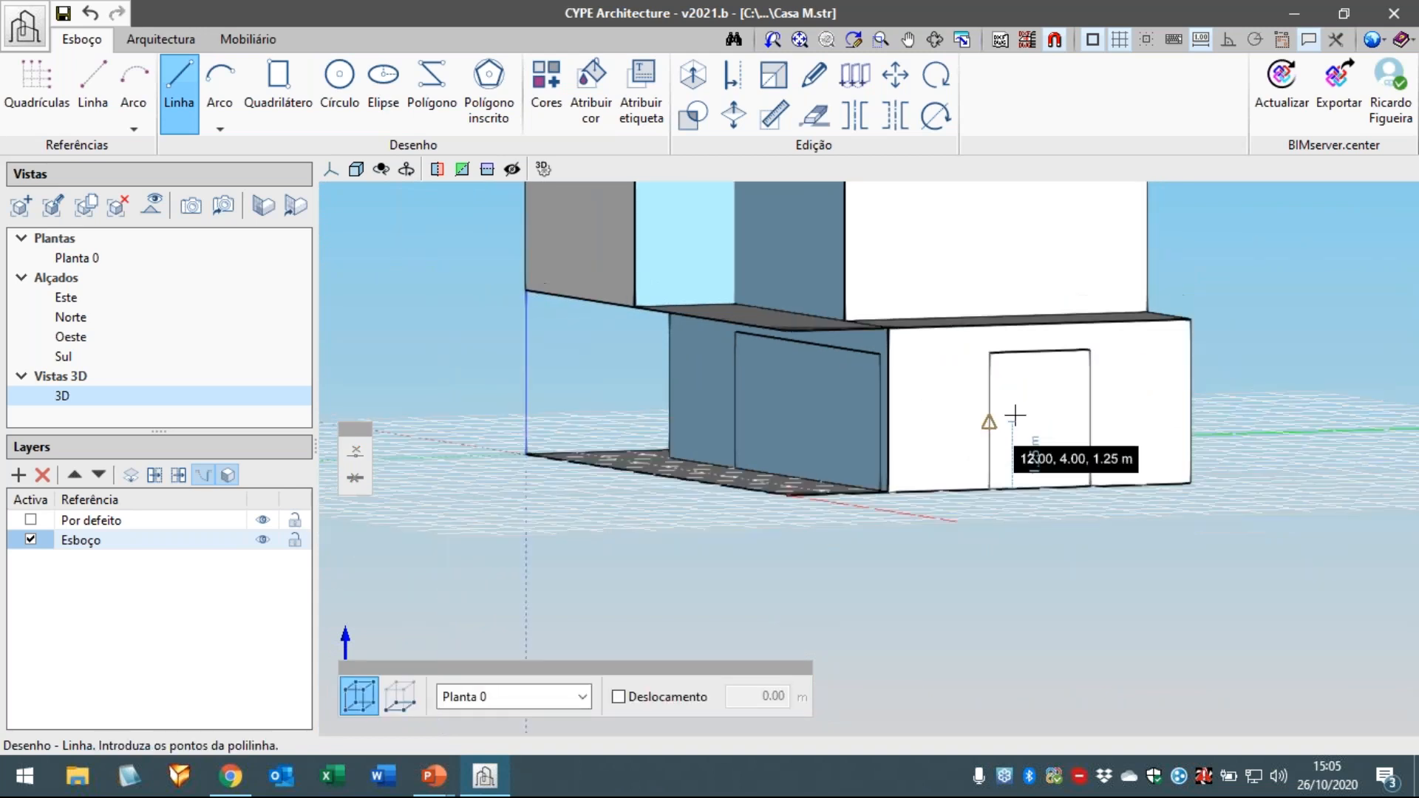
middle_drag(1090, 544, 1106, 575)
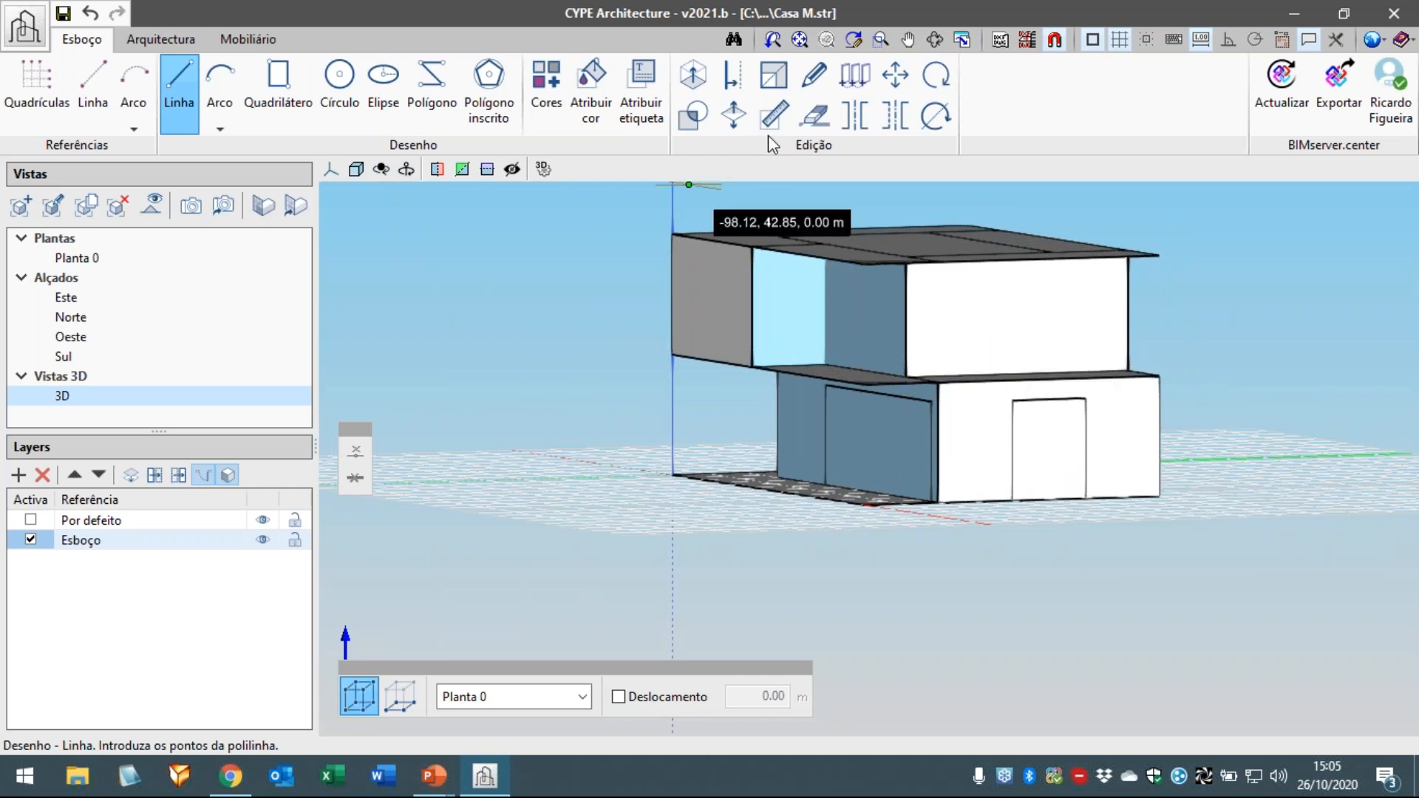
click(854, 77)
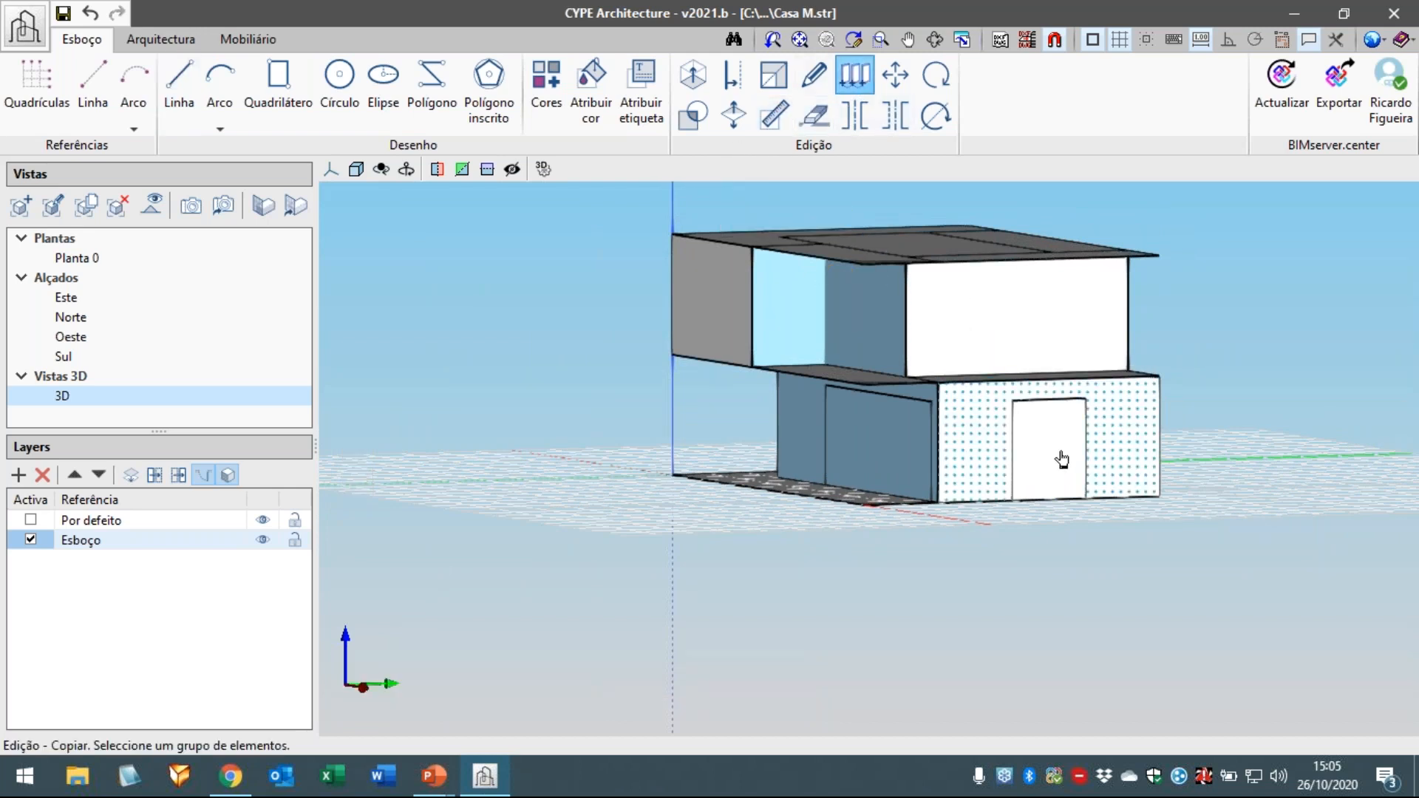
scroll(1053, 471, up, 1)
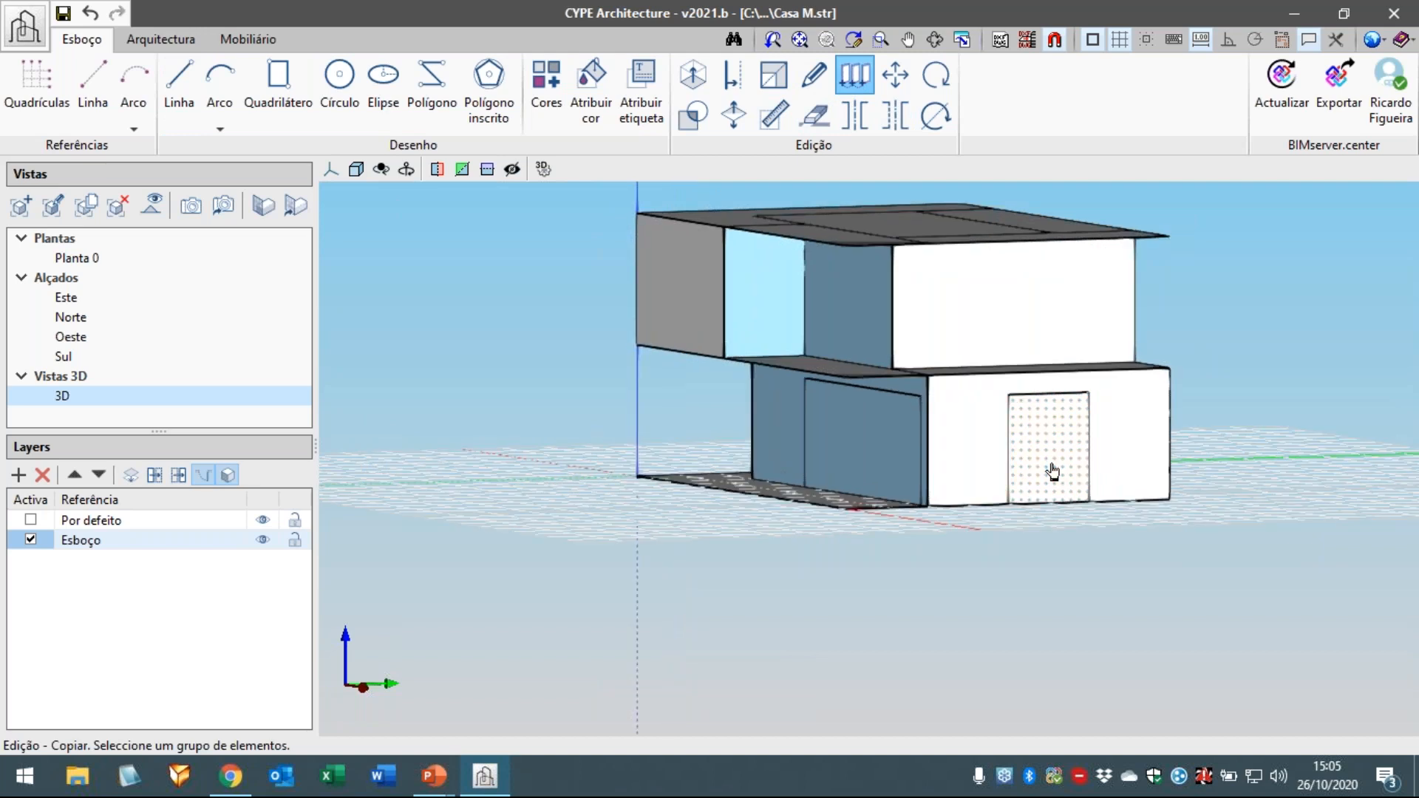
click(1045, 473)
right_click(1046, 473)
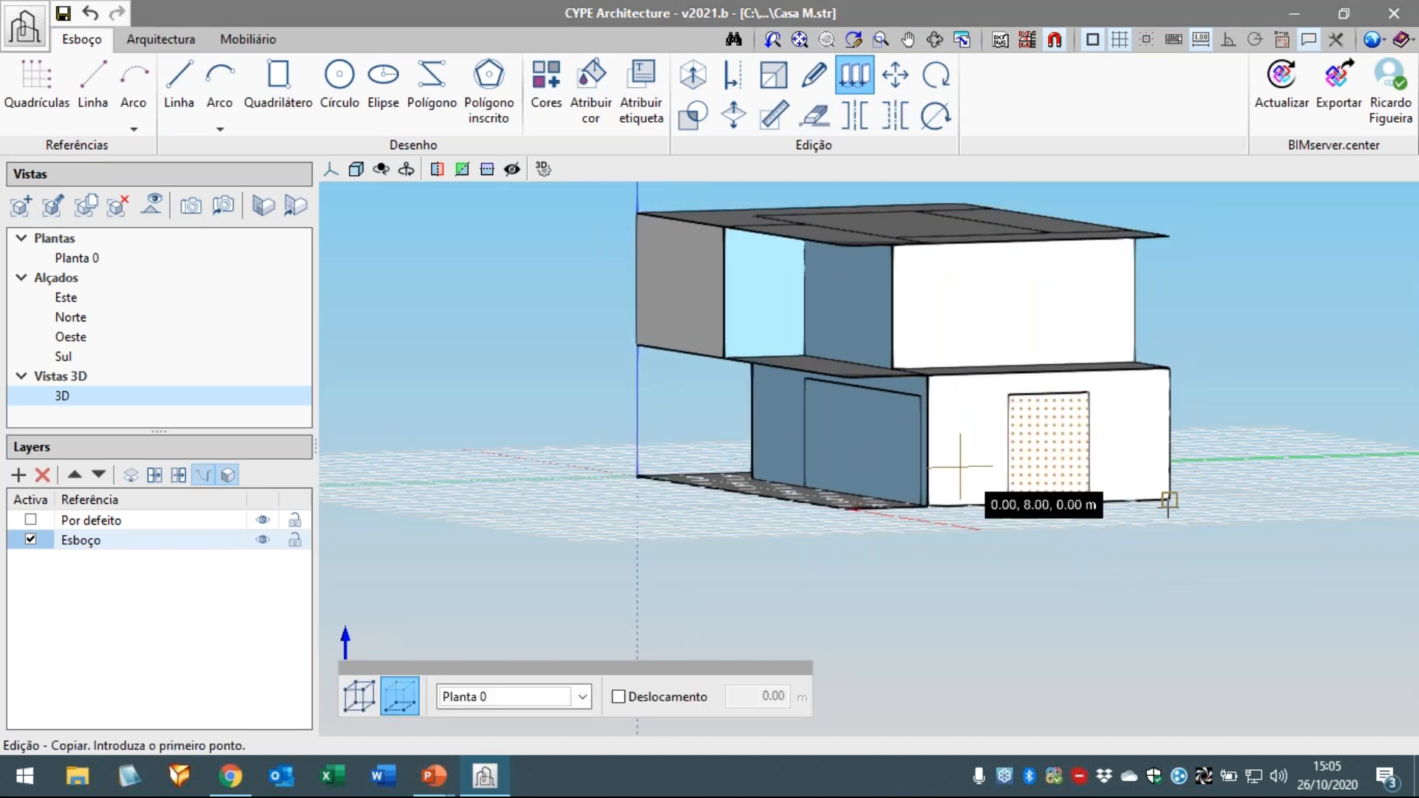
click(1167, 502)
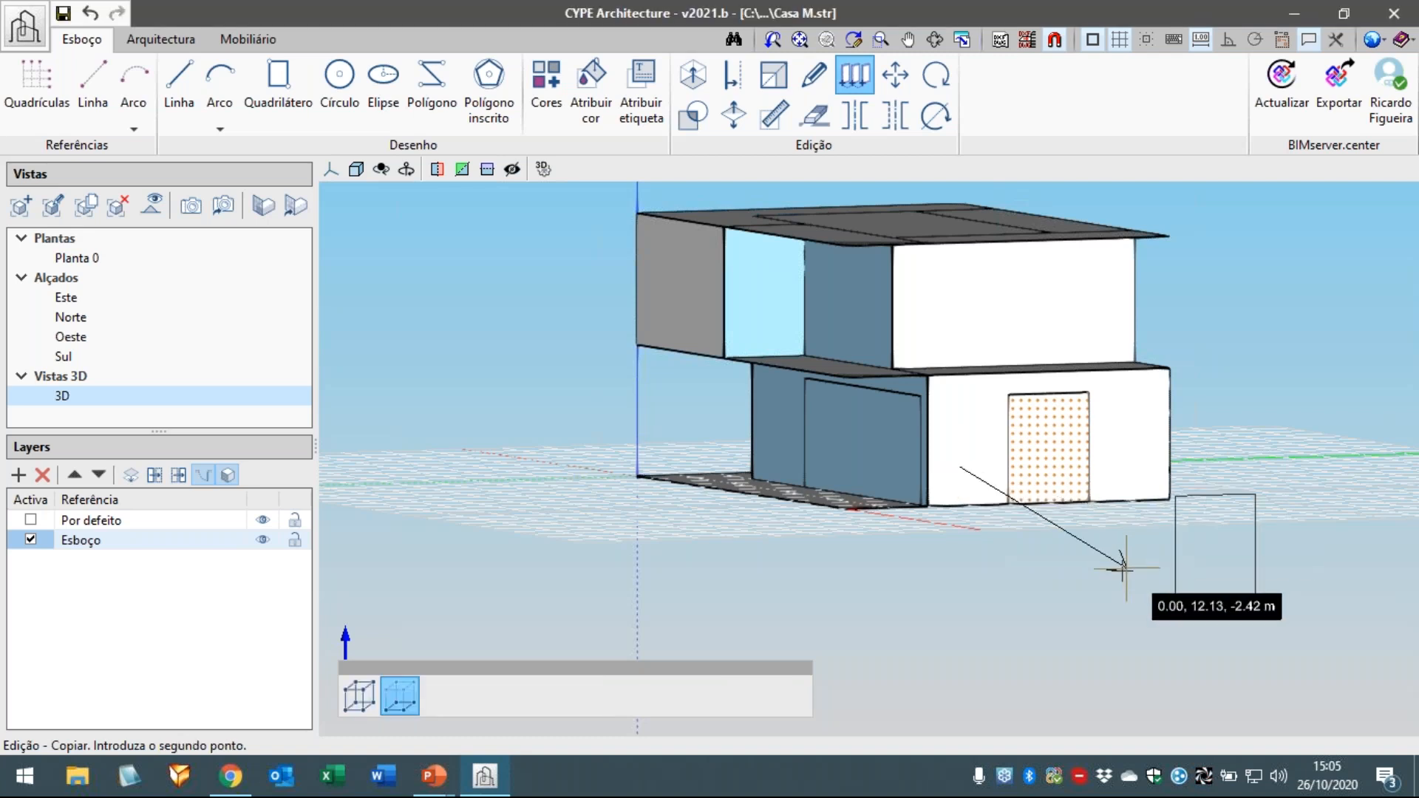
click(348, 692)
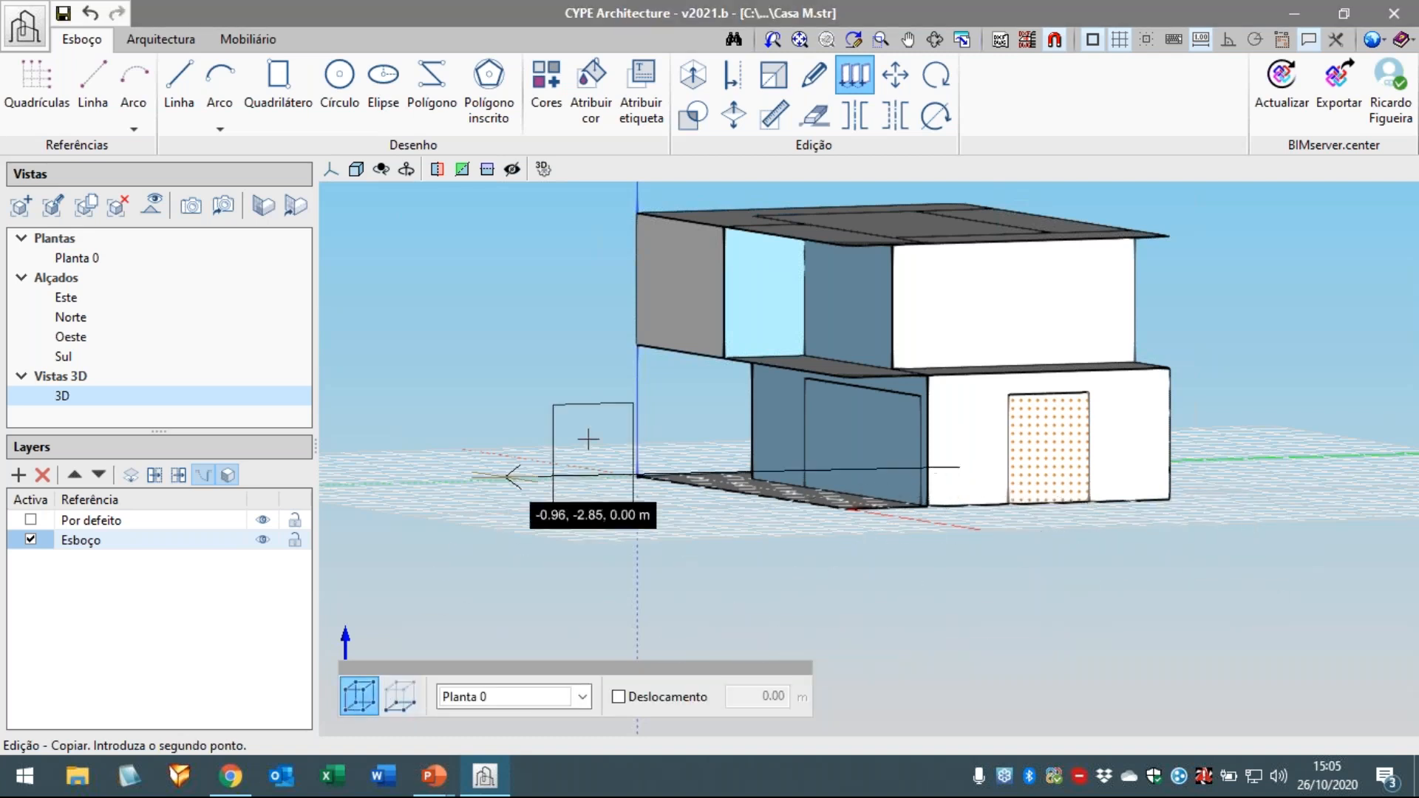
scroll(1160, 347, up, 2)
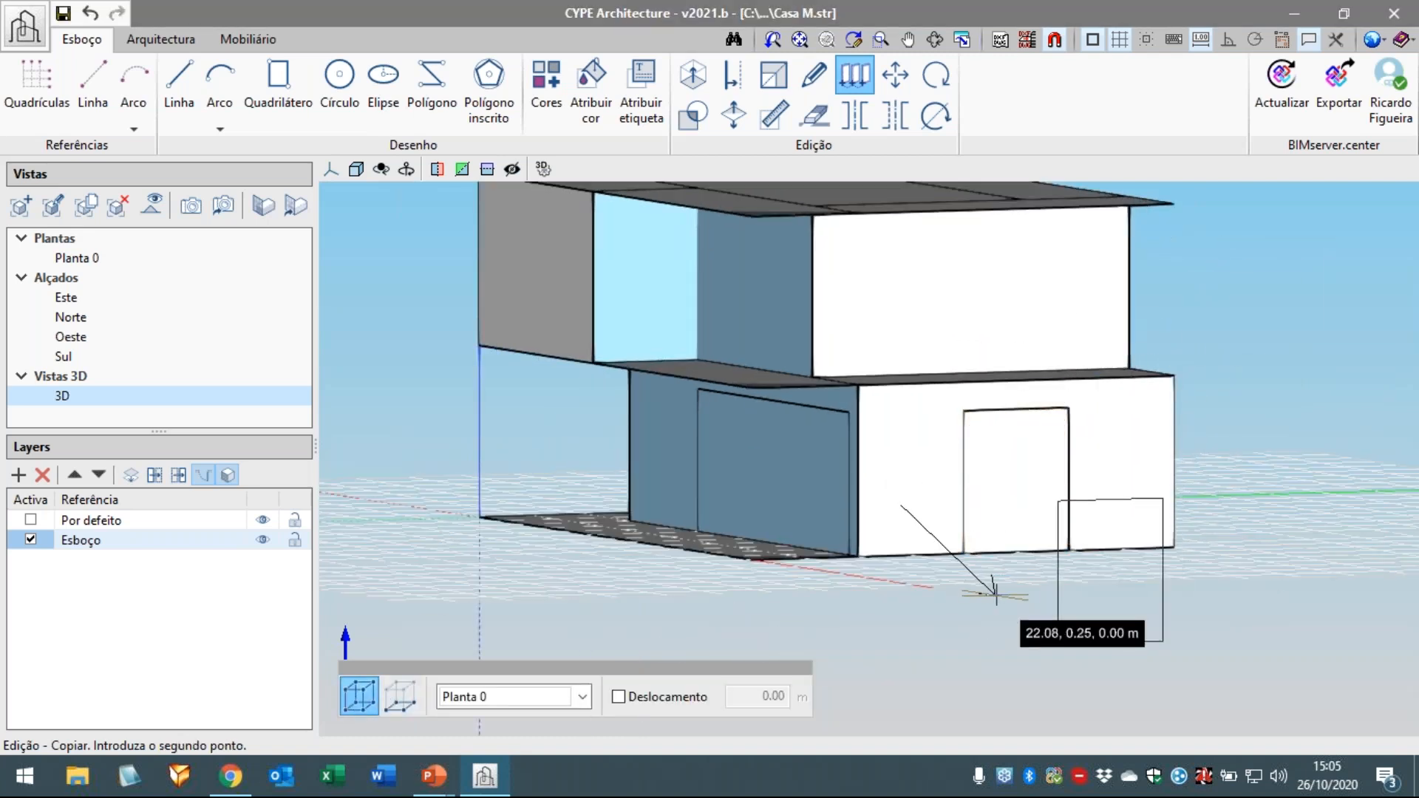
right_click(1020, 583)
scroll(1026, 581, up, 1)
shift+middle_drag(1031, 600, 1035, 610)
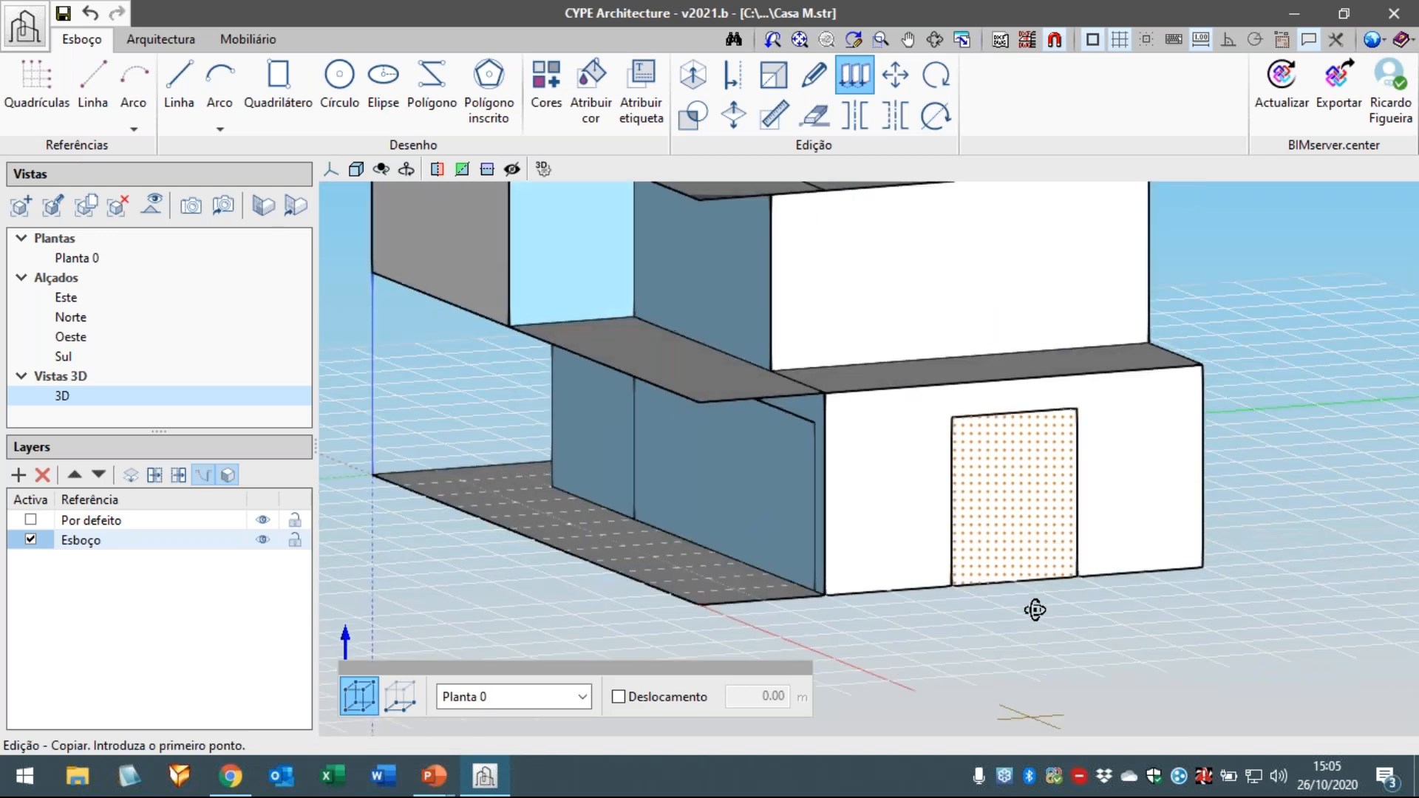
click(1200, 569)
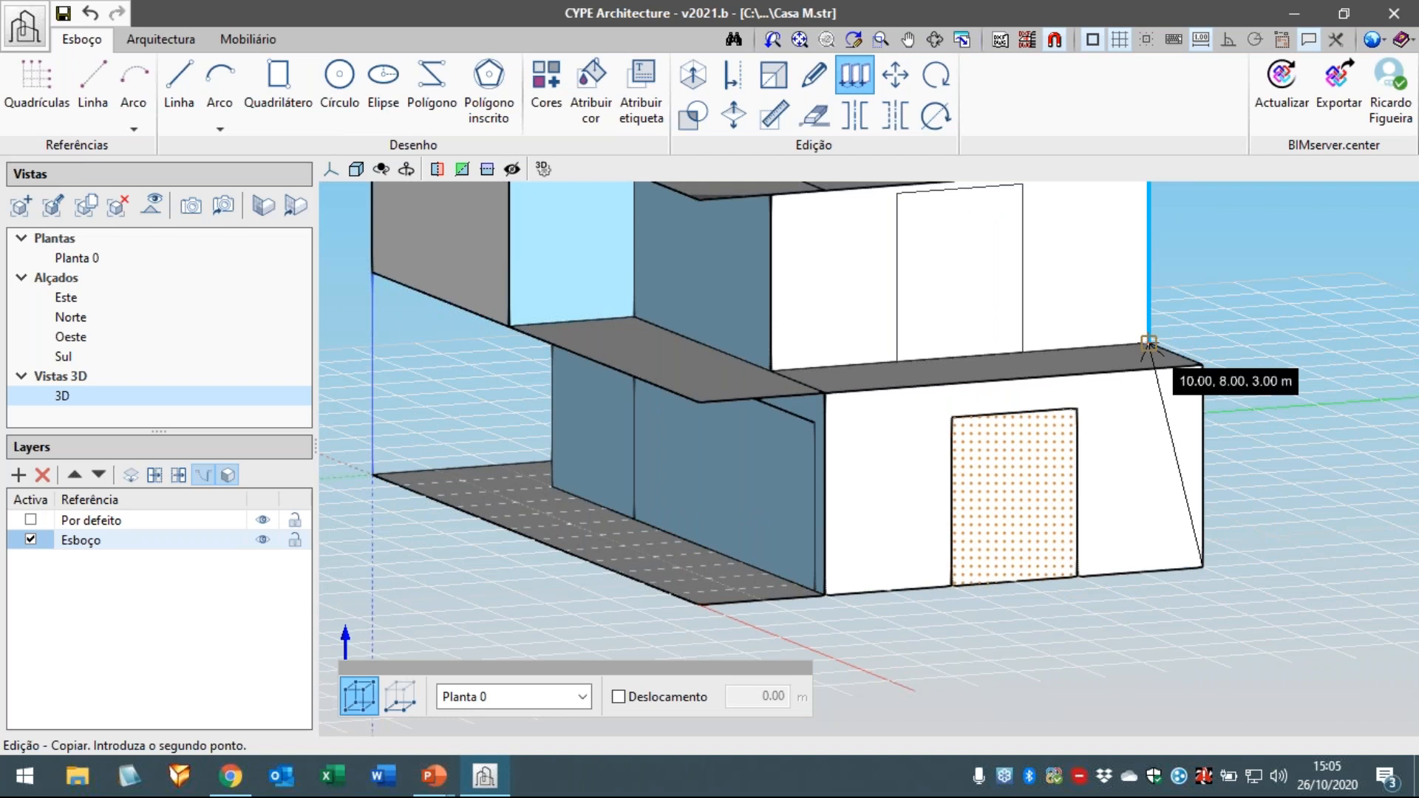
click(1149, 344)
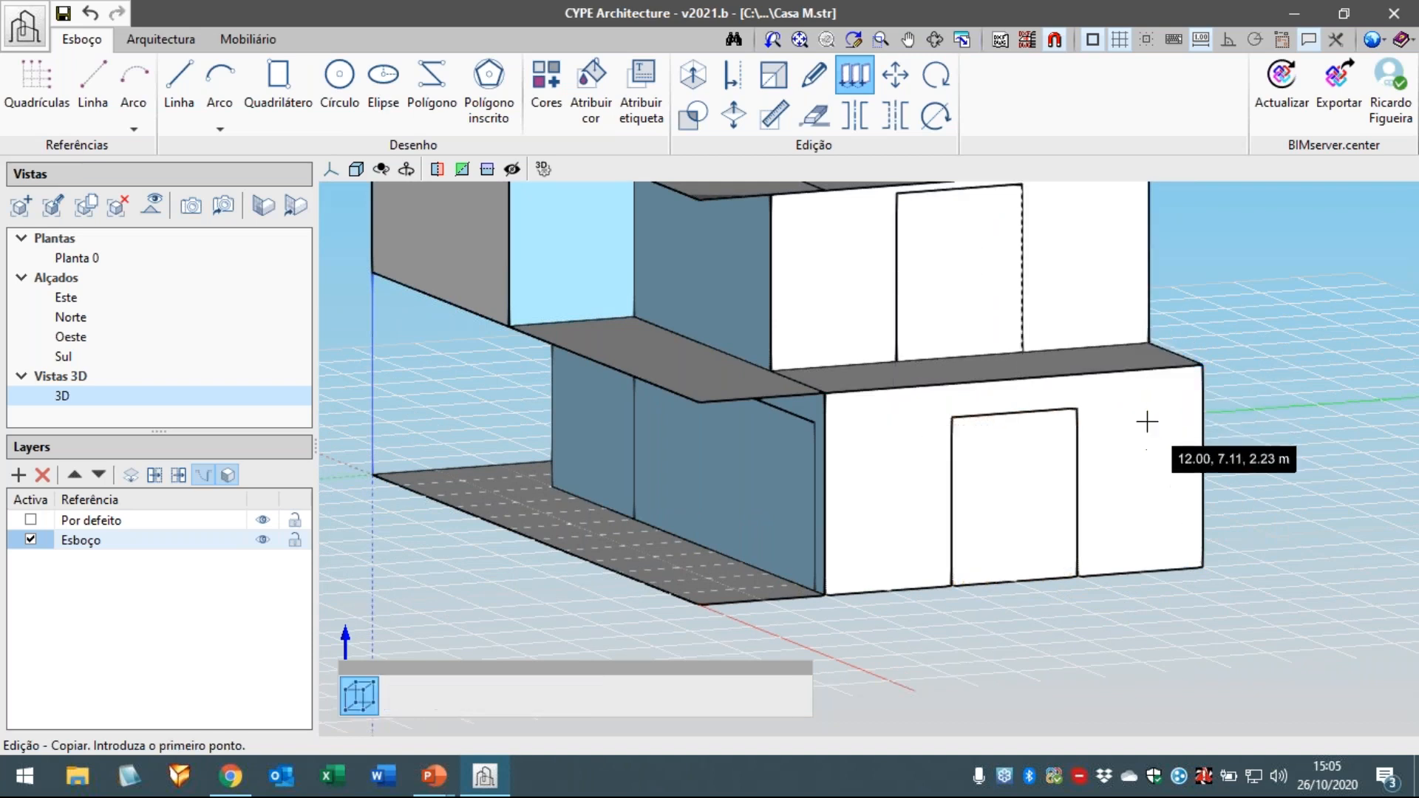
- Draw a 3 m vertical reference line down the ground-floor north facade from the upper volume's northeast base corner to the ground
scroll(1146, 421, down, 1)
scroll(1003, 295, down, 2)
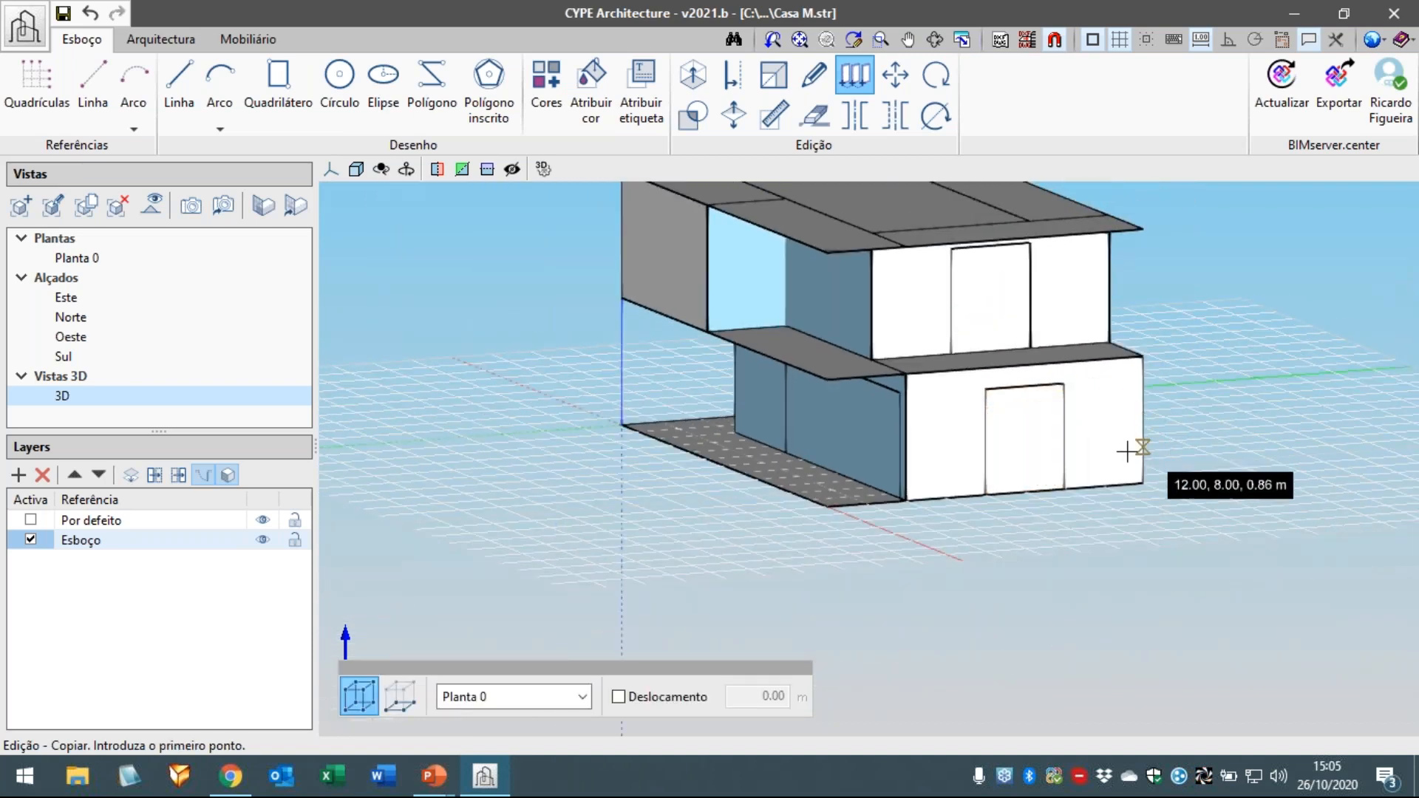
middle_drag(1109, 452, 840, 462)
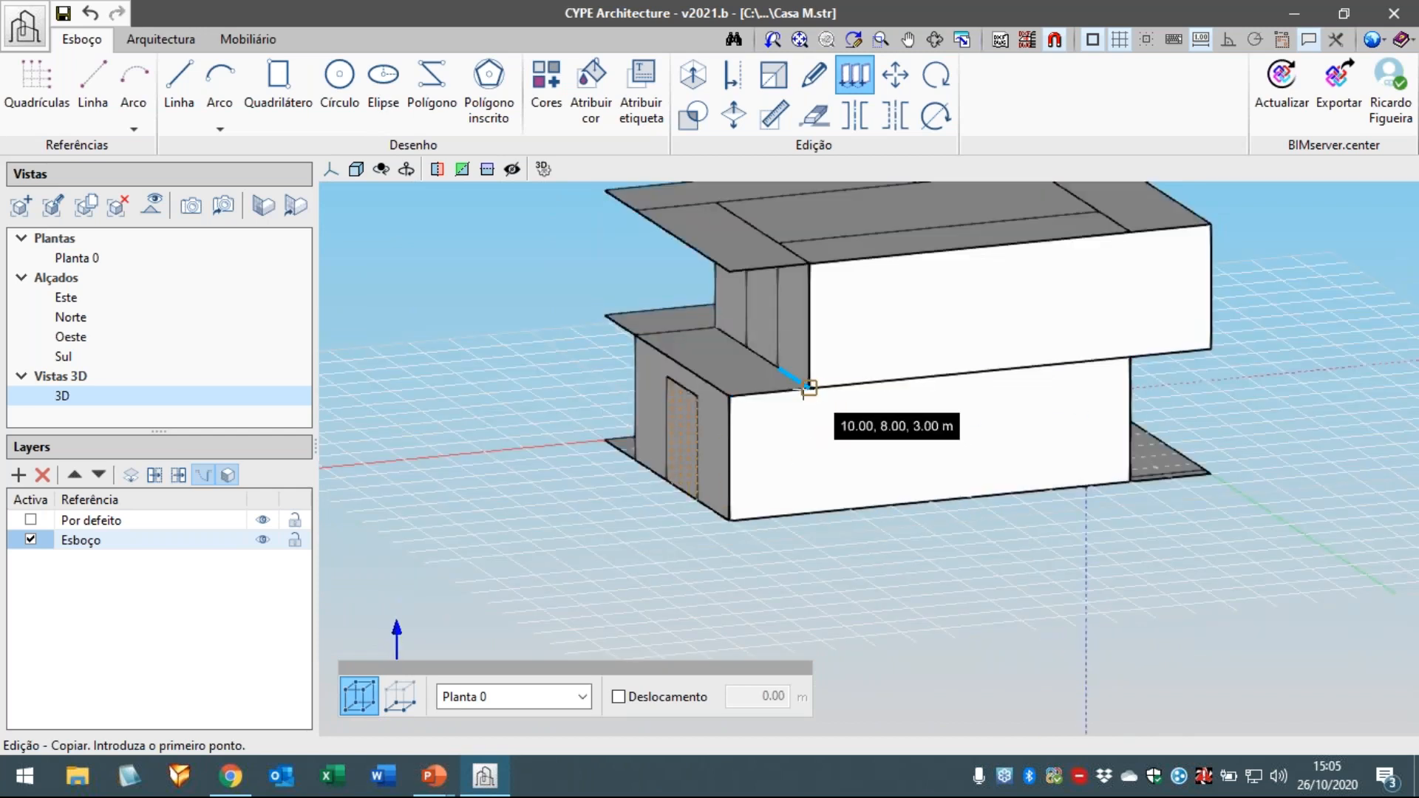
scroll(831, 512, up, 1)
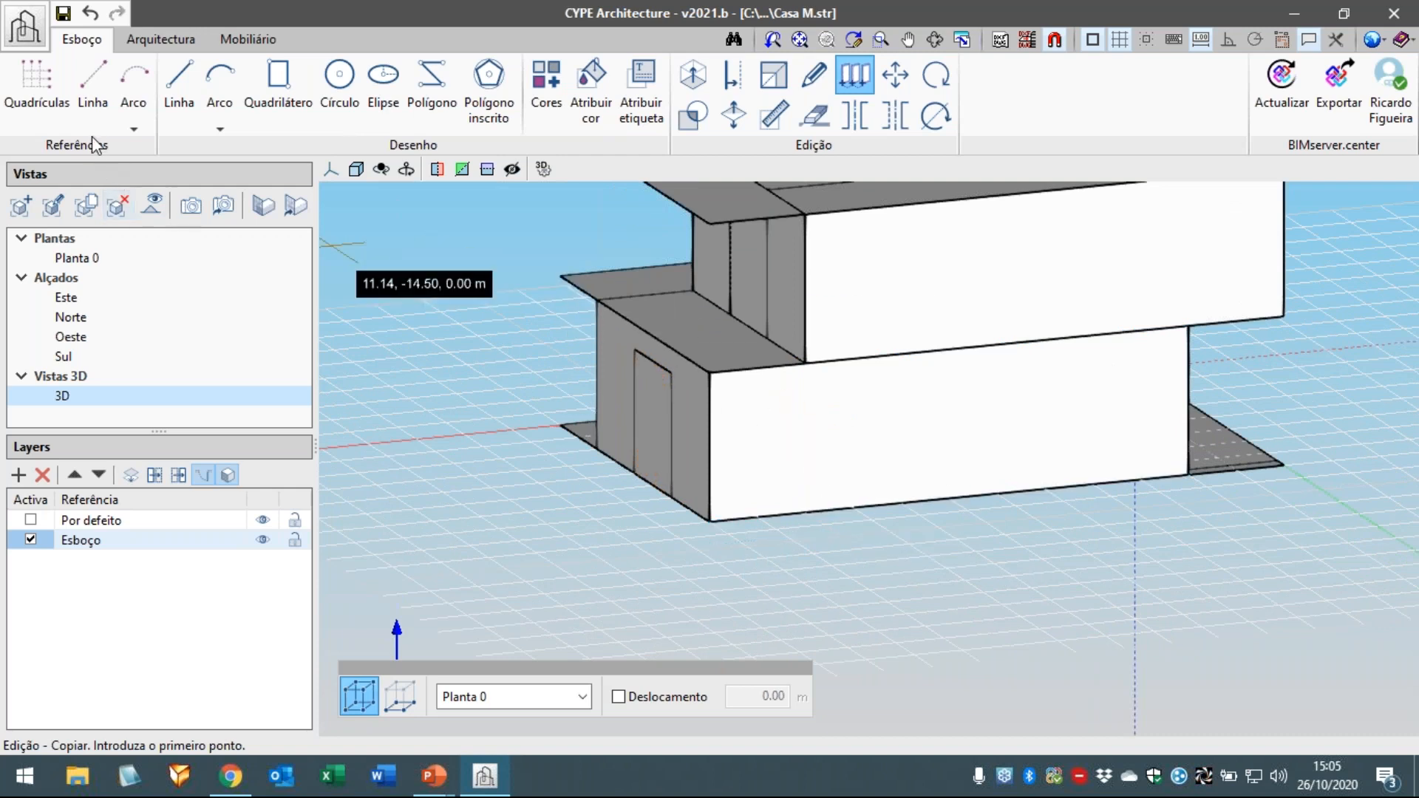
click(93, 109)
scroll(762, 457, up, 1)
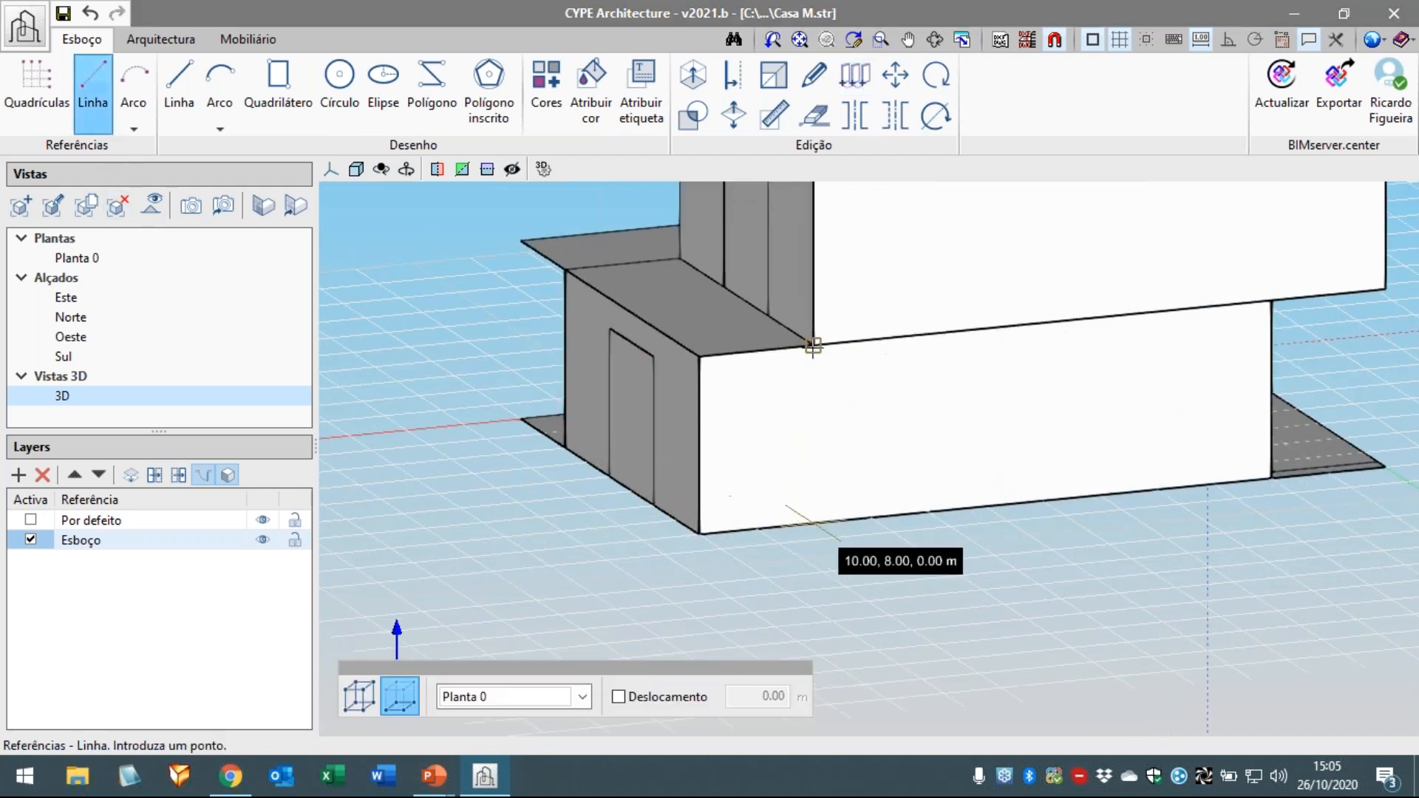
click(360, 702)
click(811, 345)
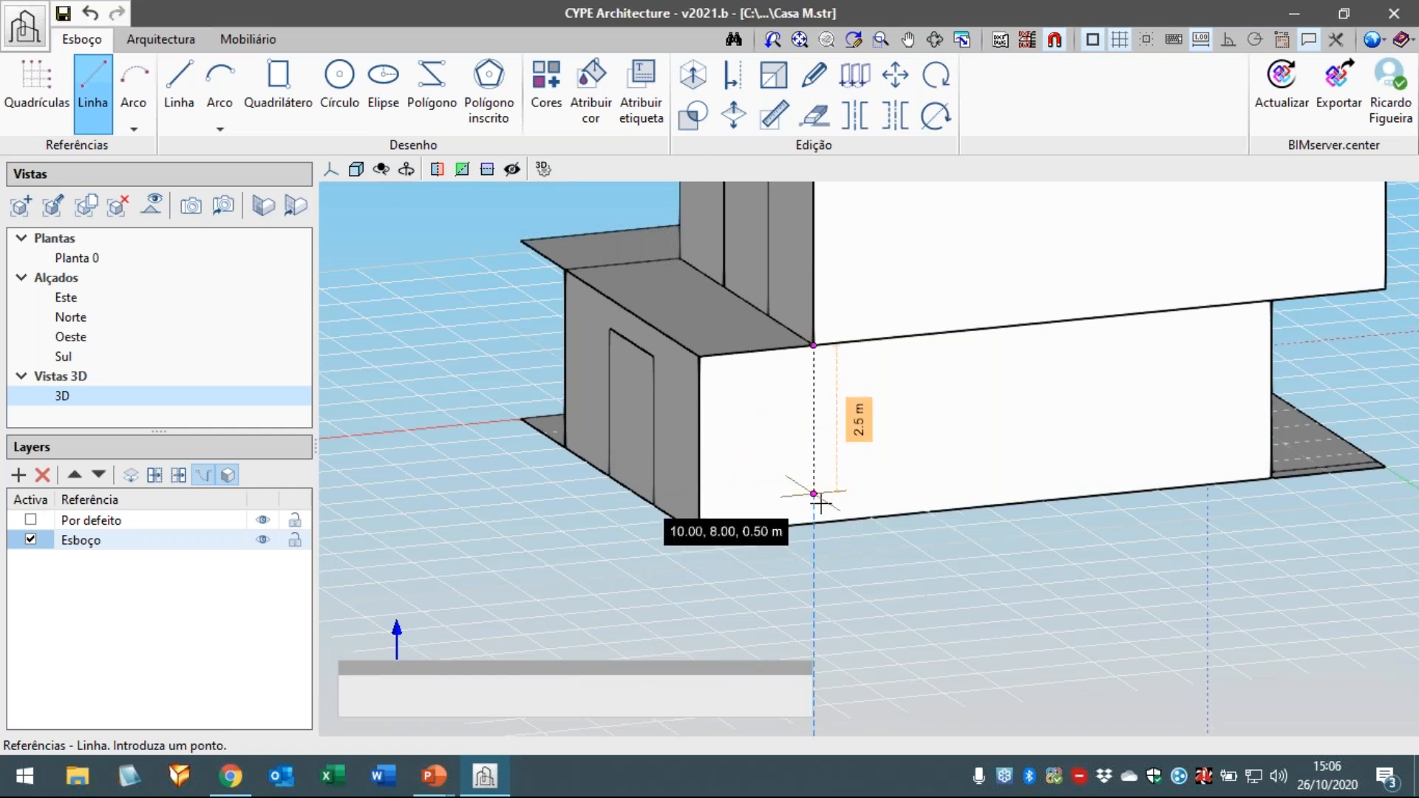
click(813, 523)
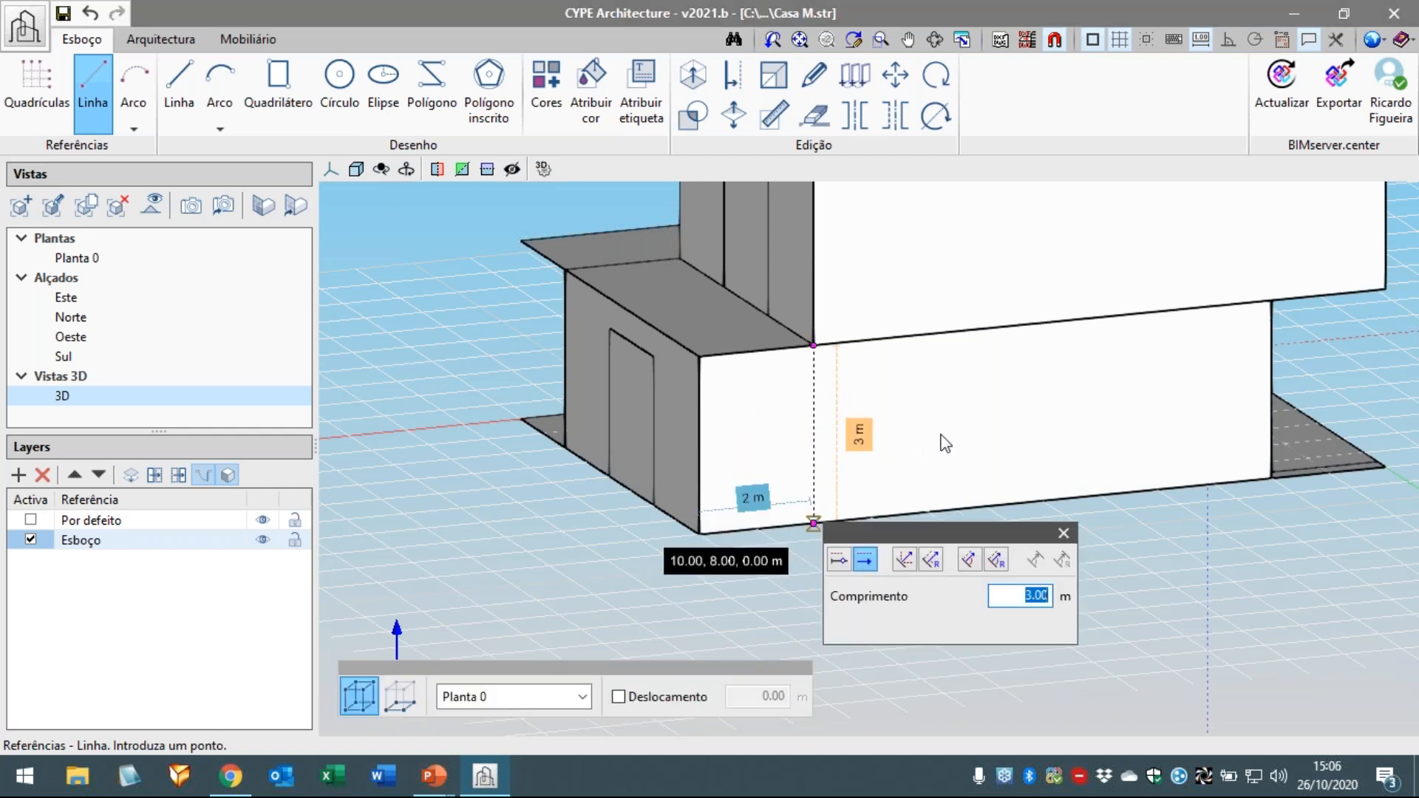
key(Return)
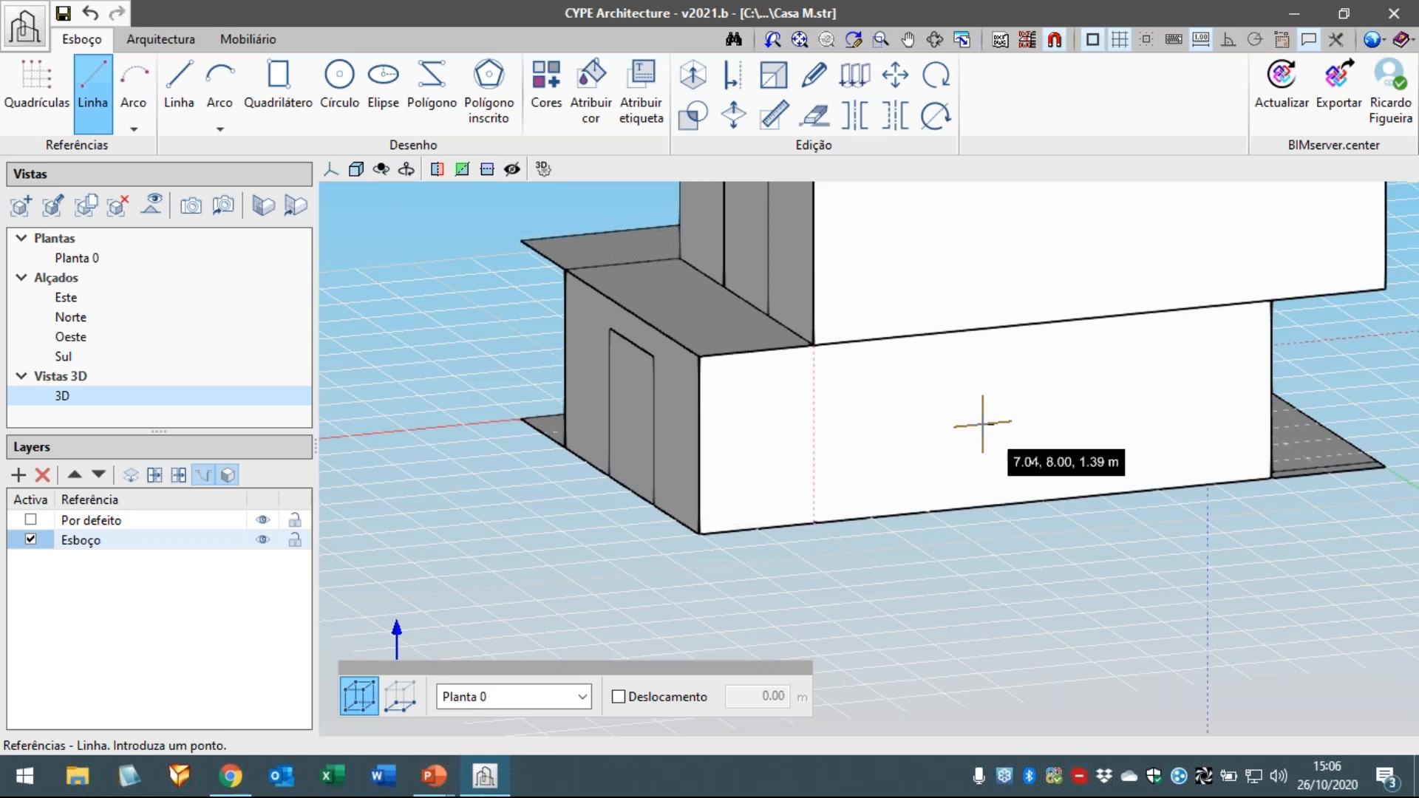
- Draw a 2 m horizontal sill line westward on the ground-floor north facade, starting 0.9 m up the vertical reference line
scroll(975, 421, down, 2)
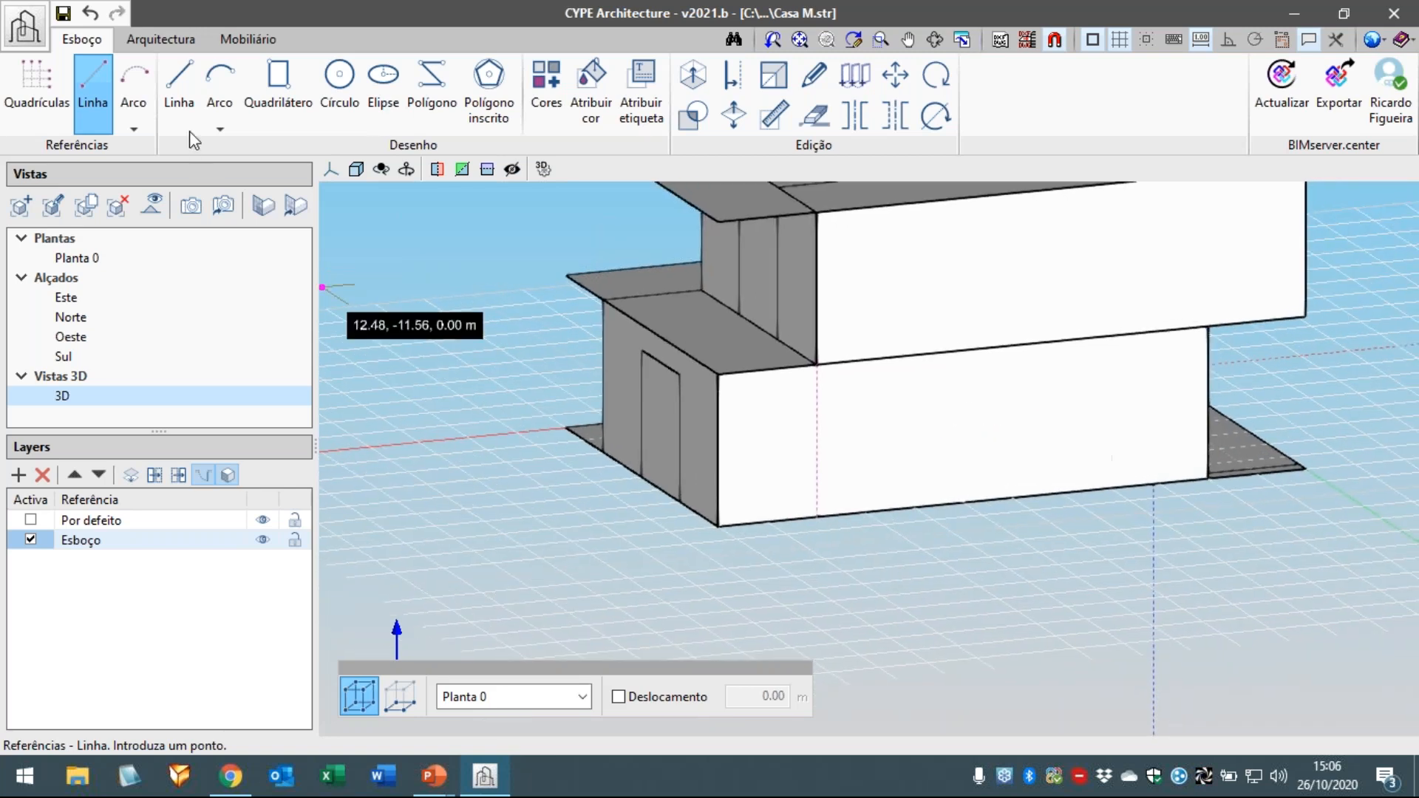
click(188, 105)
scroll(817, 516, up, 2)
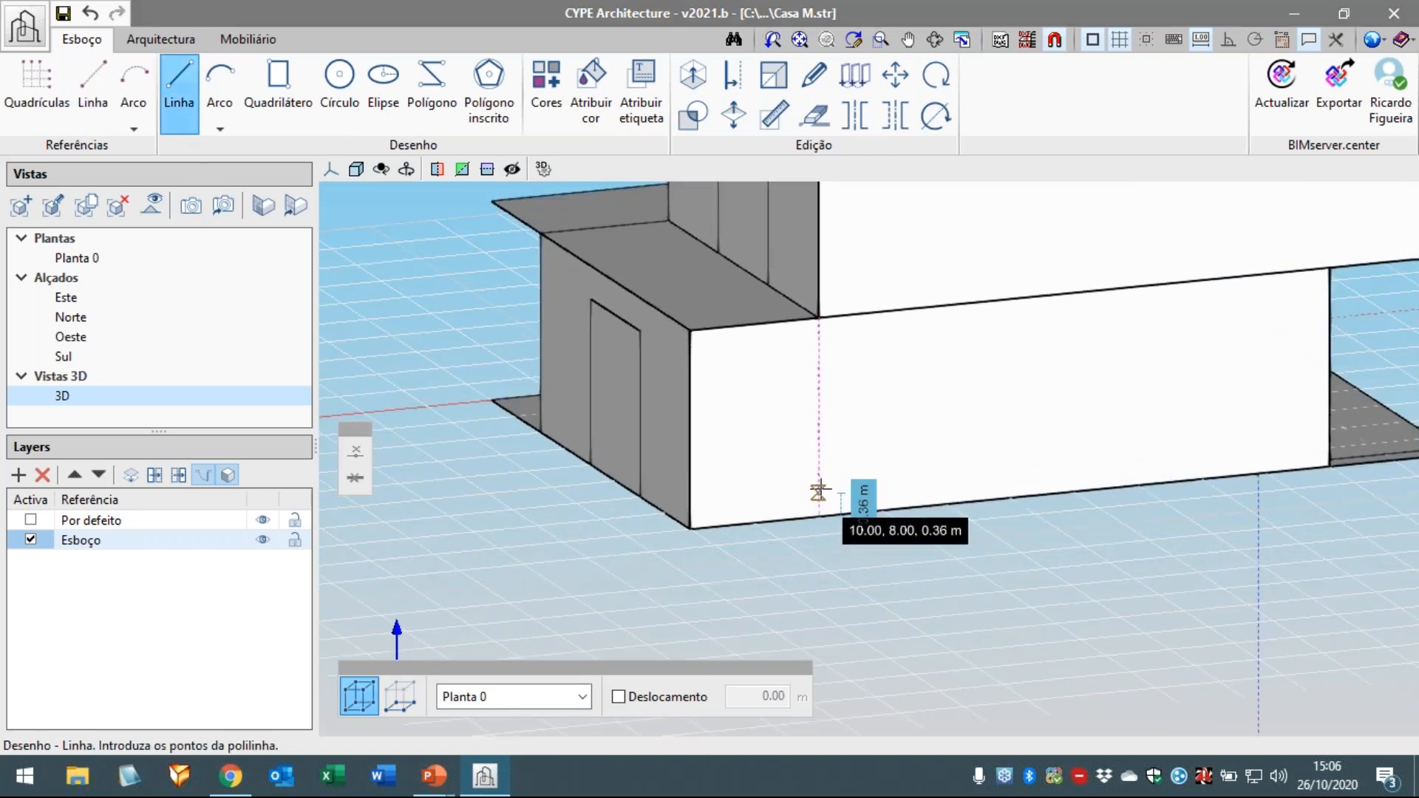
text(0.9)
key(Return)
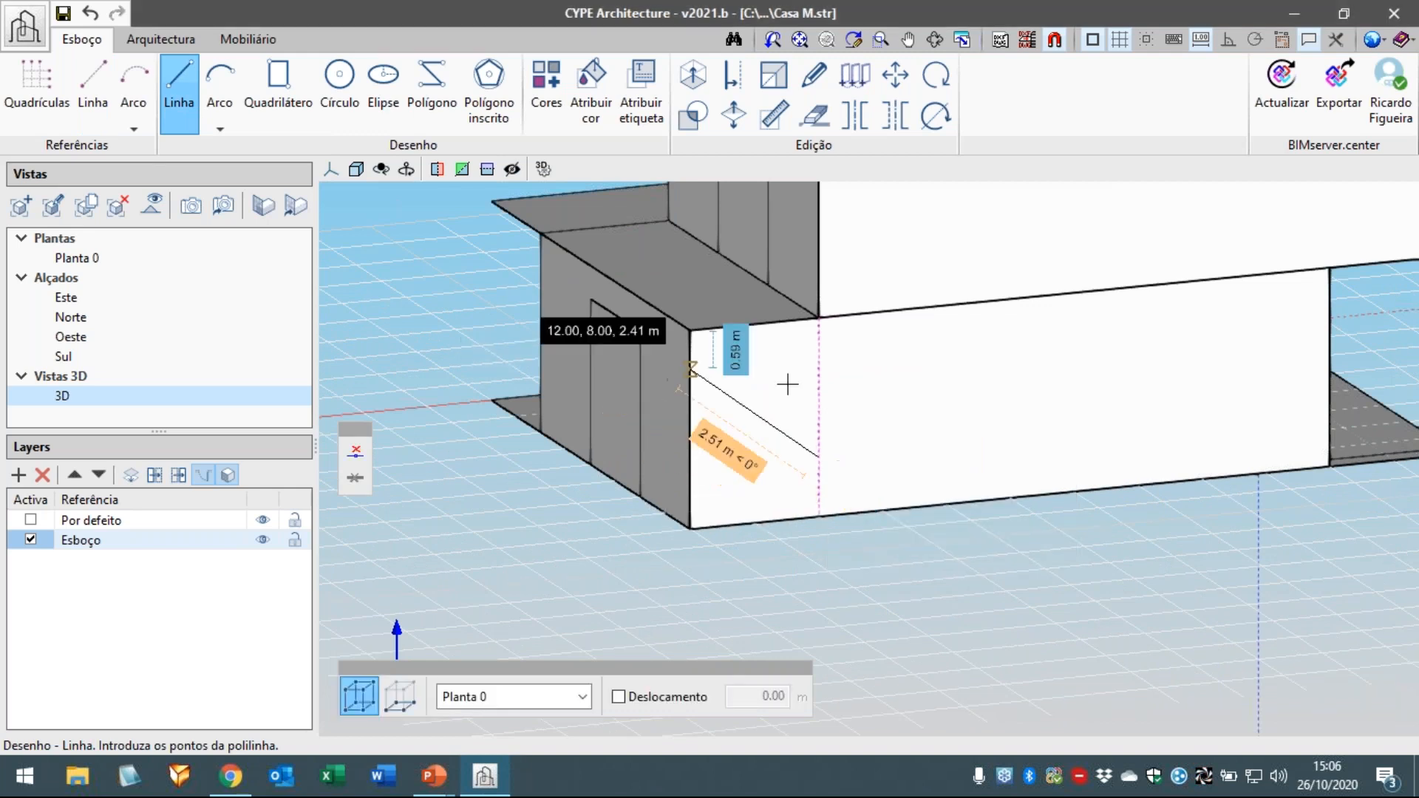
right_click(976, 442)
text(2)
key(Return)
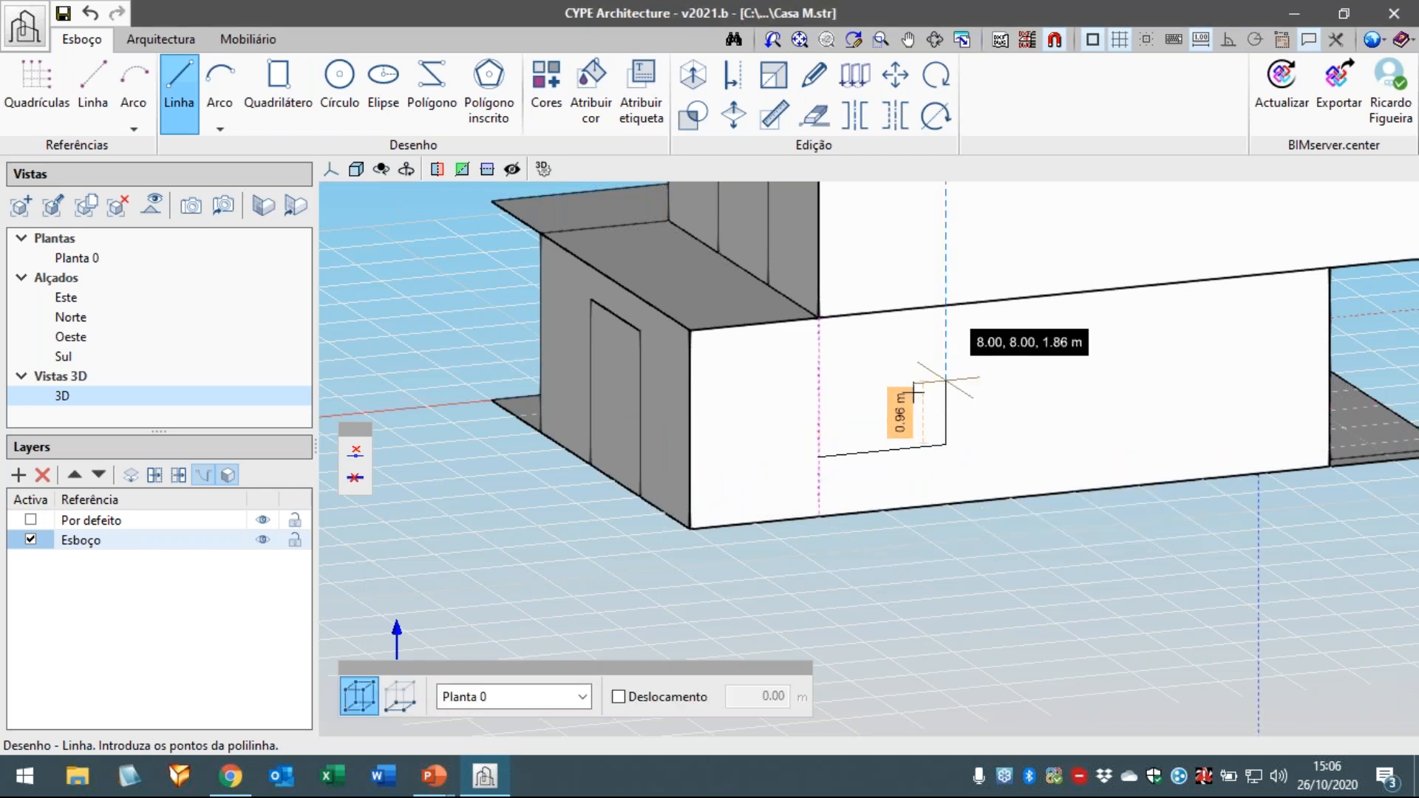
- Complete the ground-floor north window outline with a 0.5 m rise, a 2 m top edge and a closing line to the start point
right_click(945, 401)
text(0.5)
key(Return)
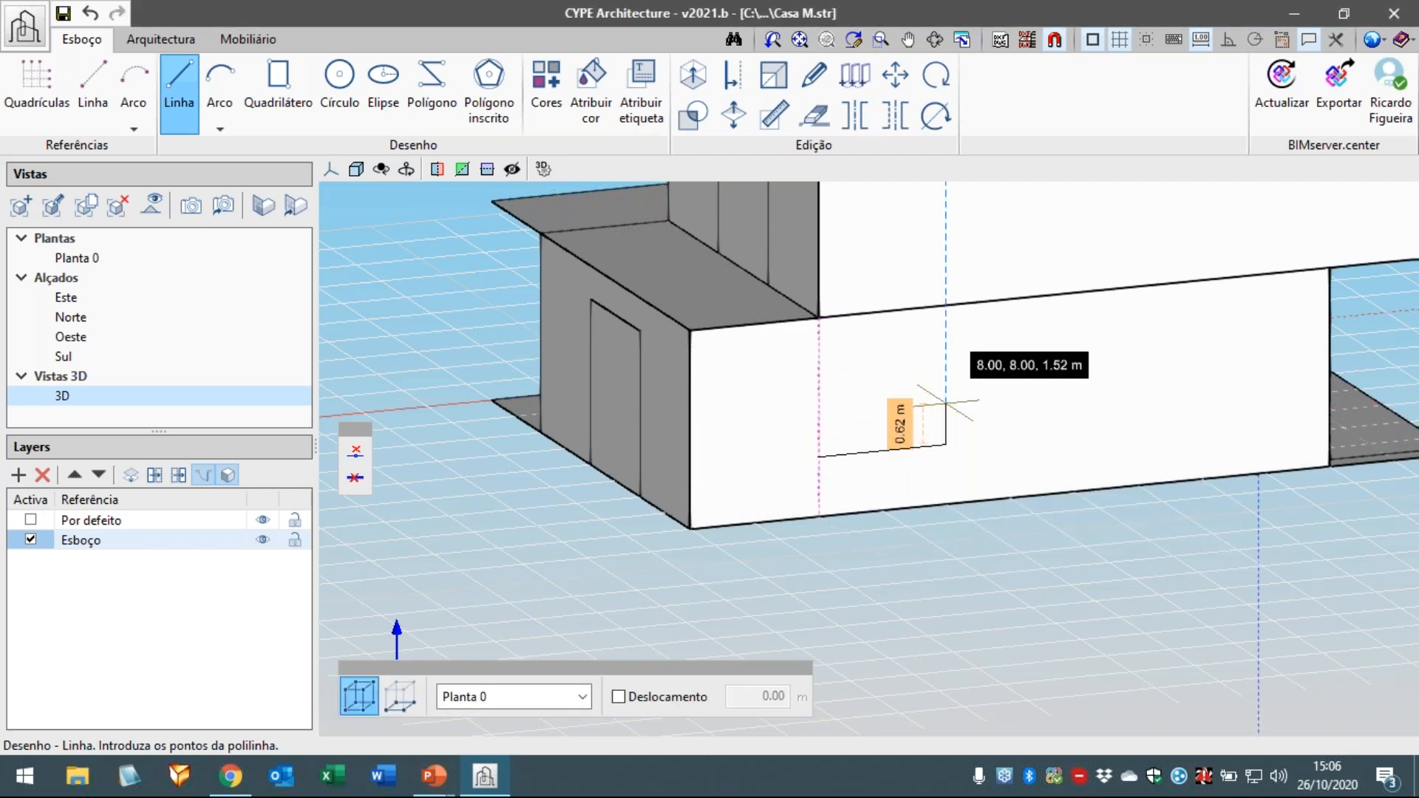
right_click(849, 414)
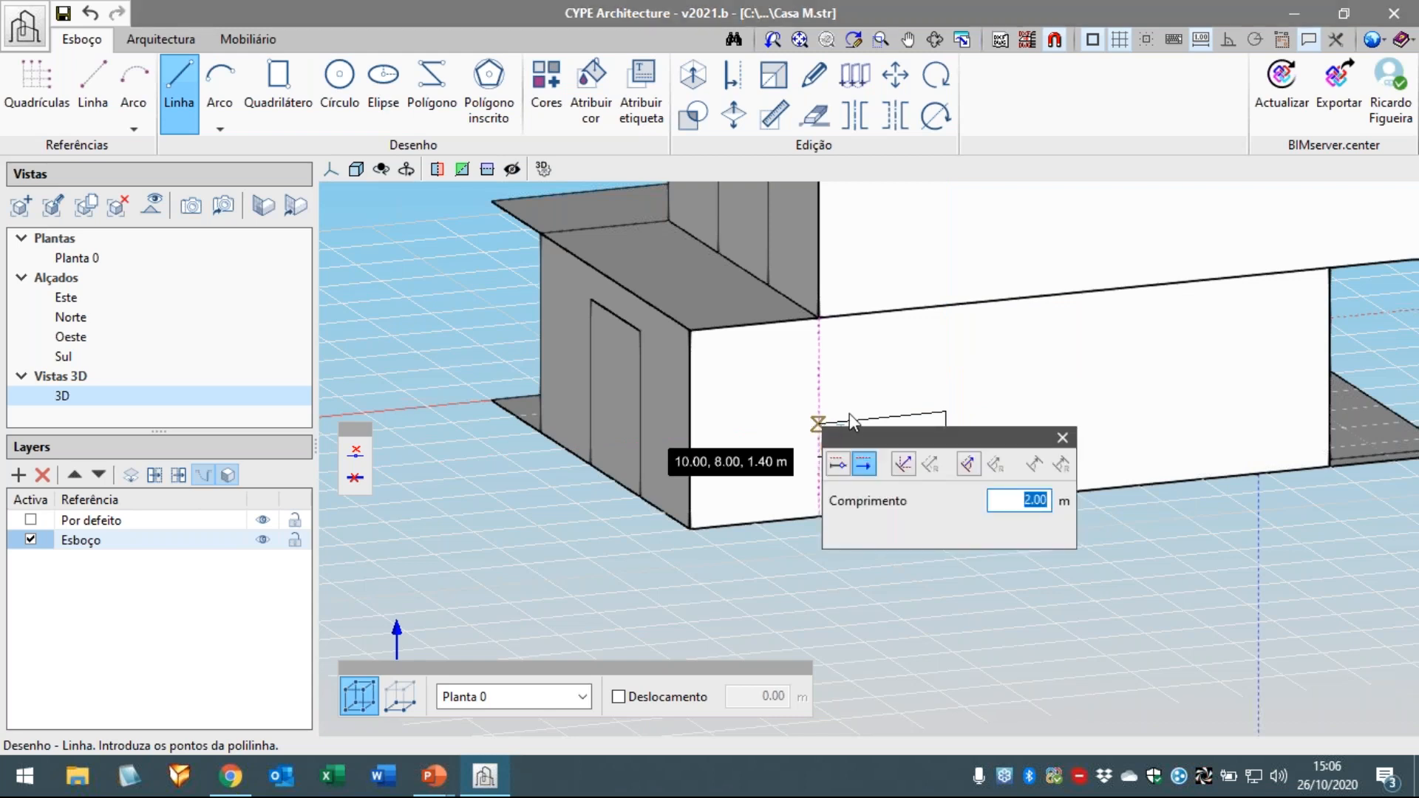
key(Return)
click(818, 456)
key(Escape)
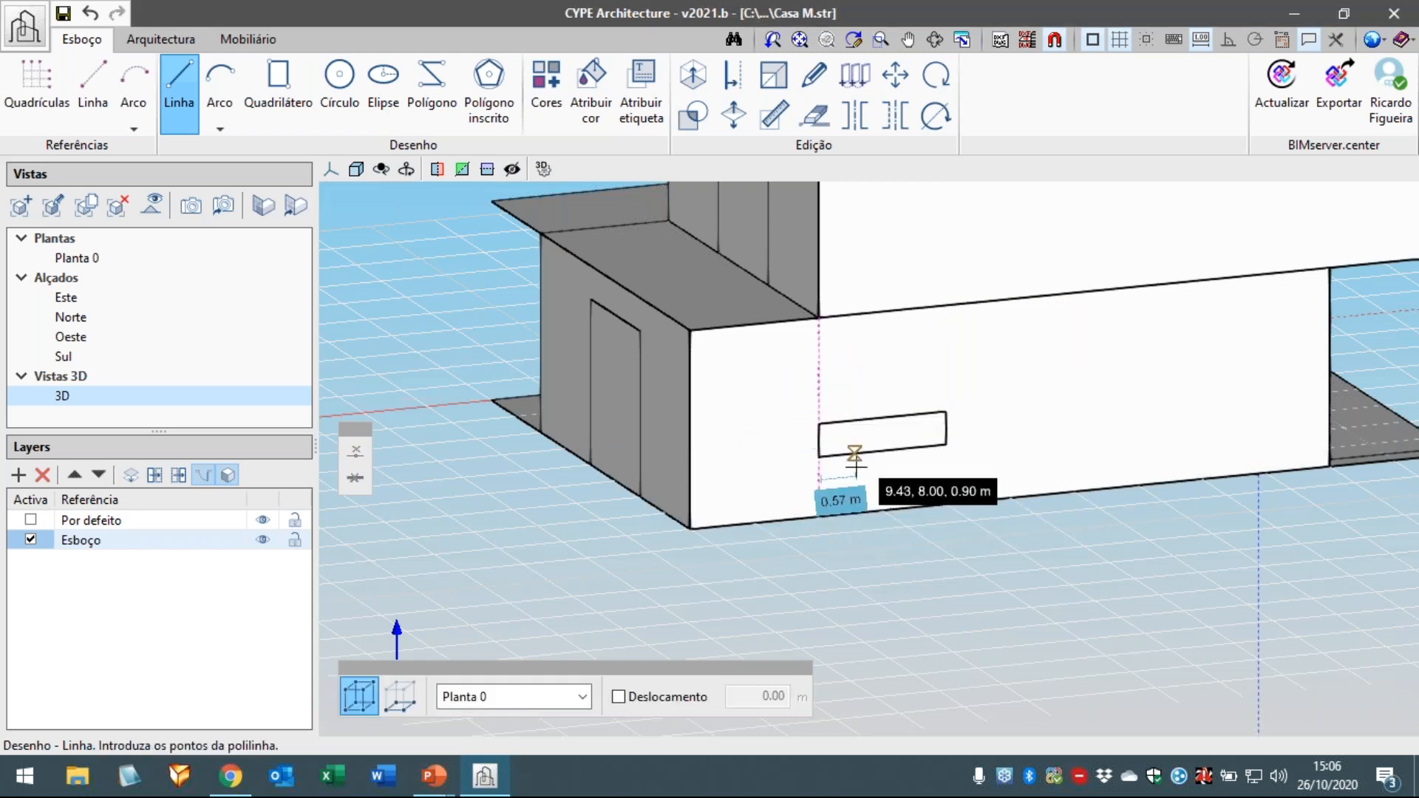
- Draw a 2 m vertical line up the upper north facade, starting on its base 1 m east of the ground volume's northwest corner
scroll(830, 491, down, 1)
middle_drag(1086, 525, 1049, 526)
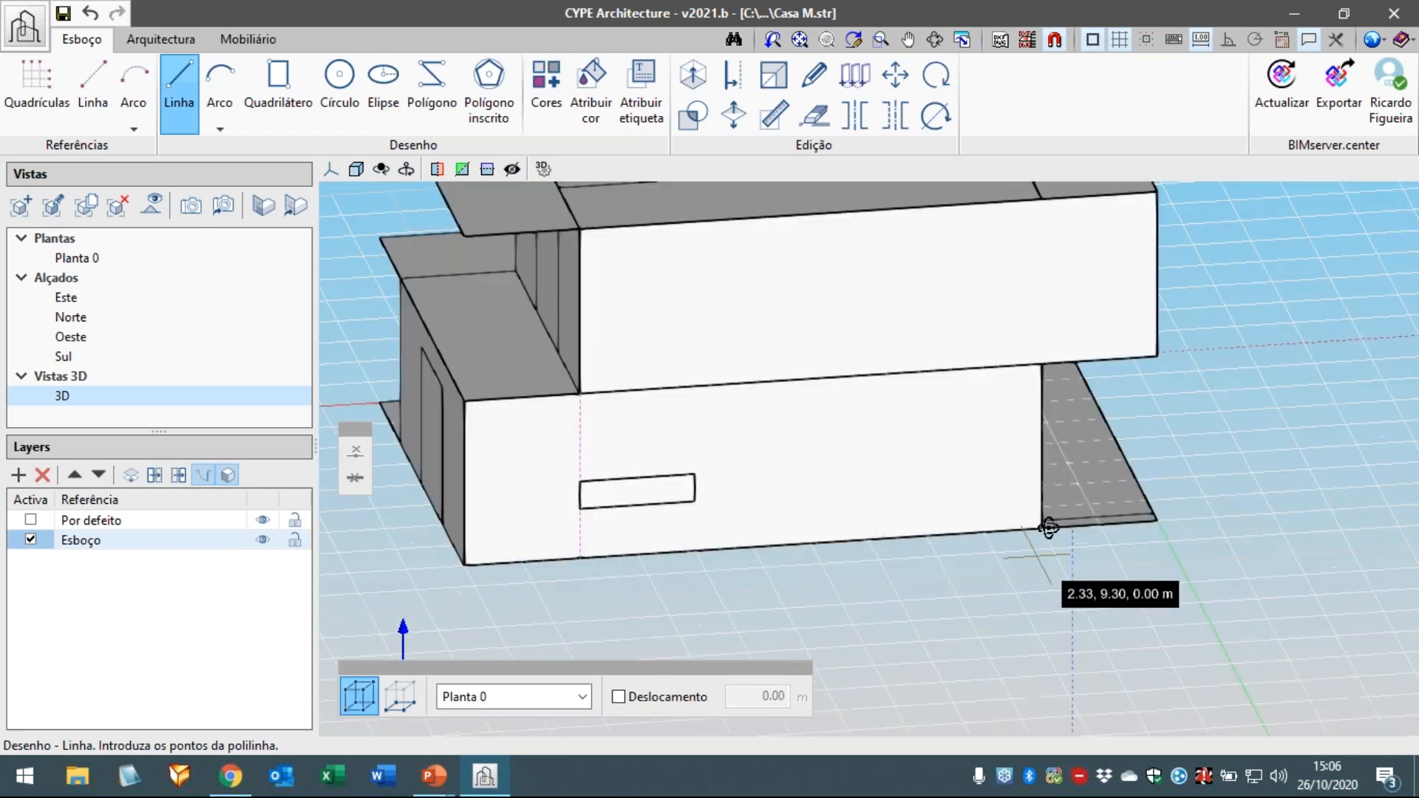
scroll(1013, 370, up, 1)
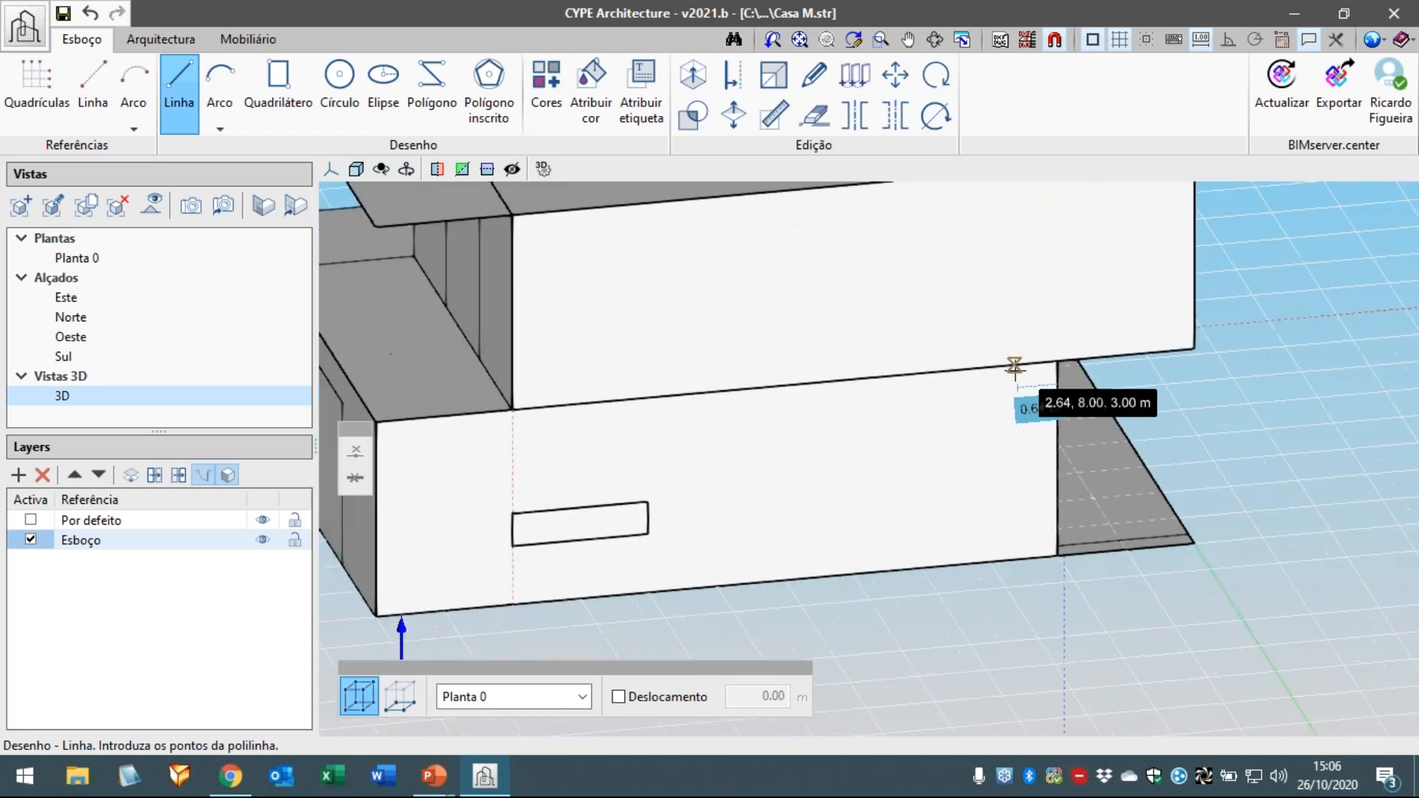
key(Return)
text(1)
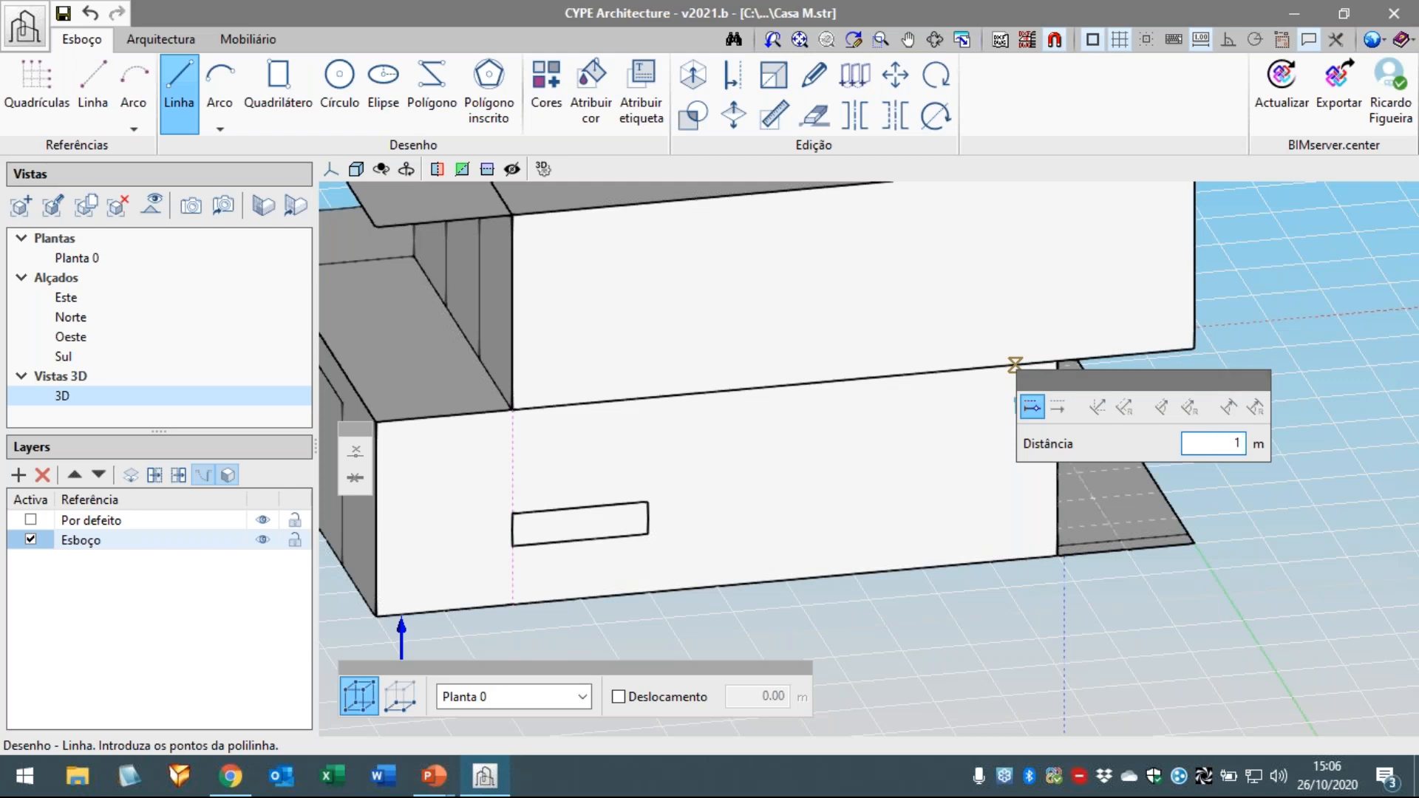
key(Return)
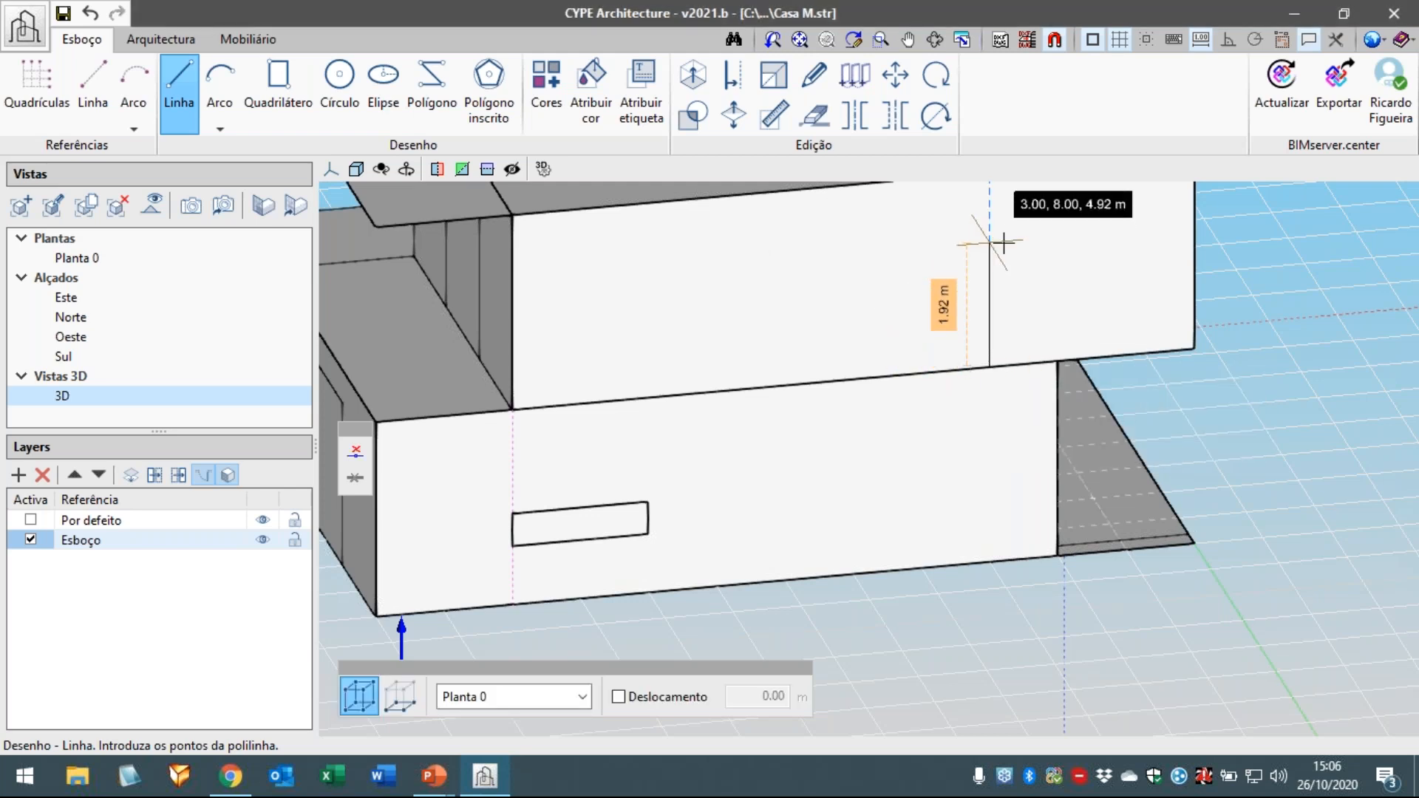
key(Return)
text(2)
key(Return)
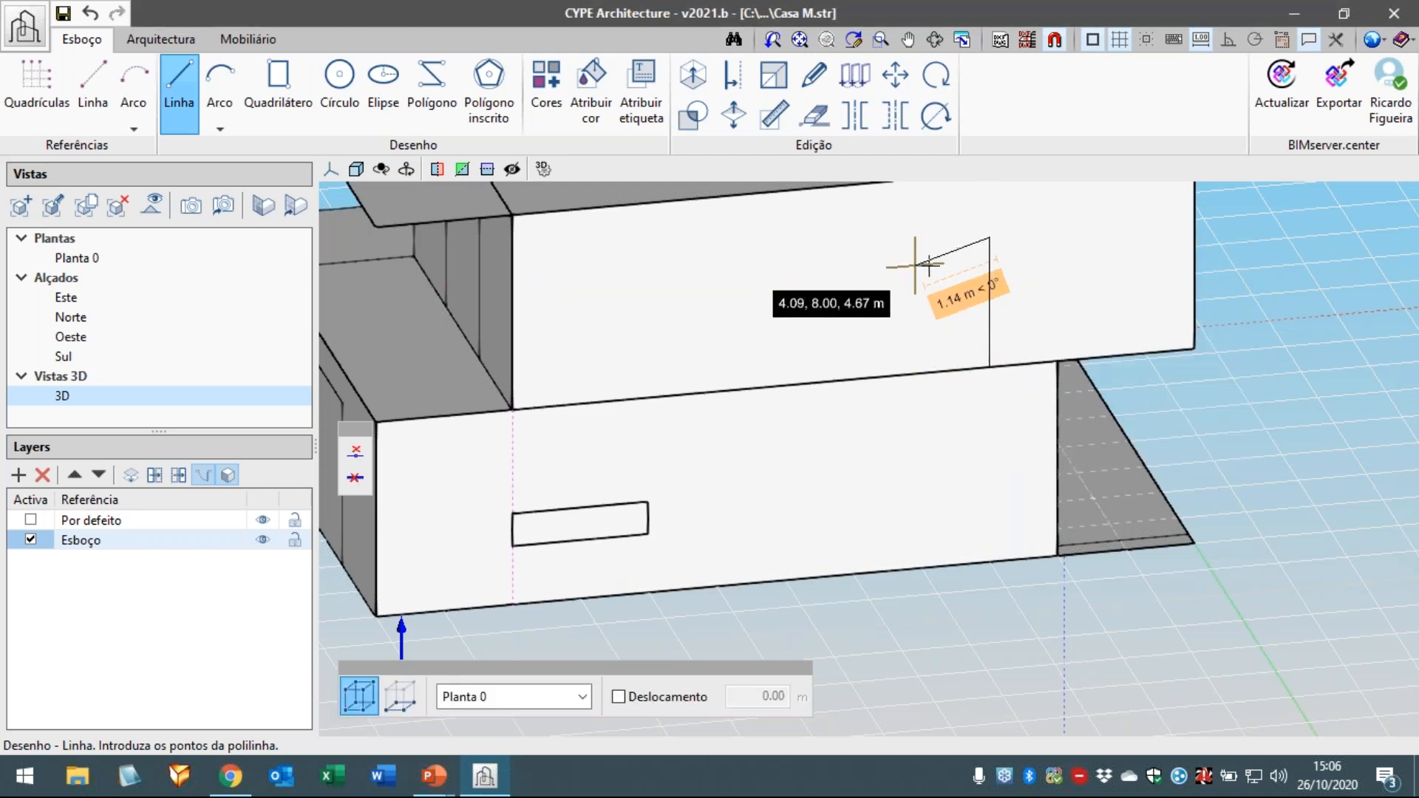
- Complete the upper north opening with a 0.5 m top edge eastward and a 2 m line down to the facade's base
key(Return)
text(0.5)
key(Return)
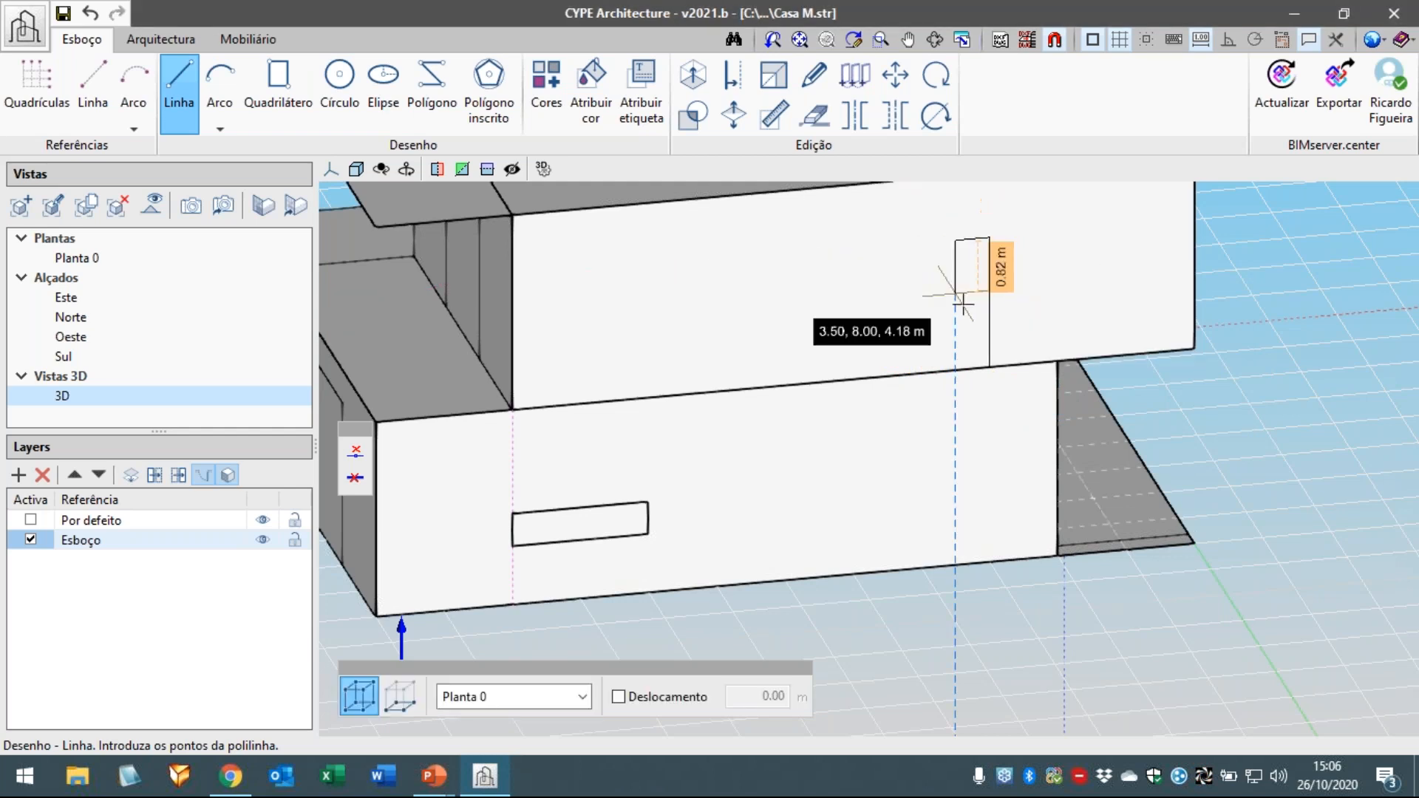
key(Return)
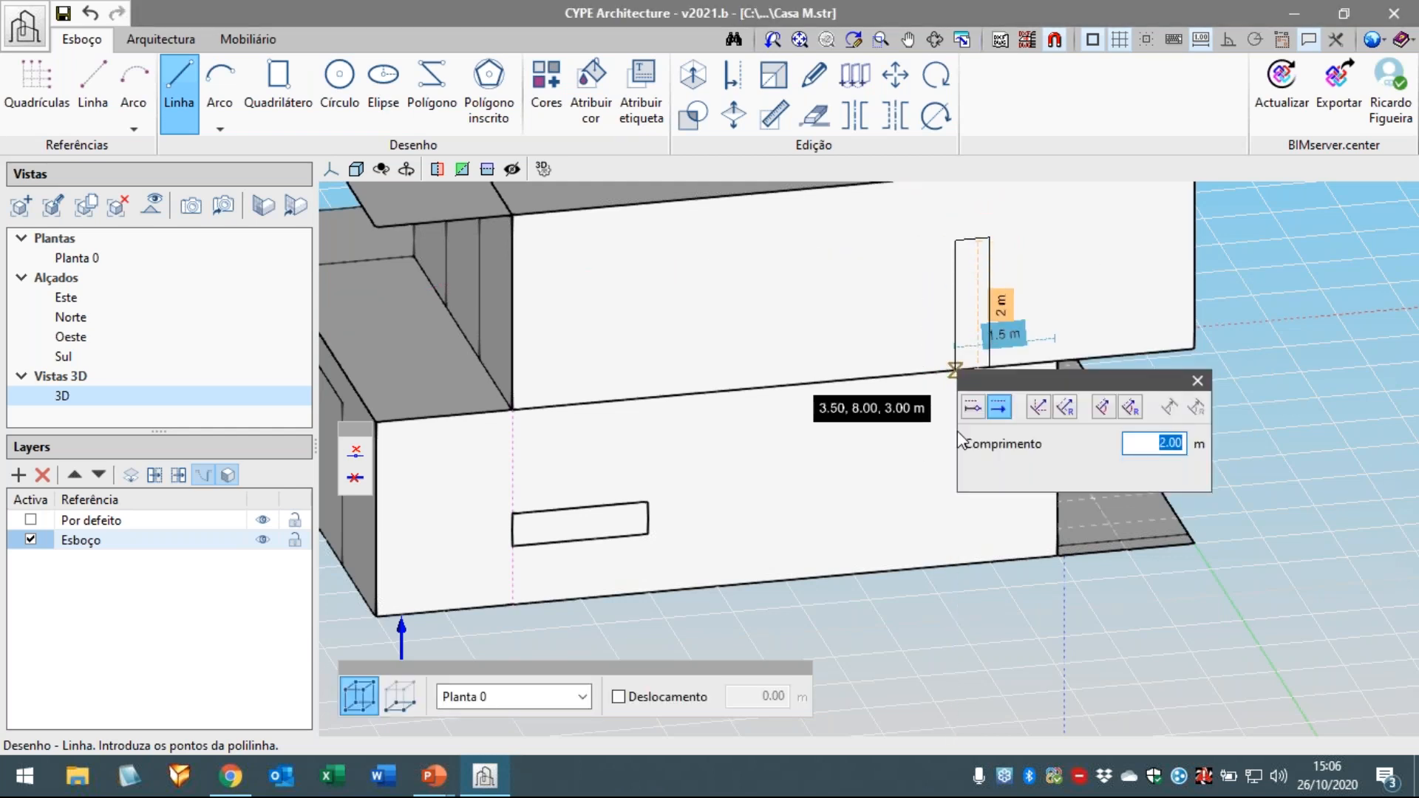
key(Return)
- Draw a 3 m vertical reference line down the upper south facade, starting 2 m east of its top southwest corner
scroll(991, 421, down, 1)
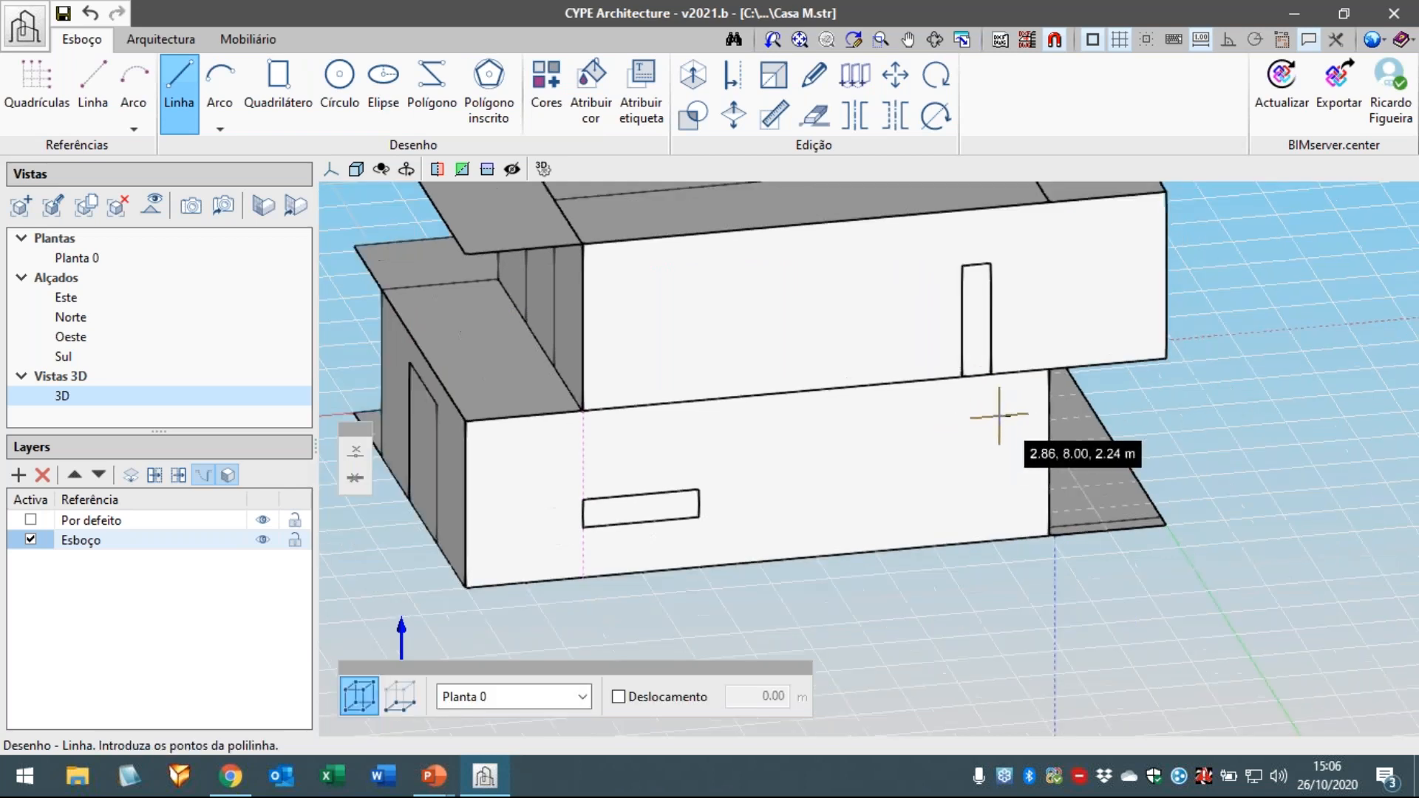
scroll(999, 415, down, 1)
shift+middle_drag(1102, 463, 627, 453)
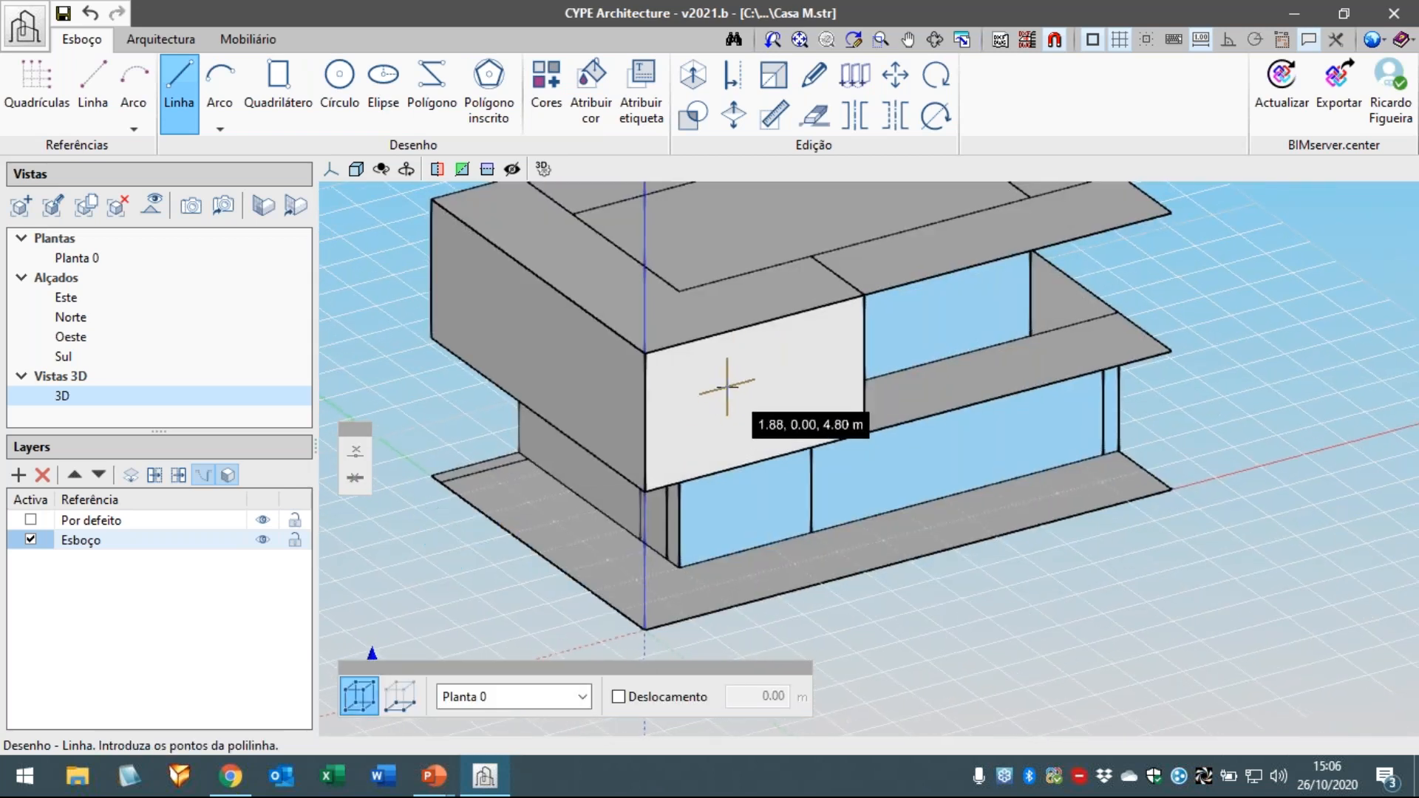
scroll(735, 395, up, 1)
scroll(745, 385, up, 1)
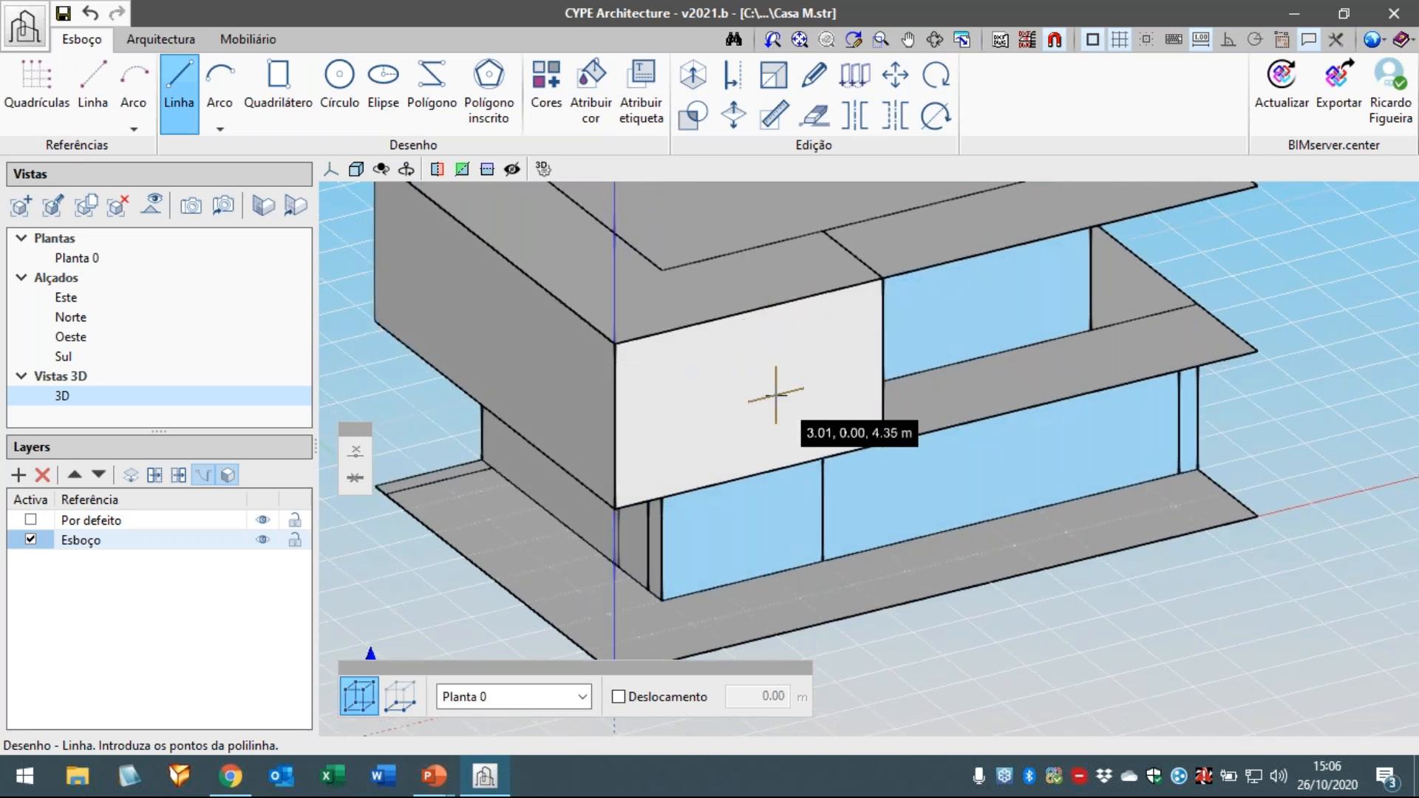
mouse_move(751, 419)
middle_down()
mouse_move(763, 400)
mouse_move(752, 418)
middle_up()
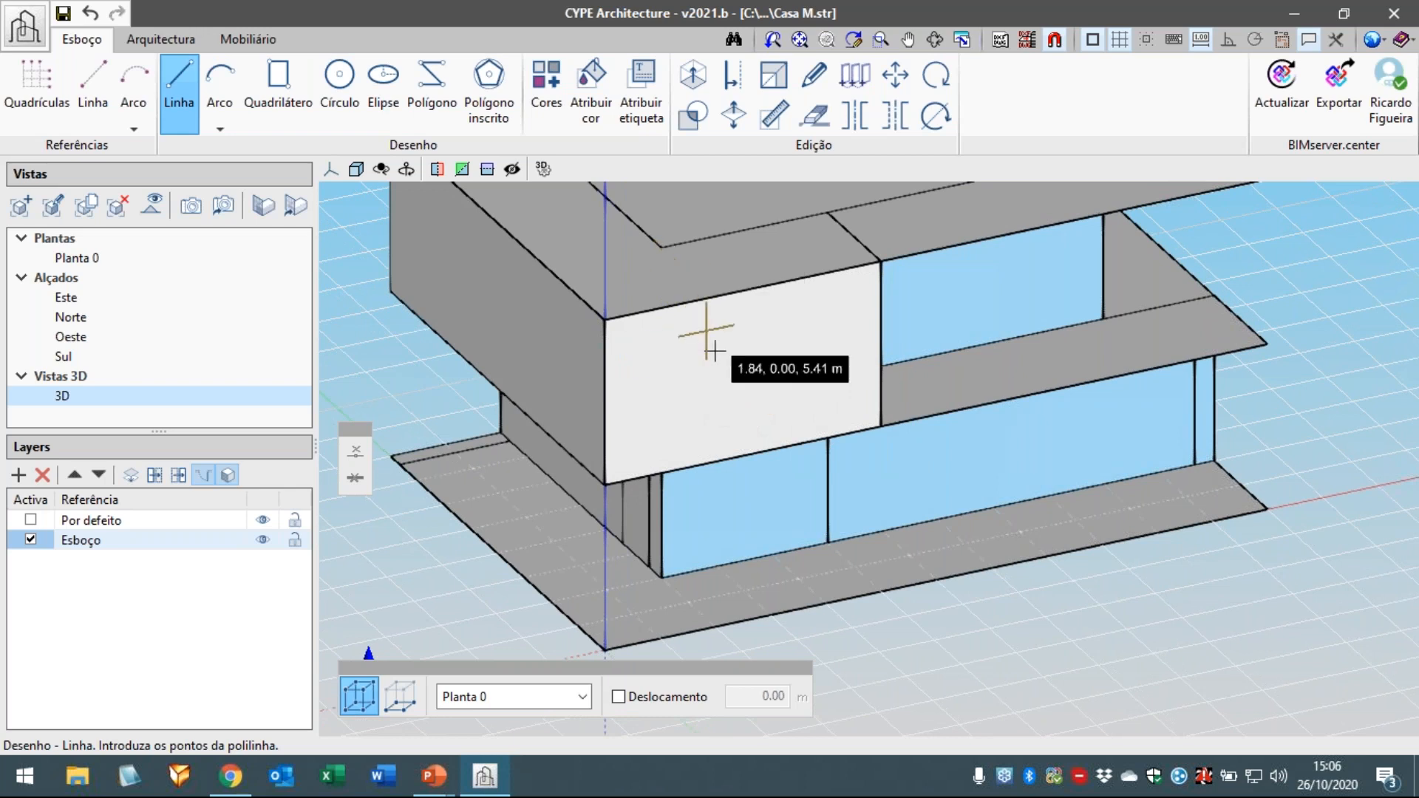
scroll(759, 391, up, 2)
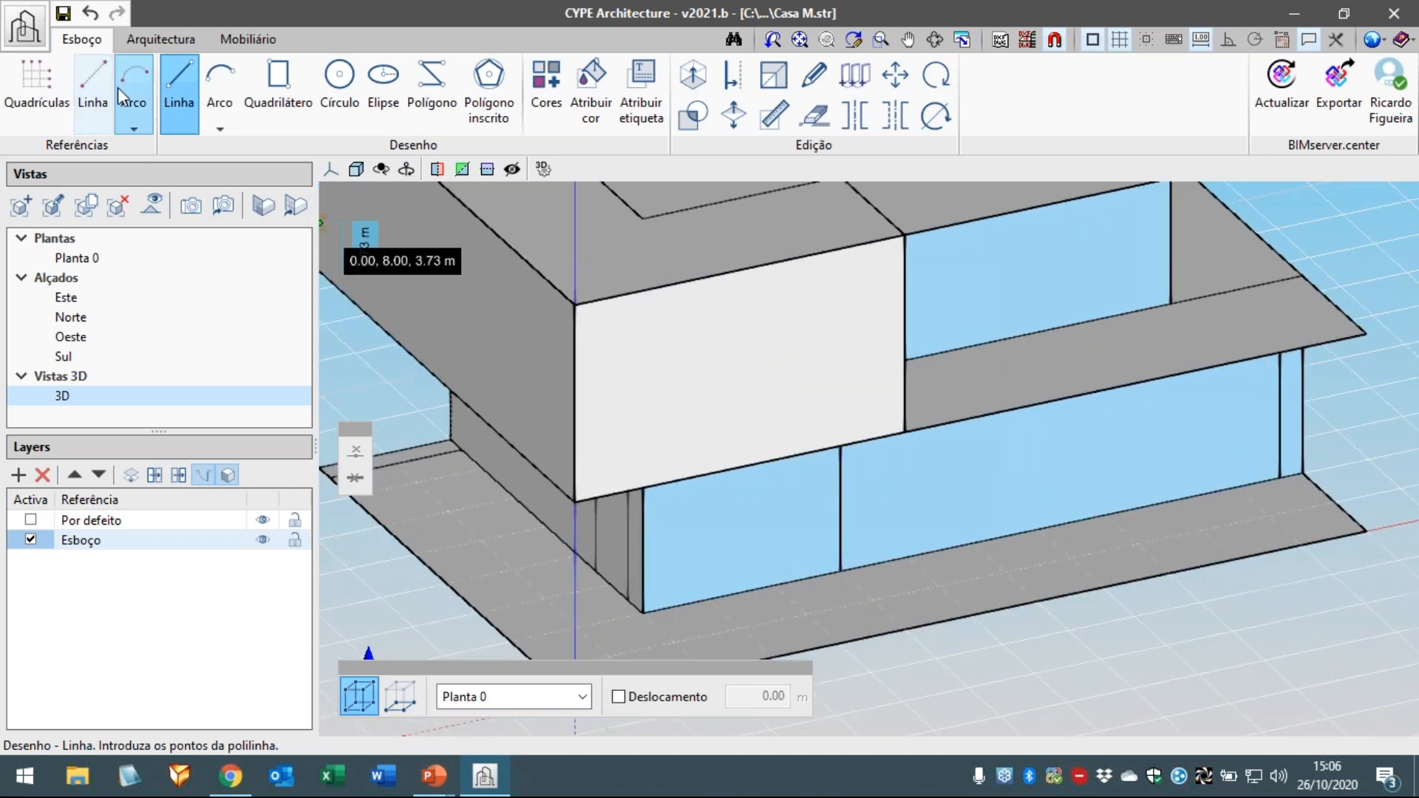
click(93, 83)
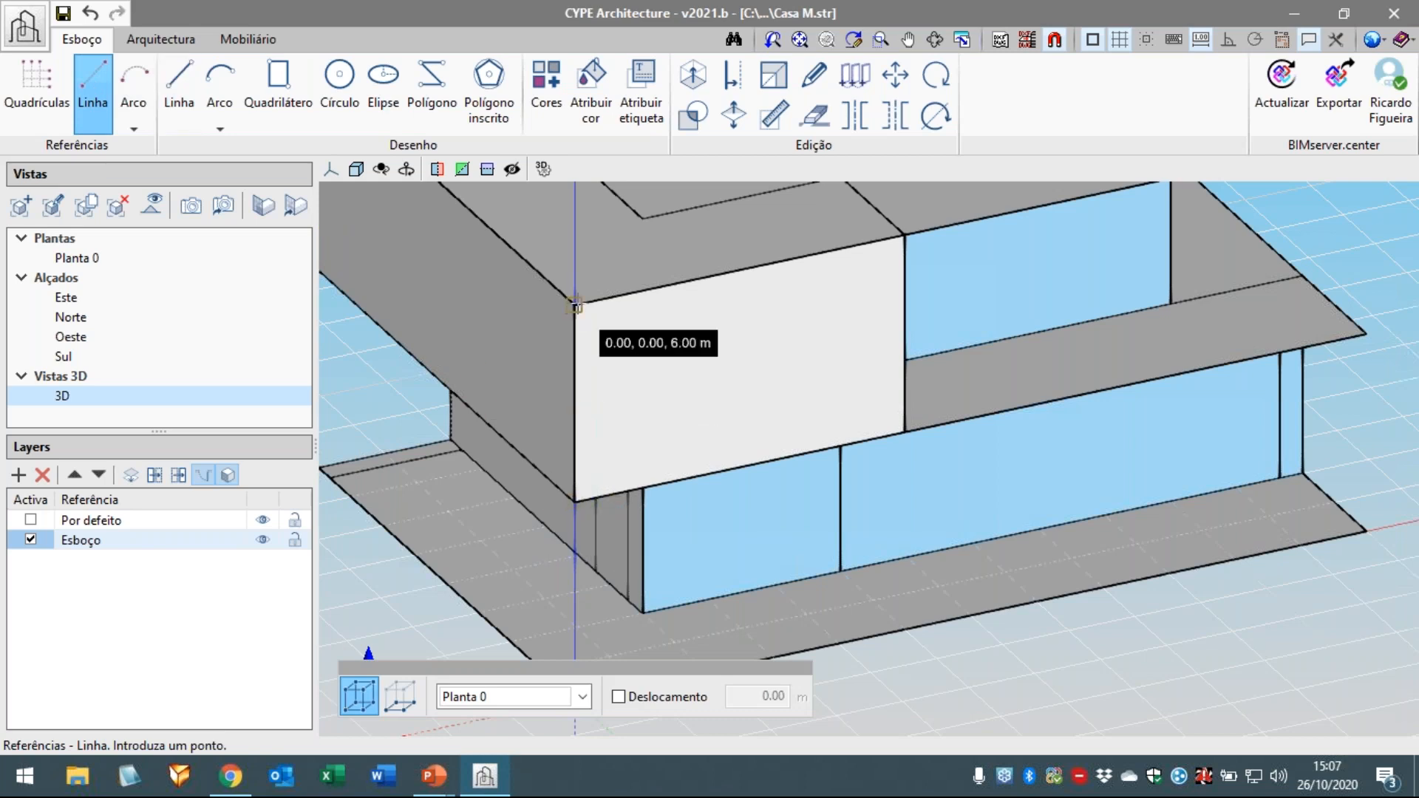
click(632, 293)
text(2)
key(Return)
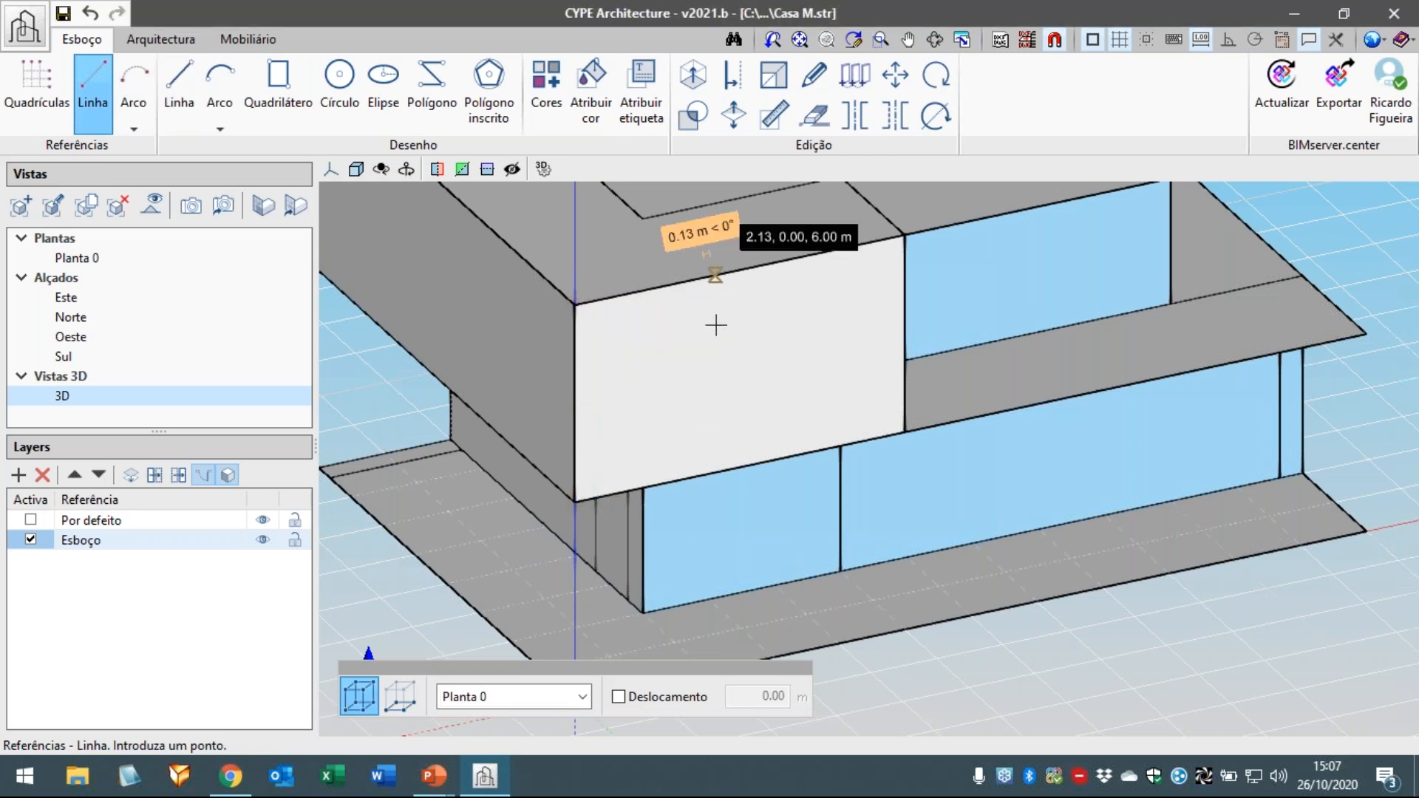
click(706, 473)
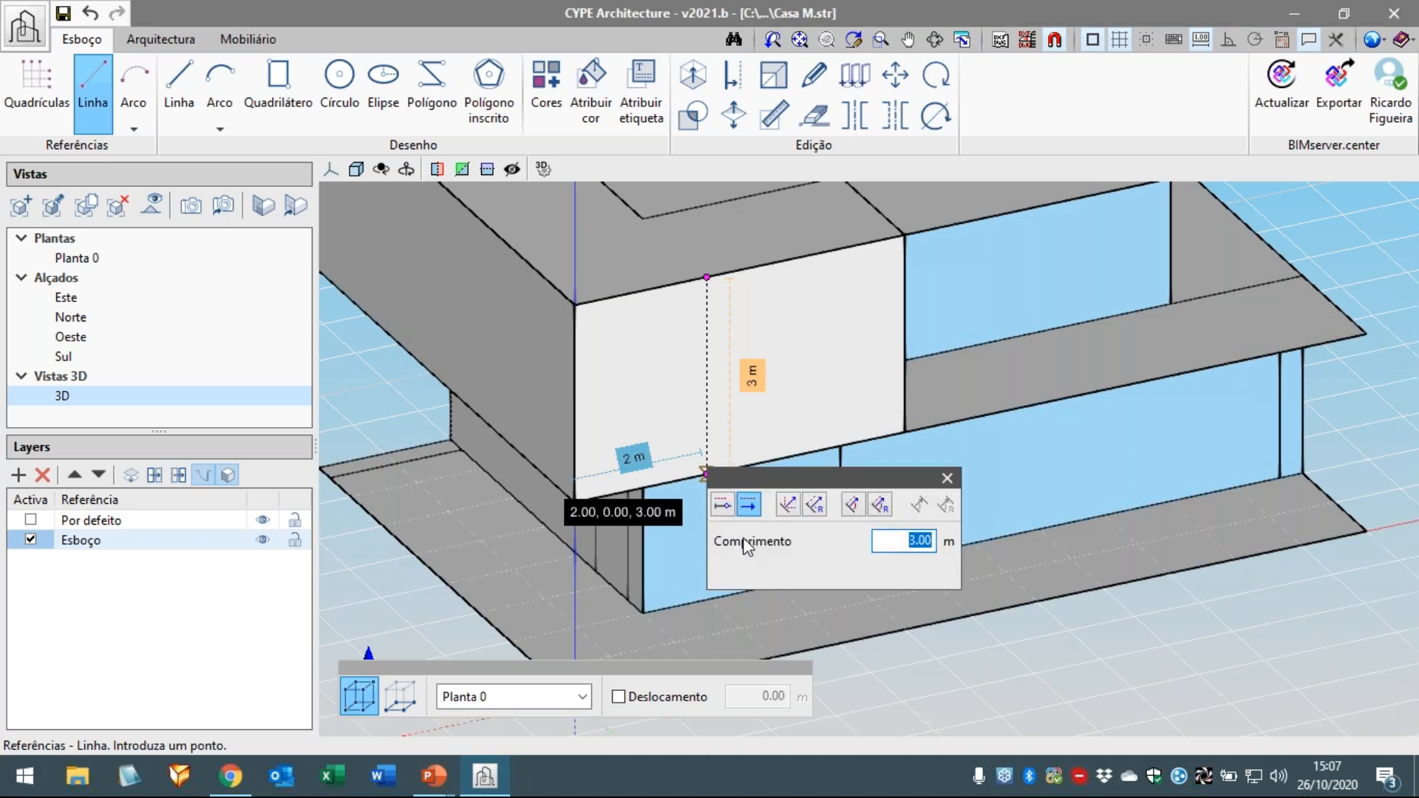
key(Return)
- Draw a 2 m horizontal sill line eastward on the upper south facade, starting 0.9 m up the vertical reference line
middle_drag(751, 539, 727, 521)
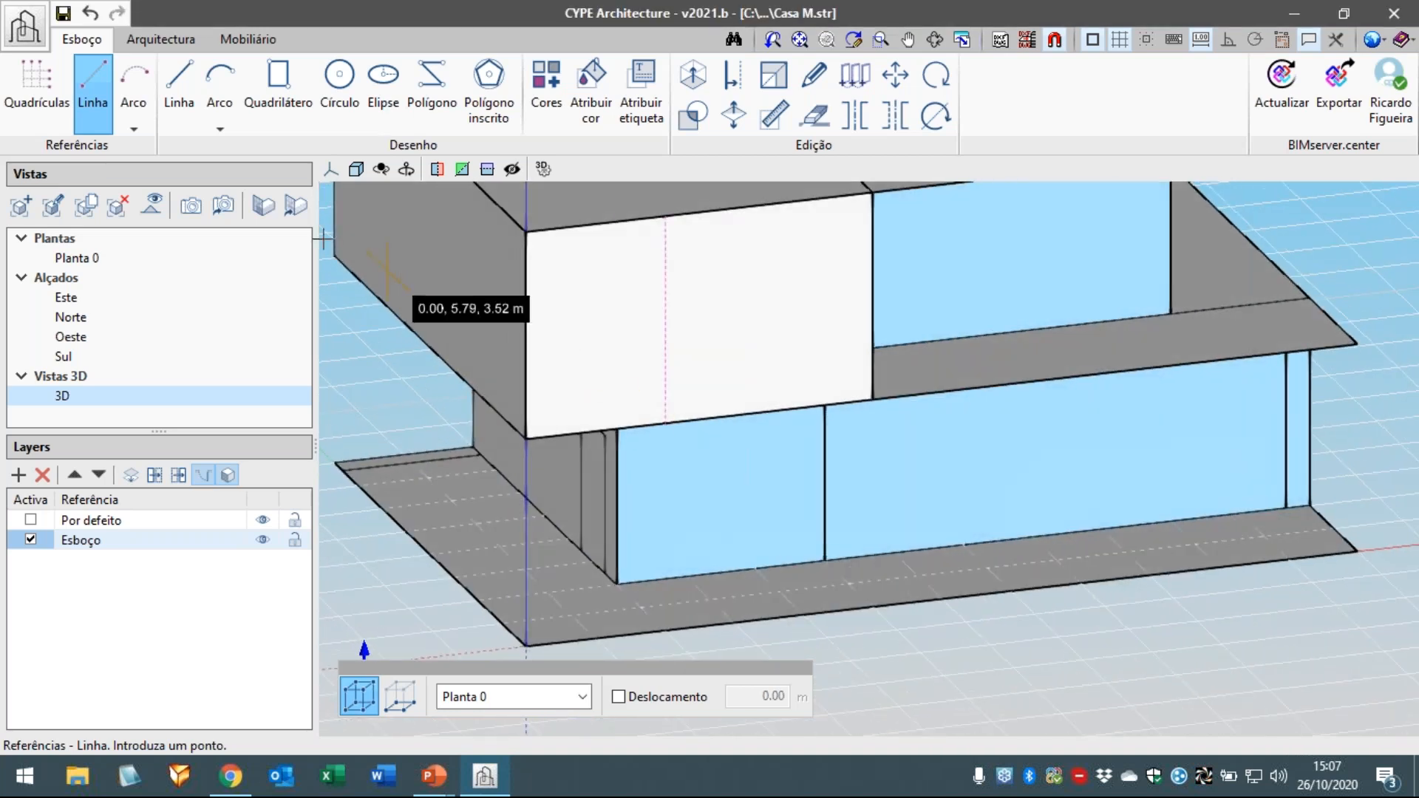
click(179, 92)
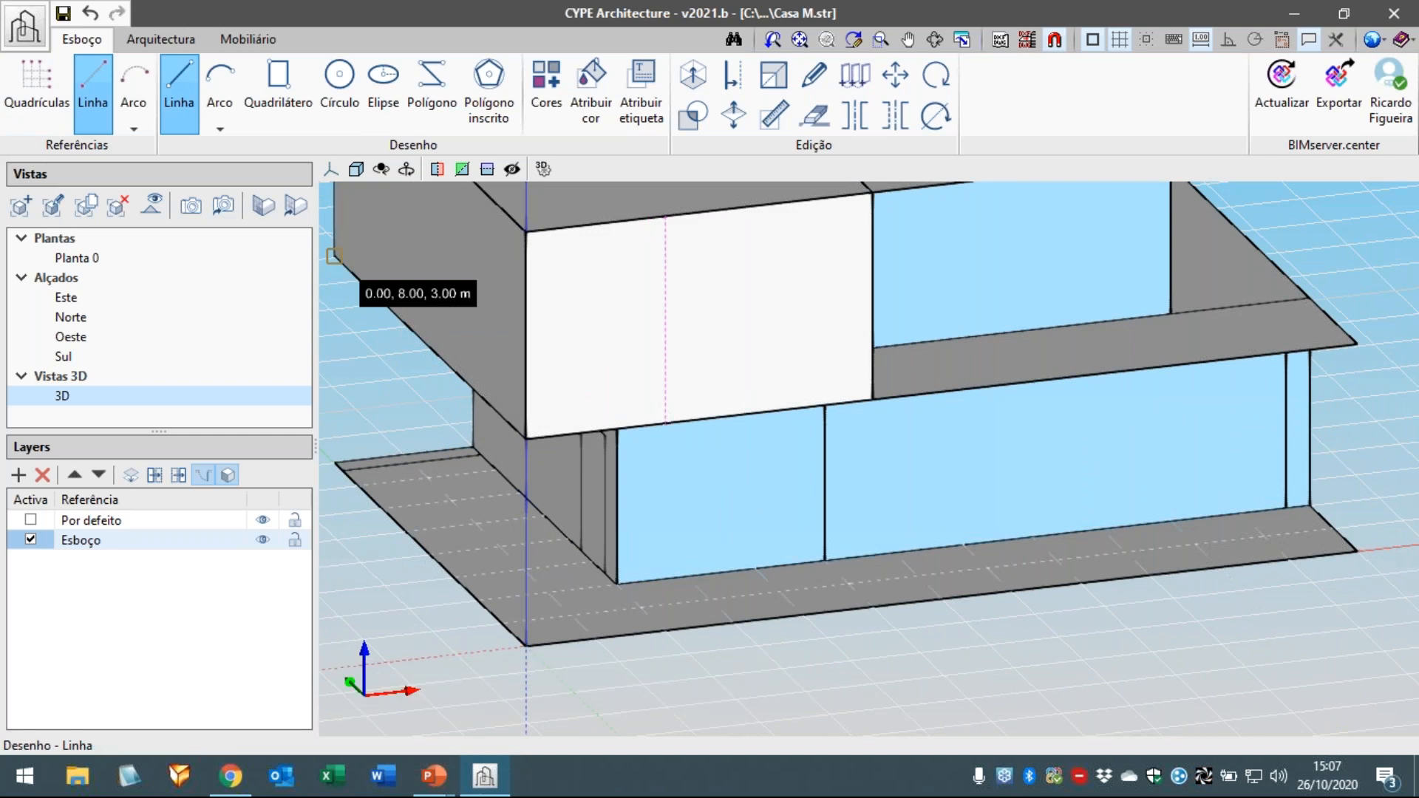
click(665, 387)
text(0.9)
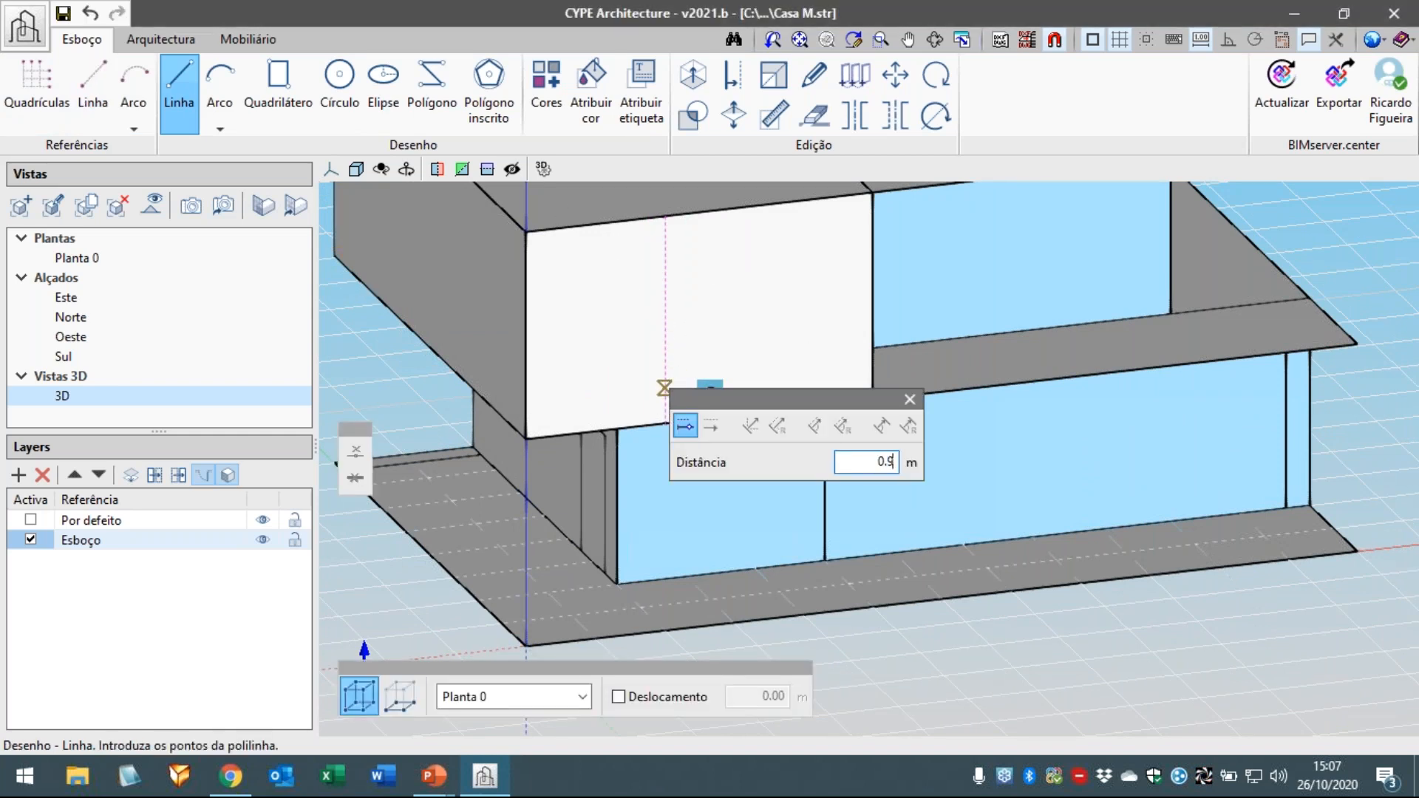
key(Return)
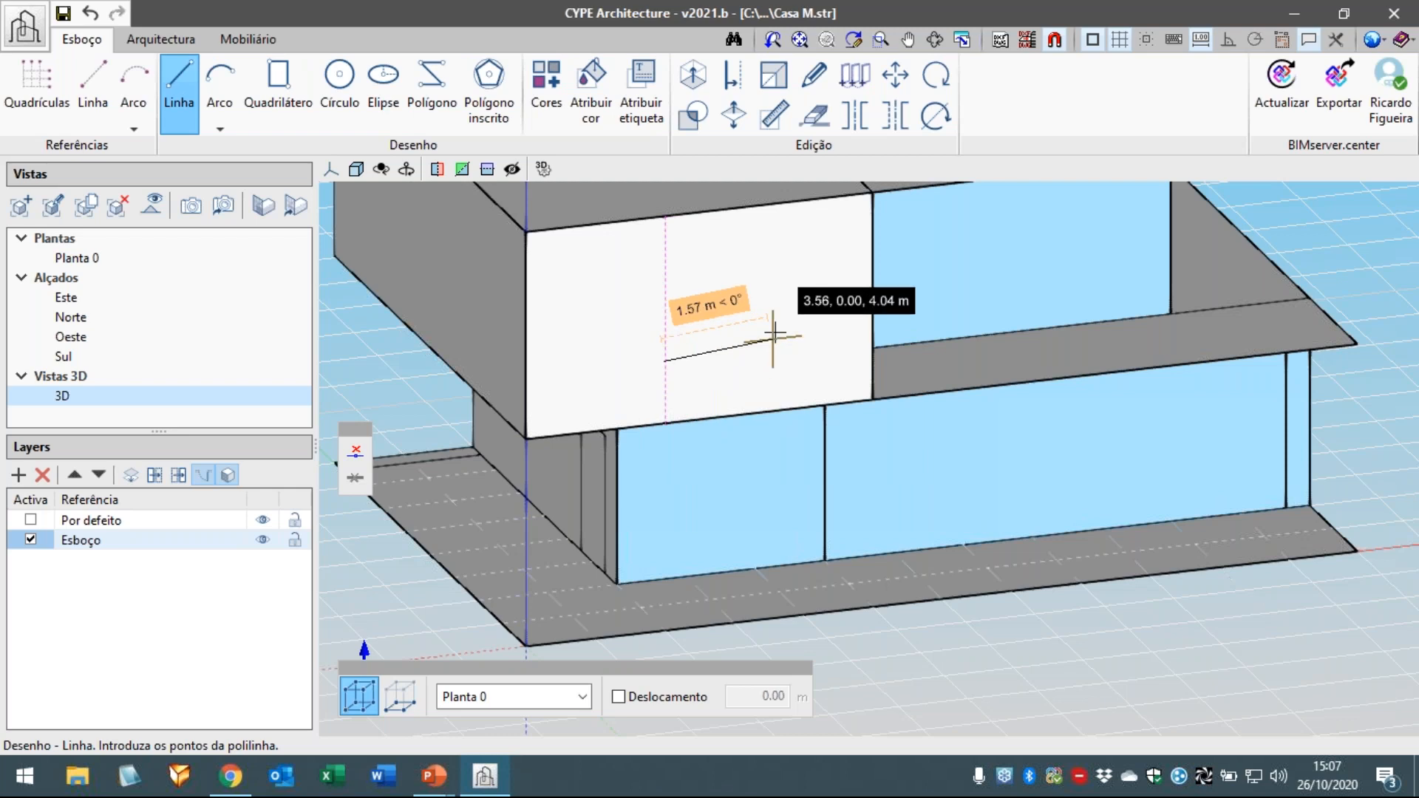
click(790, 358)
text(2)
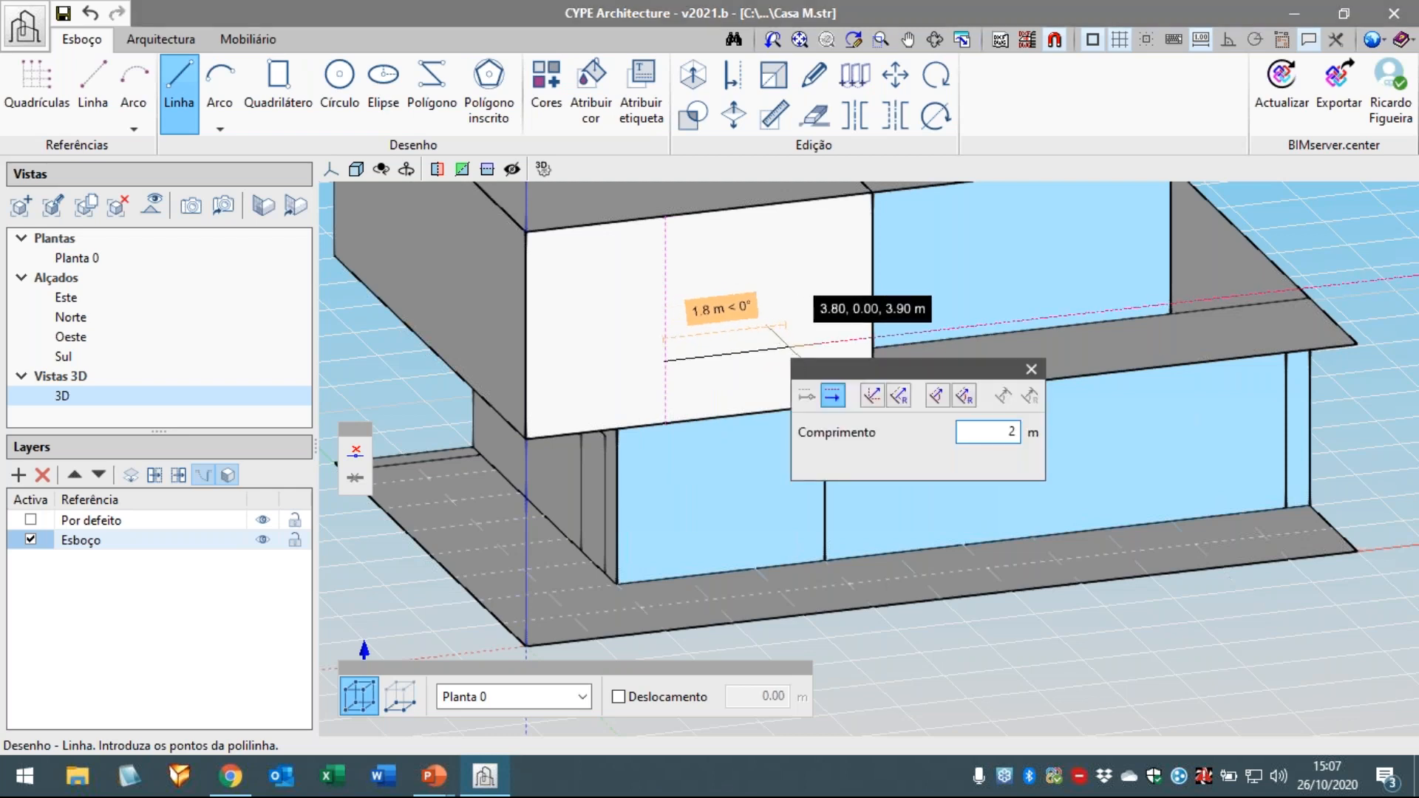
key(Return)
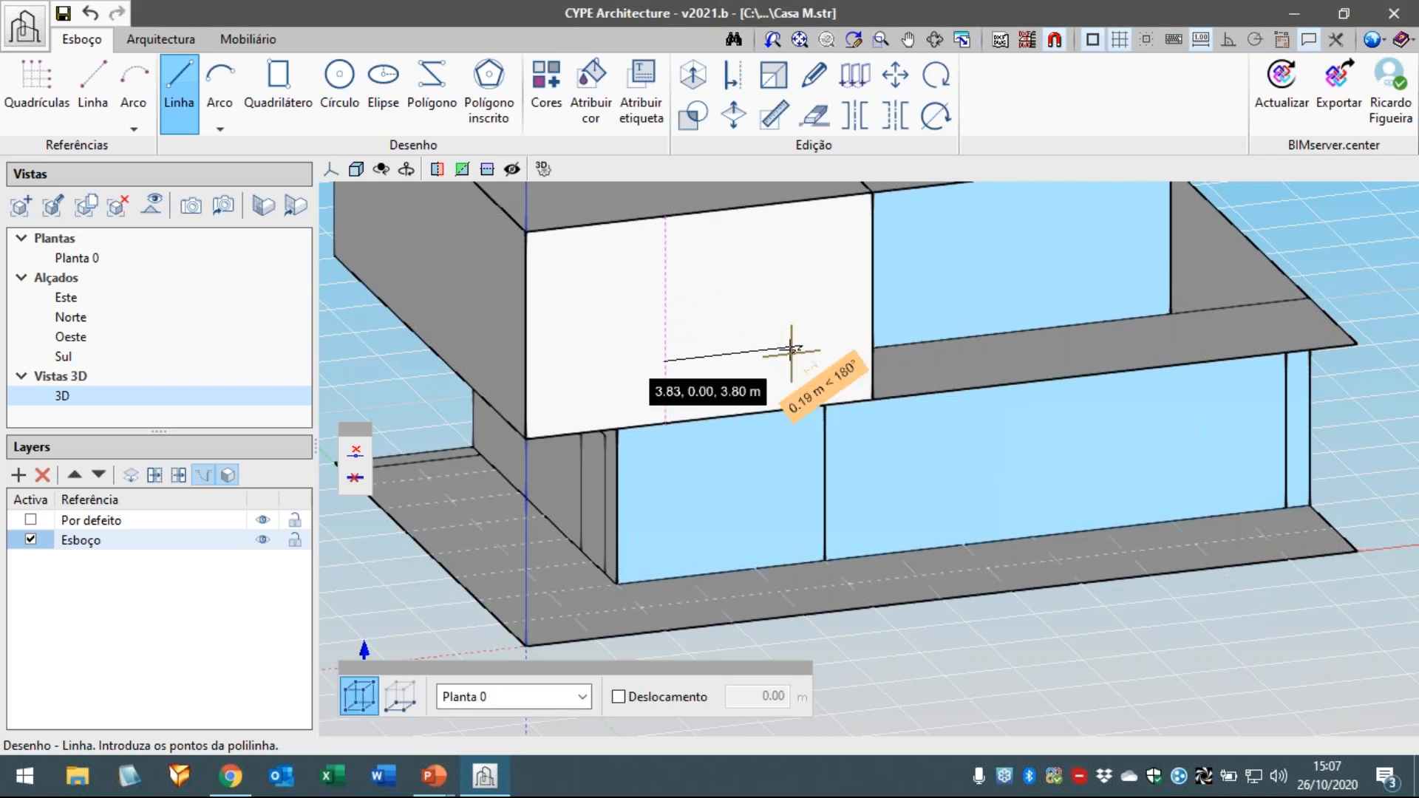
- Complete the upper south window outline with a 1.1 m rise, a 2 m top edge and a closing line to the start point
click(804, 281)
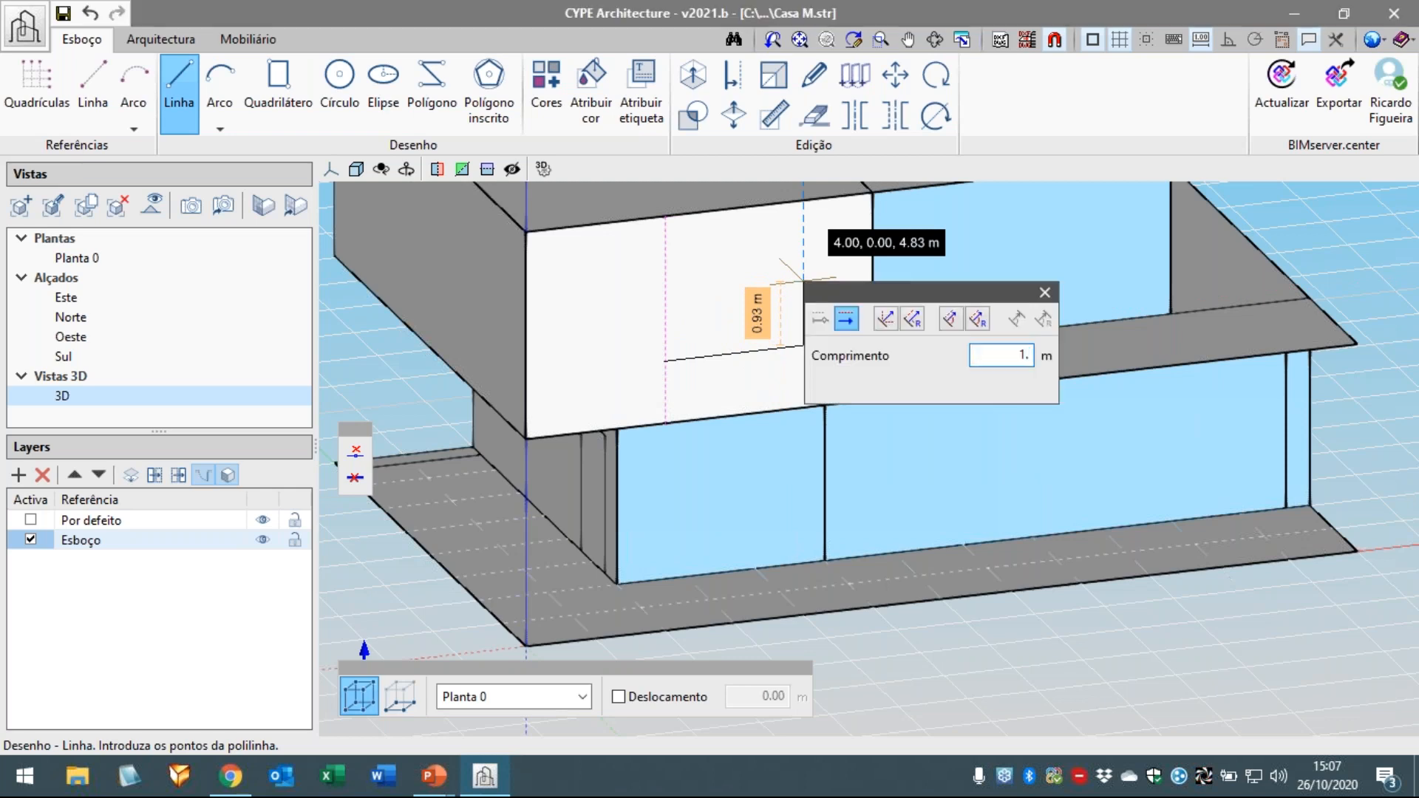
text(1.1)
key(Return)
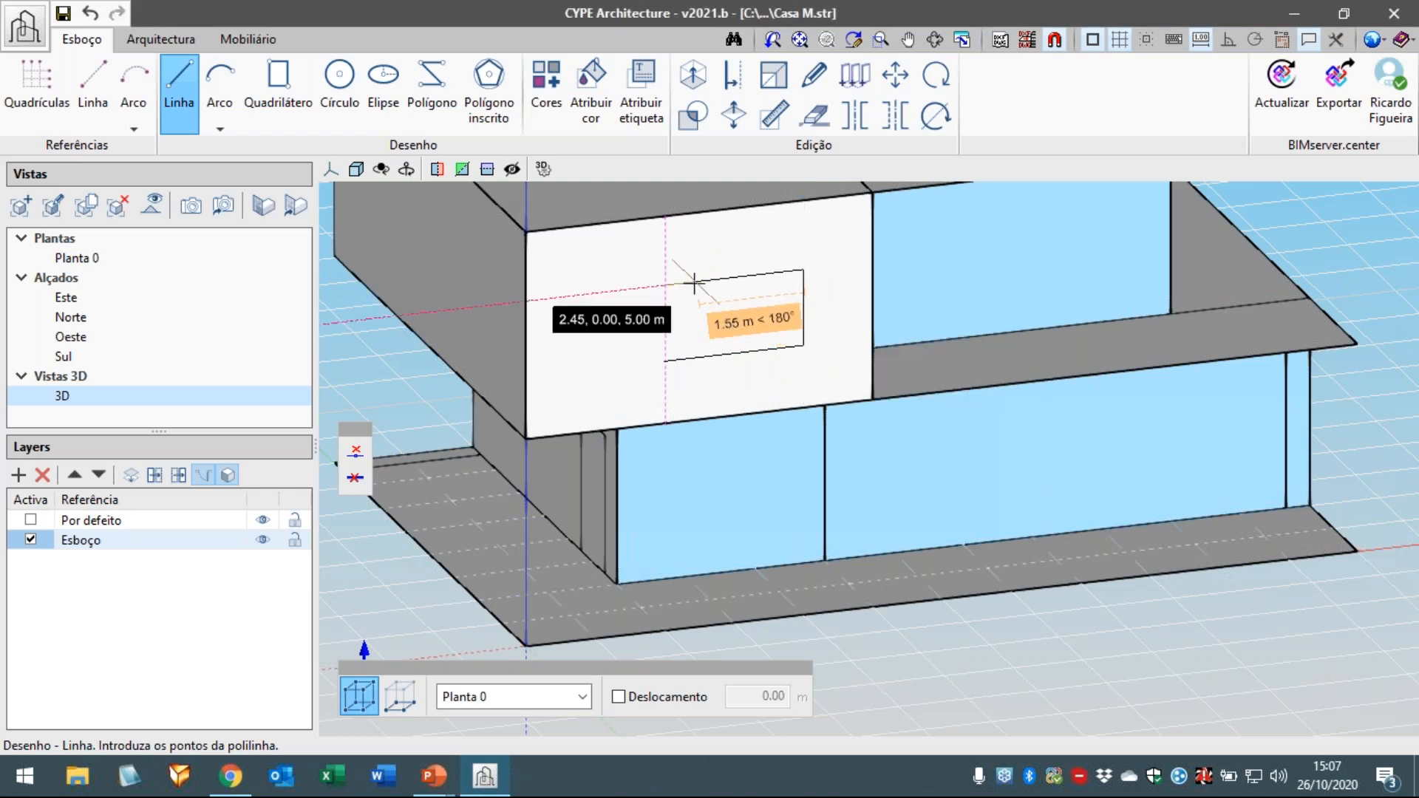
click(665, 283)
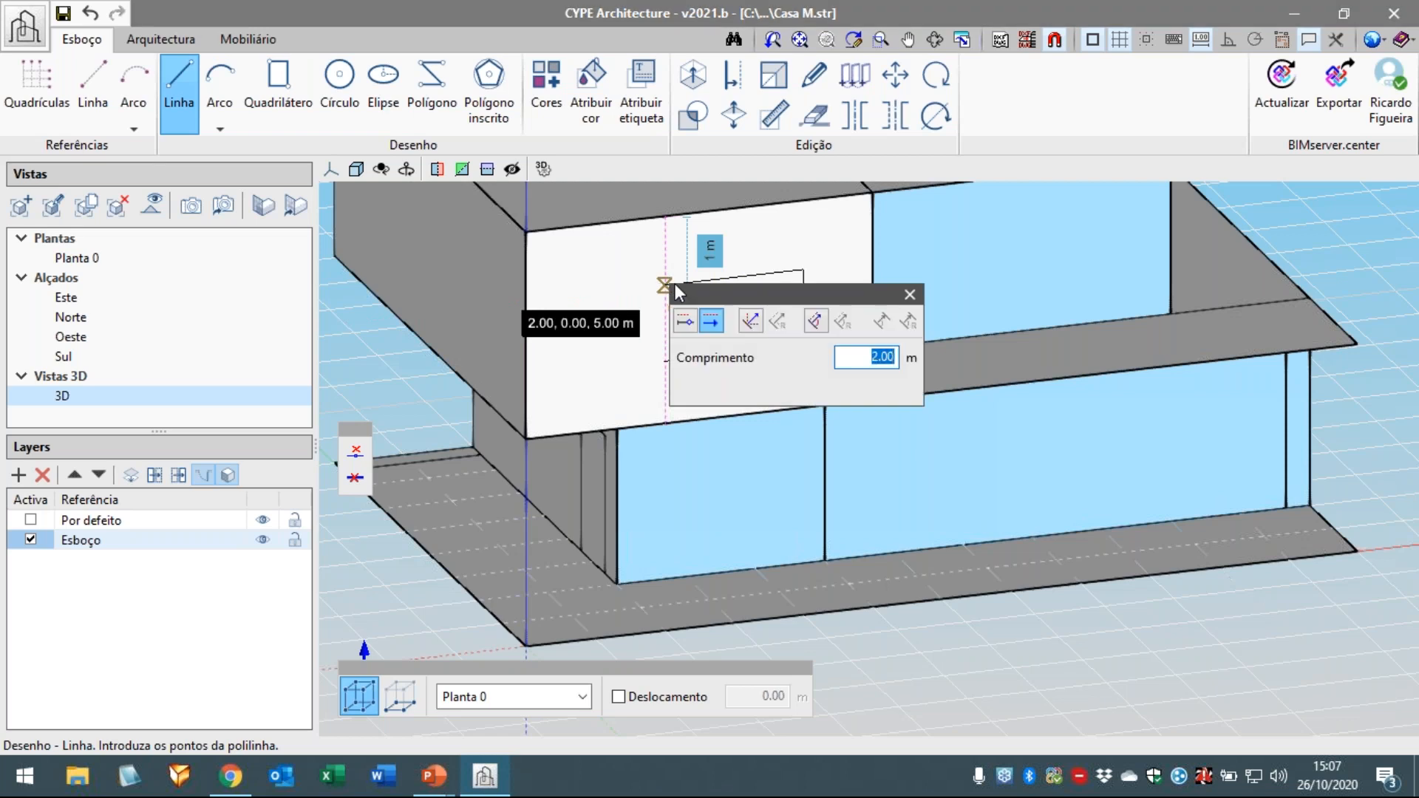
key(Return)
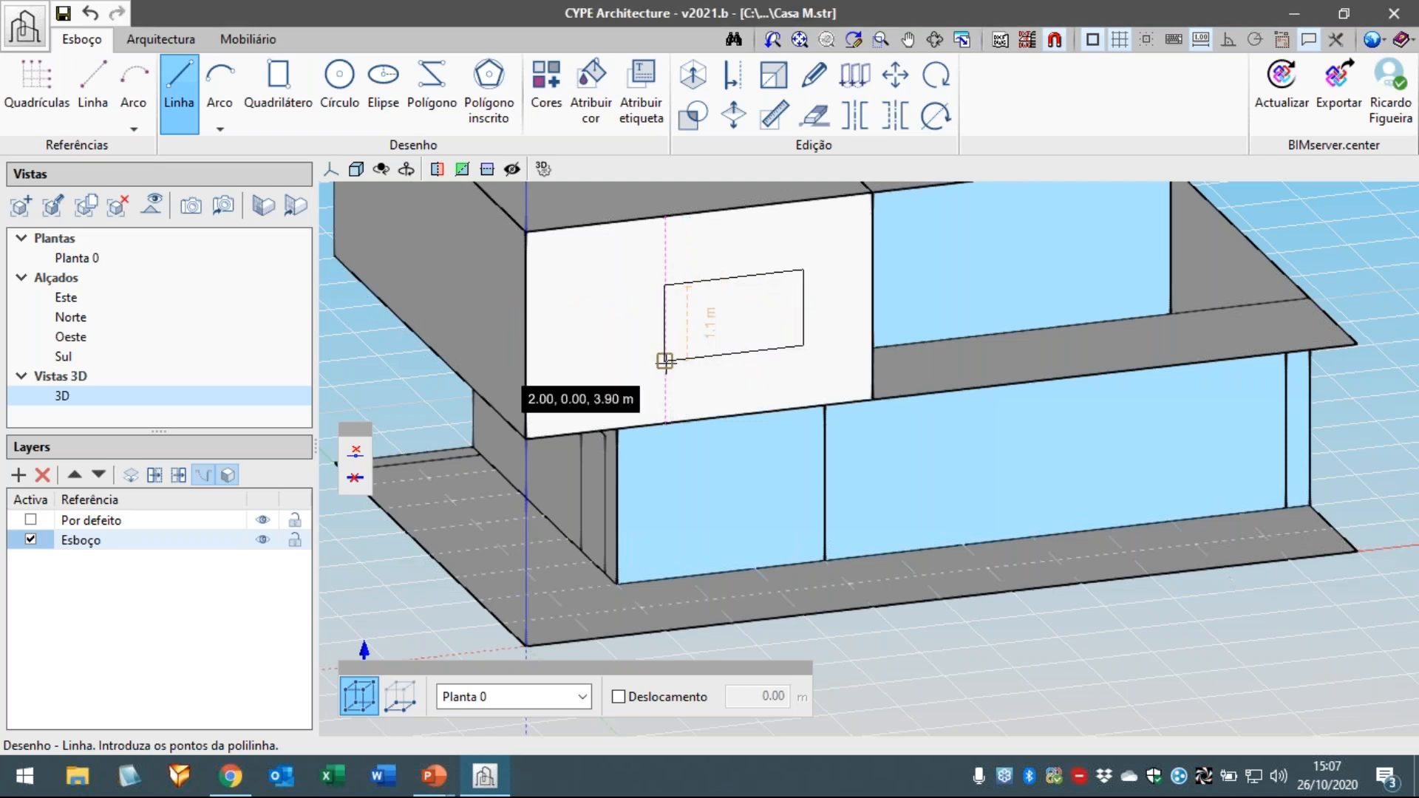
click(665, 361)
- Draw a 2 m vertical line up the terrace's west side wall, starting 0.45 m north of its south corner
middle_drag(685, 365, 650, 380)
scroll(635, 382, up, 4)
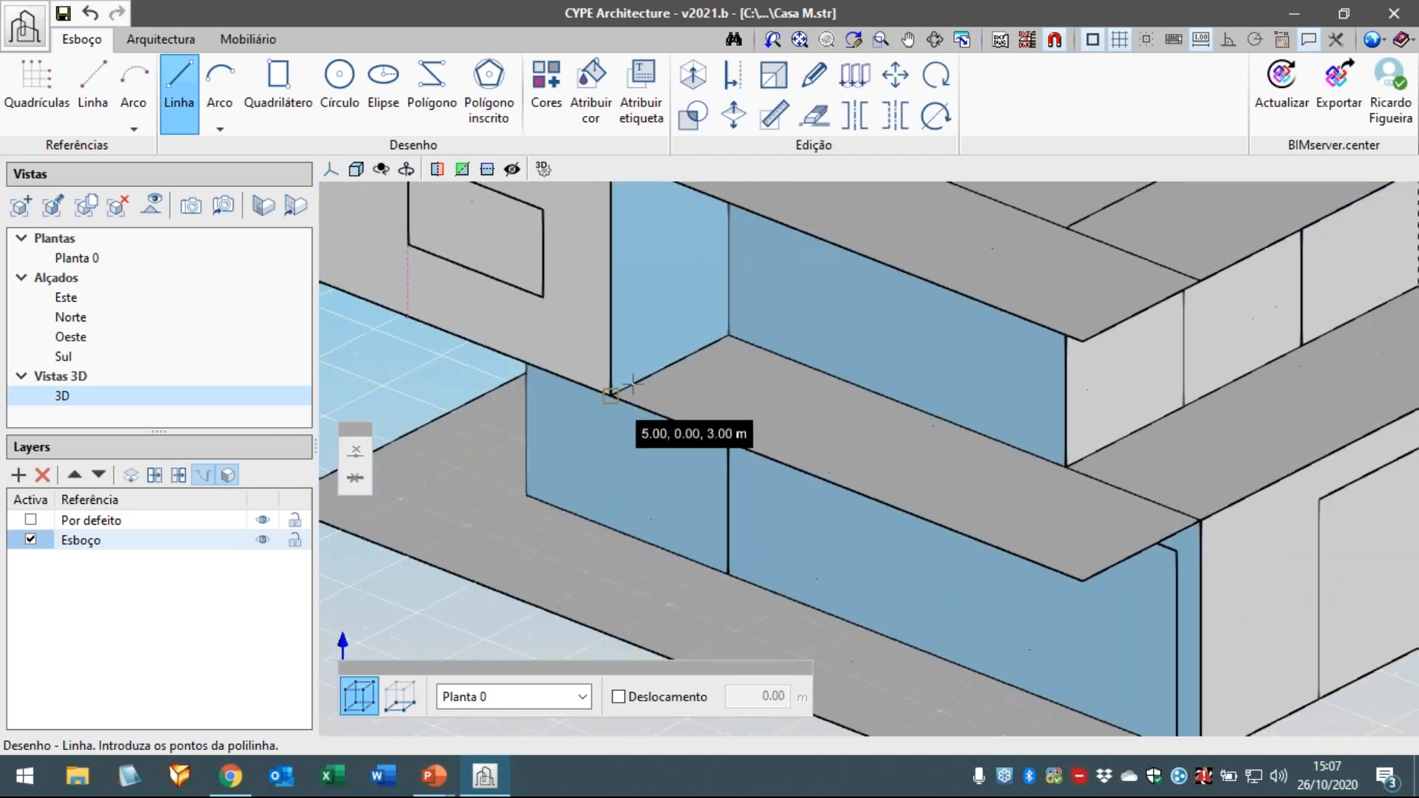
scroll(631, 382, up, 2)
scroll(628, 382, up, 2)
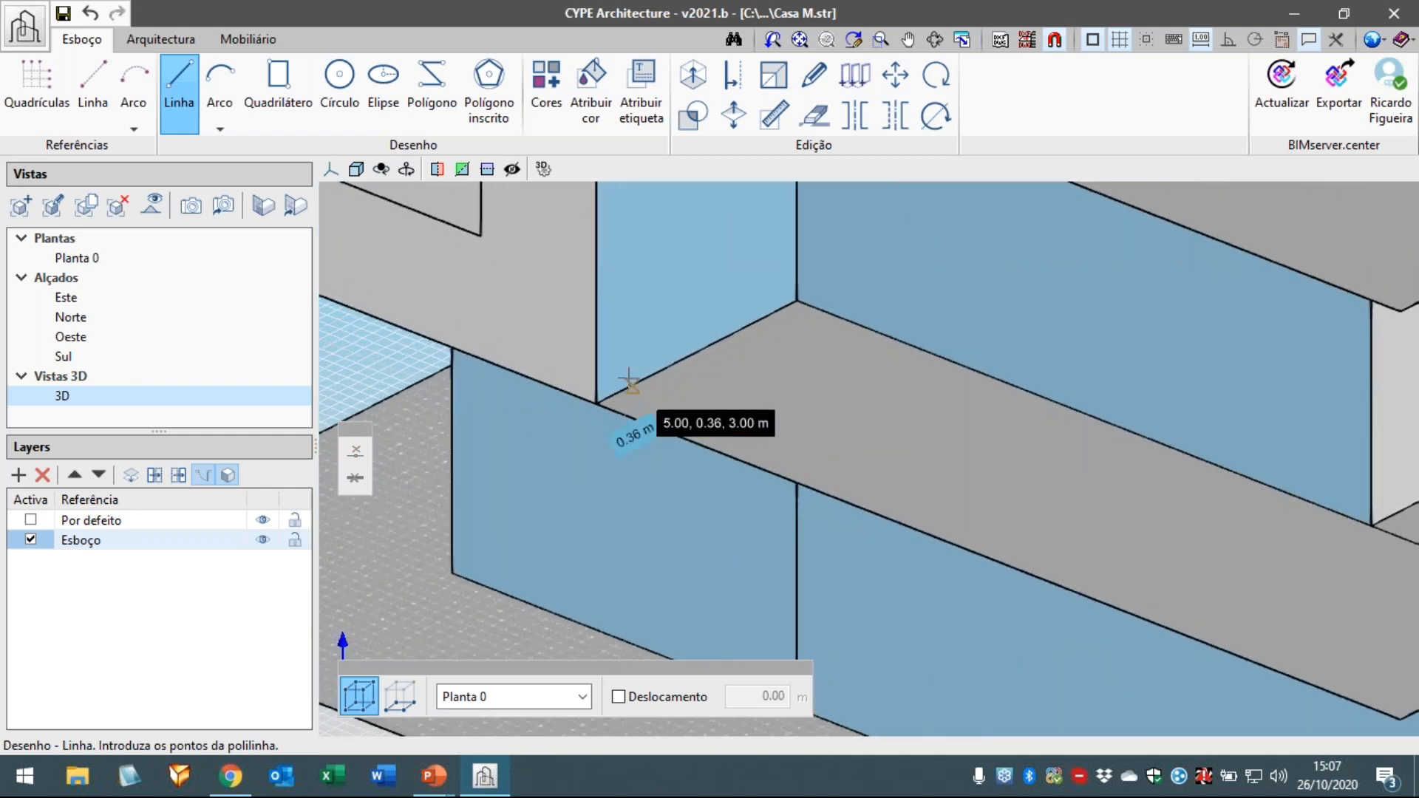
click(629, 380)
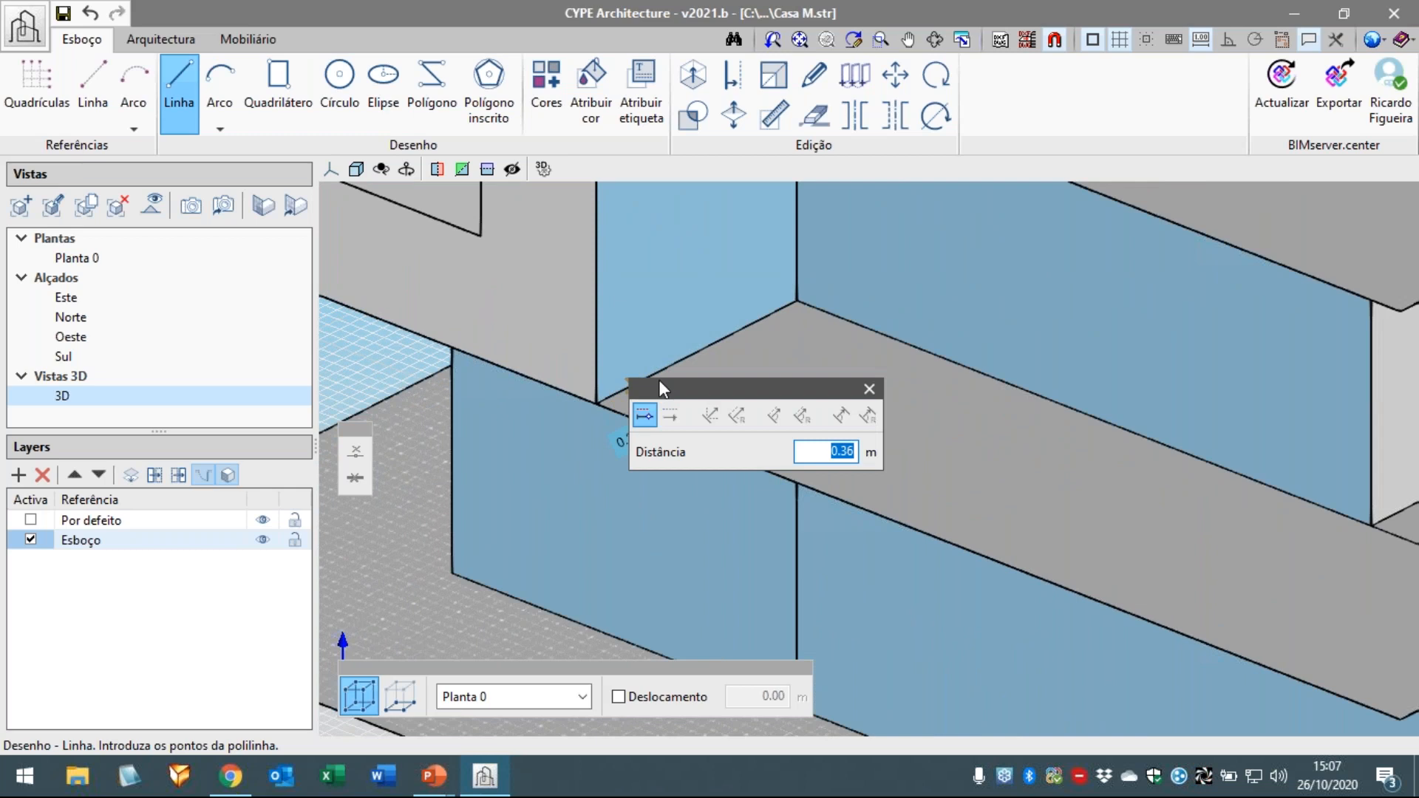
text(0.45)
key(Return)
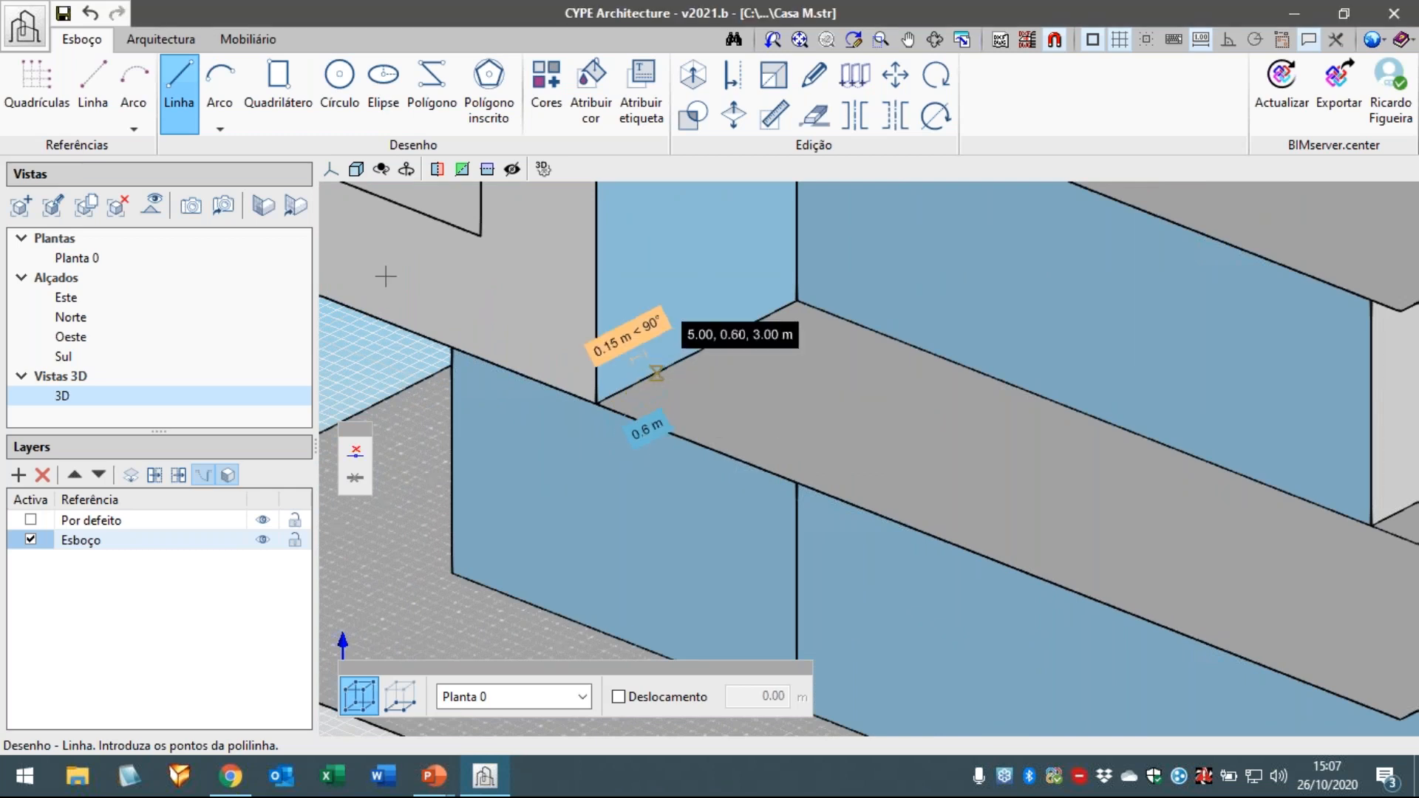
click(640, 215)
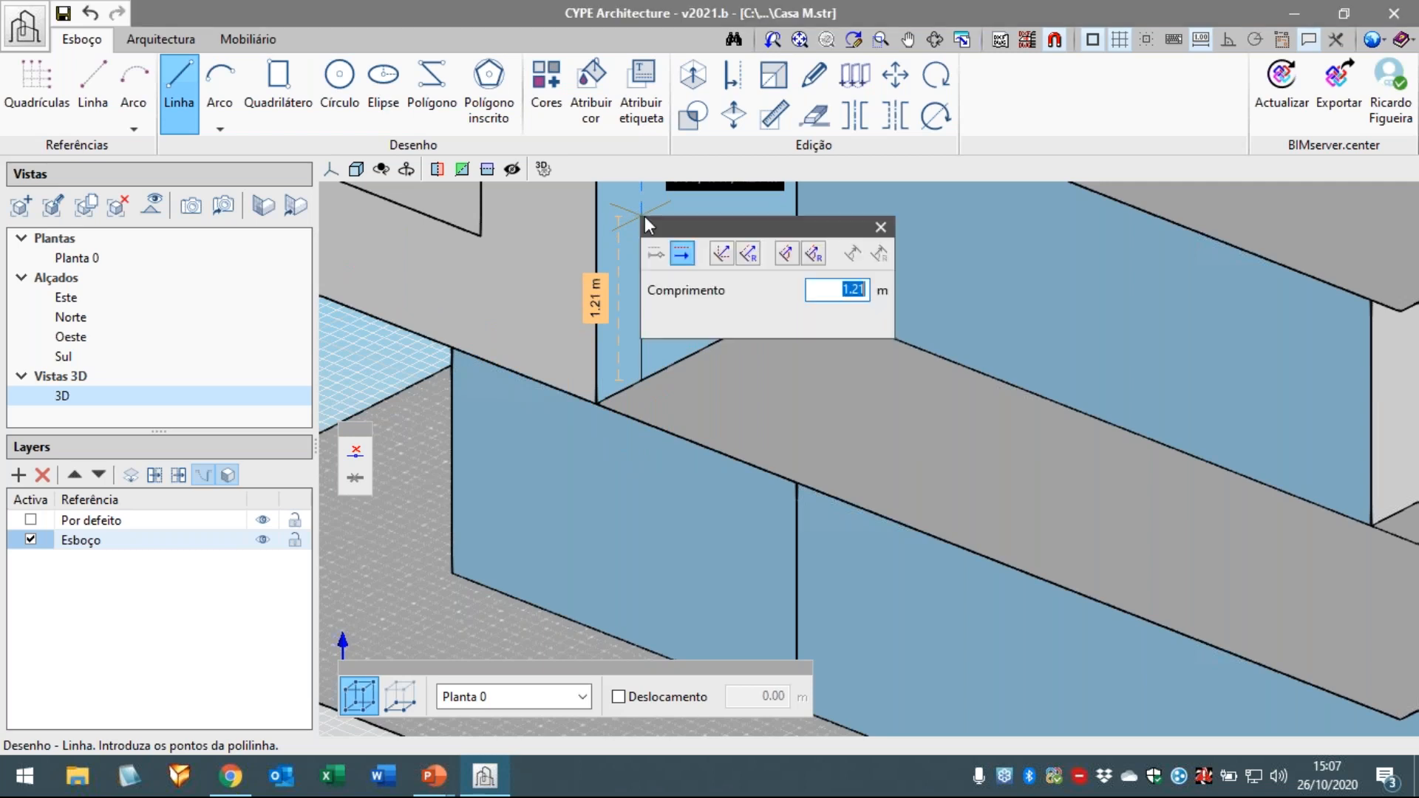
text(2)
key(Return)
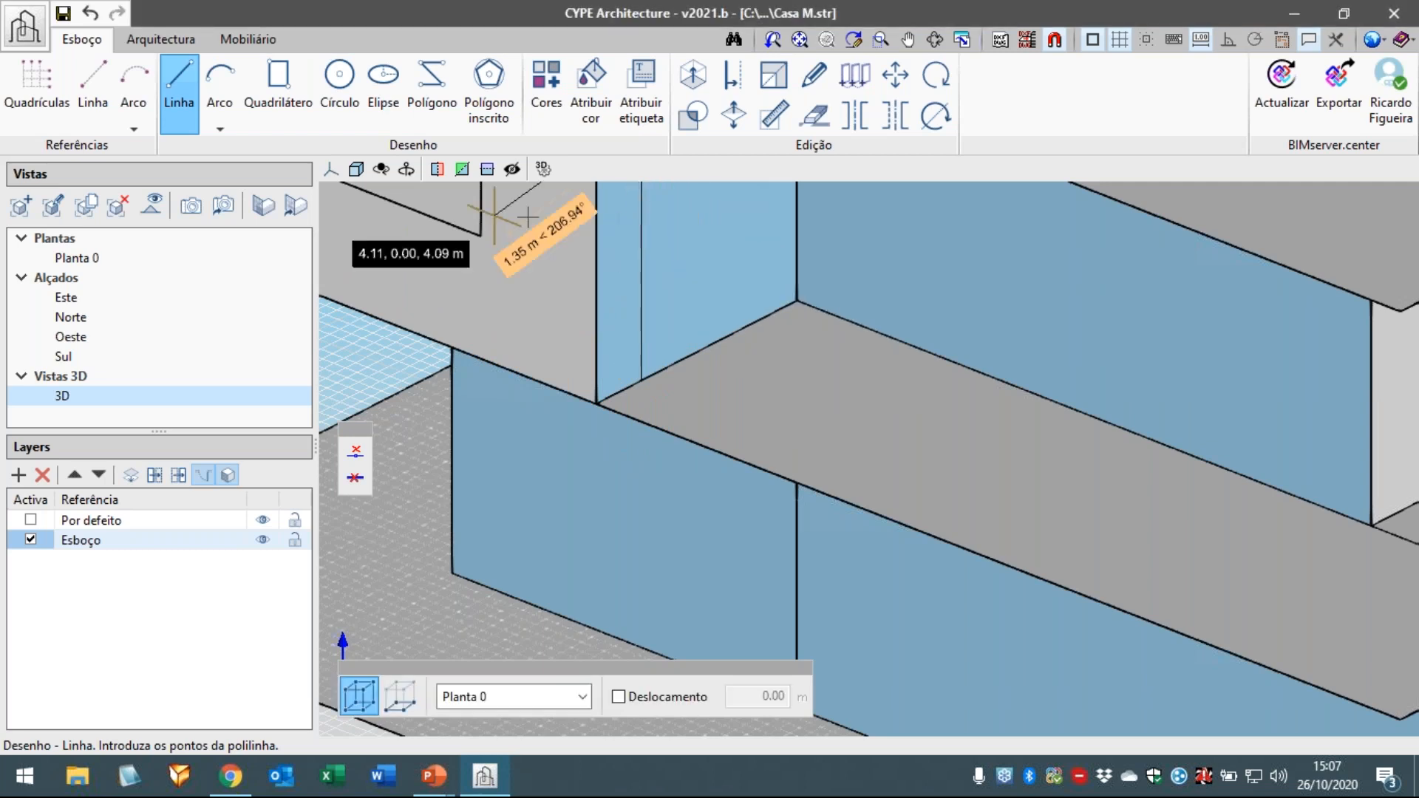
- Complete the terrace side door outline with a 1 m top edge northward and a 2 m line down to the base
scroll(494, 214, down, 1)
middle_drag(732, 265, 730, 444)
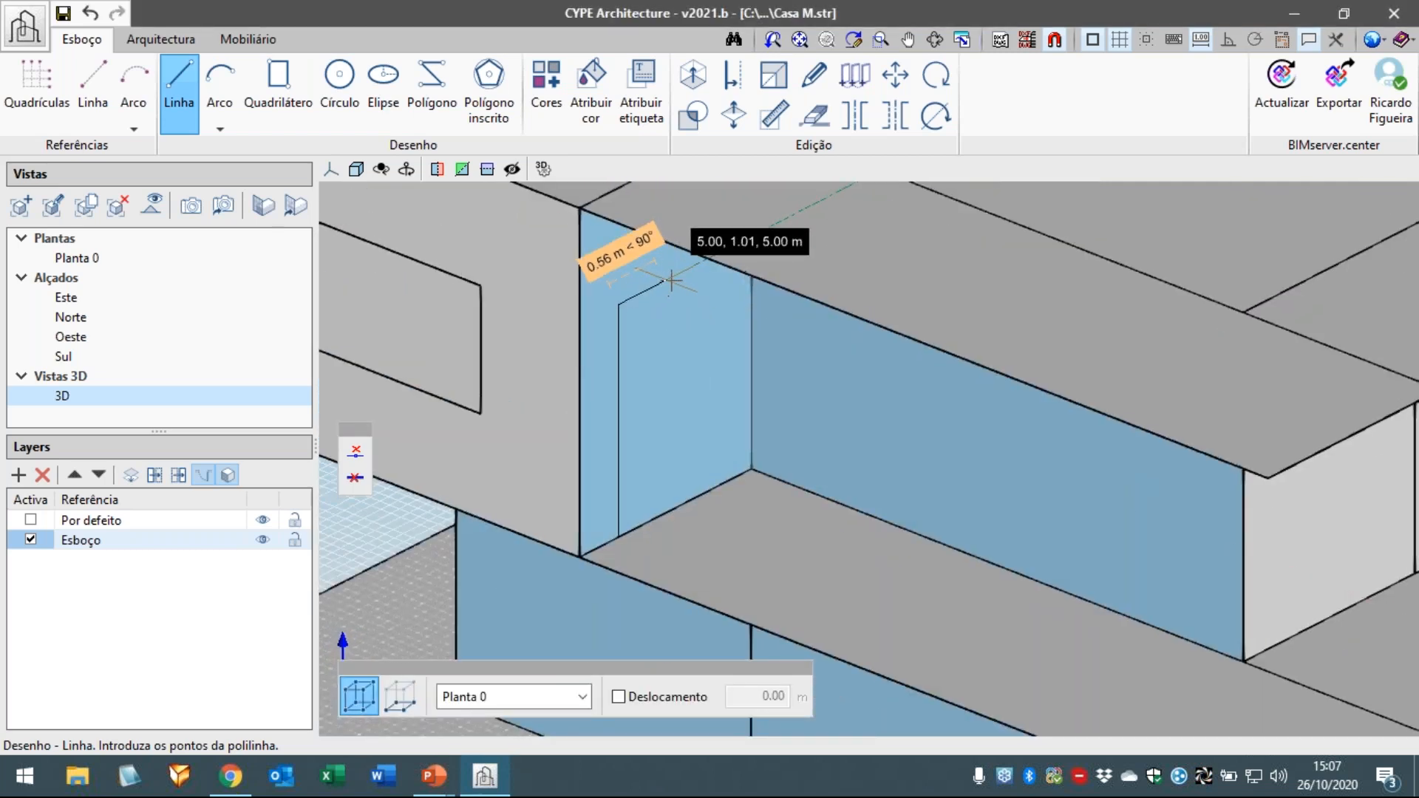
click(672, 280)
text(1)
key(Return)
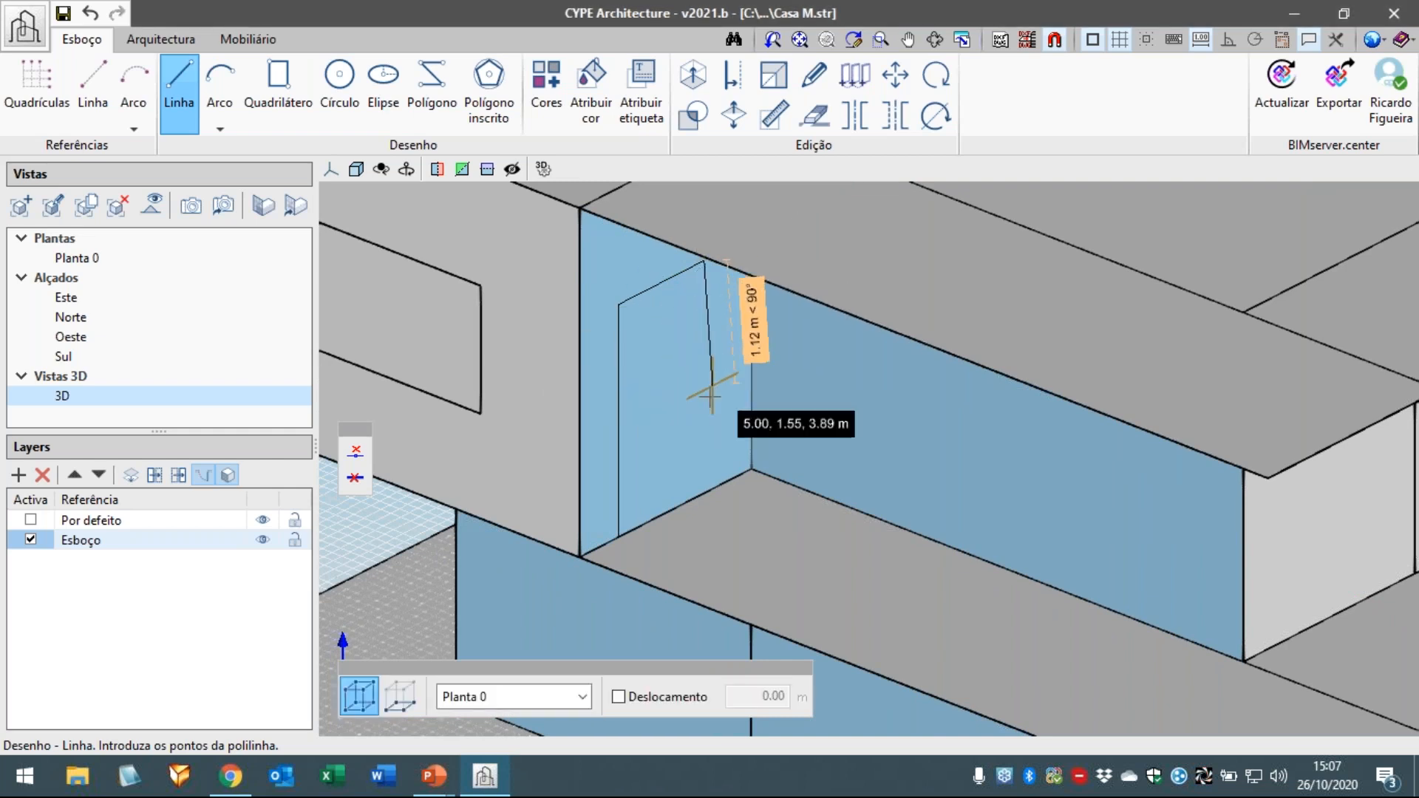
click(719, 490)
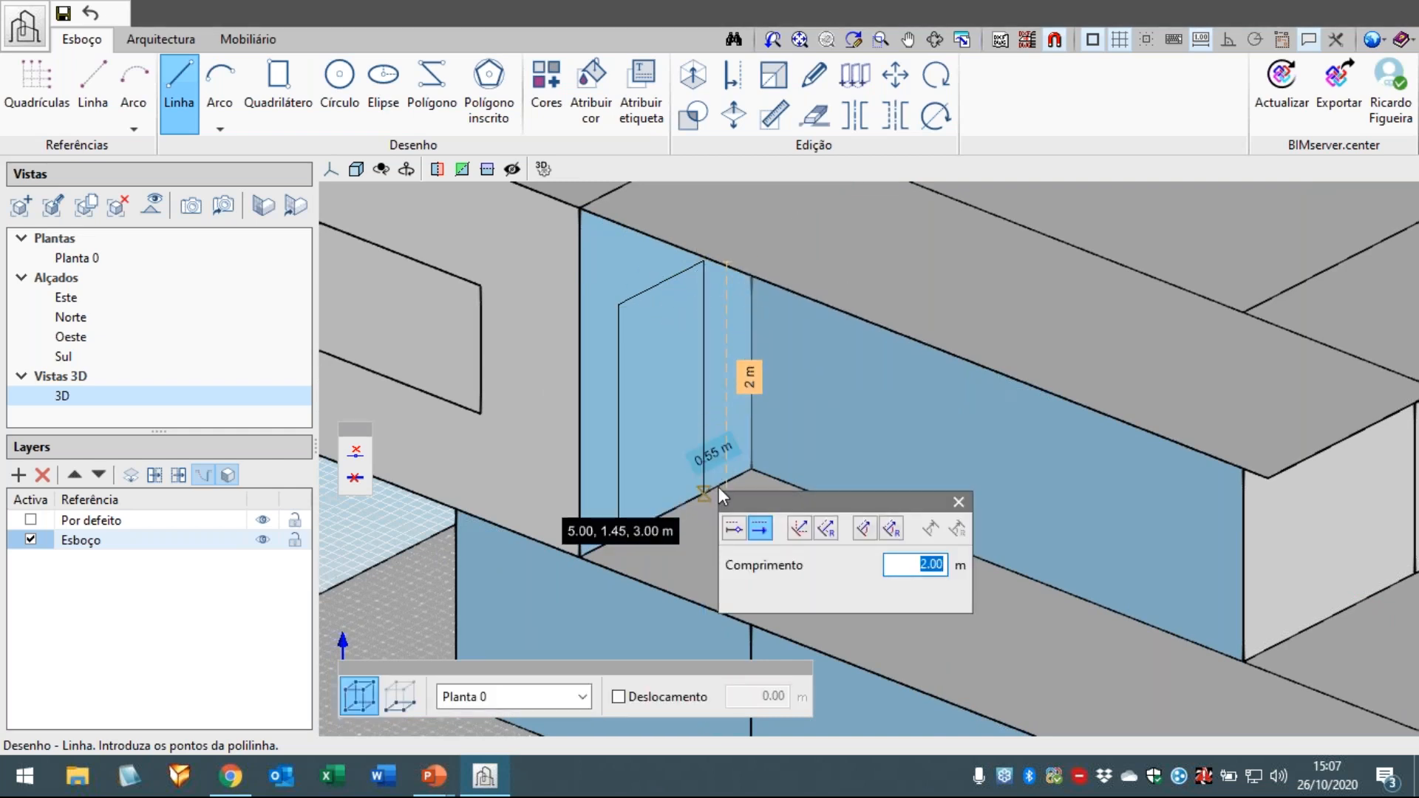
key(Return)
- Draw a 2 m vertical line up the recessed upper south wall, starting 2 m west of its east corner at floor level
scroll(759, 501, down, 1)
scroll(759, 501, down, 1)
shift+middle_drag(909, 568, 946, 566)
scroll(979, 499, up, 1)
scroll(990, 502, up, 1)
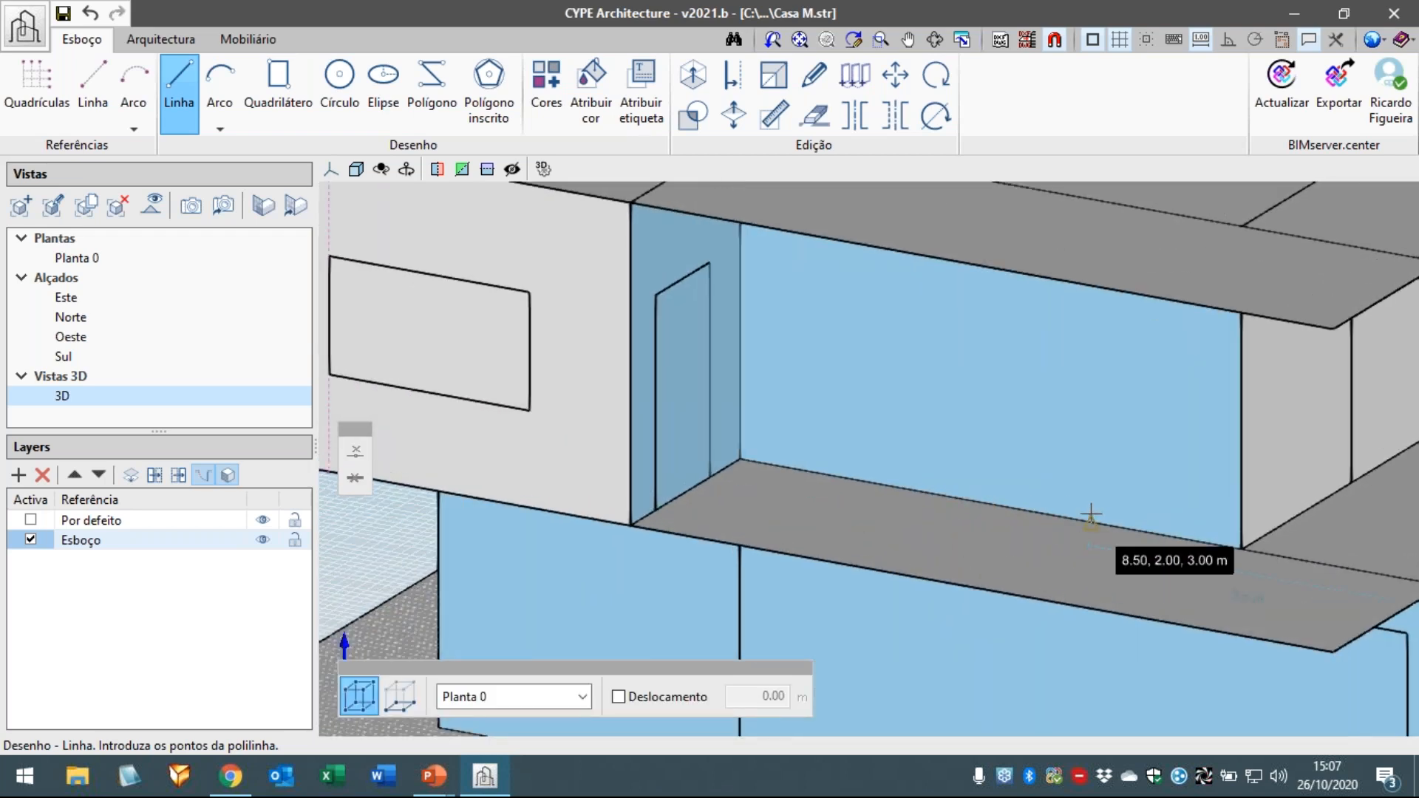
scroll(1040, 475, down, 1)
scroll(1040, 475, up, 2)
key(Return)
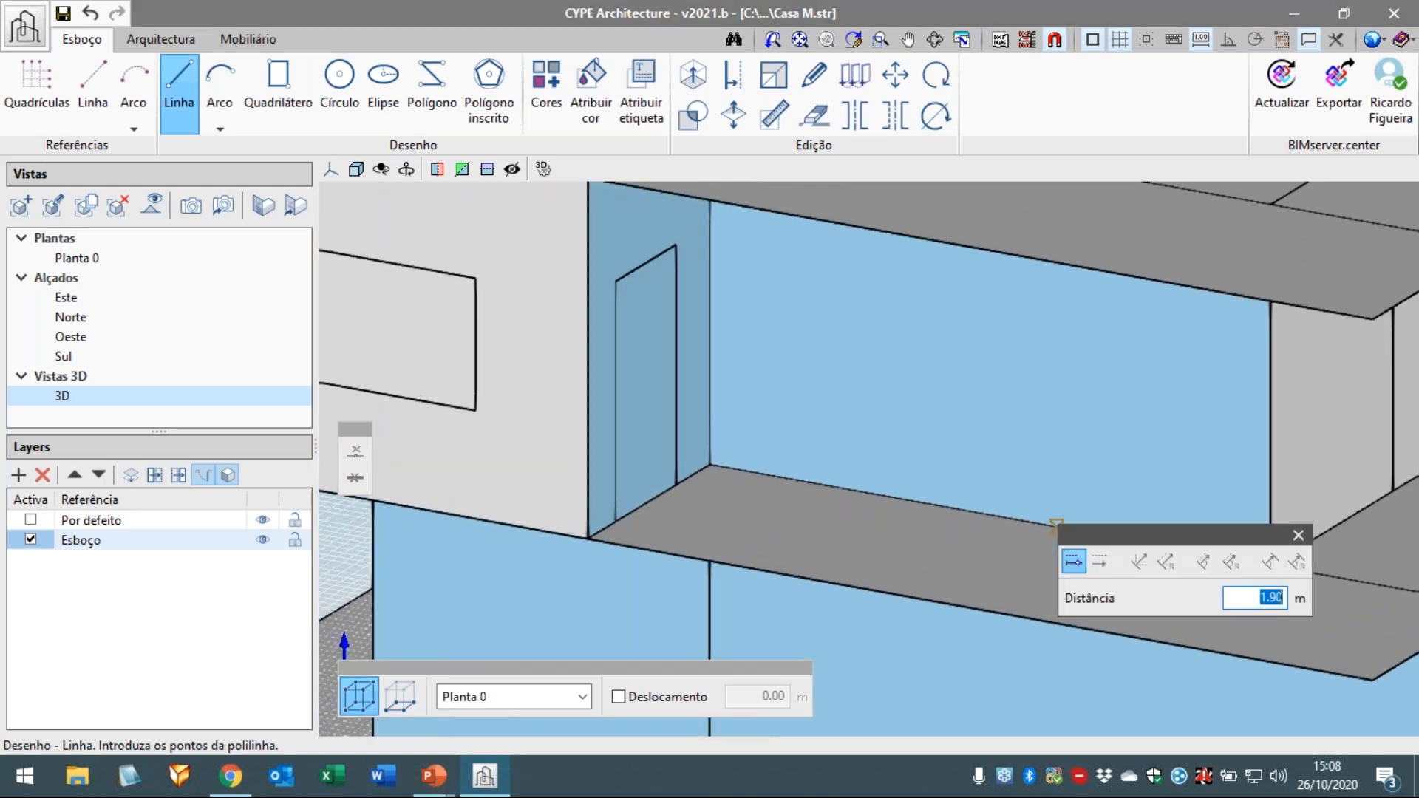
text(2)
key(Return)
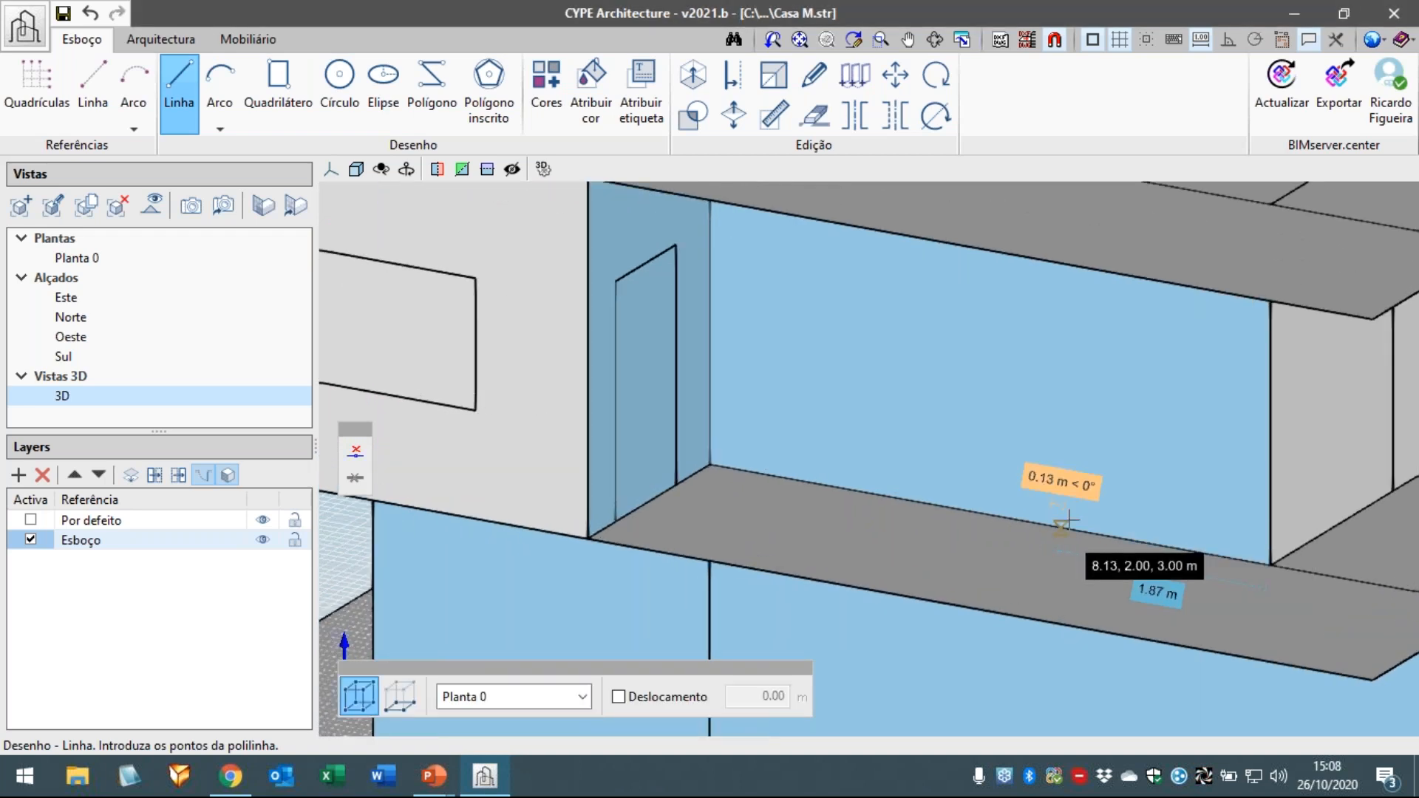
key(Return)
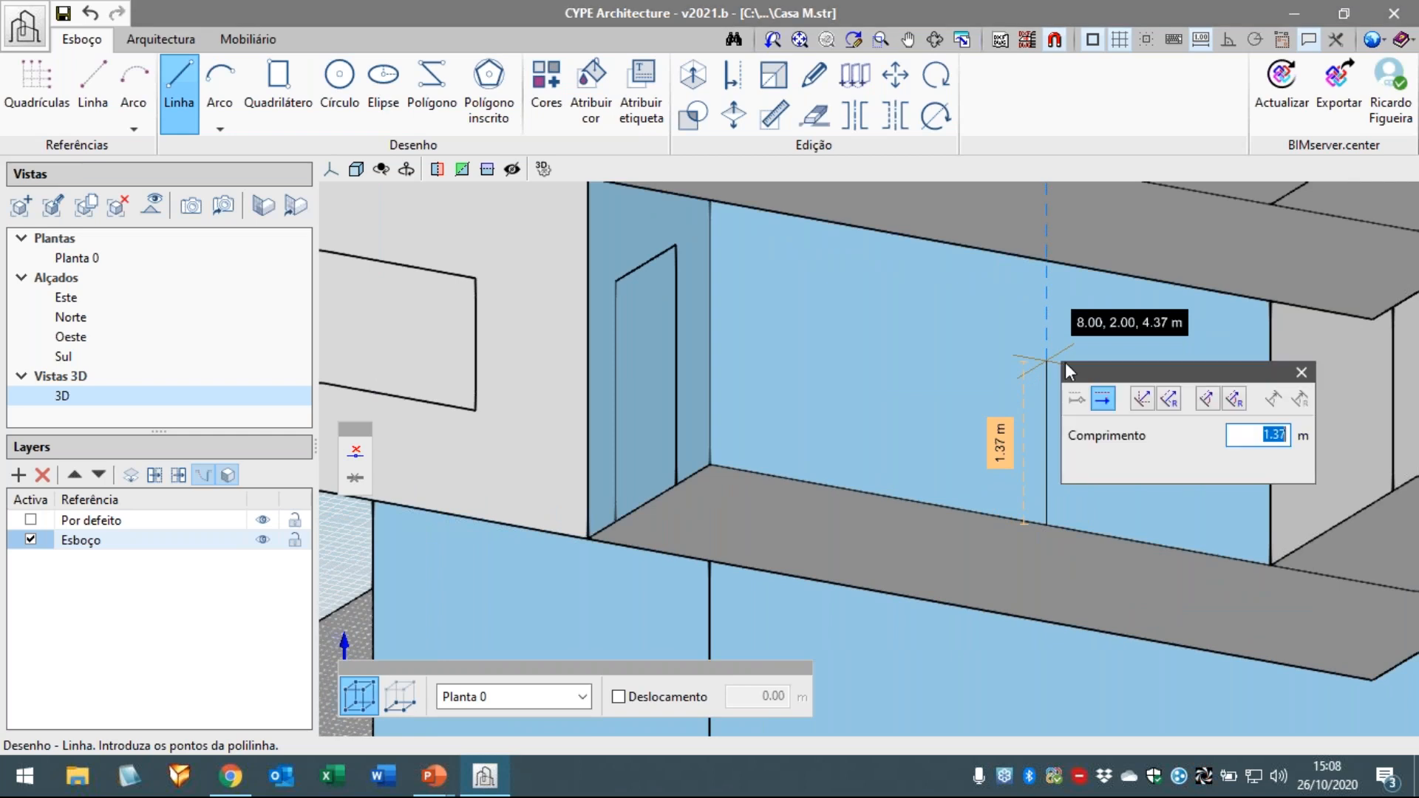
text(2)
key(Return)
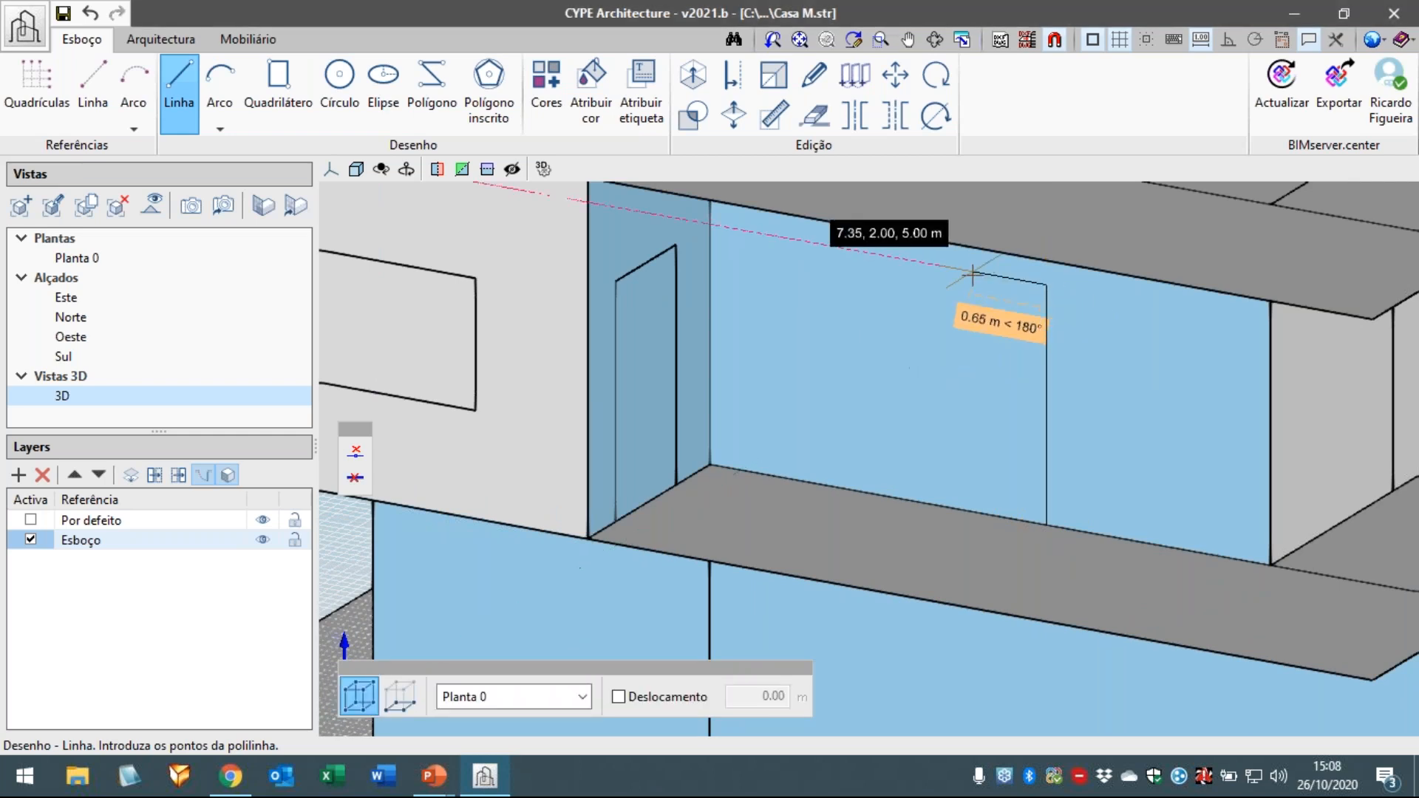
- Complete the recessed wall's opening with a 0.5 m top edge westward and a vertical line down to the wall's base
key(Return)
text(0.5)
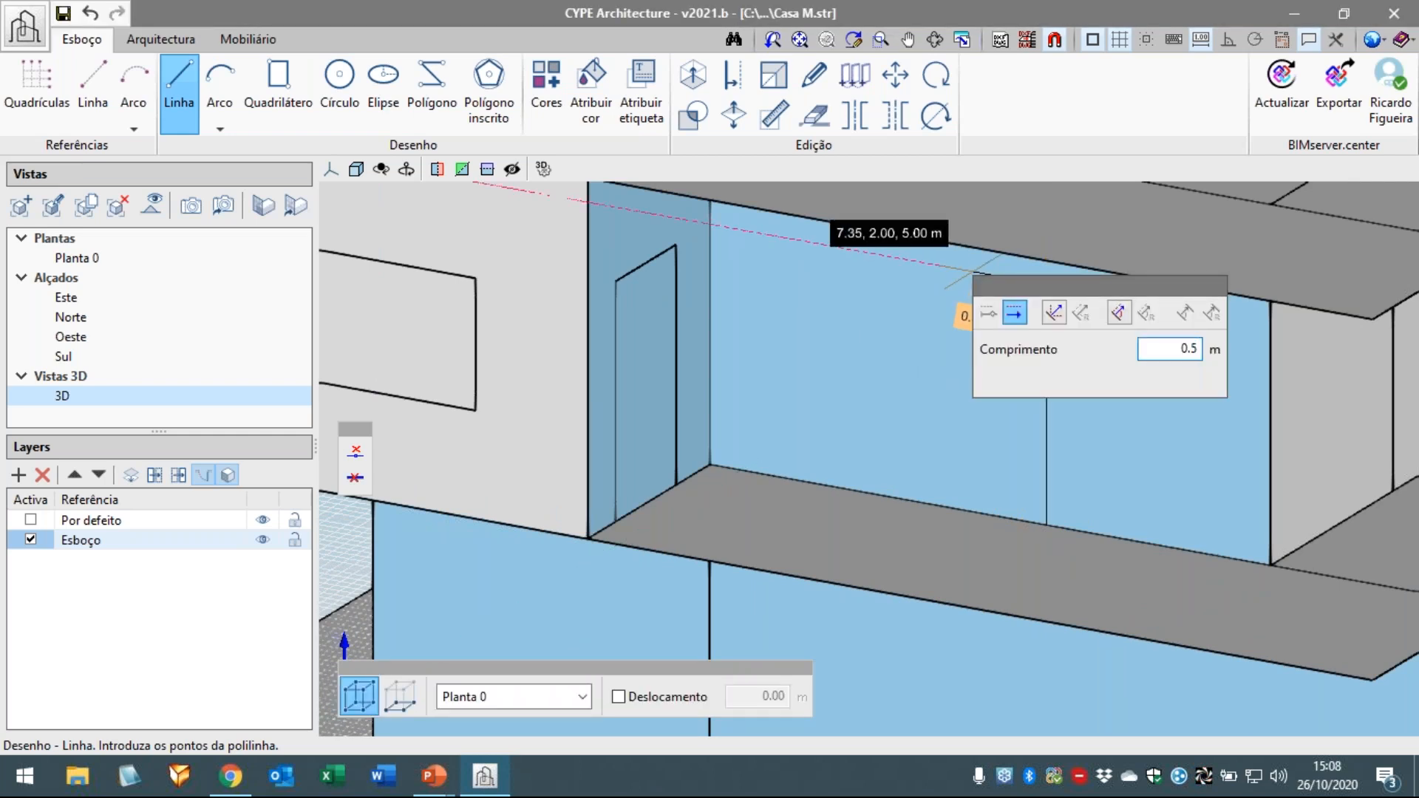
key(Return)
click(991, 514)
right_click(928, 380)
- Add a new colour definition named "Vãos" for the openings
scroll(927, 379, down, 2)
scroll(928, 379, down, 2)
shift+middle_drag(906, 522, 987, 488)
scroll(1054, 545, down, 2)
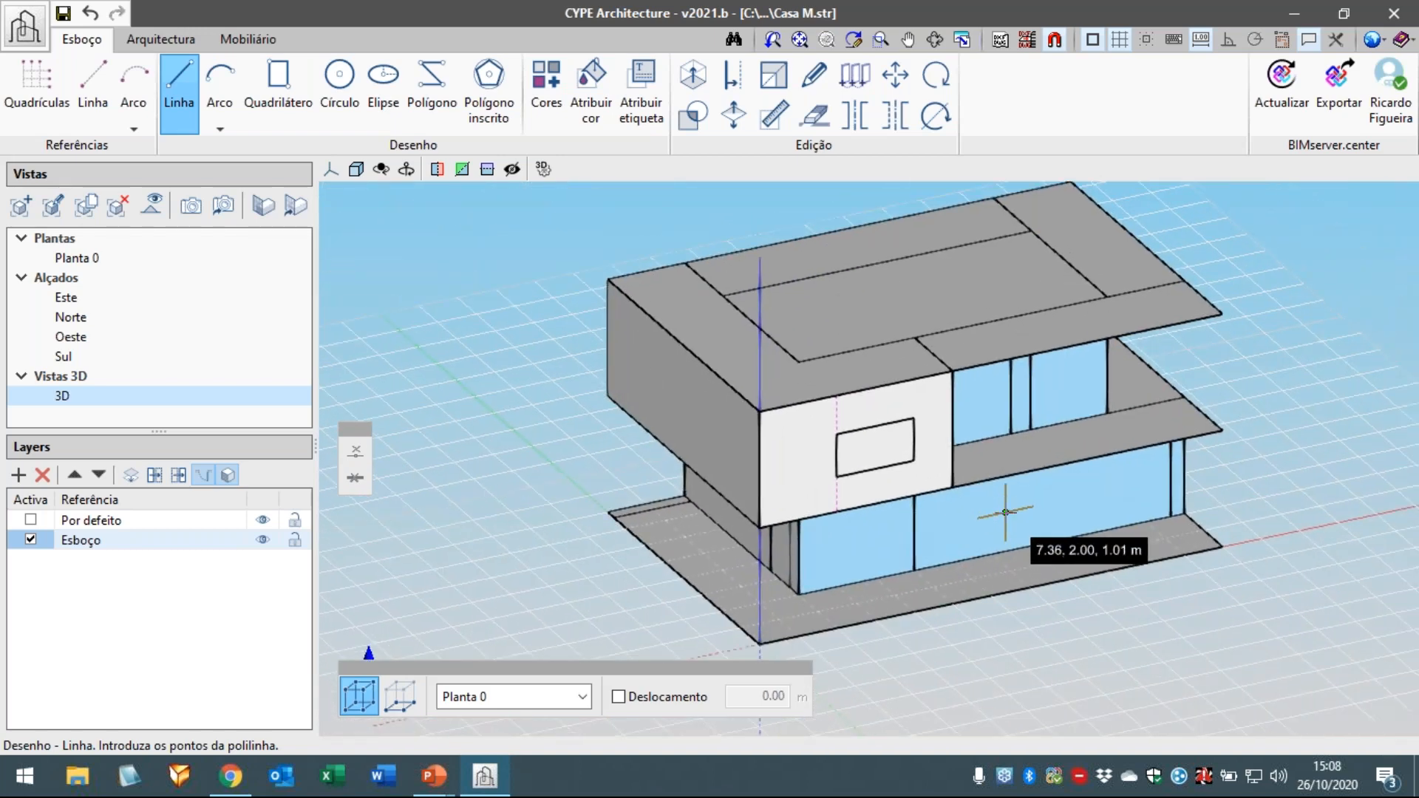
click(556, 109)
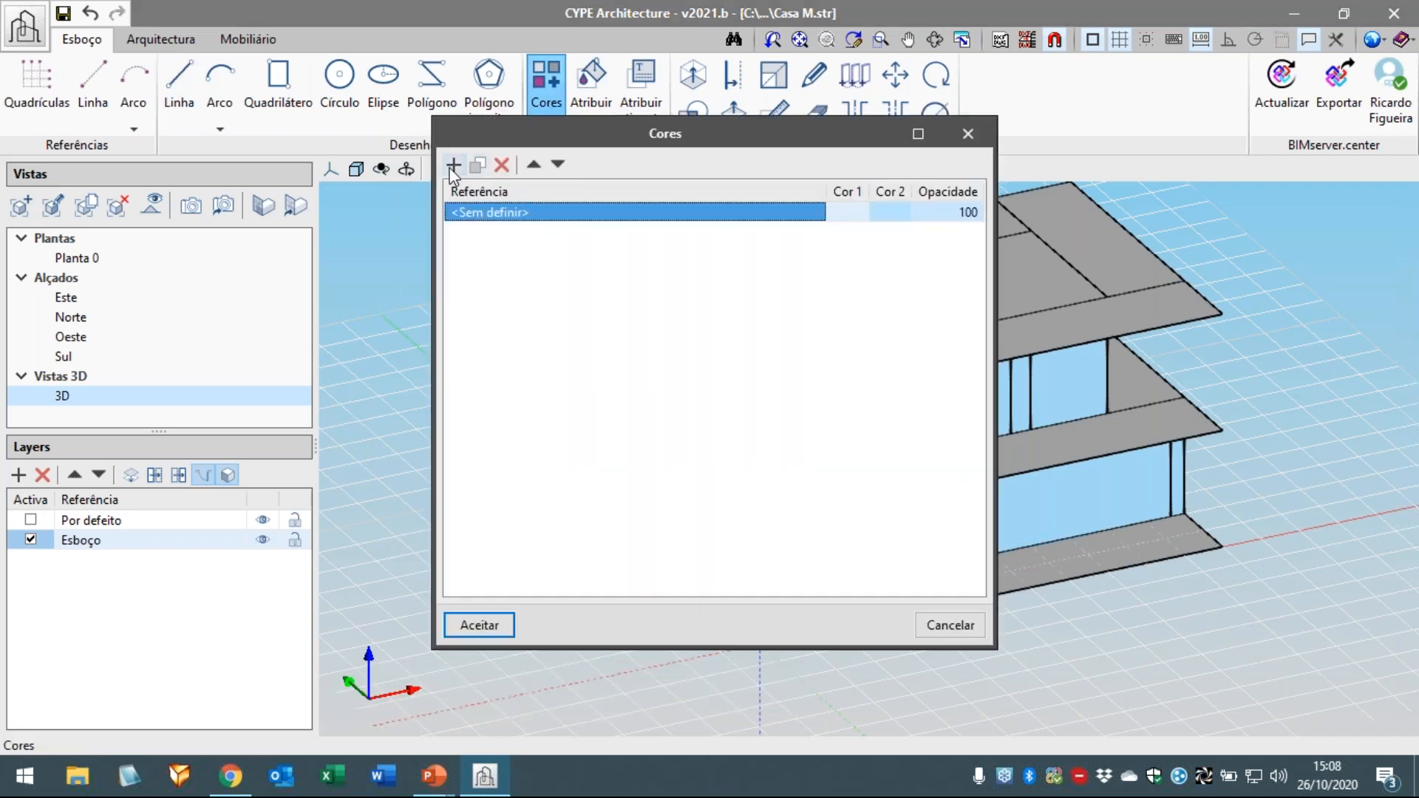
click(454, 164)
text(Vãos)
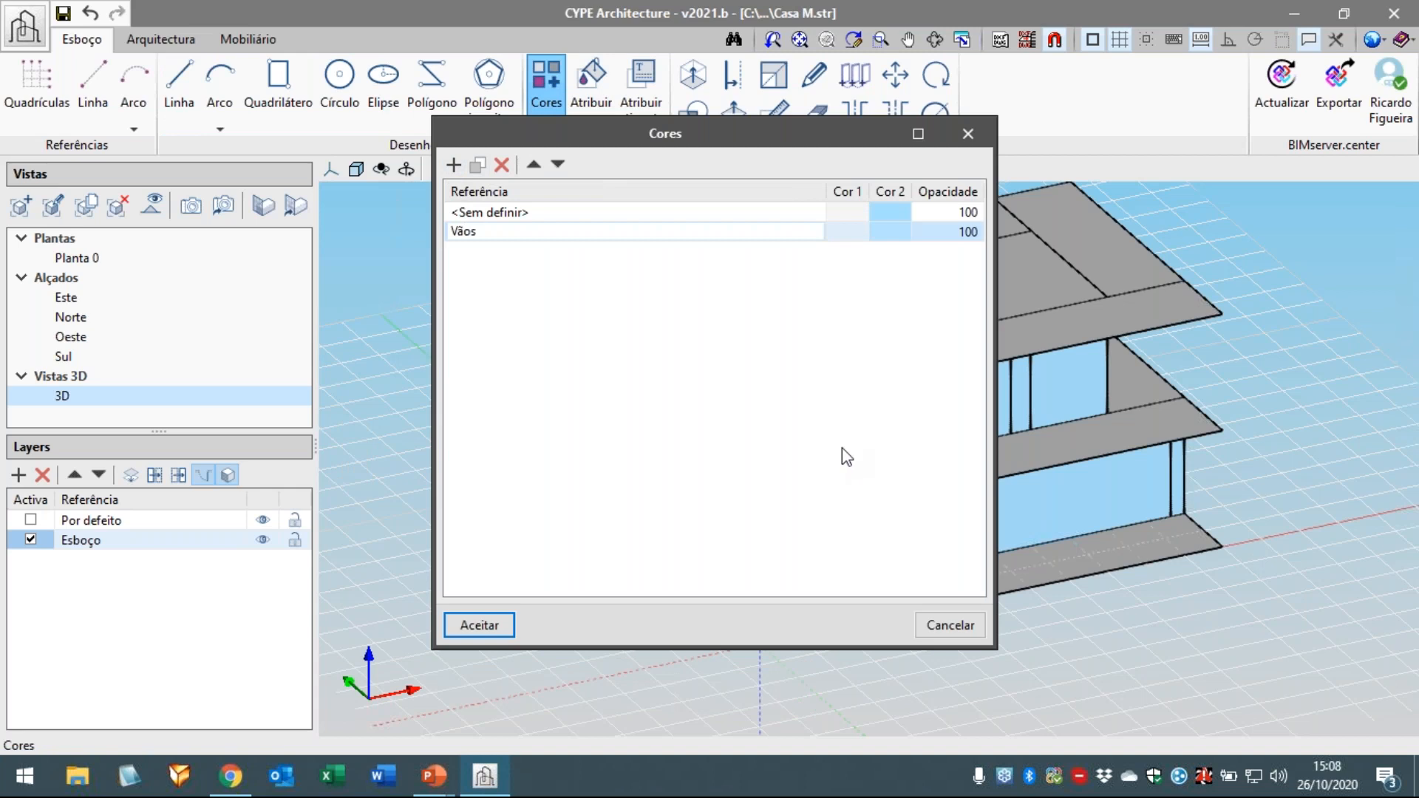
click(841, 447)
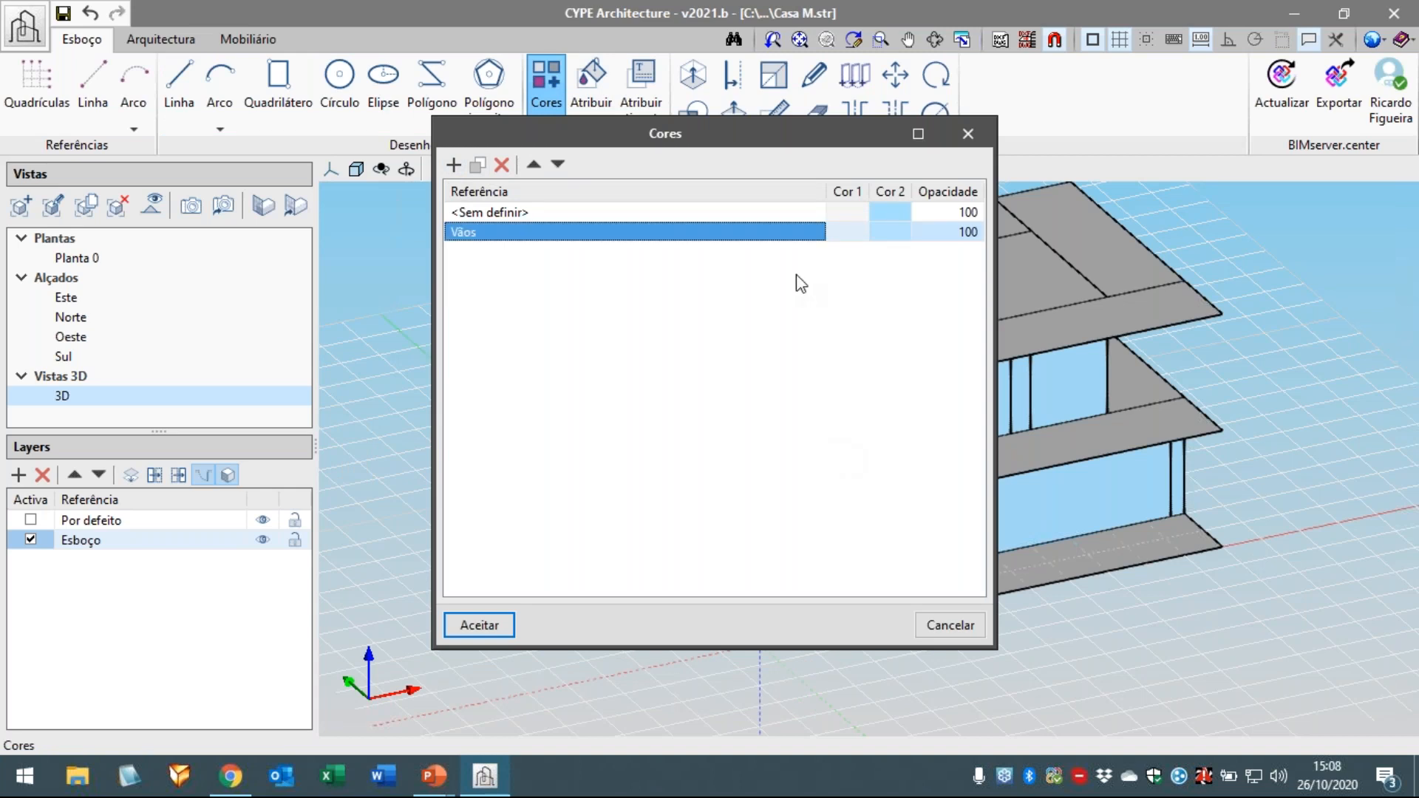
- Set both Cor 1 and Cor 2 of Vãos to the medium blue 0, 128, 192 and accept the colour definitions
double_click(858, 242)
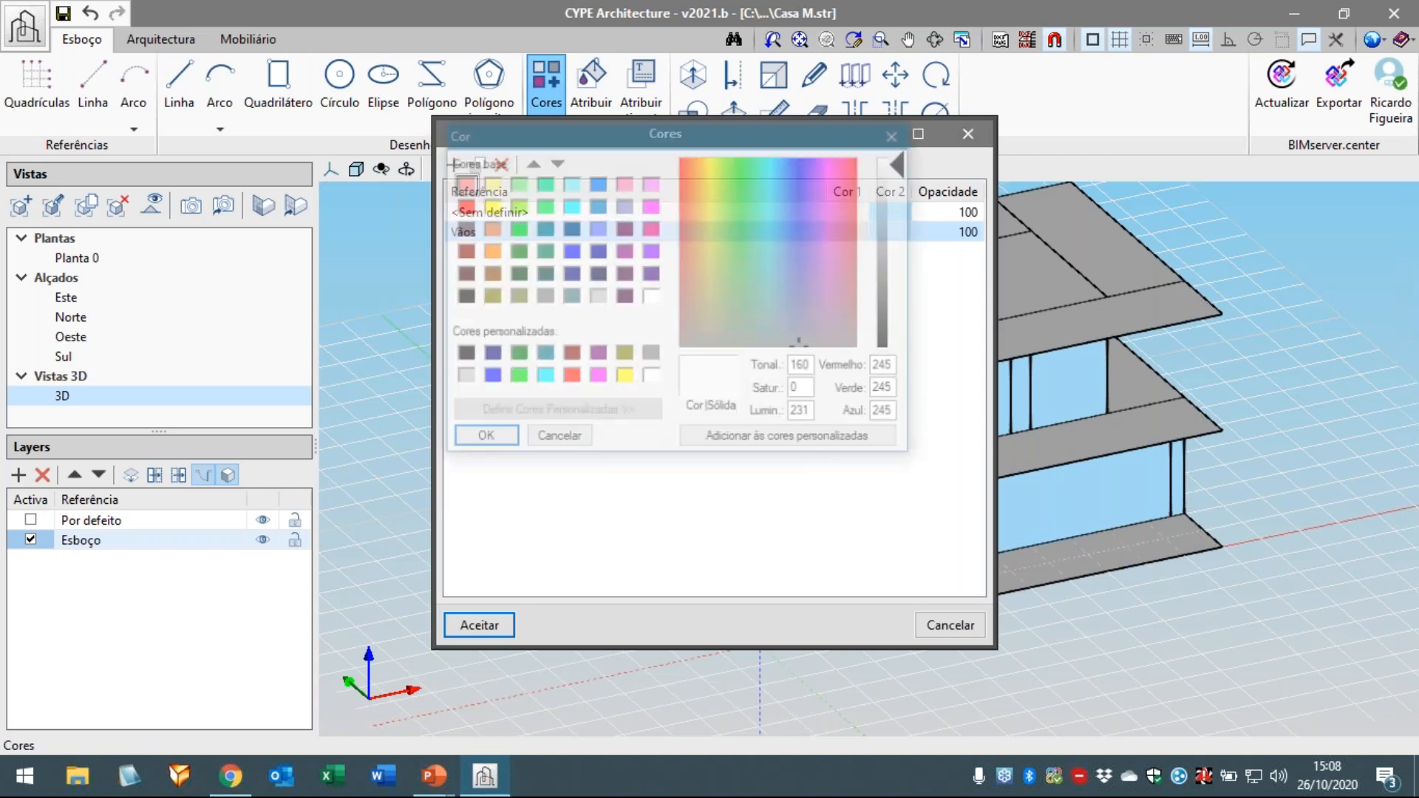
click(597, 206)
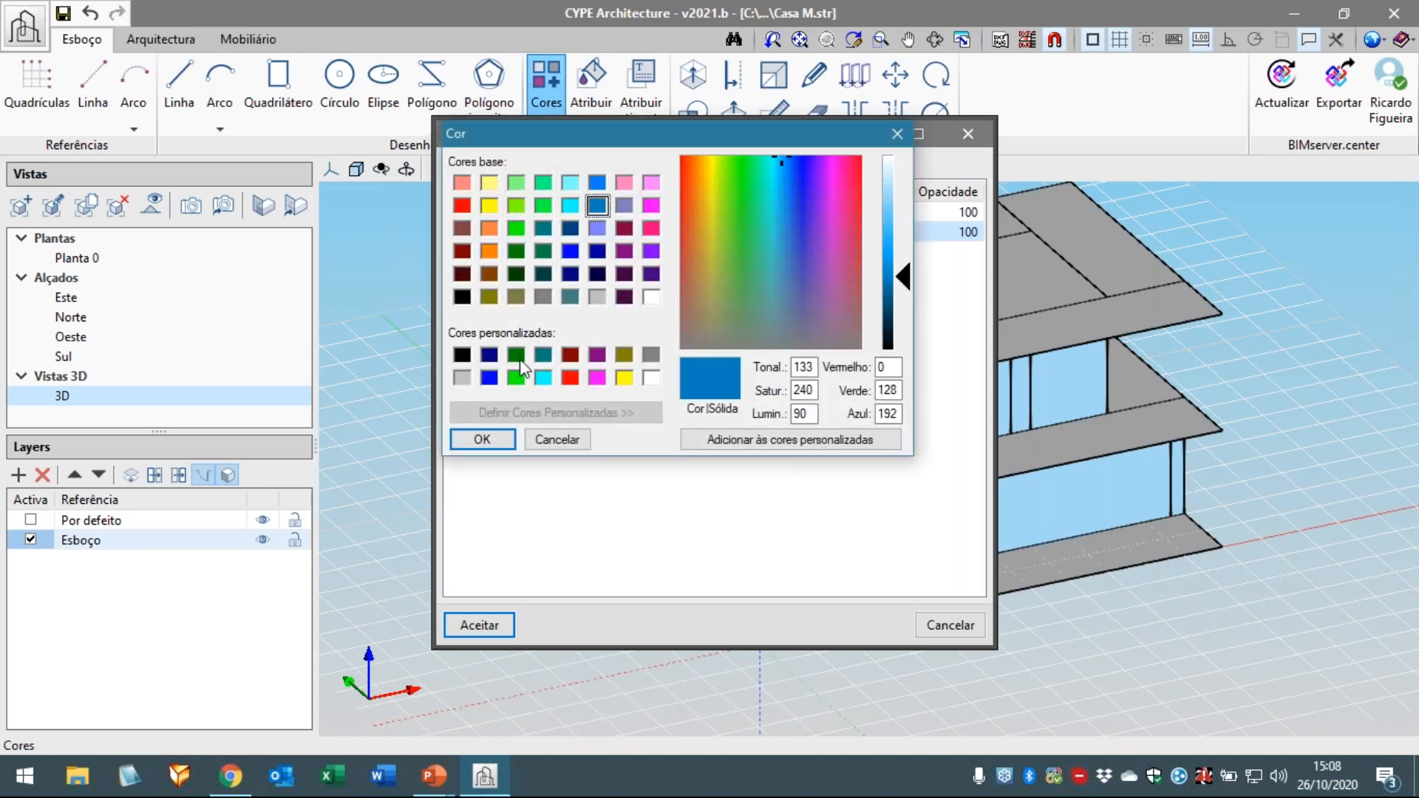
click(507, 437)
double_click(901, 234)
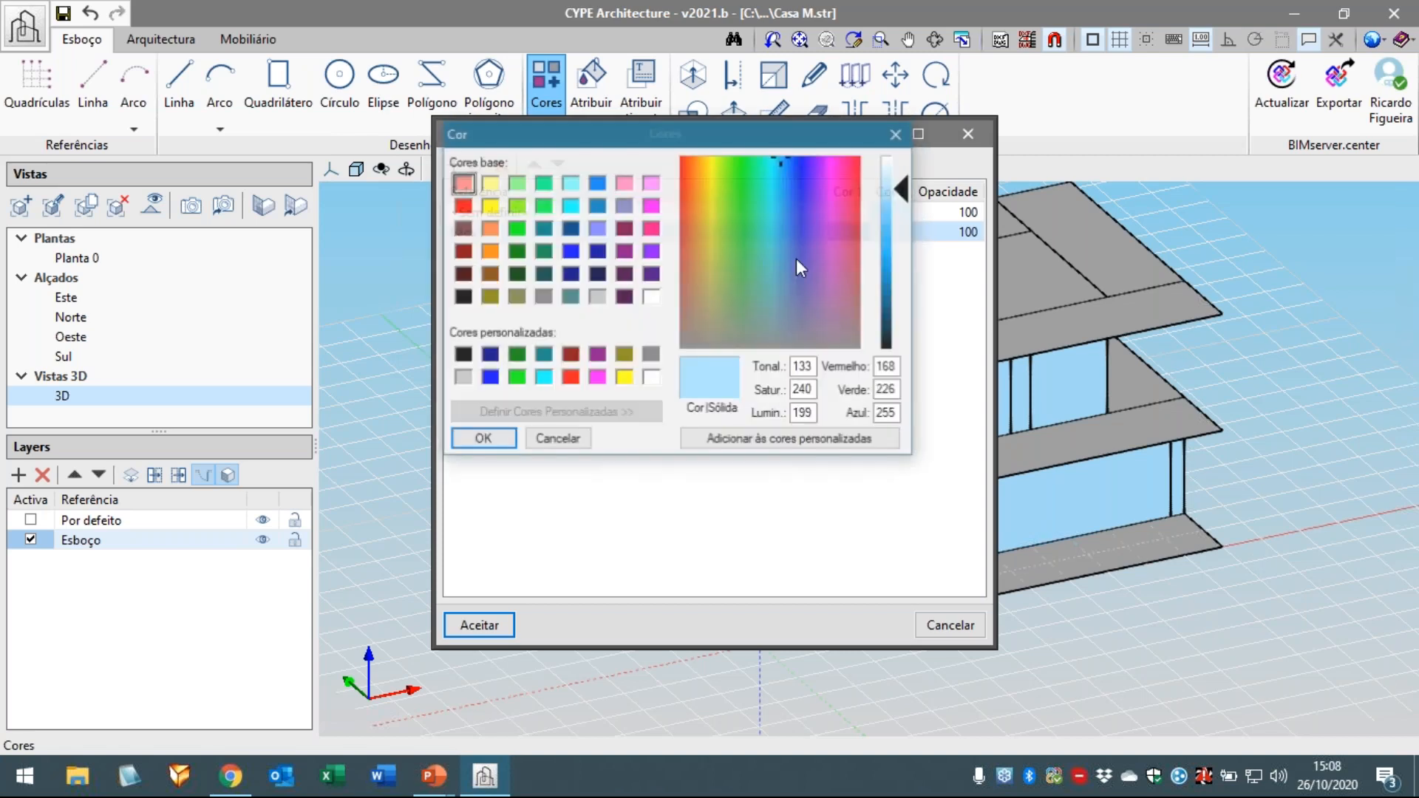
click(599, 212)
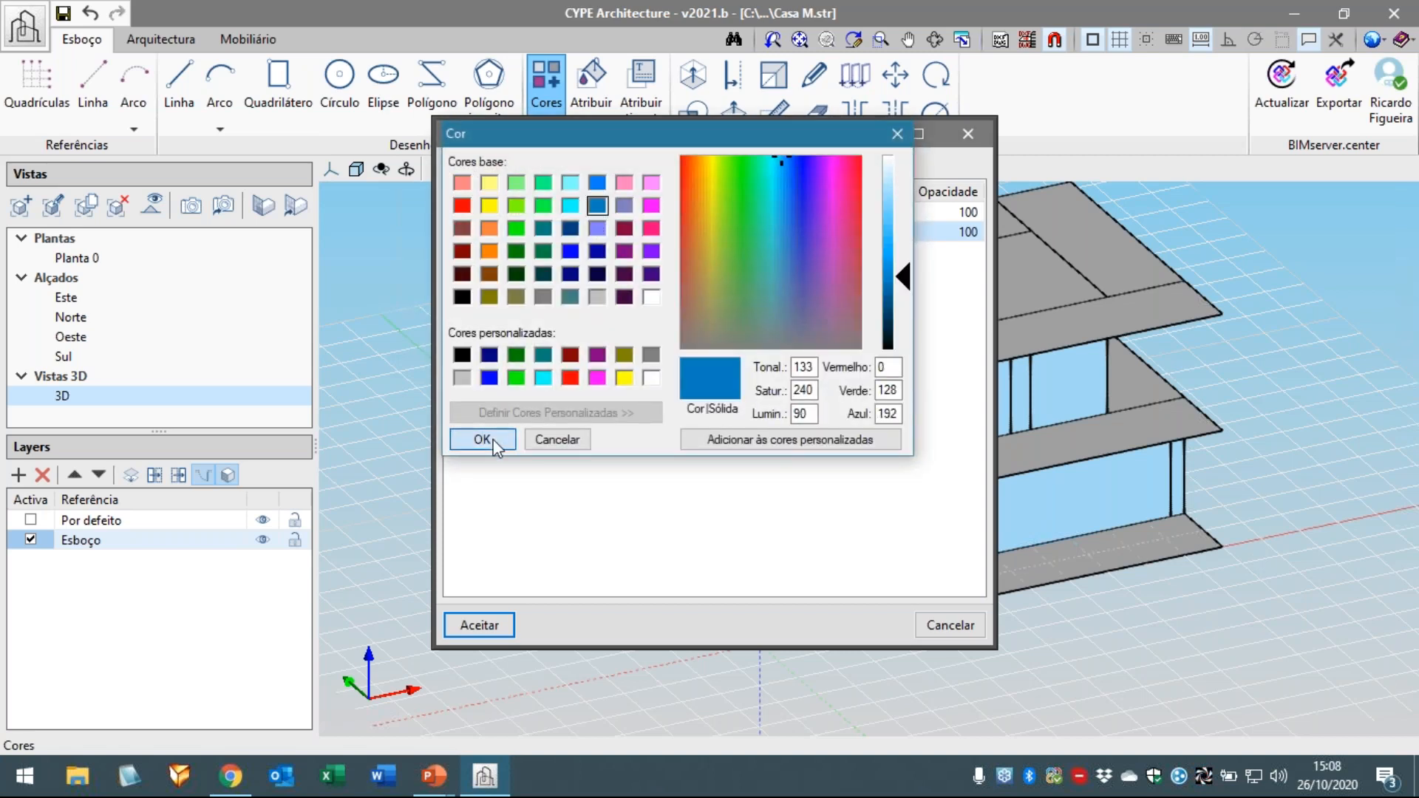
click(494, 442)
click(481, 626)
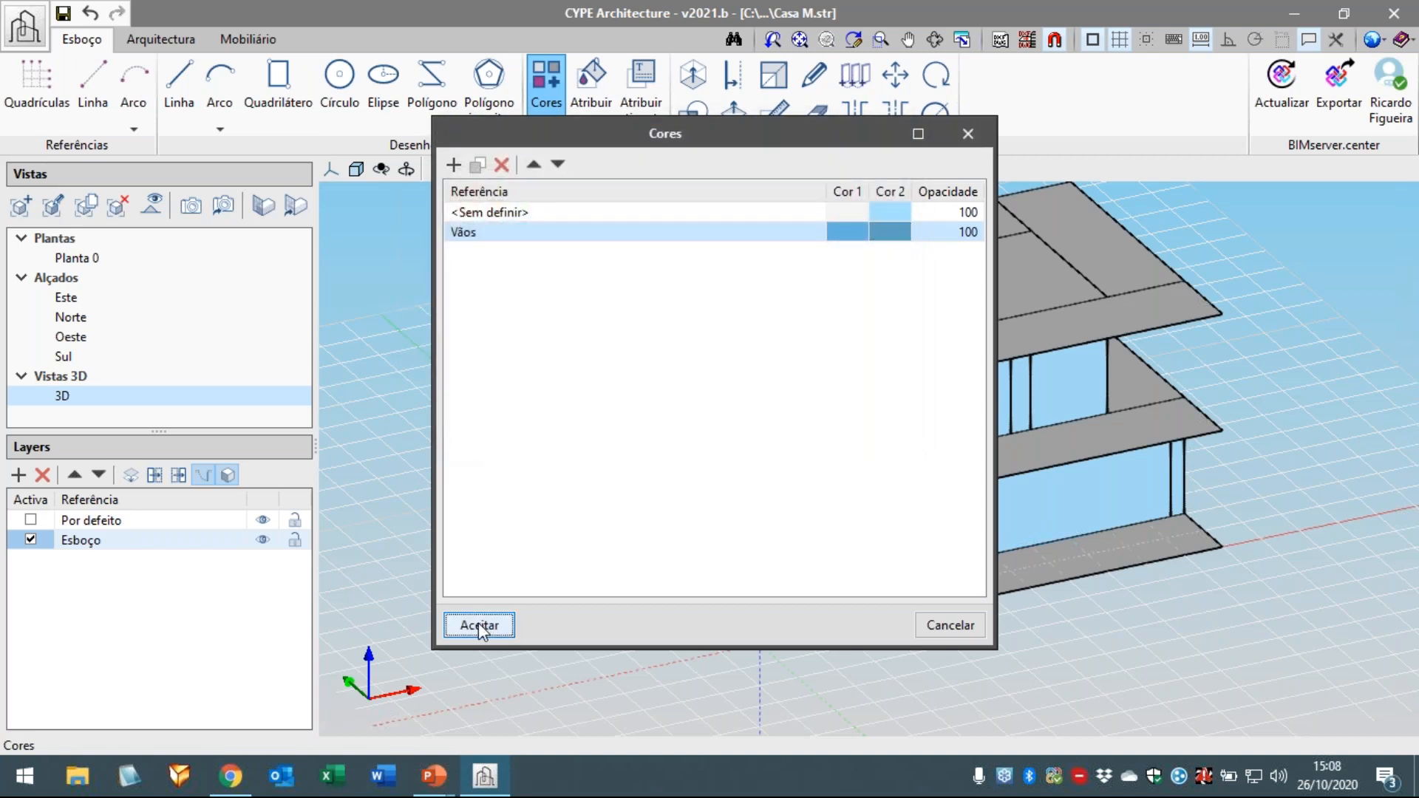
- Start assigning the Vãos colour and select the upper south window and the large ground-floor south opening
click(587, 103)
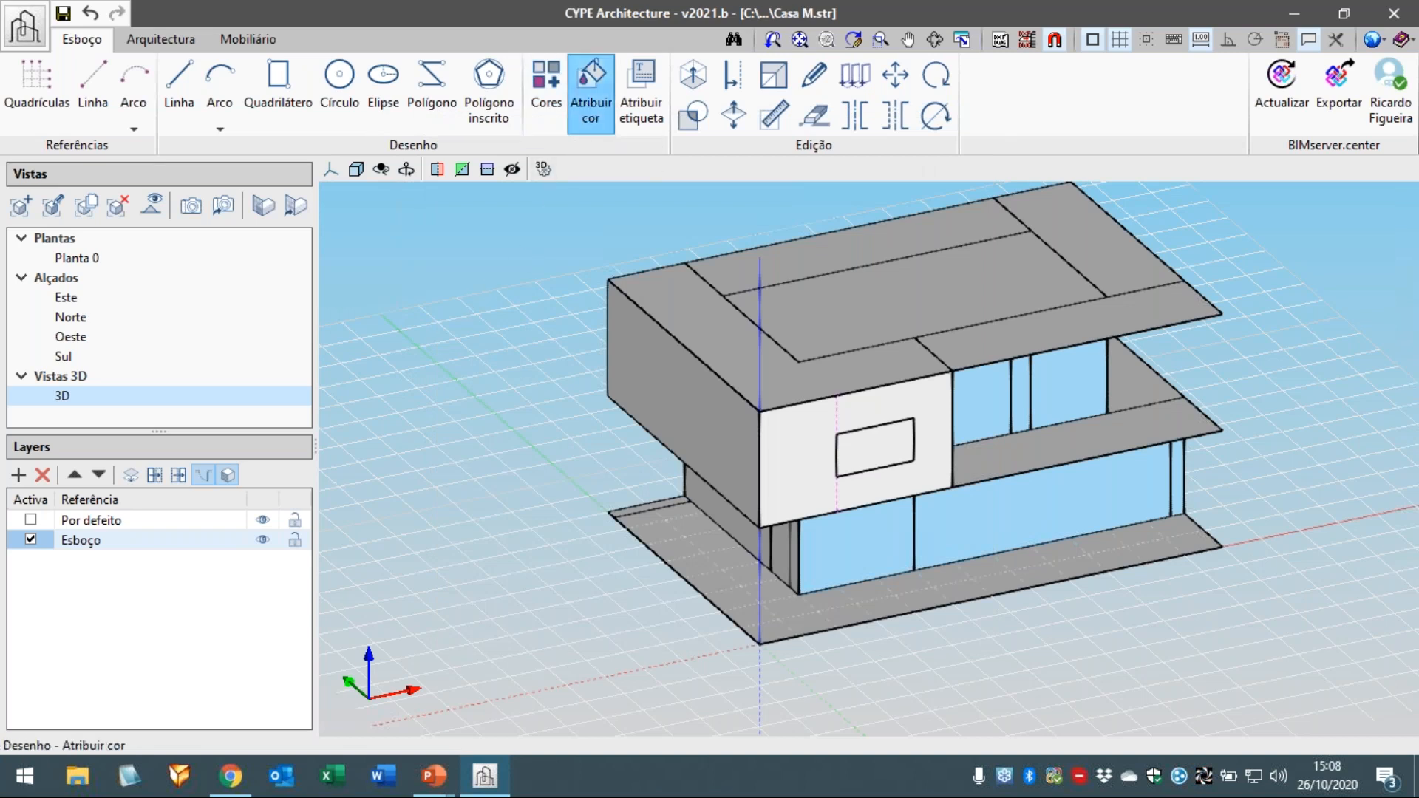
click(458, 275)
click(446, 317)
drag(433, 218, 416, 198)
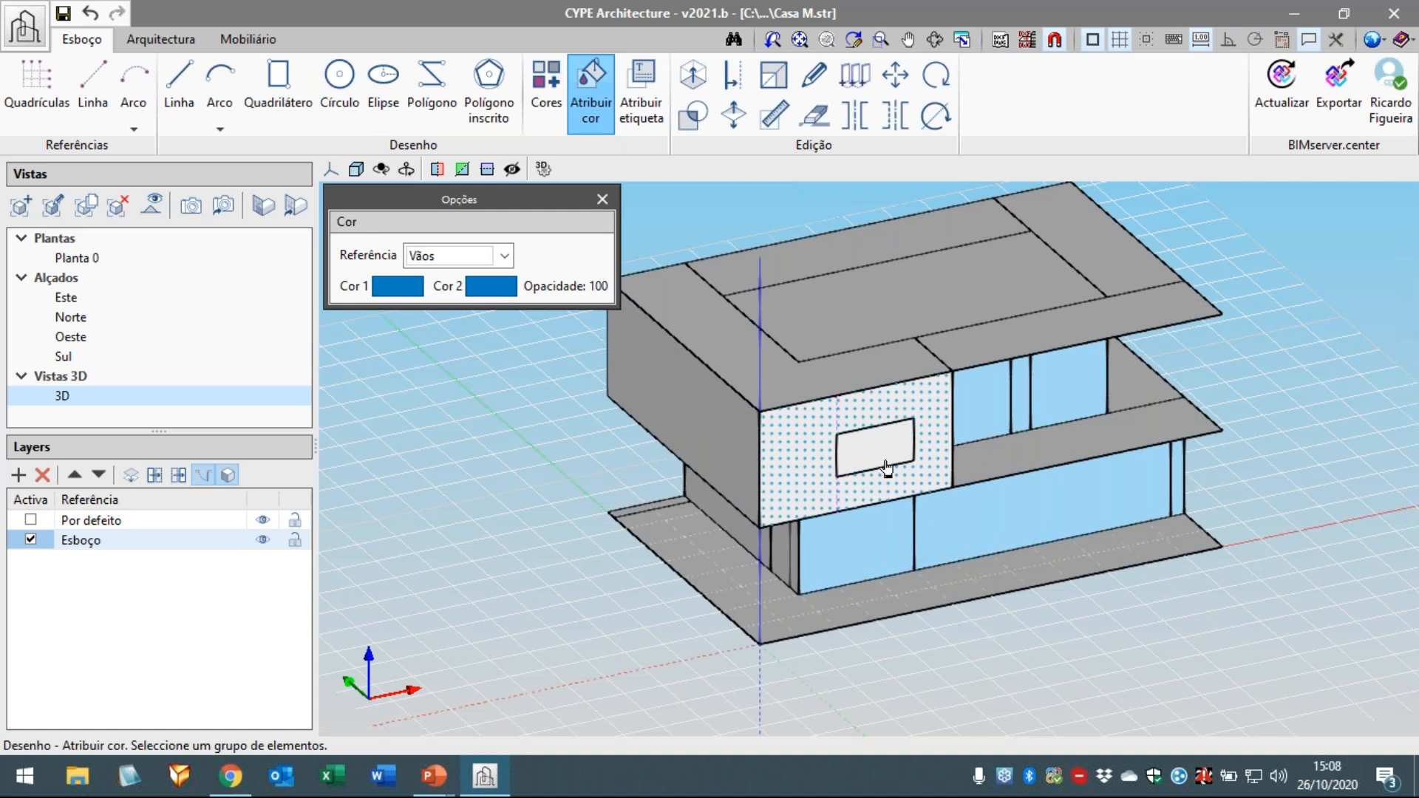
click(832, 465)
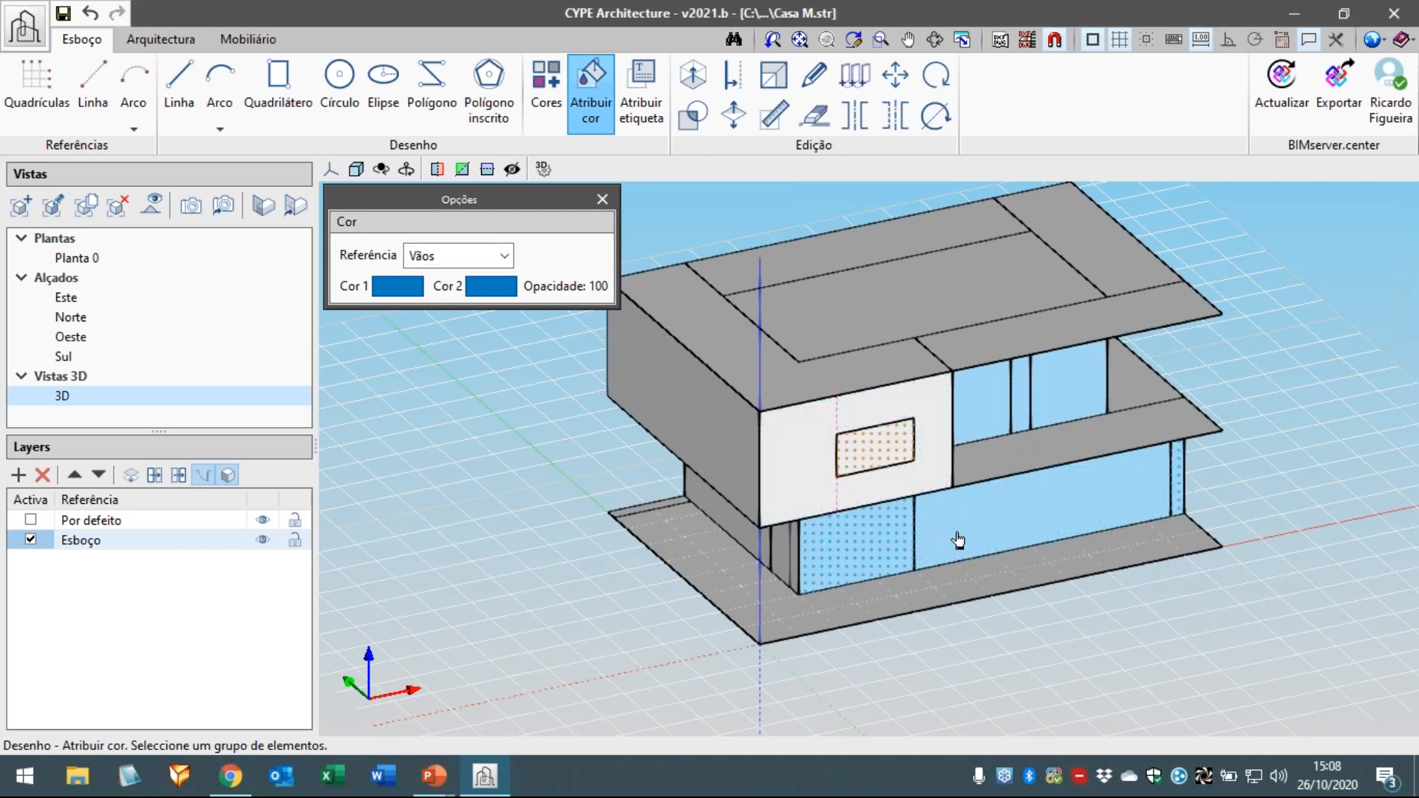
scroll(954, 538, down, 2)
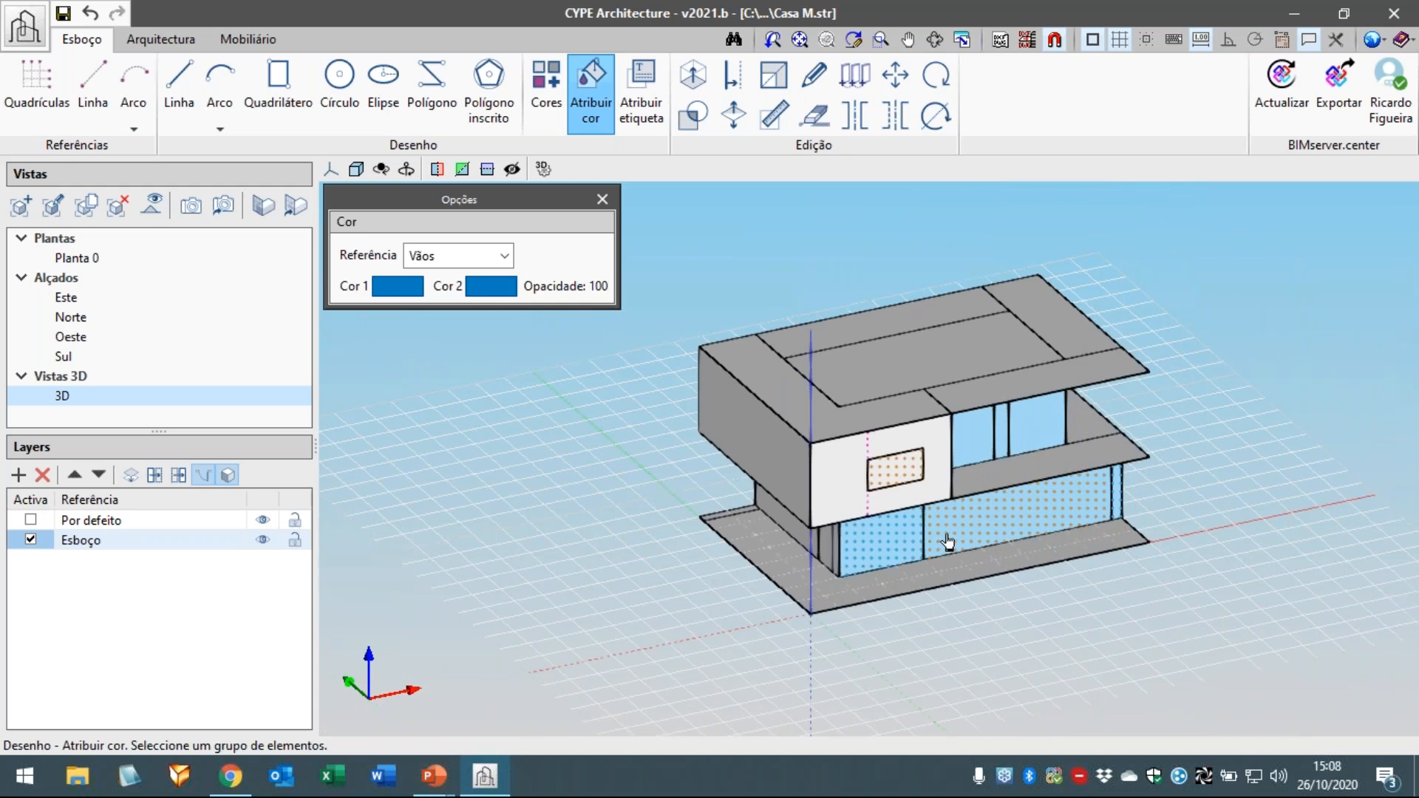
- Select the remaining door and window openings on the west, terrace, east and north facades and apply the Vãos colour
shift+middle_drag(940, 526, 916, 526)
scroll(852, 524, up, 5)
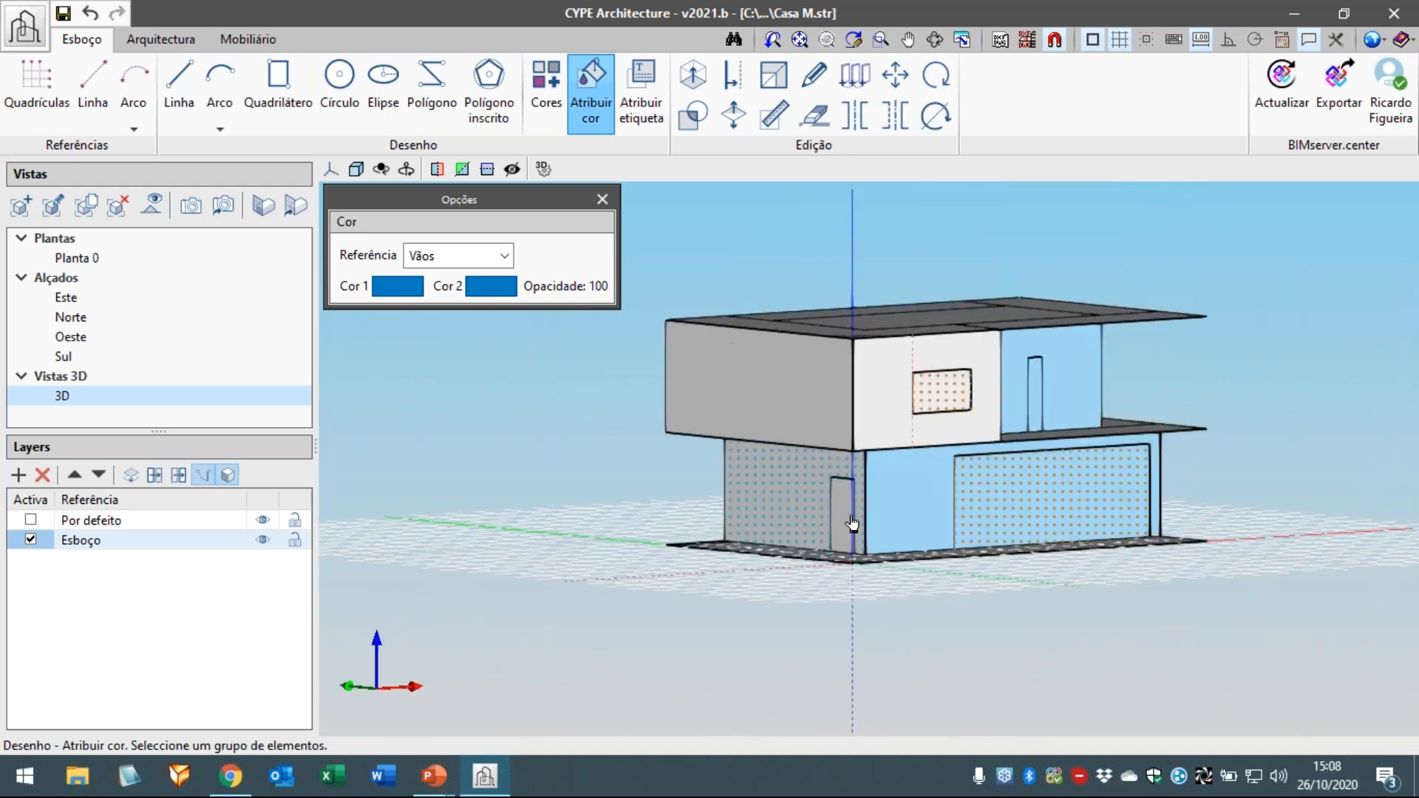
scroll(848, 518, up, 1)
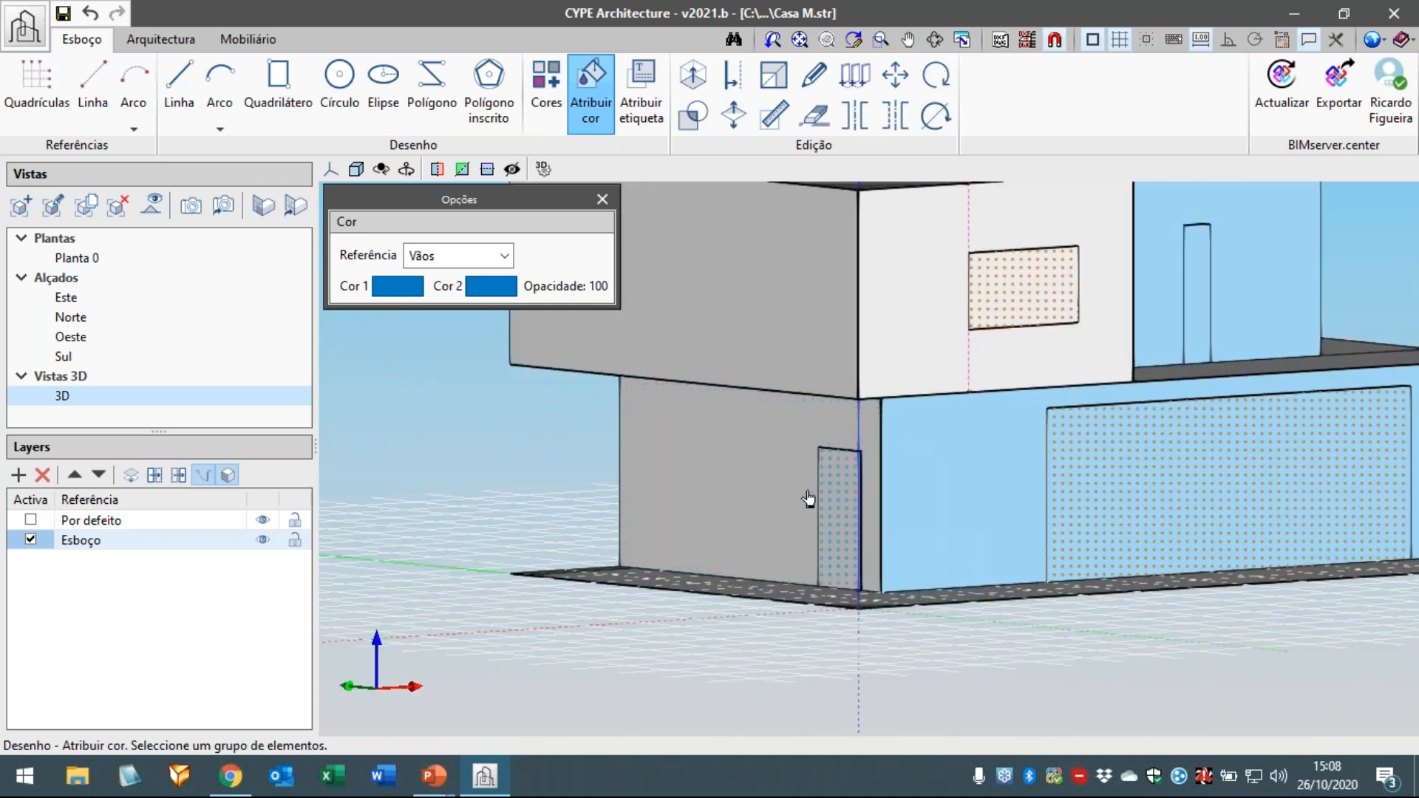
scroll(818, 501, down, 4)
shift+middle_drag(821, 500, 841, 400)
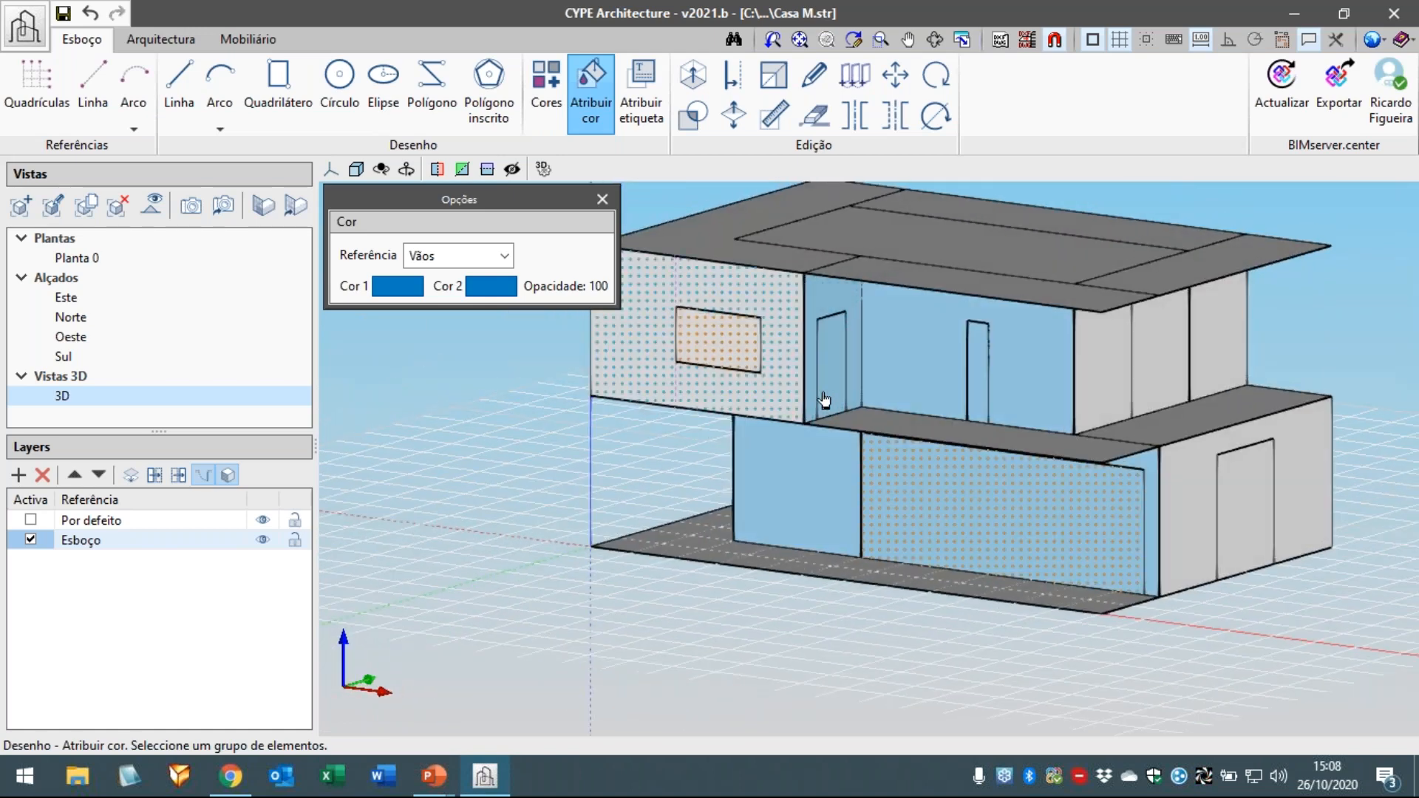
click(983, 383)
middle_drag(1273, 478, 918, 538)
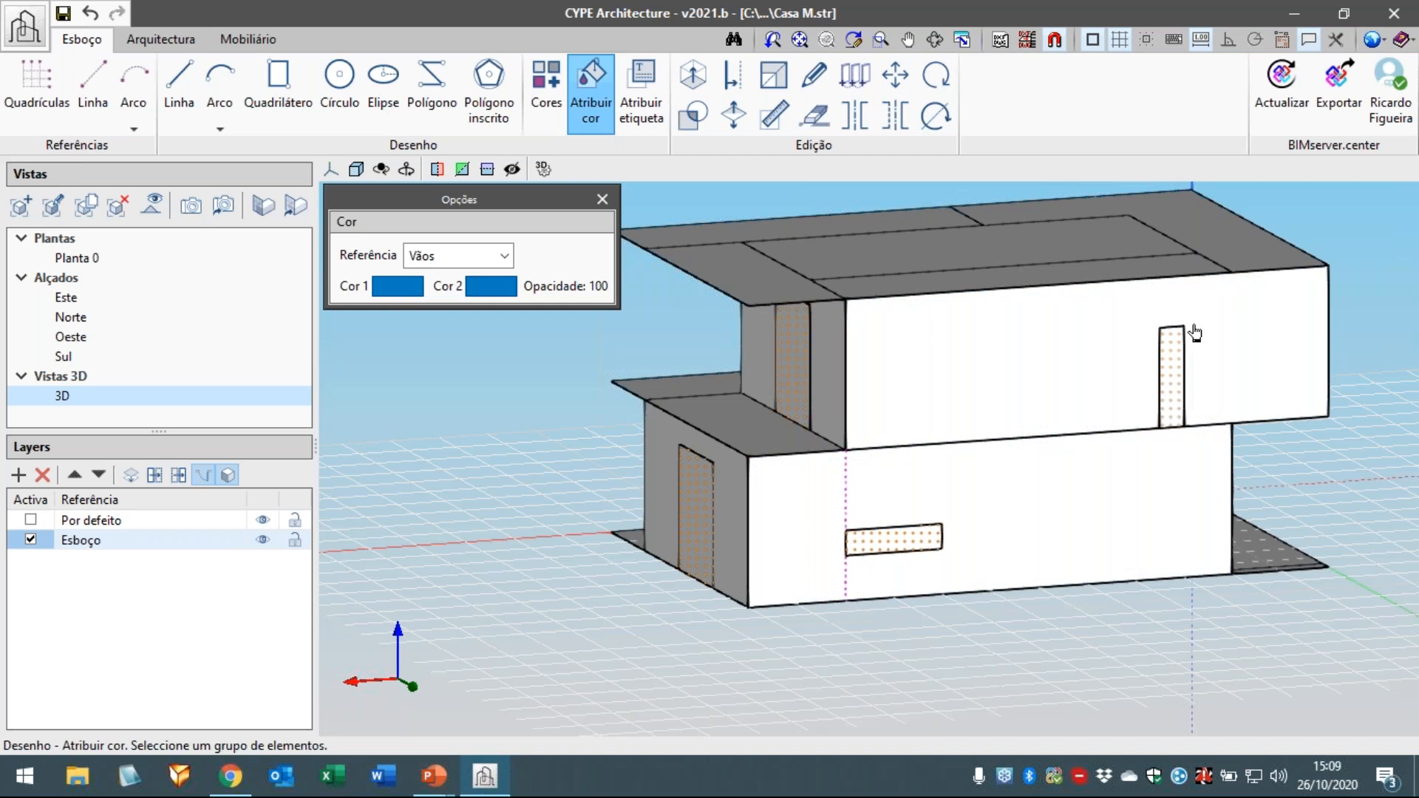
right_click(1178, 365)
scroll(1169, 378, down, 3)
middle_drag(760, 513, 983, 576)
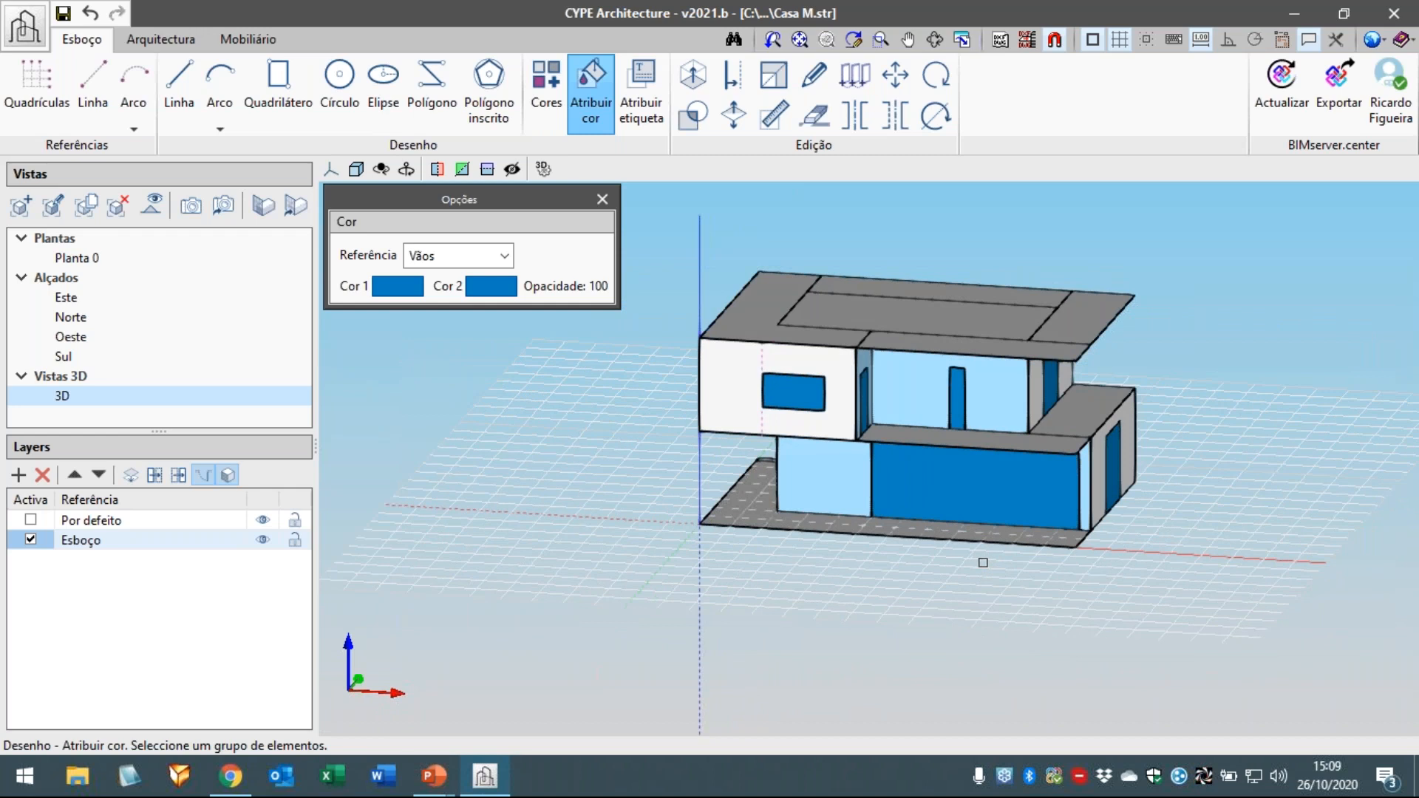
- Examine the file and image format options for saving the current 3D view, then close them without saving
middle_drag(968, 547, 1007, 520)
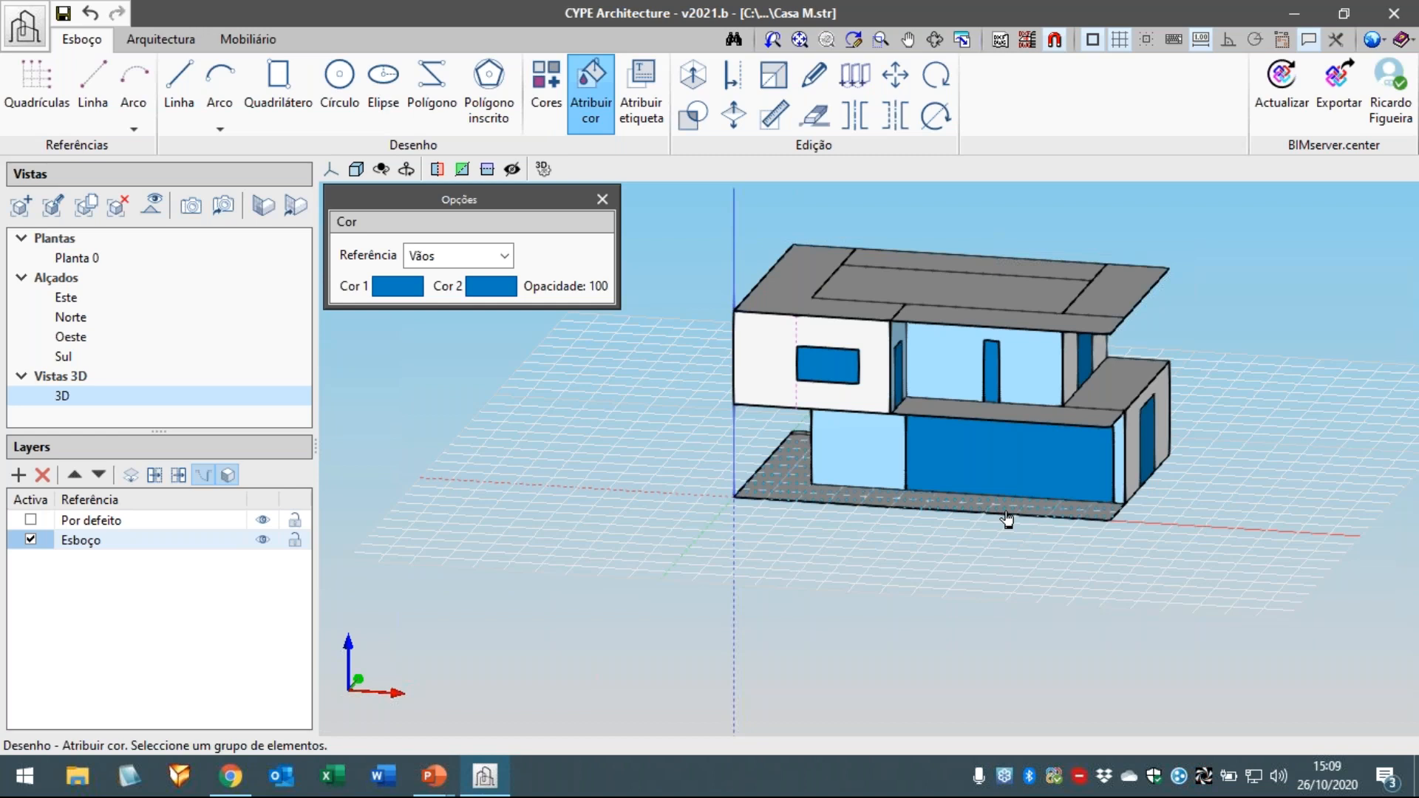
middle_drag(825, 535, 804, 560)
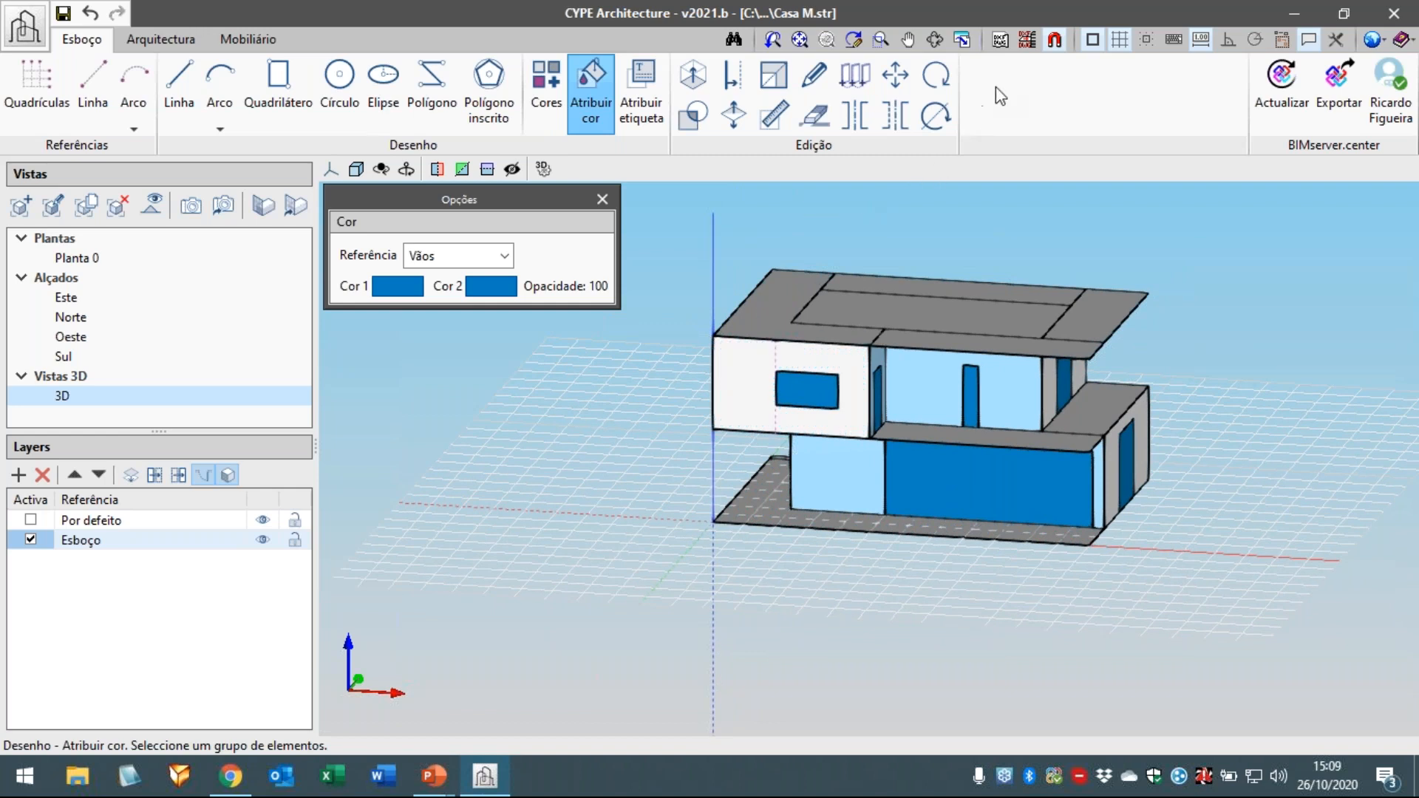
click(961, 43)
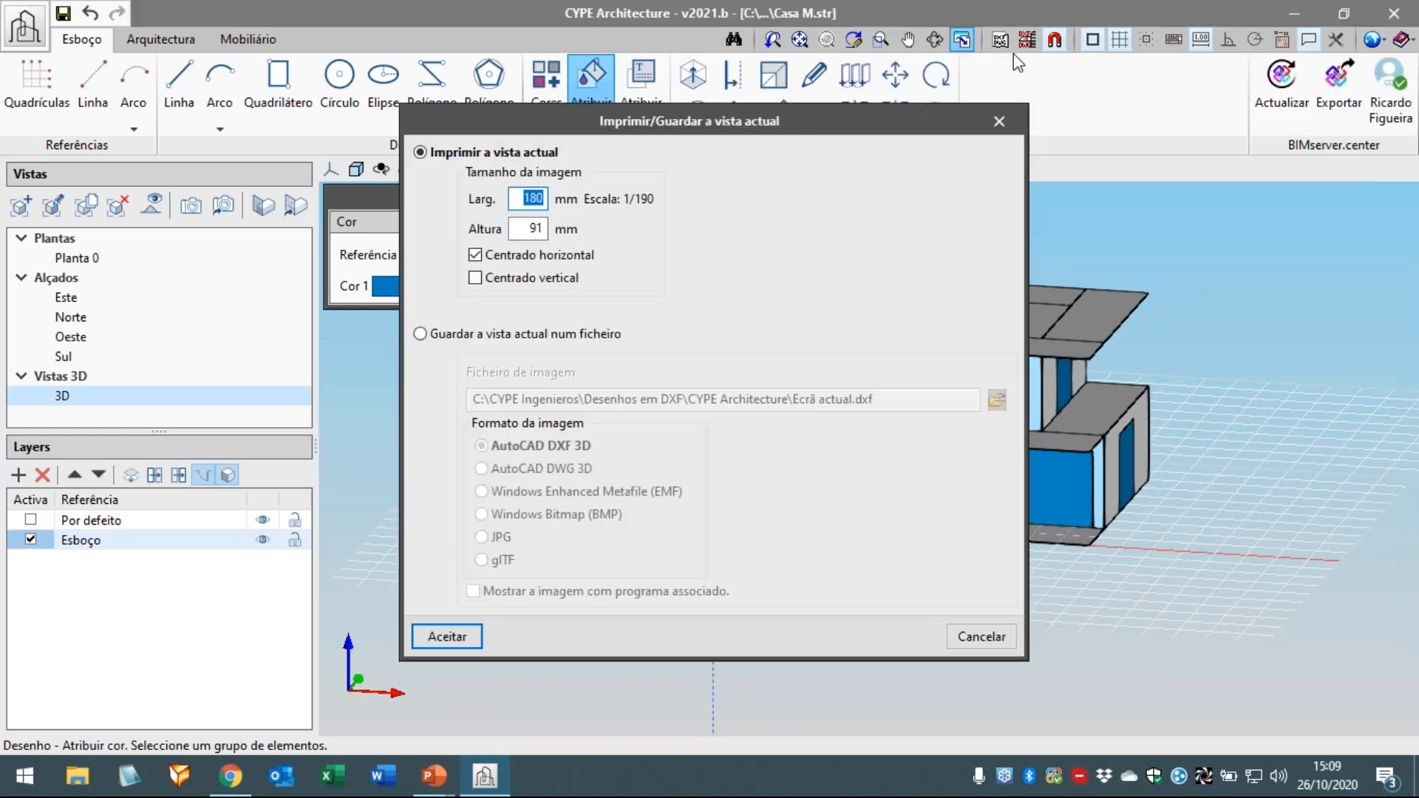
click(573, 336)
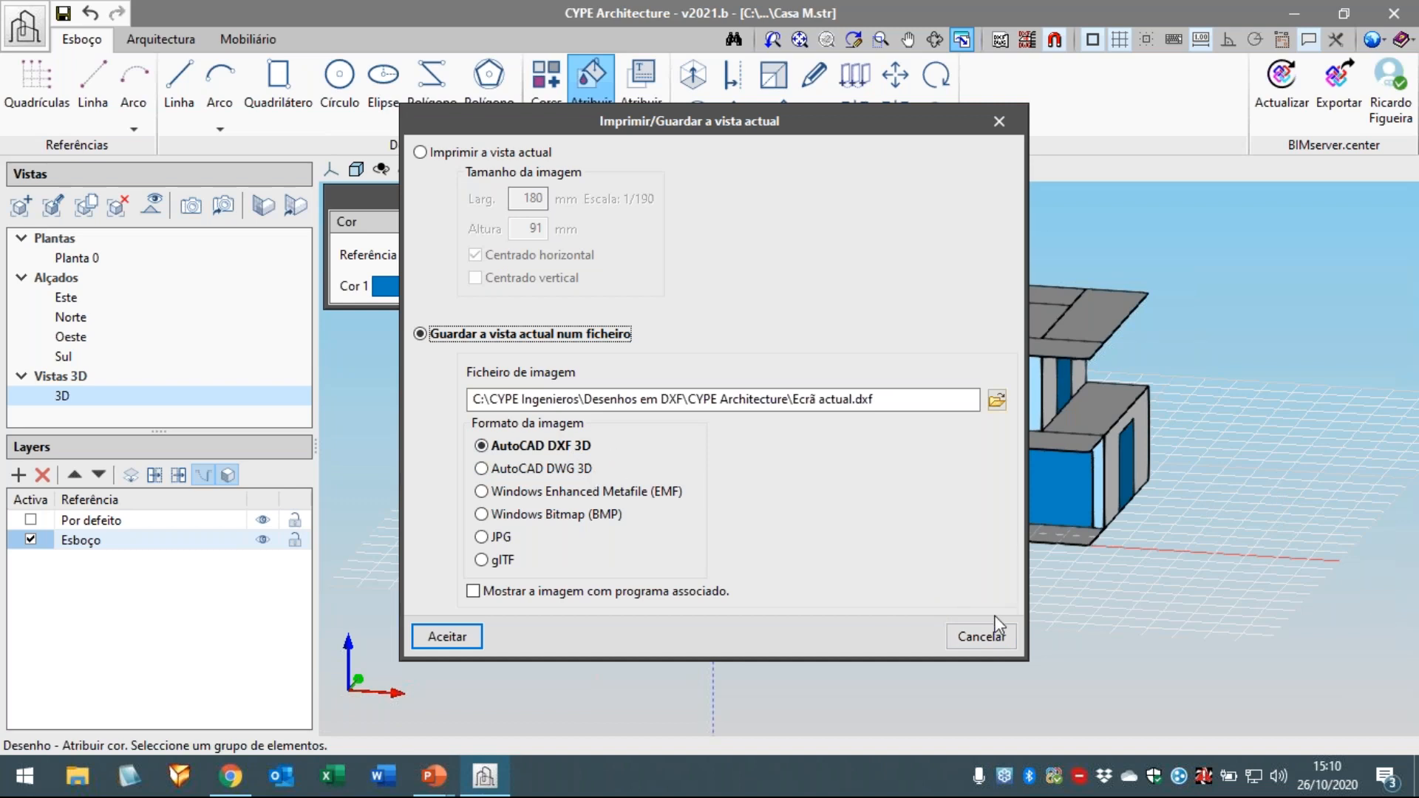
click(983, 637)
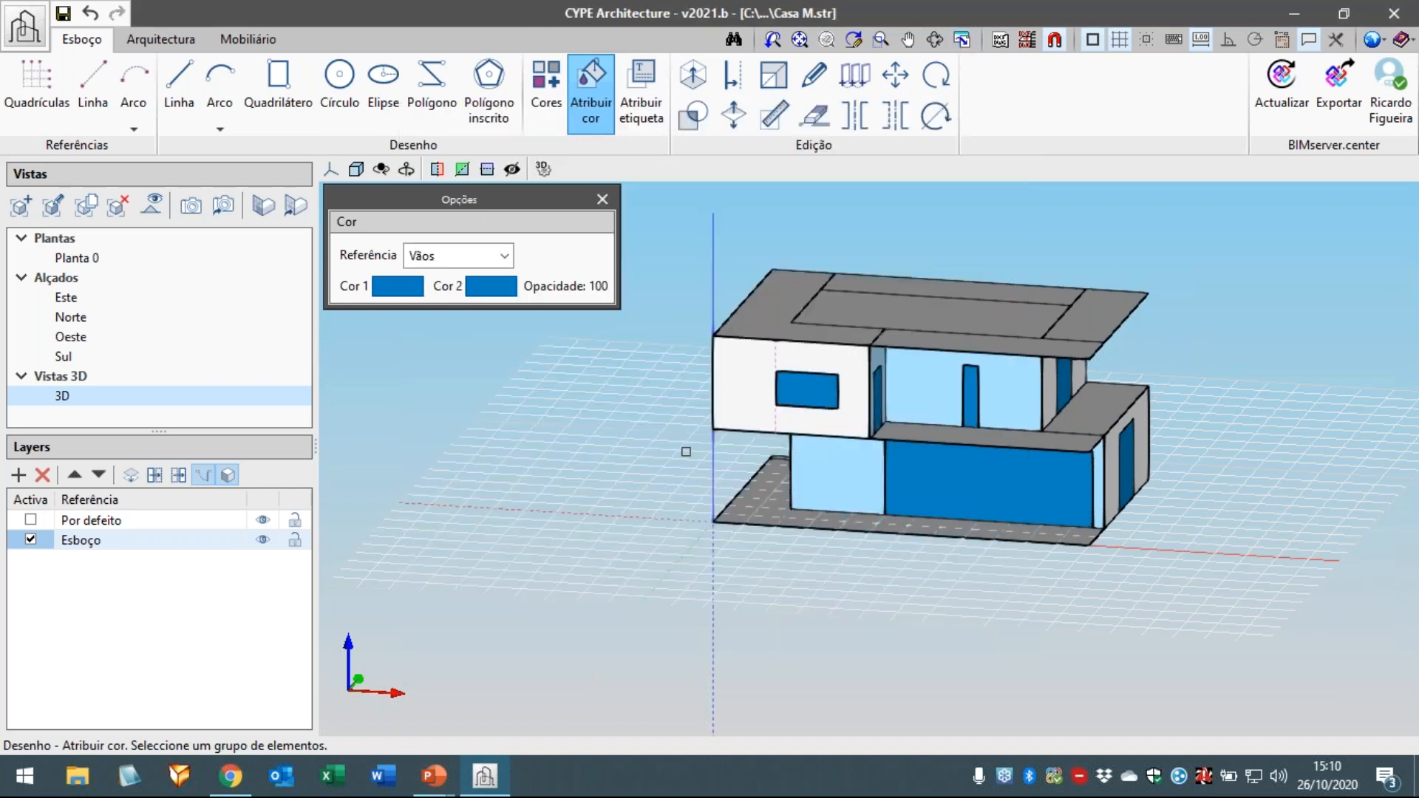